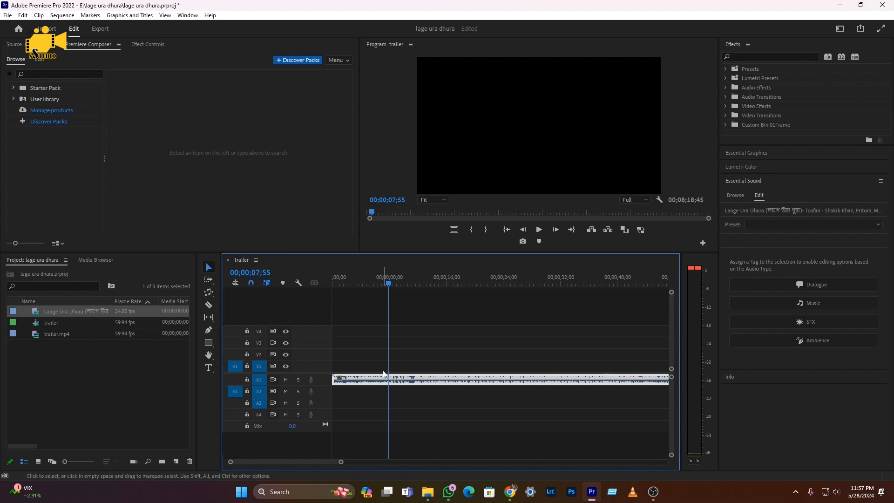
- Play the song from about 6 seconds and add a sequence marker on the beat at 00;00;07;27
click(378, 279)
key(space)
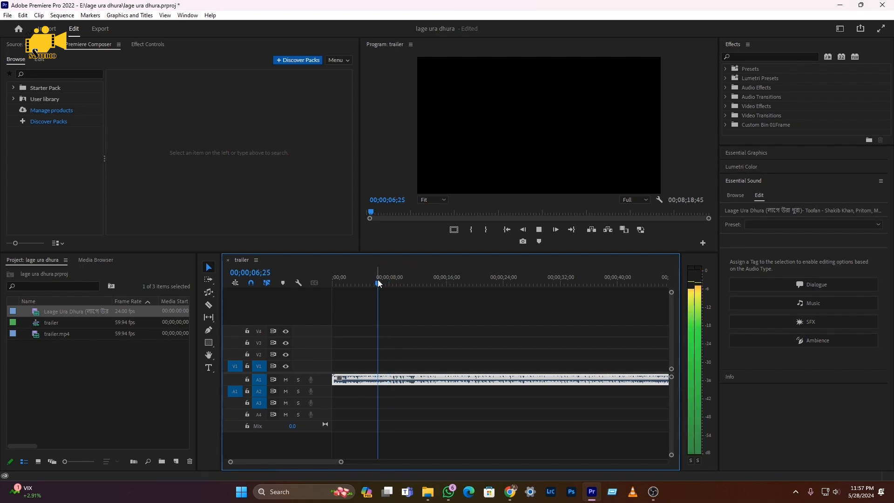
key(space)
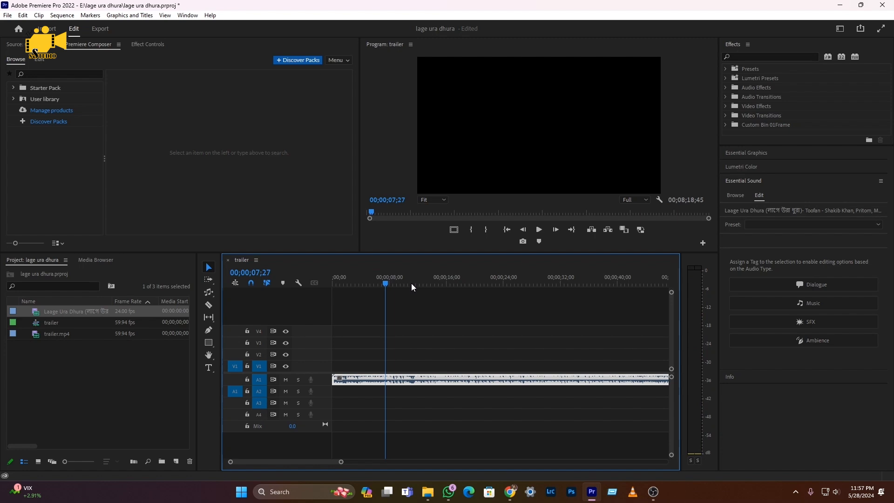
click(540, 242)
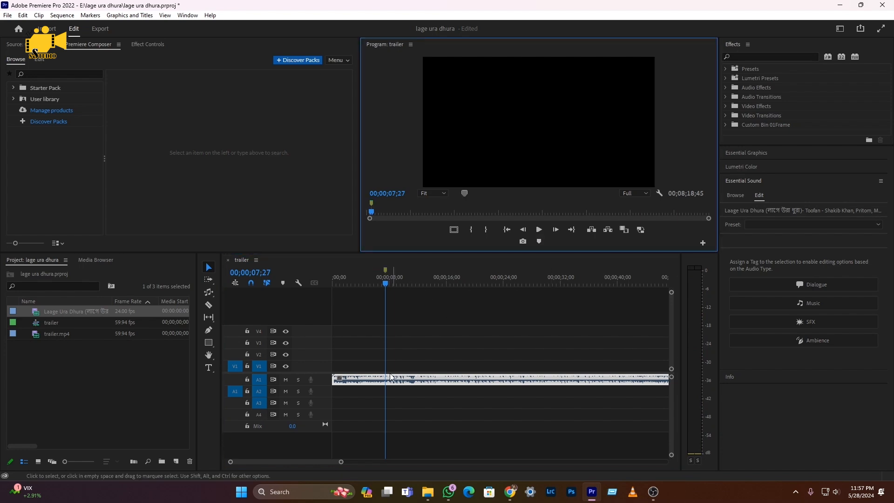
- Continue listening from the first marker and add a sequence marker at 00;00;11;31
alt+scroll(398, 425, down, 2)
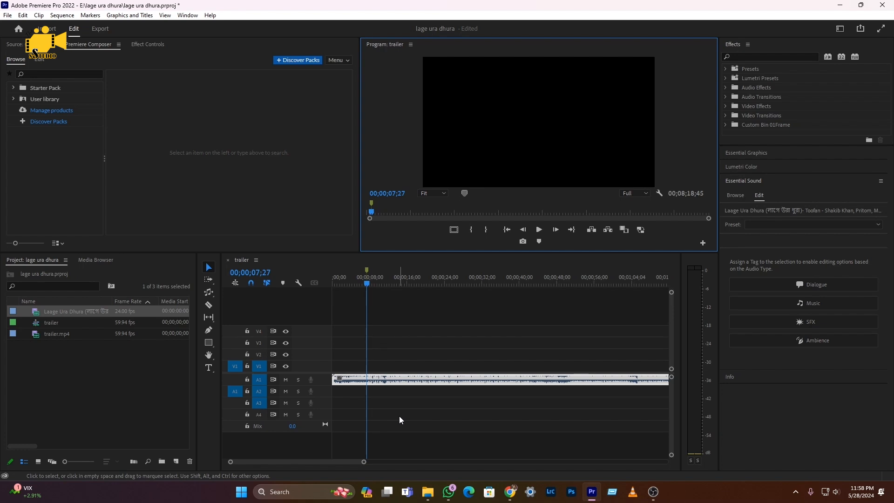
click(398, 416)
key(equal)
key(space)
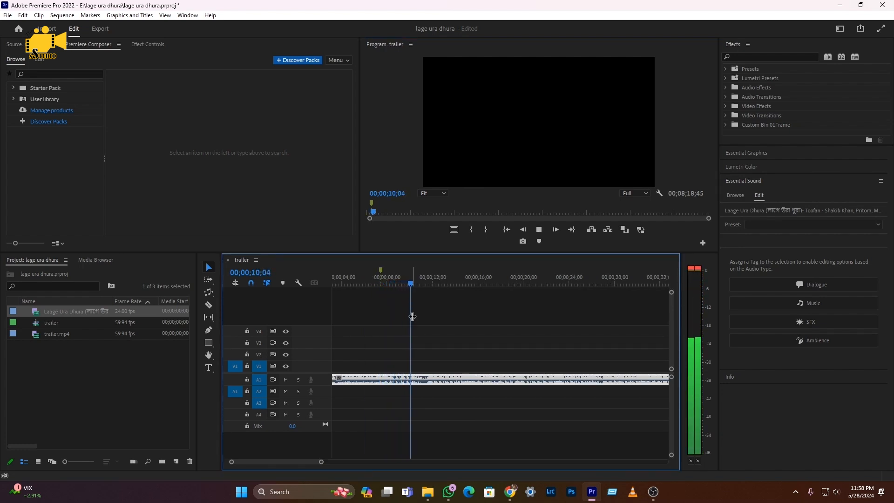
key(space)
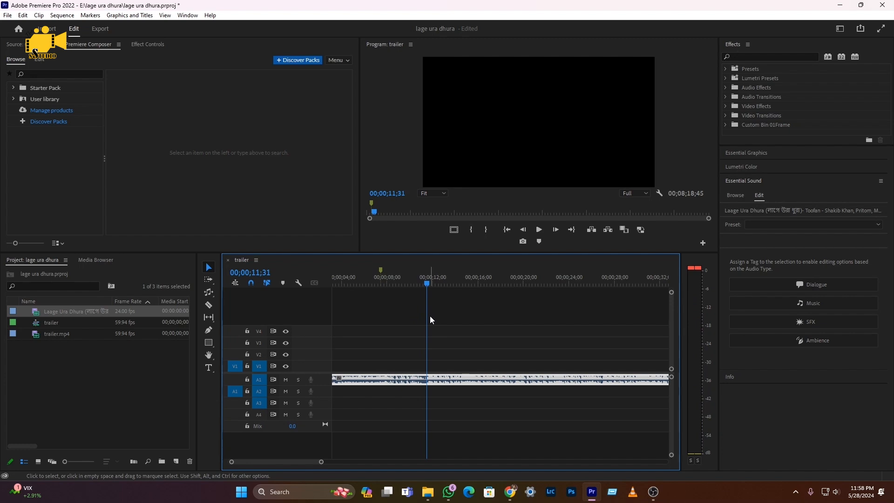
click(538, 241)
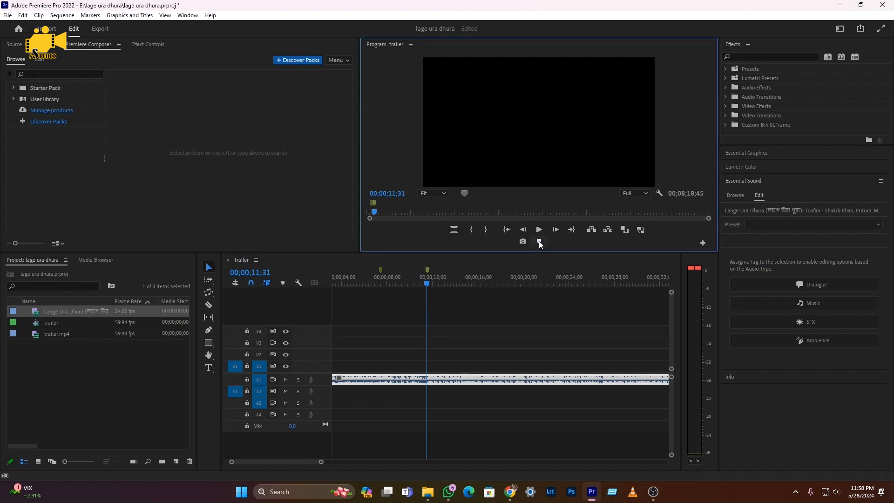
- Play the song onward and add beat markers at about 19 and 27 seconds, pausing playback for each
key(space)
key(space)
click(539, 241)
key(space)
scroll(515, 369, down, 1)
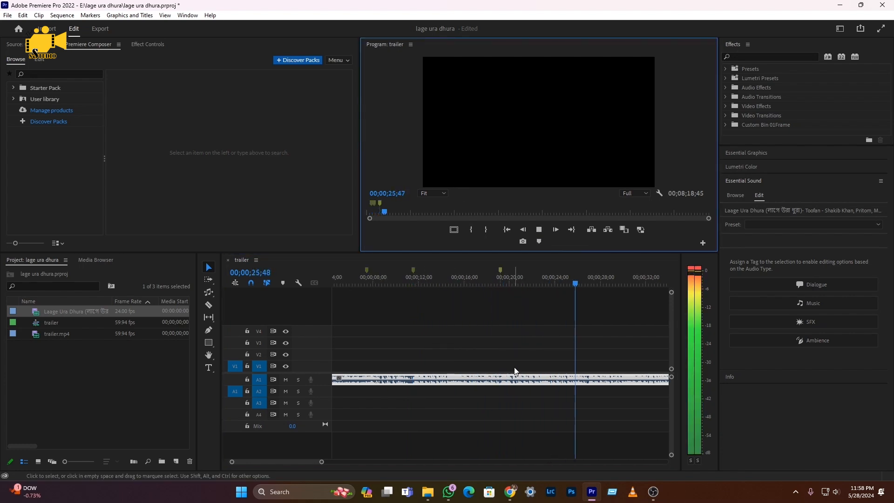
key(space)
click(539, 241)
- Continue through the song and add beat markers at about 34 and 42 seconds
key(space)
scroll(492, 365, down, 5)
key(space)
click(538, 241)
key(space)
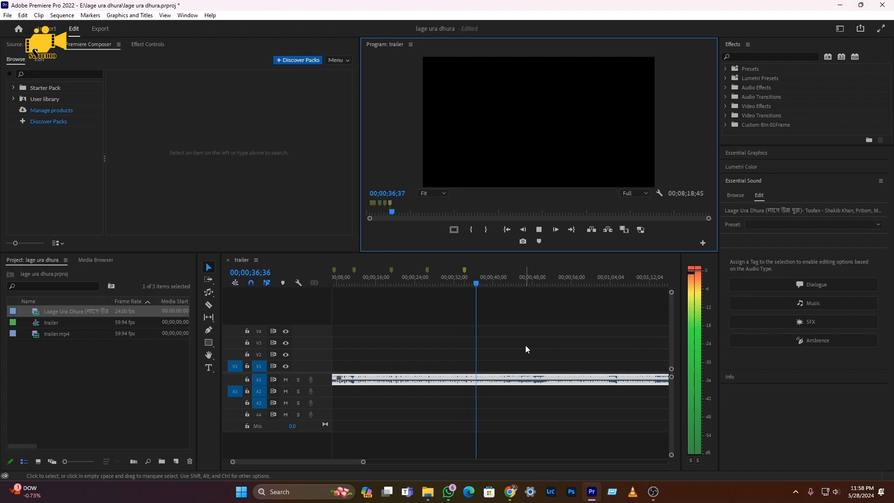
key(space)
click(538, 242)
- Add beat markers at about 50 seconds, at 00;00;57;24 and at about 1:05 of the song
key(space)
scroll(518, 323, down, 1)
key(space)
click(538, 241)
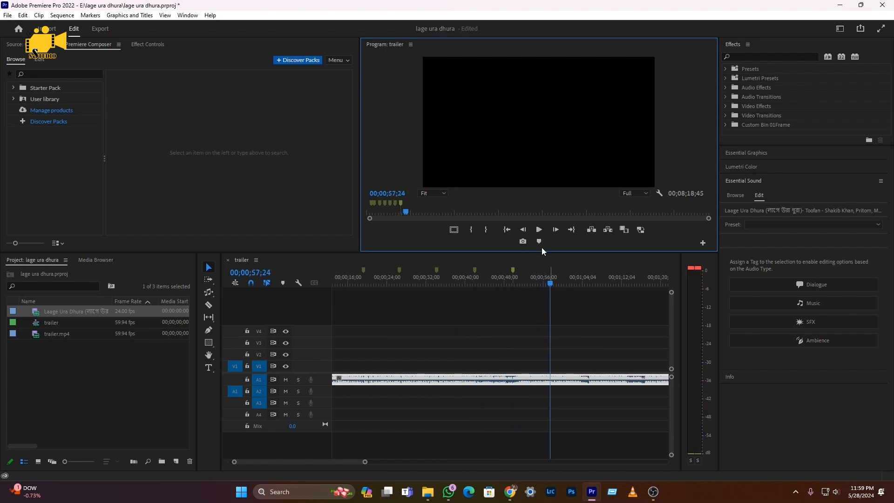
key(space)
scroll(504, 335, down, 1)
key(space)
click(539, 241)
- Mark the beats at about 1:13, 1:17 and 1:32 while the song keeps playing
key(space)
scroll(499, 379, up, 2)
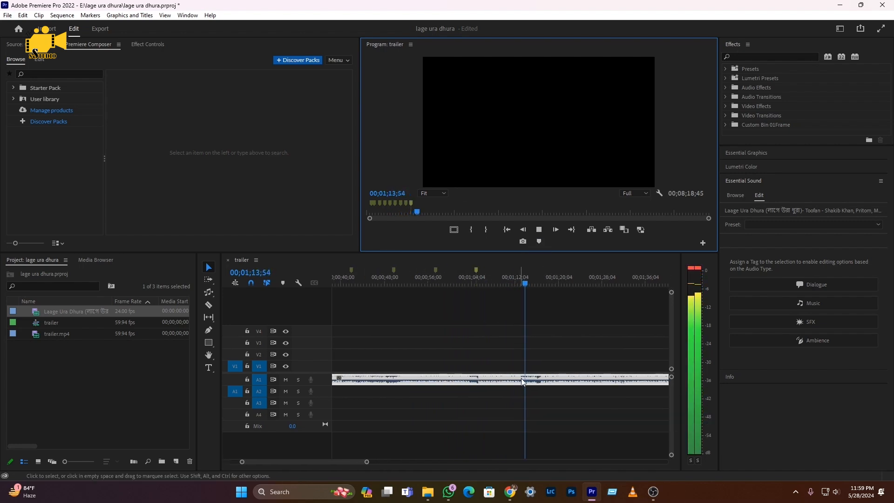
click(538, 241)
key(m)
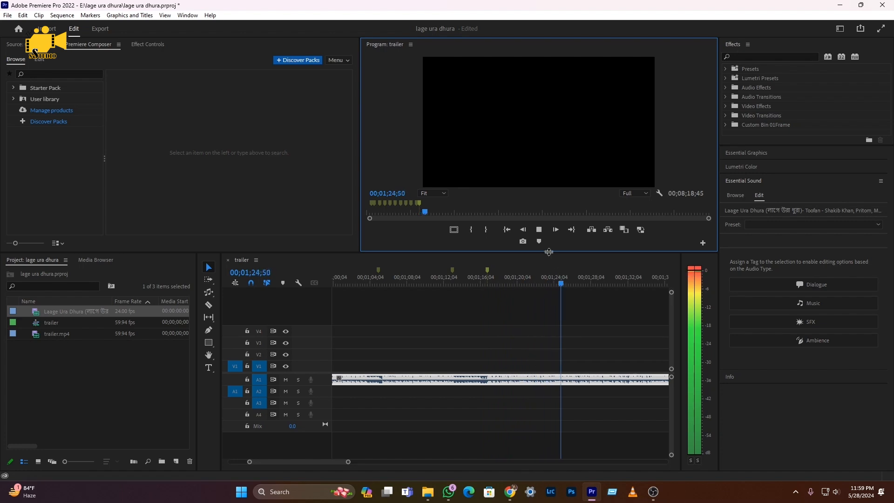
key(m)
scroll(512, 361, down, 3)
scroll(538, 402, down, 3)
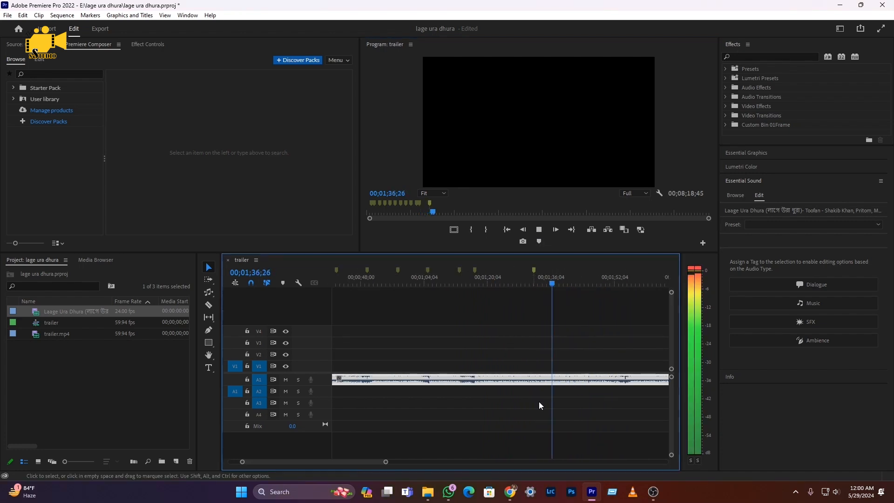
- Mark the song's successive beats between about 1:47 and 2:22 during playback
key(m)
key(m)
key(m)
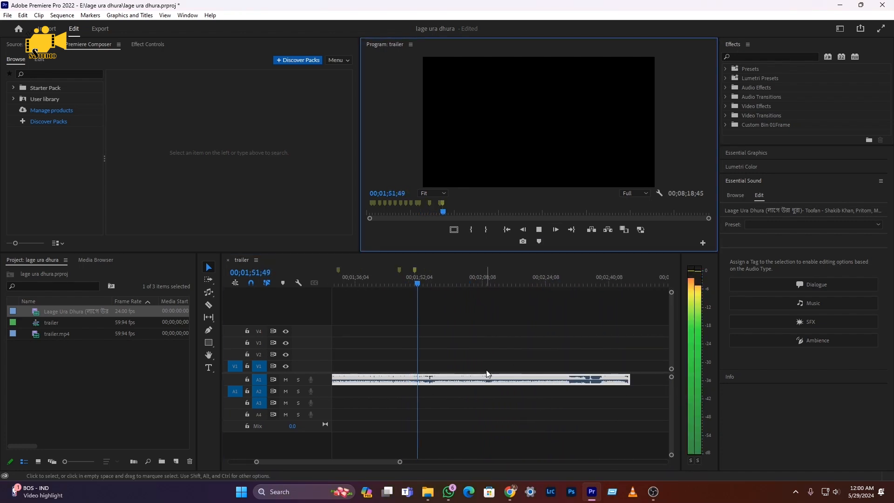
key(m)
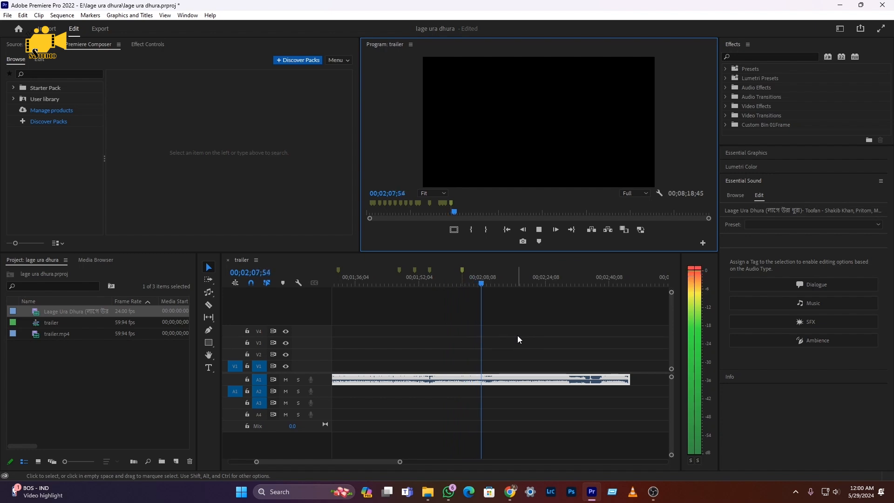
key(m)
key(m)
key(m)
key(m)
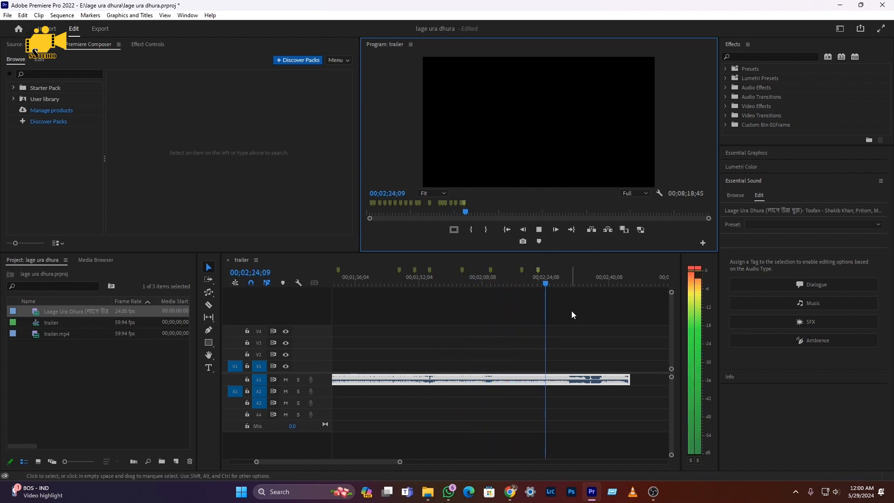
- Add a beat marker at about 2:30 and play the song on to 00;02;36;10
key(space)
key(m)
key(space)
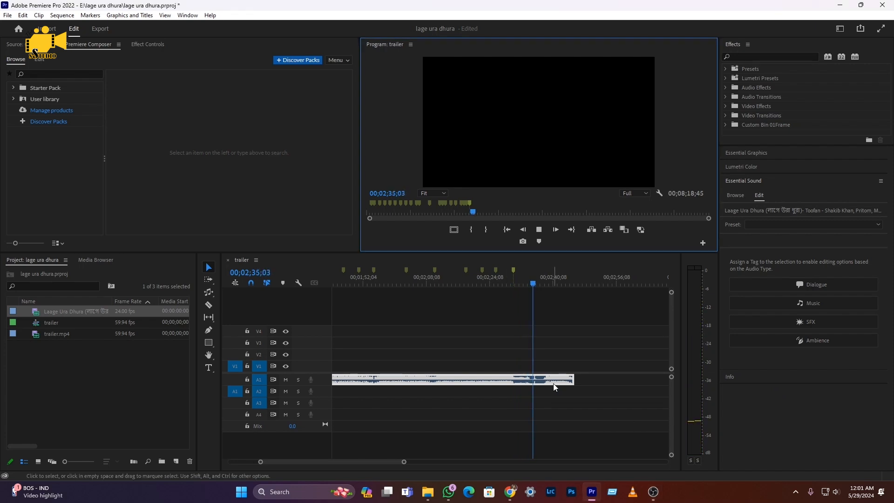
key(space)
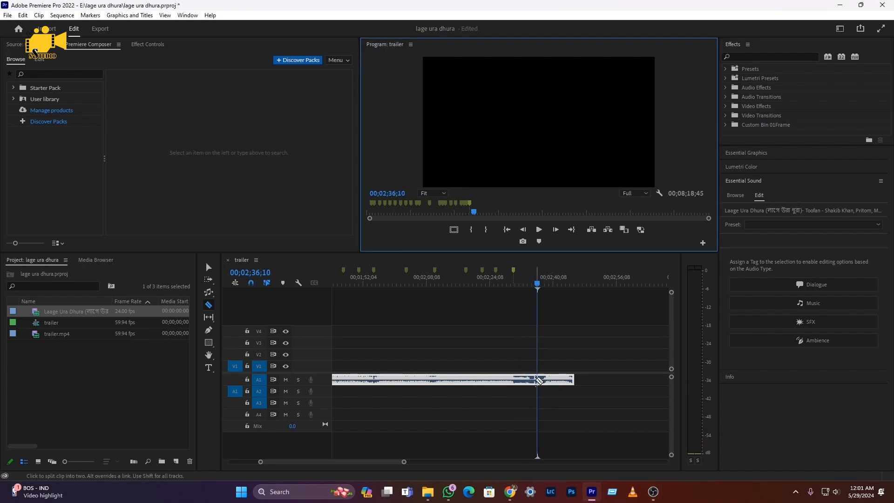
click(414, 403)
key(minus)
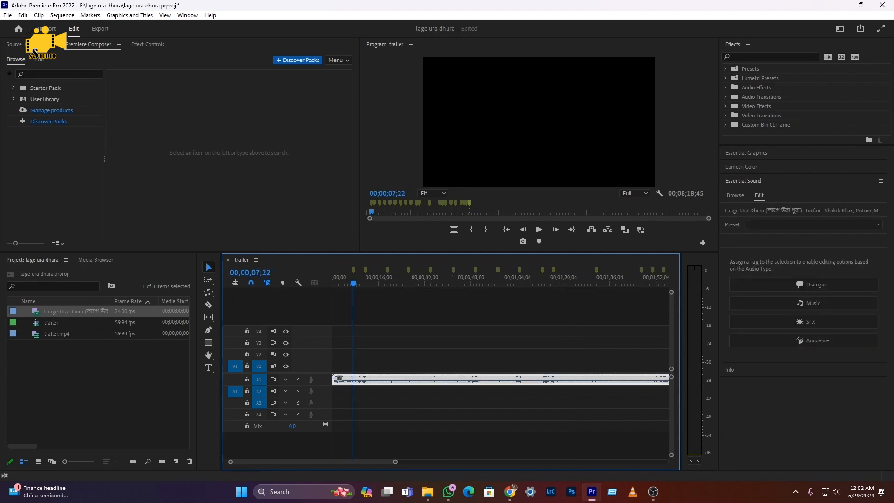
- Switch to File Explorer and import C0037.MP4, C0040.MP4 and C0044.MP4 from the Video folder into the Premiere Pro project
key(alt+Tab)
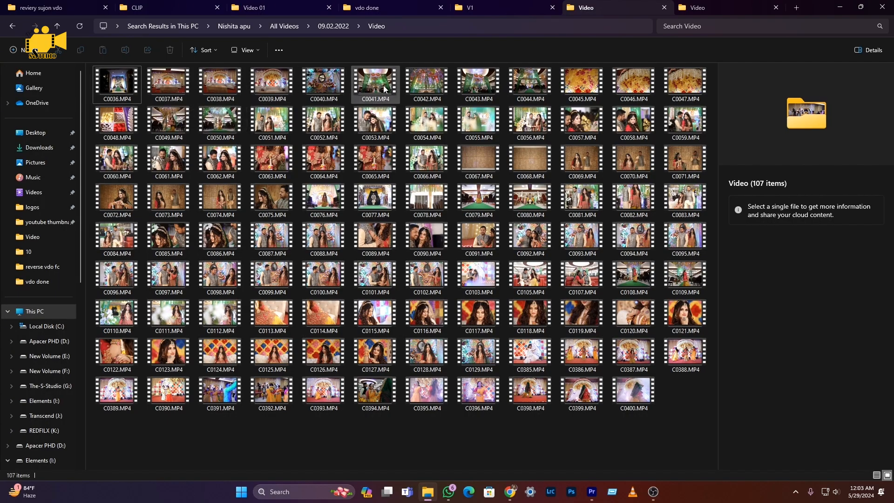
click(161, 89)
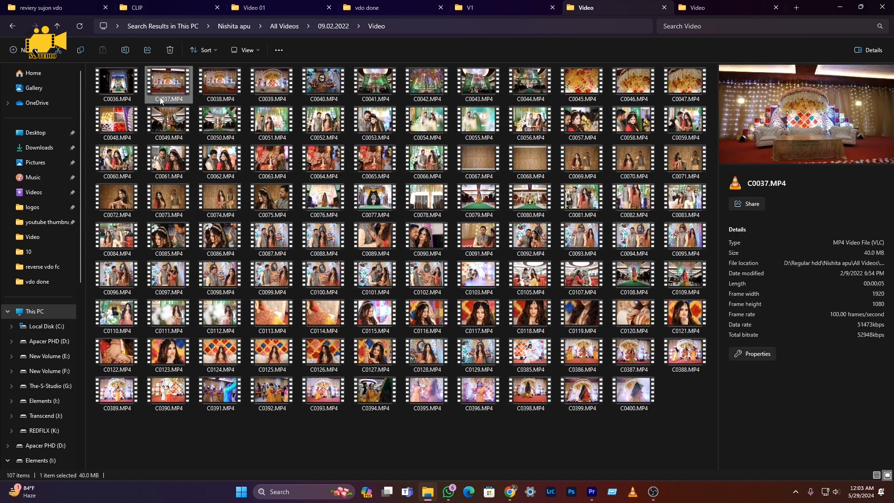
ctrl+click(337, 91)
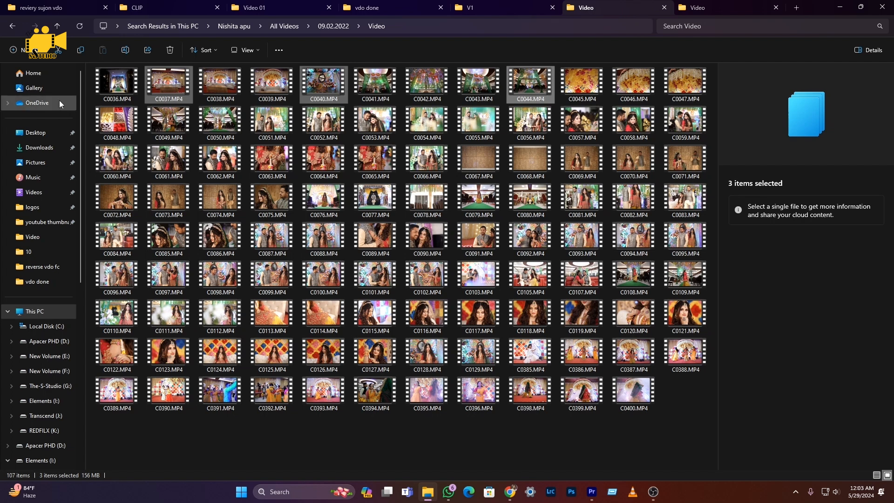
drag(531, 84, 447, 426)
drag(118, 365, 126, 376)
- Mark a 00:00:02:73 in-to-out range of C0037.MP4 and place its video at the start of track V1
double_click(46, 345)
click(185, 243)
mouse_move(9, 225)
mouse_down()
mouse_move(256, 237)
mouse_move(47, 228)
mouse_move(240, 235)
mouse_up()
click(117, 245)
click(132, 243)
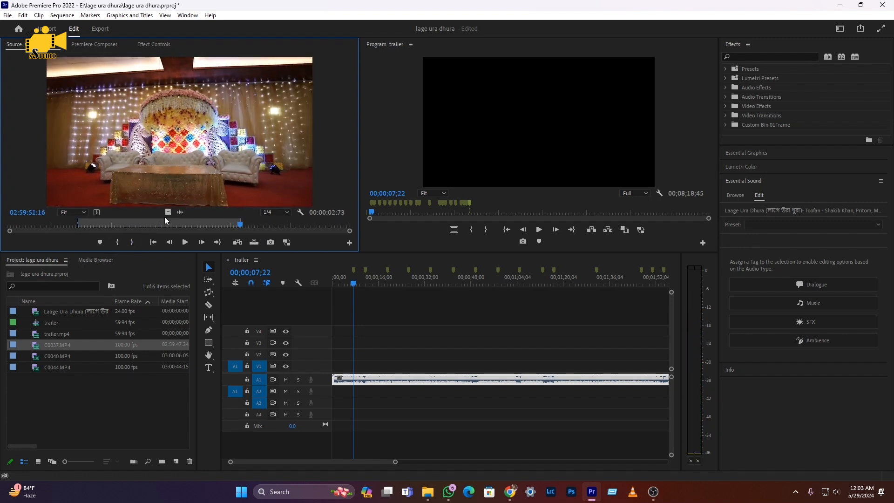
drag(175, 223, 334, 371)
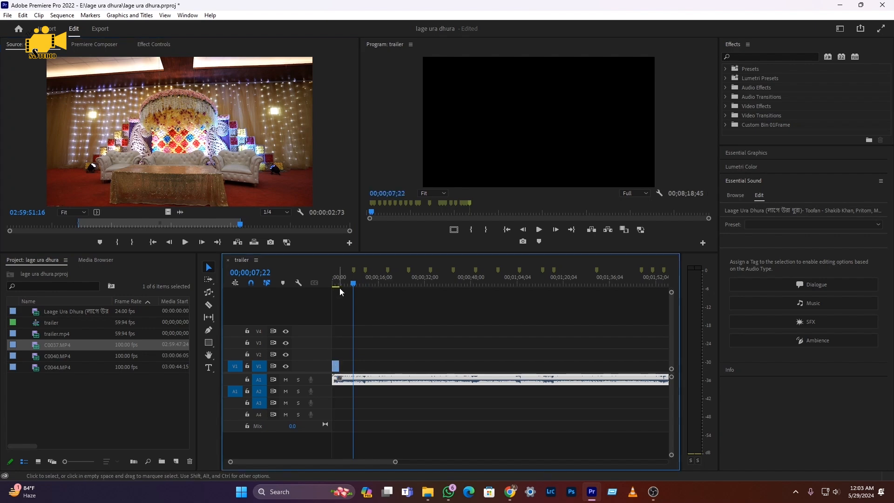
- Preview C0037.MP4 against the song and trim its end on V1 to about 1.7 seconds
click(343, 289)
key(Return)
scroll(368, 350, up, 2)
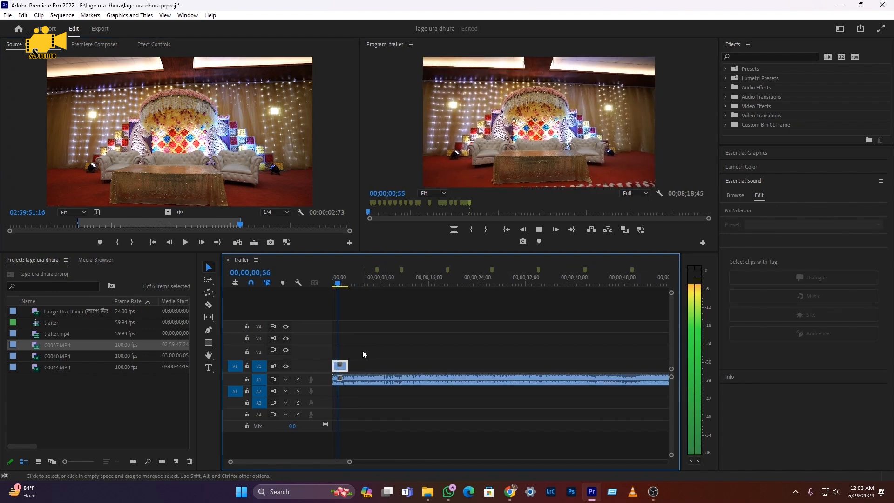
key(space)
drag(352, 369, 341, 369)
key(space)
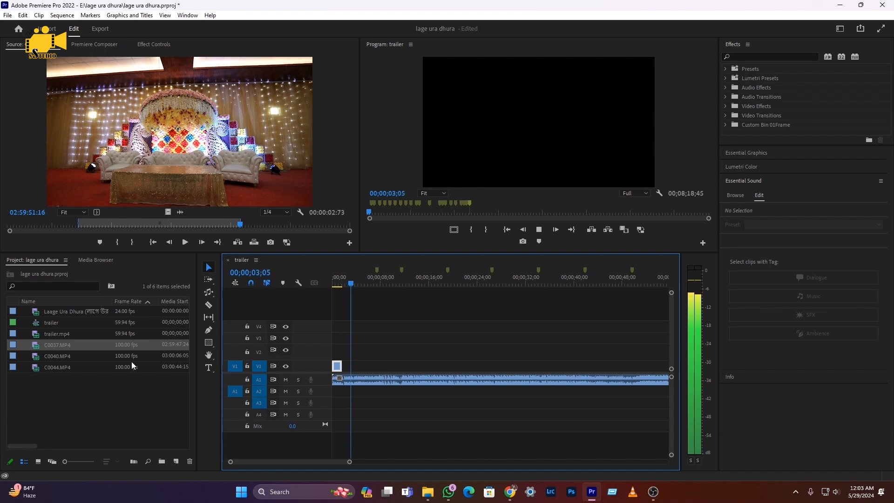
- Switch to File Explorer and import C0042.MP4 from the V1 folder into the Premiere Pro project
click(381, 380)
click(435, 498)
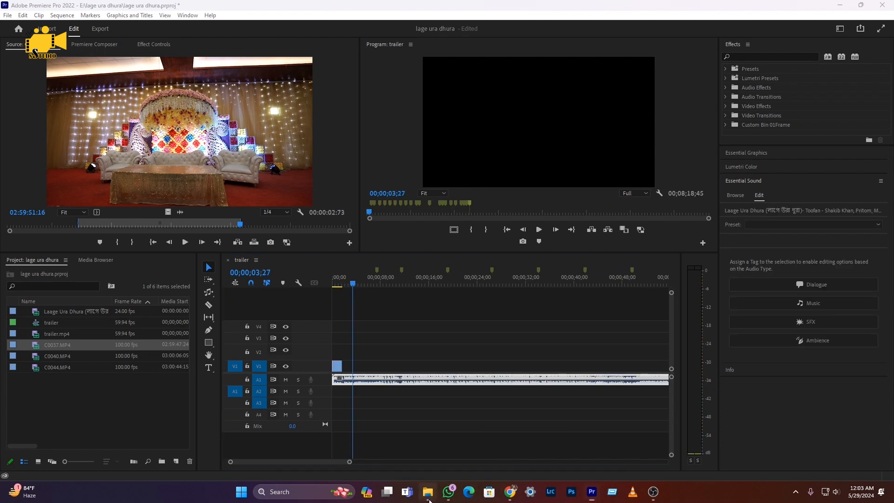
click(507, 11)
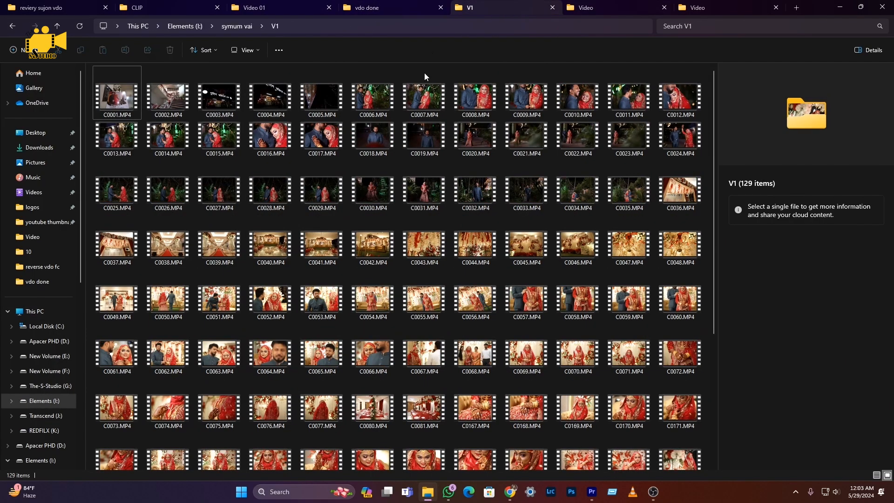
drag(422, 294, 76, 393)
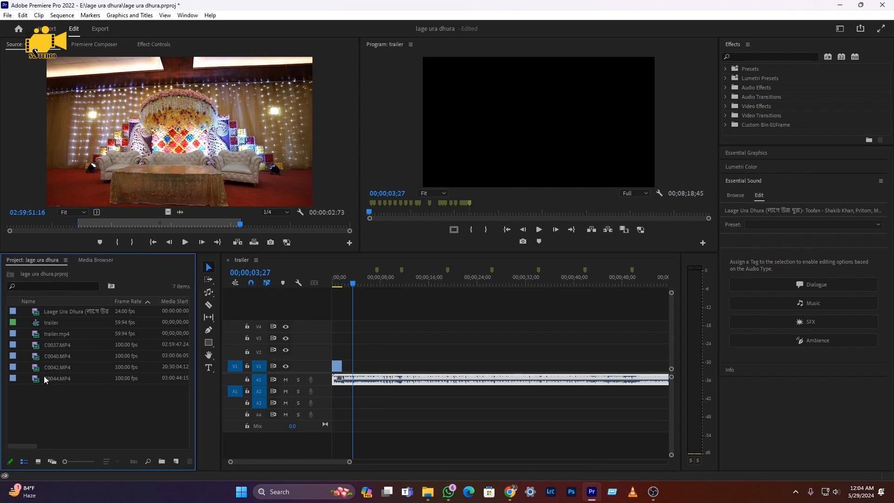
- Mark a 00:00:01:32 in-to-out range of C0042.MP4 and place its video directly after C0037.MP4 on V1
double_click(39, 367)
drag(110, 226, 346, 367)
click(117, 242)
click(131, 243)
- Play the sequence from the start and trim the end of C0042.MP4 to the playhead at 00;00;03;31
key(Home)
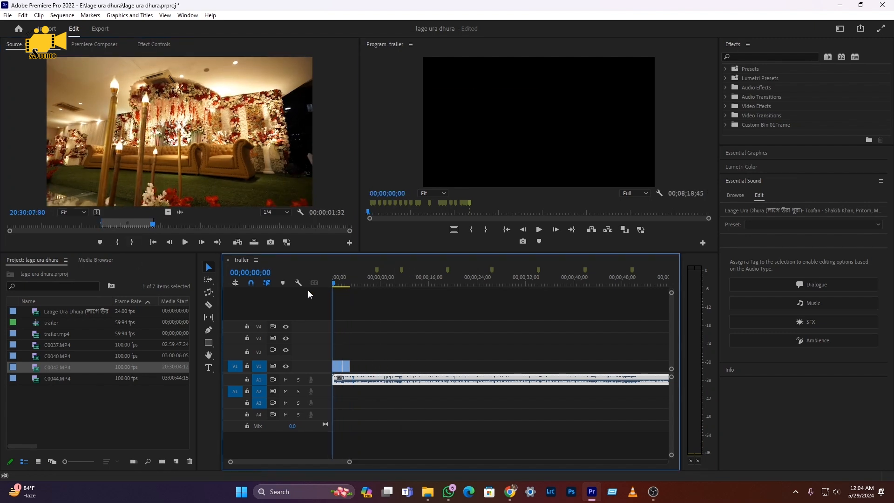
key(space)
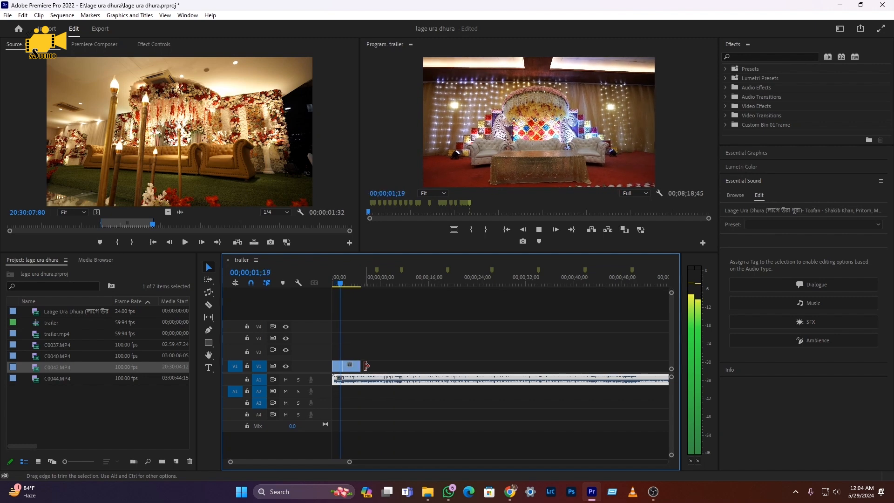
key(=)
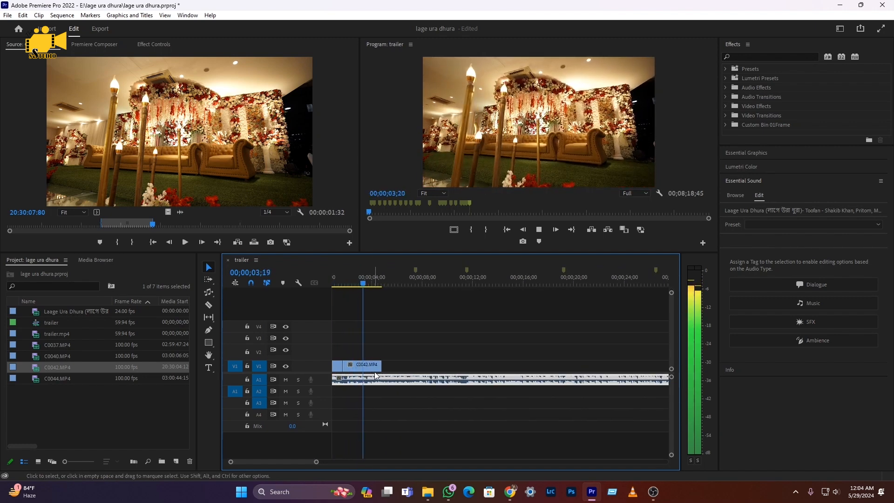
key(space)
drag(380, 367, 365, 367)
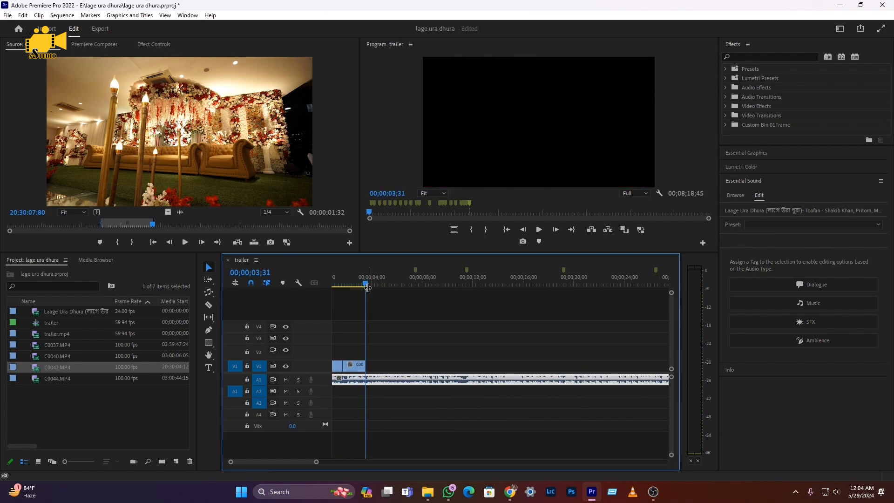
- Replay both clips from the start and extend the end of C0042.MP4 to about 3.7 seconds
drag(368, 285, 298, 294)
key(space)
key(=)
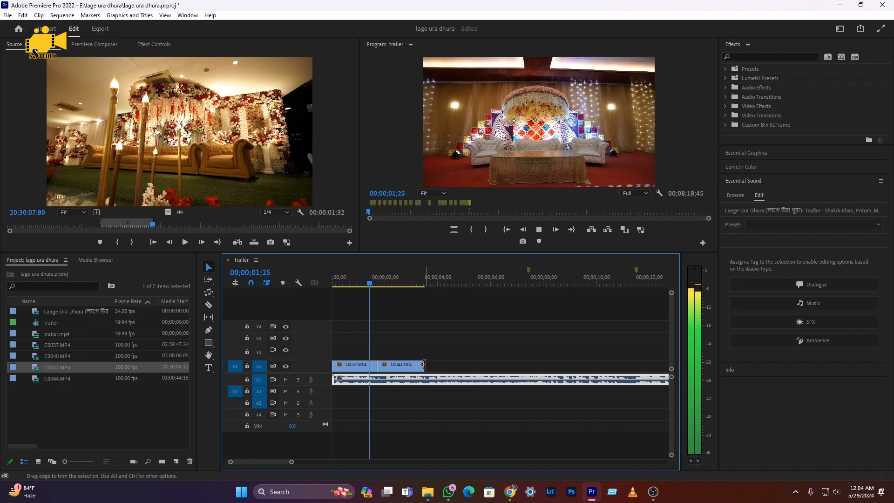
drag(425, 365, 430, 365)
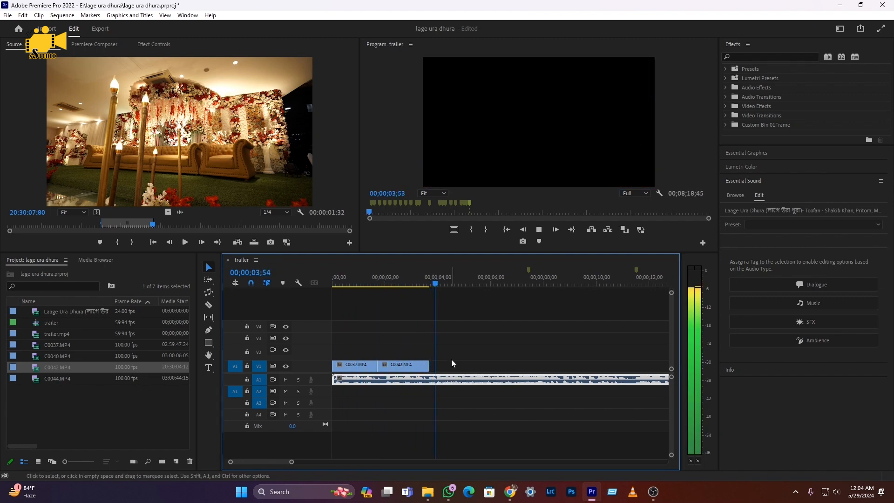
- Replay the song from around 00;00;03;36 to hear the beat following C0042.MP4
key(space)
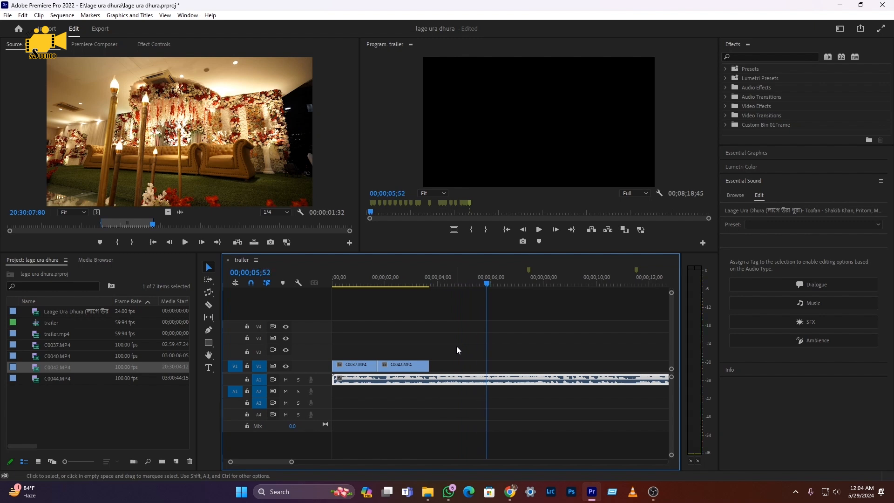
click(429, 280)
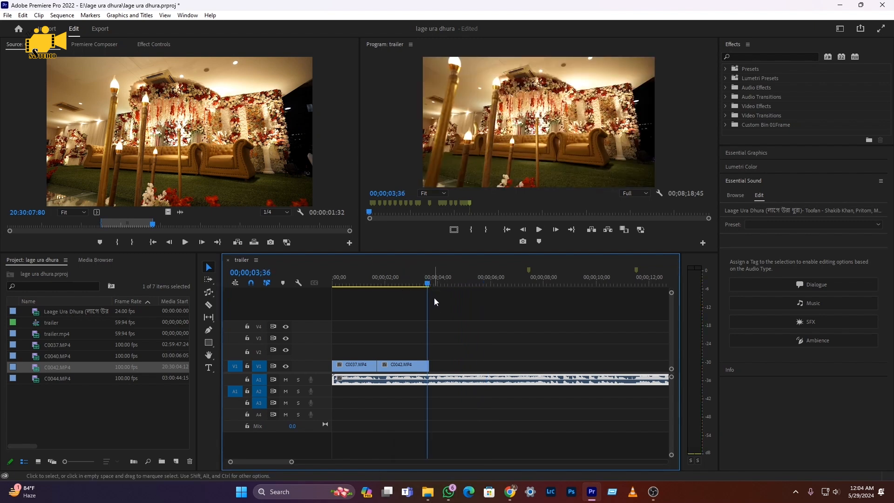
key(space)
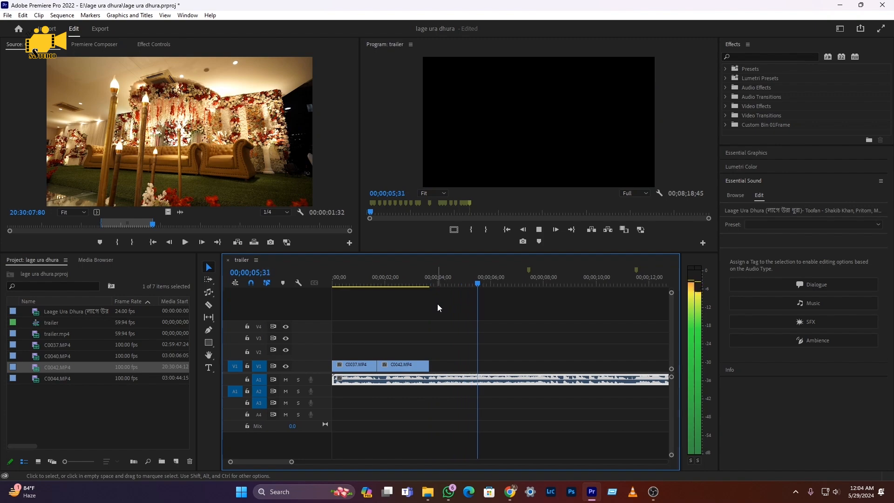
- Switch to File Explorer and import C0119.MP4 and C0120.MP4 from the 09.02.2022 Video folder into the Premiere Pro project
click(427, 492)
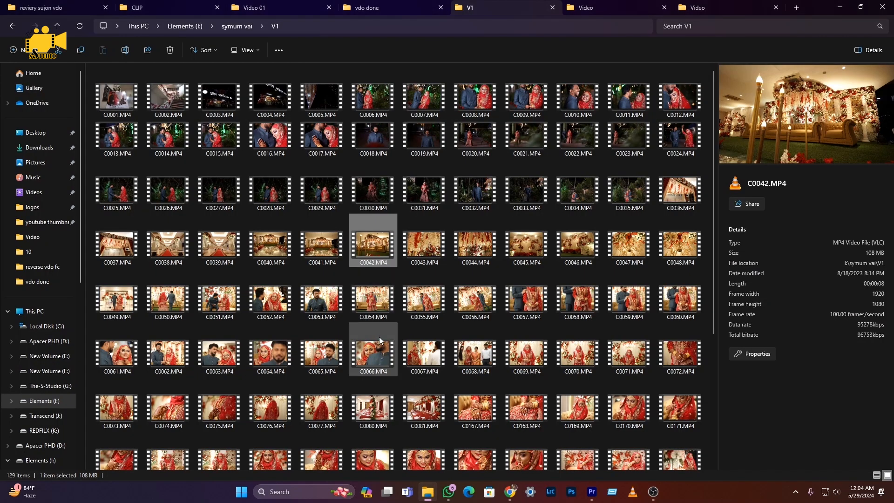
click(401, 10)
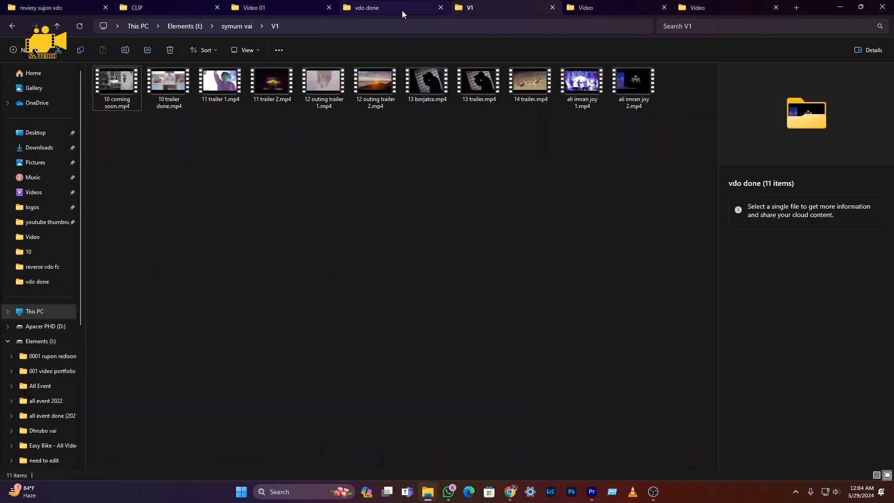
click(616, 6)
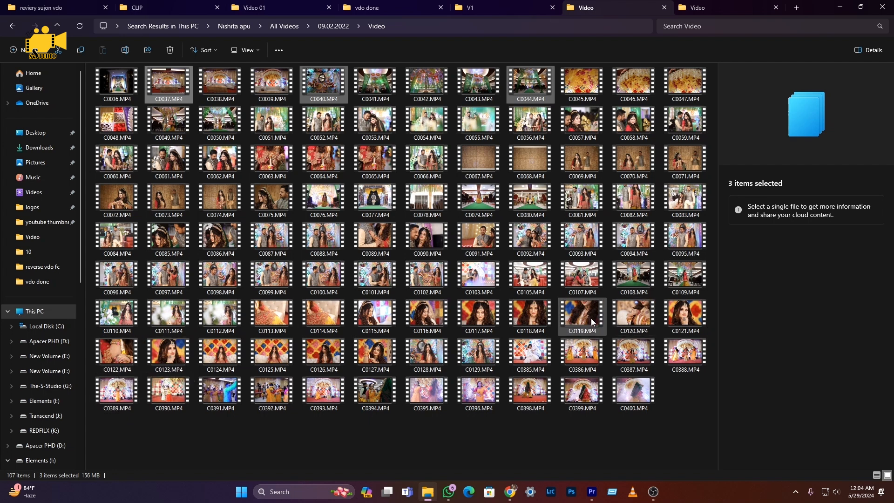
drag(592, 321, 71, 414)
- Mark a 00:00:03:10 in-to-out range of C0120.MP4, place its video directly after C0042.MP4 on V1, and save the project
double_click(126, 334)
mouse_move(100, 226)
mouse_down()
mouse_move(169, 230)
mouse_move(357, 367)
mouse_up()
click(117, 242)
click(133, 245)
key(ctrl+s)
- Play the sequence, cut C0120.MP4 at 00;00;04;50 and delete the part after the cut
click(344, 283)
key(equal)
key(space)
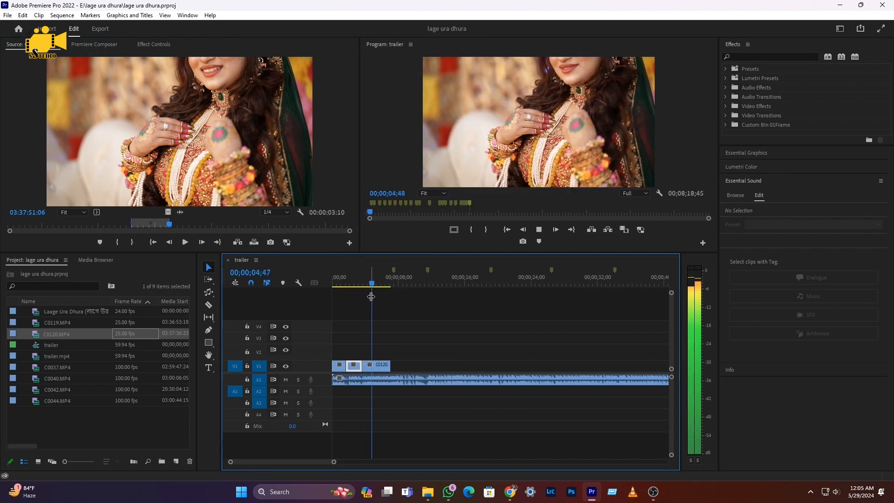
key(space)
key(c)
click(372, 366)
key(v)
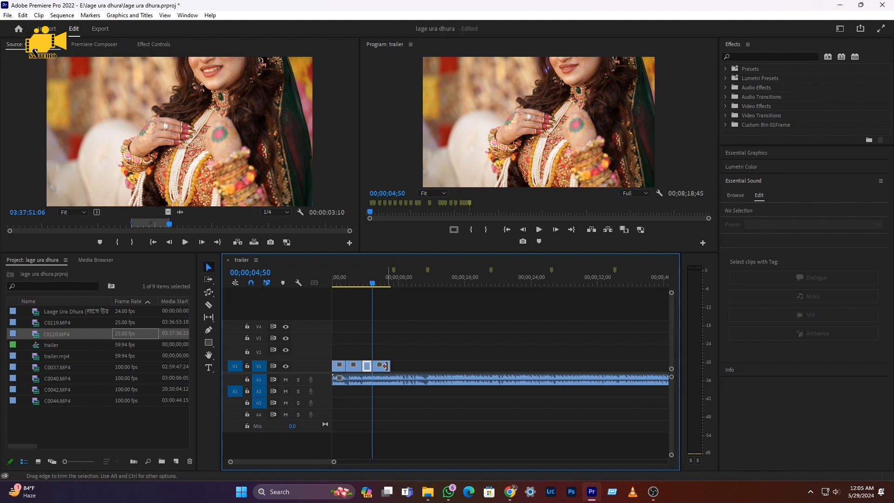
click(380, 368)
key(Delete)
- Switch to File Explorer and import 13 trailer.mp4 from the vdo done folder into the Premiere Pro project
key(alt+Tab)
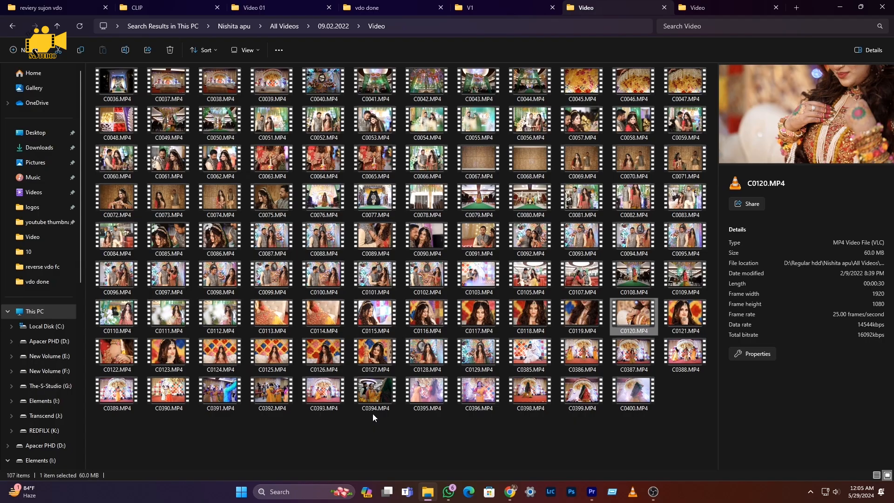
click(489, 7)
key(ctrl+Tab)
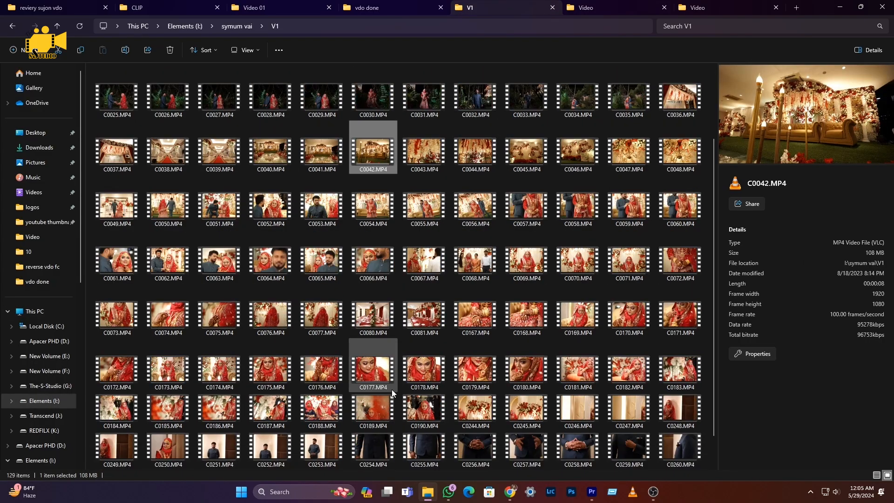
click(491, 4)
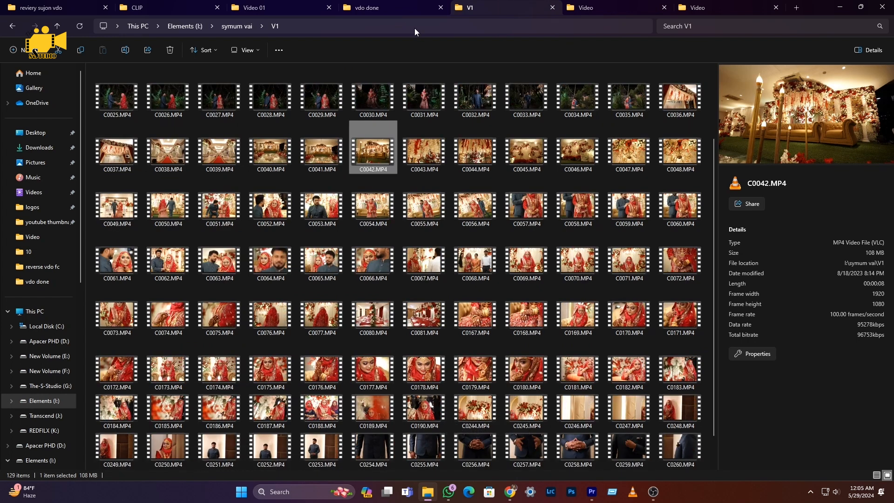
click(398, 9)
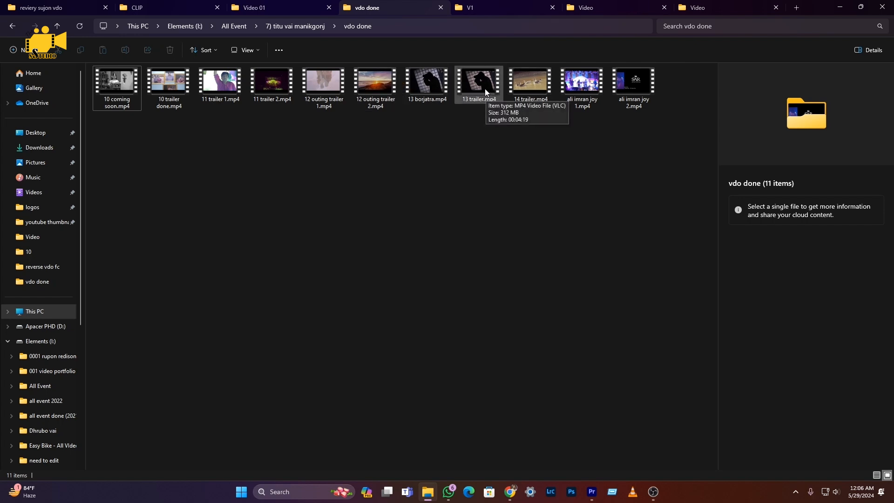
drag(484, 89, 92, 347)
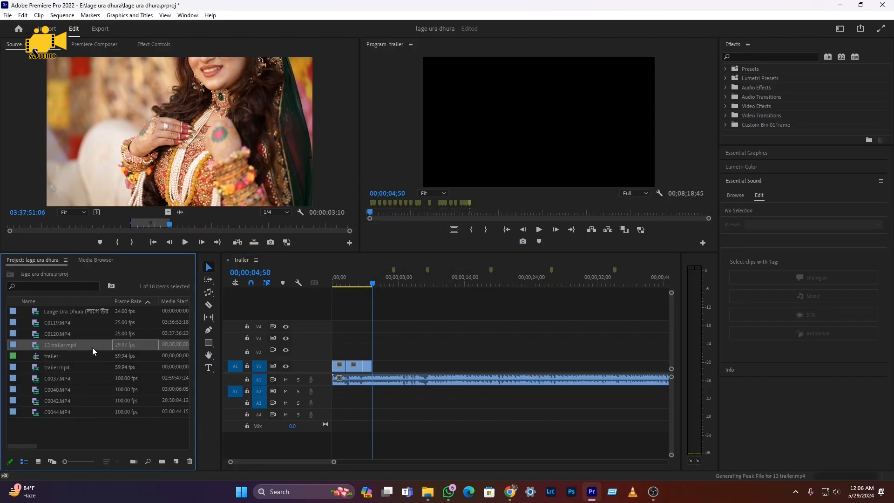
- Mark 13 trailer.mp4 from 00;02;03;18 to 00;02;06;02 and place its video directly after C0120.MP4 on V1
double_click(47, 344)
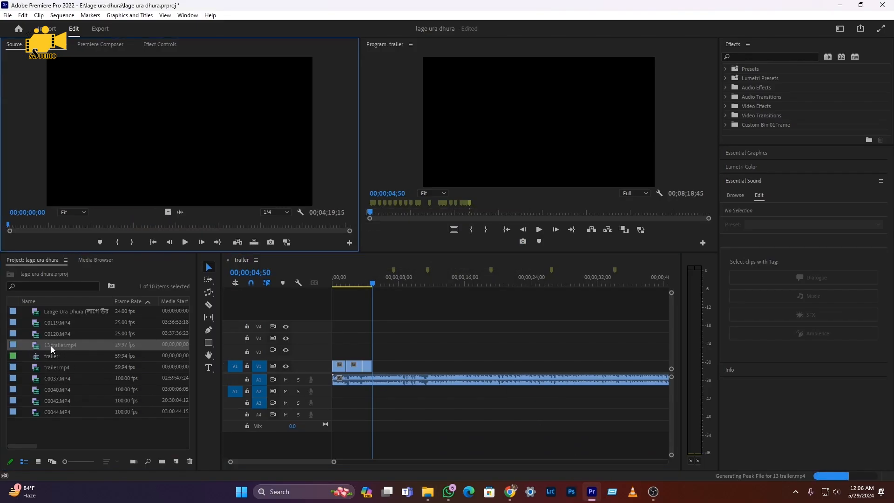
drag(18, 221, 170, 231)
click(118, 243)
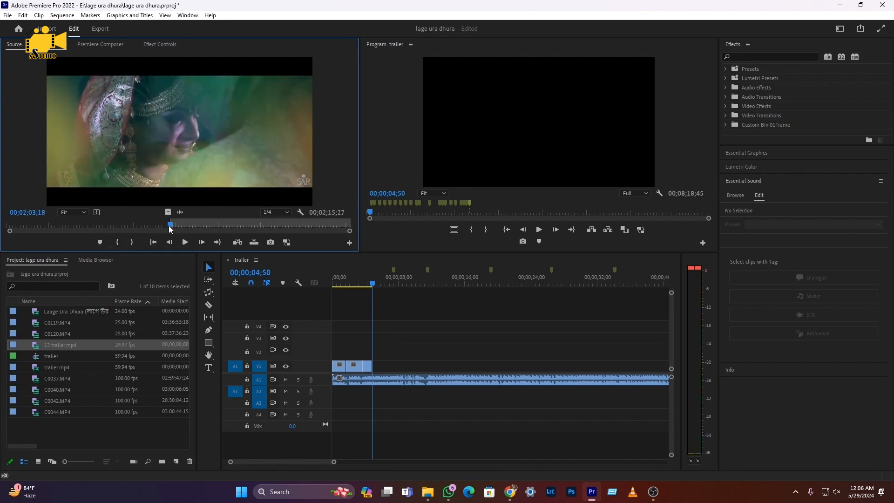
key(space)
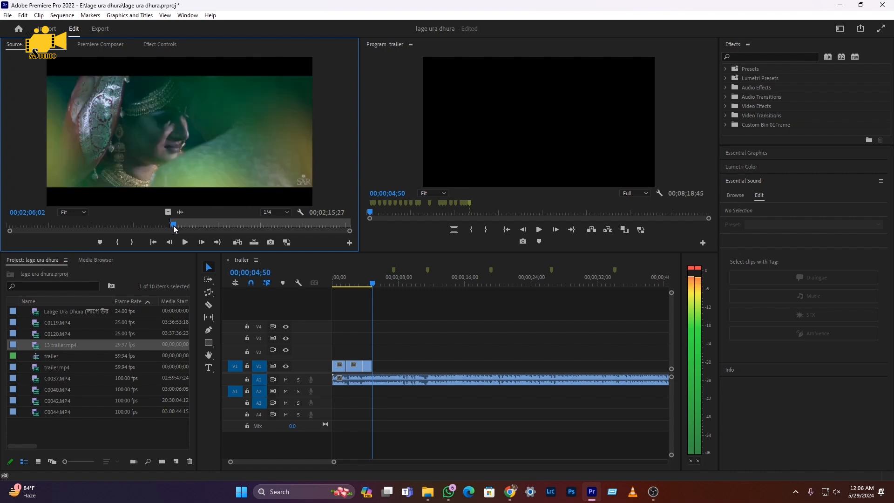
key(o)
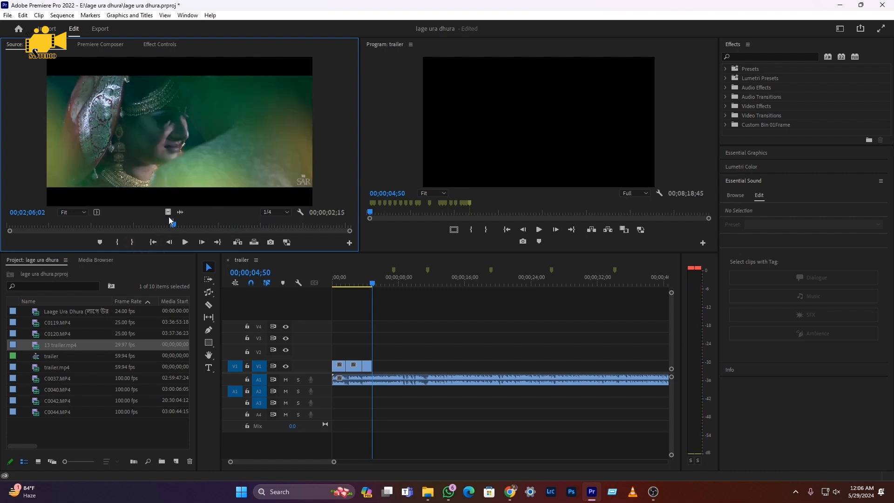
drag(166, 212, 376, 365)
- Play the sequence from the start and trim the end of 13 trailer.mp4 to the playhead at 00;00;05;50
drag(356, 282, 303, 284)
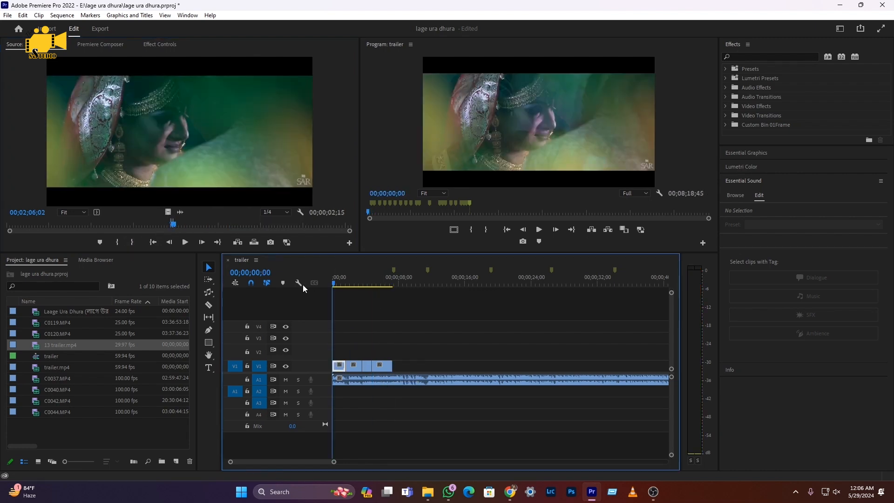
key(space)
key(XF86AudioMute)
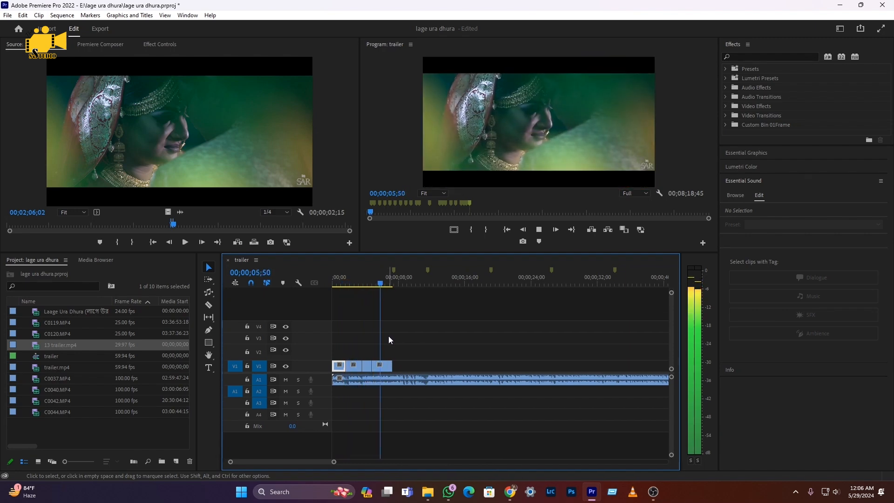
key(w)
- Switch to File Explorer and import zzz (5).MP4 from the Video 01 folder into the Premiere Pro project
click(427, 491)
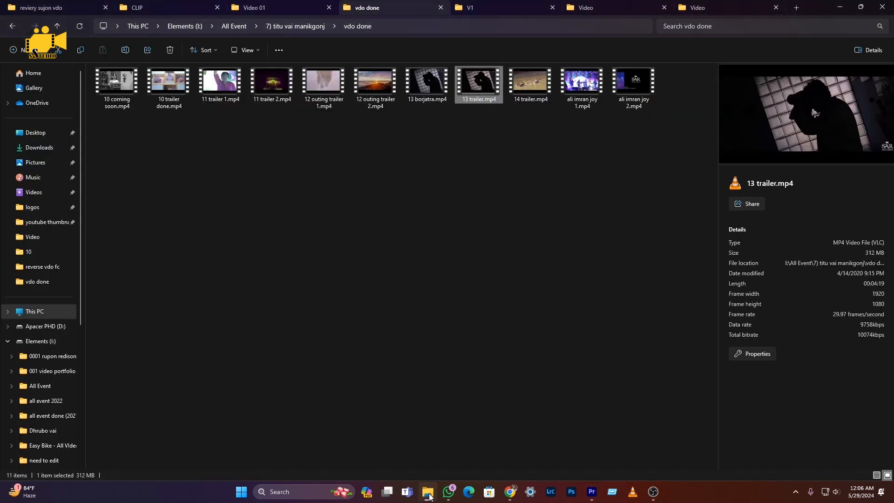
click(140, 9)
click(47, 8)
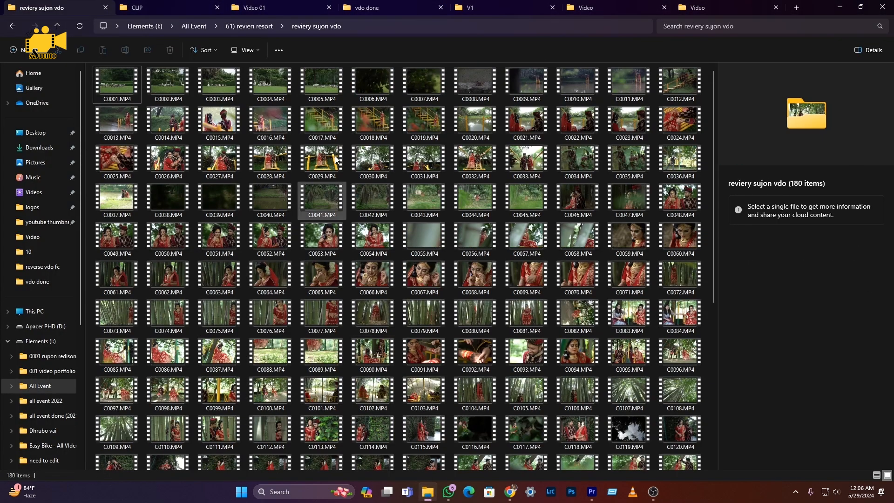
click(396, 6)
click(280, 8)
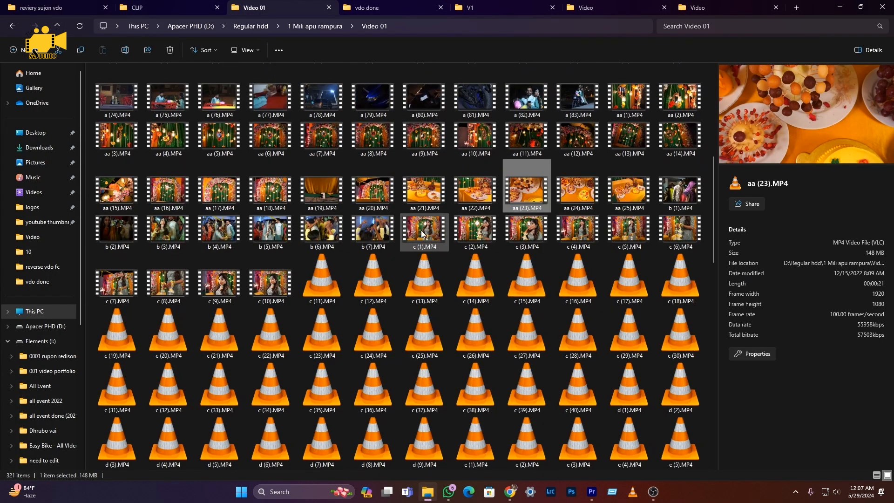
click(161, 235)
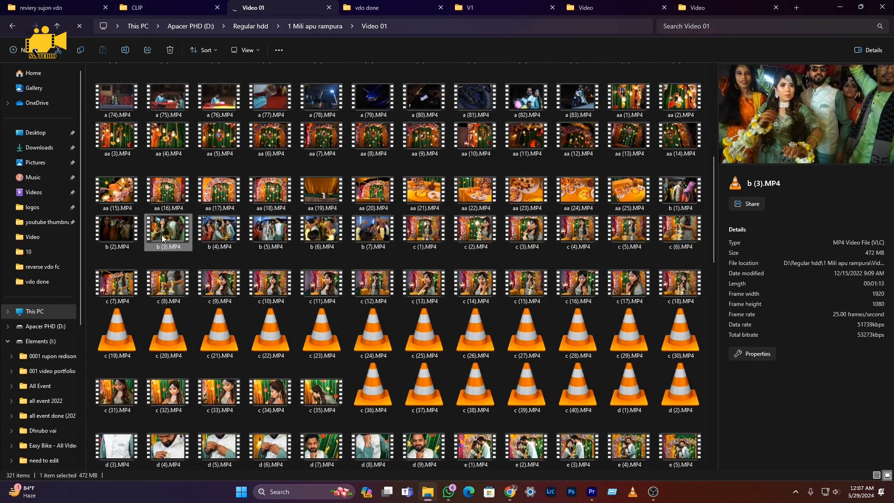
scroll(418, 436, down, 10)
click(469, 412)
drag(468, 412, 82, 432)
- Mark a 00:00:03:00 range of zzz (5).MP4 ending at 14:47:17:19 and place its video directly after 13 trailer.mp4 on V1
click(47, 342)
double_click(135, 346)
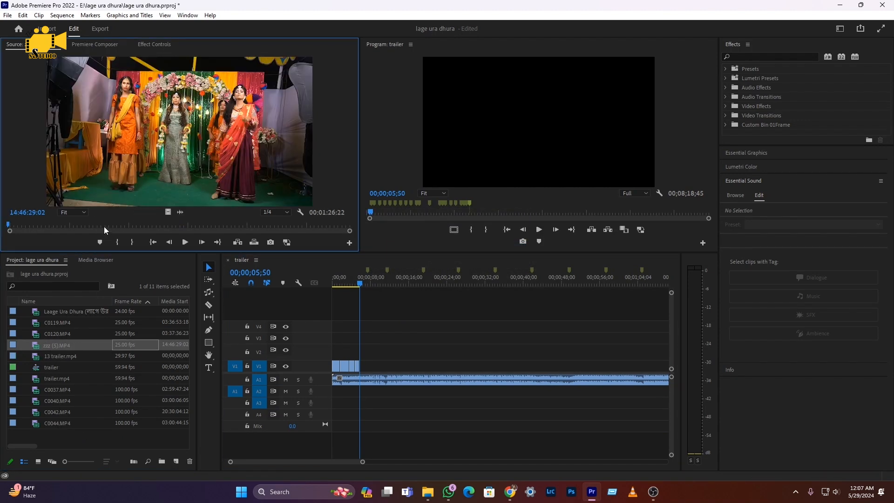
click(114, 225)
key(XF86AudioMute)
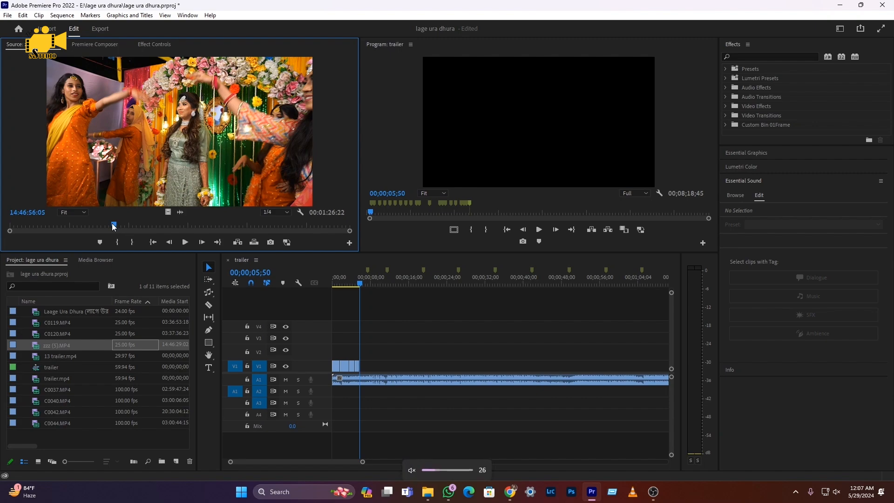
drag(114, 224, 154, 228)
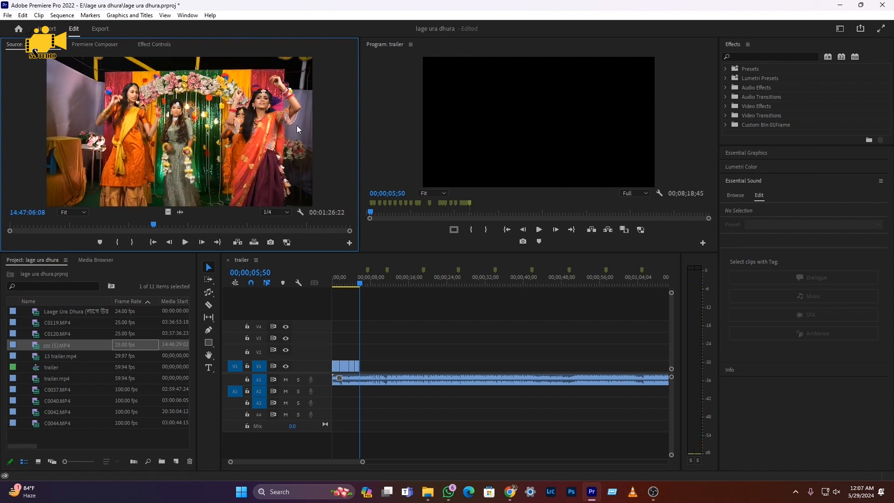
drag(155, 224, 199, 225)
click(117, 242)
click(132, 243)
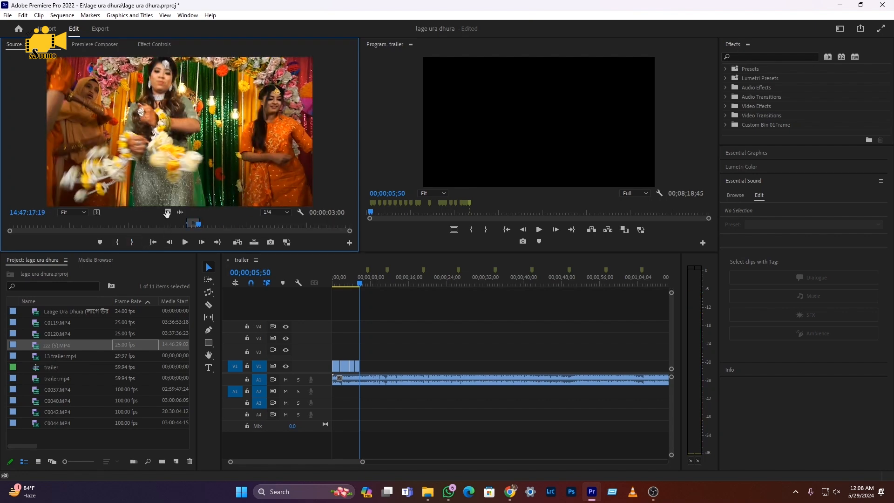
key(.)
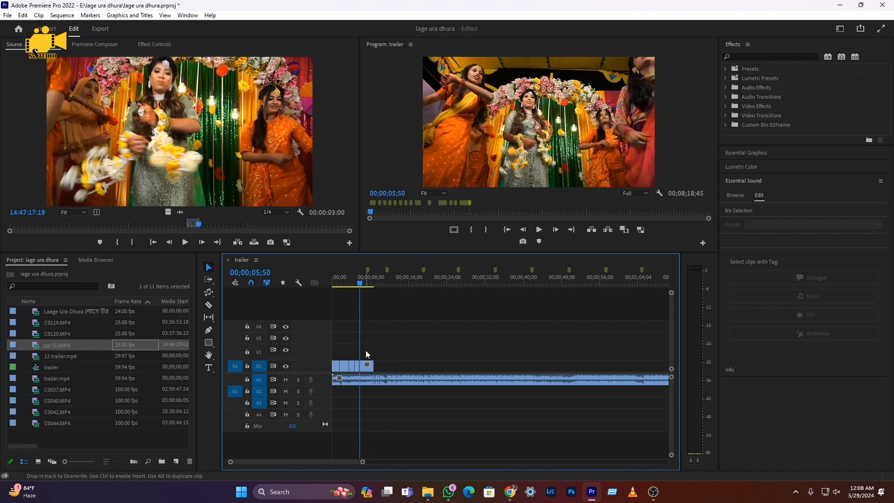
- Play the new section, cut zzz (5).MP4 at 00;00;07;26 and delete the part after the cut
click(356, 284)
key(space)
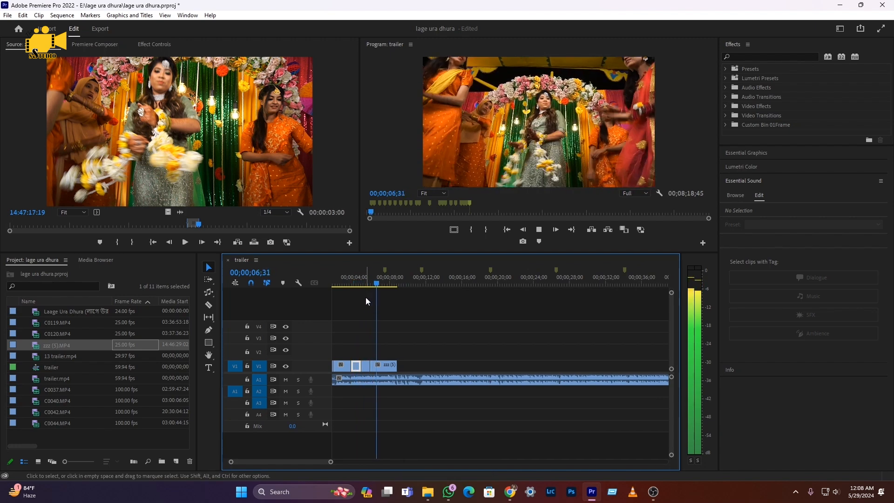
key(space)
scroll(374, 320, up, 3)
click(395, 284)
key(c)
click(397, 367)
key(v)
click(411, 366)
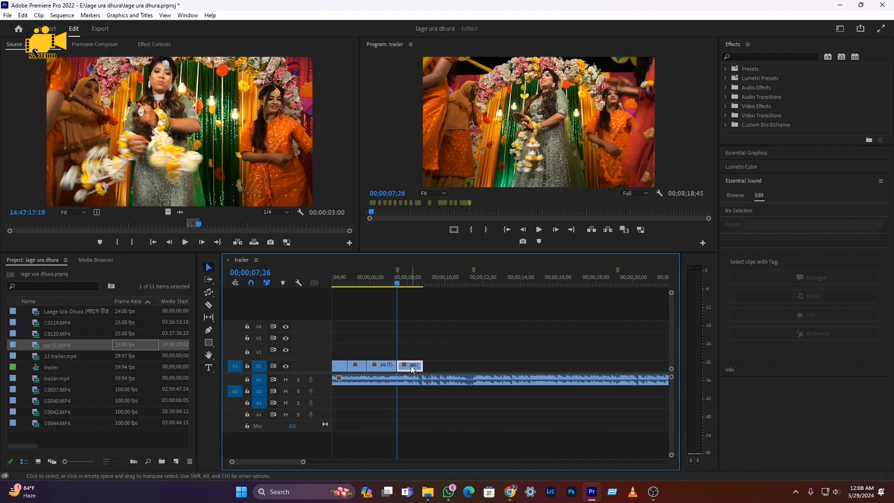
key(Delete)
- Replay zzz (5).MP4 against the song and extend the clip's end to about 00;00;07;47
click(371, 284)
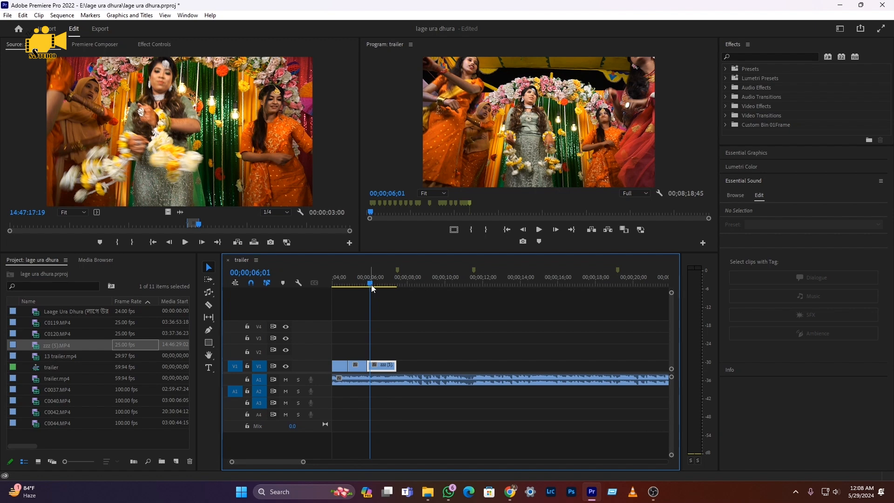
key(space)
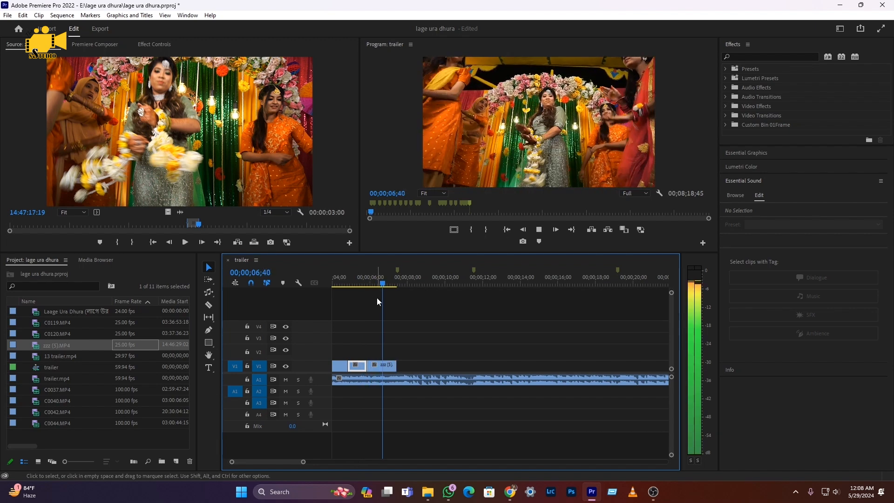
click(387, 284)
key(space)
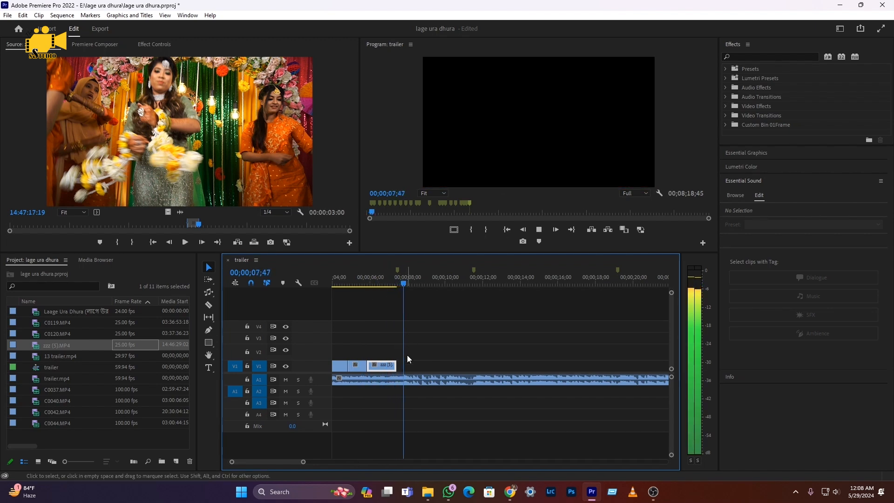
key(space)
click(371, 281)
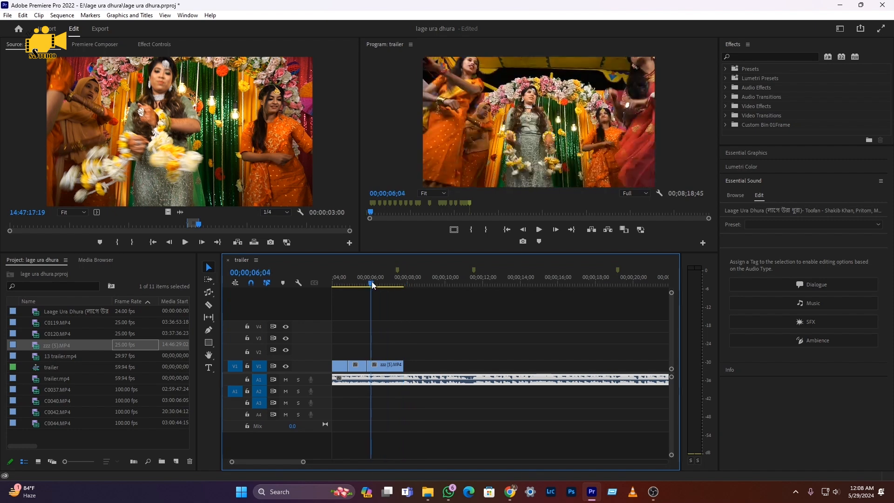
key(space)
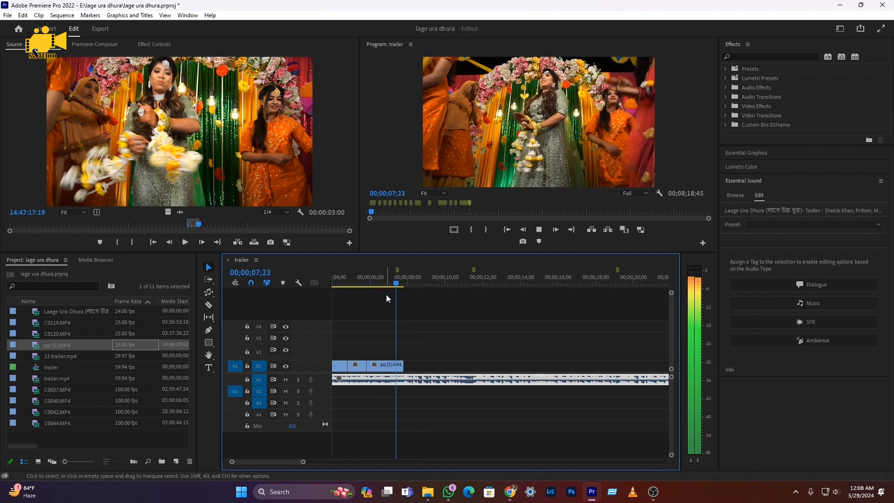
- Enlarge the V1 track on the timeline and show the time-remapping speed keyframes on zzz (5).MP4
key(space)
click(397, 284)
key(equal)
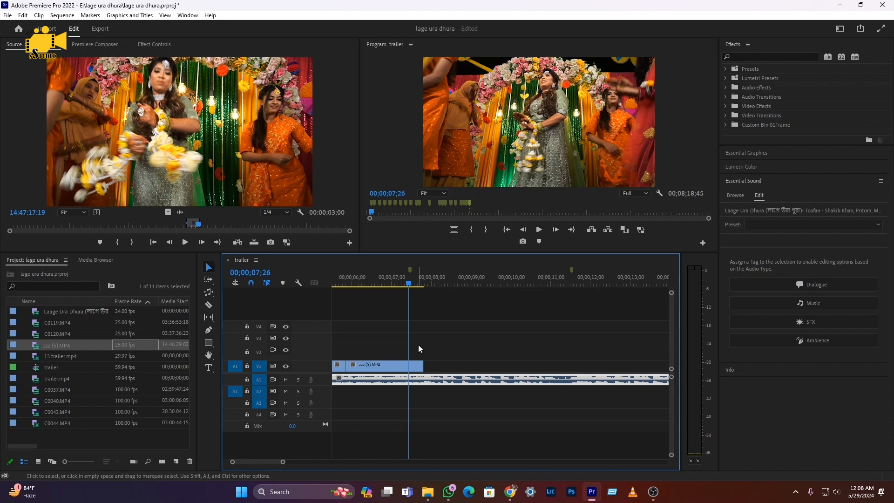
double_click(315, 366)
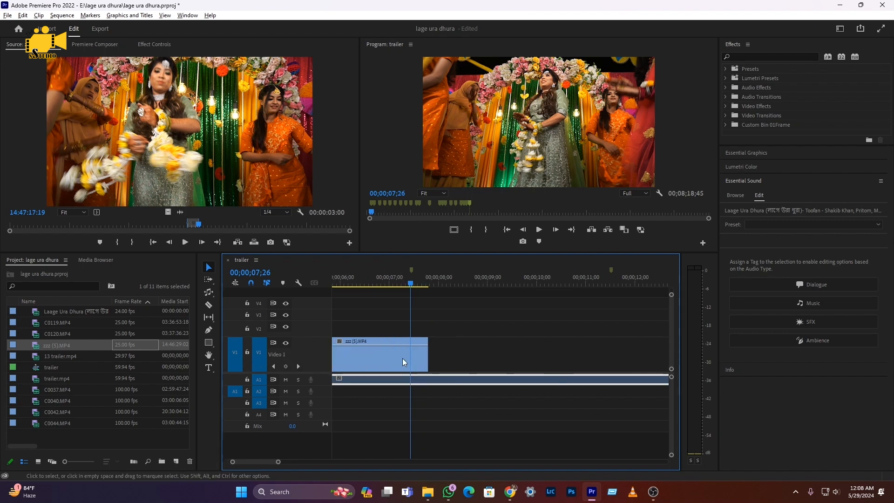
key(equal)
right_click(424, 360)
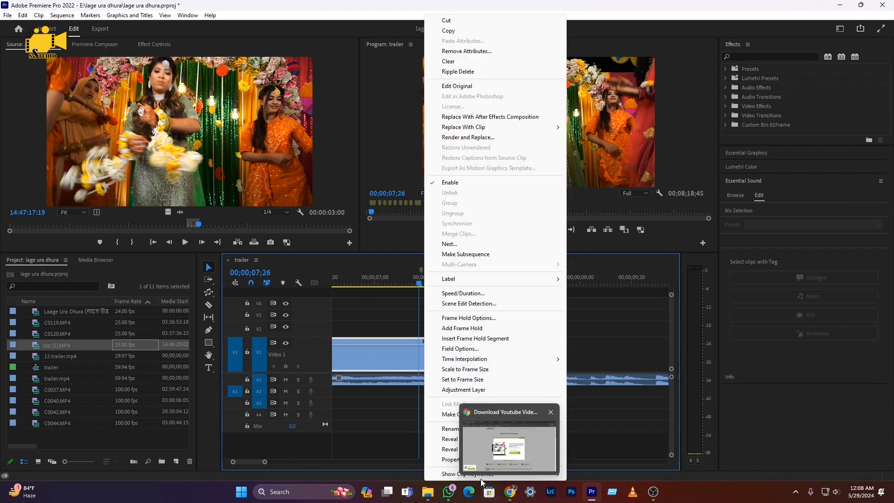
mouse_move(491, 479)
mouse_move(606, 495)
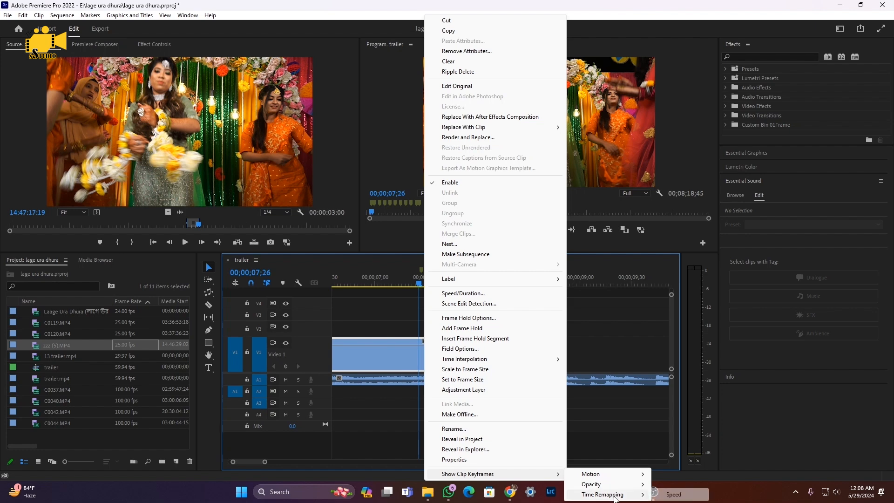
click(670, 495)
- Play to the dance beat, add a speed keyframe at 00;00;07;20 in zzz (5).MP4 and create a short reversed segment from it
click(390, 284)
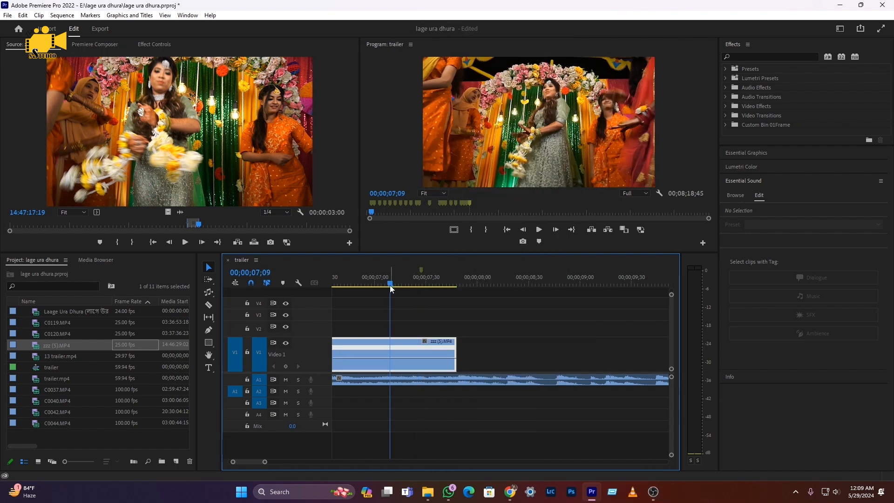
scroll(465, 335, up, 1)
key(space)
key(space)
click(443, 285)
key(space)
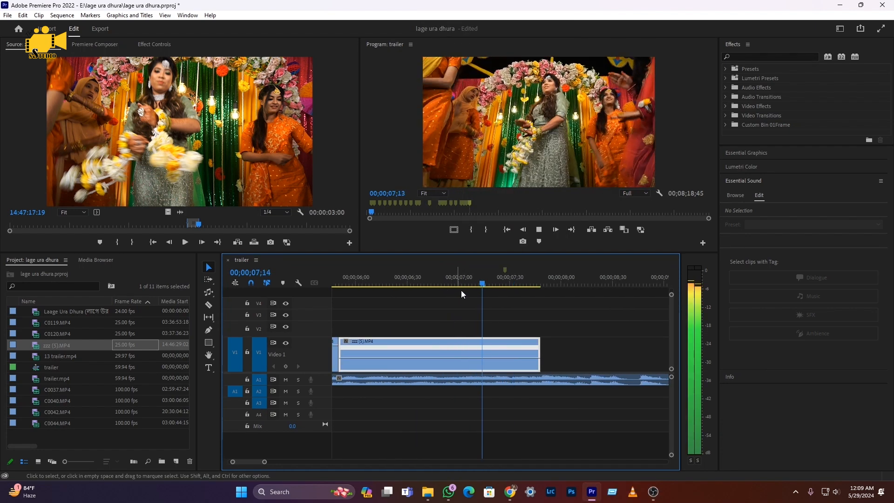
key(space)
key(p)
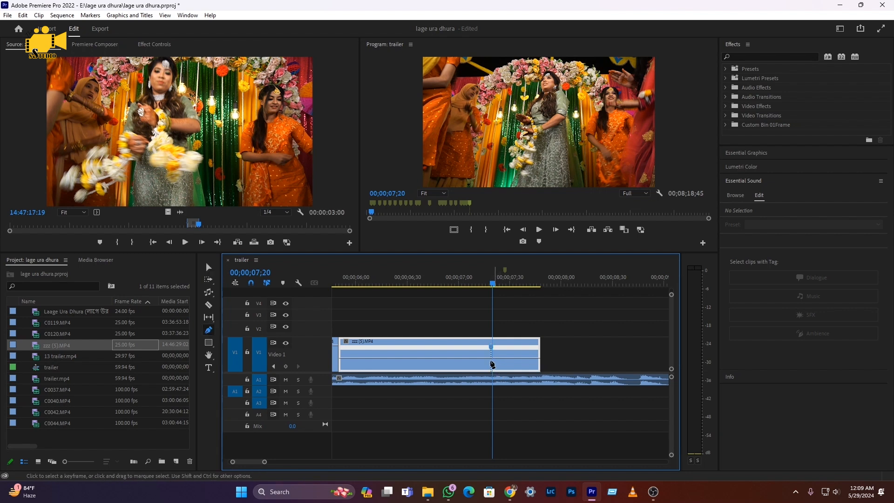
drag(492, 348, 527, 348)
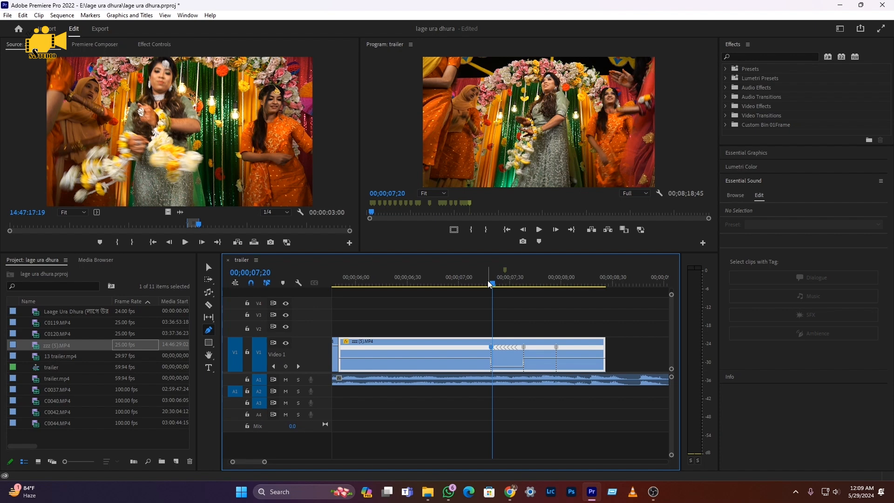
- Replay zzz (5).MP4 against the song to check the reversed segment
key(space)
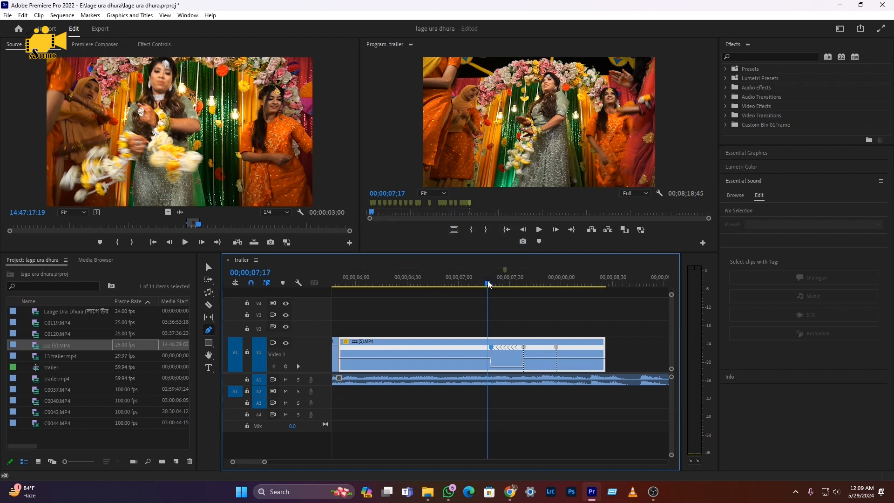
click(411, 284)
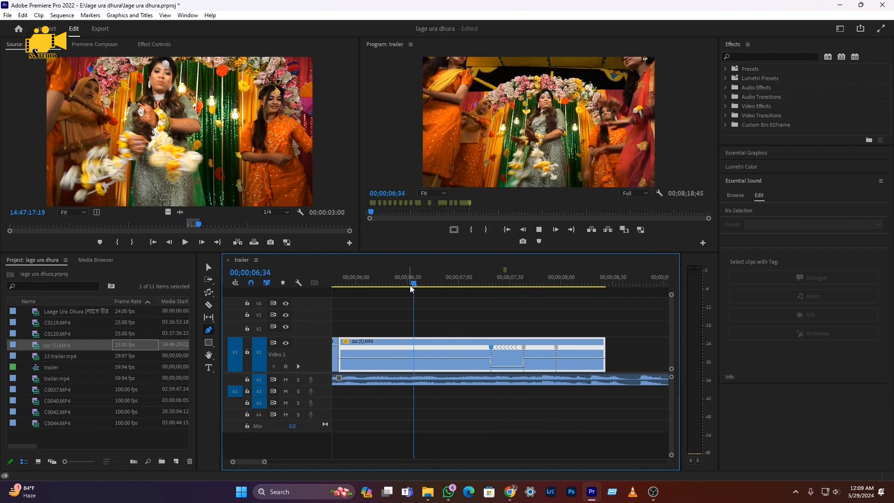
key(space)
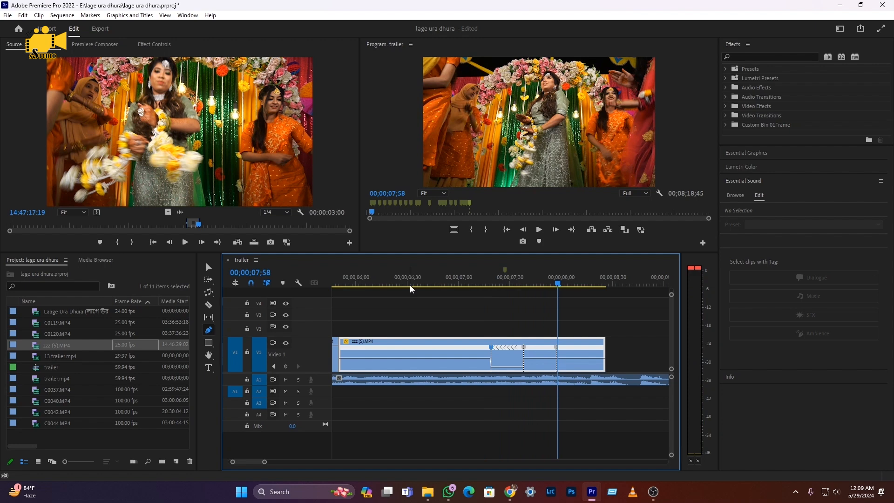
click(421, 279)
key(space)
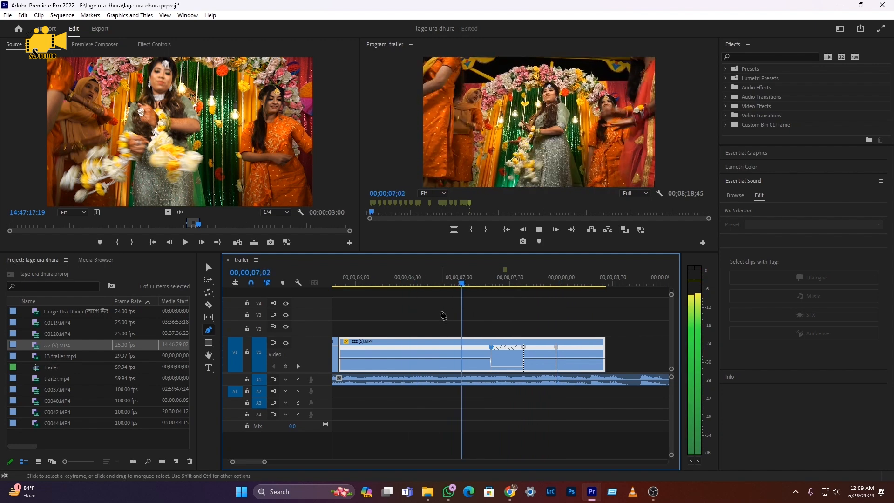
key(space)
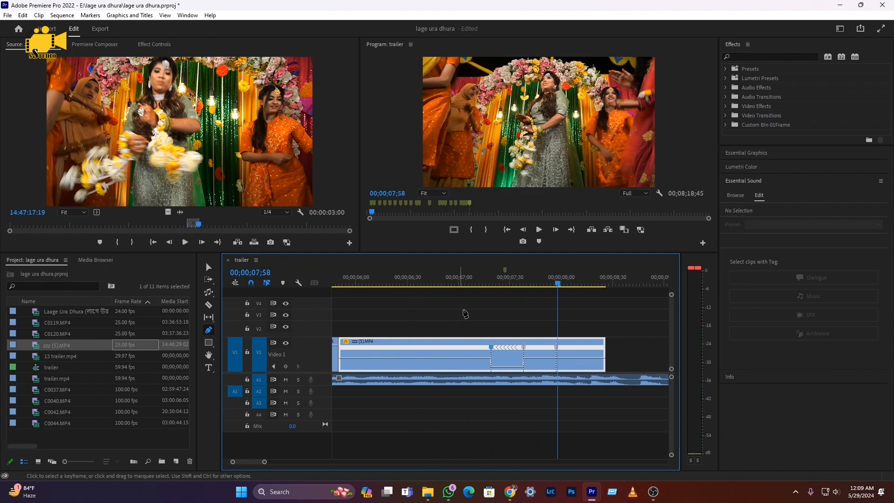
- Cut zzz (5).MP4 at 00;00;07;56 and delete the part after the cut
click(548, 284)
drag(550, 286, 555, 286)
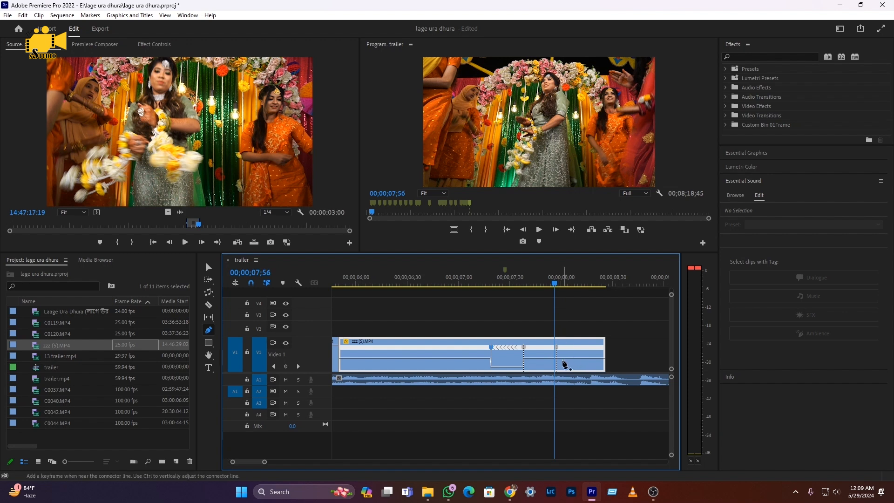
key(c)
click(555, 358)
key(v)
key(Delete)
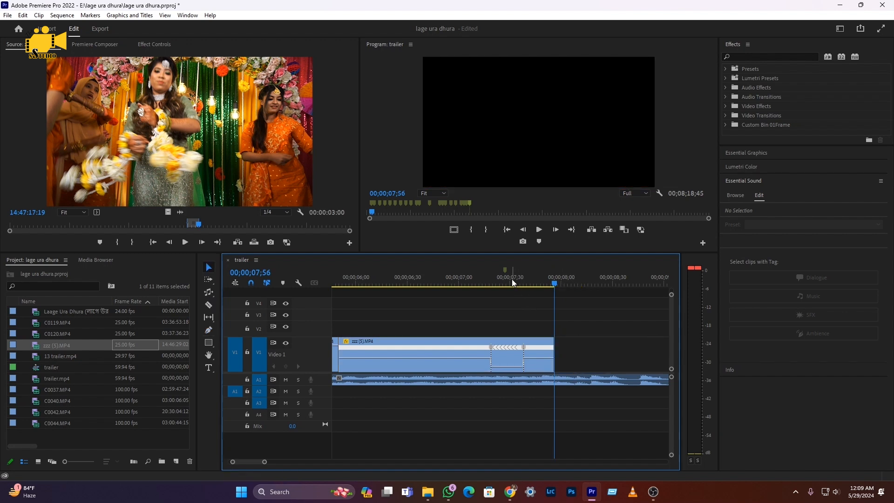
- Move the nearby sequence marker to the end of zzz (5).MP4 at 00;00;07;56
scroll(544, 357, up, 3)
scroll(544, 357, down, 5)
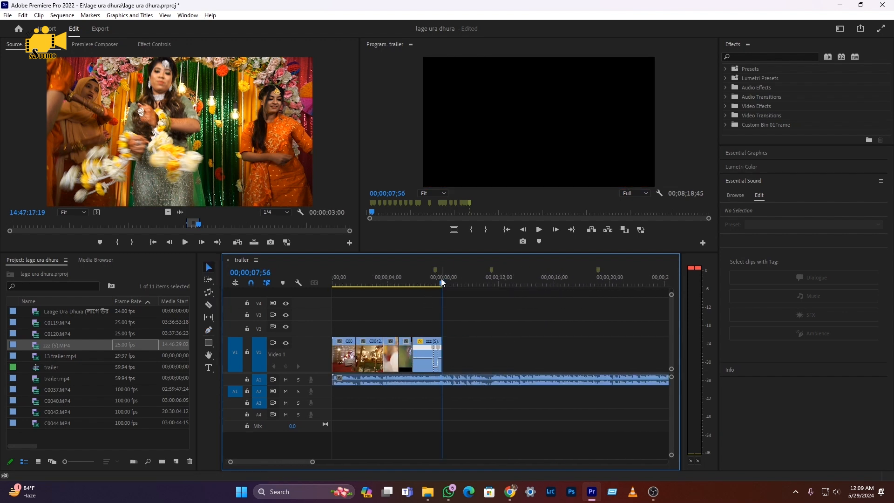
scroll(428, 284, up, 2)
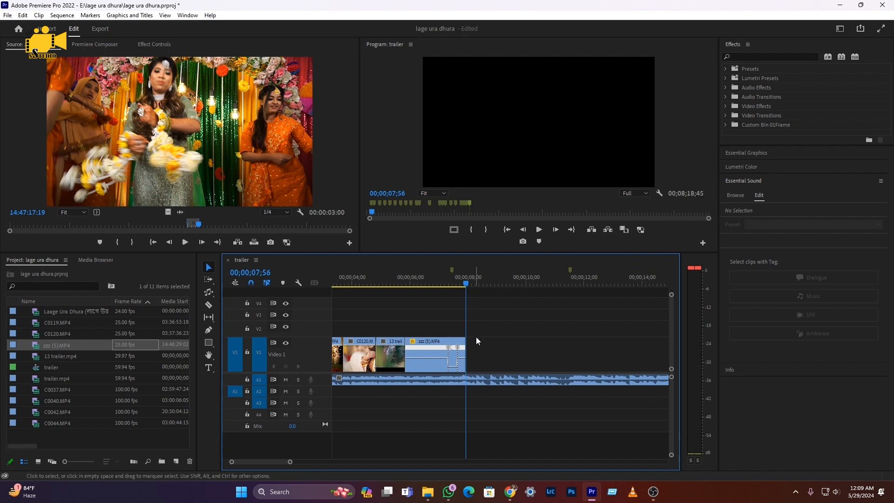
drag(452, 269, 466, 269)
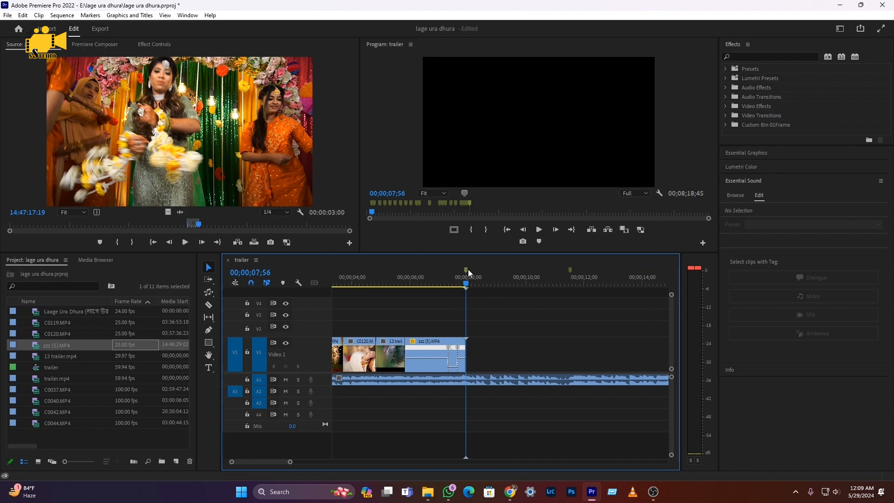
- Play the trailer from the beginning through the end of zzz (5).MP4
key(minus)
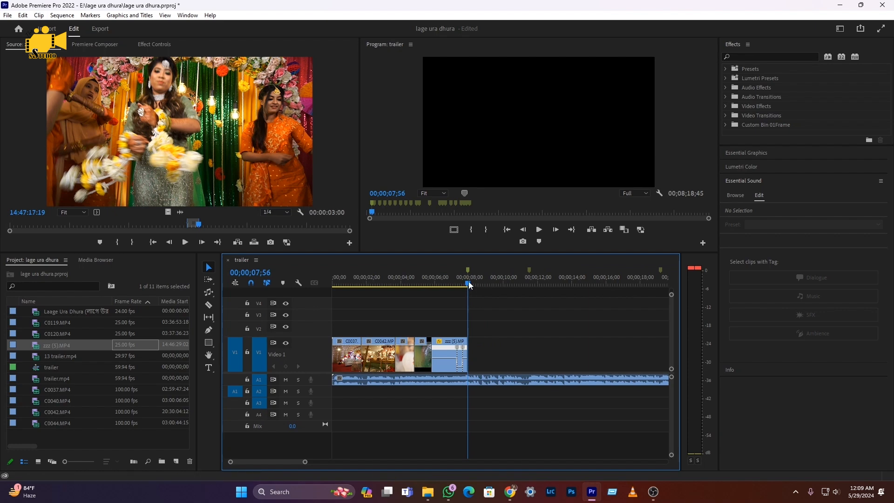
key(Home)
key(space)
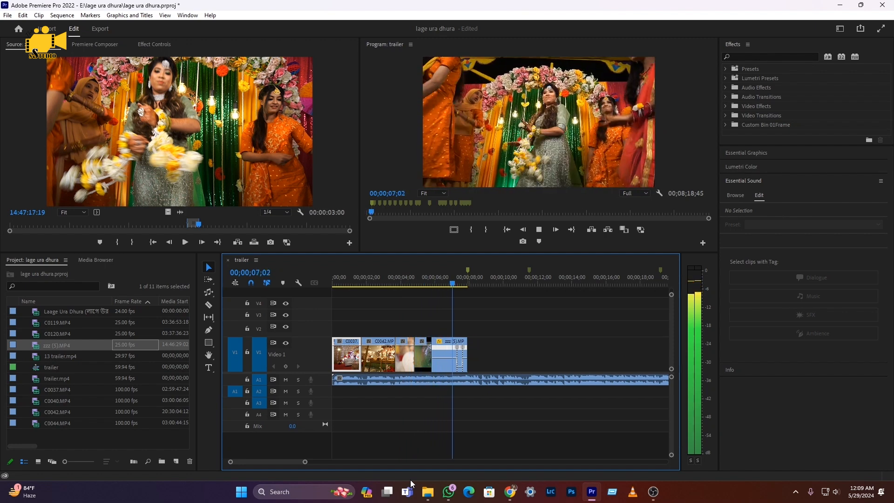
key(space)
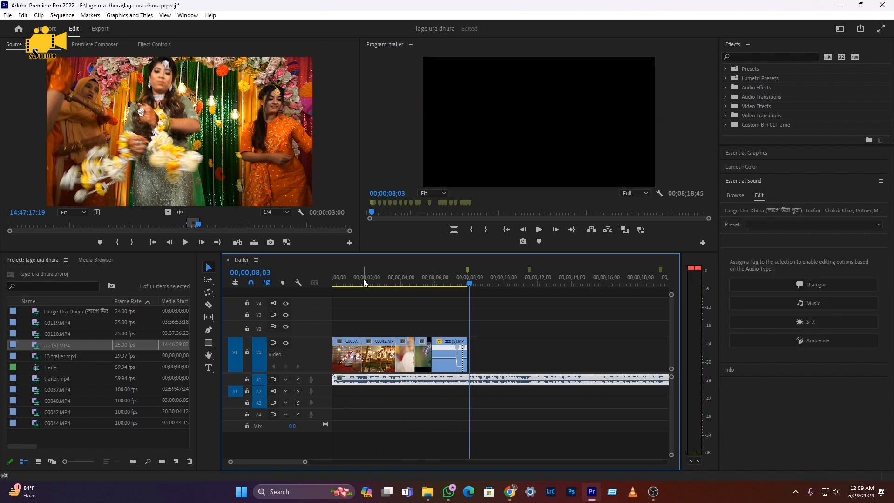
- Keyframe C0037.MP4's position and scale from 960 and 100 at the start to 1061 and 125 at 00;00;00;28
drag(362, 278, 300, 281)
scroll(395, 374, up, 3)
scroll(396, 375, up, 2)
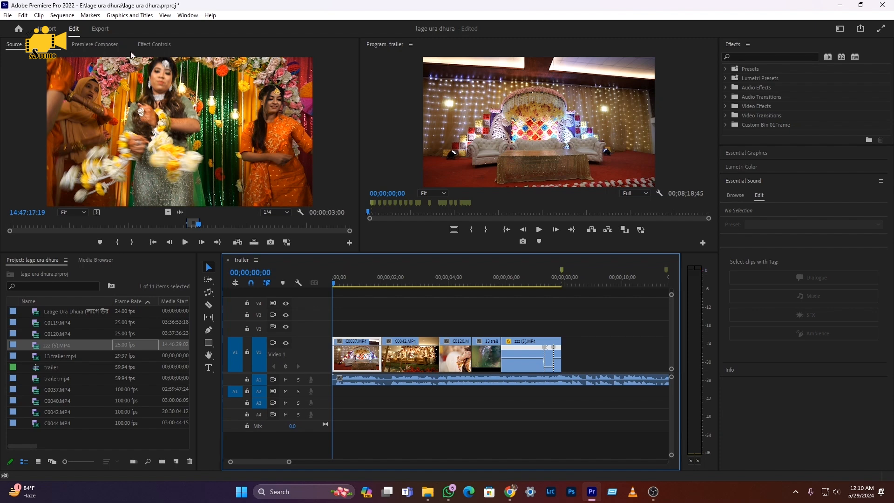
click(157, 45)
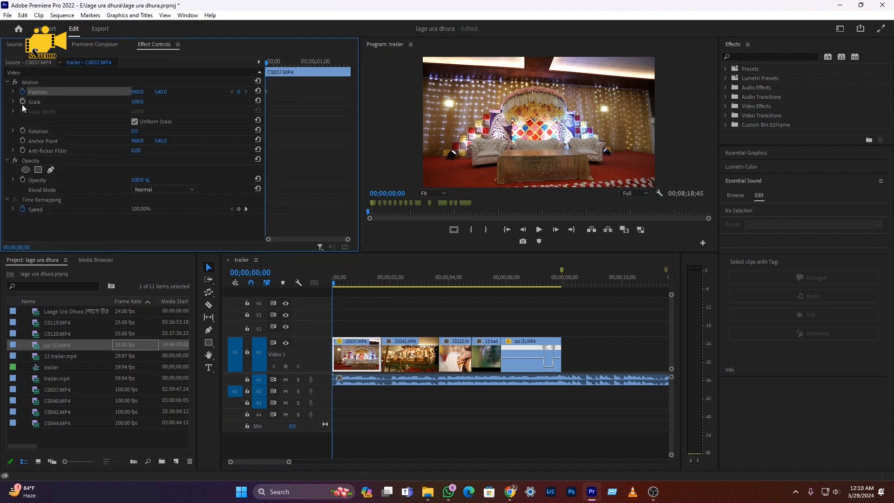
click(22, 102)
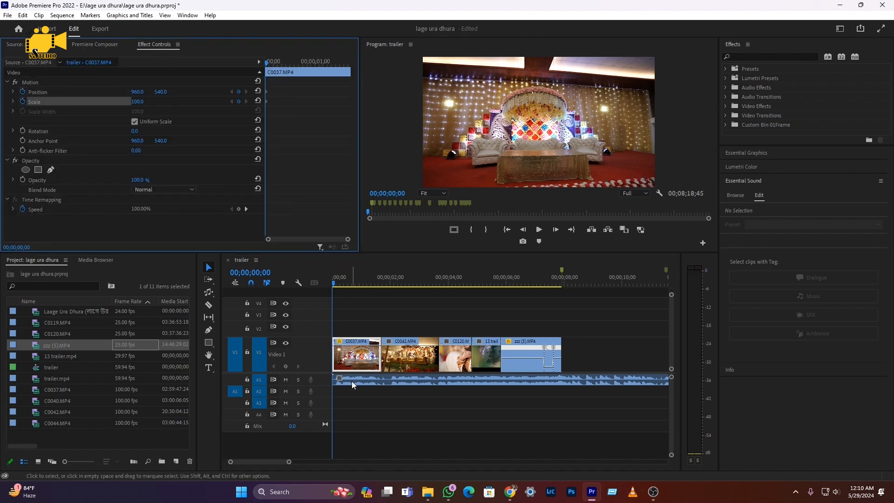
key(space)
key(space)
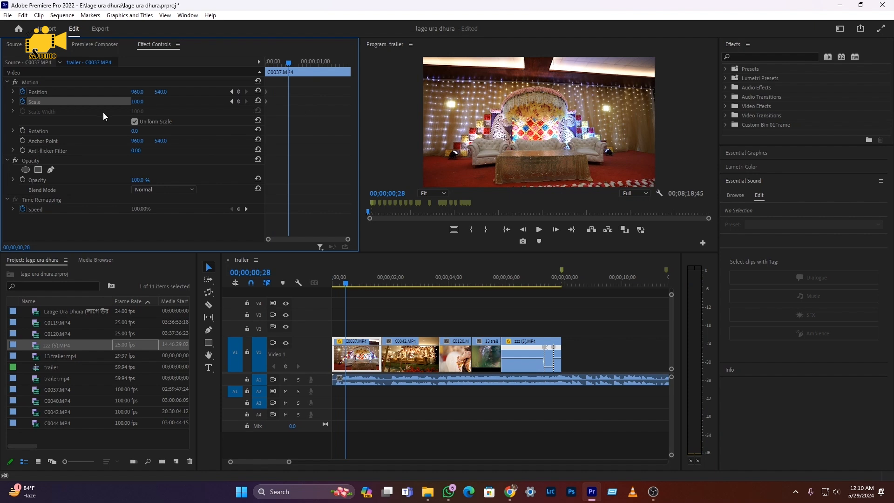
drag(138, 101, 184, 91)
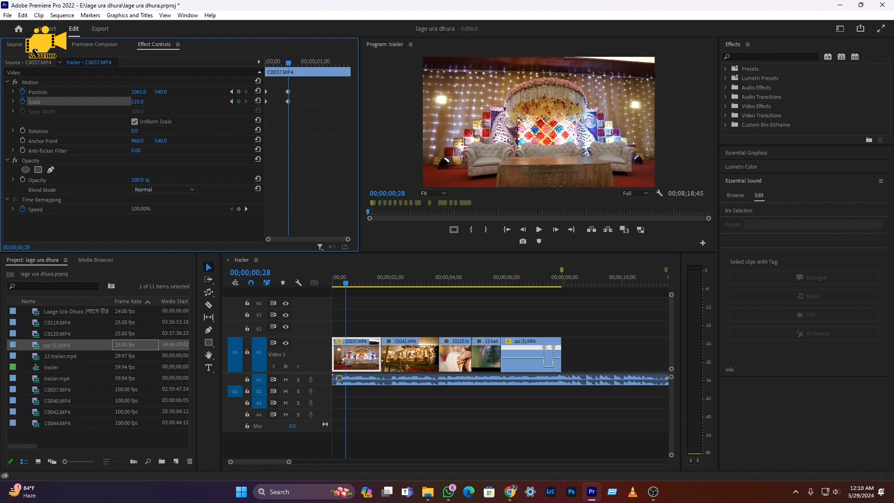
- Replay the opening zoom on C0037.MP4 and return to the start of the sequence
click(346, 288)
key(space)
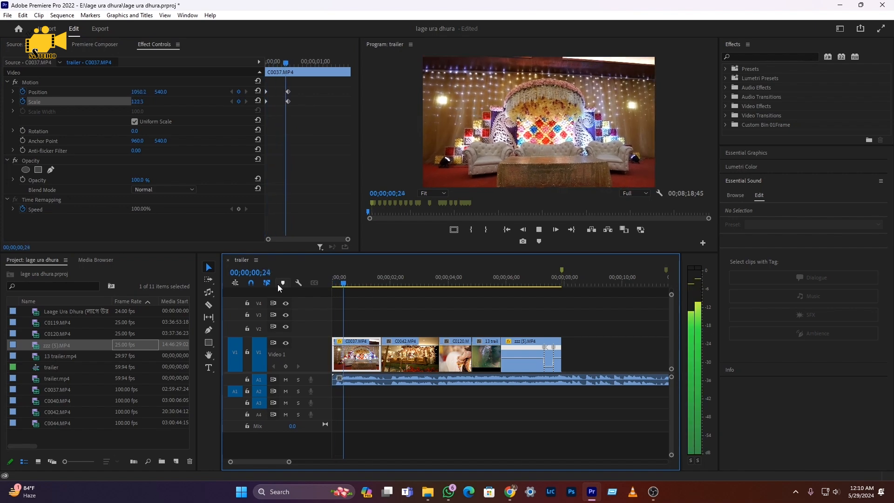
key(space)
key(Home)
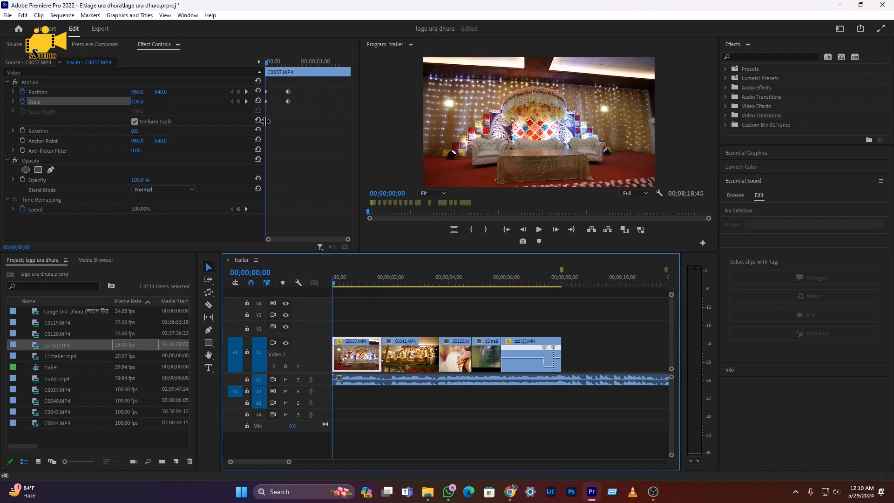
- Apply Ease Out temporal interpolation to both the starting and ending position and scale keyframes of C0037.MP4
click(231, 153)
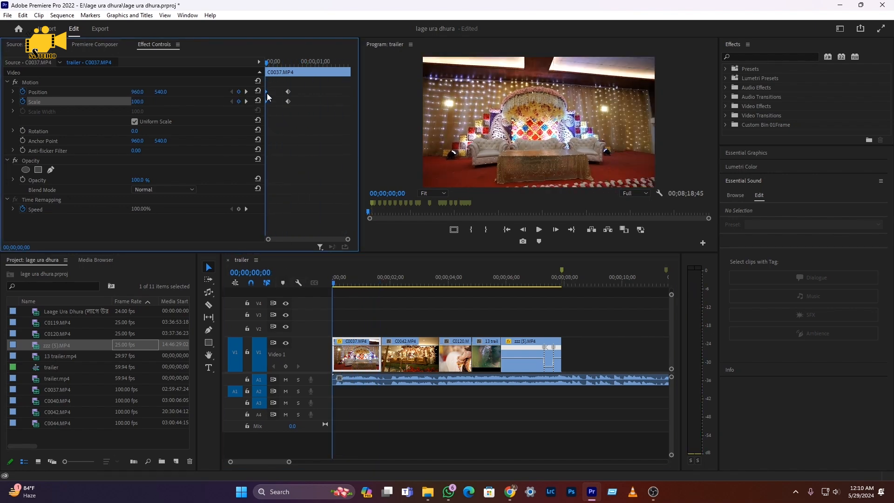
right_click(269, 95)
mouse_move(325, 176)
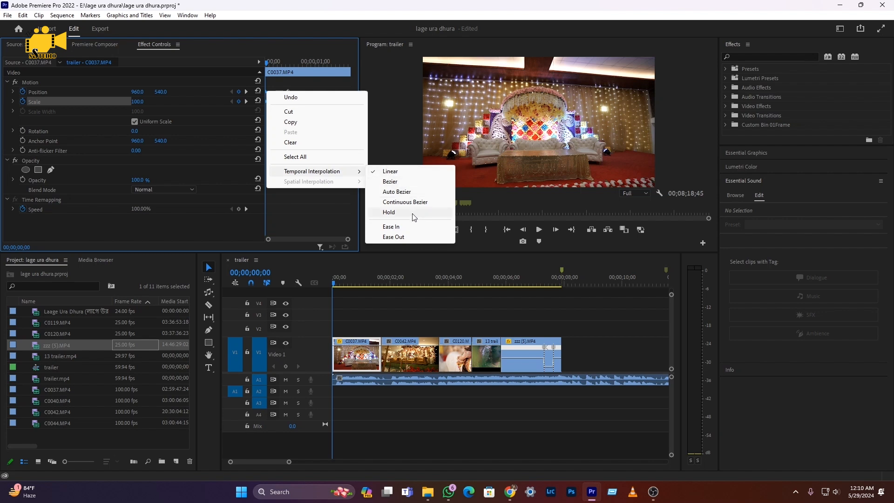
click(394, 237)
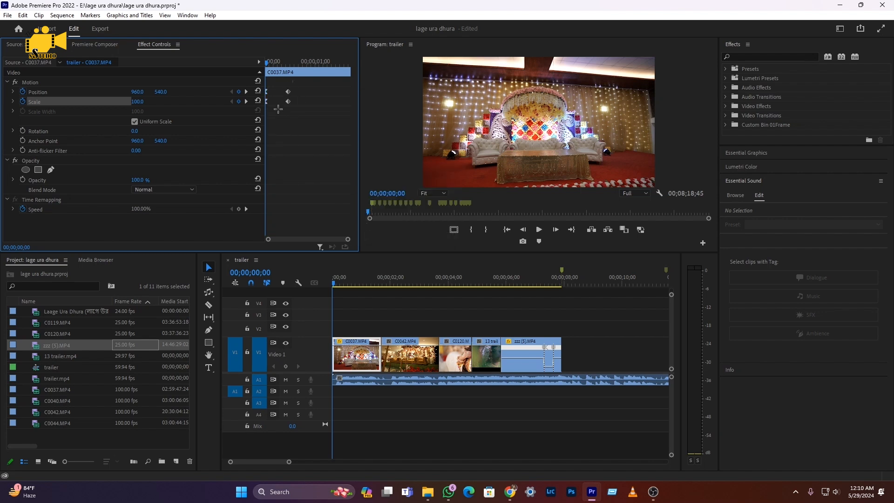
right_click(287, 101)
mouse_move(340, 183)
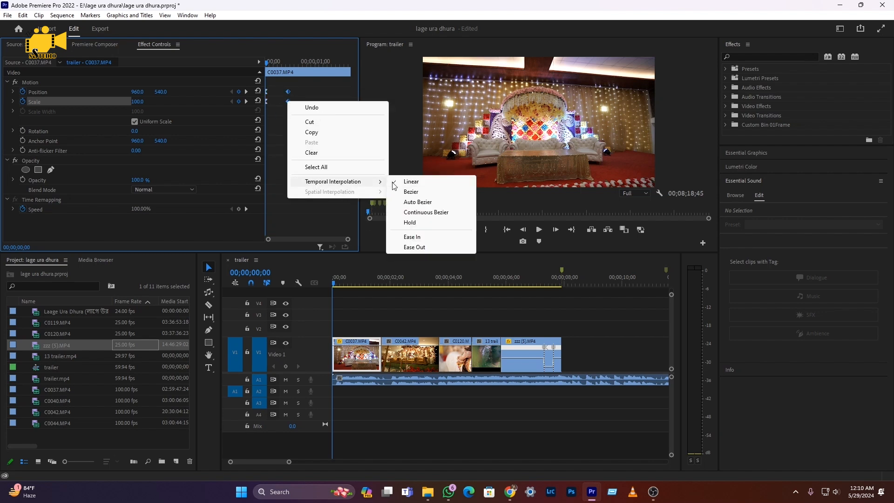
click(412, 247)
- Play the eased zoom on C0037.MP4 and place the playhead at 00;00;01;32 near the clip's end
key(space)
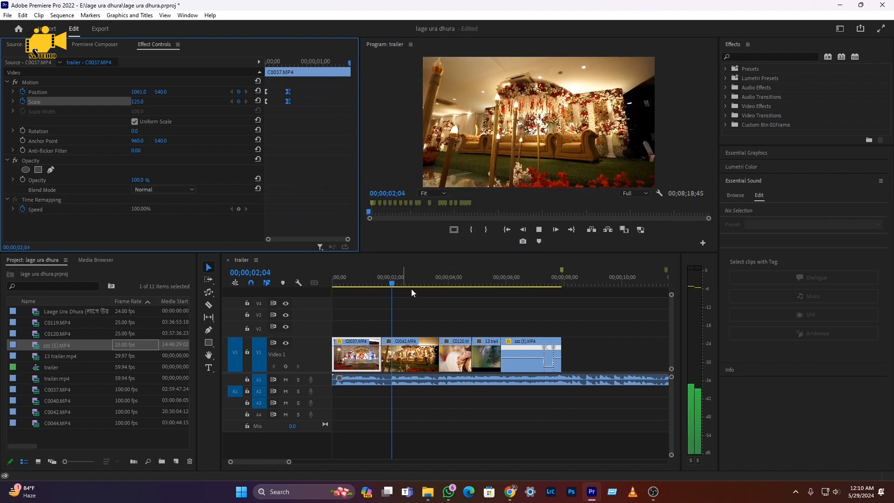
click(377, 282)
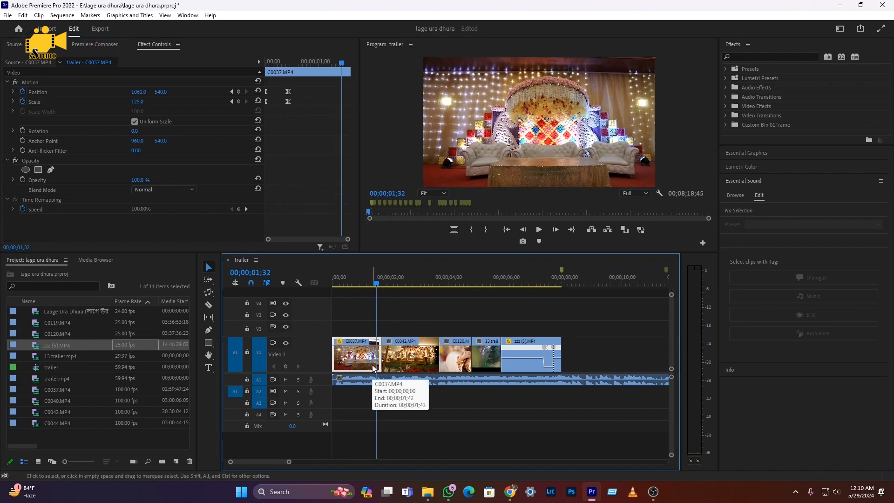
key(equal)
key(equal)
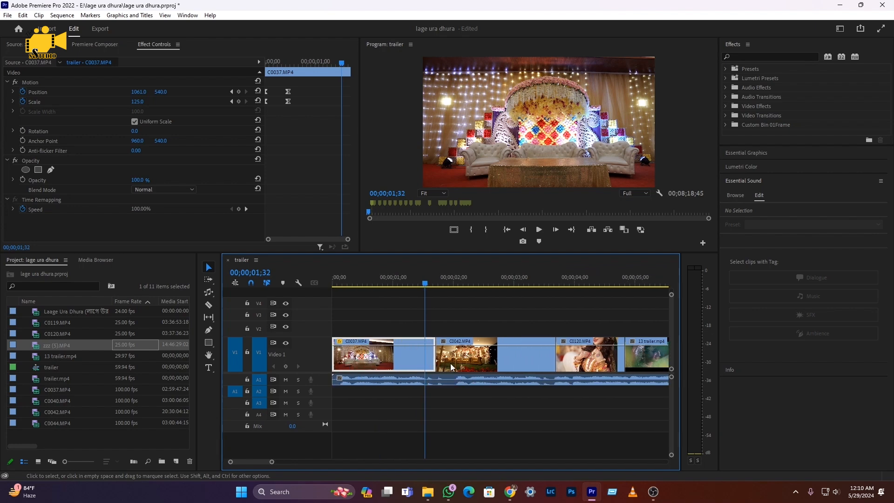
- Play the end of C0037.MP4 and place the playhead at 00;00;01;34
drag(424, 283, 383, 286)
key(space)
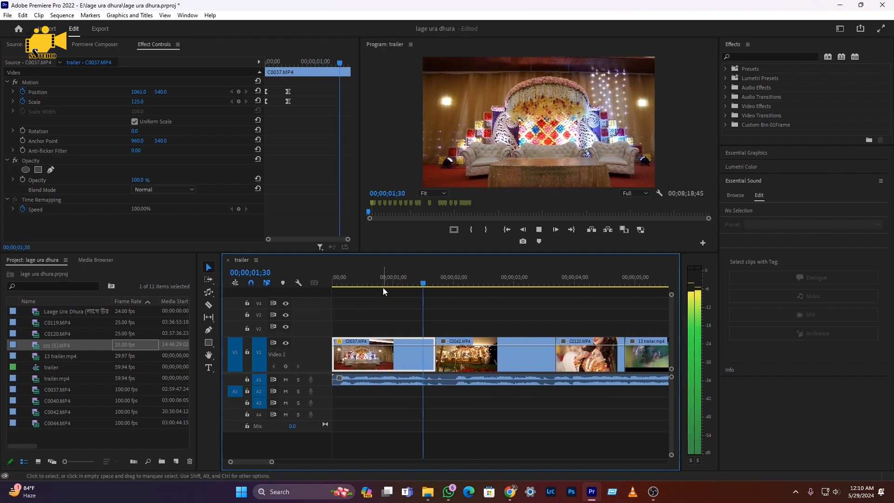
click(423, 279)
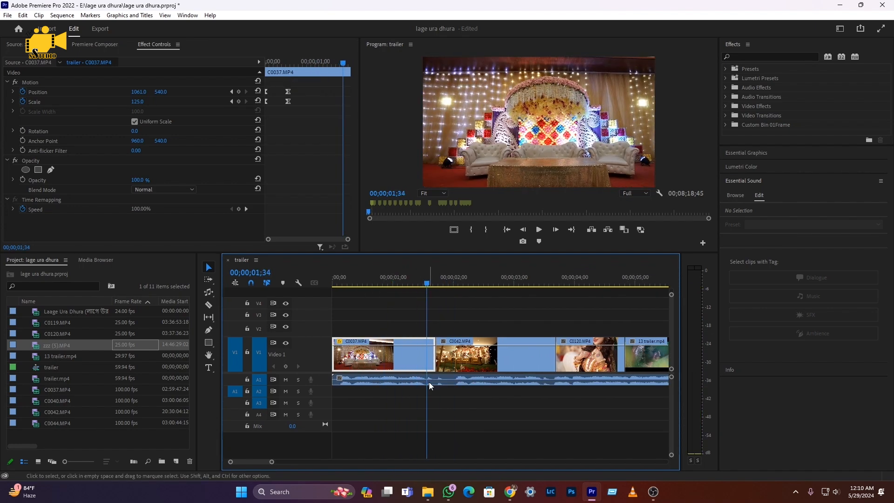
key(c)
click(427, 352)
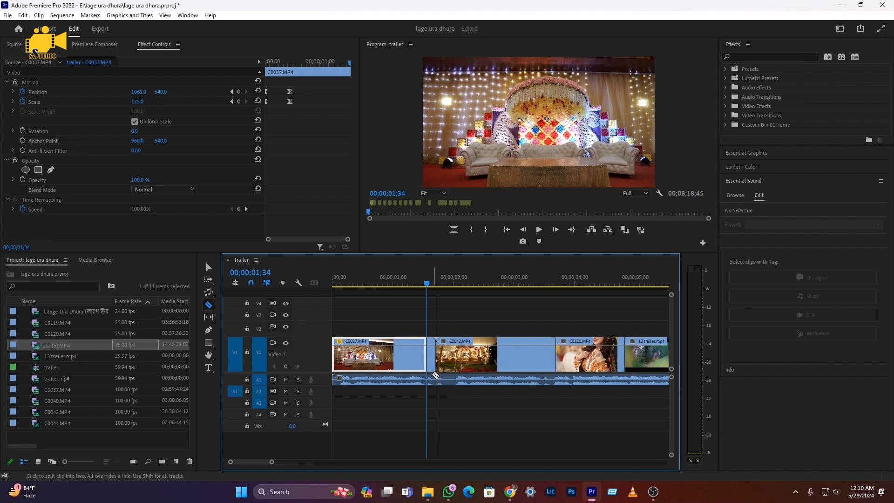
scroll(425, 372, up, 2)
key(ctrl+z)
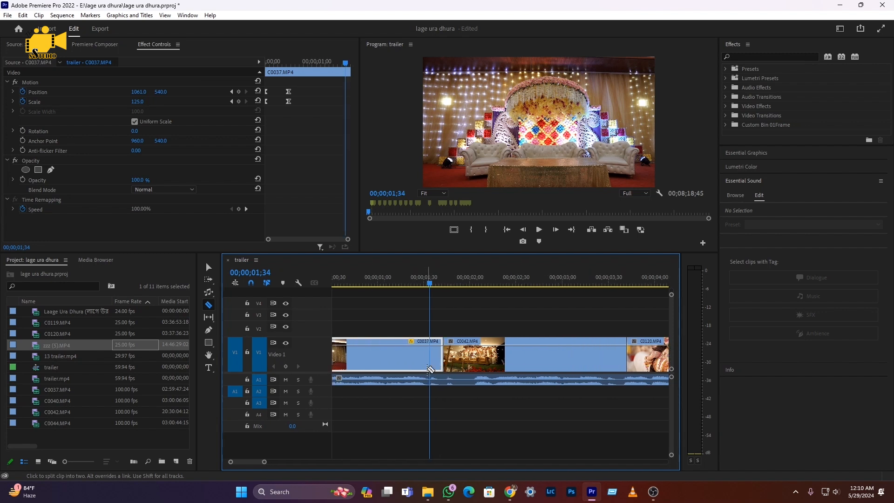
- Split C0037.MP4 at 00;00;01;34 and 00;00;01;37 and delete the short piece between the cuts, leaving a gap
click(209, 306)
click(430, 359)
key(Right)
key(Right)
key(Right)
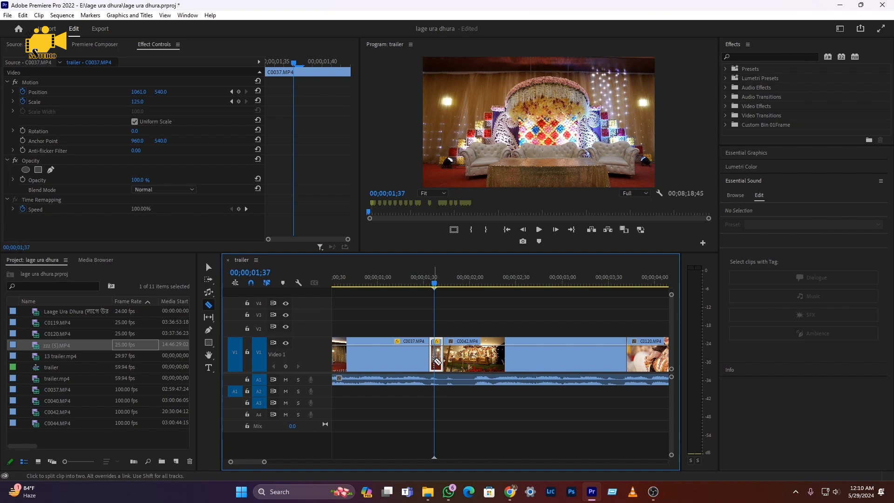
click(437, 363)
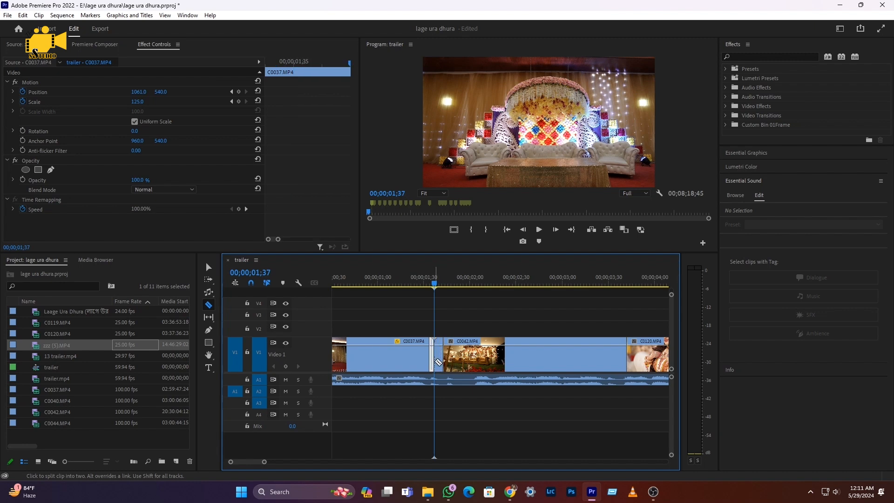
key(v)
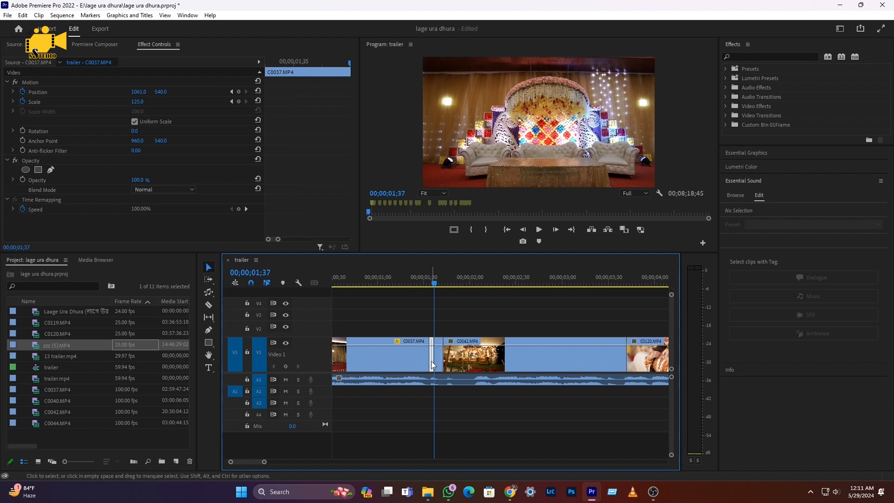
key(Delete)
- Play across the gap near the end of C0037.MP4 into C0042.MP4 to check its timing
click(414, 282)
key(space)
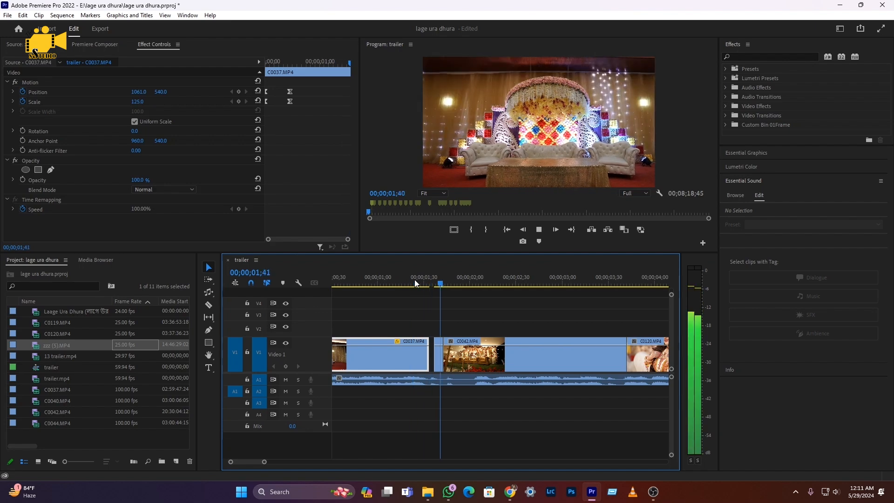
click(415, 282)
key(space)
key(space)
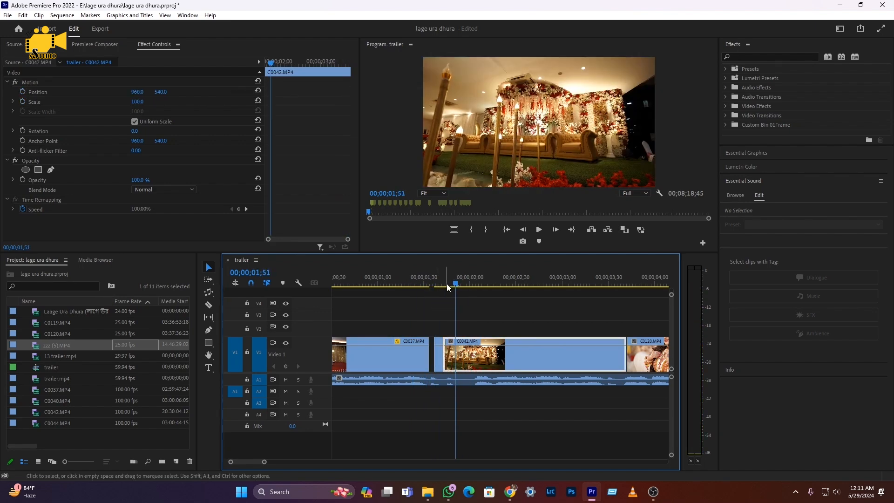
- Split C0042.MP4 at 00;00;01;45 and 00;00;01;48 and delete the short piece between the cuts, leaving a gap
click(446, 284)
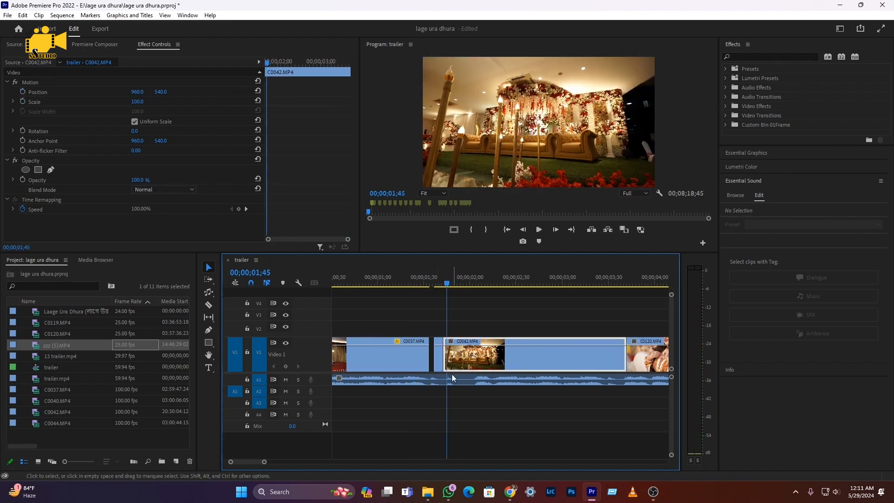
key(c)
key(Right)
key(Right)
key(Right)
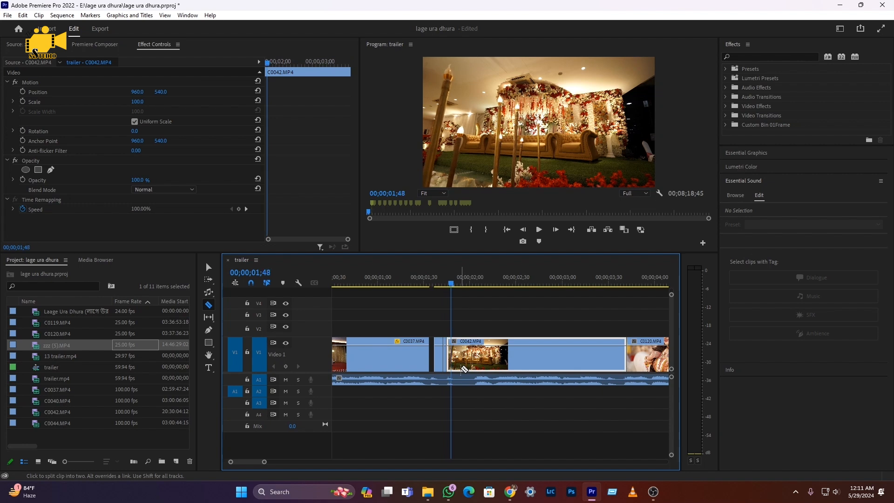
click(456, 359)
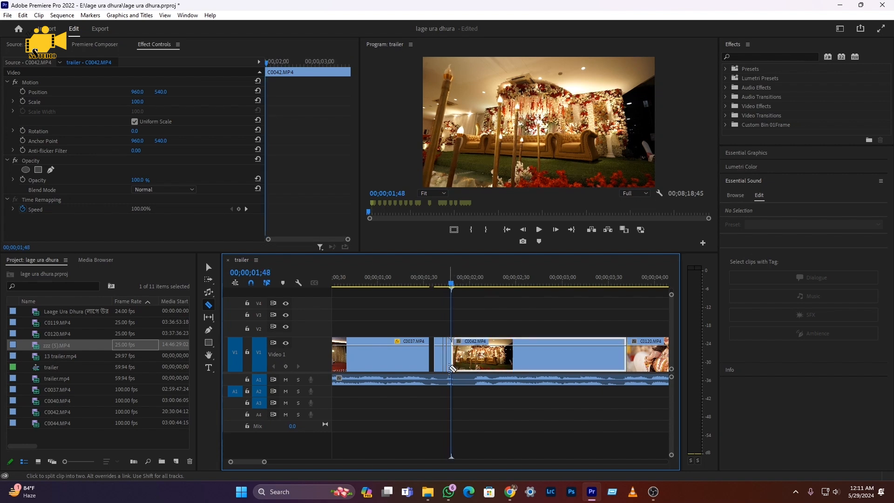
key(v)
key(Delete)
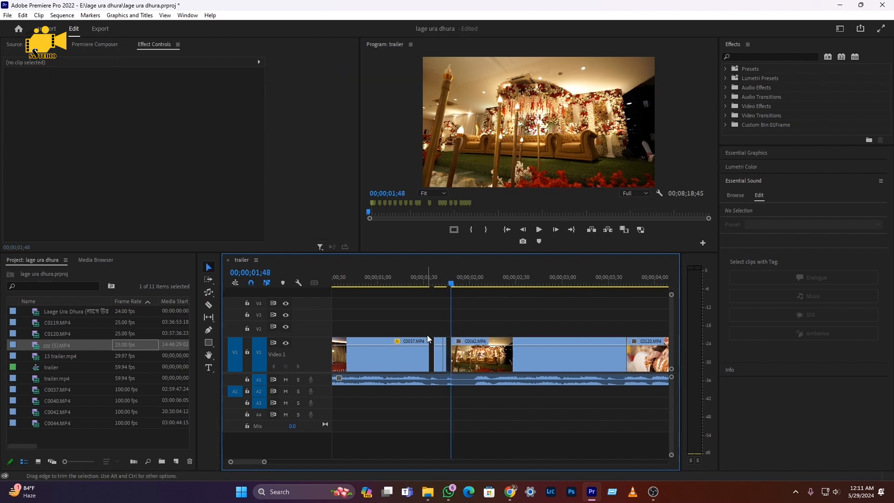
- Replay the gaps between C0037.MP4 and C0042.MP4 and place the playhead at 00;00;01;49
drag(417, 282, 372, 285)
key(space)
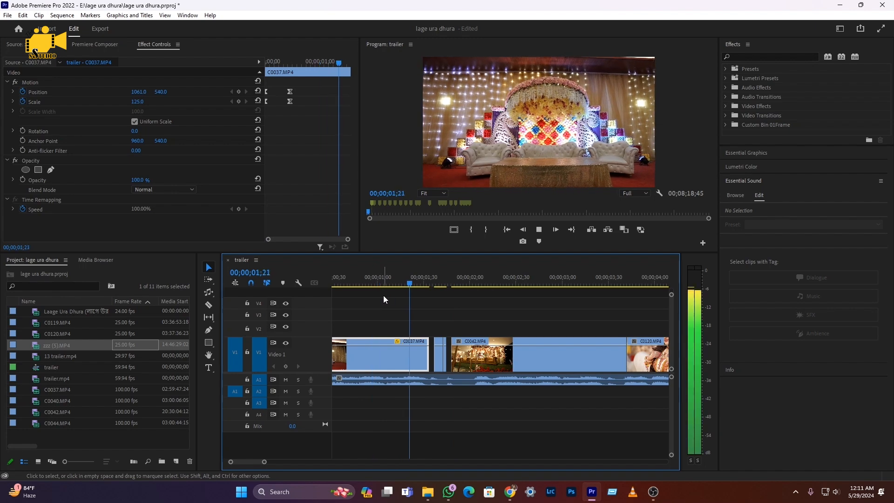
click(407, 283)
key(minus)
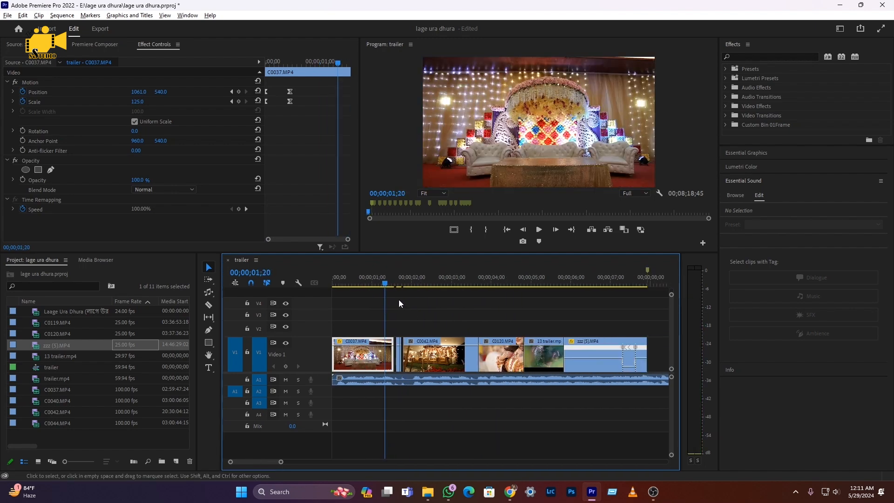
click(368, 283)
key(space)
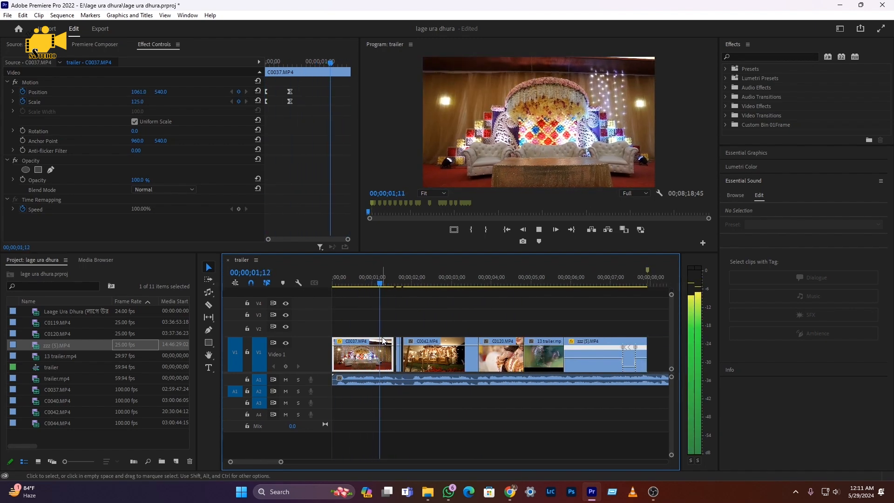
click(403, 283)
click(404, 283)
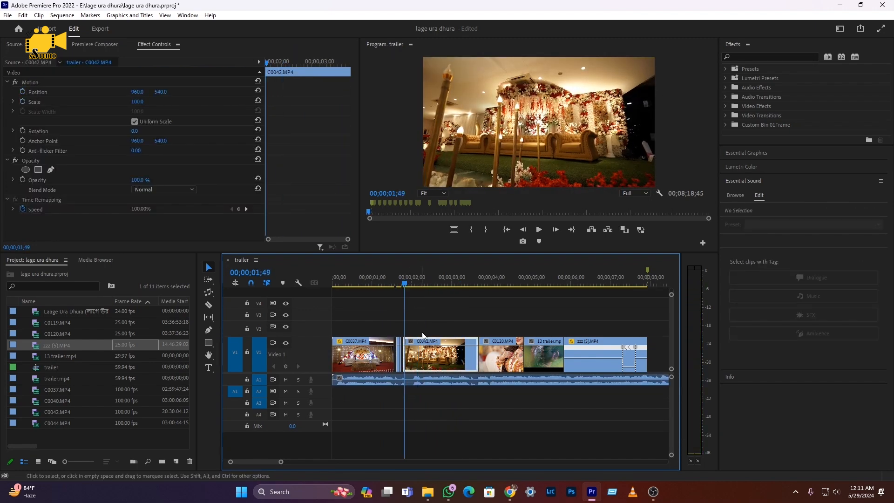
- Keyframe C0042.MP4's vertical position and scale from 540 and 100 at 00;00;02;02 to 587 and 117 at 00;00;02;23
click(424, 356)
key(space)
key(space)
click(23, 92)
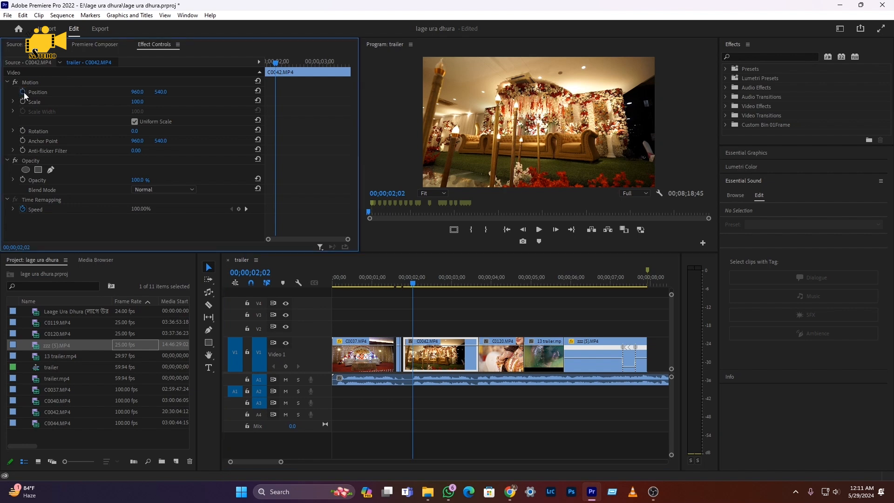
click(23, 102)
key(space)
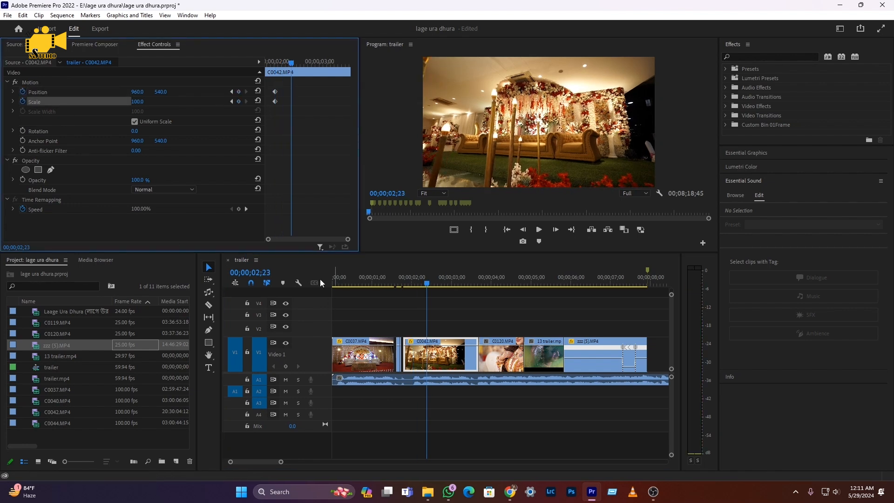
drag(136, 104, 144, 105)
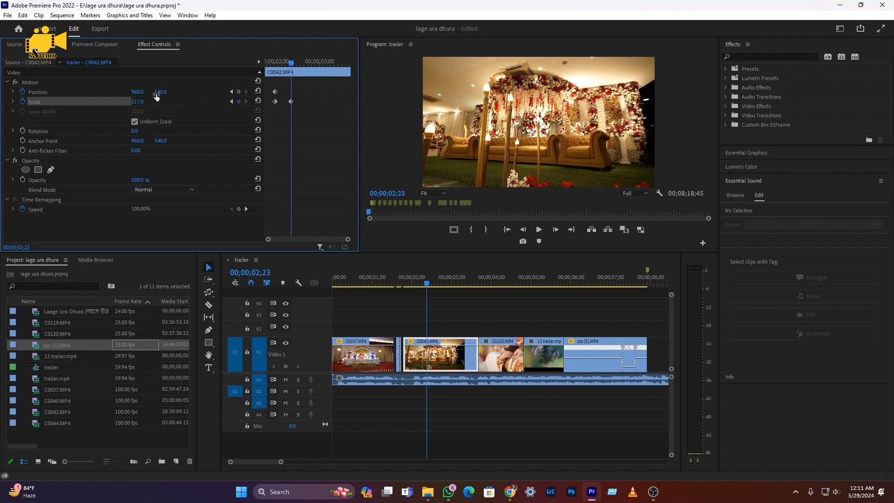
drag(160, 92, 165, 93)
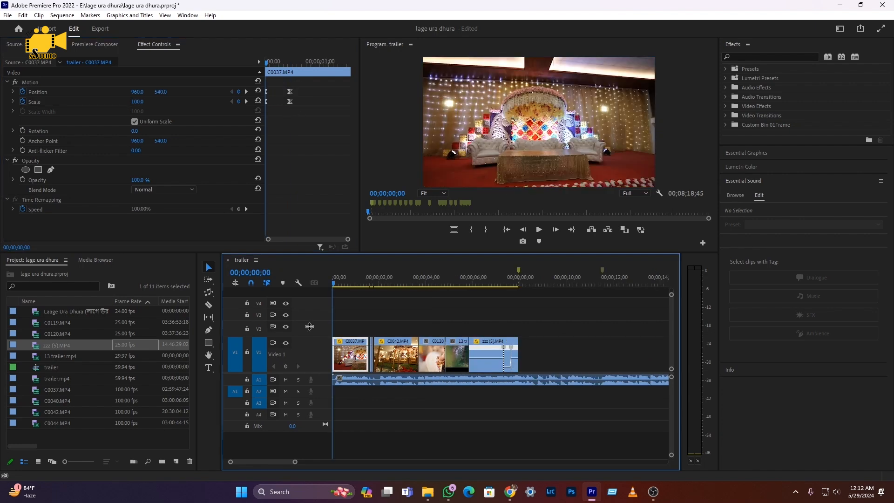
- Play the trailer from its start and place the playhead at 00;00;03;18 near the end of C0042.MP4
key(space)
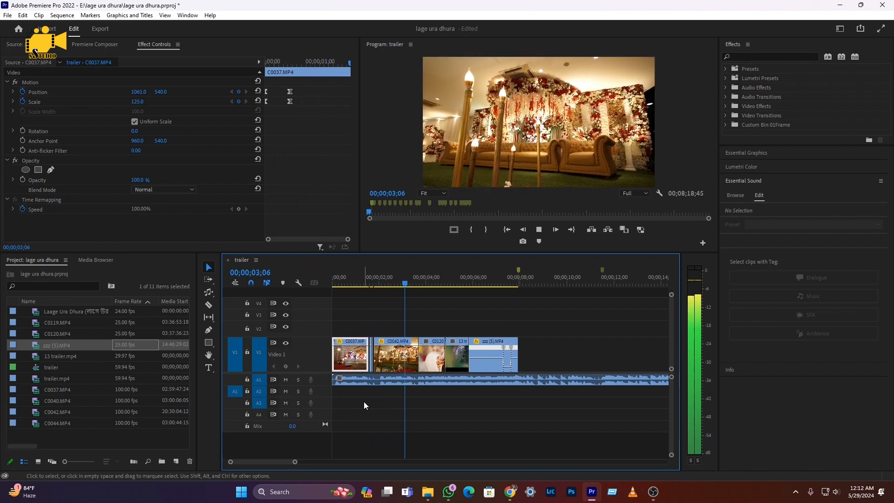
click(410, 281)
key(=)
key(=)
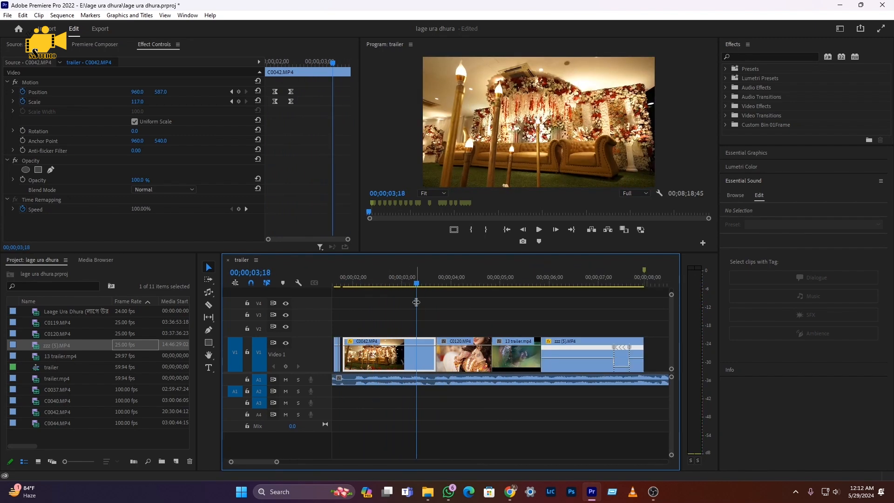
- Split C0042.MP4 at 00;00;03;30 and 00;00;03;33 and delete the short piece between the cuts, leaving a gap
key(Right)
key(Right)
key(Right)
key(Right)
key(Right)
key(Right)
key(Right)
key(Right)
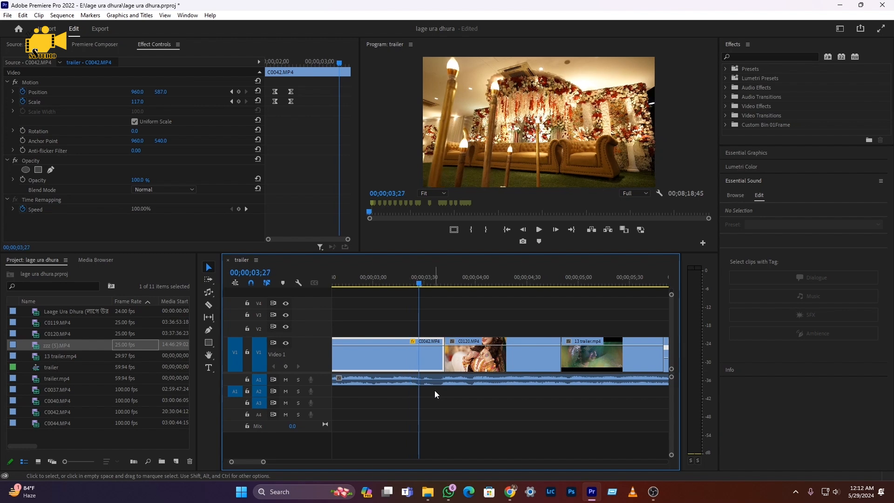
key(c)
key(Right)
key(Right)
key(Right)
click(428, 363)
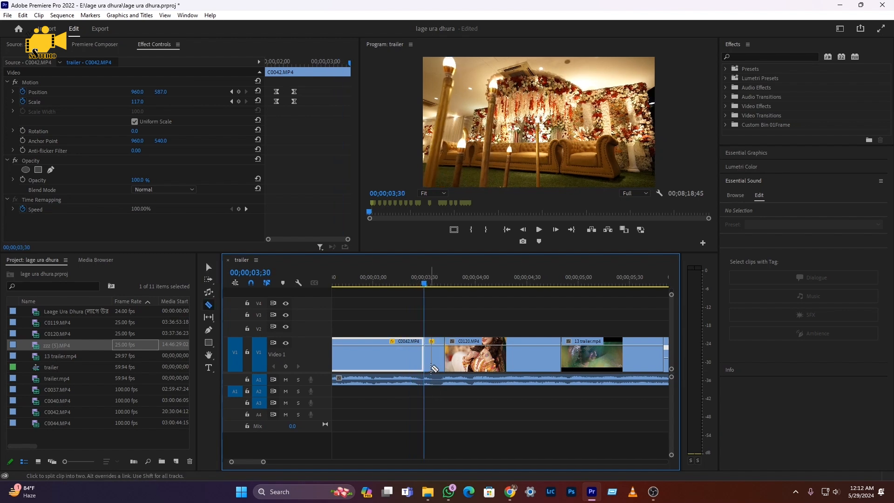
key(v)
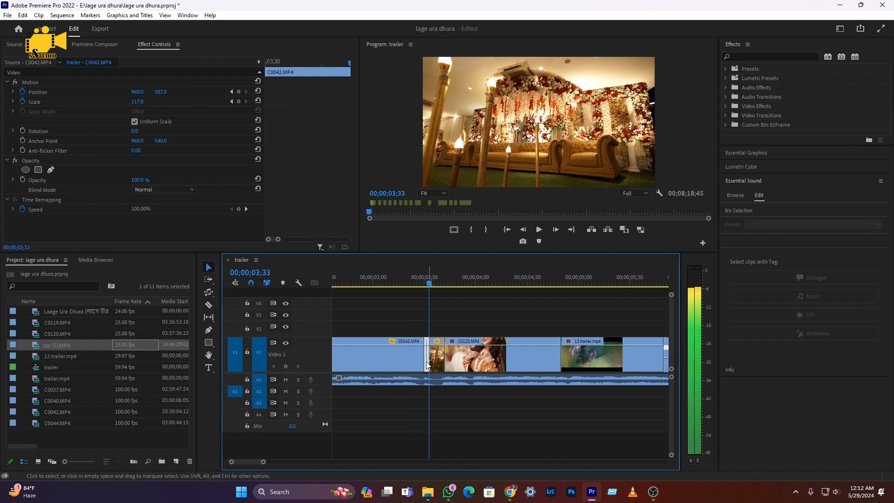
key(Delete)
key(ctrl+z)
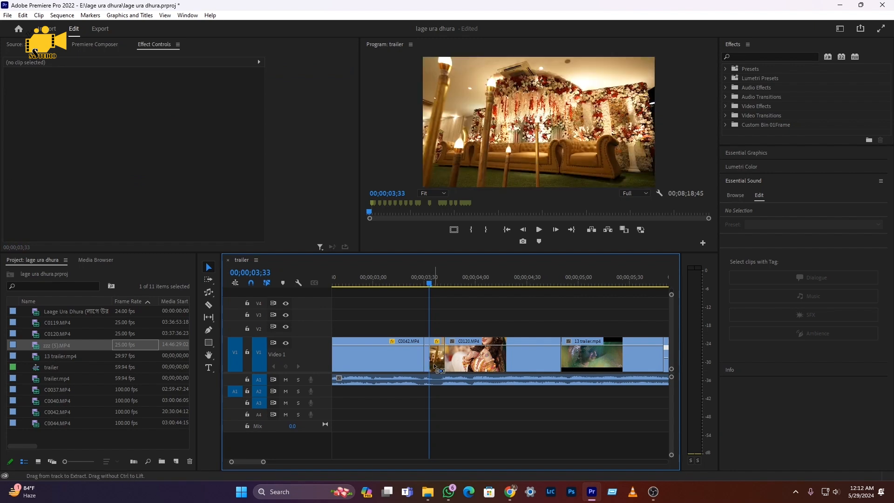
- Trim back the end of the remaining short C0042.MP4 piece to leave a small gap before C0120.MP4
key(space)
key(space)
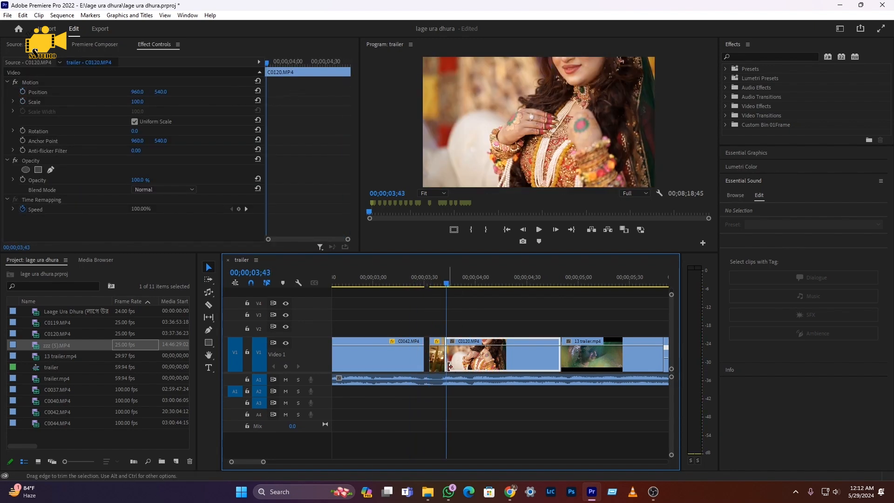
click(446, 399)
scroll(437, 391, up, 5)
drag(476, 361, 460, 361)
scroll(471, 372, down, 4)
- Replay the gaps between C0042.MP4 and C0120.MP4 and place the playhead at 00;00;04;00 in C0120.MP4
key(space)
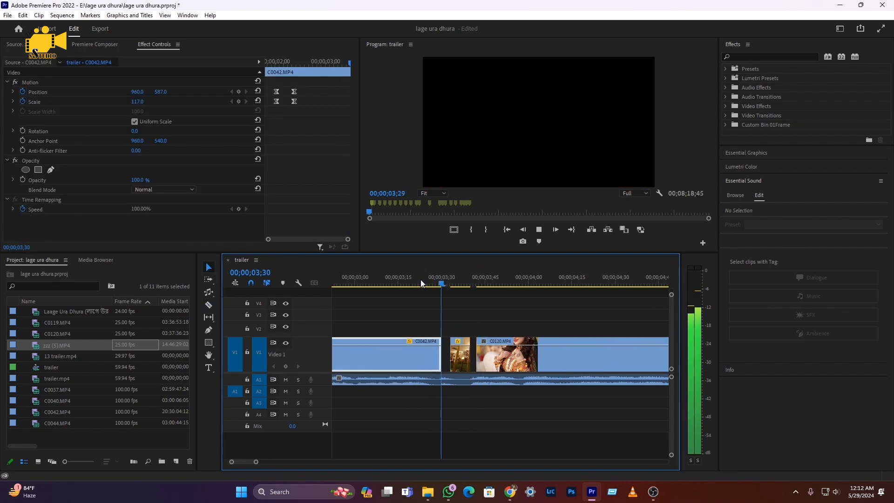
scroll(426, 294, down, 4)
click(426, 282)
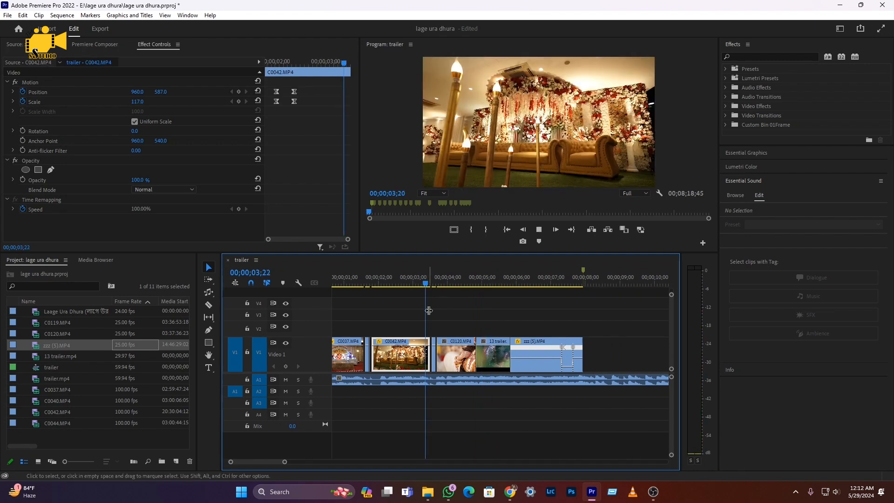
key(space)
scroll(426, 382, up, 3)
key(space)
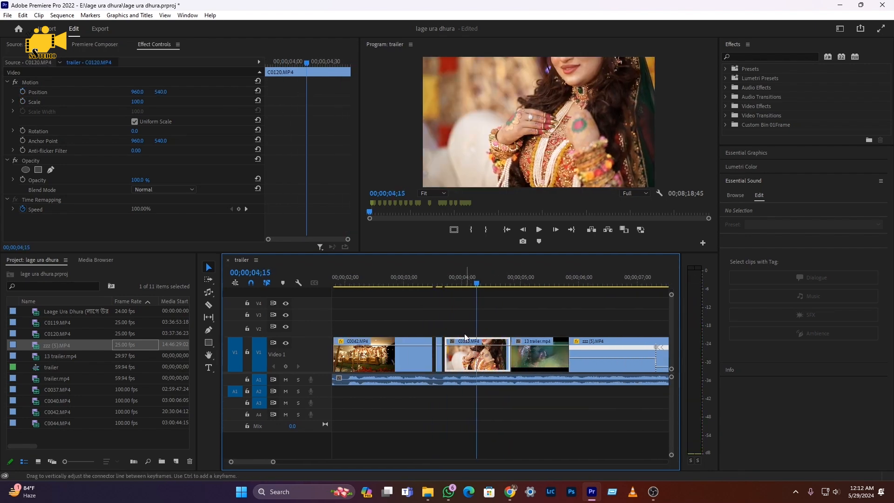
click(425, 282)
key(space)
key(space)
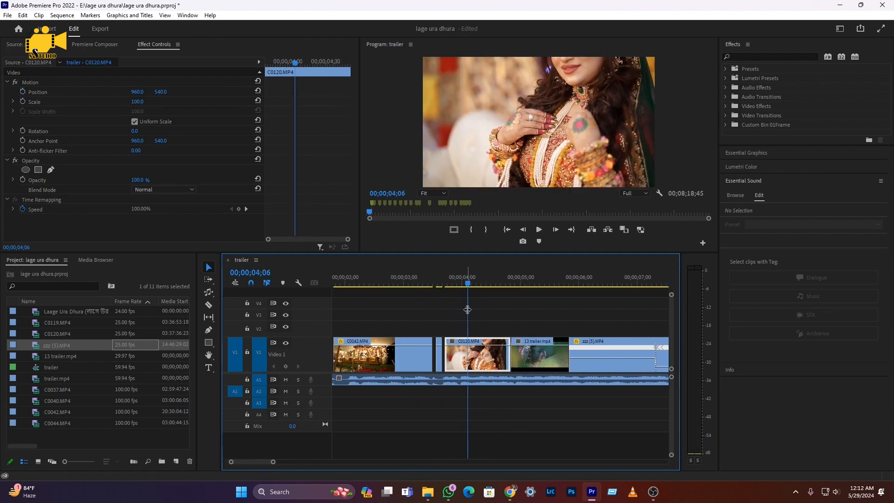
click(443, 281)
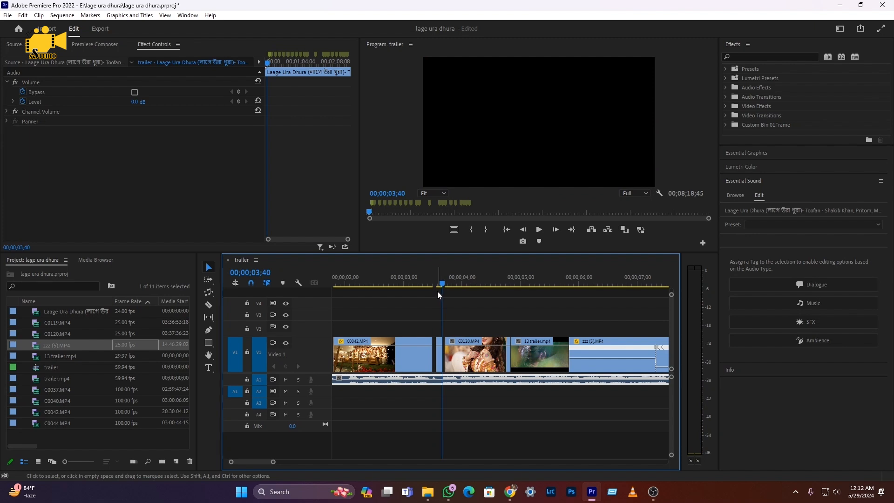
click(421, 276)
key(space)
key(space)
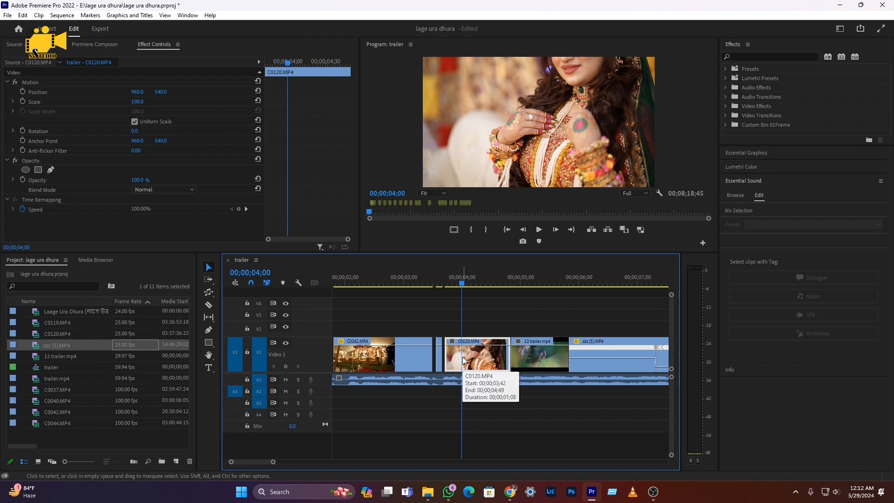
- Show the time-remapping speed line on C0120.MP4 and add a speed keyframe at 00;00;04;00
right_click(471, 356)
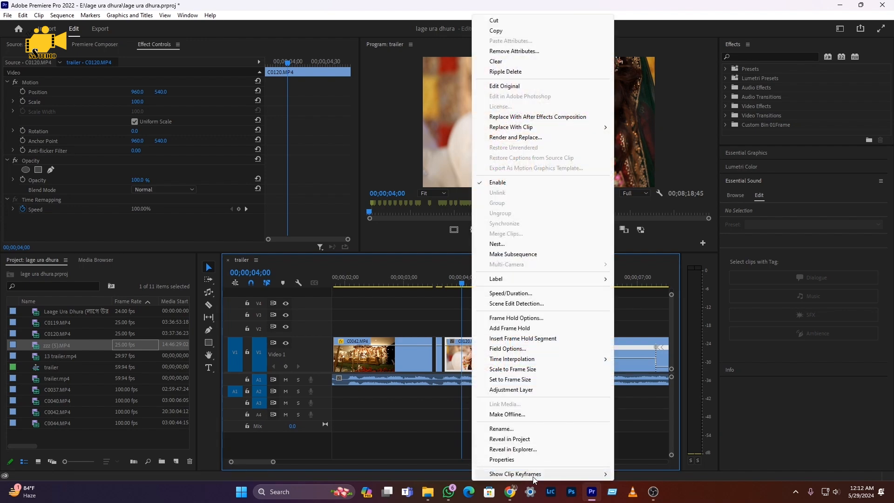
mouse_move(533, 474)
mouse_move(673, 498)
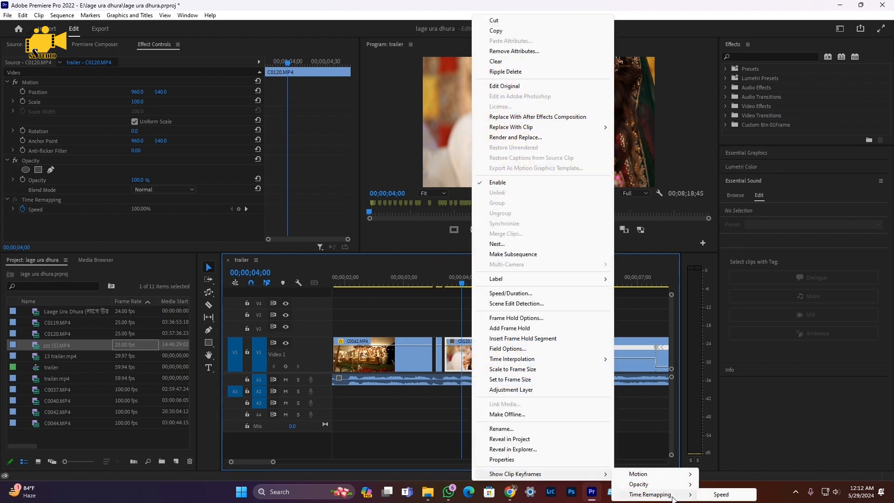
click(732, 496)
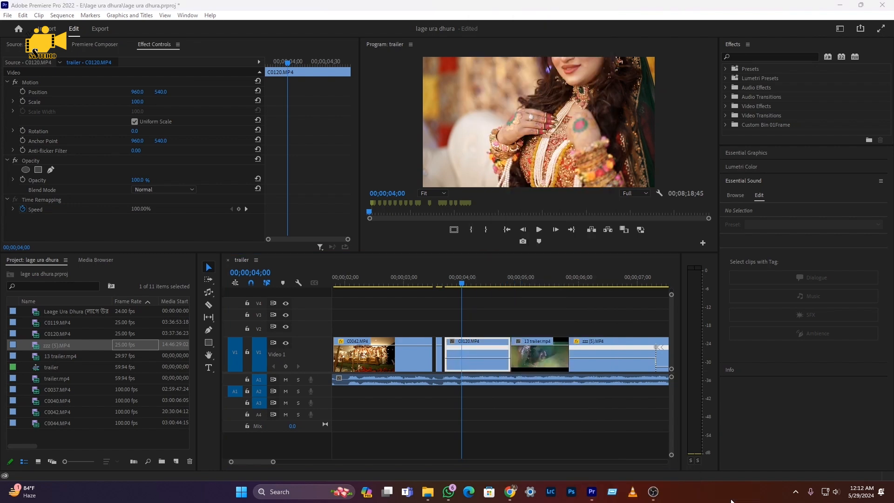
click(462, 357)
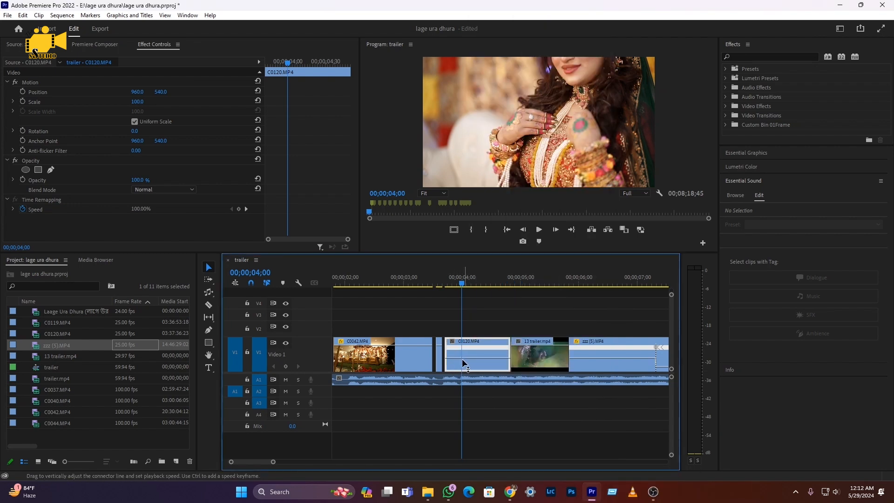
key(p)
click(462, 358)
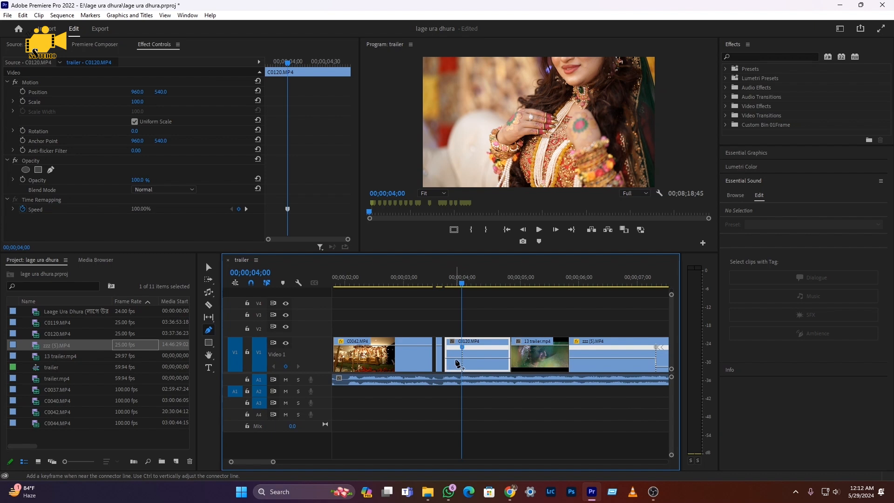
key(v)
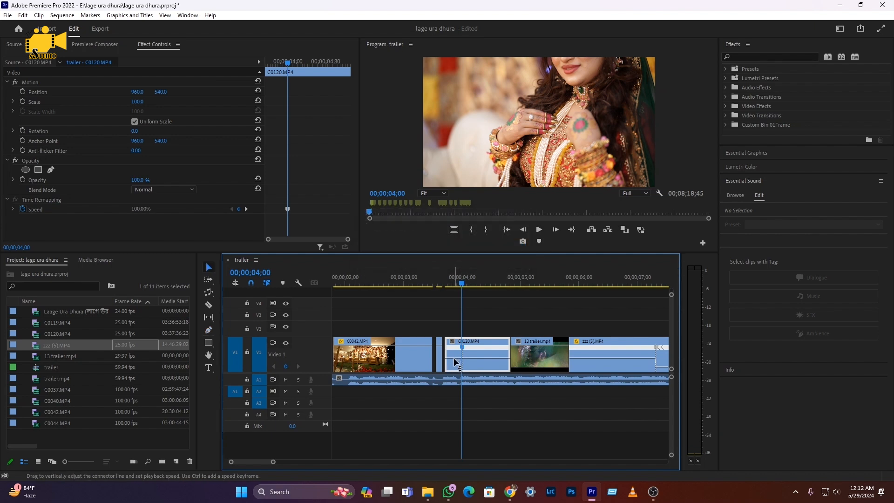
- Ramp C0120.MP4's speed across the keyframe from 65% before it to 239% after it, and play the result
mouse_move(455, 361)
mouse_down()
mouse_move(454, 375)
mouse_move(465, 352)
mouse_up()
key(space)
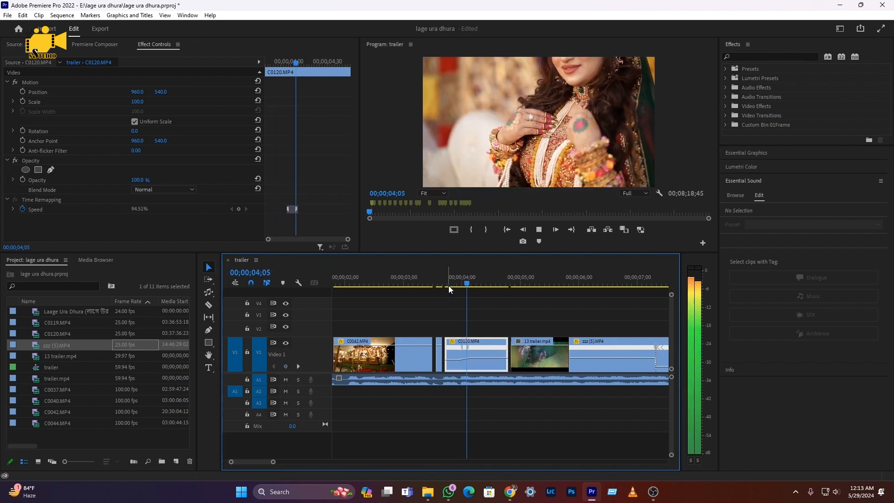
key(space)
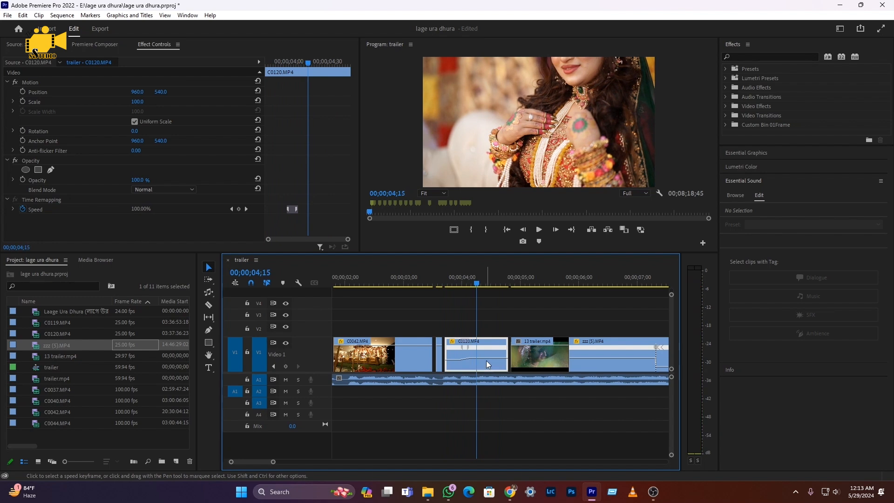
drag(486, 360, 487, 350)
click(451, 280)
key(space)
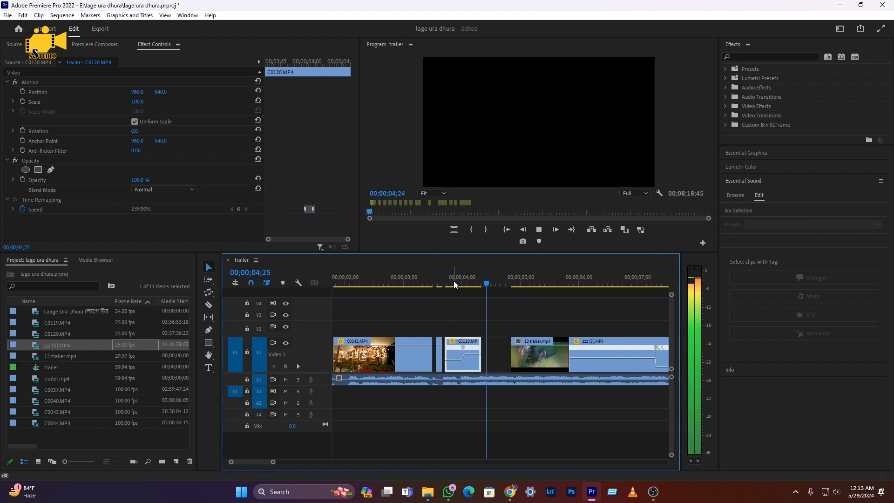
key(space)
- Extend the end of C0120.MP4 to the start of 13 trailer.mp4 and replay the speed ramp
mouse_move(486, 357)
mouse_down()
mouse_move(510, 357)
mouse_move(481, 359)
mouse_up()
key(Left)
key(Left)
key(Left)
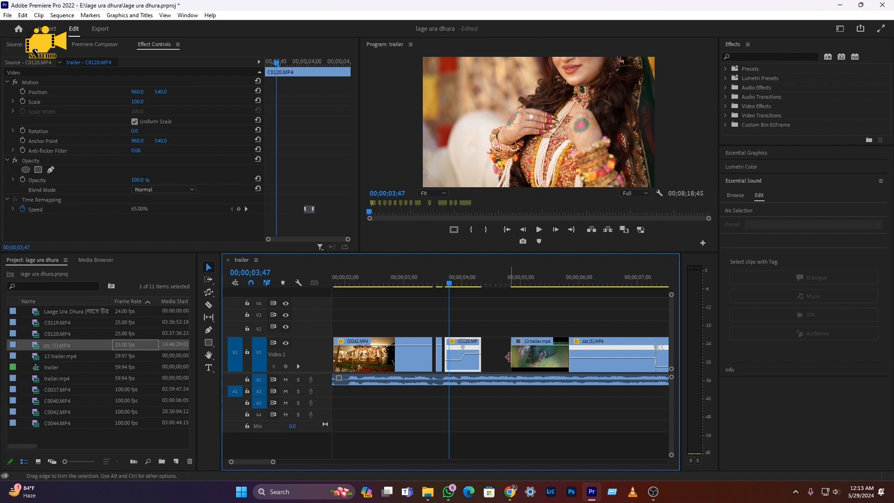
drag(481, 357, 512, 354)
key(space)
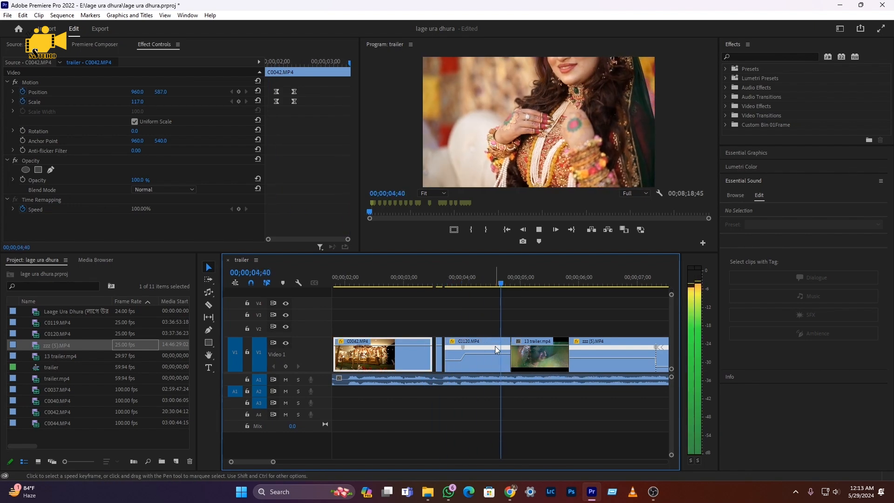
- Raise C0120.MP4's speed after the ramp to 328%, extend its end to 13 trailer.mp4 again and replay it
click(479, 353)
drag(481, 354, 481, 349)
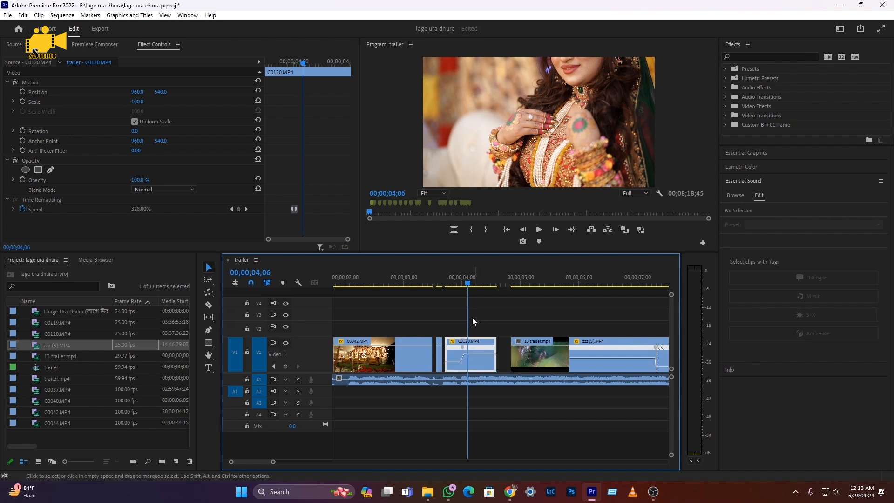
key(space)
key(space)
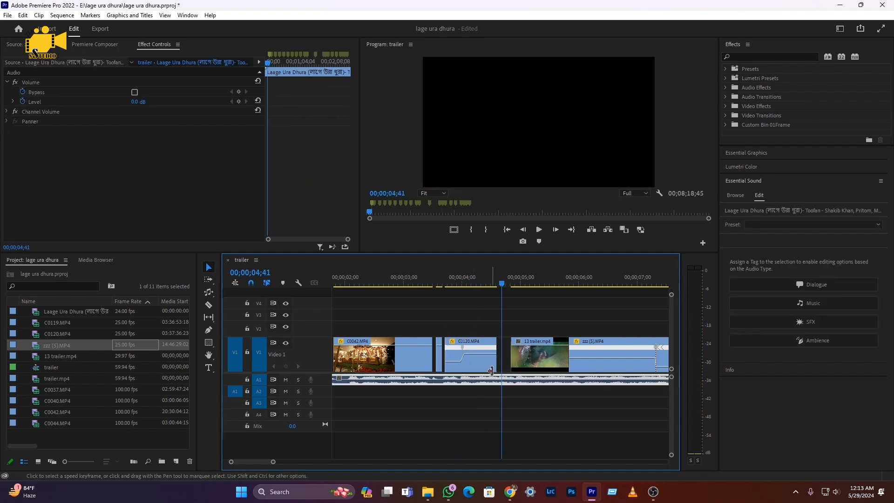
drag(496, 357, 510, 358)
click(442, 279)
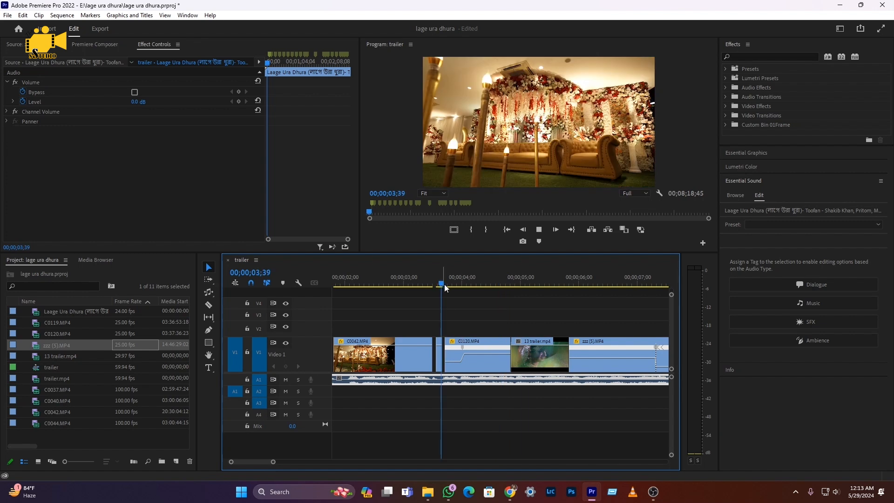
key(space)
key(space)
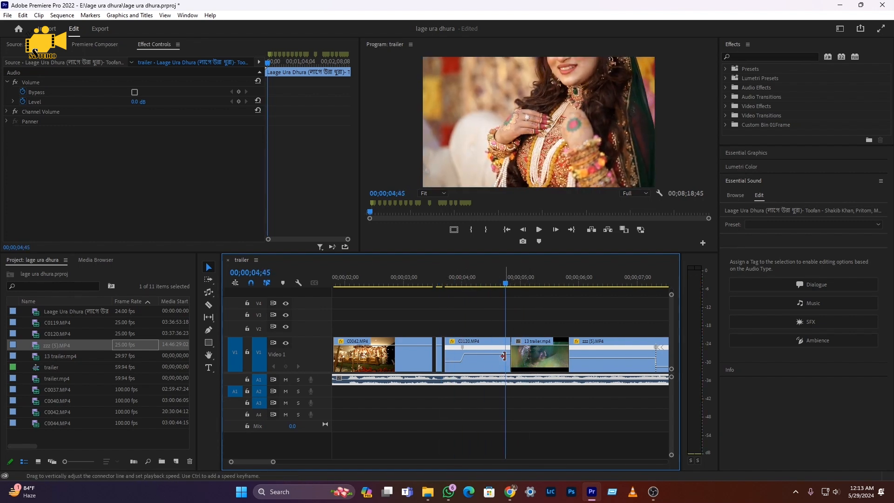
- Shift 13 trailer.mp4 slightly earlier over the end of C0120.MP4, extend its end to zzz (5).MP4 and play through
drag(531, 365, 525, 366)
click(488, 278)
key(space)
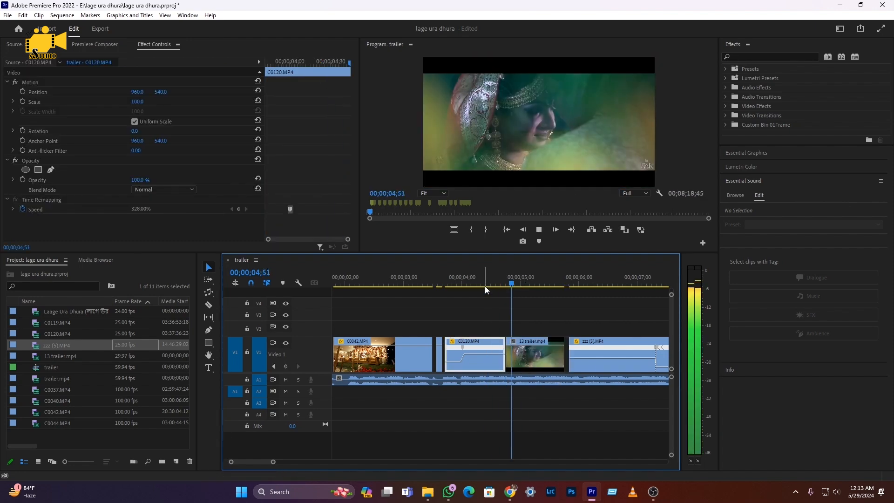
key(space)
drag(563, 364, 568, 365)
key(space)
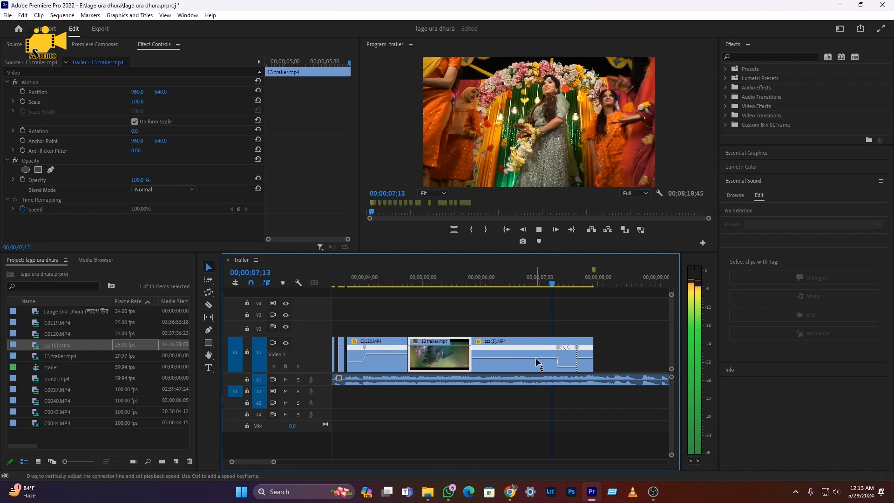
- Play the song from the end of zzz (5).MP4 at 00;00;07;56 to the next marker at 00;00;11;27
key(Up)
key(minus)
key(minus)
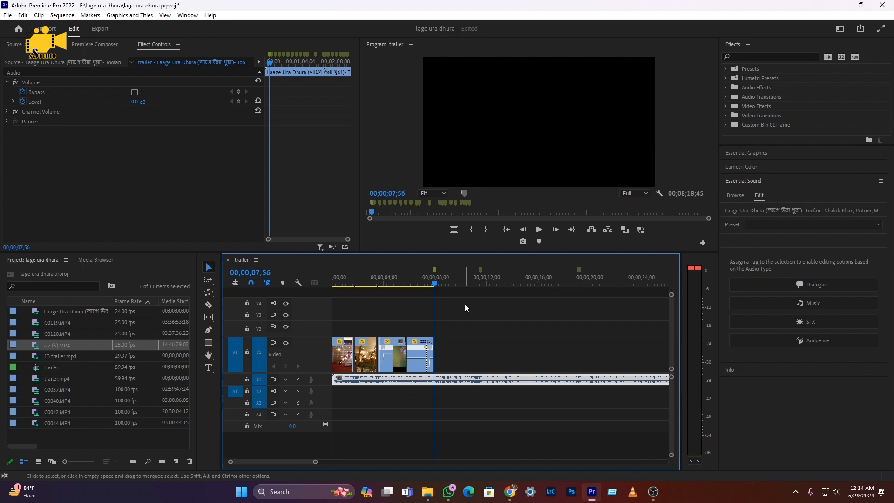
key(space)
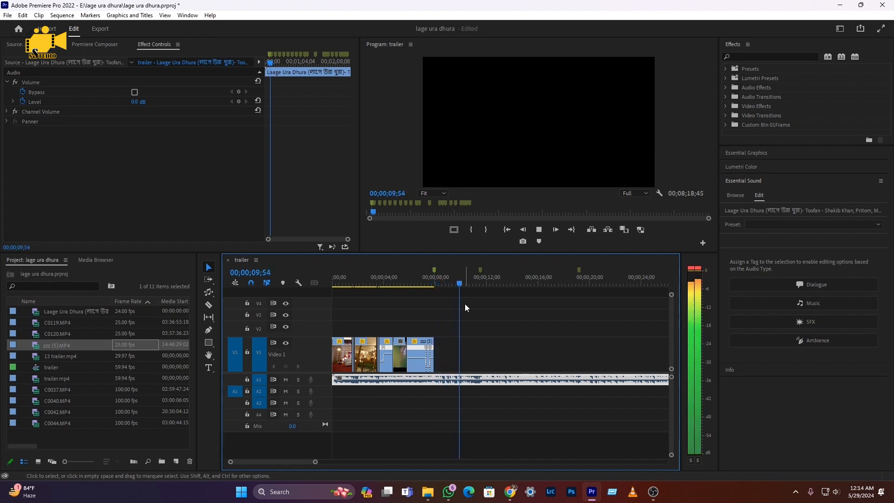
key(space)
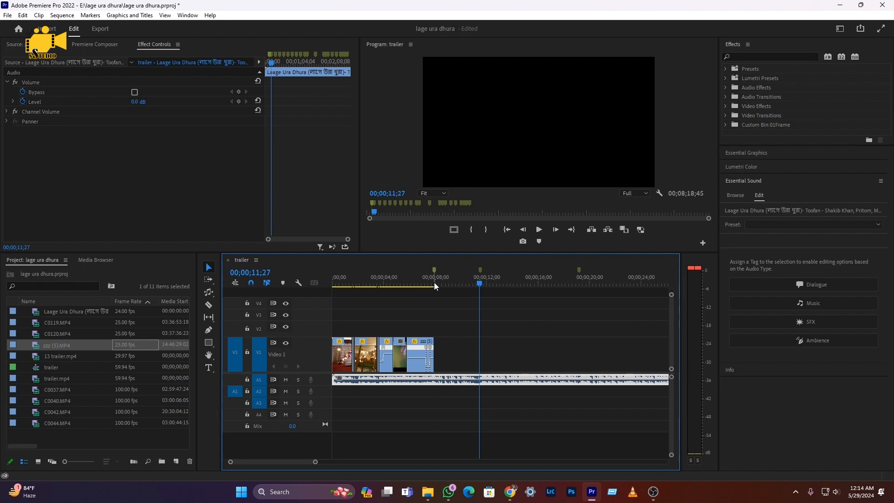
- Import 11 trailer 1.mp4 from the vdo done folder and preview its opening in the Source Monitor
click(429, 493)
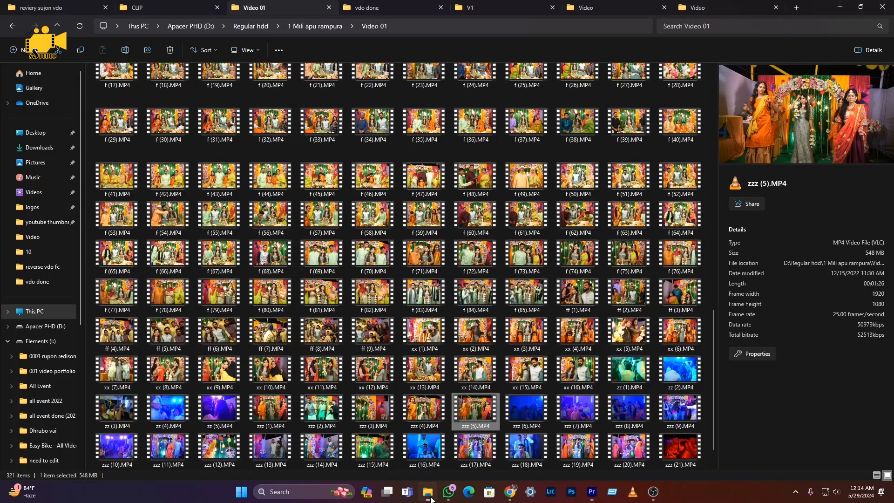
click(372, 7)
click(214, 88)
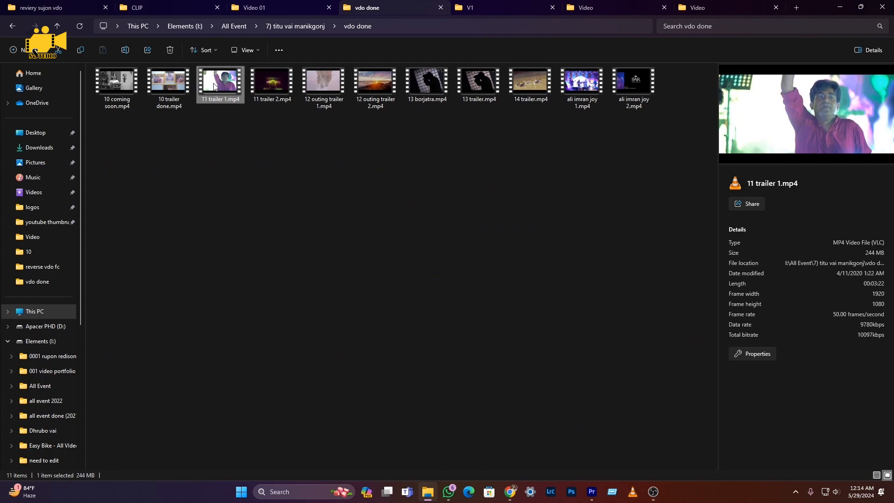
drag(215, 87, 27, 221)
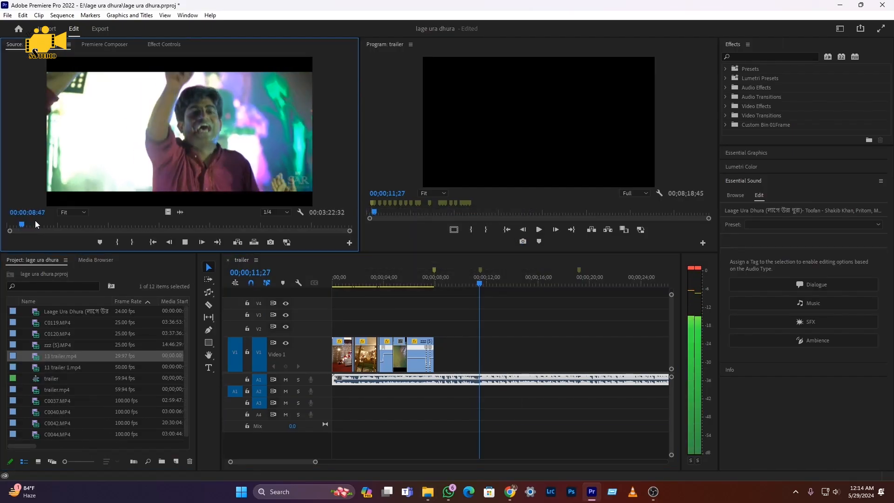
key(space)
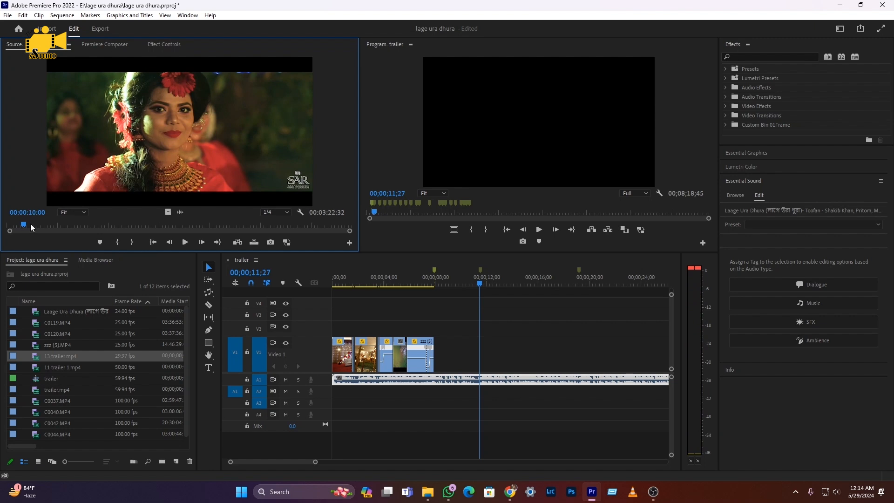
- Mark 11 trailer 1.mp4 from near its start to 00:02:26:27 and place only its video on V2 after zzz (5).MP4
drag(30, 224, 254, 223)
click(118, 242)
click(132, 242)
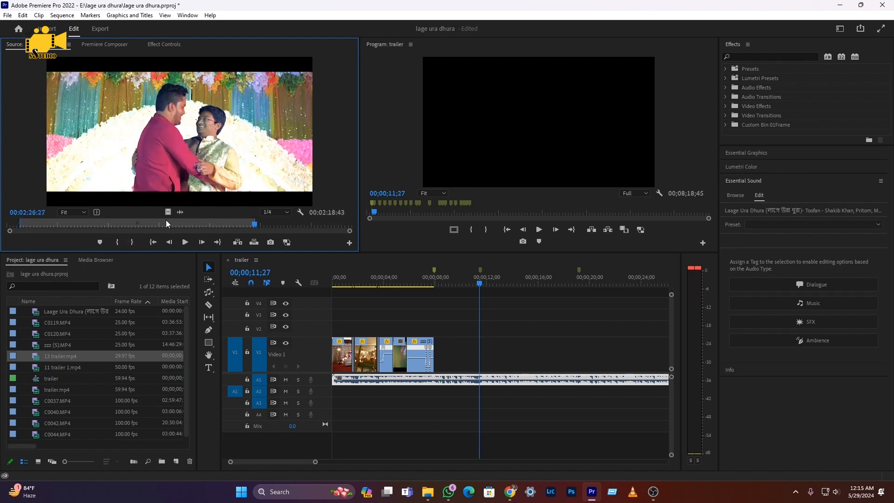
drag(168, 213, 437, 329)
scroll(446, 350, down, 3)
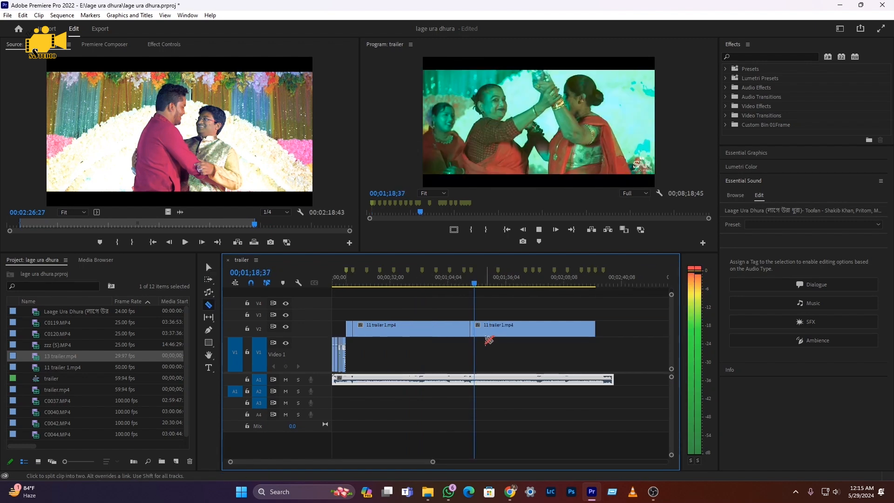
- Split 11 trailer 1.mp4 near 00;01;18;09 to isolate the short dance shot and select that piece
click(471, 283)
drag(470, 282, 472, 283)
key(space)
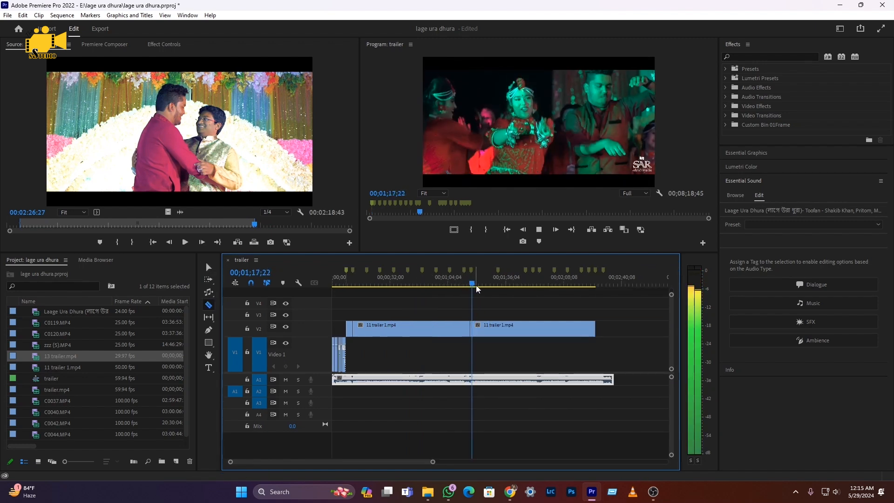
key(space)
click(474, 331)
key(v)
click(475, 338)
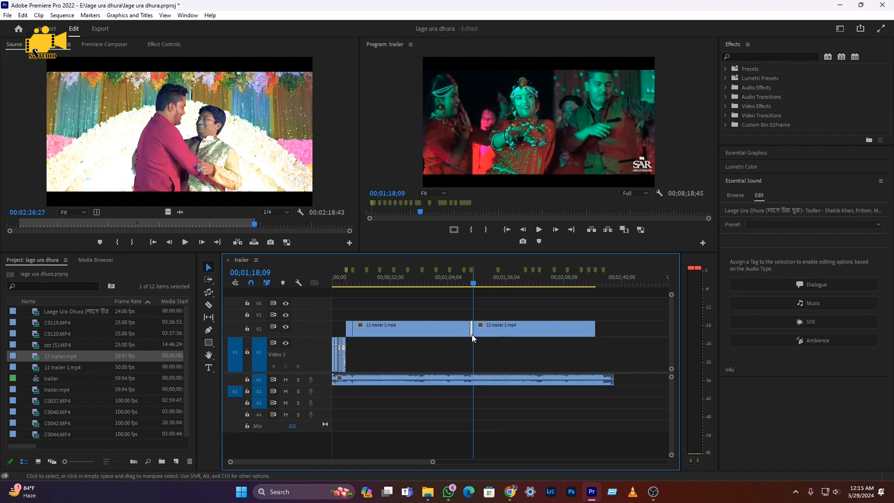
- Place the short dance shot on V3 directly after the end of zzz (5).MP4 and play it
drag(340, 278, 347, 283)
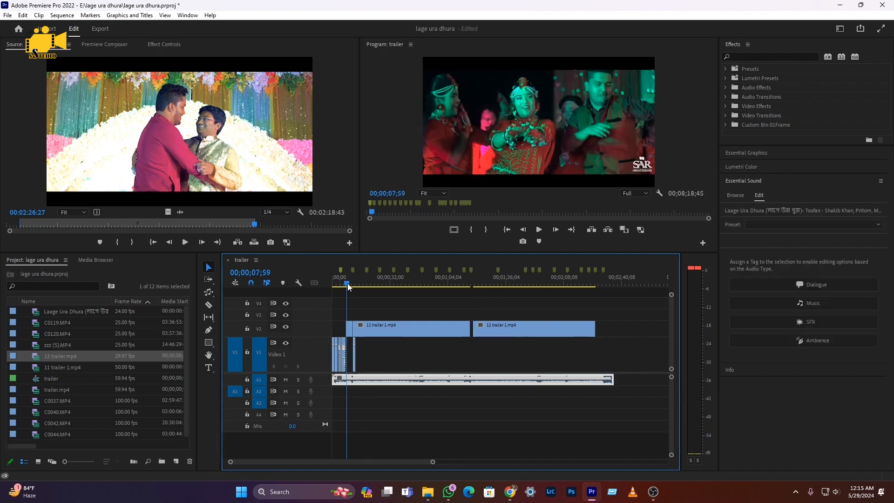
scroll(350, 312, up, 5)
scroll(380, 321, up, 3)
click(384, 278)
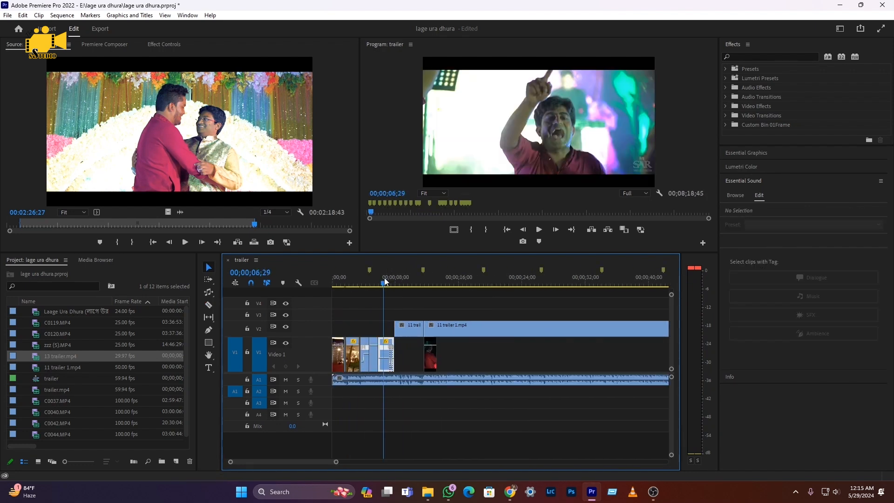
key(space)
scroll(409, 363, up, 2)
drag(442, 363, 398, 314)
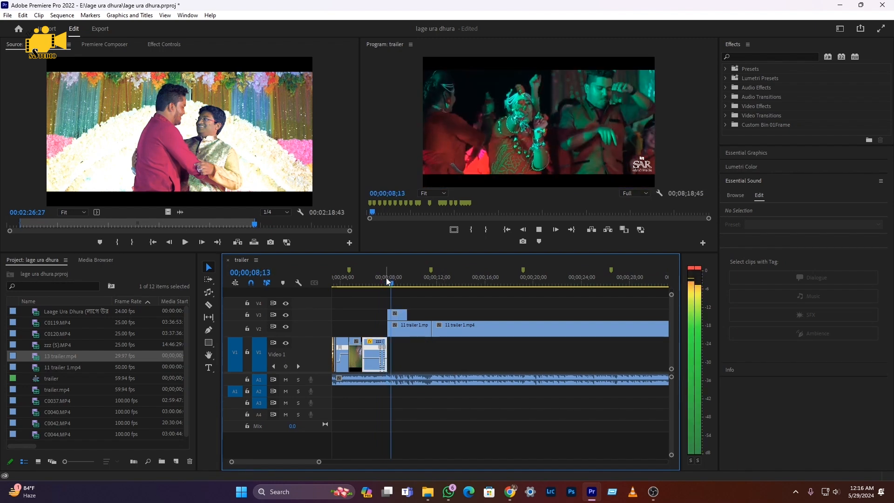
key(space)
- Set the speed of the short dance shot on V3 to 200% and play it back
right_click(401, 321)
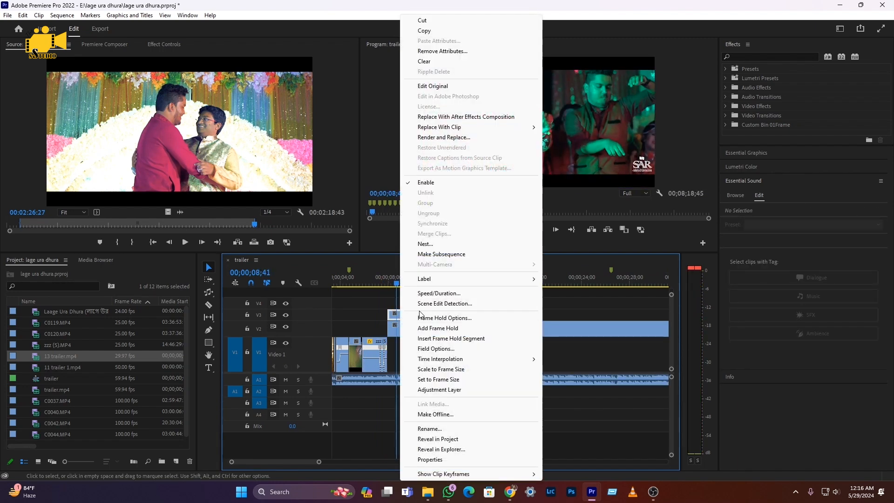
click(438, 293)
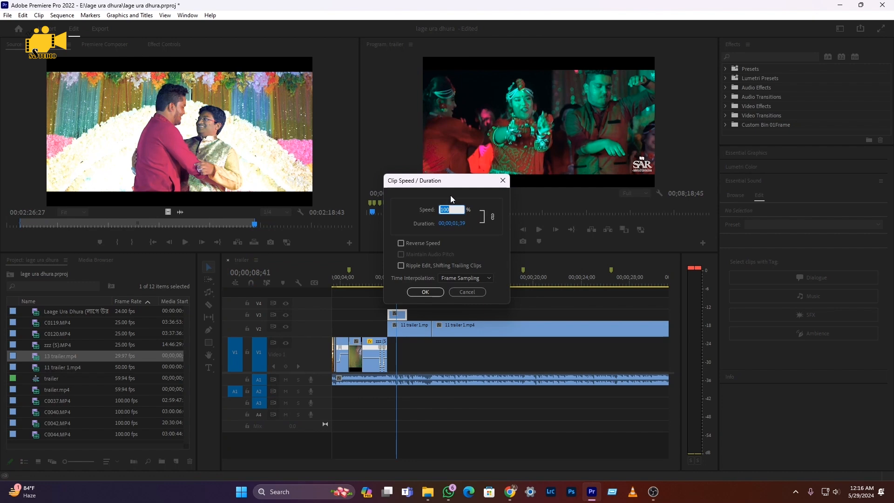
text(200)
key(Return)
click(386, 278)
key(space)
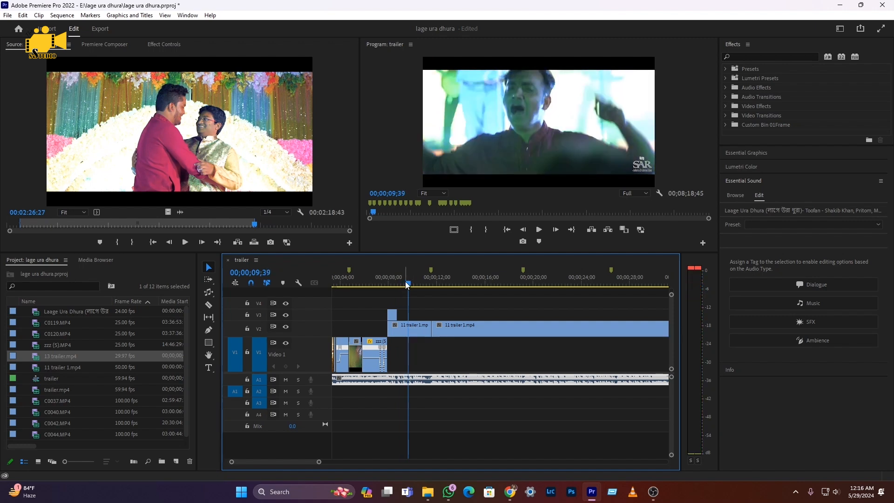
- Split 11 trailer 1.mp4 on V2 at 00;00;25;02 and 00;00;26;27 to isolate the short guitar shot
drag(405, 281, 597, 293)
key(minus)
drag(471, 284, 459, 288)
key(space)
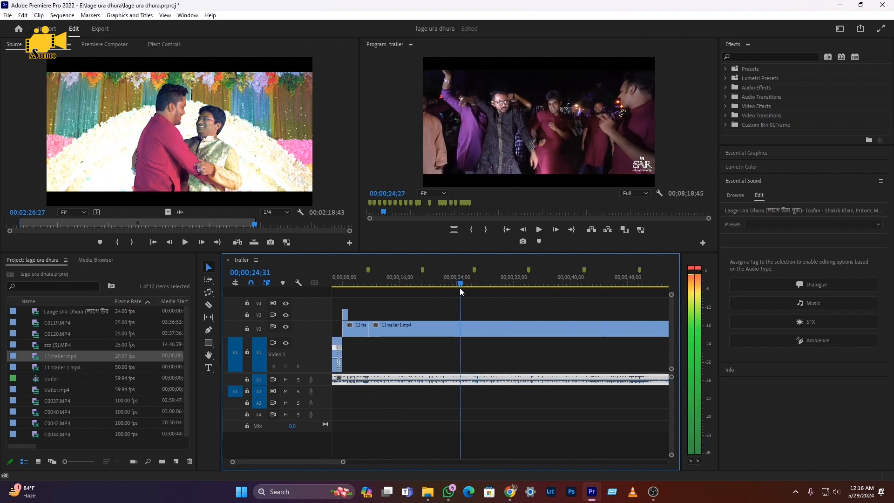
key(space)
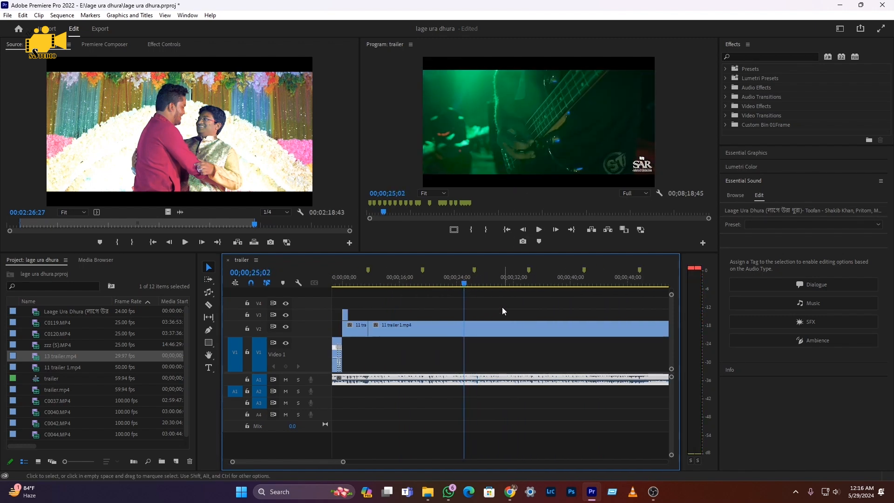
key(c)
key(space)
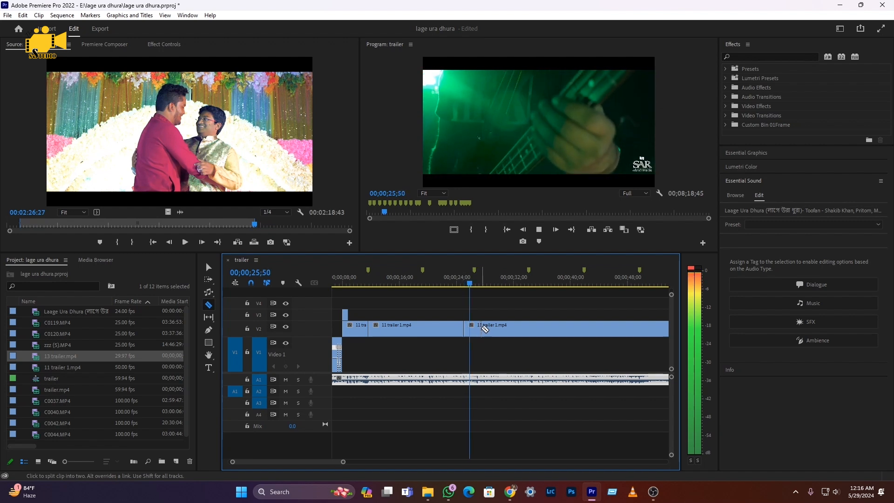
key(space)
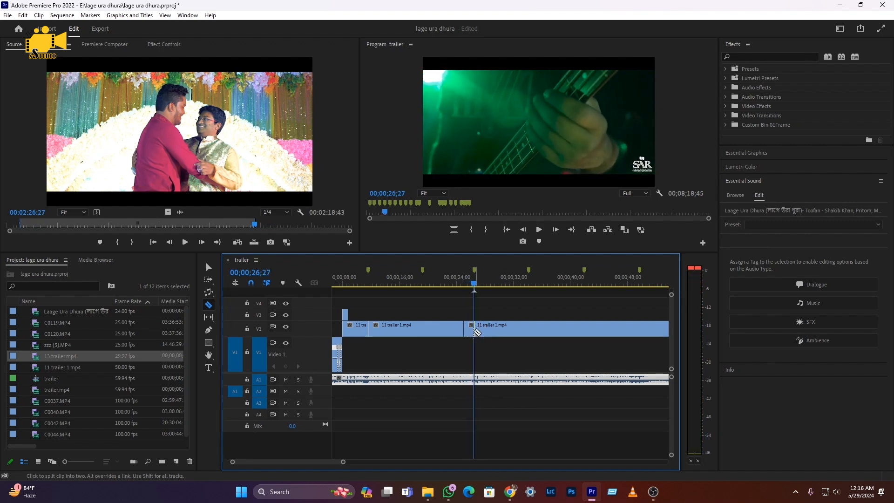
click(473, 333)
key(v)
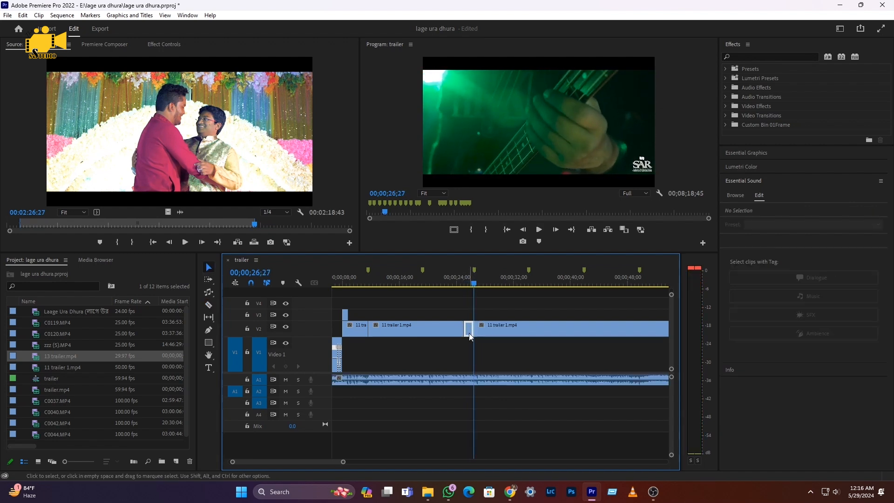
- Place the isolated guitar shot on V3 directly after the short dance shot and play the sequence
drag(469, 333, 363, 315)
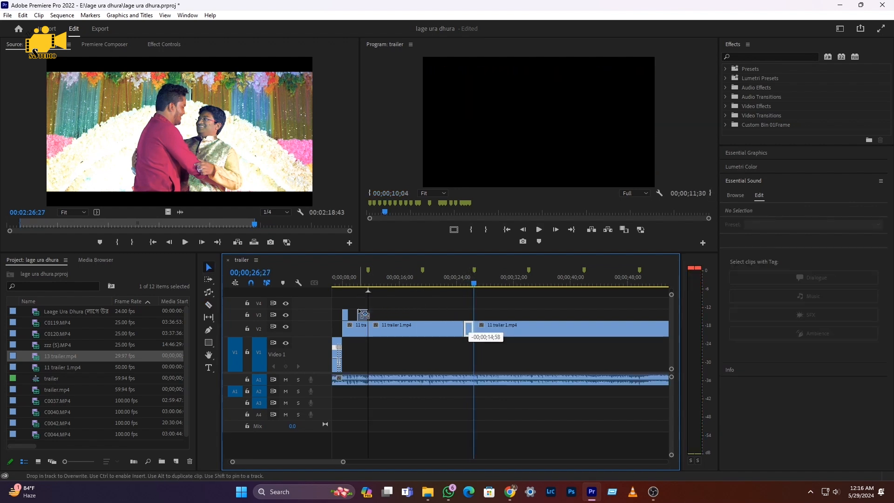
click(347, 283)
key(space)
scroll(393, 330, up, 3)
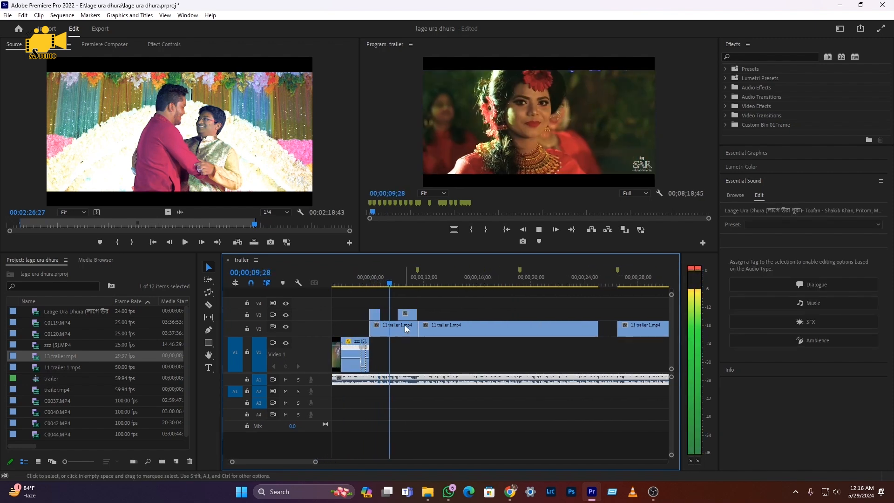
drag(405, 315, 388, 315)
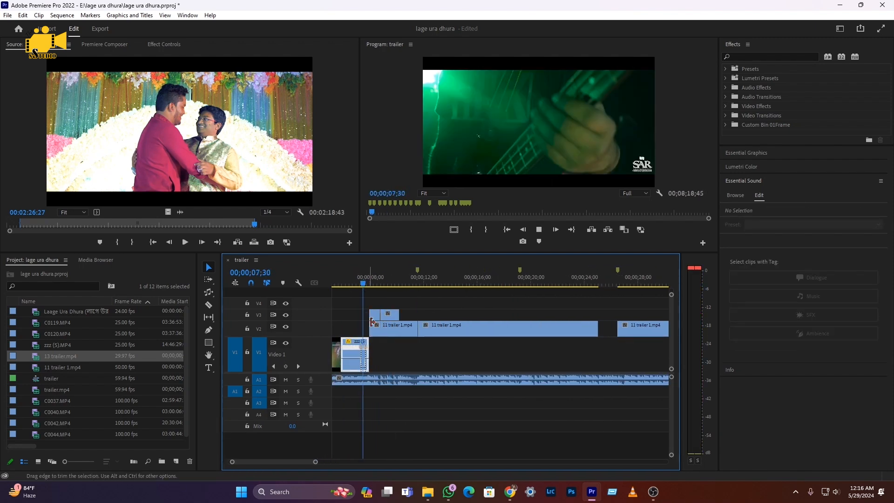
key(space)
scroll(377, 322, up, 2)
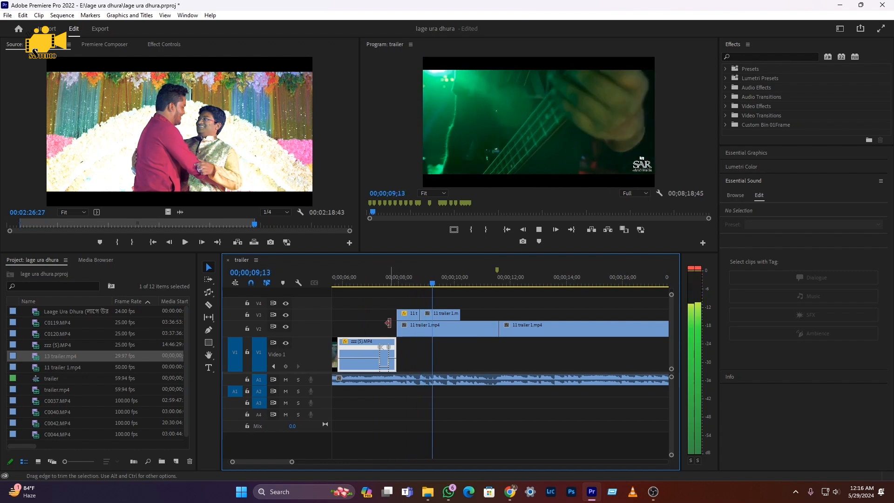
- Cut the V3 guitar shot at 00;00;09;14, delete the part before the cut and close the gap to the dance shot
click(456, 282)
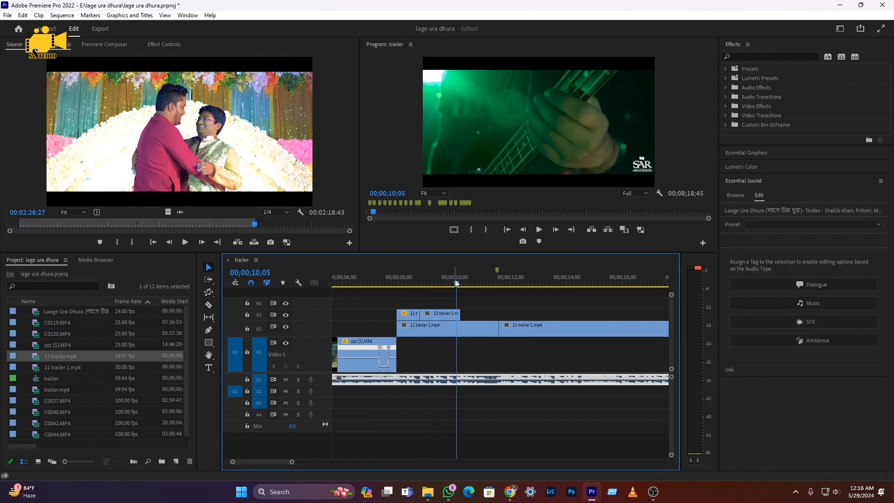
drag(455, 281, 433, 283)
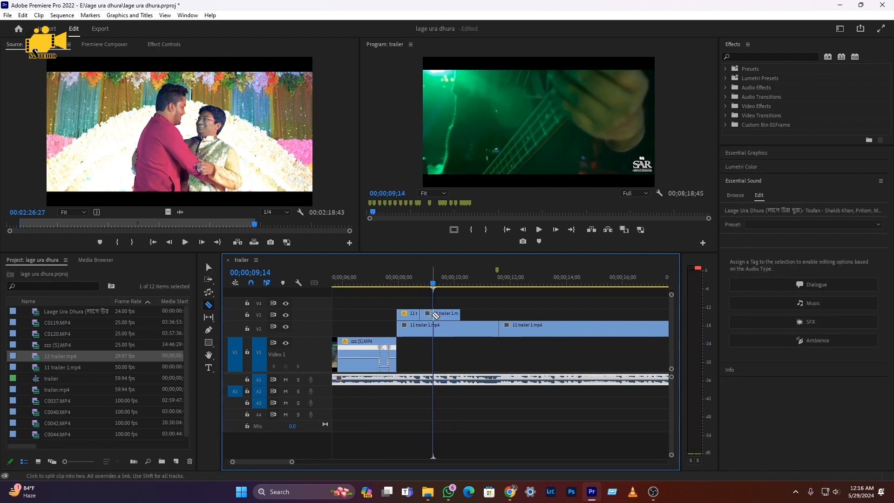
click(433, 315)
key(v)
click(428, 318)
key(Delete)
drag(443, 320, 430, 319)
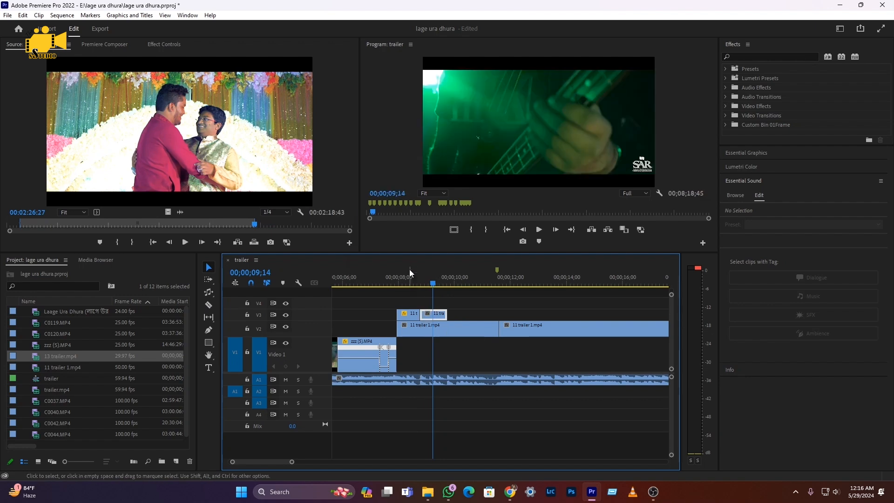
- Play the guitar shot on V3, trim its end slightly shorter and play it back
click(409, 279)
key(space)
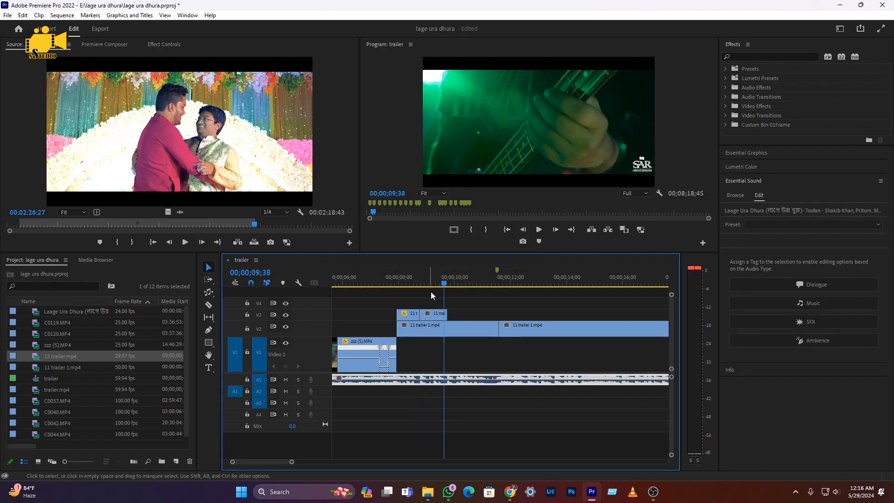
drag(447, 314, 443, 314)
click(432, 283)
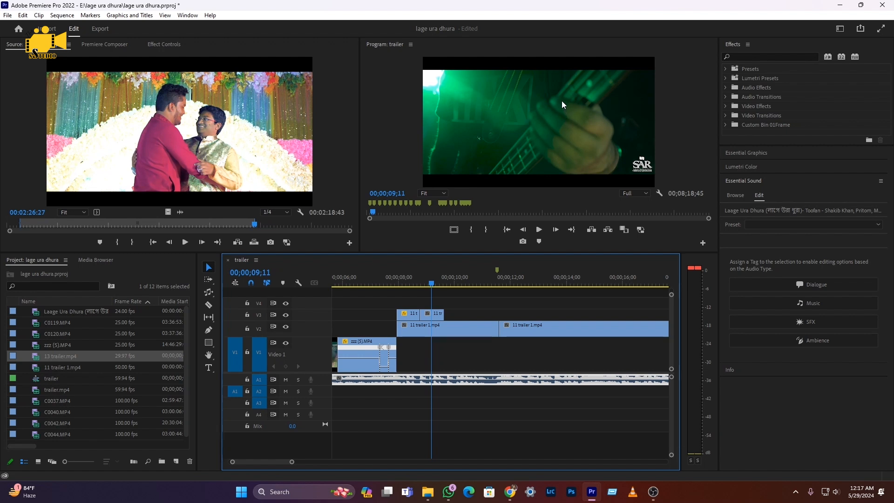
click(421, 282)
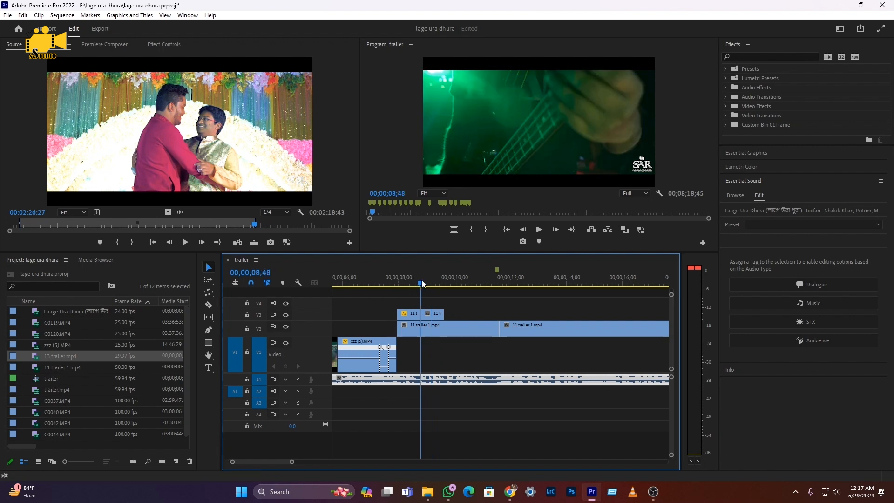
key(space)
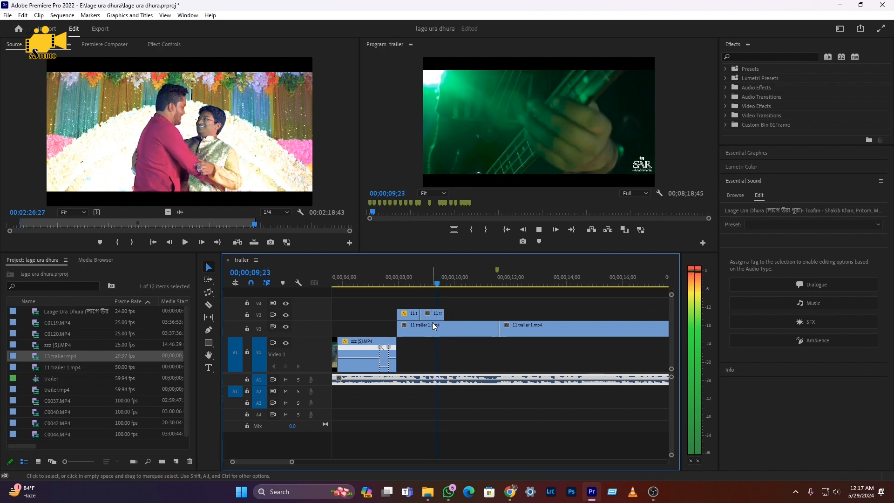
- Delete the section of 11 trailer 1.mp4 on V2 that lies beneath the short V3 shots
click(459, 328)
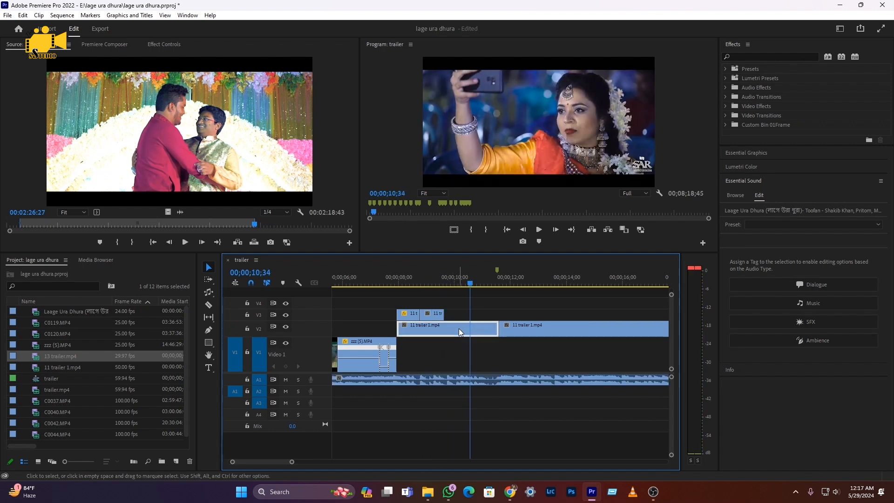
key(Delete)
scroll(463, 329, down, 4)
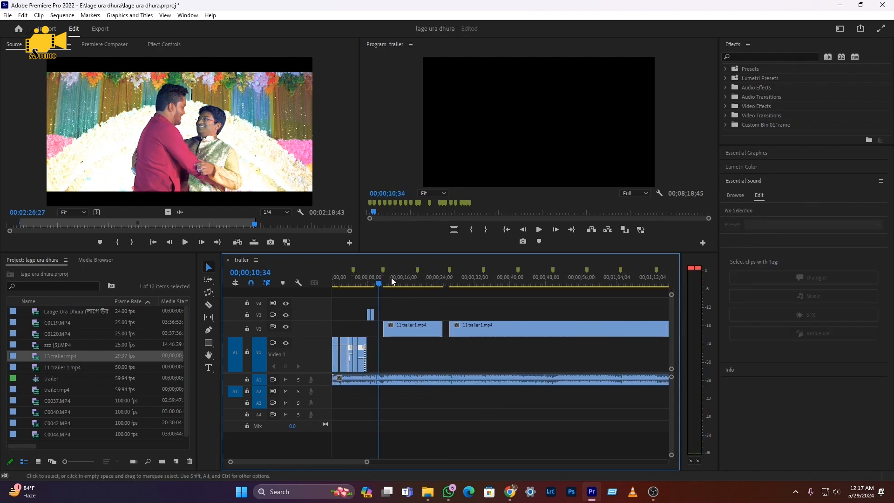
- Isolate a short singer shot on V2 ending near 00;00;47;46 and delete the two long sections of 11 trailer 1.mp4 before it
drag(392, 283, 543, 284)
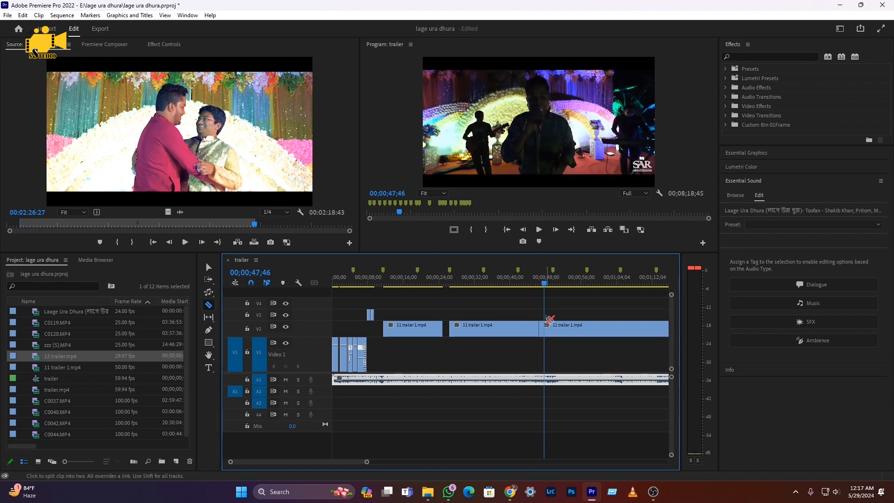
key(v)
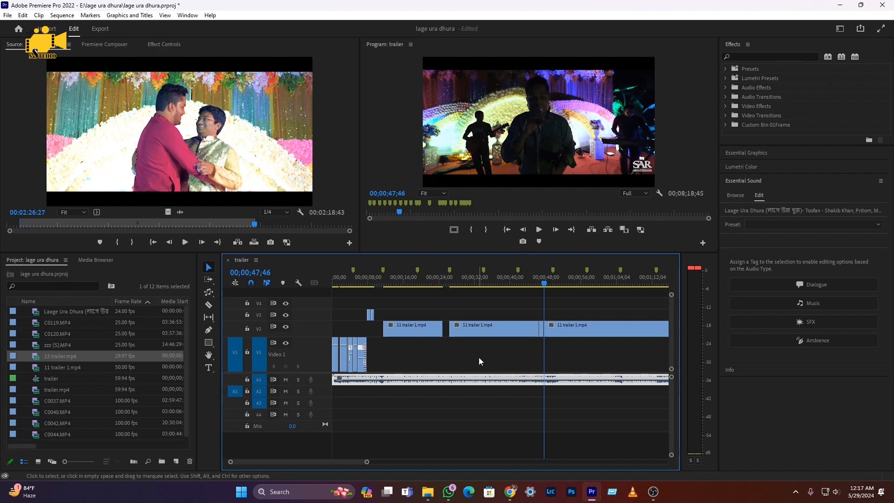
click(490, 334)
key(Delete)
click(409, 334)
key(Delete)
scroll(415, 337, down, 2)
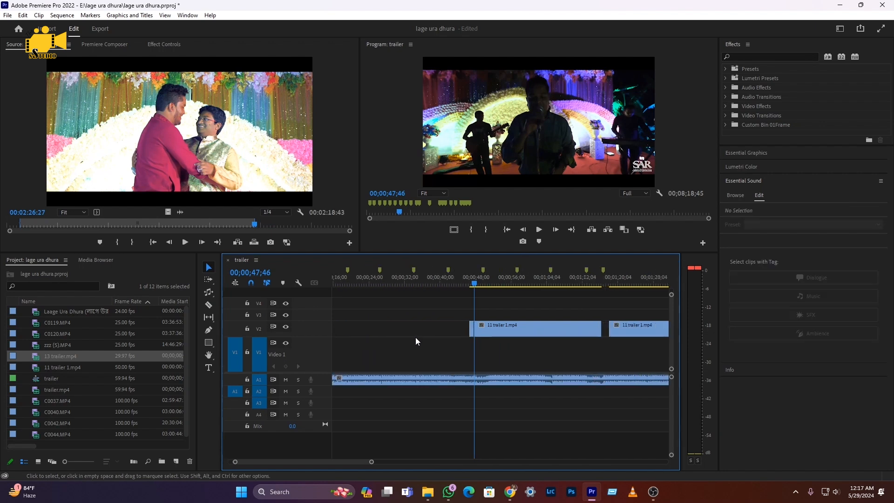
- Split 11 trailer 1.mp4 on V2 at 00;01;32;01 and 00;01;49;15
scroll(416, 337, down, 2)
drag(460, 285, 596, 308)
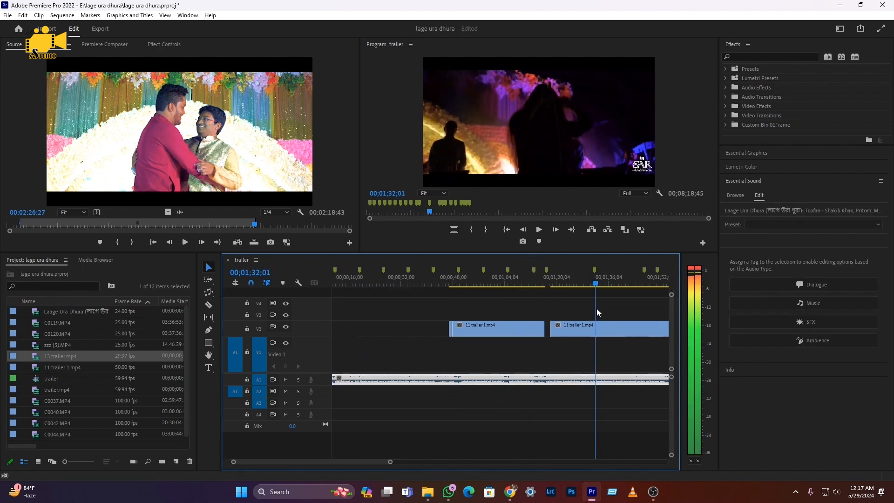
key(c)
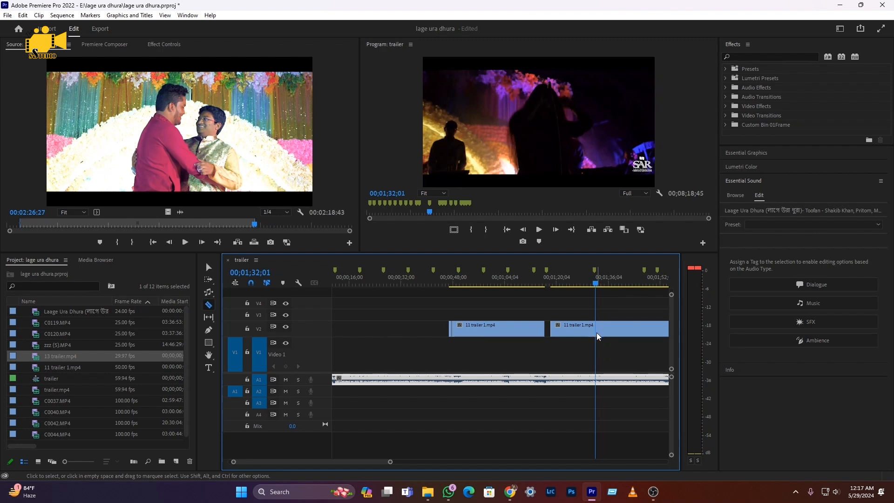
click(596, 330)
drag(598, 285, 653, 286)
click(652, 330)
key(v)
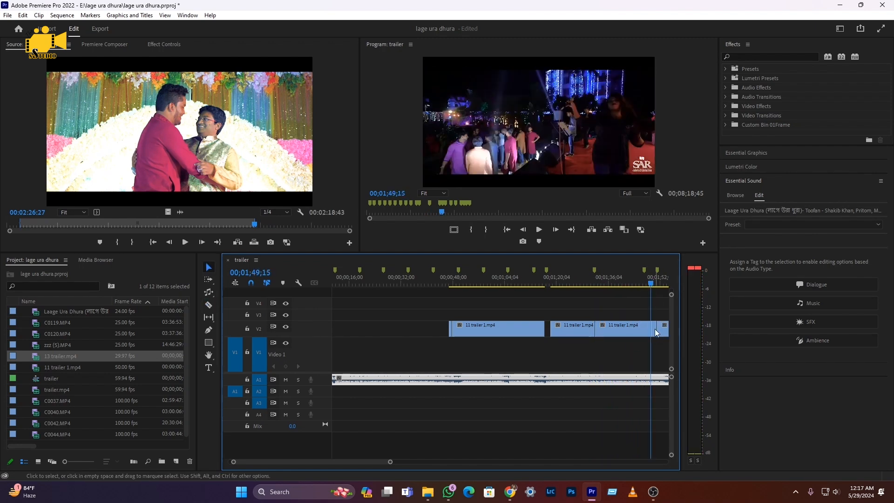
- Delete the unused sections of 11 trailer 1.mp4 around the isolated singer and night dance pieces
click(654, 331)
key(Delete)
click(559, 329)
key(Delete)
drag(515, 288, 546, 290)
click(520, 331)
key(Delete)
- Move the remaining 11 trailer 1.mp4 pieces to about 00;00;24 on the timeline
scroll(523, 348, down, 3)
scroll(523, 347, down, 5)
scroll(527, 336, down, 5)
drag(429, 326, 611, 328)
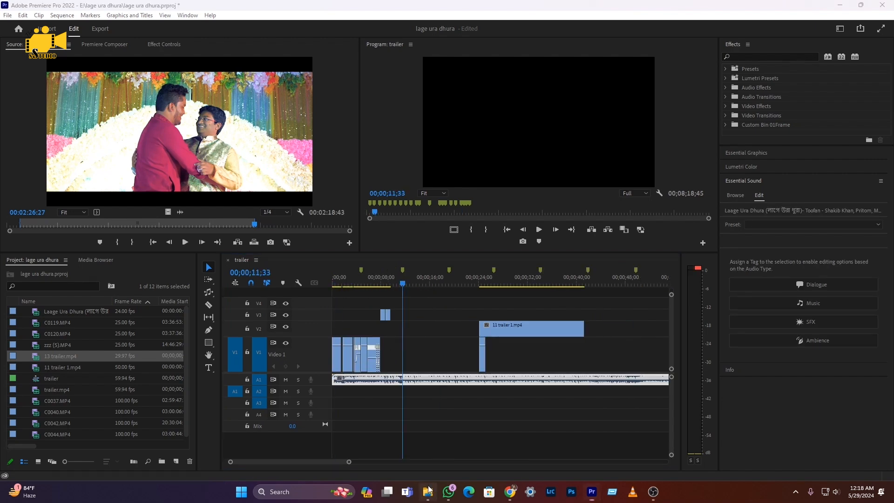
- Switch to File Explorer and examine the wedding clips in the 09.02.2022 Video folder for stage and dance footage
click(428, 487)
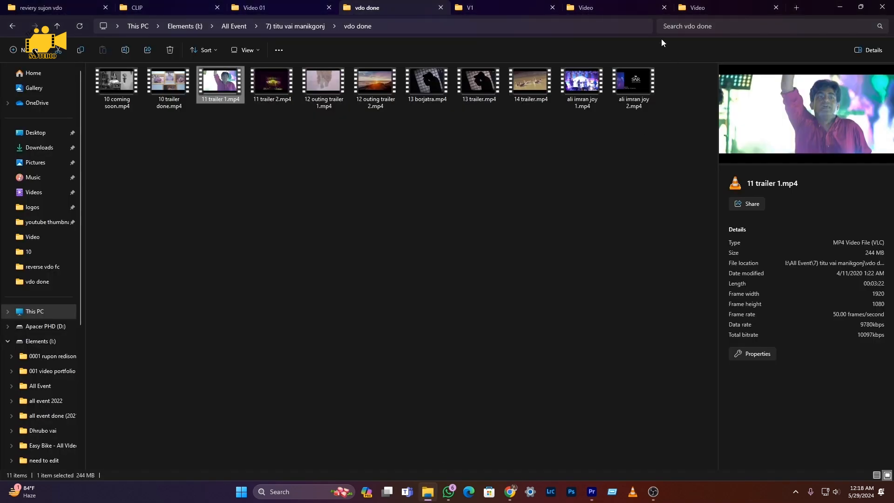
click(717, 4)
click(629, 1)
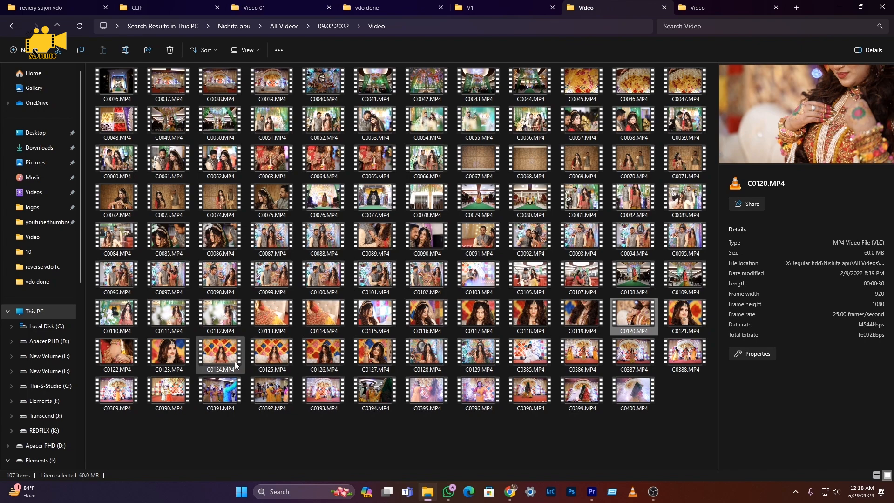
click(160, 351)
click(530, 123)
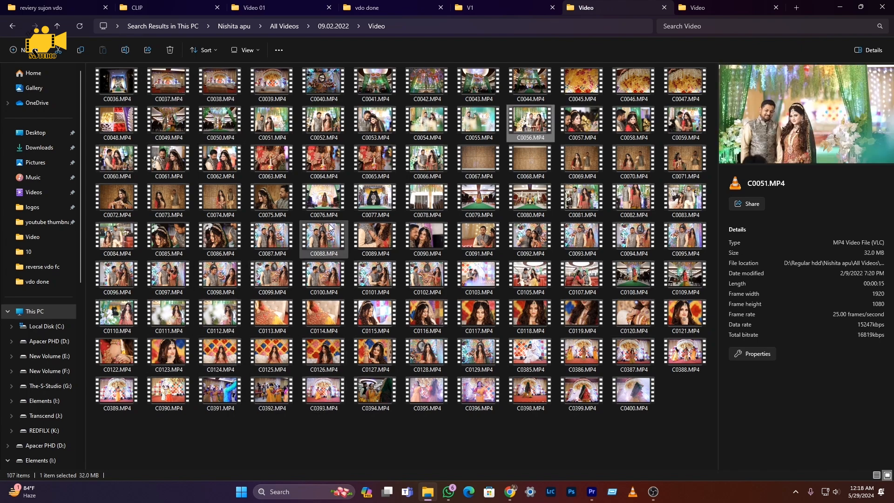
click(530, 391)
click(421, 406)
click(326, 322)
click(373, 314)
scroll(366, 222, down, 3)
click(476, 447)
click(527, 448)
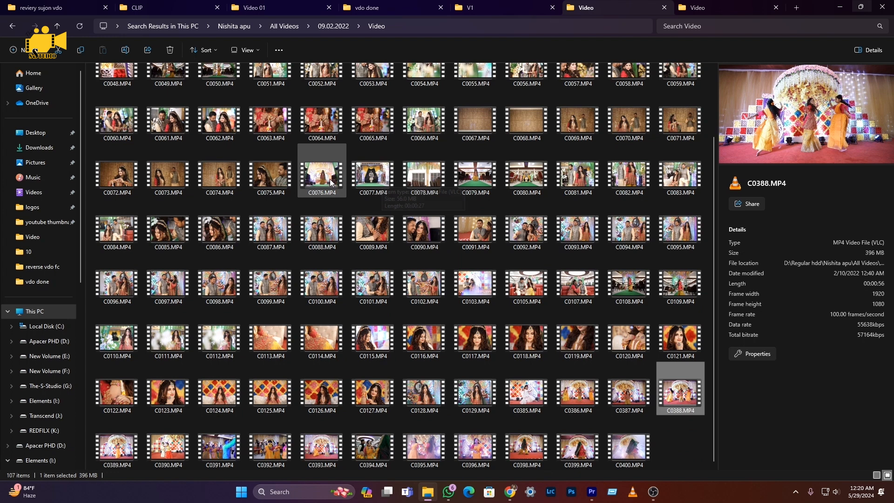
- Select C0076.MP4, C0077.MP4 and C0078.MP4 and place them in the Premiere Pro timeline on V3 after the guitar shot
click(330, 179)
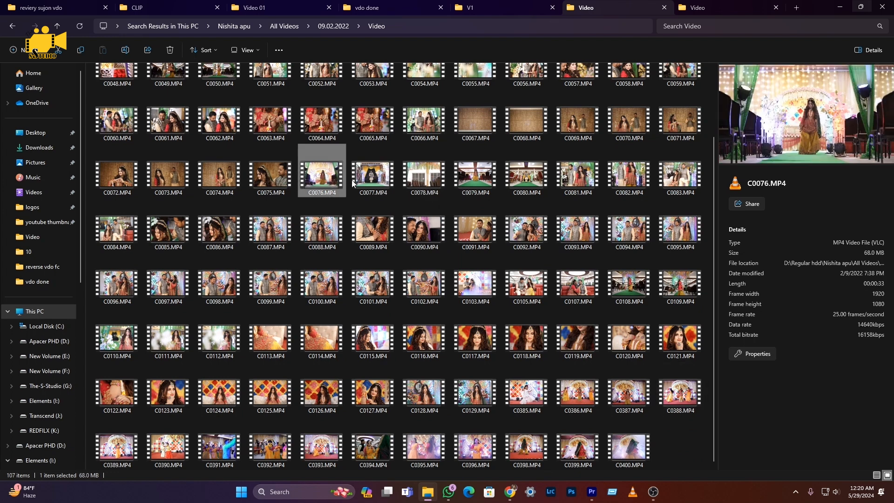
ctrl+click(375, 180)
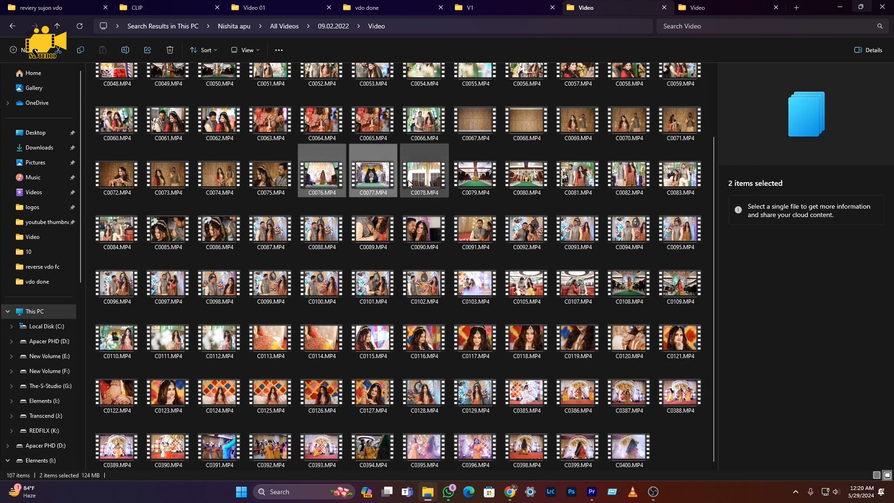
drag(445, 368, 508, 405)
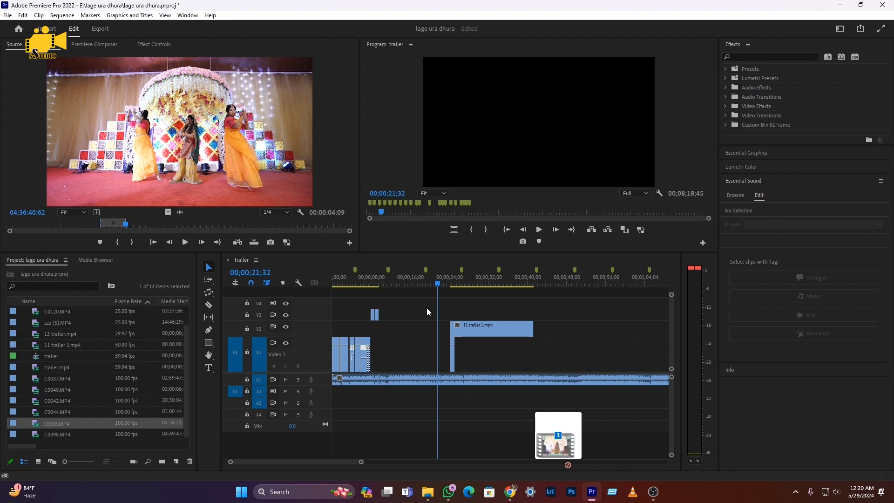
drag(428, 311, 381, 309)
- Move the leftover 11 trailer 1.mp4 pieces past the end of the song to about 00;02;40 and collapse the V1 track
scroll(411, 304, down, 5)
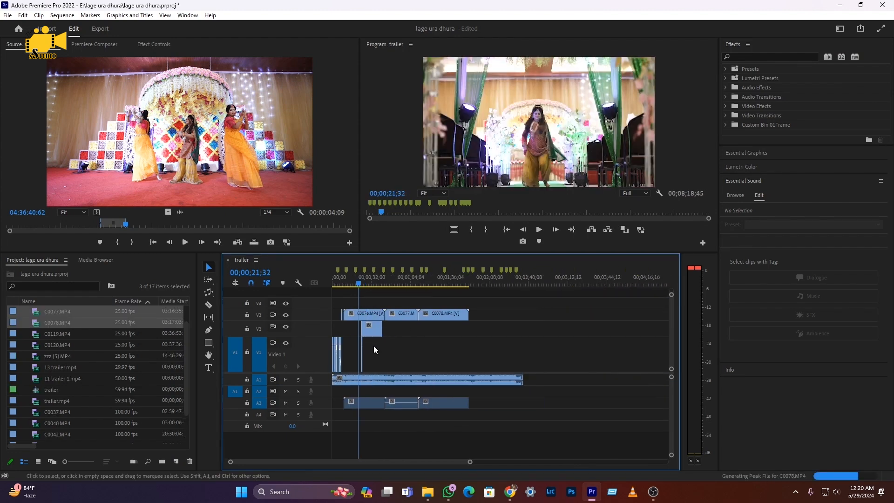
drag(373, 328, 543, 329)
double_click(316, 362)
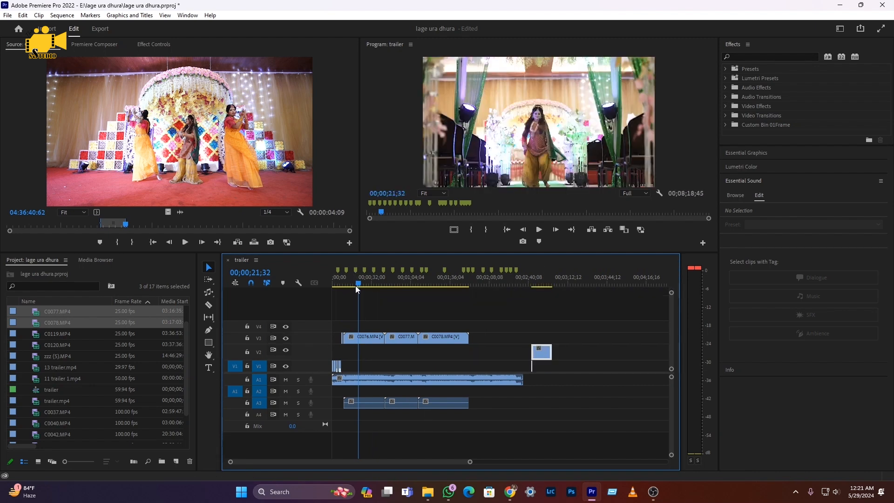
- Trim C0076.MP4 on V3 to the section between 00;00;26;56 and 00;00;28;38, deleting the parts before and after it
drag(356, 286, 365, 303)
click(364, 337)
key(v)
click(363, 338)
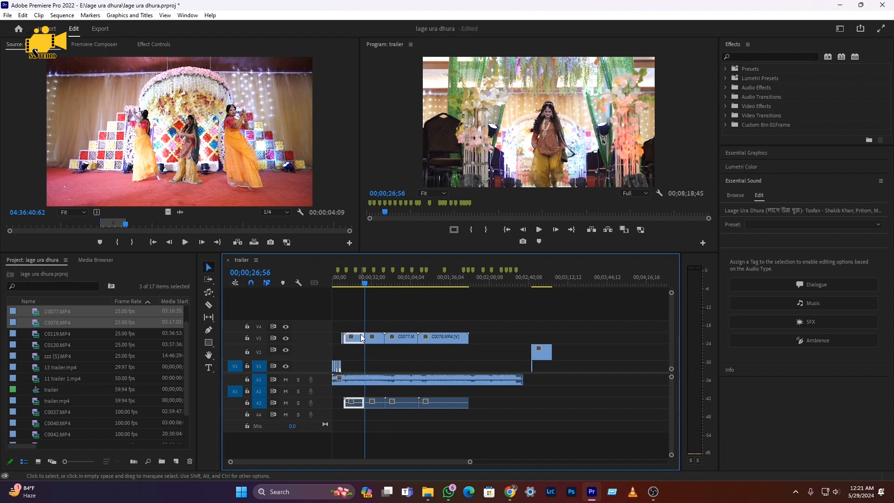
key(Delete)
key(space)
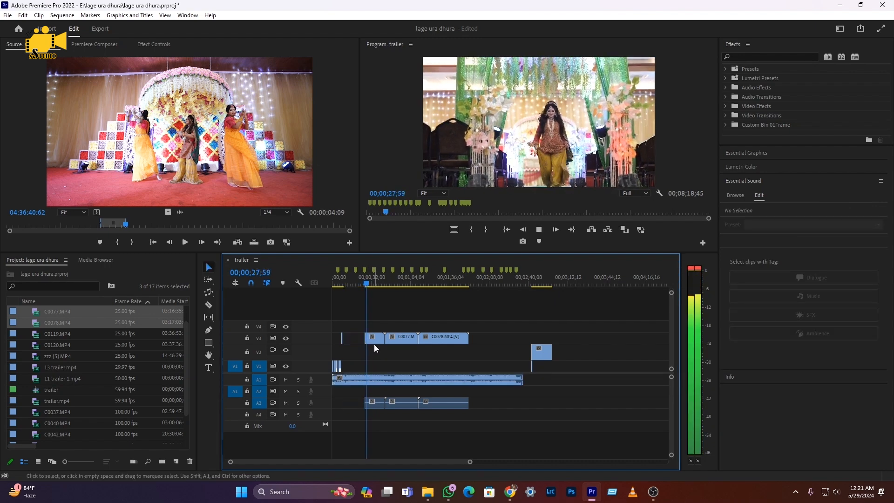
key(space)
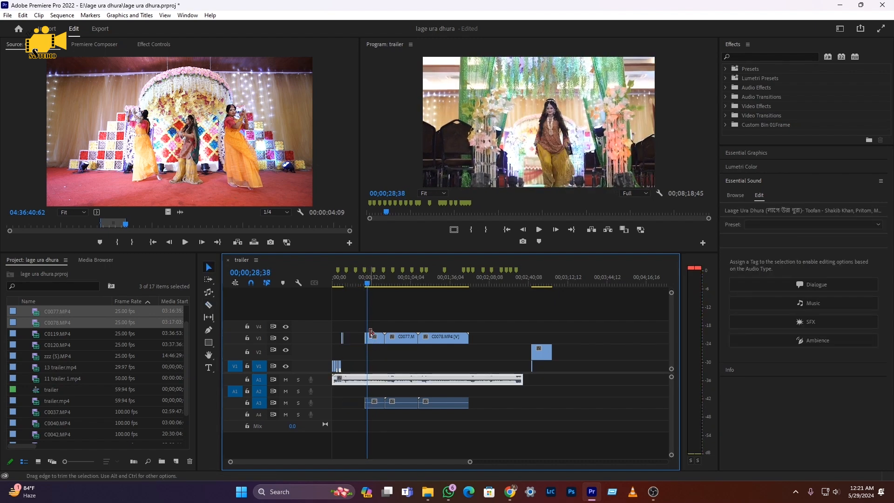
click(378, 342)
key(Delete)
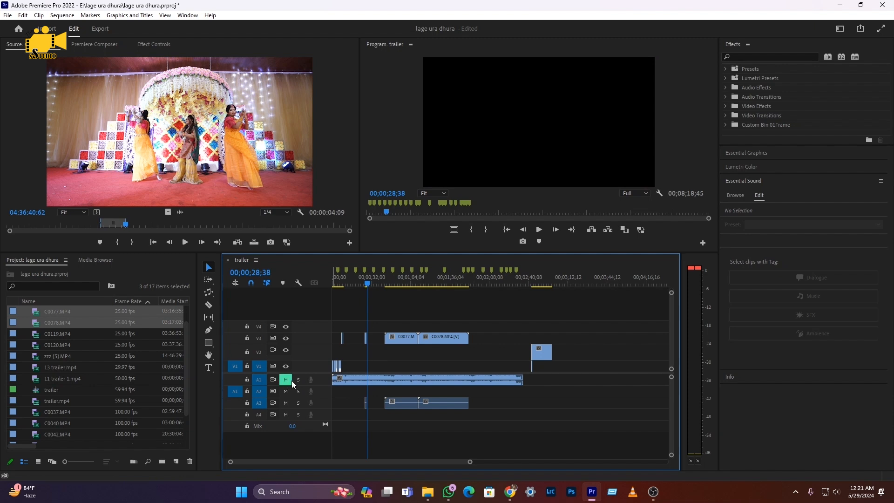
- Mute the song track and trim C0077.MP4 to a short section from about 00;00;48 to 00;00;53
click(407, 402)
drag(386, 277, 443, 291)
key(space)
click(398, 338)
key(v)
click(401, 339)
key(Delete)
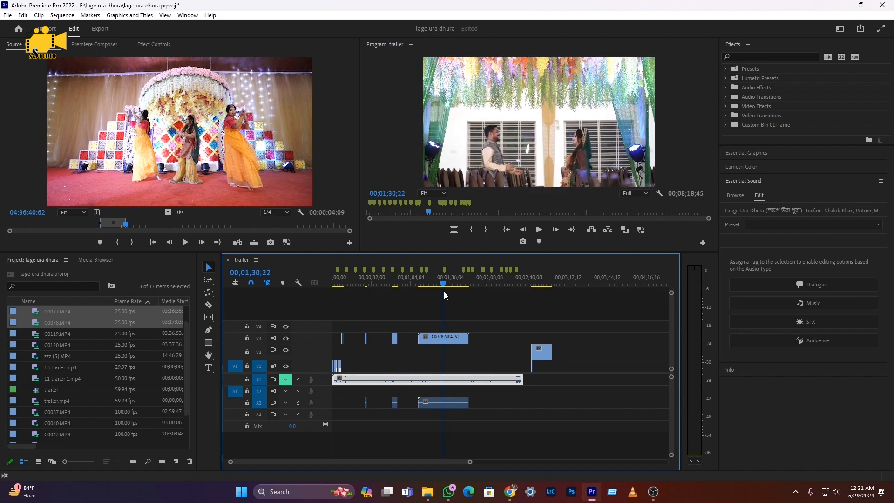
- Trim C0078.MP4 to the section between 00;01;30;22 and 00;01;35;40, where the couple meets under the flowers
click(431, 344)
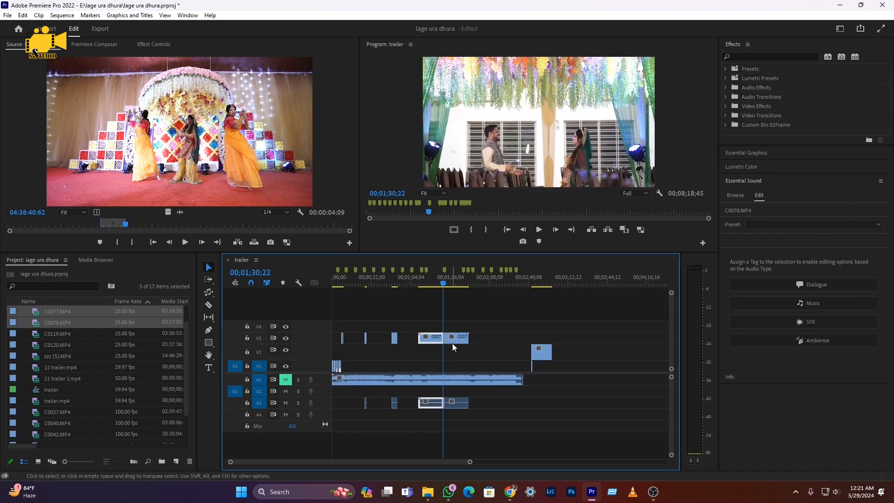
key(Delete)
drag(443, 281, 447, 287)
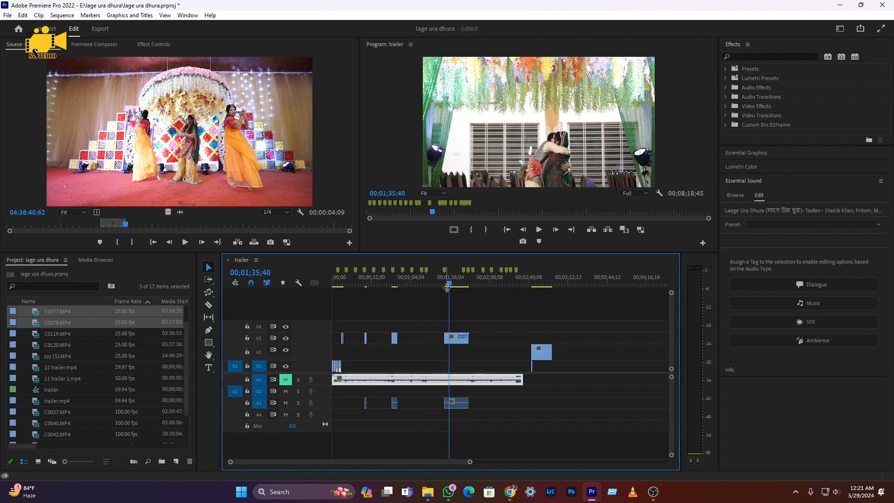
click(448, 338)
key(v)
click(457, 340)
key(Delete)
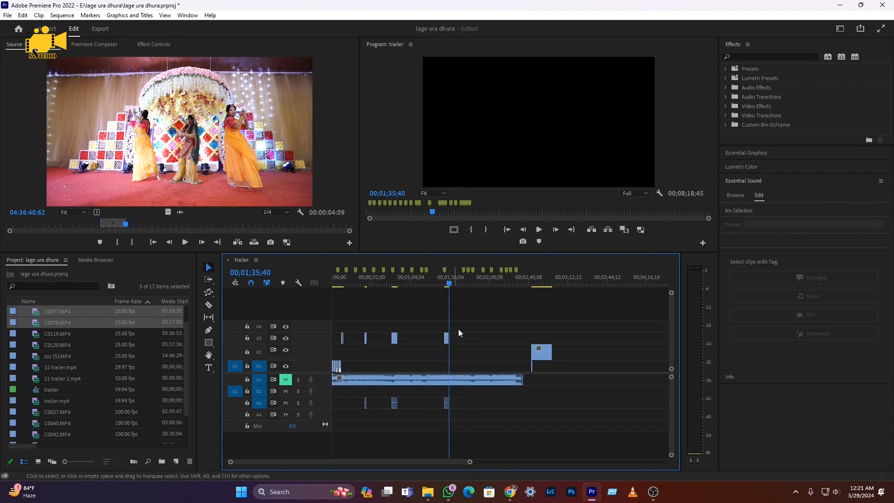
- Unlink the three trimmed stage clips from their audio and remove that audio
drag(468, 321, 352, 343)
right_click(395, 338)
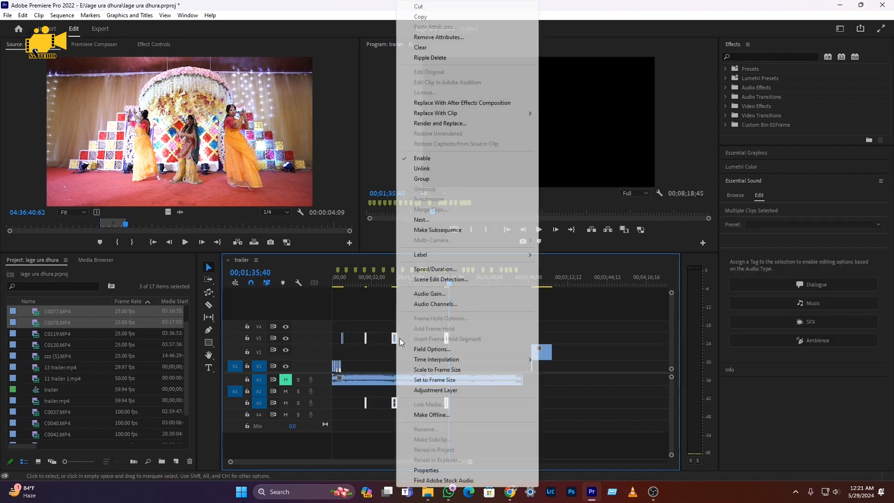
click(421, 169)
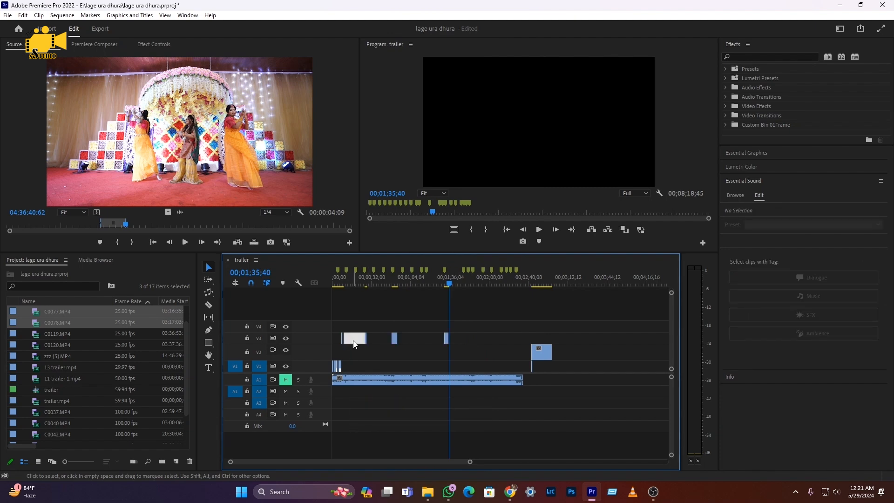
- Close the gaps on V3 so the C0076, C0077 and C0078 pieces follow the guitar shot directly
key(Delete)
click(360, 338)
key(Delete)
click(361, 336)
key(Delete)
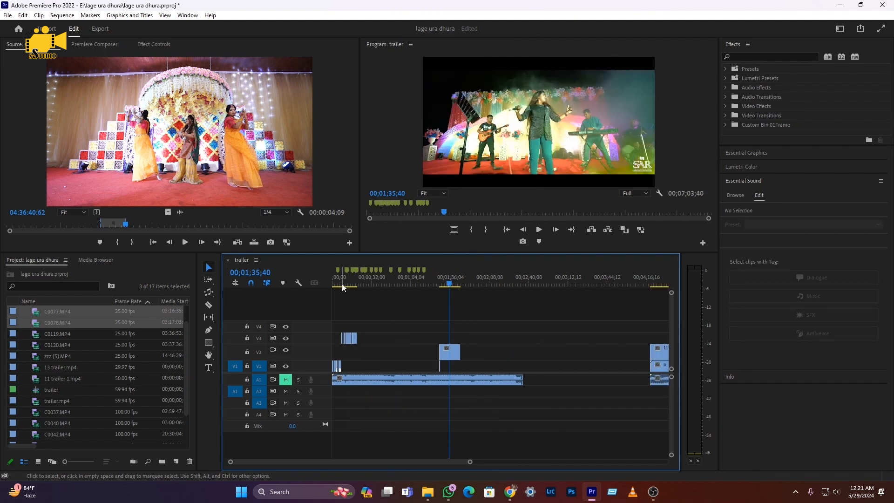
- Play the trailer from just before the new stage clips and unmute the song track
key(=)
key(=)
key(=)
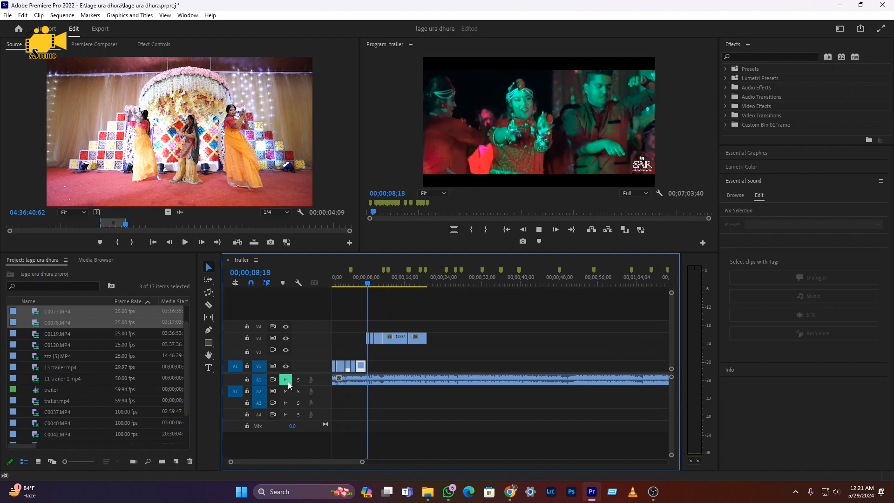
click(286, 379)
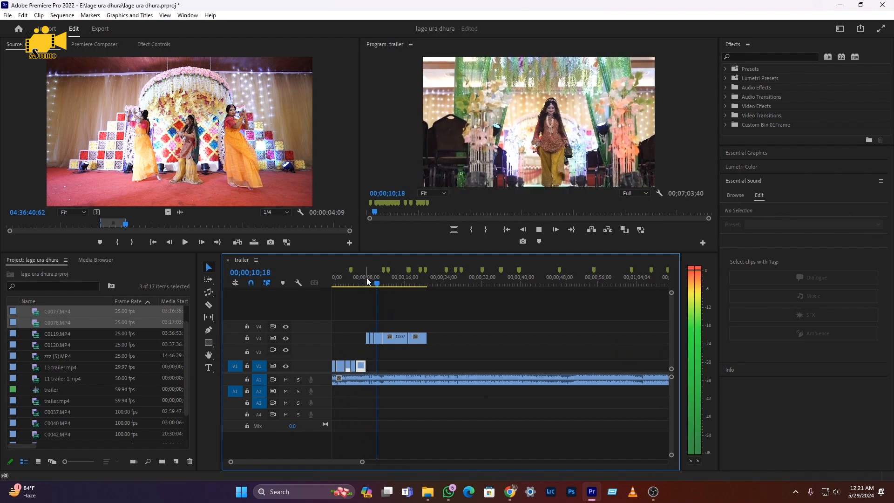
- Find the beat in C0076.MP4 and move C0077.MP4 back to start at about 00;00;10;05, overwriting the end of C0076.MP4
key(=)
key(=)
click(376, 284)
key(space)
key(=)
key(=)
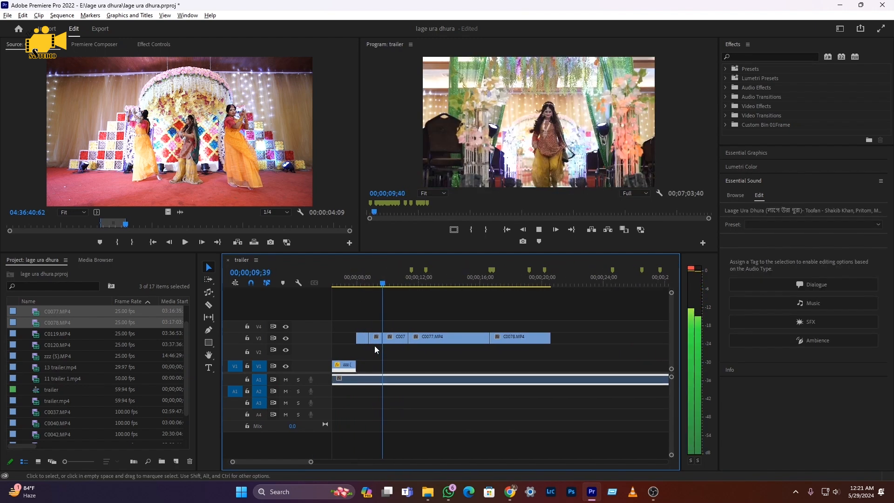
key(space)
click(384, 283)
key(space)
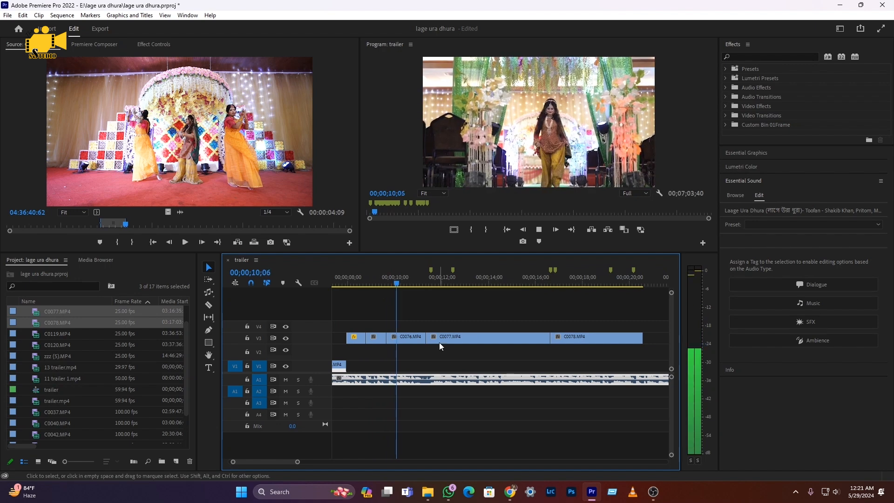
key(space)
drag(436, 341, 414, 341)
- Trim the beginning of C0077.MP4 at 00;00;11;51 and slide the rest back against the C0076.MP4 piece
key(space)
key(space)
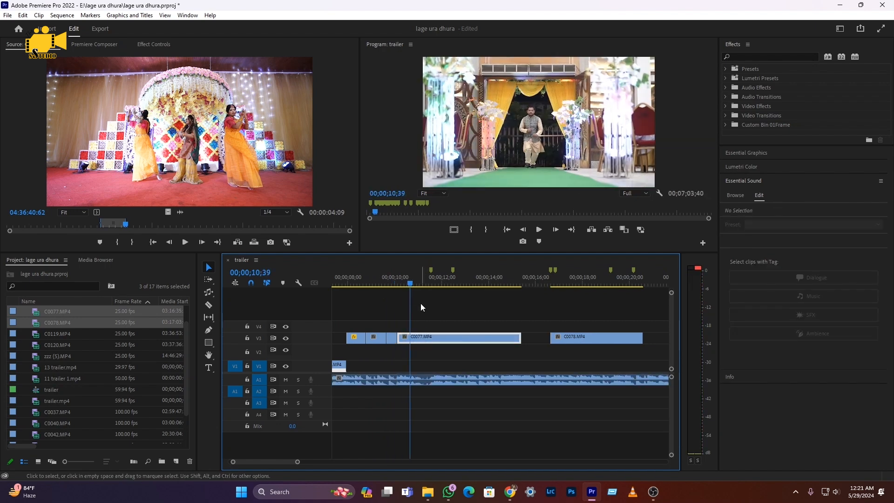
click(415, 285)
drag(418, 289, 438, 295)
drag(520, 337, 480, 338)
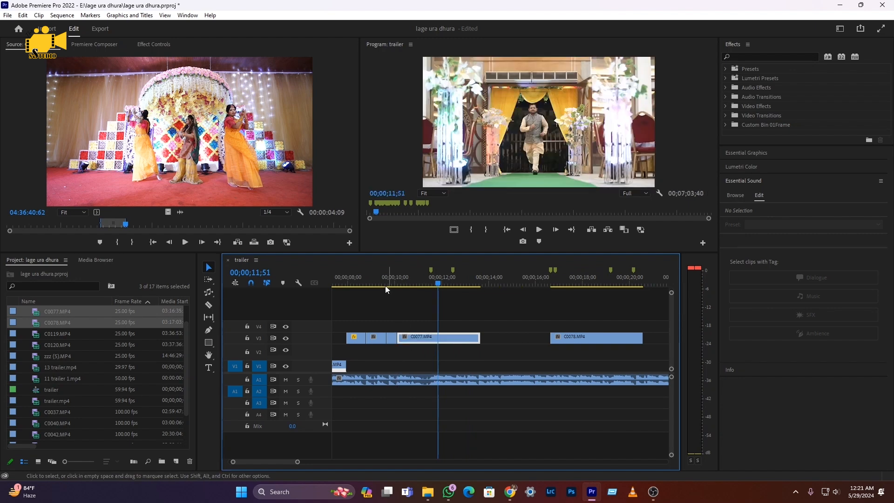
- Cut C0077.MP4 on the beat at 00;00;10;37, delete the rest of it and close the gap before C0078.MP4
click(384, 282)
key(space)
key(space)
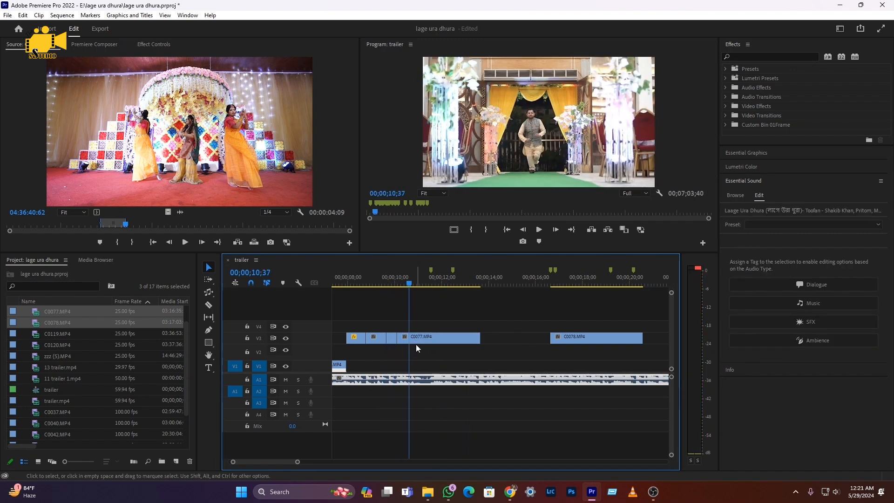
click(442, 339)
key(Delete)
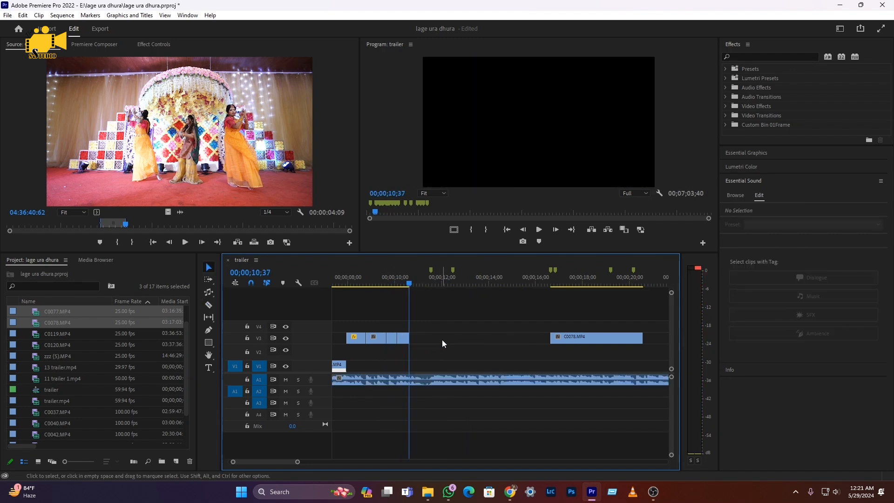
click(442, 339)
key(Delete)
- Play C0078.MP4 against the song and set the clip's speed to 300%
key(space)
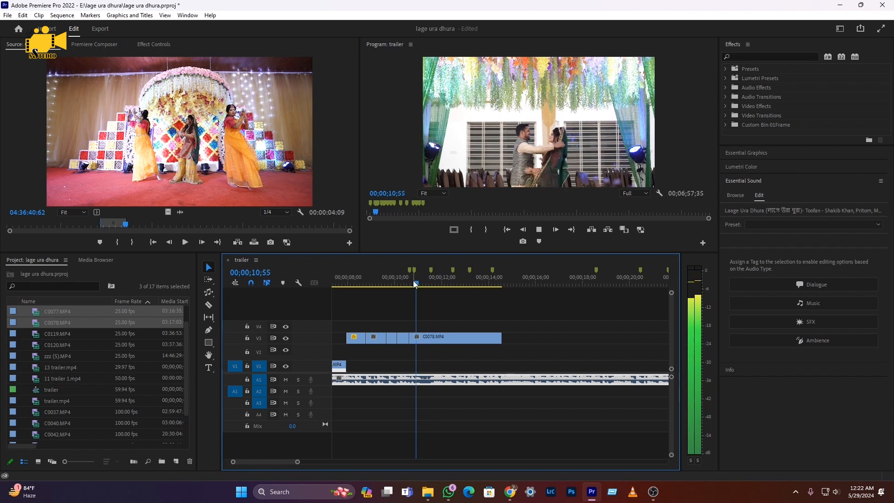
click(412, 282)
key(space)
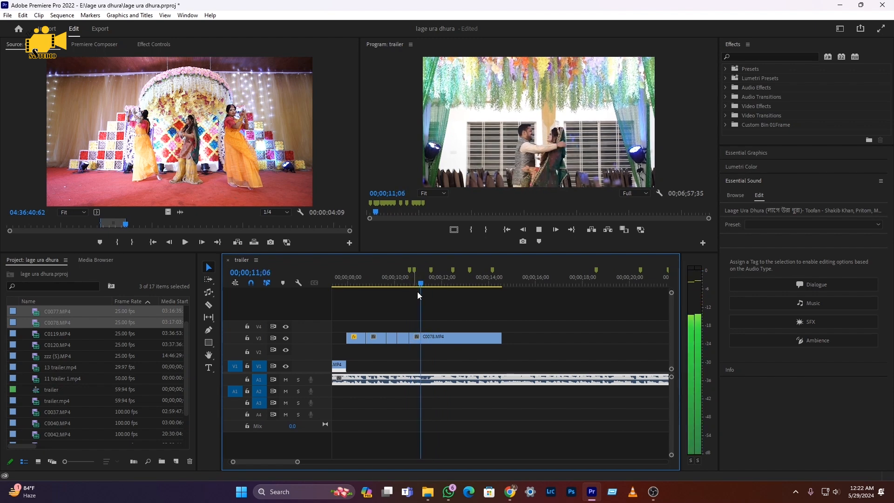
key(space)
right_click(431, 338)
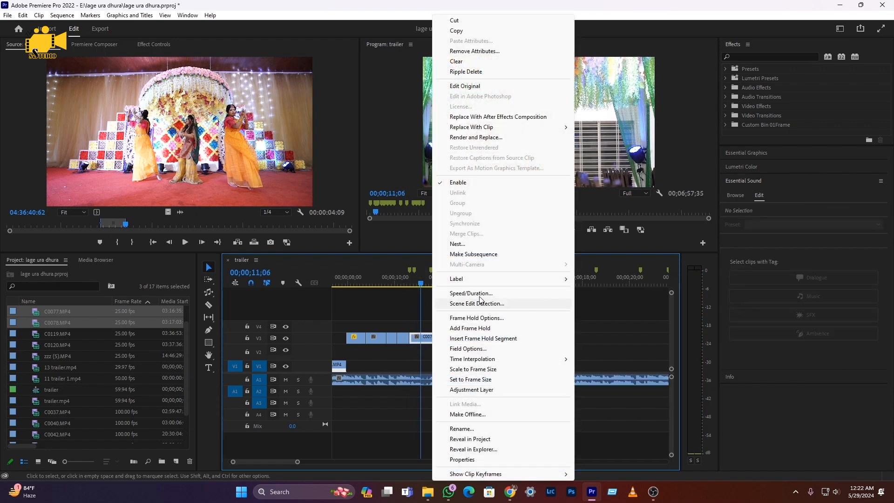
click(481, 293)
text(3)
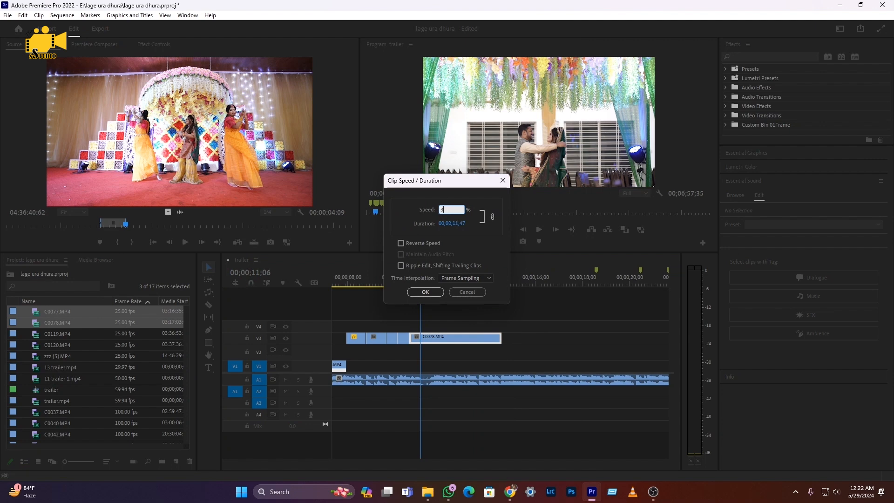
text(00)
key(Return)
- Cut the sped-up C0078.MP4 on the beat at 00;00;11;01 and delete the remainder
click(407, 285)
key(space)
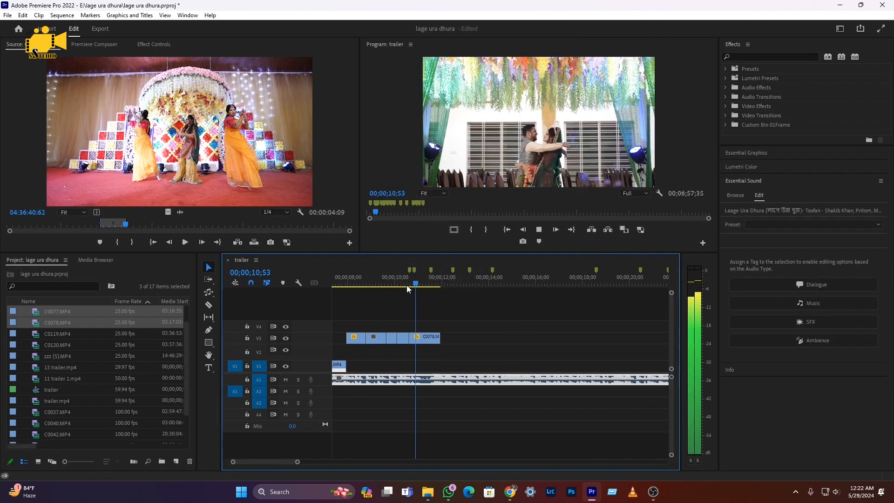
key(space)
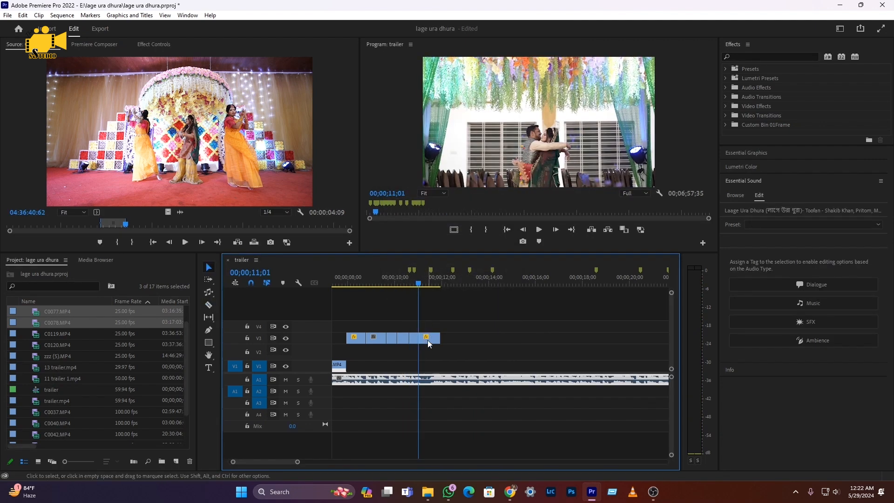
click(428, 341)
key(Delete)
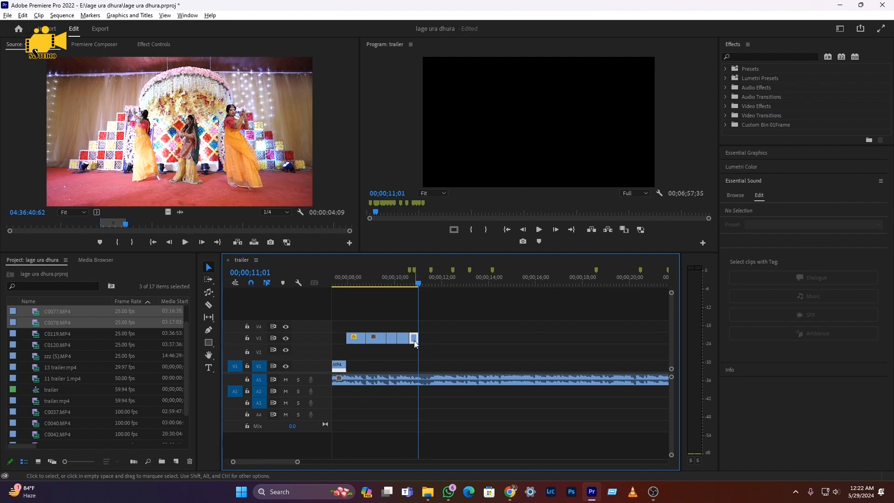
- Duplicate the short C0078.MP4 piece directly after itself and reverse the speed of the copy
drag(414, 340, 423, 339)
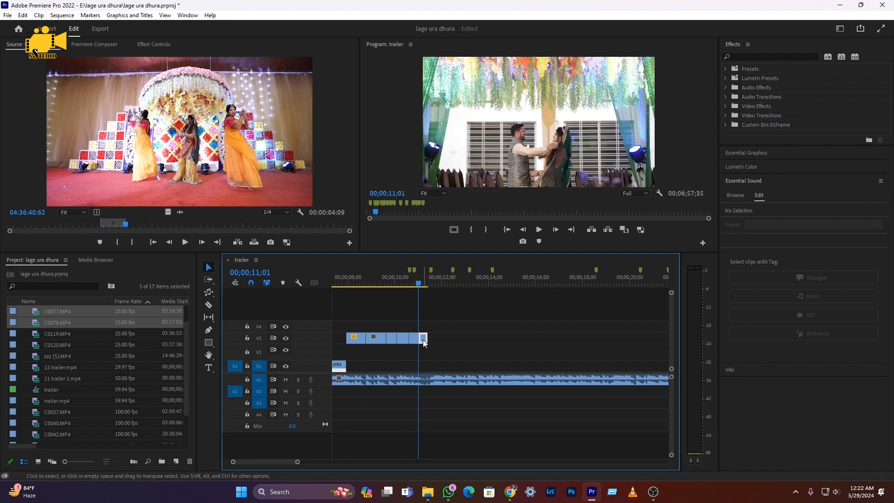
right_click(423, 339)
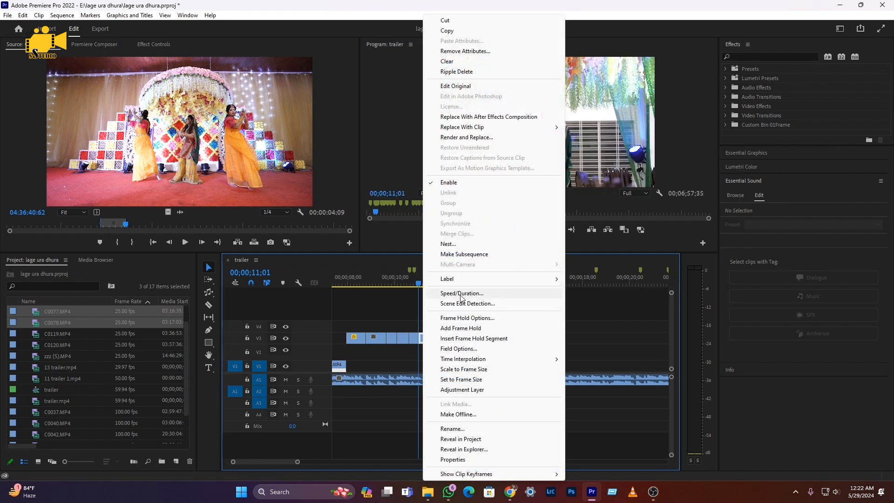
click(462, 295)
click(401, 243)
click(427, 292)
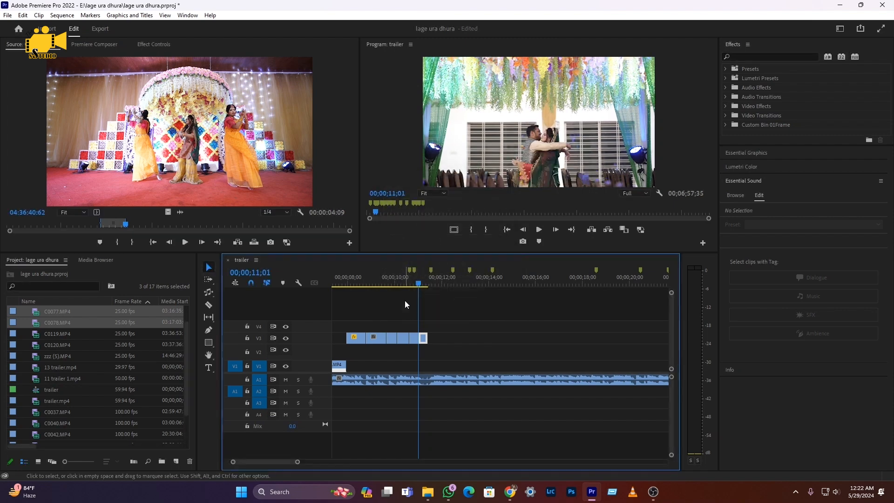
- Play the reversed C0078.MP4 piece and extend its end to the song marker at about 00;00;13
click(405, 283)
key(space)
key(space)
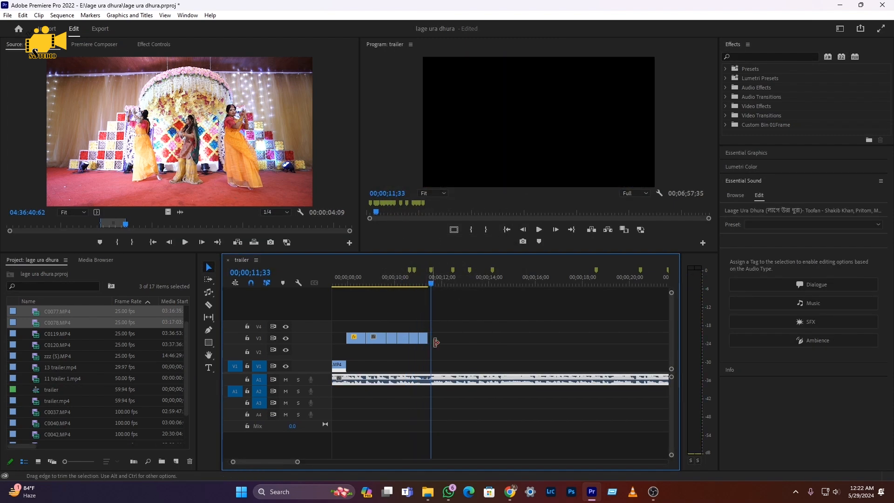
drag(436, 342, 468, 342)
- Cut the reversed C0078.MP4 piece at the song marker near 00;00;11;31 and delete the remainder
click(416, 285)
key(space)
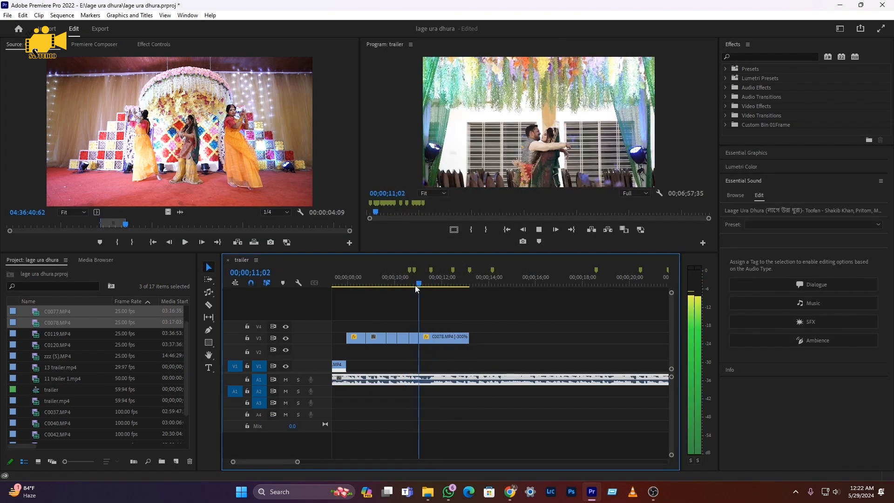
click(404, 281)
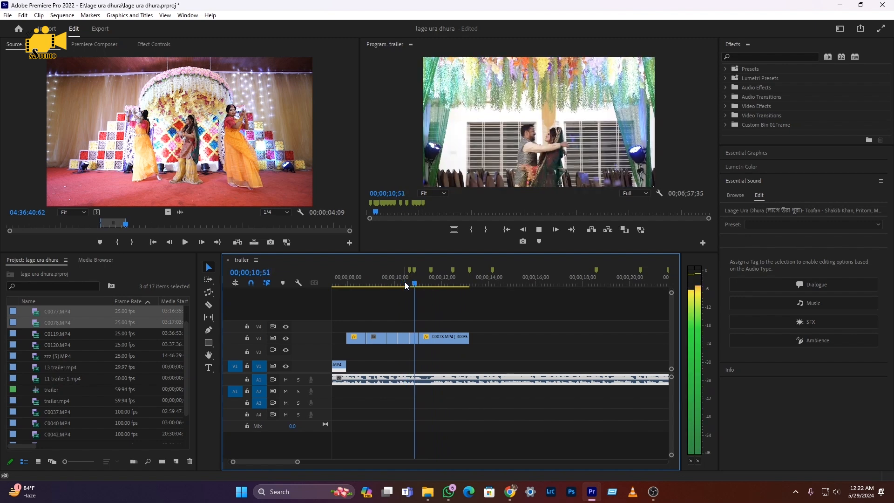
key(space)
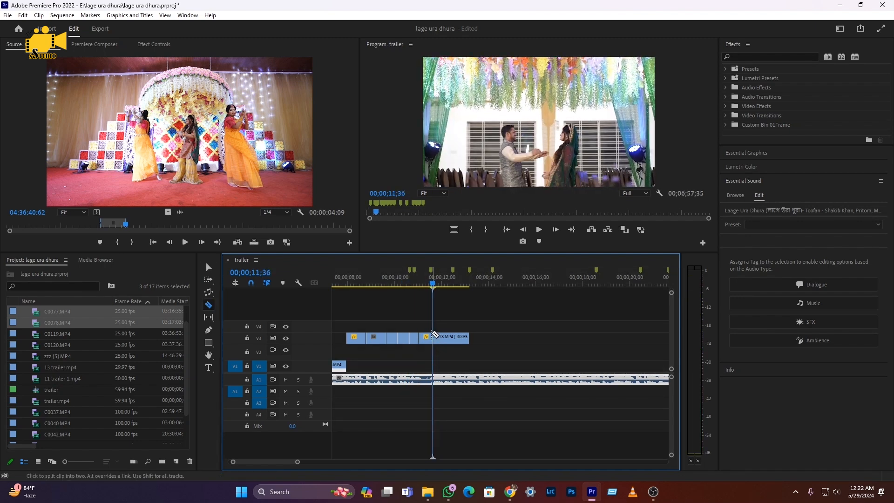
click(433, 336)
key(v)
click(450, 337)
key(Delete)
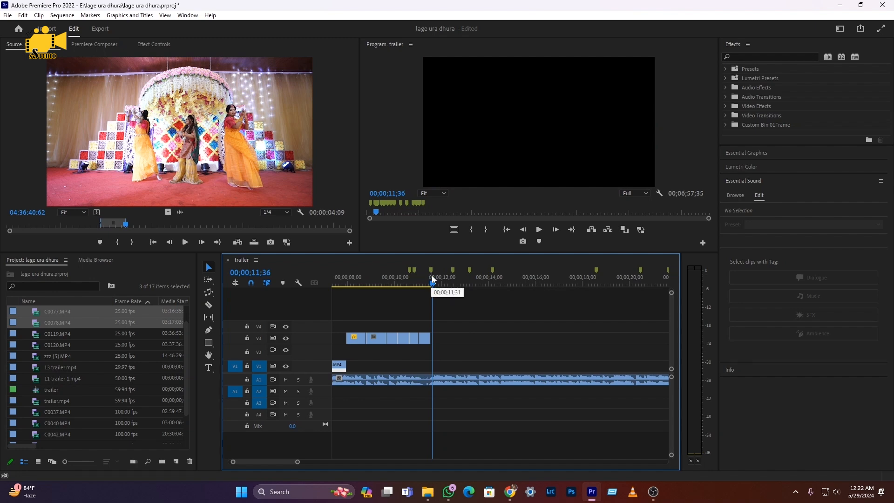
click(432, 278)
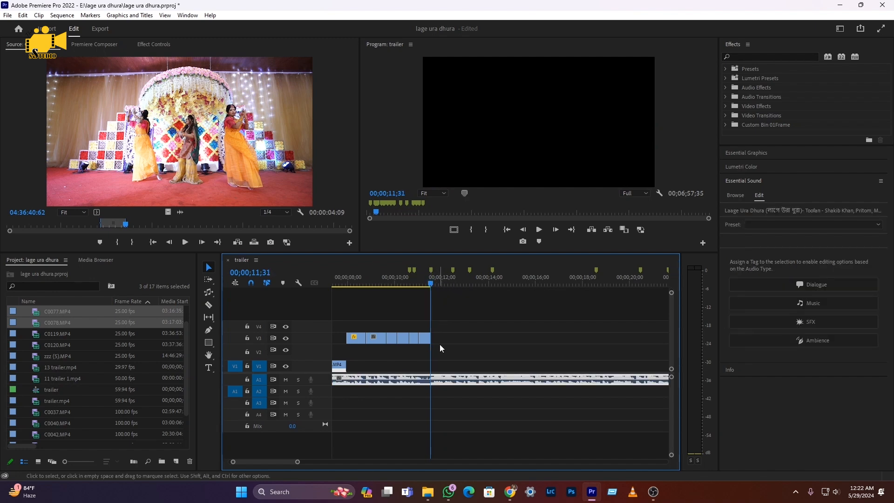
- Play the trailer sequence from the beginning to review the edit so far
scroll(440, 345, down, 6)
drag(377, 284, 277, 280)
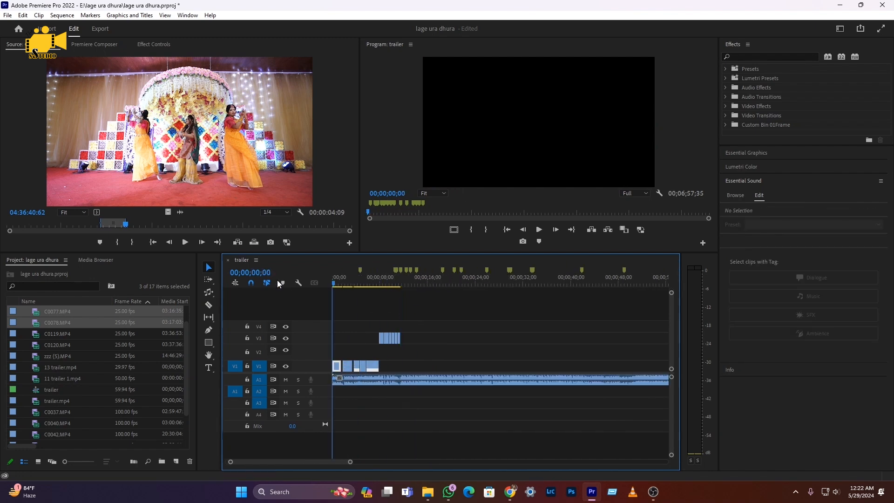
key(space)
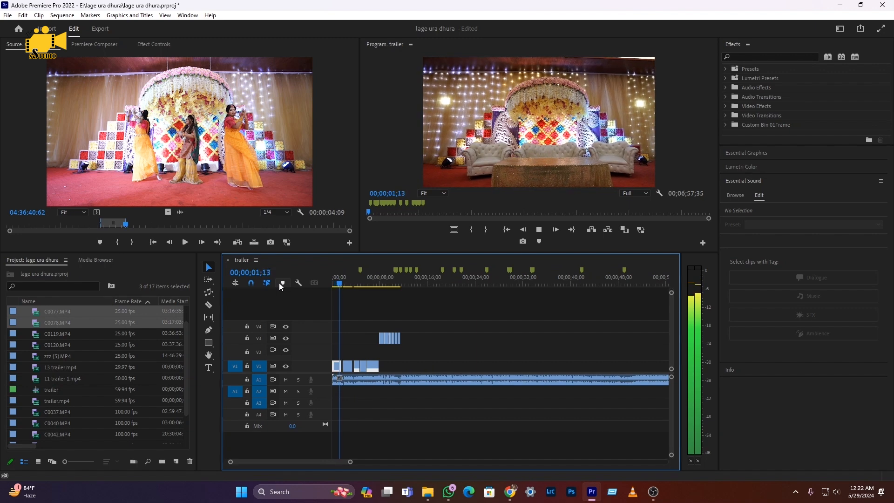
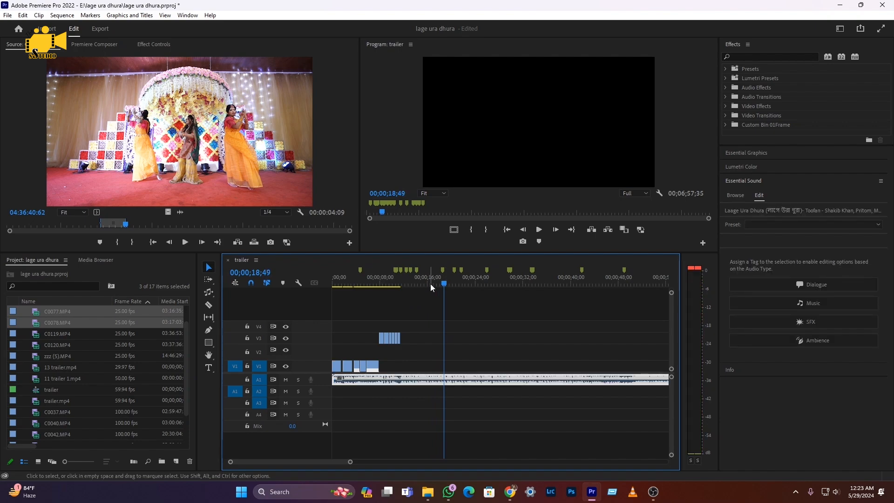
- Switch to File Explorer, preview zzz (13).MP4 and zzz (14).MP4, and add zzz (14).MP4 to track V2 at about 00;00;29;41
click(433, 468)
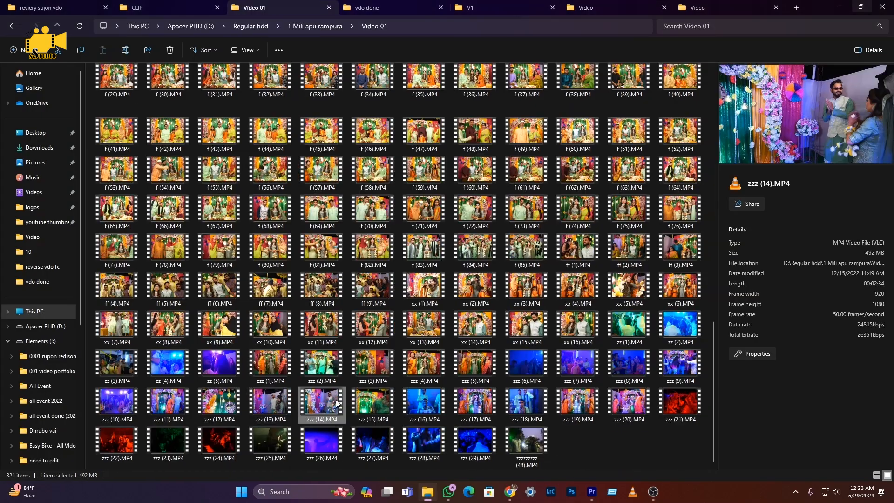
click(269, 408)
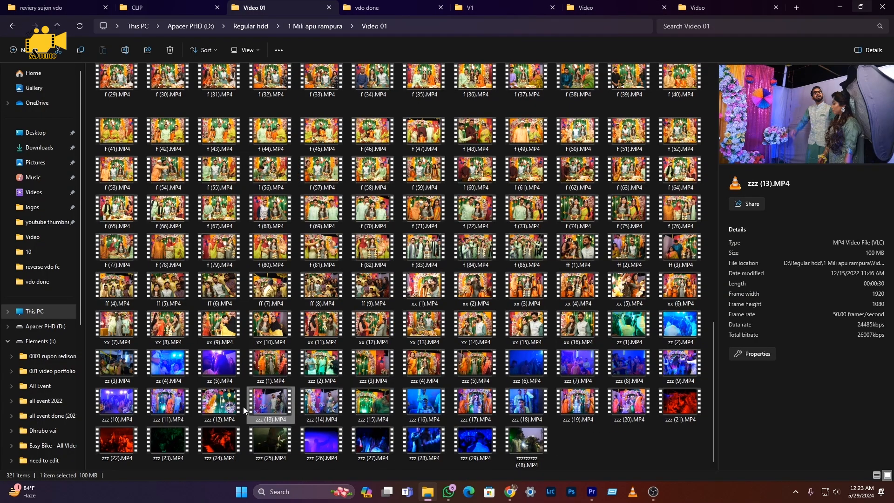
click(320, 403)
drag(515, 488, 373, 350)
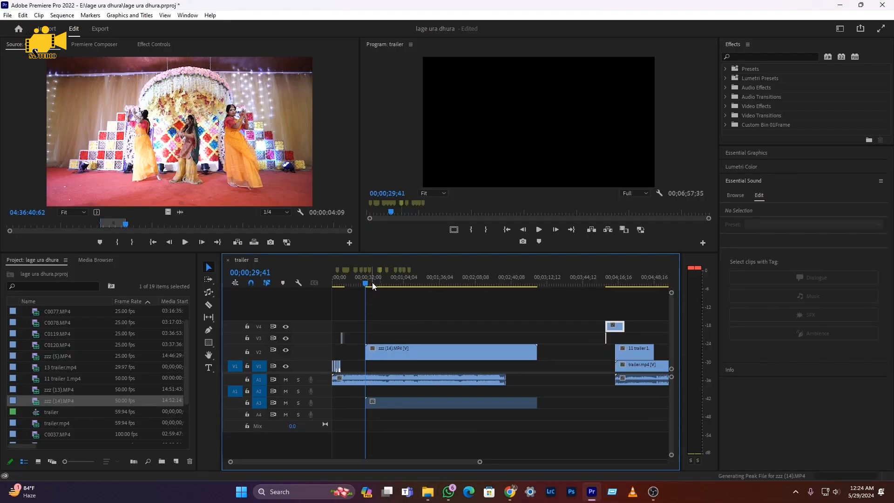
- Cut zzz (14).MP4 at 00;01;27;05 and delete the part before the cut
mouse_move(372, 282)
mouse_down()
mouse_move(454, 298)
mouse_move(409, 297)
mouse_move(429, 299)
mouse_up()
key(c)
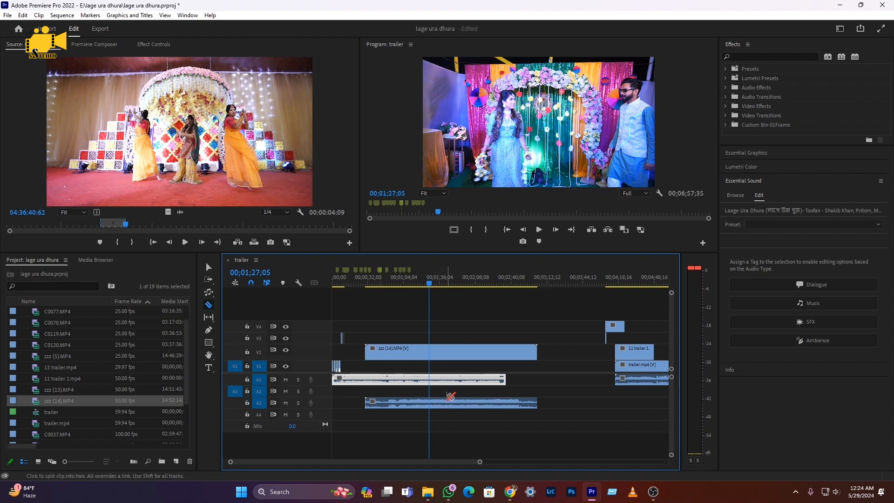
click(429, 354)
key(v)
click(398, 351)
key(Delete)
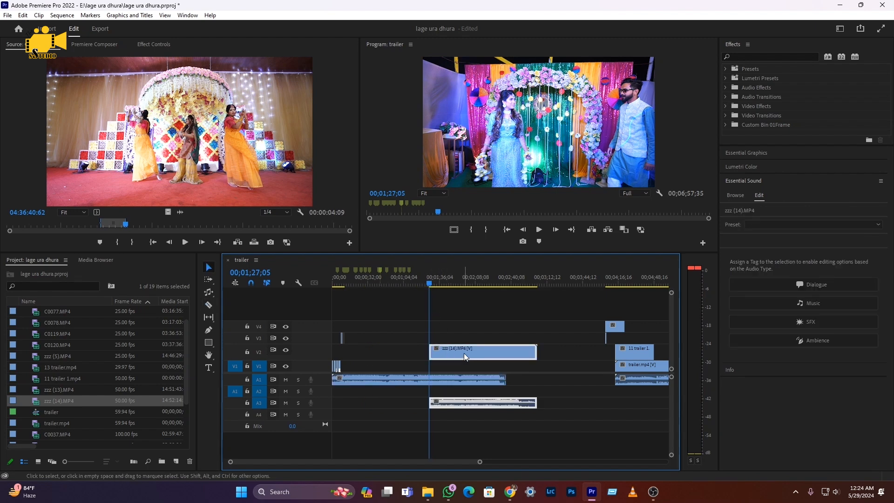
- Unlink and delete the audio of zzz (14).MP4 and place its video right after the reversed C0078.MP4 piece
right_click(463, 353)
click(495, 169)
click(466, 401)
key(Delete)
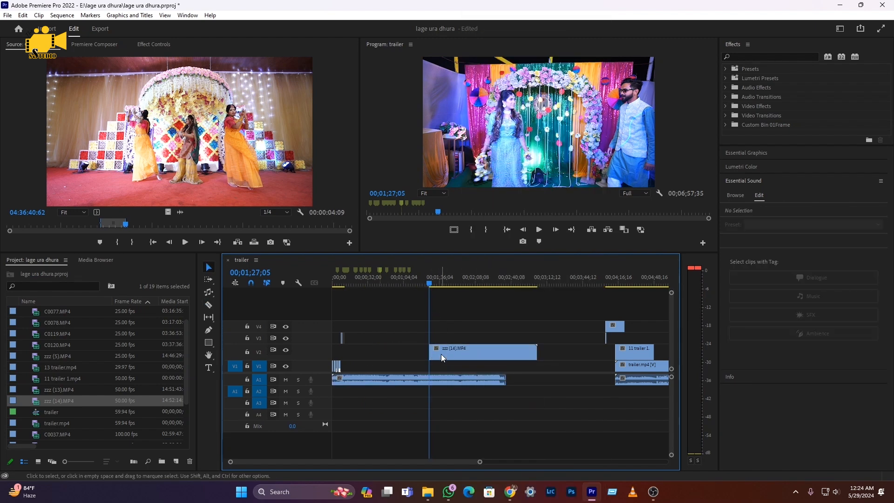
drag(440, 354, 356, 350)
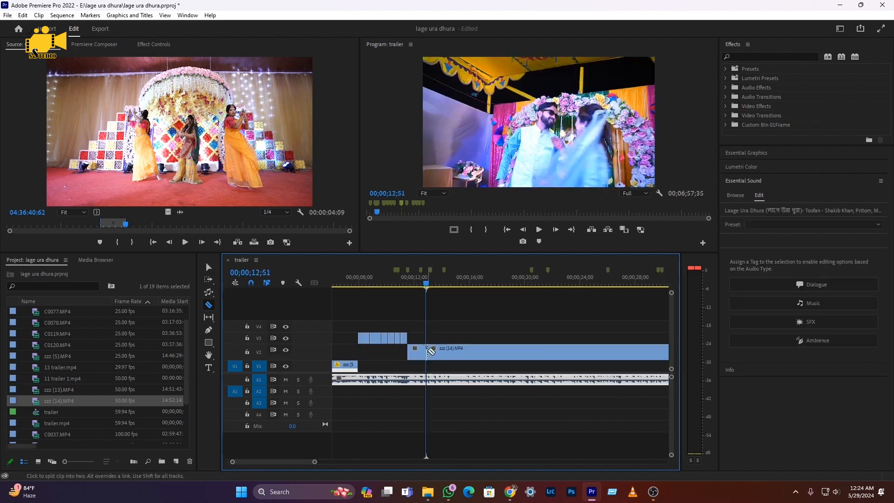
- Cut zzz (14).MP4 at about 00;00;55;03, delete the earlier footage, and move the remainder to the end of the V3 clips
drag(425, 284, 568, 303)
scroll(462, 363, down, 3)
scroll(462, 360, down, 2)
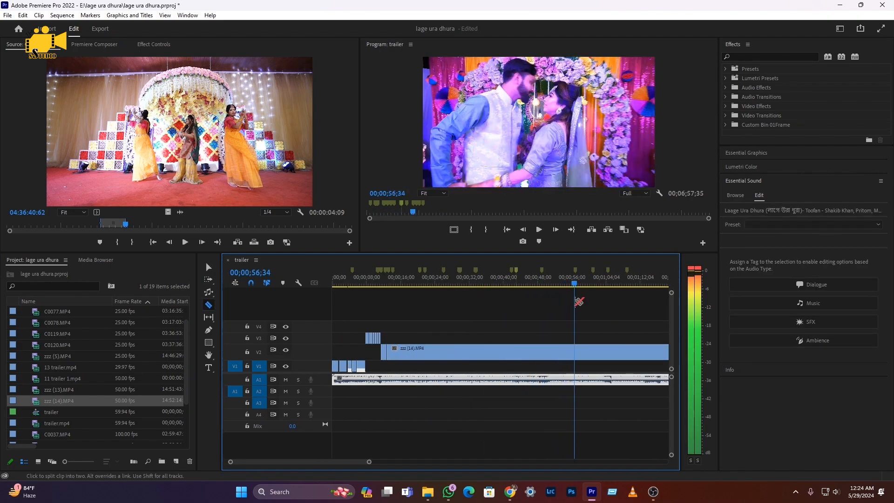
click(573, 356)
key(v)
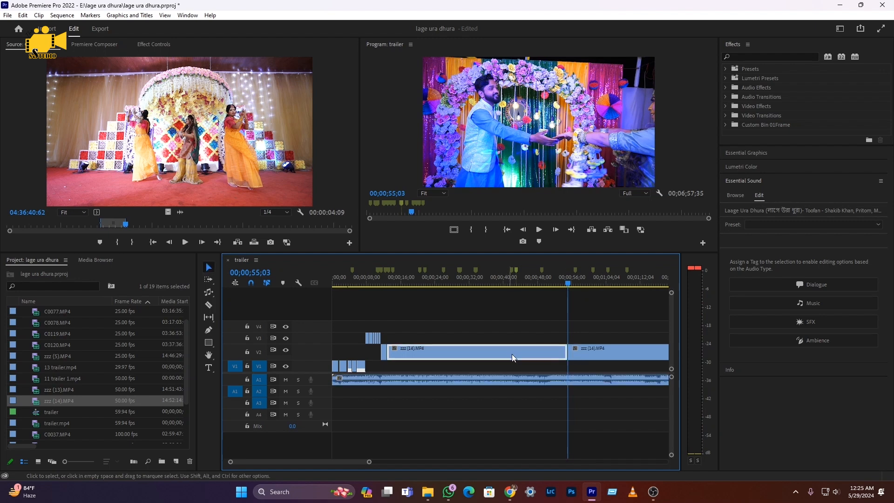
drag(592, 354, 406, 358)
- Play the join from the short C0078.MP4 pieces into zzz (14).MP4 several times, checking it against the beat
click(379, 284)
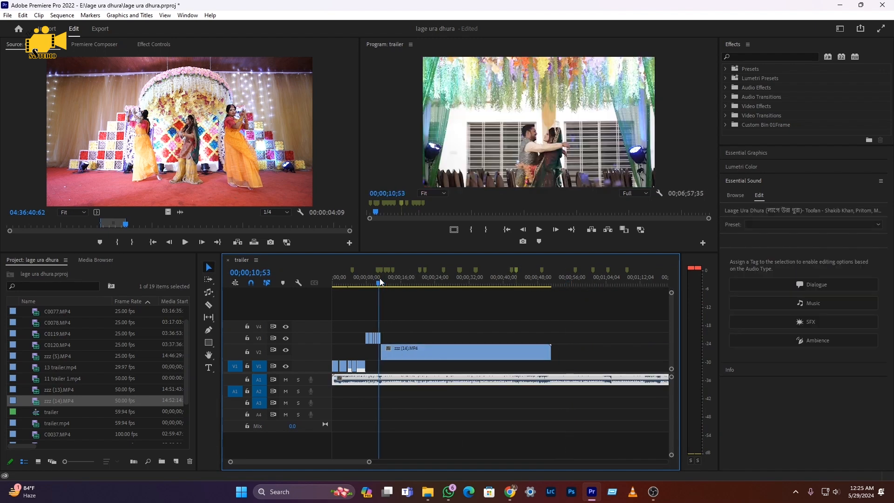
key(space)
scroll(389, 358, up, 3)
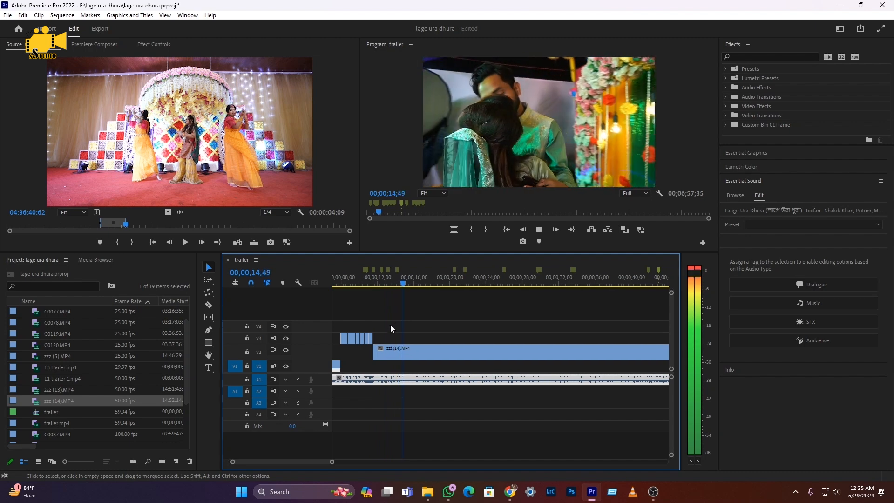
click(374, 283)
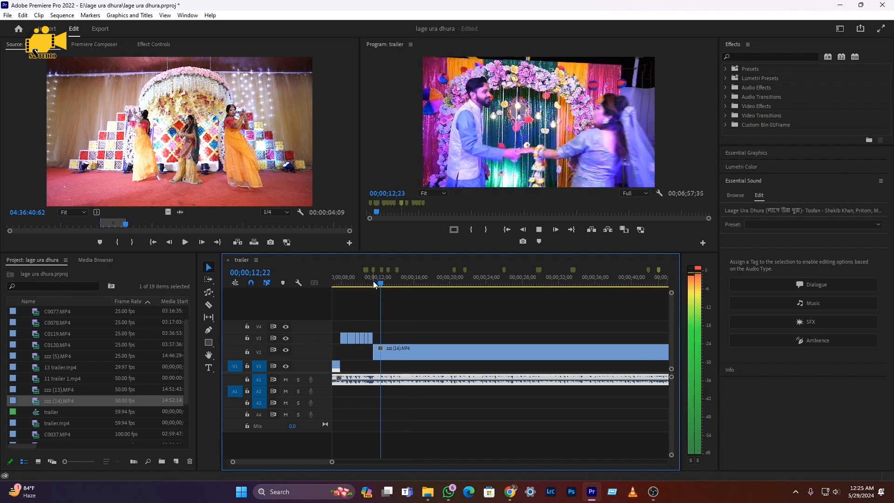
click(373, 281)
key(space)
scroll(376, 289, up, 3)
scroll(378, 343, up, 3)
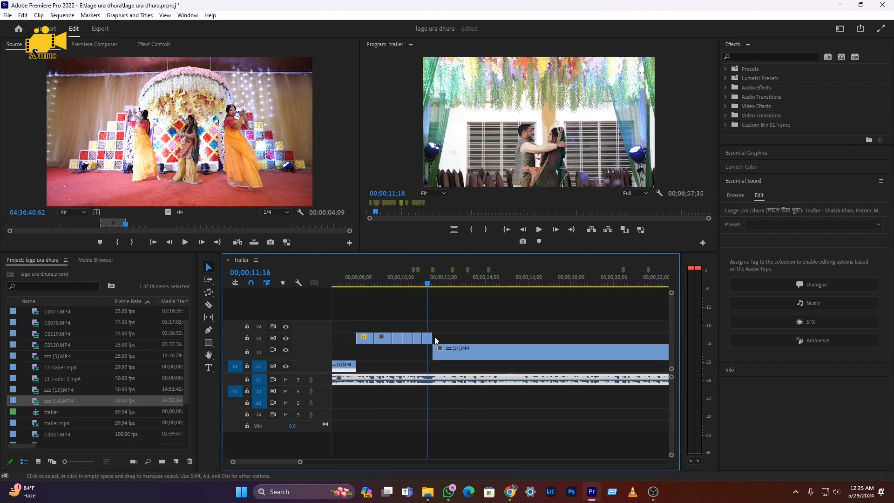
click(413, 279)
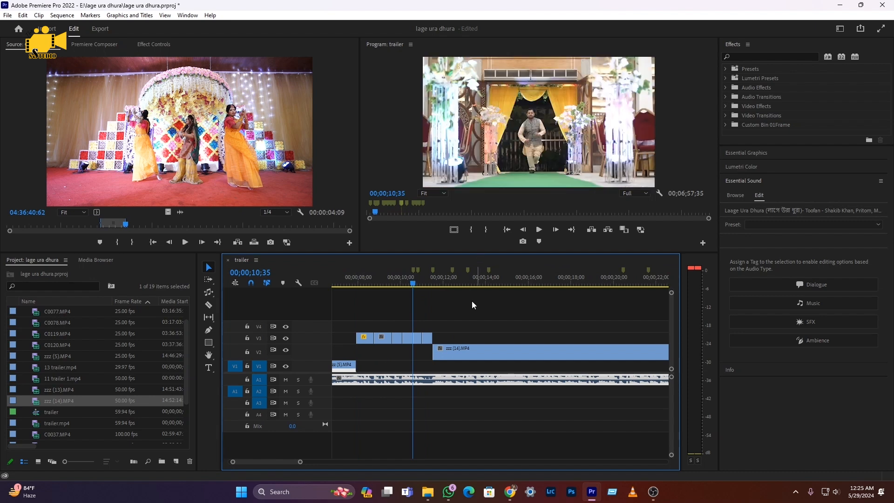
key(space)
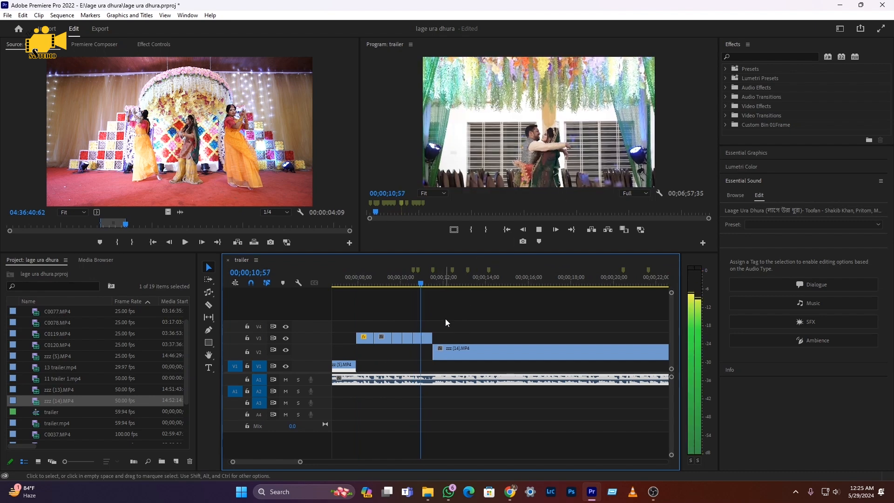
key(space)
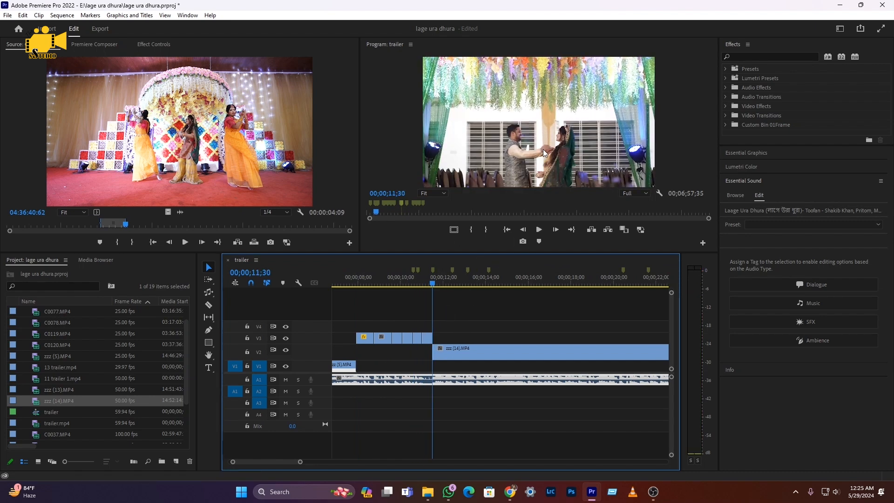
key(space)
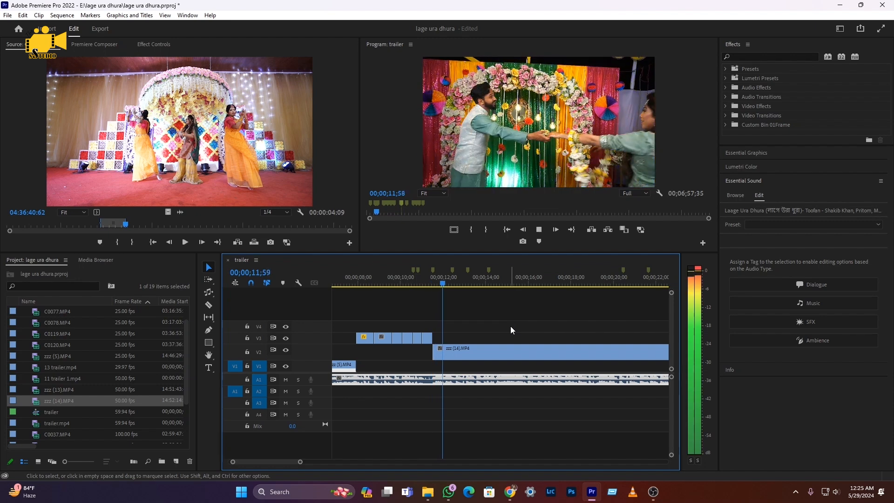
key(space)
- Trim the opening of zzz (14).MP4 so a later moment of the couple's dance starts at the song marker
key(c)
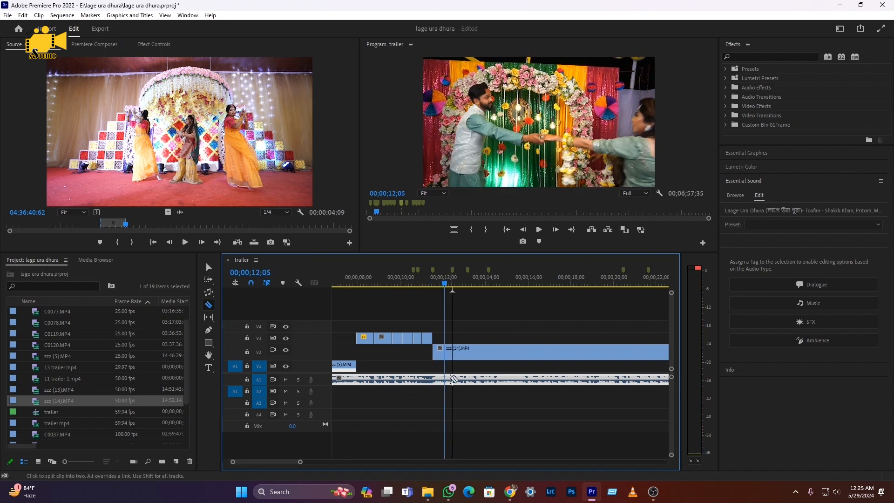
key(v)
key(ctrl+s)
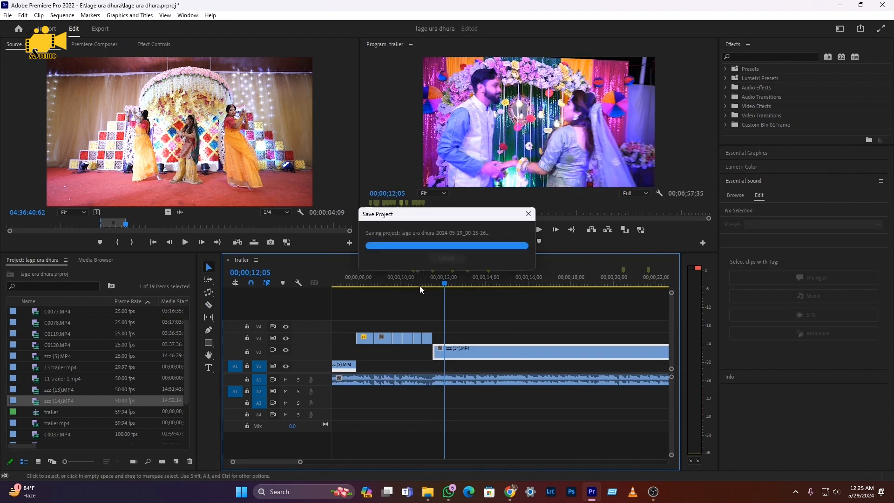
- Play into zzz (14).MP4, cut it on the beat at 00;00;12;49, and remove the remainder
click(420, 286)
key(space)
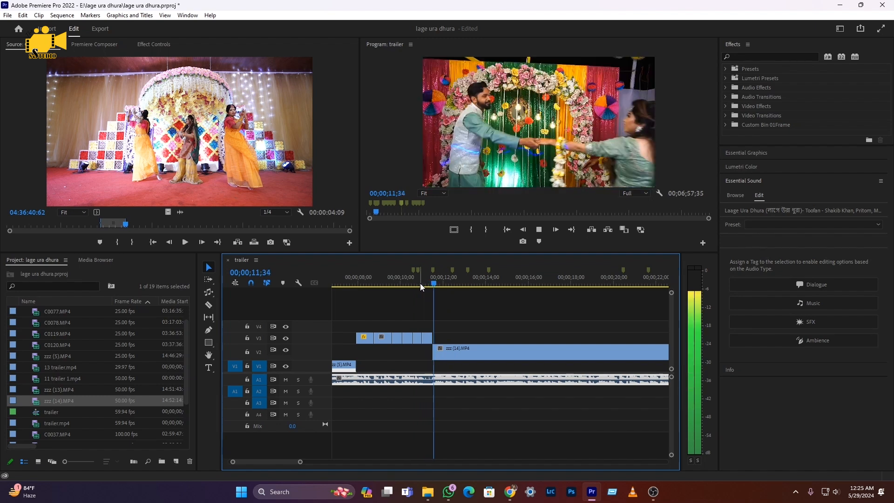
key(space)
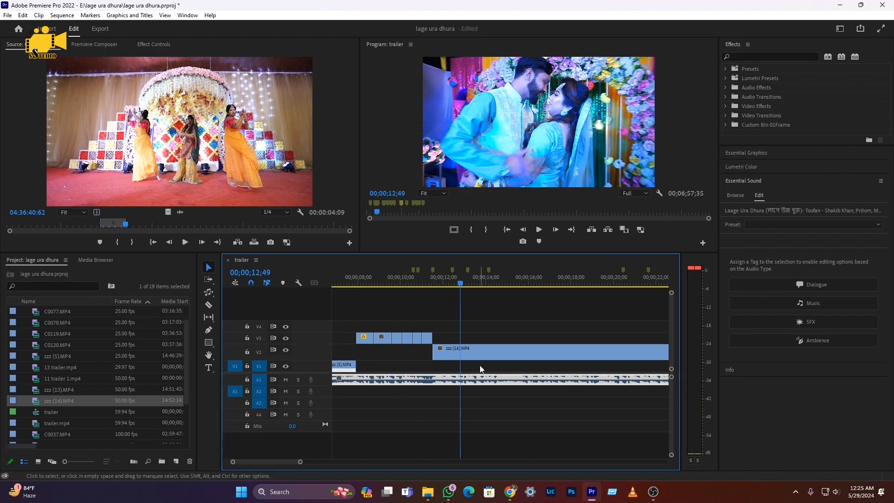
key(c)
click(460, 350)
key(v)
click(507, 351)
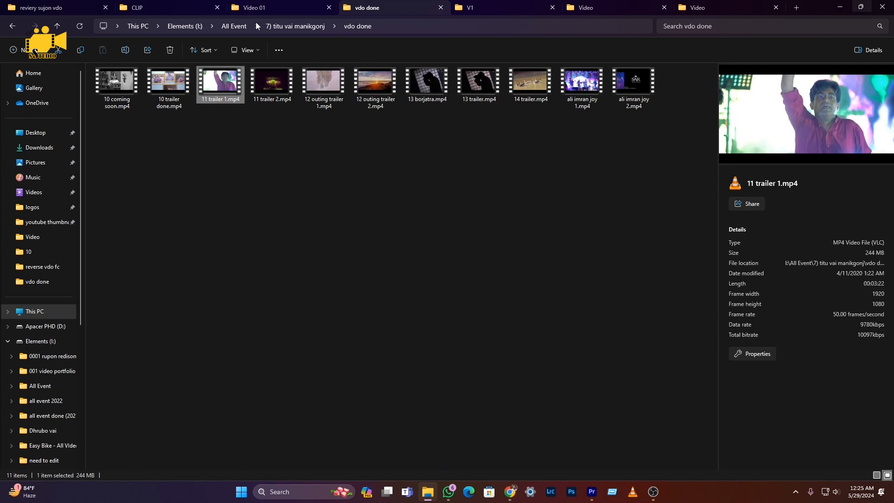
- Switch to the Video 01 folder in File Explorer and add d (9).MP4 to track V2 after the zzz (14).MP4 clip
click(255, 8)
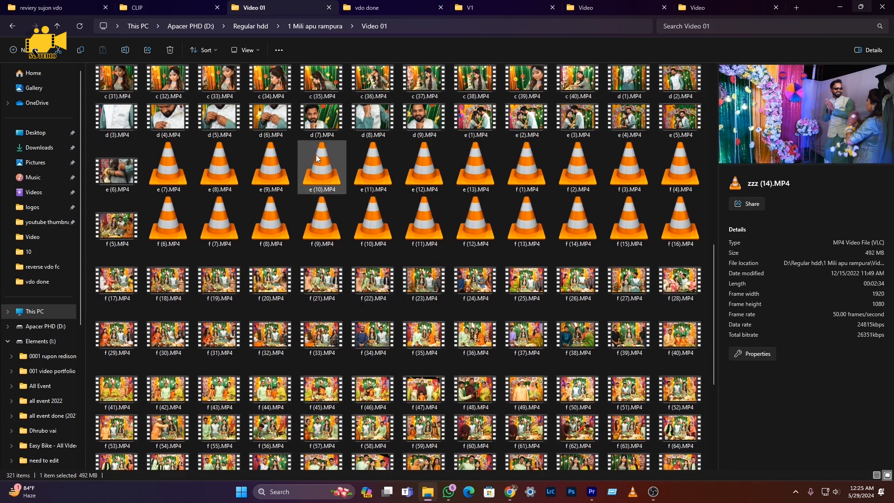
click(420, 125)
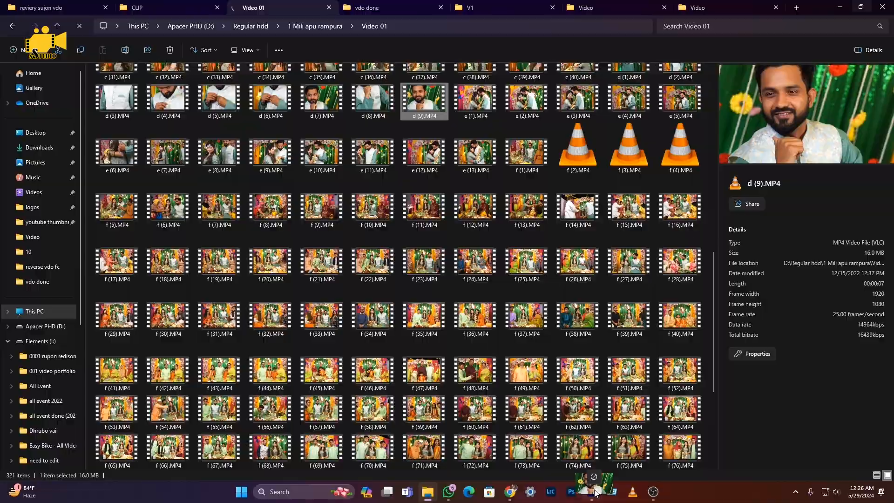
click(593, 493)
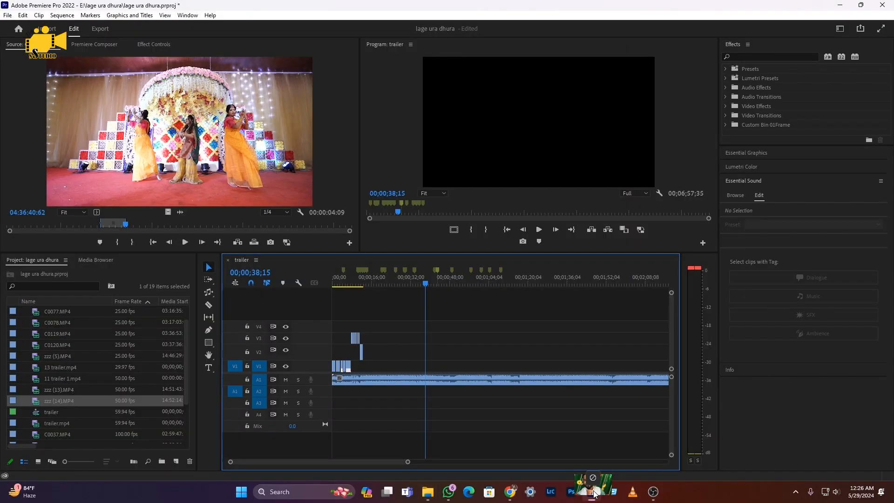
drag(594, 492, 384, 353)
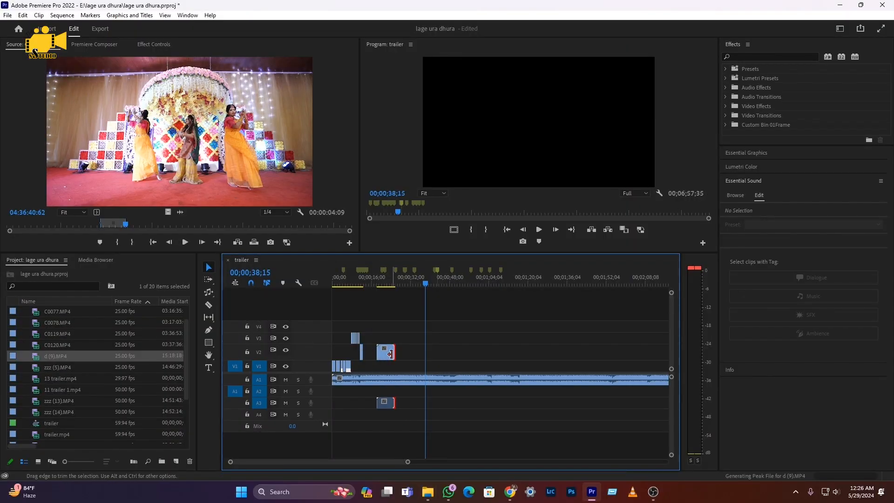
- Unlink and delete the audio of d (9).MP4 and move its video directly against the end of zzz (14).MP4
right_click(388, 357)
click(422, 169)
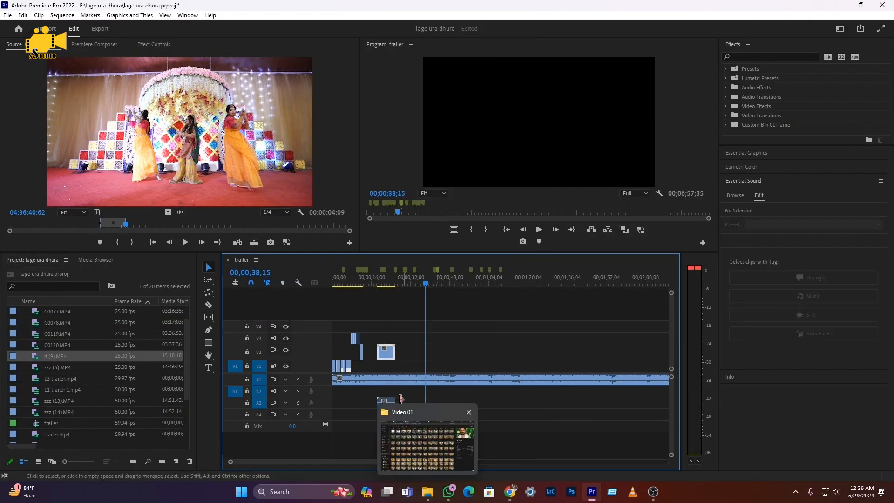
drag(387, 356, 374, 357)
scroll(367, 359, up, 4)
scroll(372, 362, up, 3)
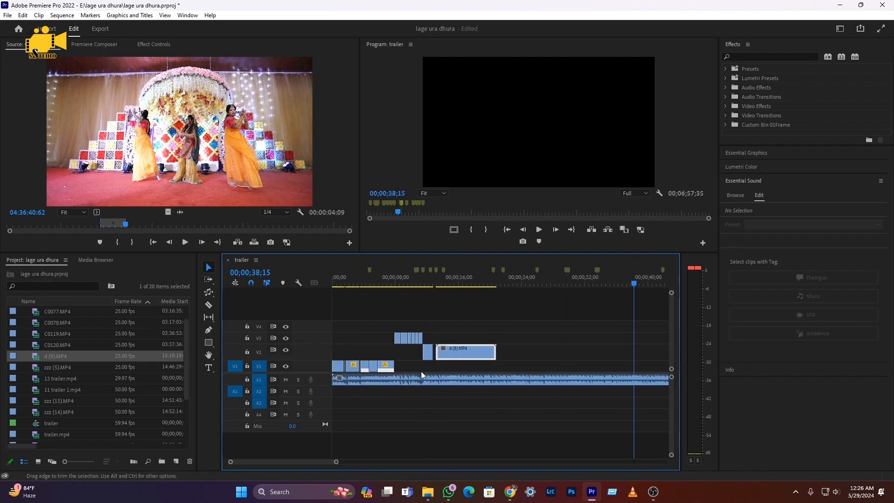
drag(447, 355, 443, 356)
- Play the join from zzz (14).MP4 into d (9).MP4 to check its timing
click(427, 279)
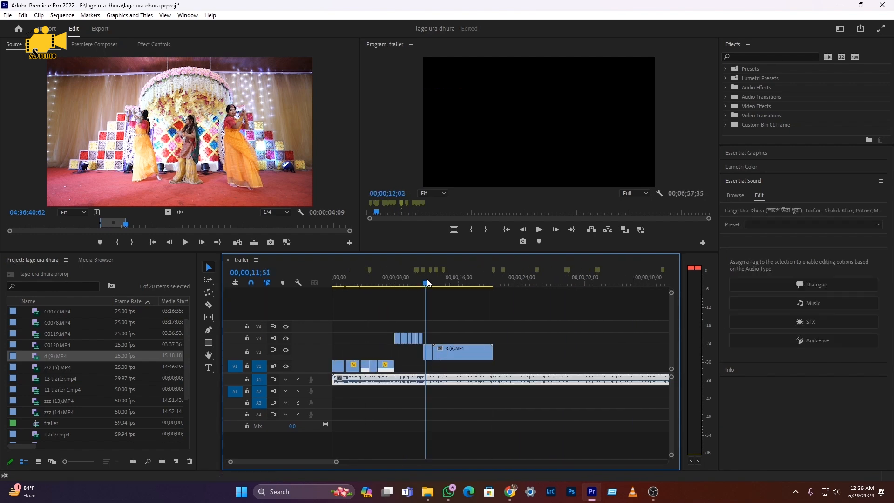
scroll(428, 371, up, 2)
key(space)
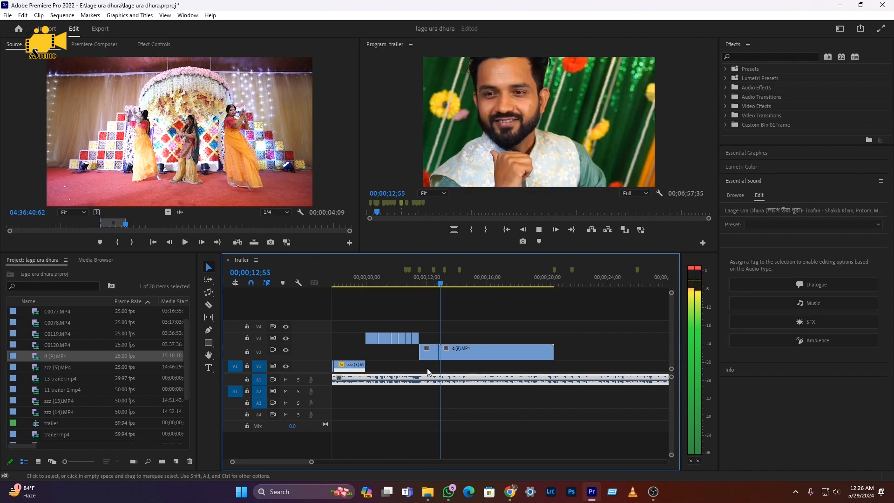
click(435, 278)
mouse_move(466, 356)
mouse_down()
mouse_move(487, 356)
mouse_move(455, 357)
mouse_up()
- Play d (9).MP4 from its start, cut it on the beat at 00;00;13;34, and remove the remainder
click(434, 278)
key(space)
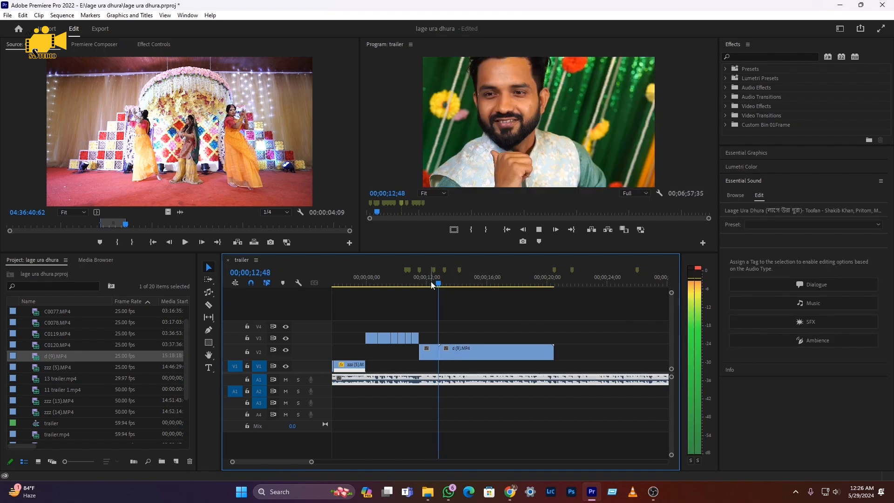
key(space)
key(c)
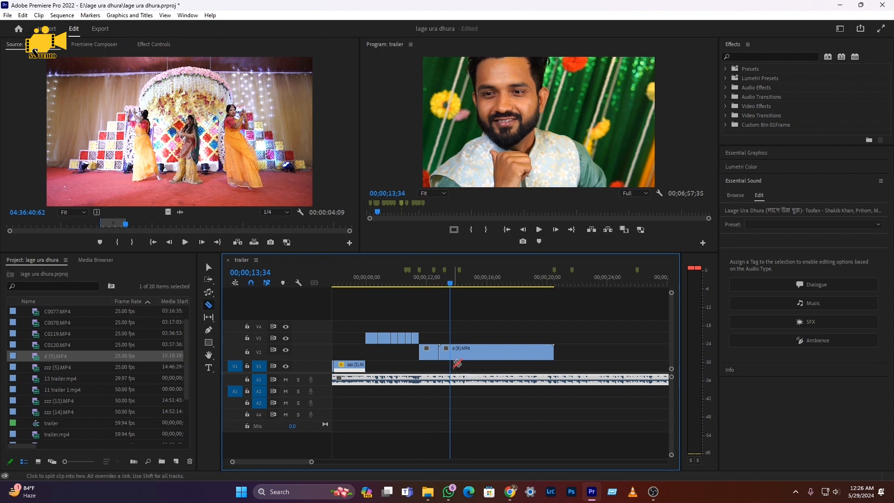
click(449, 352)
key(v)
click(480, 353)
key(Delete)
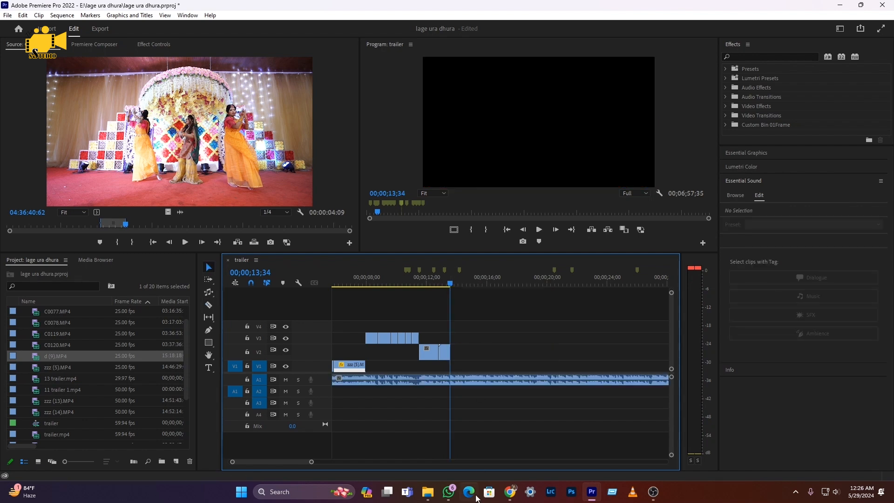
- Switch to the Video 01 folder in File Explorer and add c (24).MP4 to track V2 after d (9).MP4
click(428, 492)
scroll(451, 182, up, 5)
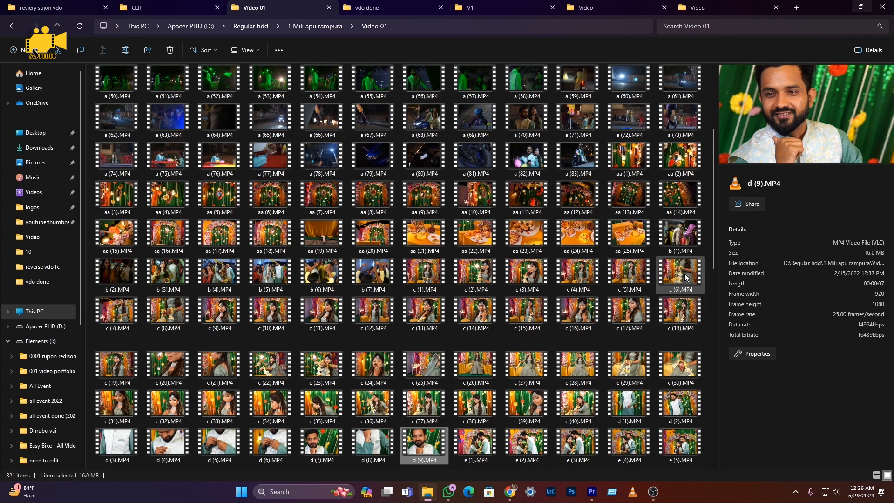
click(632, 282)
click(374, 371)
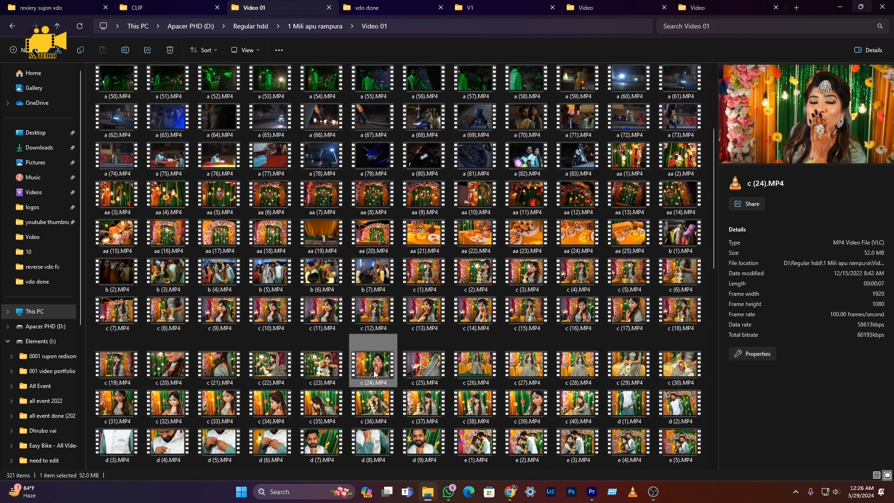
drag(590, 501, 471, 357)
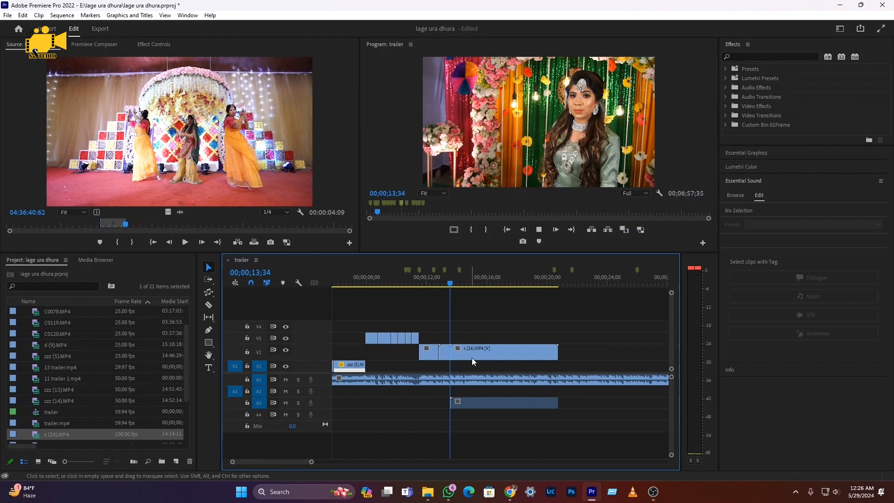
- Cut c (24).MP4 at 00;00;16;26 and move the later part over its opening, starting at the end of d (9).MP4
key(space)
mouse_move(471, 284)
mouse_down()
mouse_move(521, 294)
mouse_move(493, 297)
mouse_up()
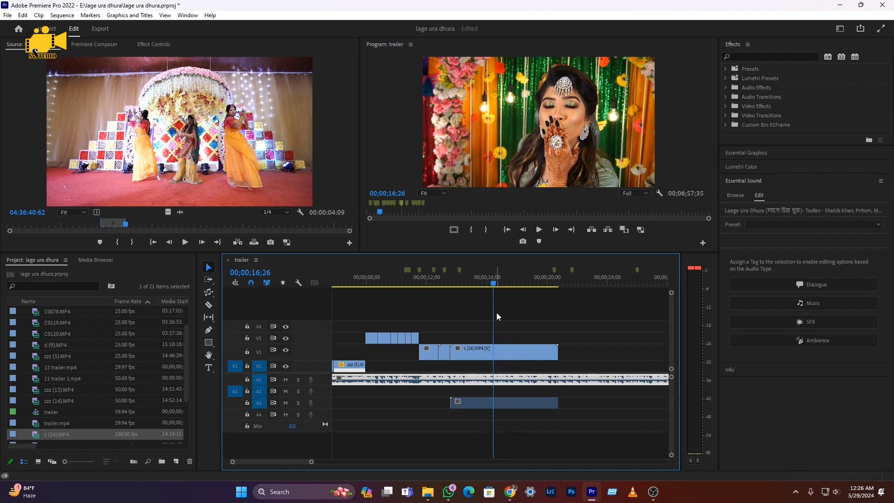
key(ctrl+shift+x)
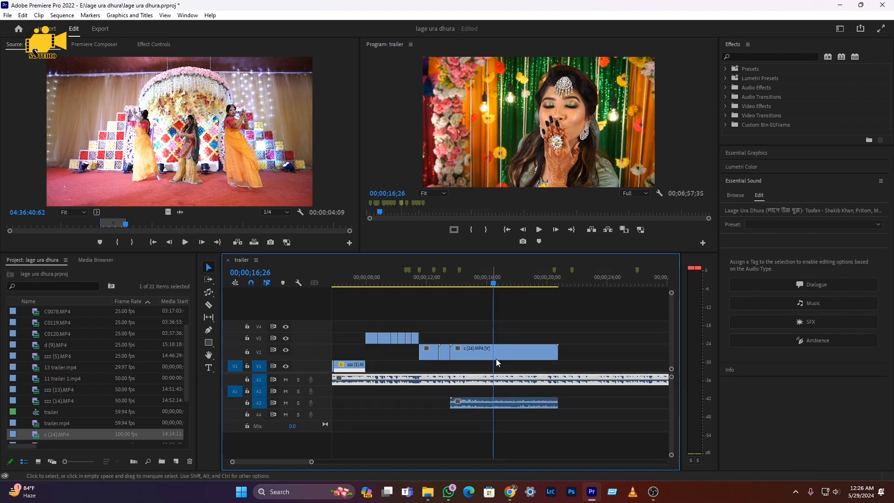
key(c)
click(494, 355)
key(v)
drag(501, 356, 475, 351)
- Play the join from d (9).MP4 into c (24).MP4 and set the c (24).MP4 clip's speed to 40%
click(445, 283)
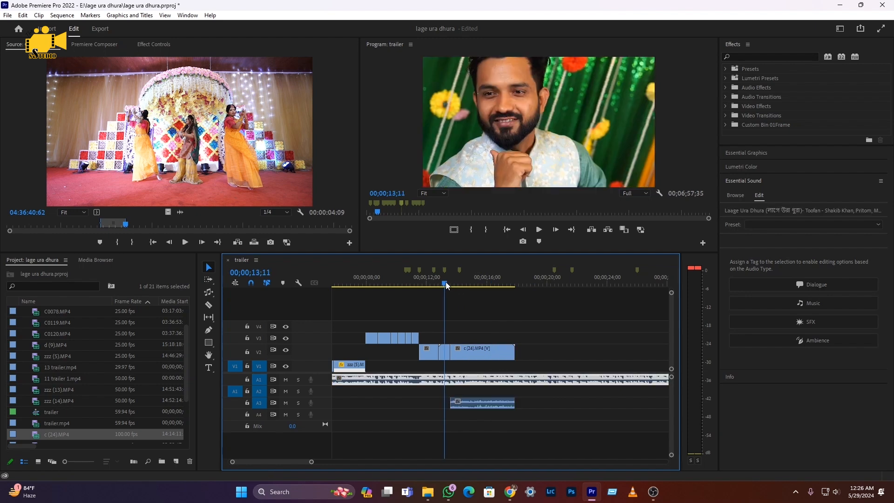
key(space)
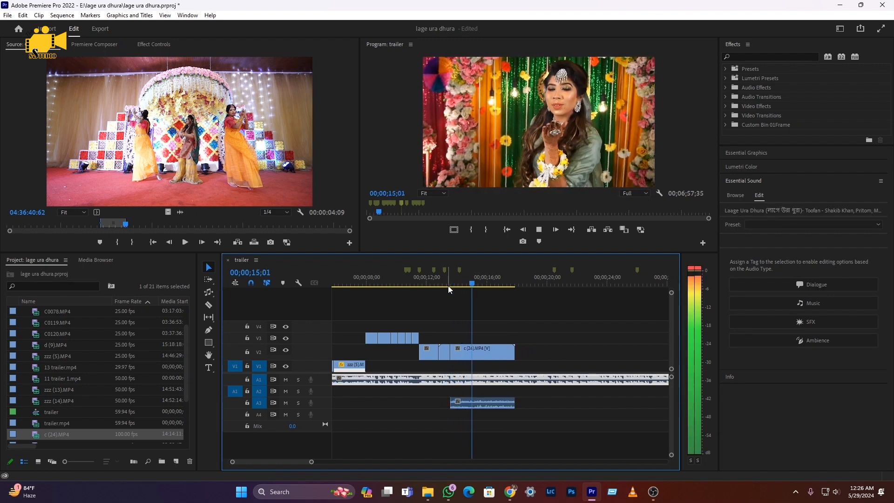
key(space)
click(468, 354)
right_click(468, 354)
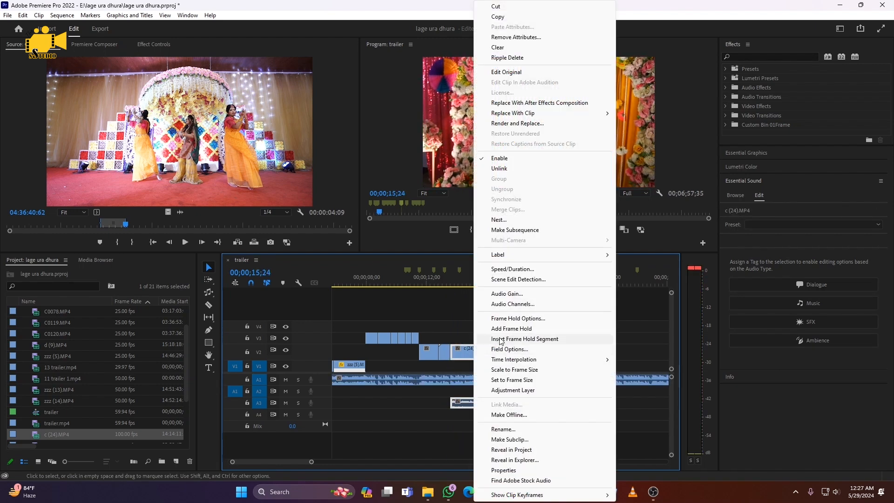
click(535, 268)
text(40)
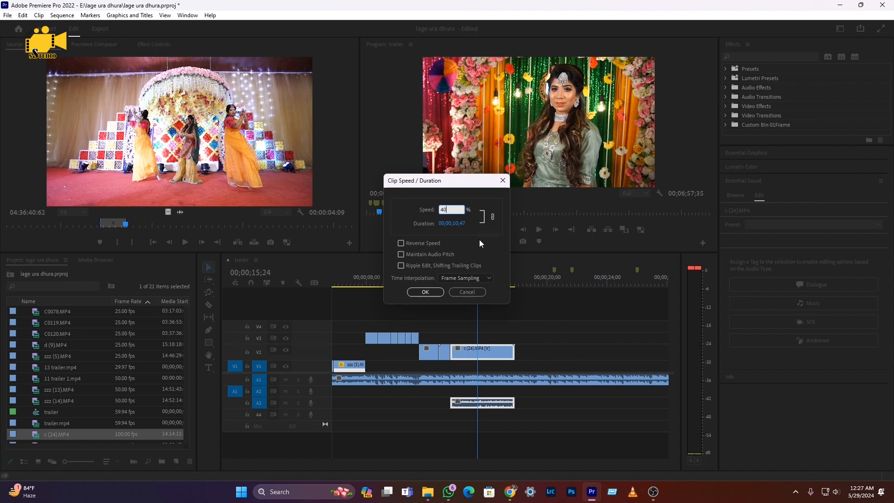
key(Return)
- Play the slowed c (24).MP4, cut it on the beat at 00;00;15;26, and remove the remainder
key(space)
key(=)
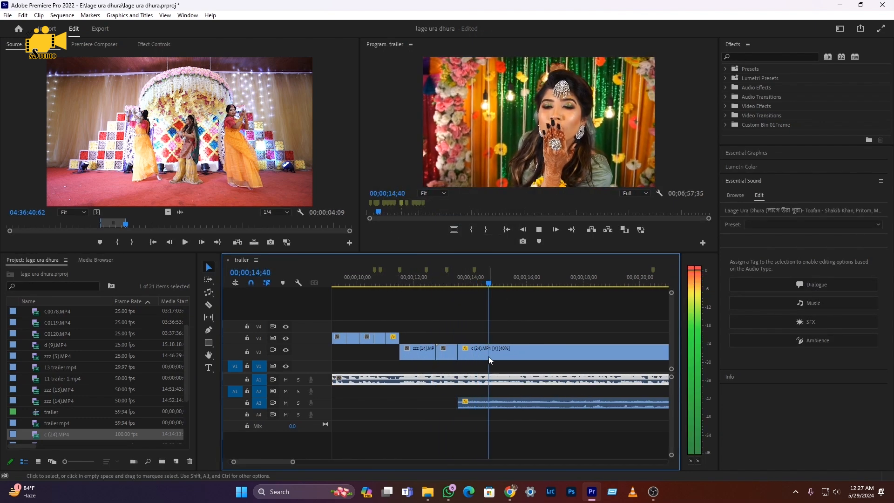
key(space)
key(c)
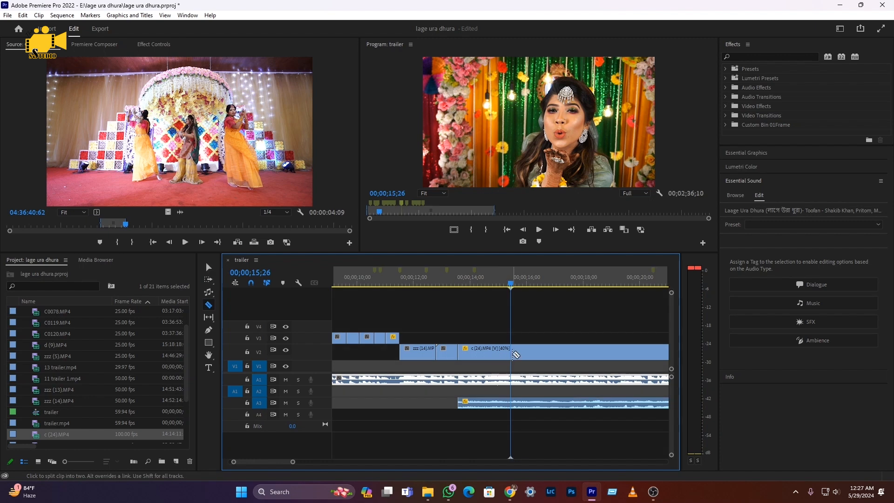
shift+click(514, 376)
key(v)
click(563, 354)
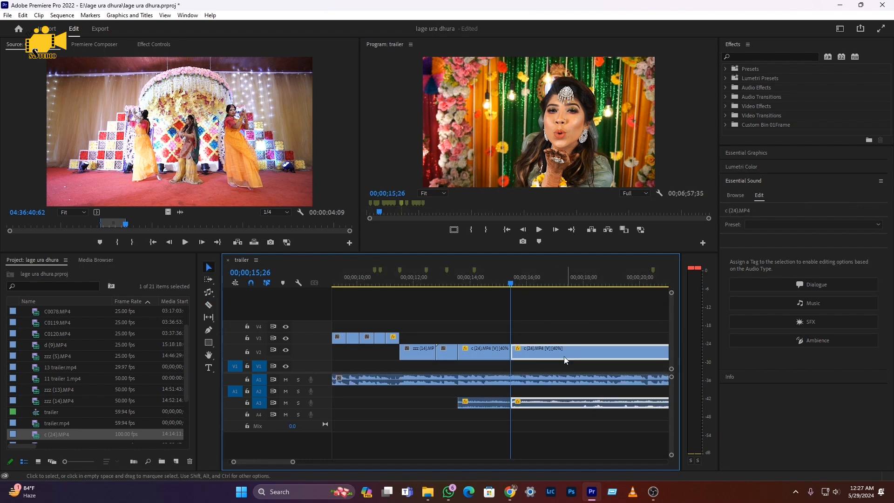
key(Delete)
- Review the c (24).MP4 ending and add d (7).MP4, f (3).MP4 and f (6).MP4 from drive F's Video folder to track V3 after it
click(433, 282)
key(space)
key(minus)
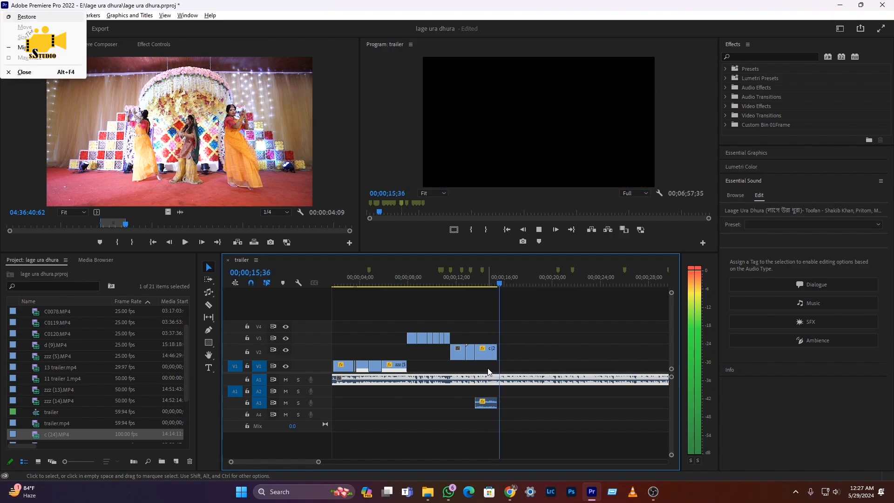
click(489, 284)
key(alt+Tab)
click(484, 13)
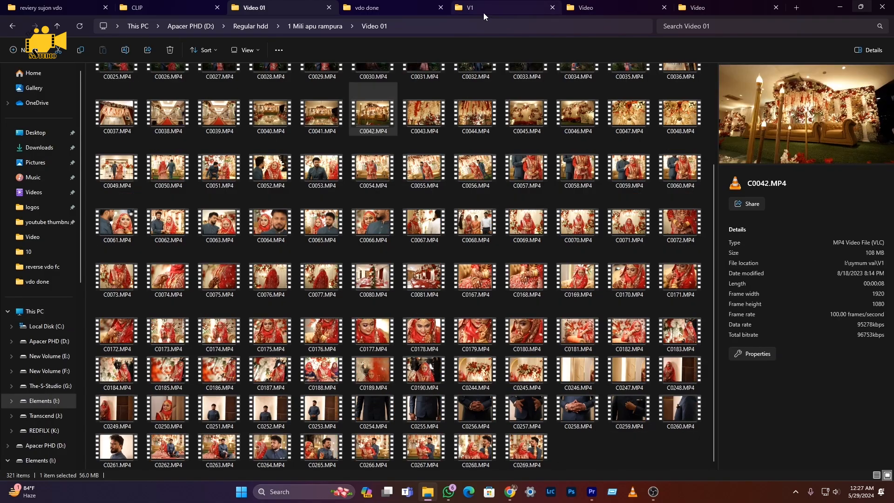
click(609, 12)
click(707, 8)
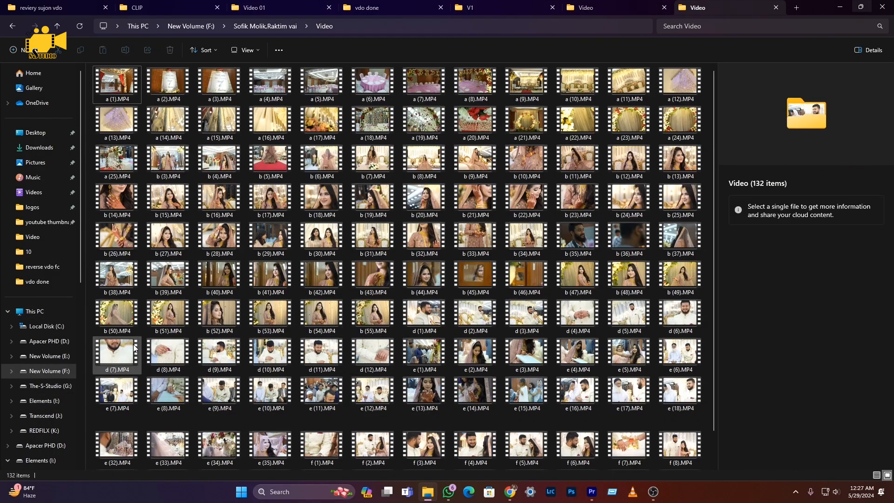
click(576, 440)
ctrl+click(430, 450)
ctrl+click(108, 355)
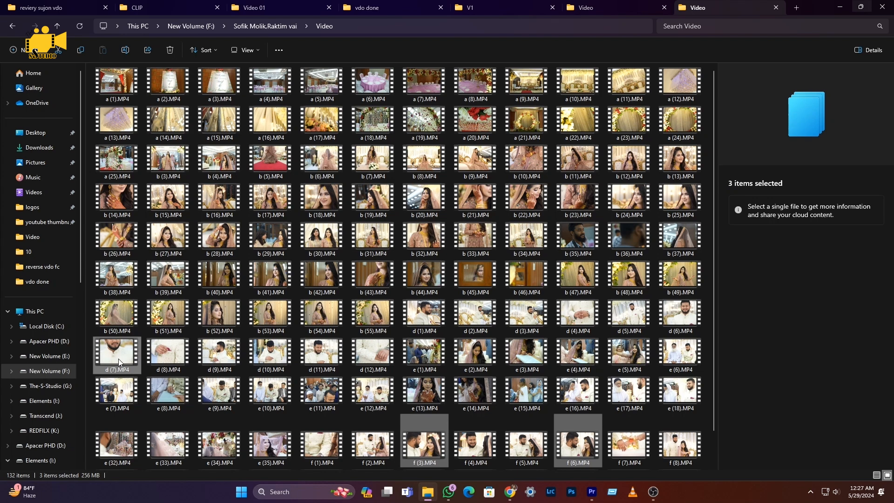
drag(118, 358, 496, 339)
key(minus)
key(minus)
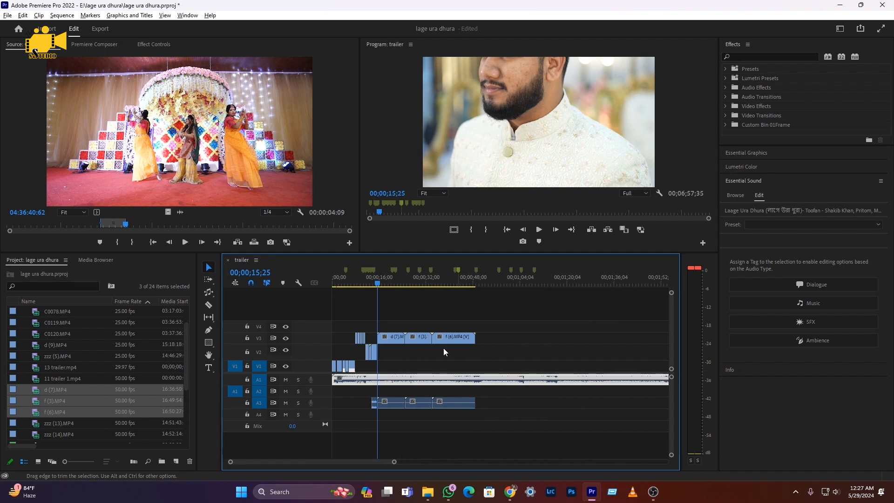
- Cut d (7).MP4 at 00;00;18;18 and move the later part over its opening, starting at the end of c (24).MP4
key(space)
key(equal)
key(equal)
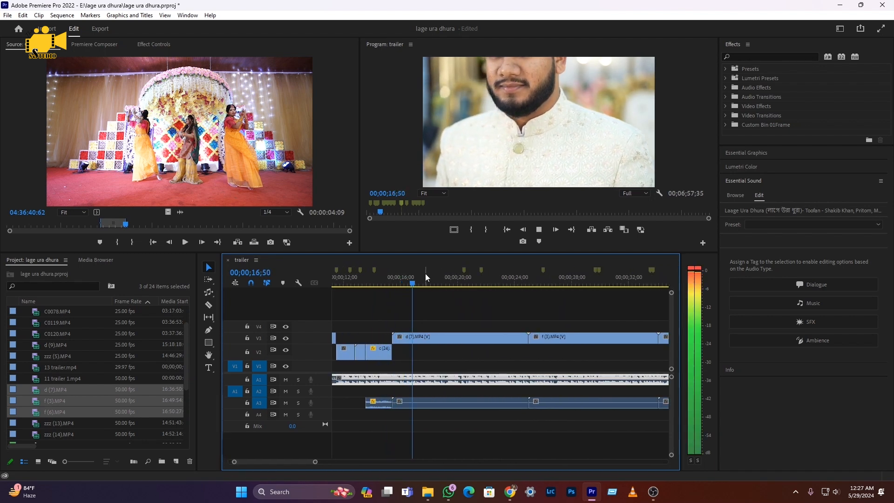
drag(425, 274, 434, 291)
key(c)
click(434, 337)
key(v)
click(405, 338)
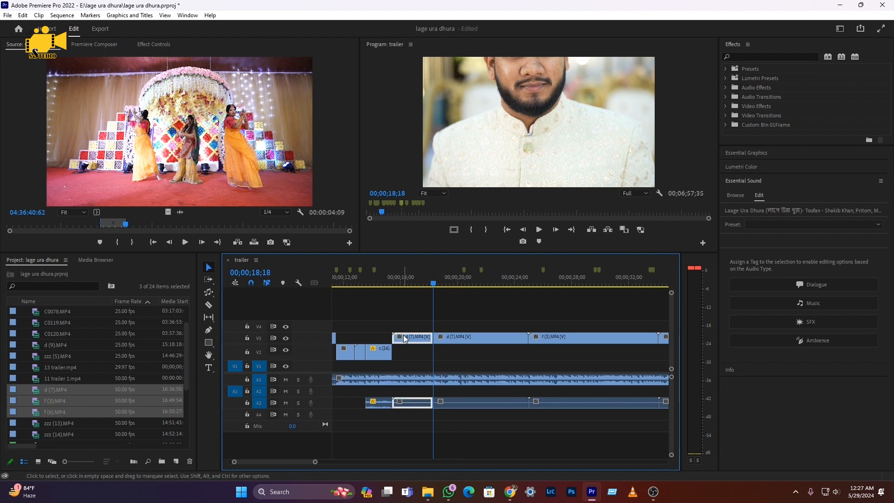
drag(453, 339, 412, 339)
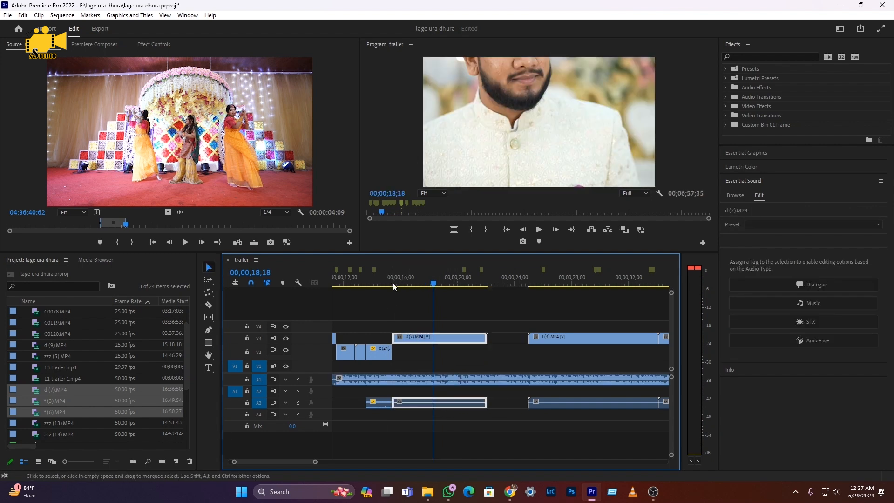
- Play d (7).MP4 from its start, cut it on the beat at 00;00;16;17, and remove the remainder
click(392, 276)
key(space)
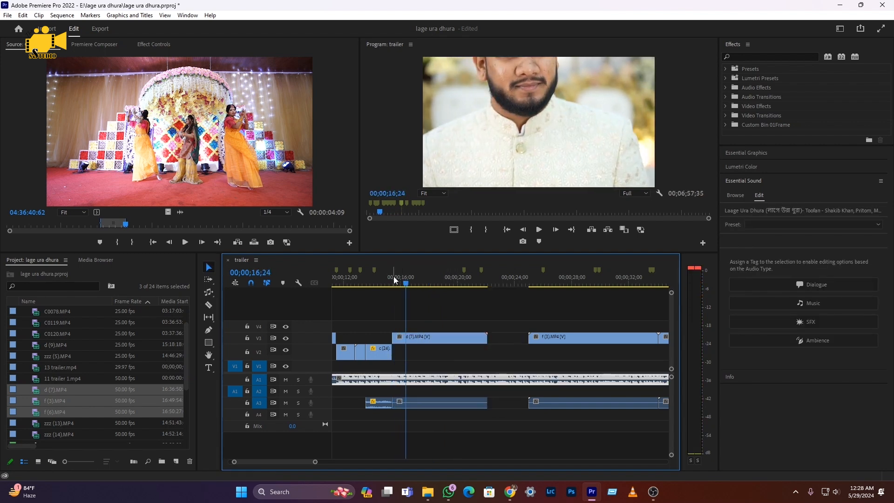
click(385, 277)
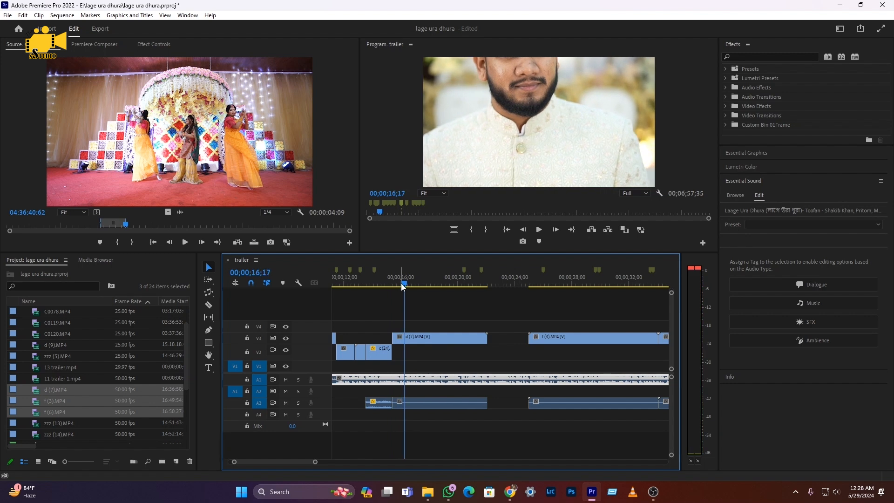
key(c)
click(404, 338)
key(v)
click(442, 336)
key(Delete)
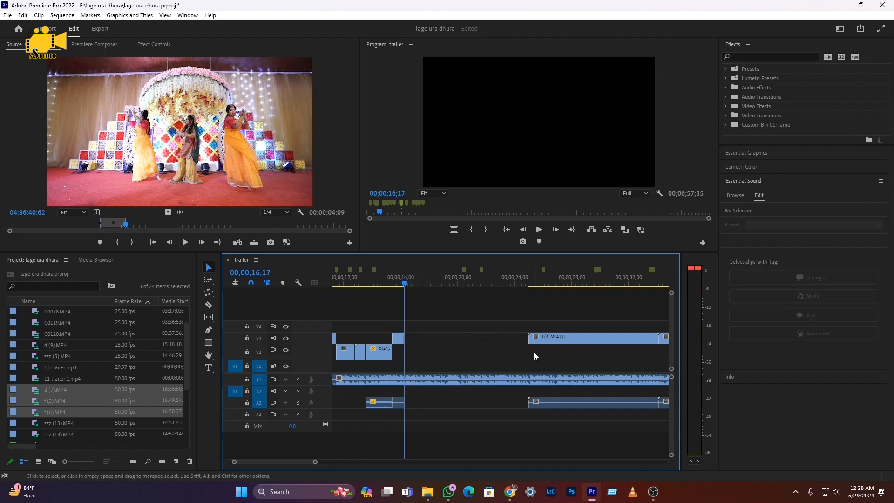
- Move f (3).MP4 against the end of d (7).MP4, cut it at 00;00;18;18, and shift the later part over its opening
drag(545, 338, 432, 339)
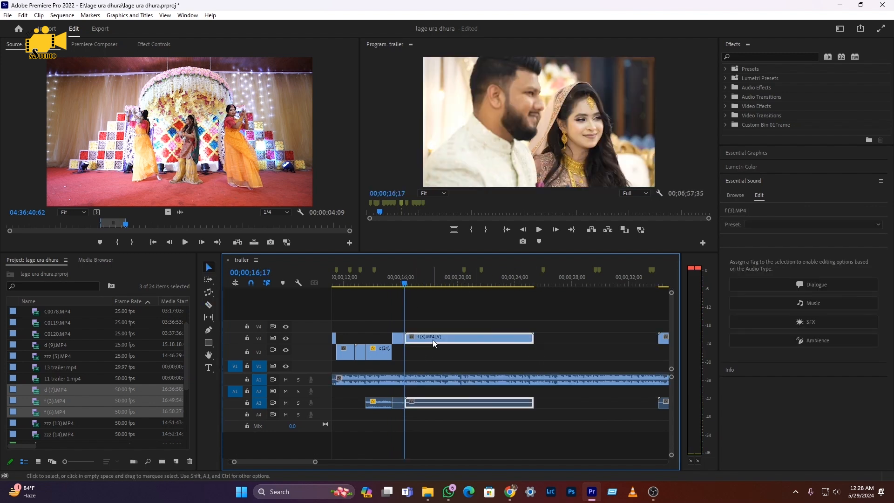
key(space)
mouse_move(429, 281)
mouse_down()
mouse_move(462, 287)
mouse_move(433, 290)
mouse_up()
key(c)
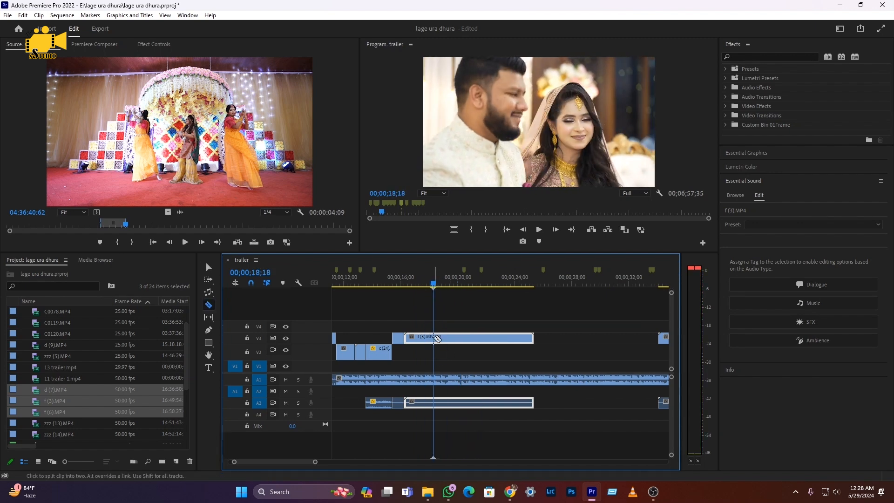
click(436, 338)
key(v)
drag(461, 340, 430, 337)
- Play into f (3).MP4, cut it on the beat at 00;00;17;22, and remove the remainder
click(397, 280)
key(space)
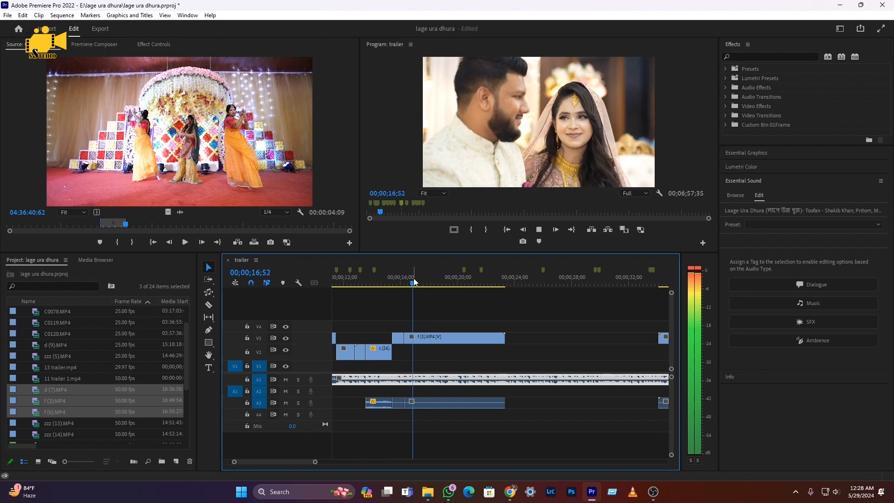
click(406, 283)
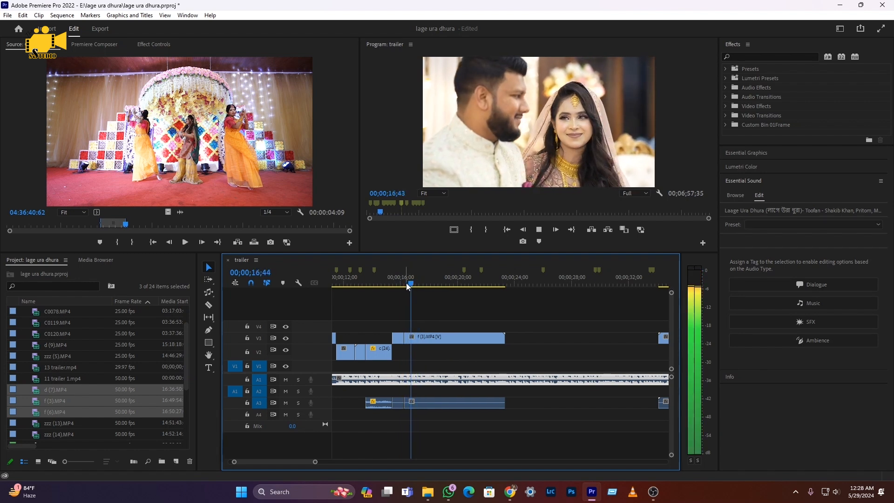
key(space)
key(c)
click(421, 338)
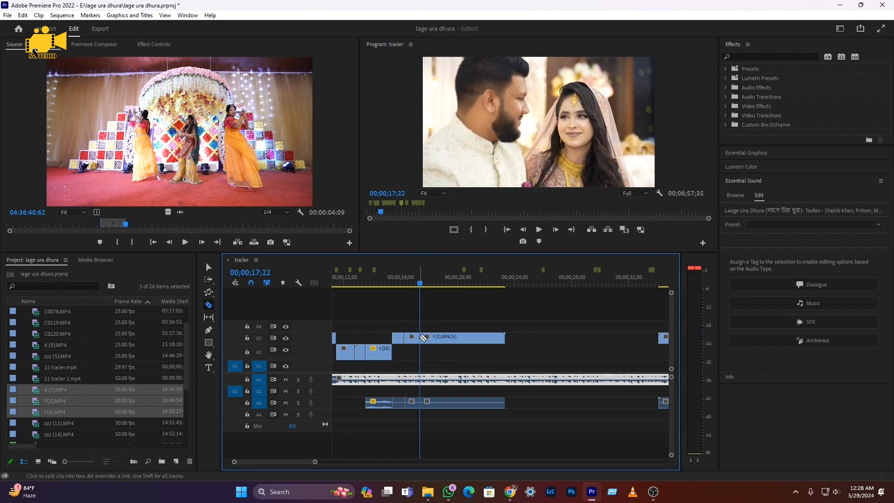
key(v)
click(458, 340)
key(Delete)
- Move f (6).MP4 against the end of f (3).MP4, cut it at 00;00;17;53, and shift the later part over its opening
scroll(459, 340, down, 3)
key(minus)
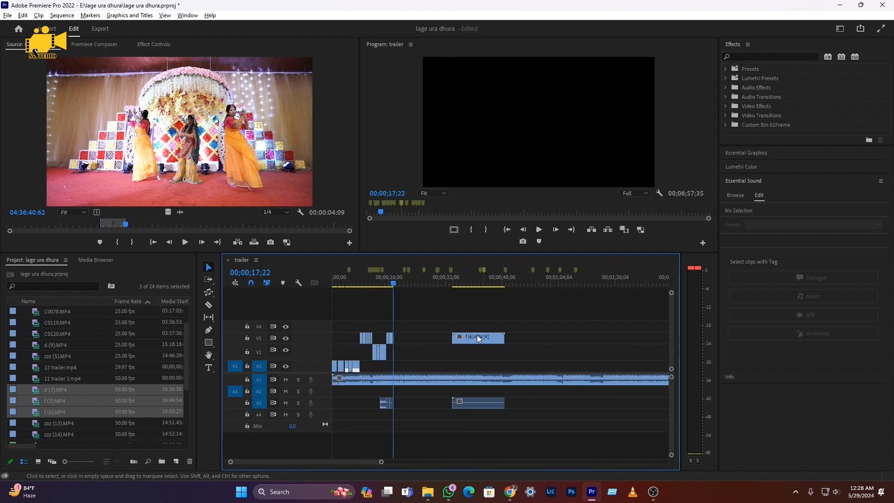
drag(465, 339, 406, 336)
key(space)
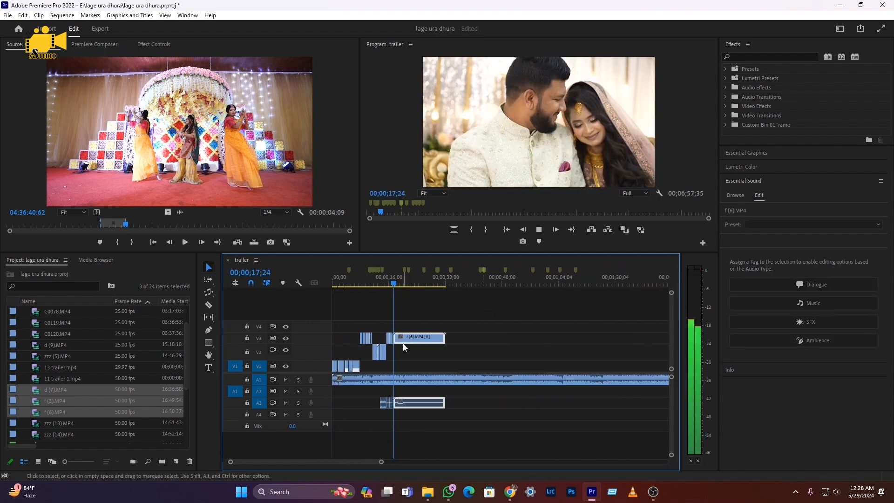
key(equal)
click(400, 344)
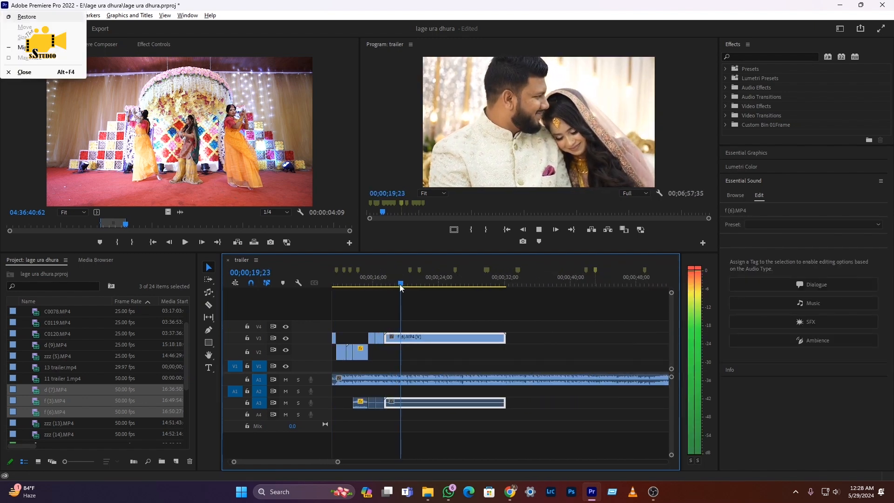
click(381, 284)
mouse_move(380, 287)
mouse_down()
mouse_move(476, 296)
mouse_move(388, 294)
mouse_up()
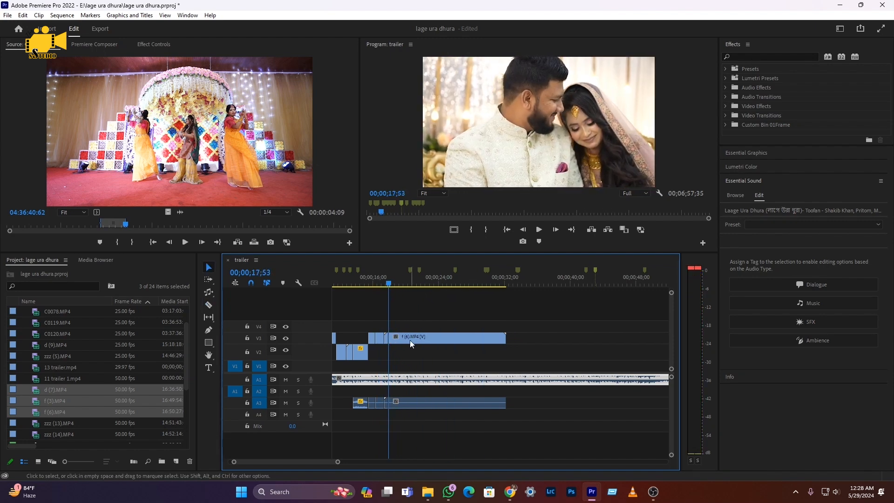
drag(409, 340, 405, 341)
- Play into f (6).MP4, cut it on the beat at 00;00;18;49, and remove the remainder
click(379, 280)
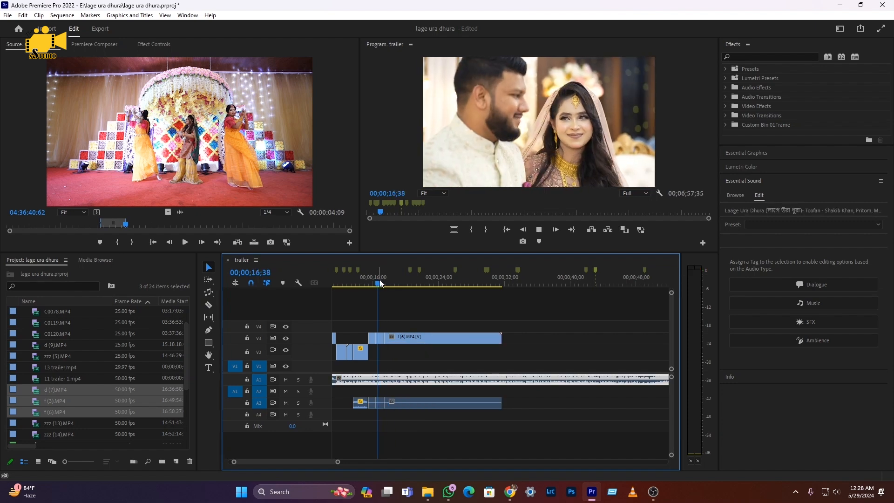
key(space)
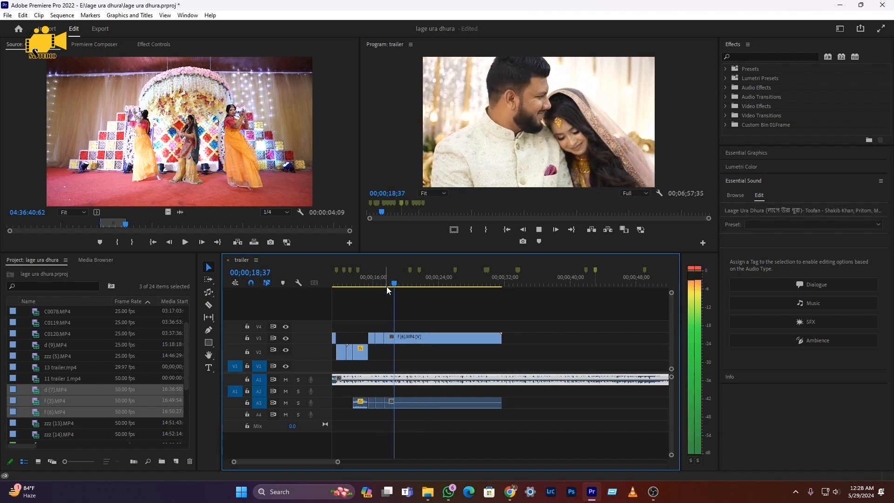
key(space)
key(c)
click(396, 340)
key(v)
click(424, 340)
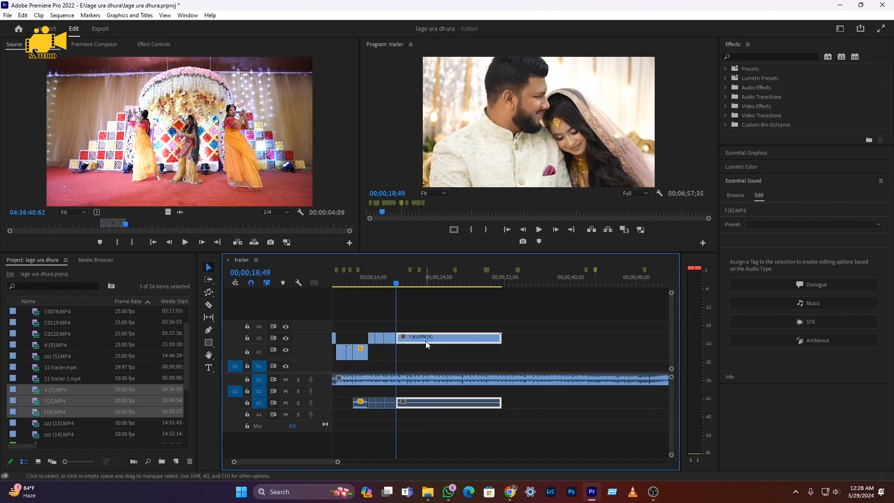
key(Delete)
- Unlink the audio of the newly added clips and delete their sound from track A3, keeping the song
scroll(430, 364, up, 3)
scroll(431, 363, down, 5)
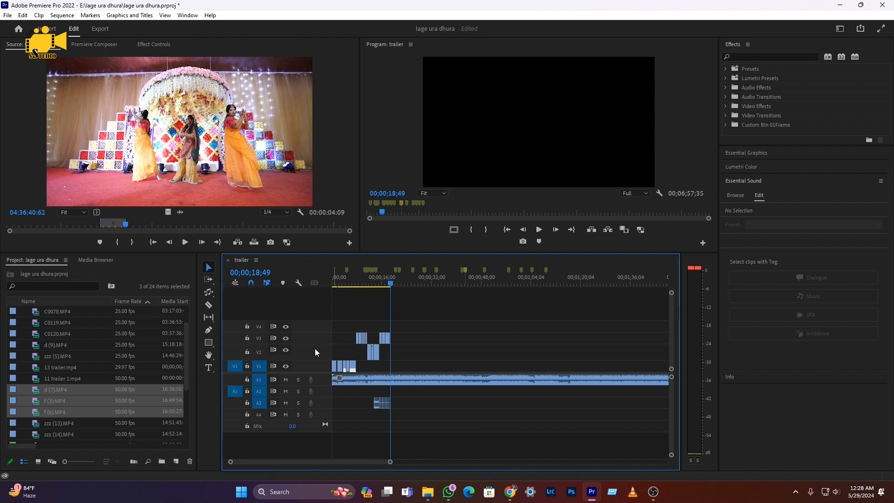
scroll(315, 349, up, 4)
scroll(308, 347, down, 4)
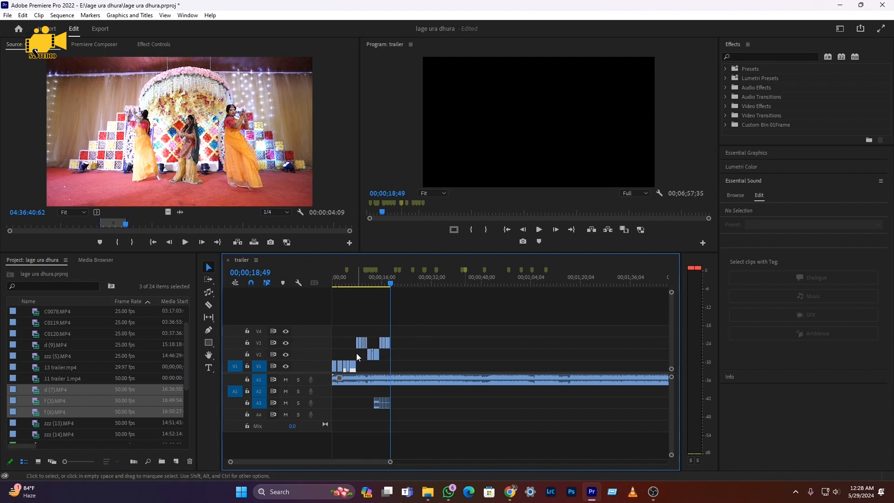
drag(423, 326, 356, 358)
right_click(382, 404)
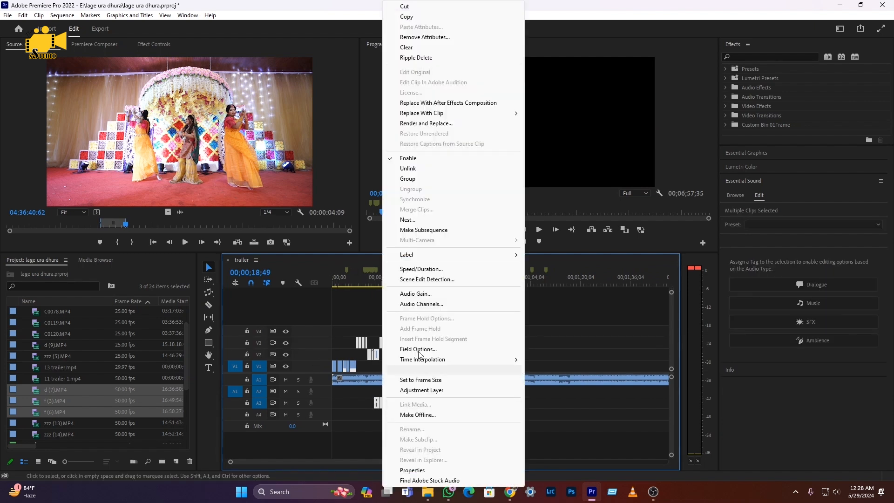
click(415, 169)
click(410, 381)
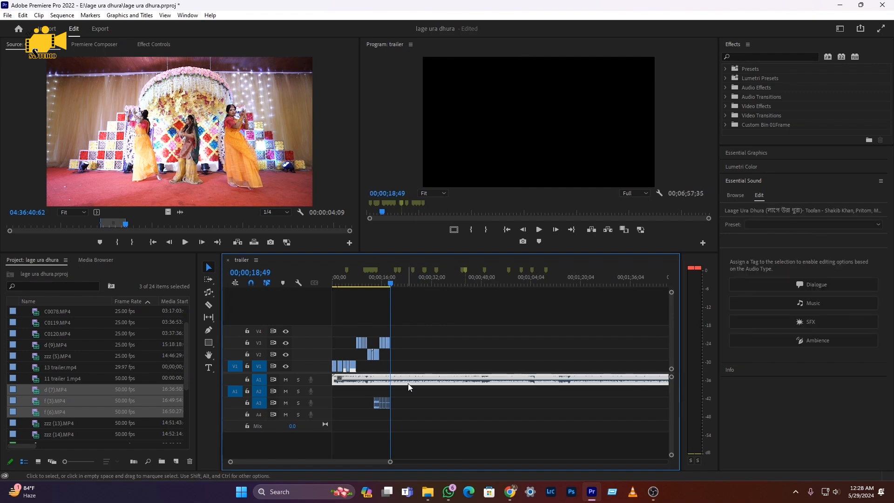
drag(422, 395, 353, 416)
key(Delete)
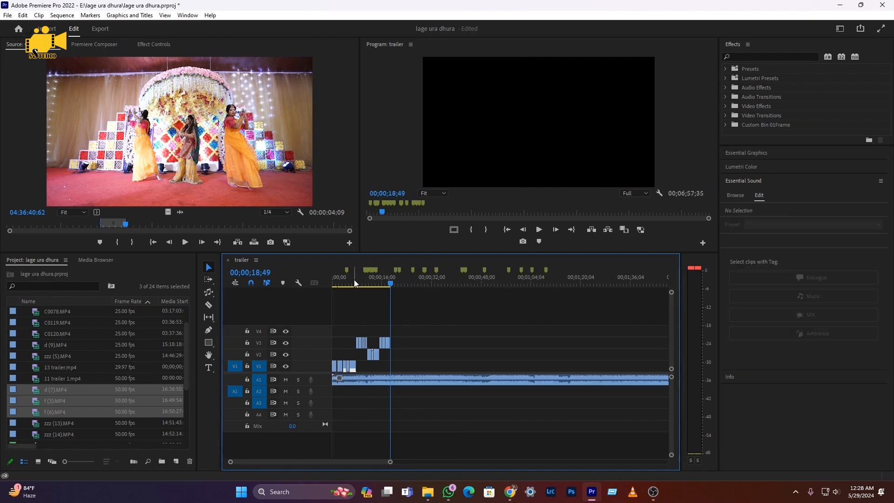
- Play the trailer from the beginning through f (6).MP4 to check the cuts against the song
key(Home)
key(equal)
key(space)
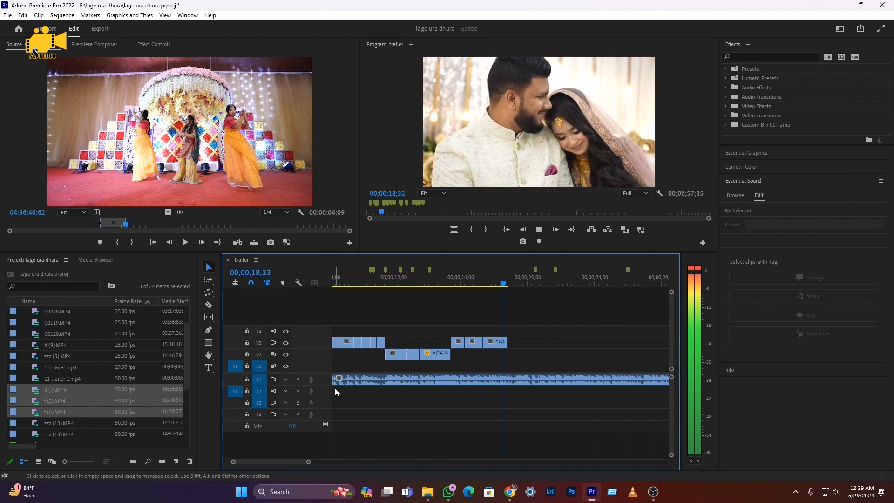
key(space)
- Switch to File Explorer and add C0025.MP4 from the reviery sujon vdo folder to track V4 at the end of f (6).MP4
key(alt+Tab)
scroll(387, 387, down, 2)
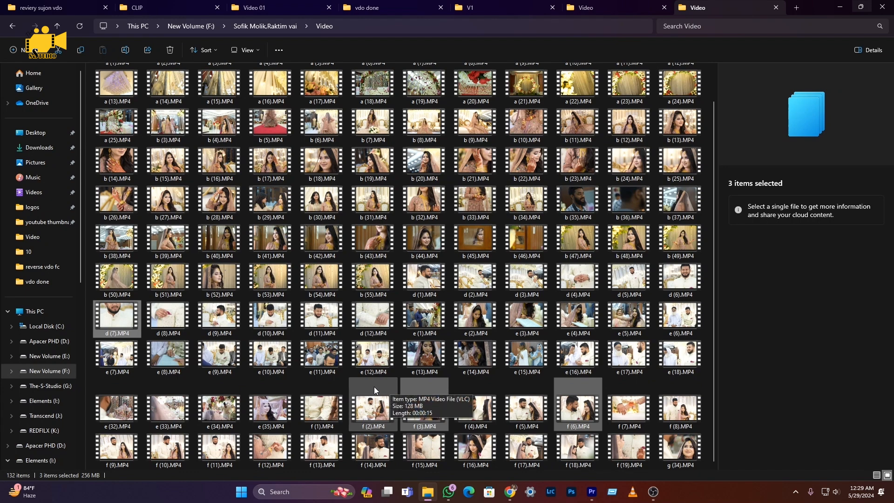
key(ctrl+Tab)
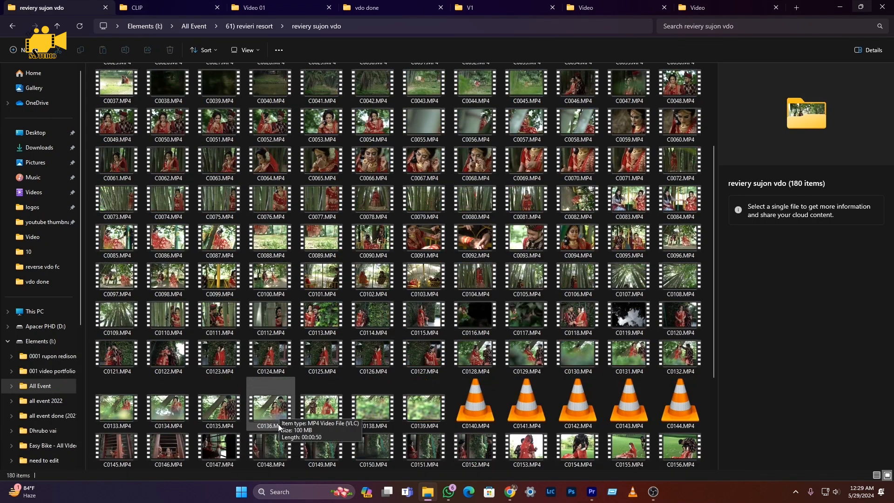
scroll(278, 421, up, 3)
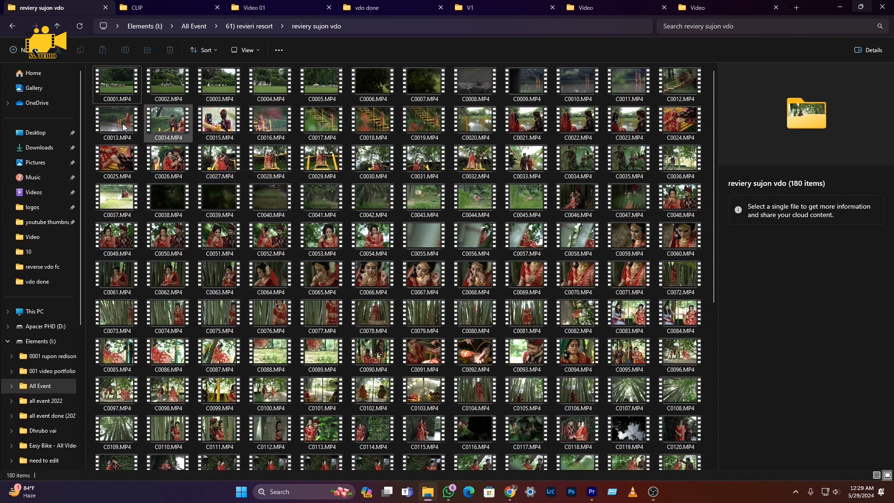
click(118, 166)
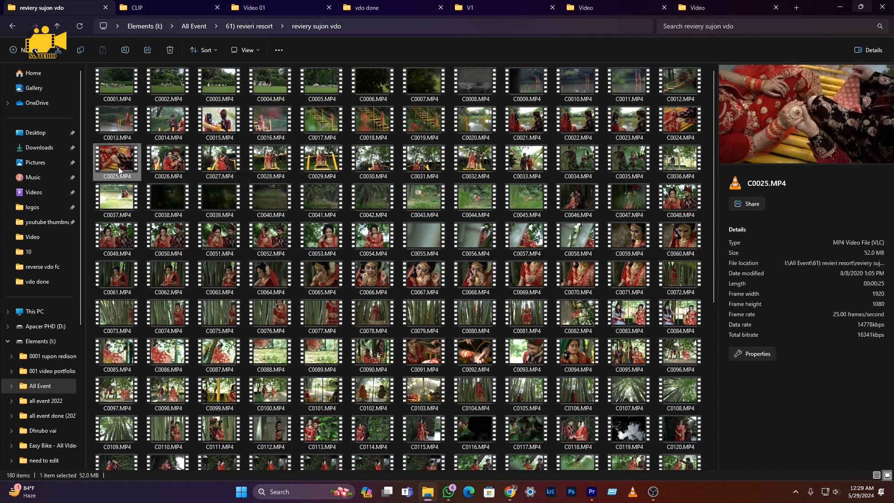
drag(132, 164, 515, 345)
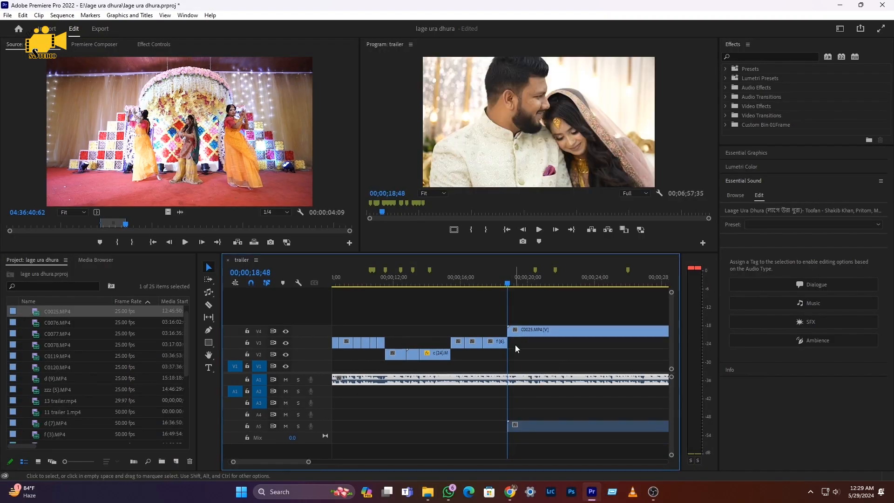
- Review C0025.MP4, remove its opening, and cut it at 00;00;25;37 after the hand-holding shot
key(space)
key(backslash)
drag(480, 280, 514, 286)
key(c)
click(515, 333)
key(v)
click(477, 330)
key(Delete)
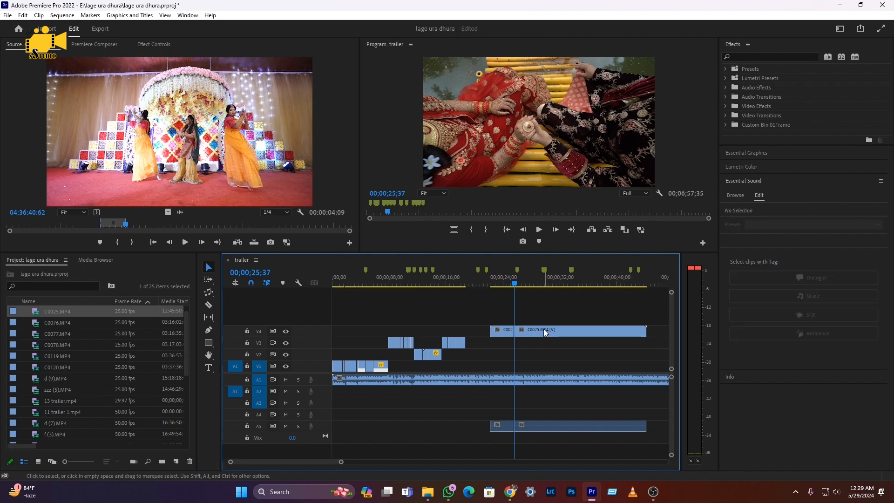
- Remove the remainder of C0025.MP4 and move the kept piece back on V4 so it starts over the end of f (6).MP4
click(543, 328)
key(Delete)
drag(506, 330, 477, 330)
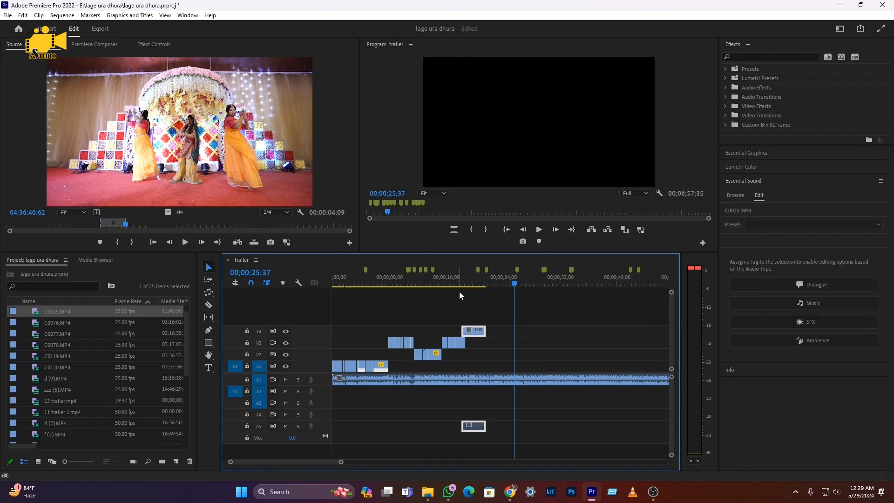
- Play the transition from f (6).MP4 into C0025.MP4 to check its timing with the song
click(462, 283)
key(space)
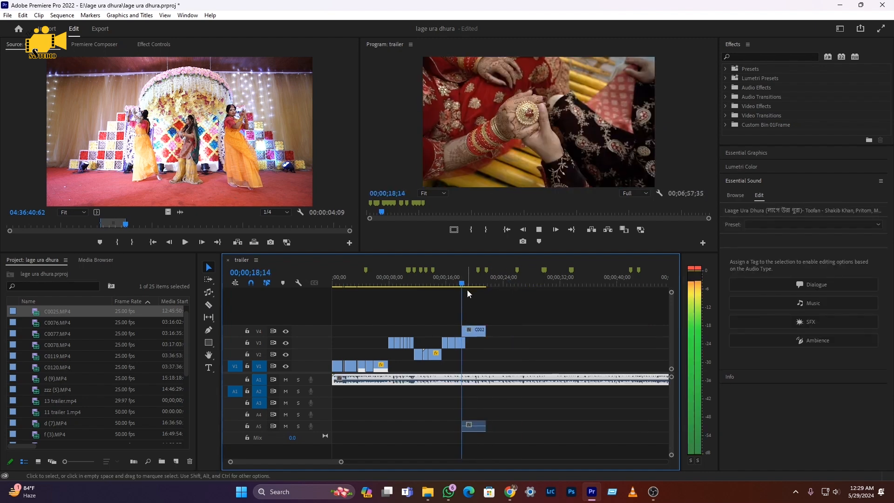
key(space)
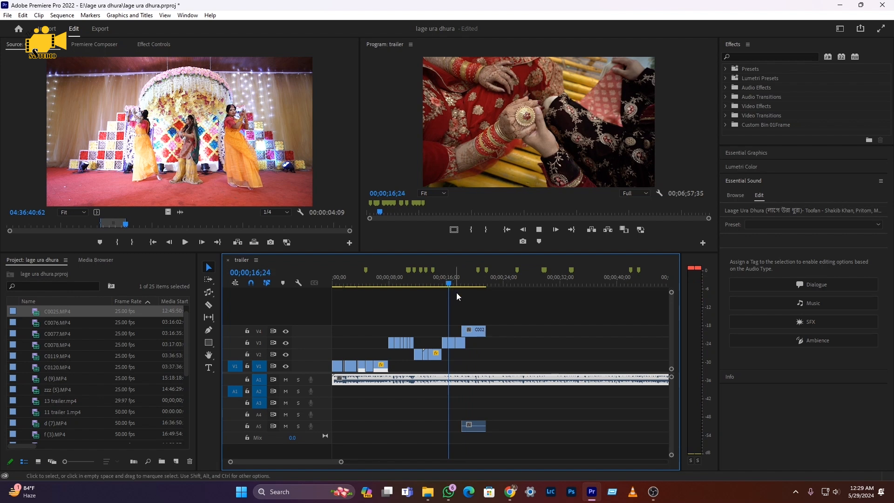
key(space)
scroll(463, 343, up, 2)
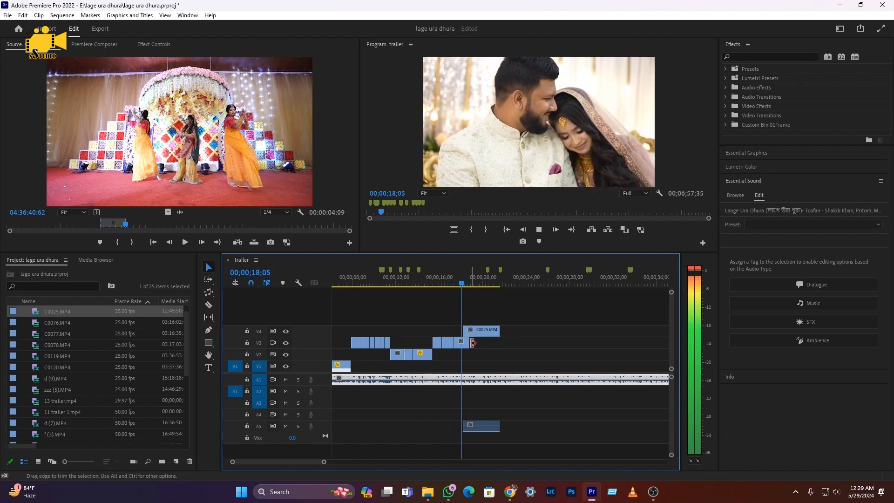
- Switch to File Explorer to look for another clip in the reviery sujon vdo folder
key(alt+Tab)
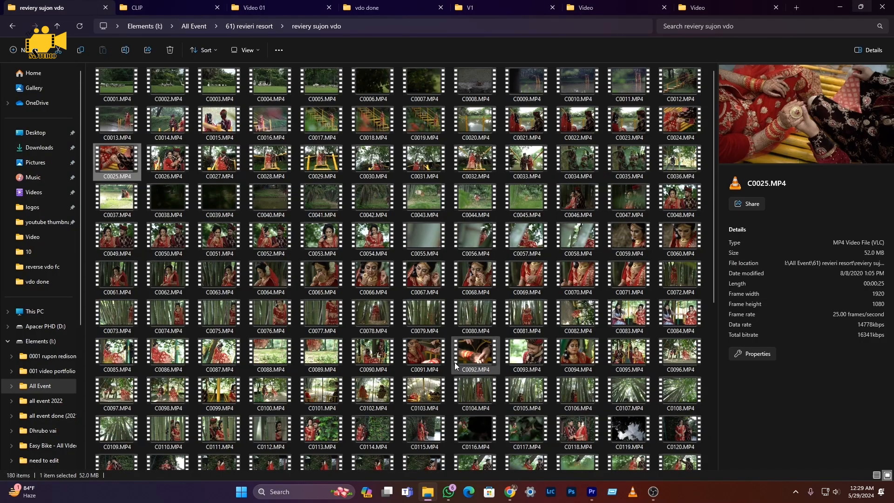
- Add C0141.MP4 from the reviery sujon vdo folder to video track V4, directly after the last clip, and play it
scroll(535, 387, down, 3)
click(523, 416)
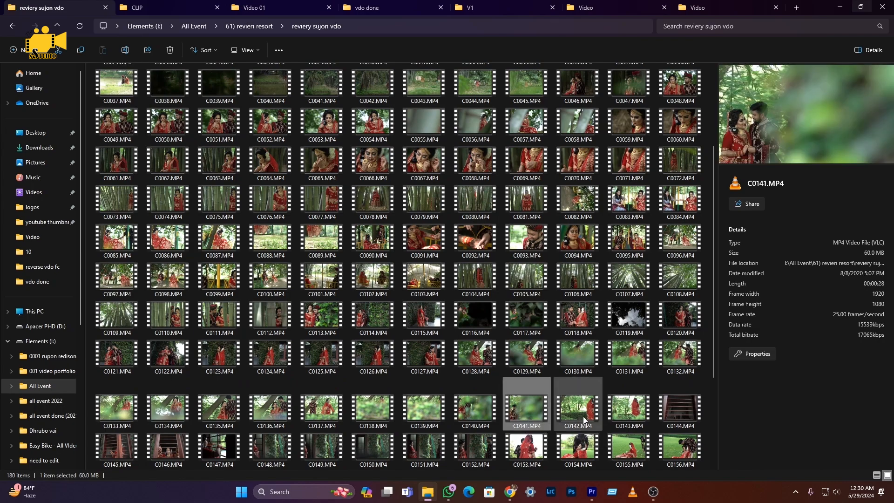
drag(524, 418, 484, 338)
key(space)
key(minus)
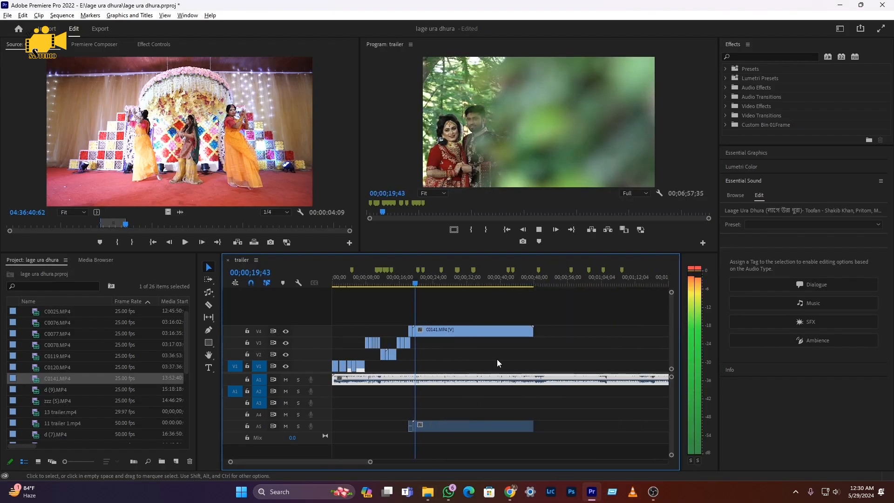
- Split the C0141 clip at 00;00;30;47, delete its first part and move the remainder back against the preceding clip
drag(423, 287, 463, 296)
key(c)
click(462, 331)
key(v)
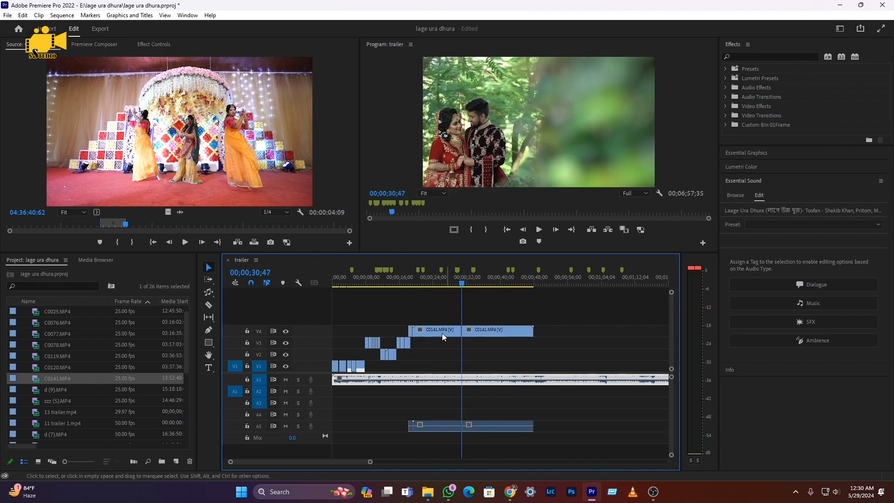
click(443, 333)
key(Delete)
click(432, 329)
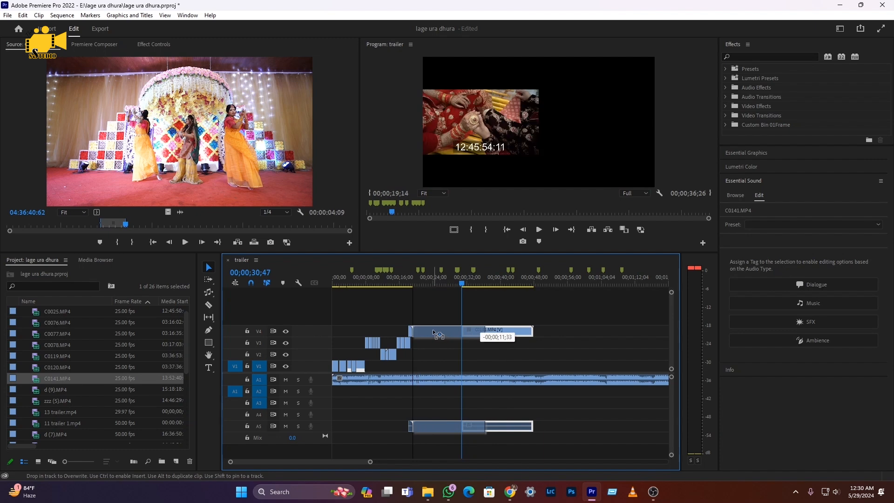
key(Delete)
- Play the C0141 clip from its start, split it at 00;00;20;09 and delete everything after the cut
click(412, 278)
key(space)
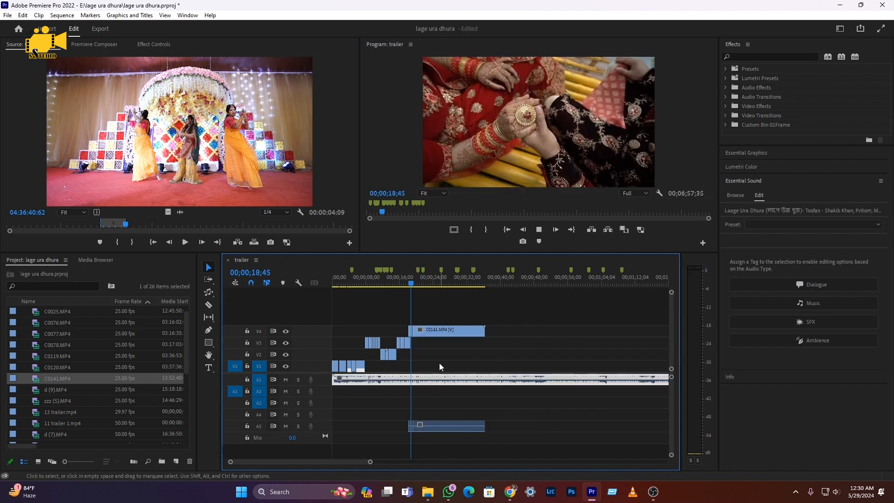
key(space)
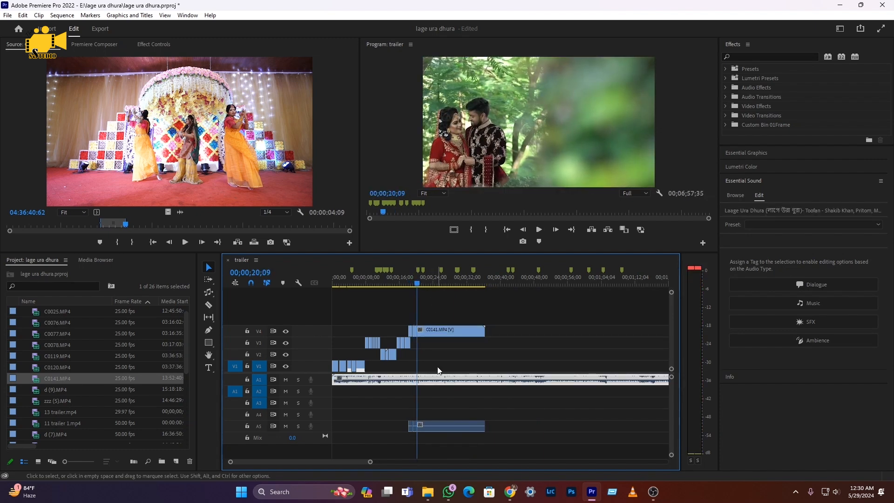
click(417, 331)
key(v)
click(437, 331)
key(Delete)
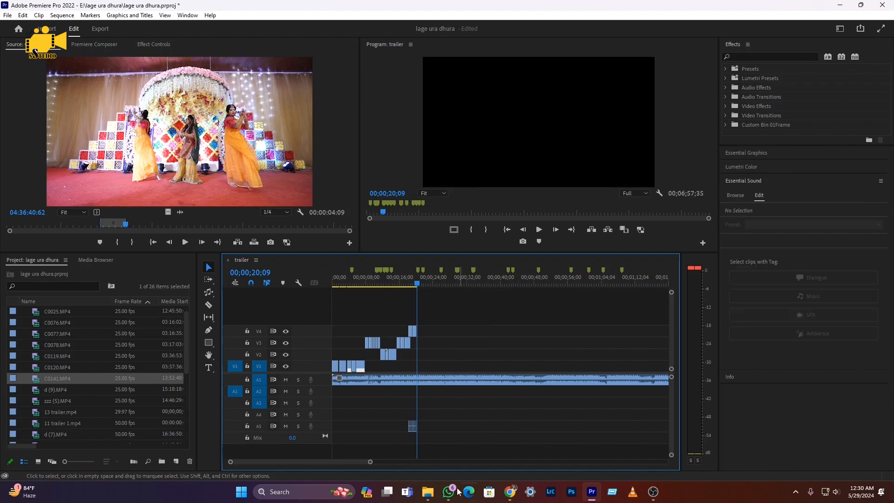
- Add C0137.MP4 from the footage folder to track V3, starting where the C0141 clip ends, and play it
click(428, 491)
scroll(437, 427, down, 2)
click(320, 322)
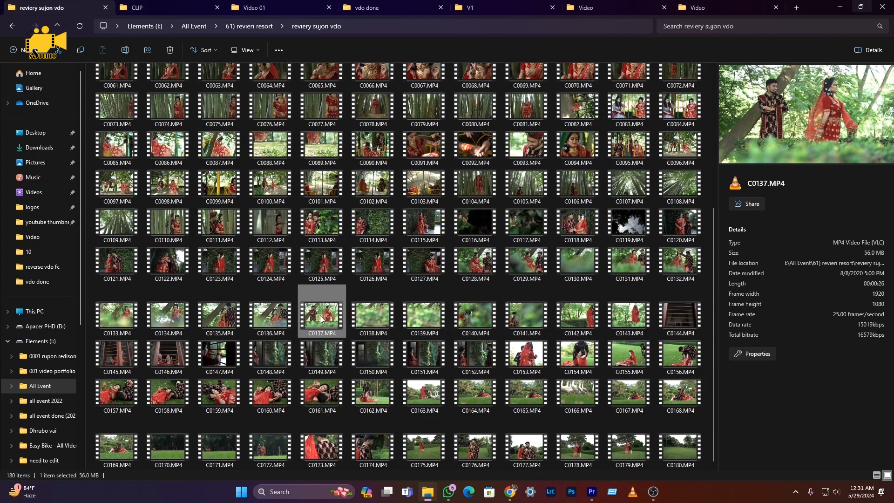
drag(331, 329, 402, 343)
click(392, 284)
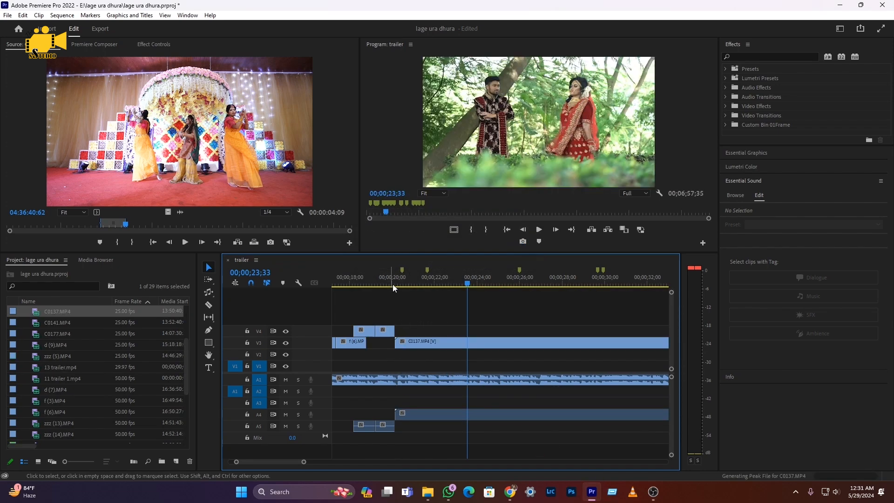
key(space)
- Split the C0137 clip at 00;00;27;34, delete its first part and move the remainder back to the end of C0141
scroll(394, 329, down, 5)
drag(404, 282, 461, 305)
drag(416, 344, 419, 344)
key(Delete)
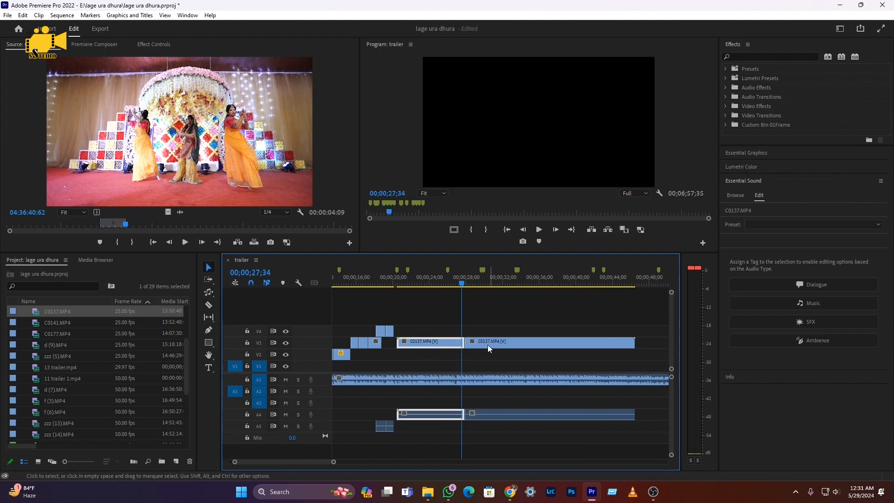
drag(487, 344, 417, 346)
- Split the C0137 clip again at 00;00;30;56, delete the part before the cut and close the gap with the remainder
click(491, 301)
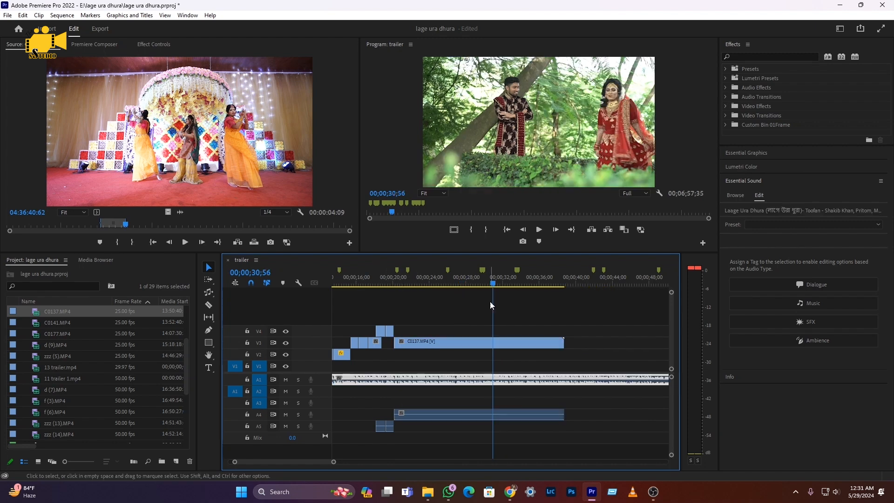
key(c)
click(489, 342)
key(v)
click(448, 343)
key(Delete)
drag(506, 344, 412, 358)
- Play the C0137 clip from its start, split it at 00;00;21;11 and delete everything after the cut
click(394, 283)
key(space)
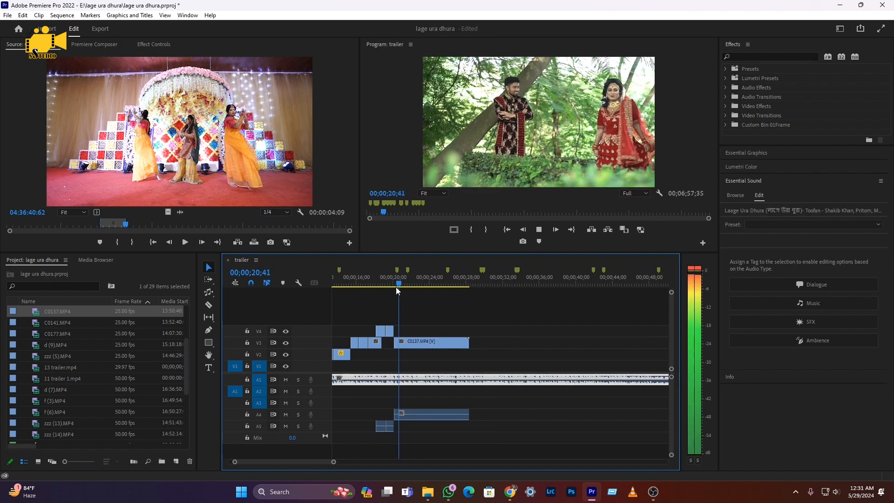
key(space)
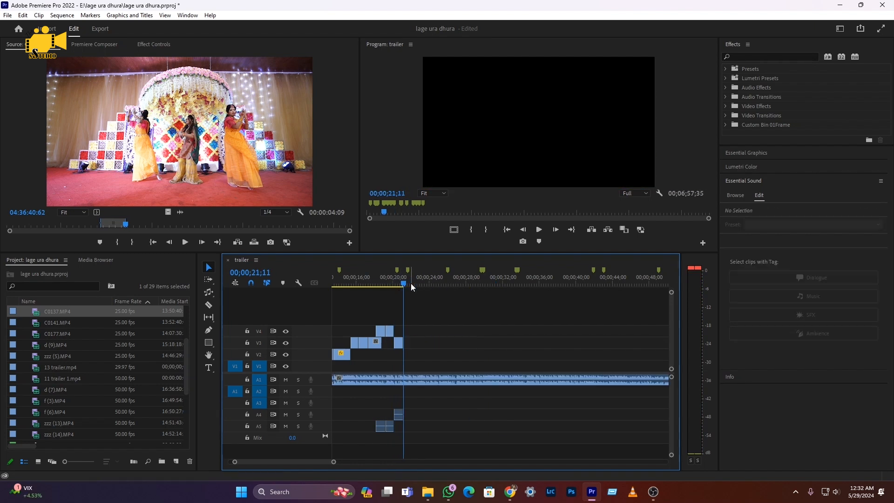
- Add C0448.MP4 from the CLIP folder to track V3, directly after the C0137 clip
key(space)
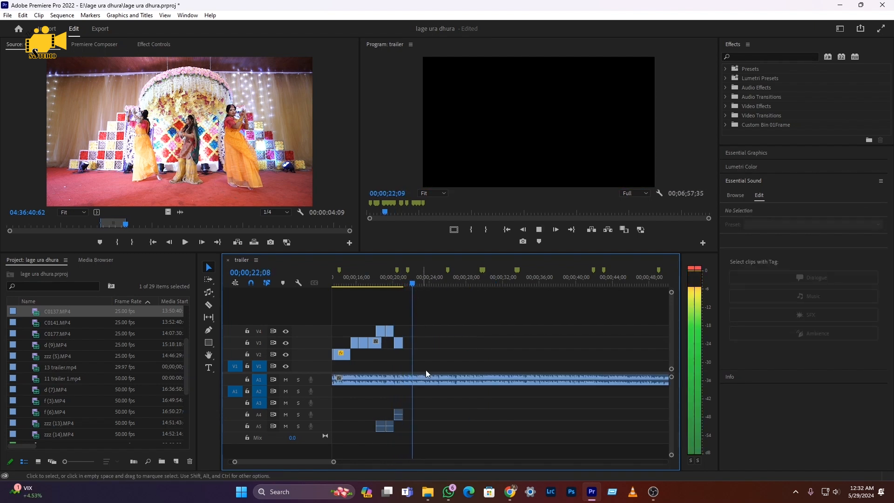
click(426, 437)
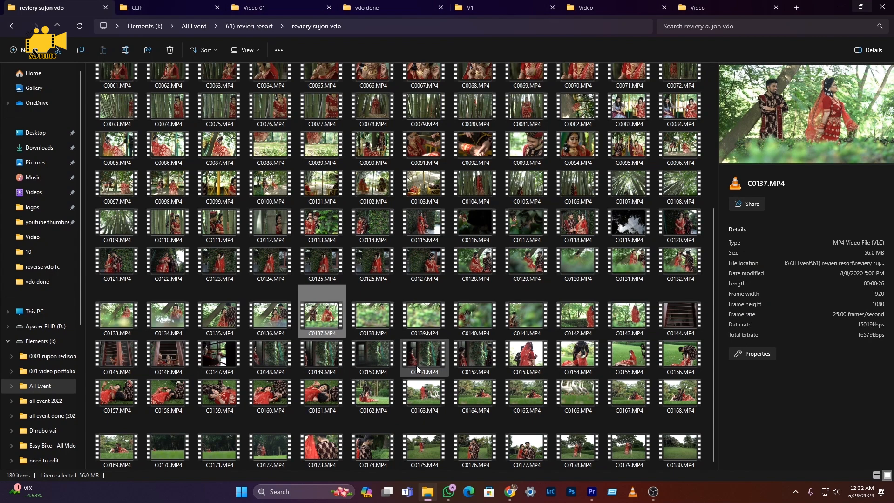
scroll(408, 386, up, 5)
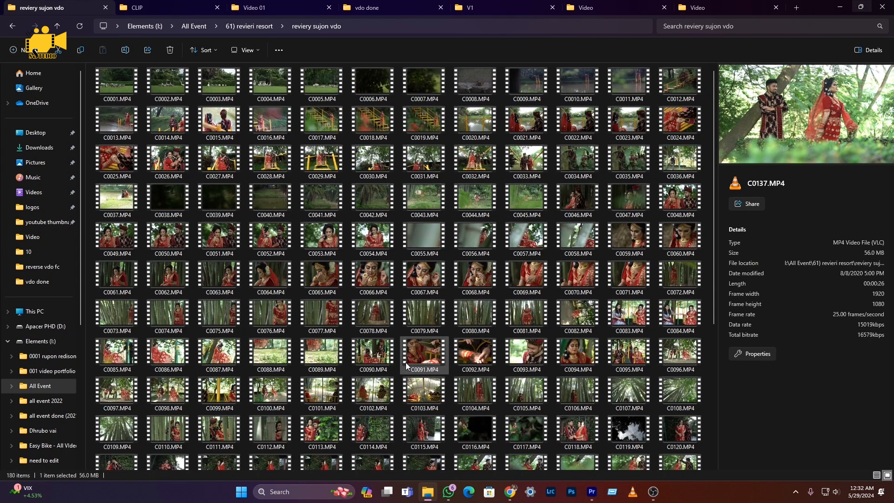
click(168, 12)
scroll(325, 335, down, 1)
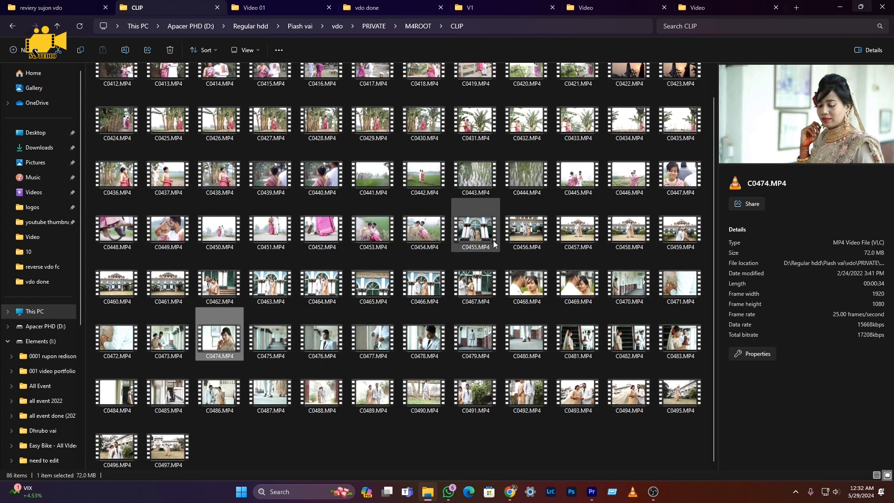
scroll(258, 169, up, 1)
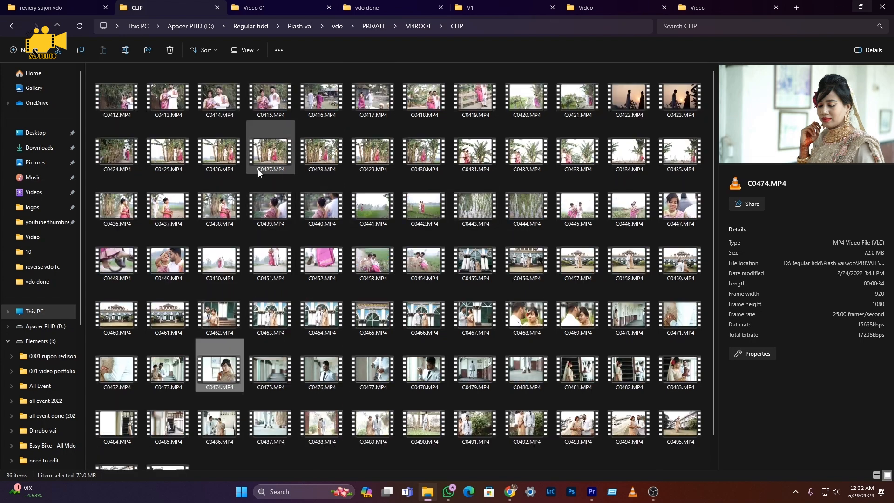
click(128, 265)
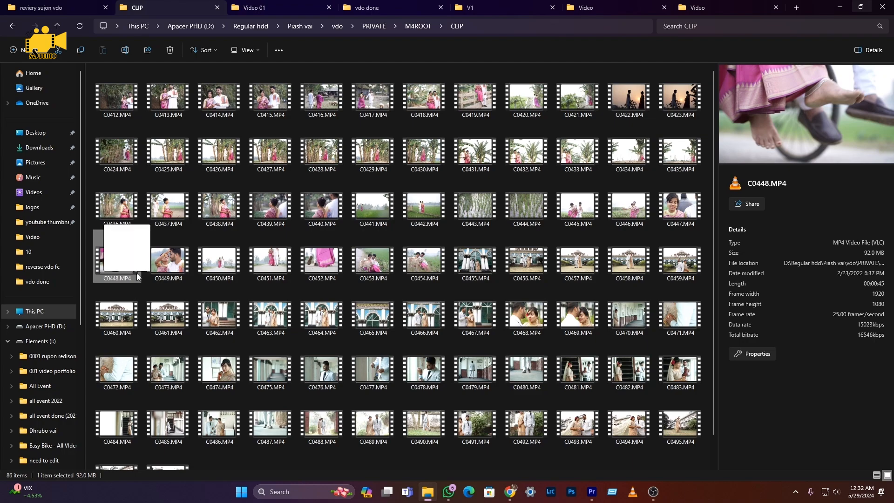
drag(592, 498, 459, 356)
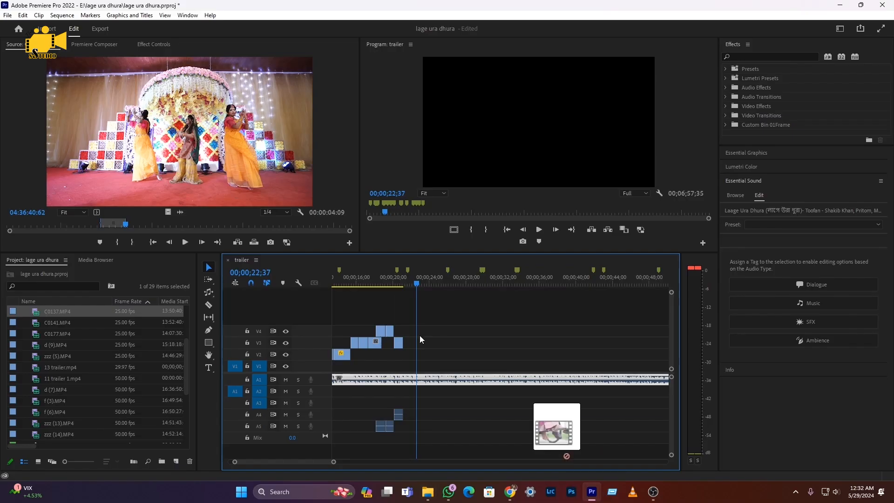
drag(420, 335, 404, 340)
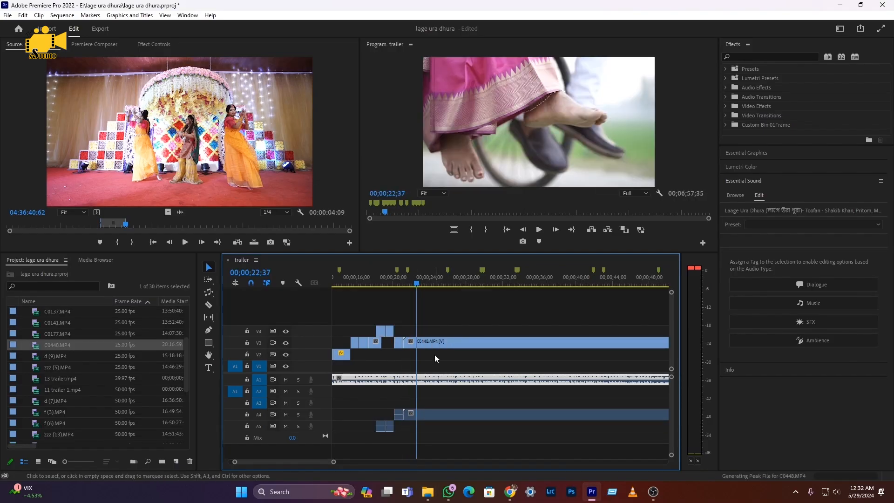
- Split the C0448 clip at 00;00;31;55, delete its first part and move the remainder back against the C0137 clip
key(minus)
drag(427, 283, 467, 287)
key(c)
click(467, 344)
key(v)
click(459, 344)
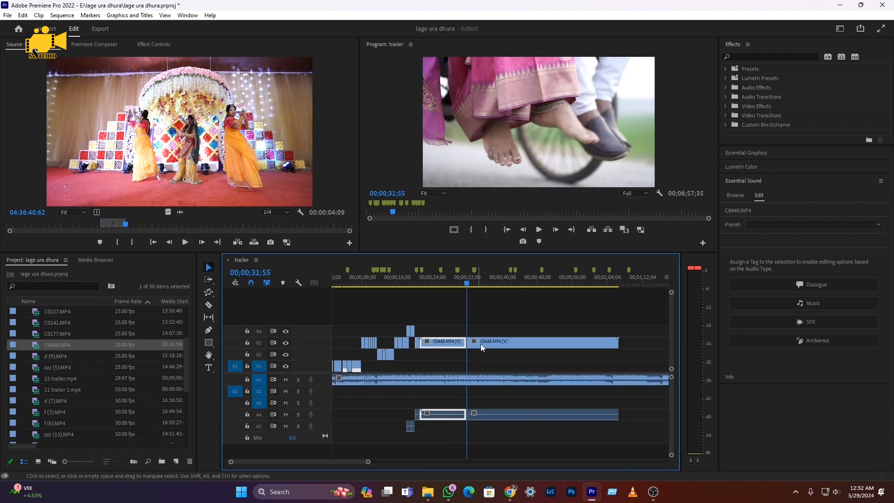
key(Delete)
drag(492, 346, 447, 347)
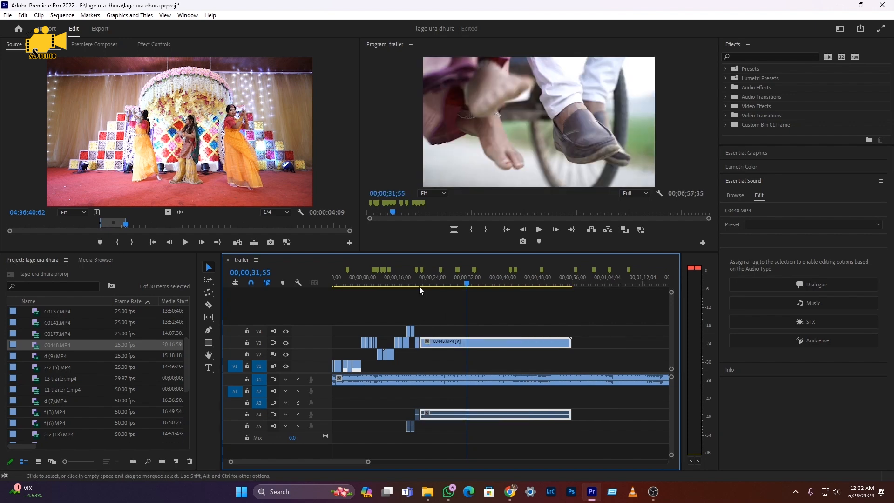
- Play the transition into the C0448 clip, split the clip at 00;00;22;38 and delete everything after the cut
drag(419, 287, 417, 288)
key(space)
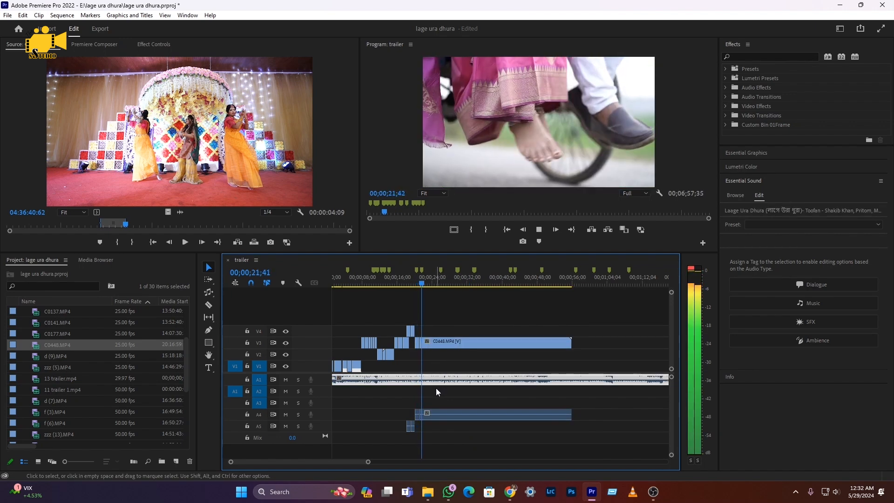
key(space)
click(418, 283)
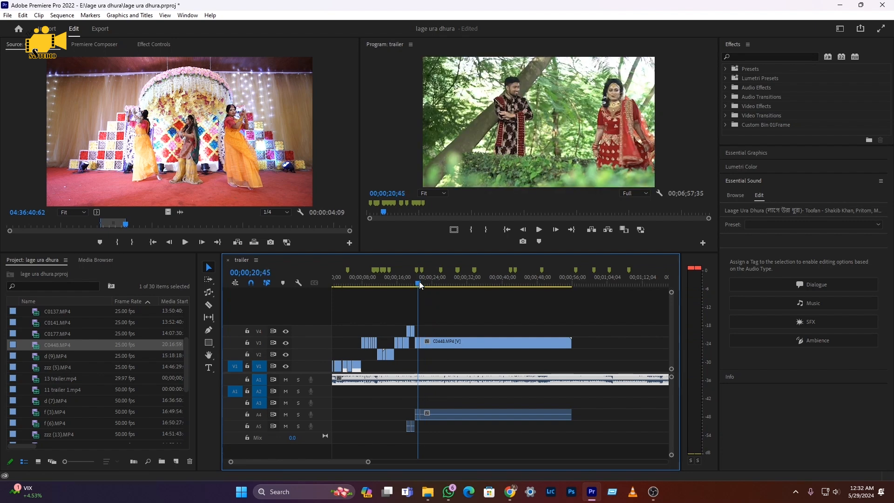
key(space)
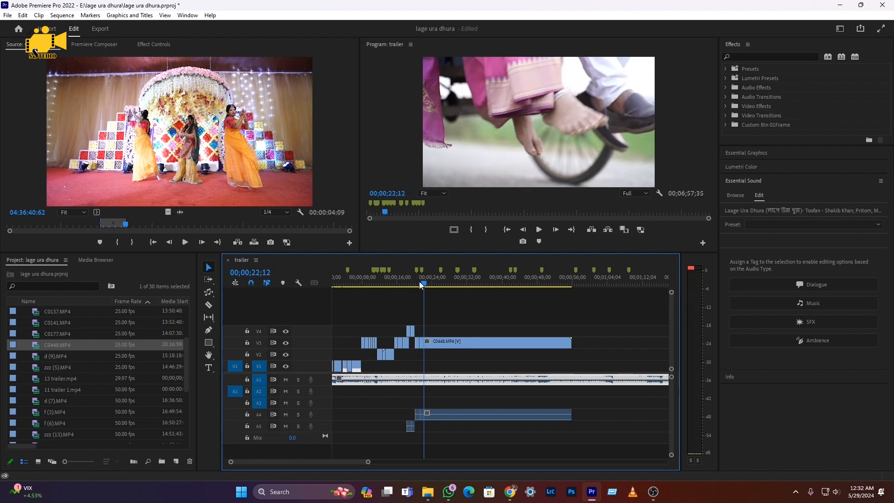
key(c)
click(425, 344)
key(v)
click(442, 345)
key(Delete)
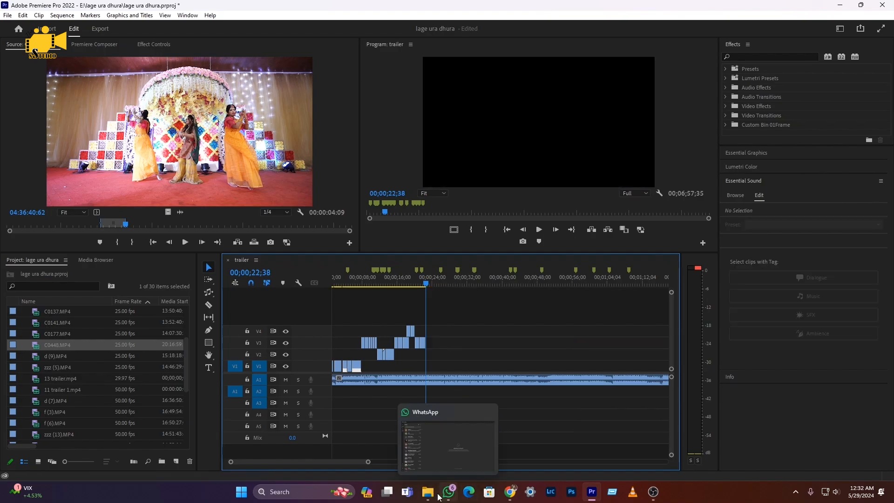
- Add C0432, C0444, C0446 and C0450 from the CLIP folder to track V3, leaving a small gap after the C0448 clip
click(434, 494)
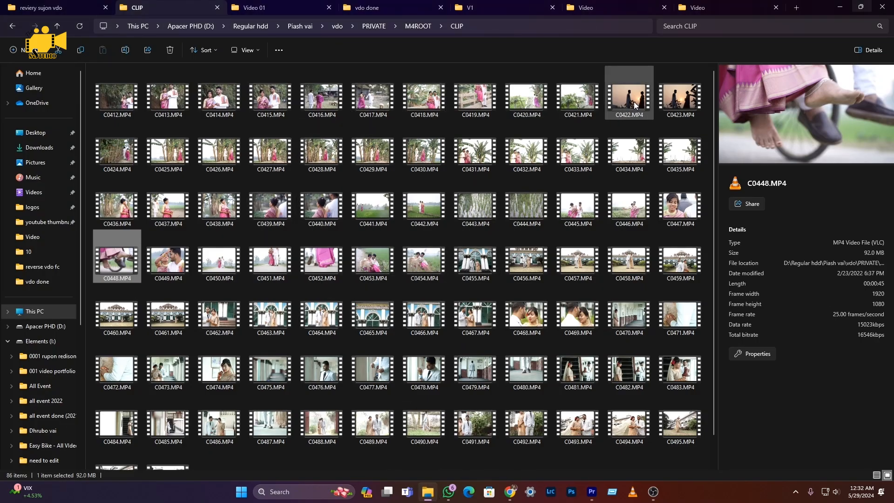
click(624, 214)
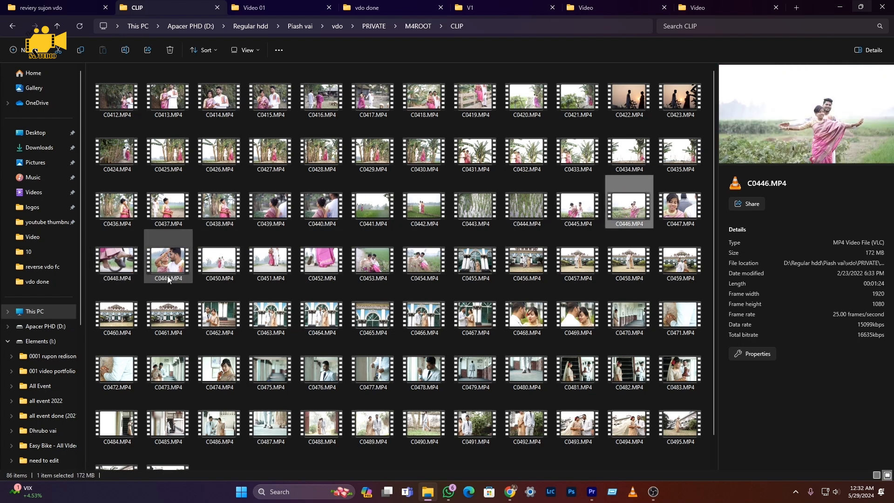
ctrl+click(218, 263)
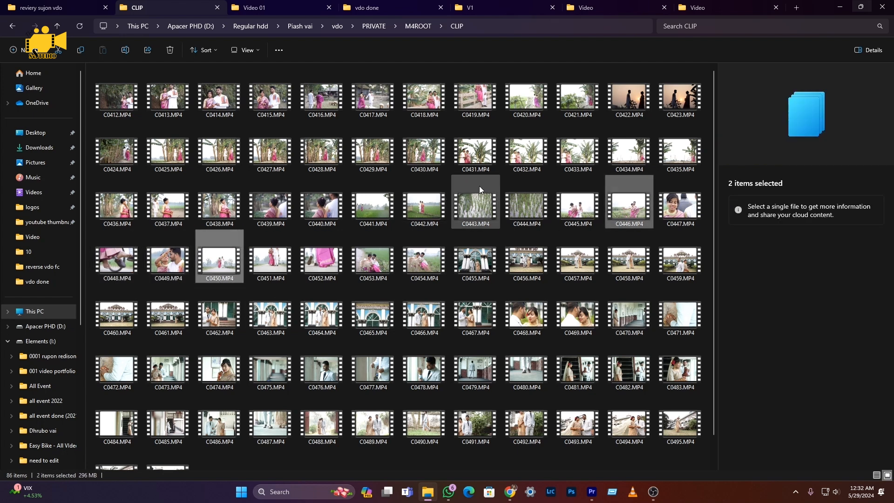
ctrl+click(532, 161)
ctrl+click(521, 214)
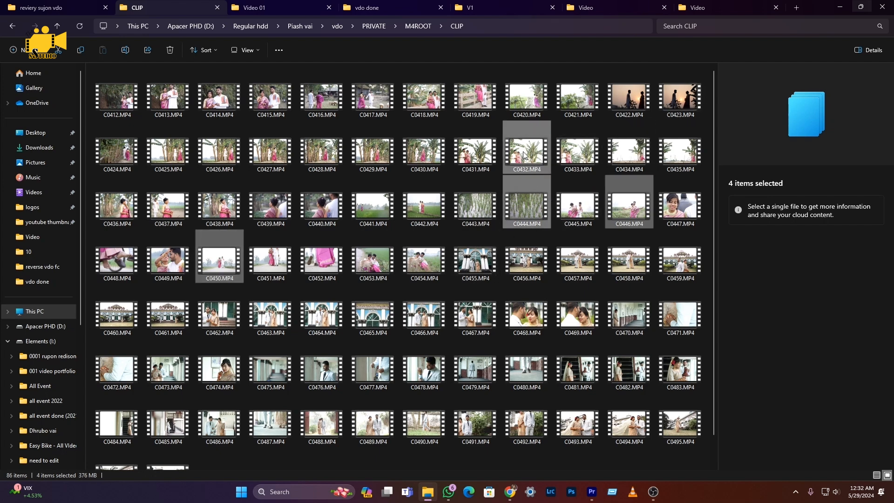
drag(524, 153, 487, 364)
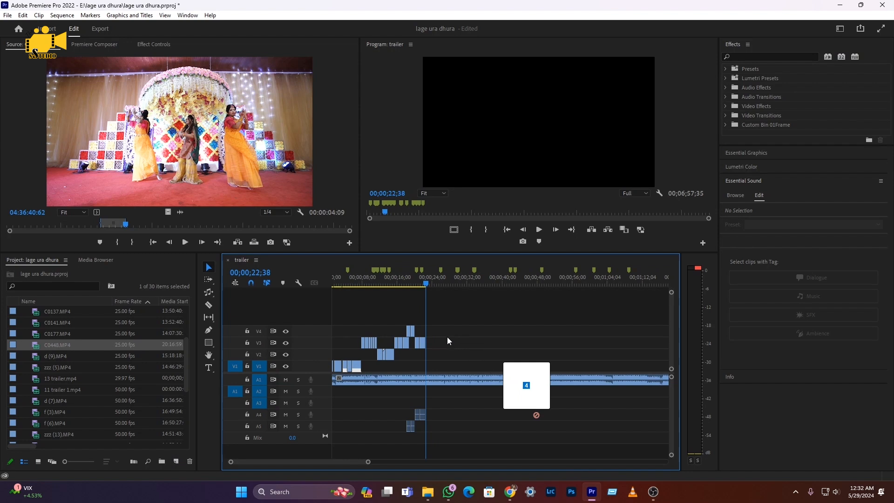
mouse_move(441, 345)
mouse_down()
mouse_move(449, 342)
mouse_move(433, 346)
mouse_up()
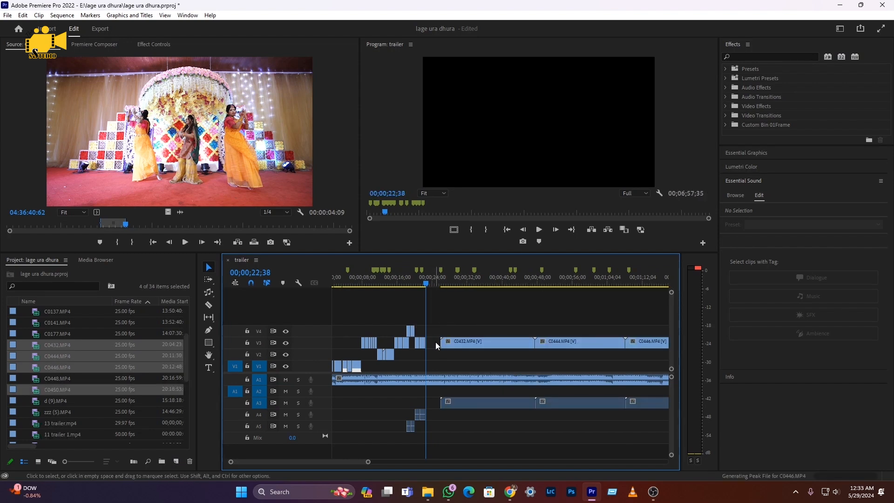
- Unlink the C0432, C0444, C0446 and C0450 clips and delete their audio from track A3
scroll(434, 345, down, 4)
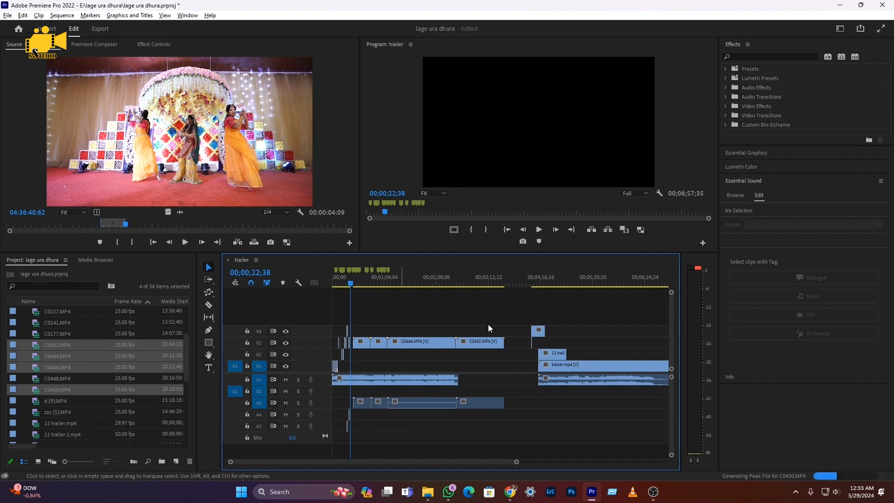
drag(487, 324, 353, 353)
right_click(406, 342)
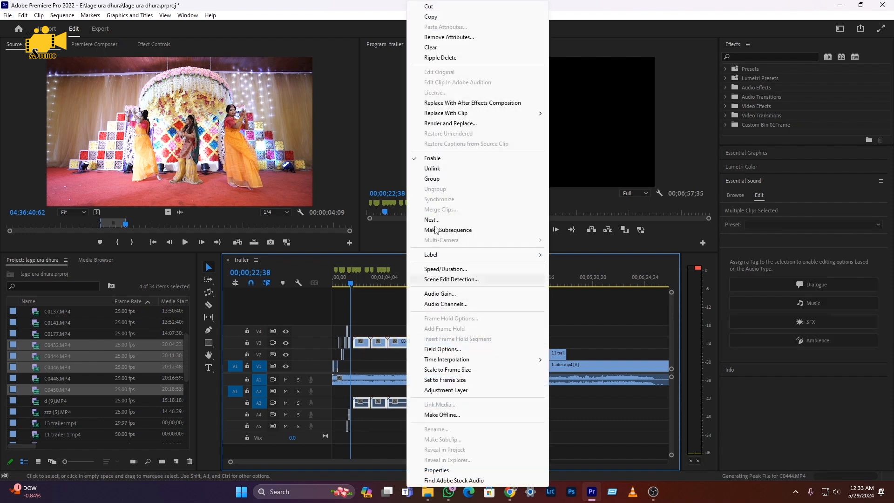
click(435, 171)
drag(494, 432, 359, 402)
key(Delete)
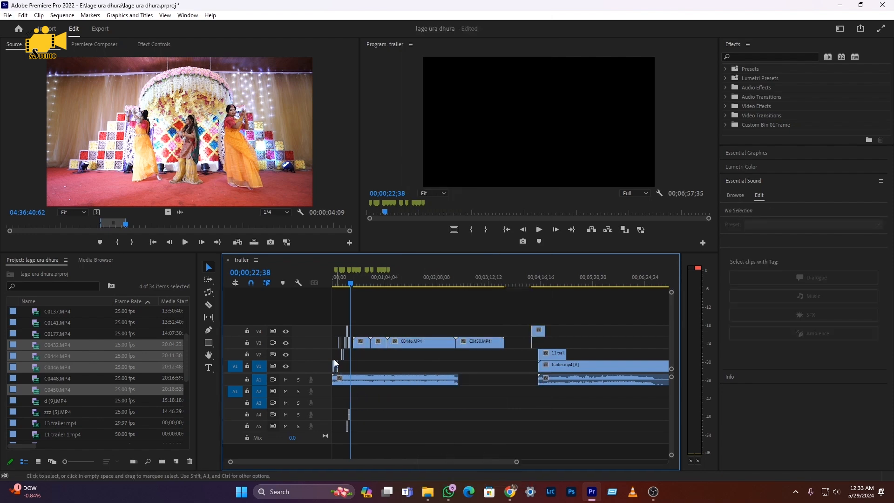
- Close the gap on track V3 between the C0448 and C0432 clips
scroll(333, 350, up, 5)
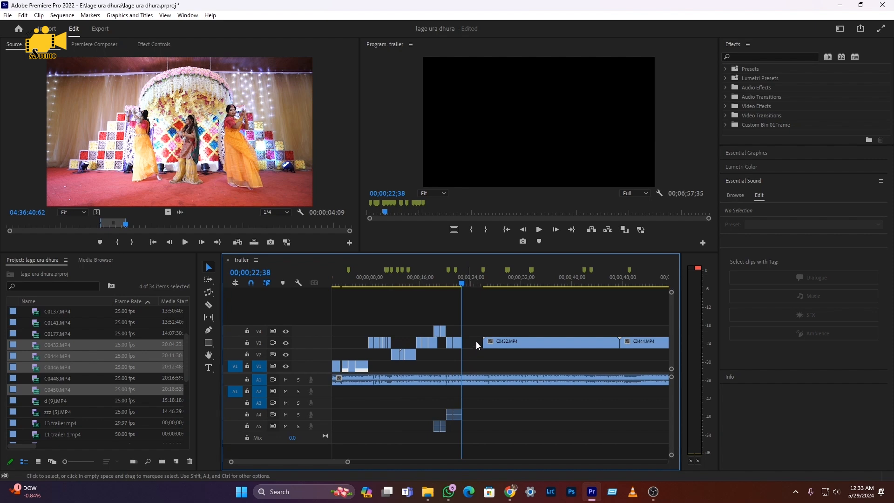
click(476, 346)
key(Delete)
- Try ripple-deleting the C0432 clip, play what follows and undo the deletion
click(483, 345)
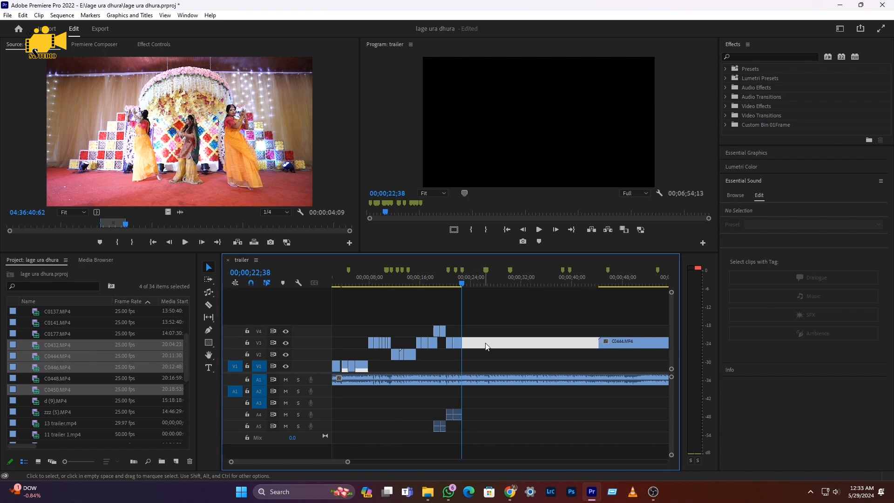
key(shift+Delete)
key(space)
scroll(474, 348, down, 2)
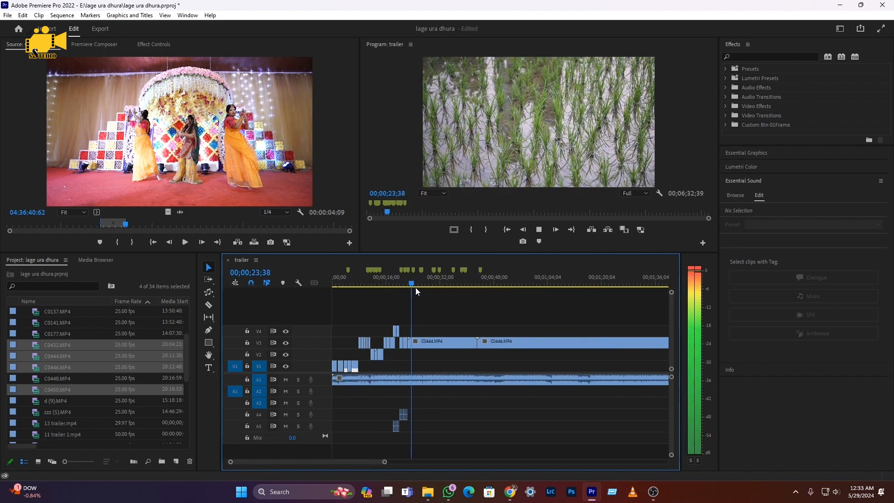
drag(415, 287, 441, 286)
key(ctrl+z)
- Split the C0432 clip at 00;00;32;04, delete its first part and move the remainder back against the C0448 clip
key(space)
key(c)
click(440, 345)
key(v)
click(423, 351)
click(435, 343)
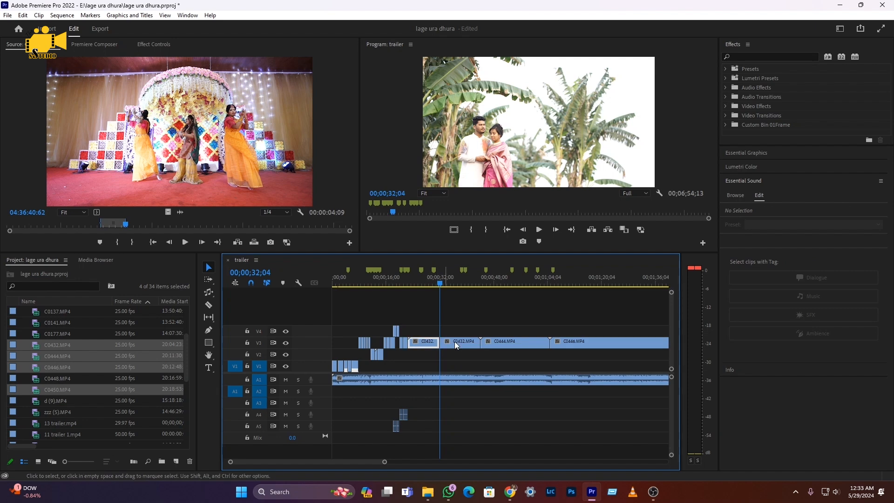
key(Delete)
drag(454, 344, 425, 343)
- Play the transition into the C0432 clip and stop at 00;00;22;38
click(406, 283)
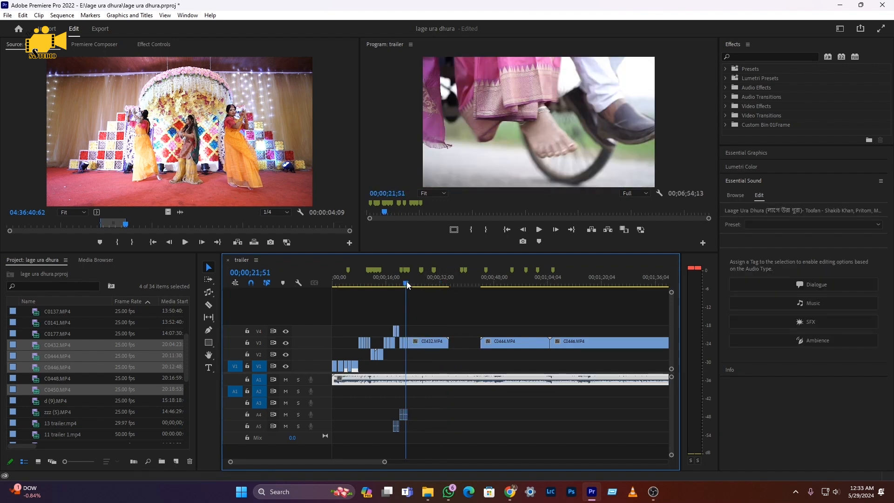
key(space)
key(space)
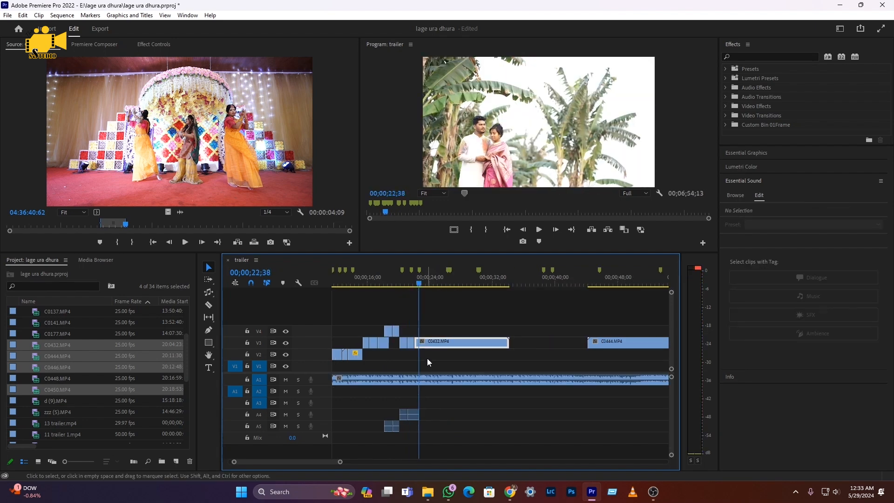
key(x)
key(ctrl+z)
key(x)
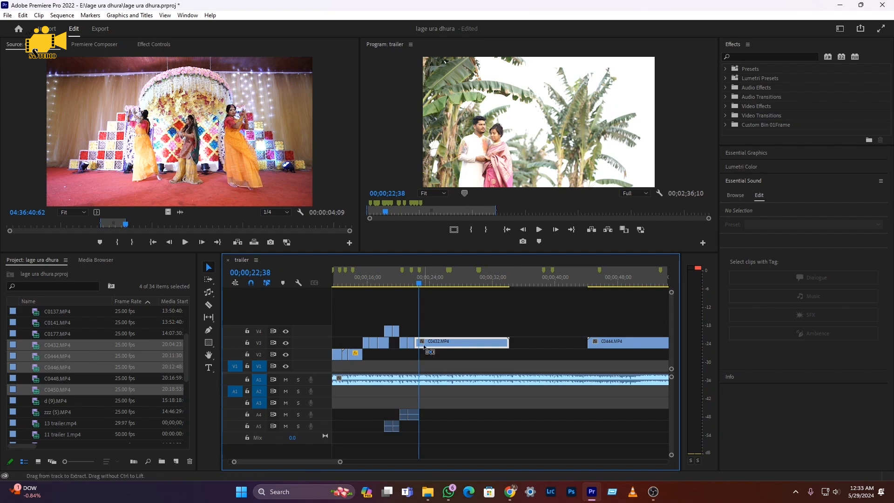
key(ctrl+z)
- Split the C0432 clip at 00;00;22;38, delete everything after the cut and close the gap before the C0444 clip
key(c)
click(419, 343)
key(v)
click(441, 344)
key(Delete)
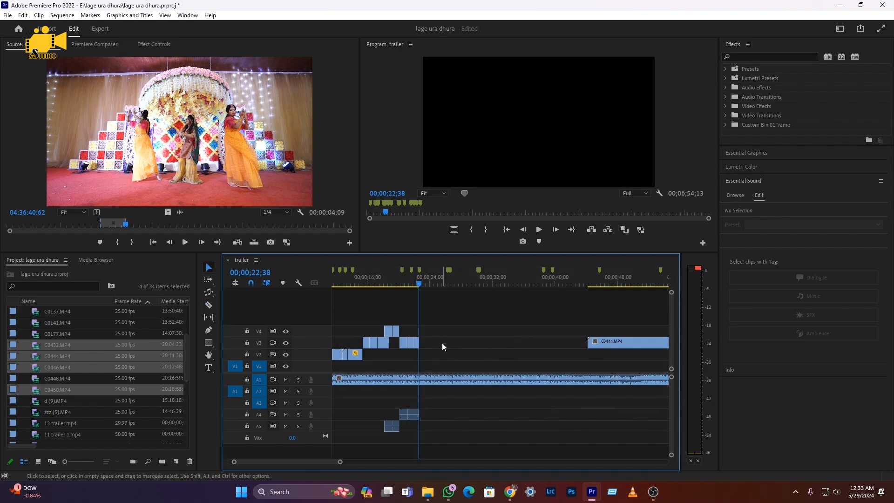
click(442, 343)
key(Delete)
- Preview the C0444 clip, undo its last split, and delete the C0444 and C0446 clips from track V3
drag(450, 285, 474, 312)
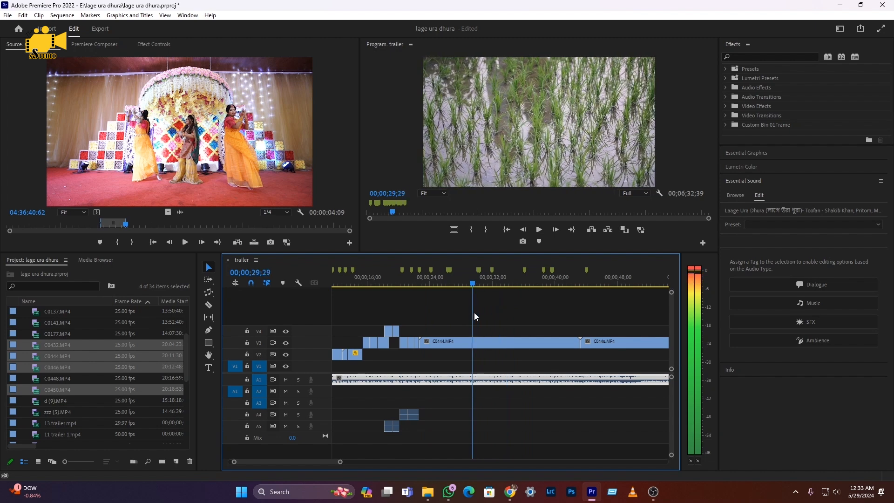
scroll(444, 385, down, 5)
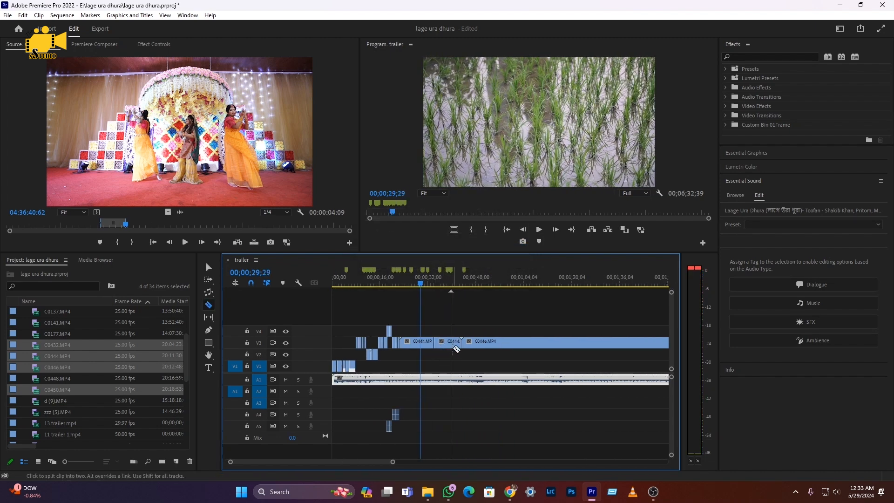
key(ctrl+z)
key(Delete)
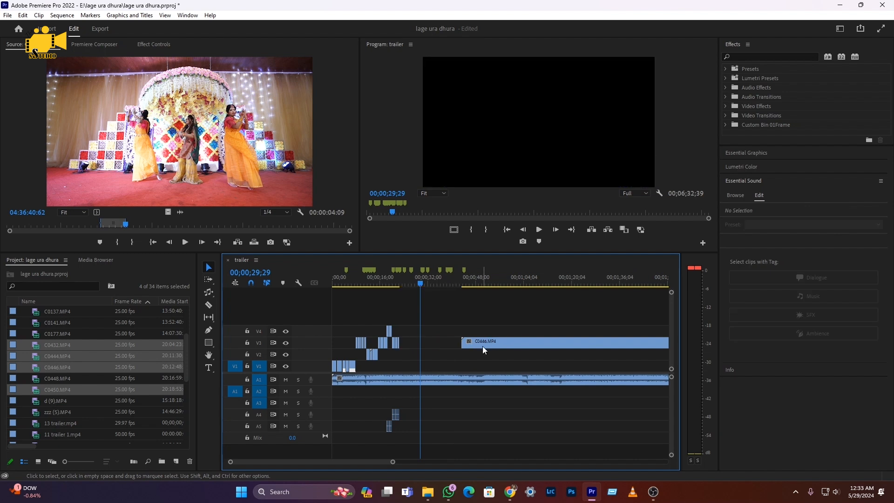
click(482, 346)
key(Delete)
key(minus)
key(minus)
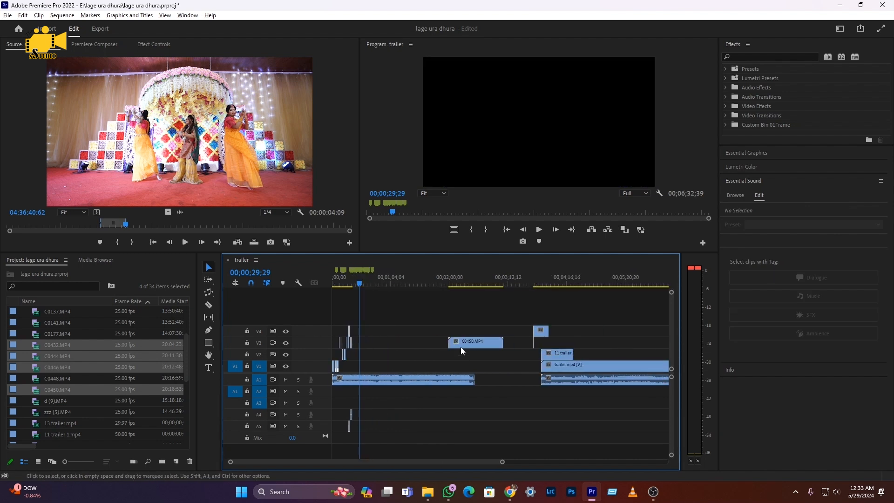
- Play the sequence from the start to check the cuts against the music up to the end of the C0432 clip
drag(348, 280, 288, 298)
key(space)
key(equal)
key(equal)
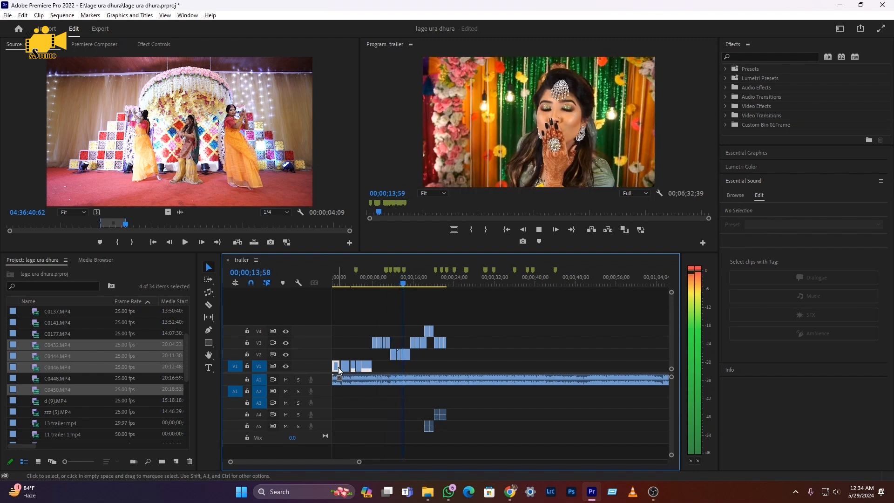
key(=)
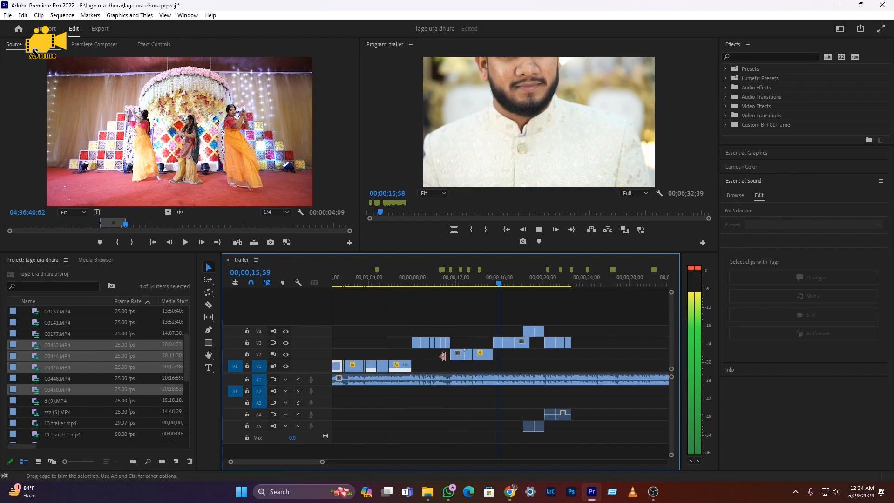
scroll(443, 357, down, 3)
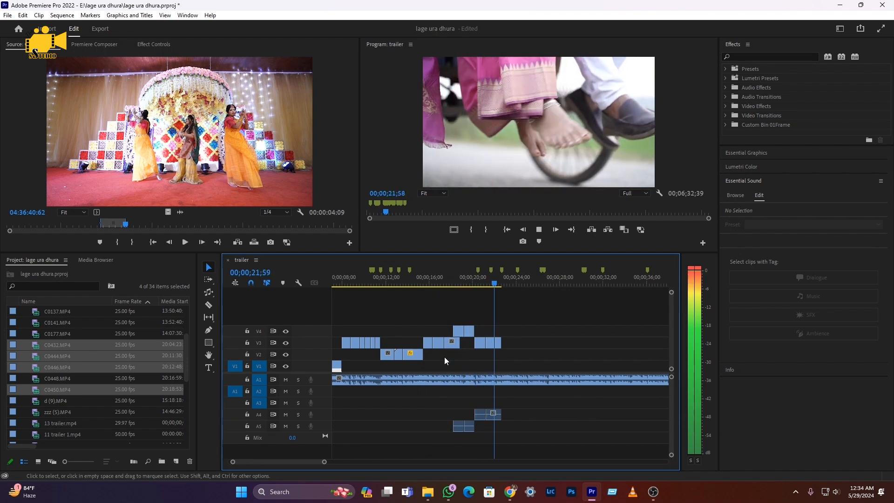
key(space)
drag(505, 283, 501, 282)
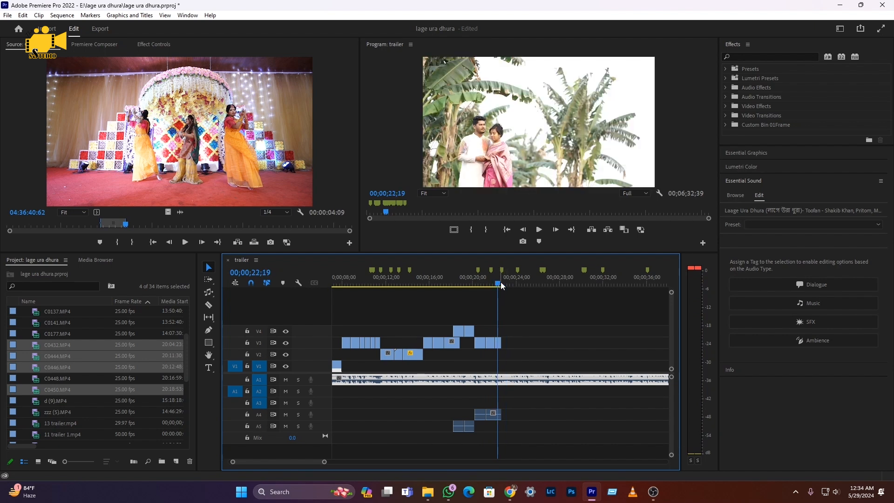
key(space)
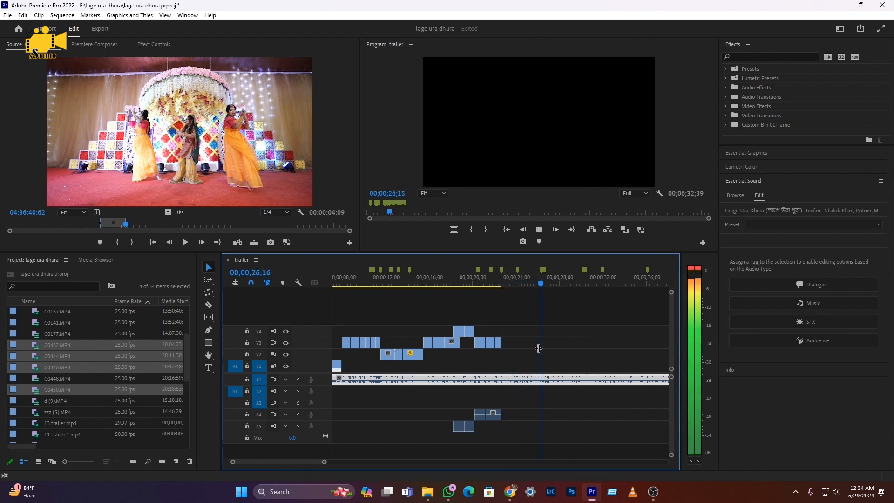
key(space)
- Switch to File Explorer, look through the footage folders and add the 1.2 holud Trailer done video to track V4, shortly after the C0432 clip
mouse_move(426, 497)
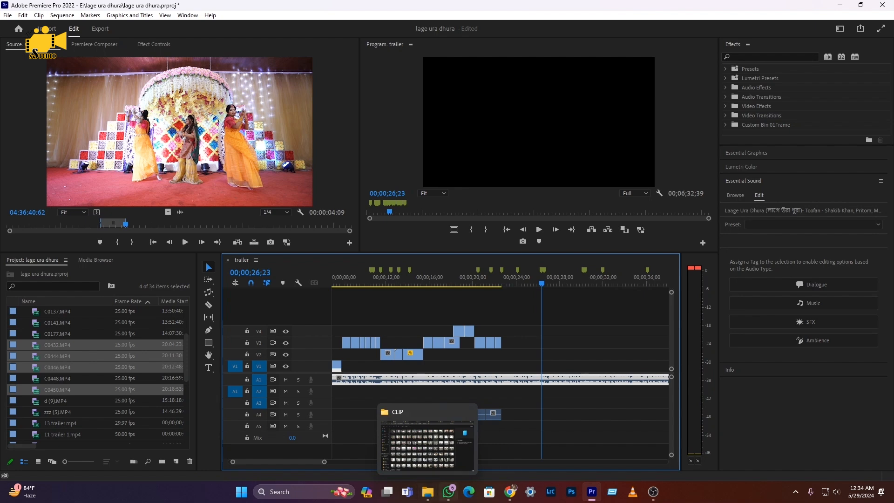
click(428, 498)
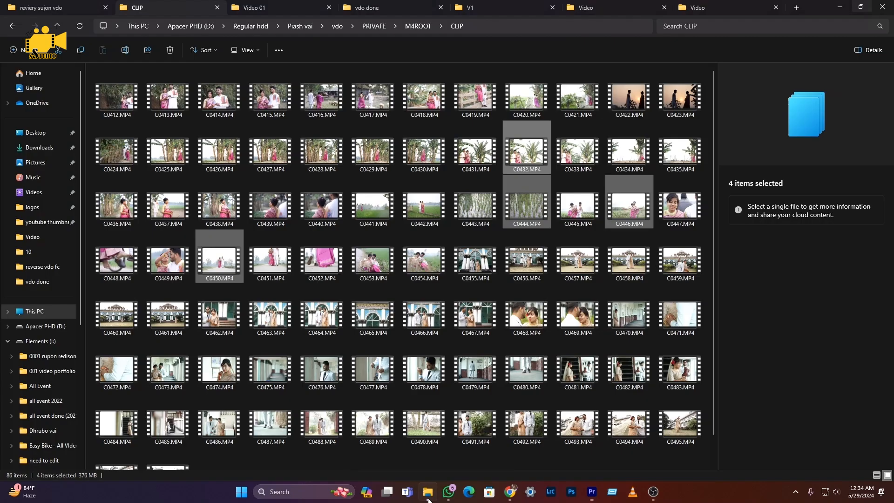
scroll(435, 330, down, 2)
scroll(411, 297, up, 2)
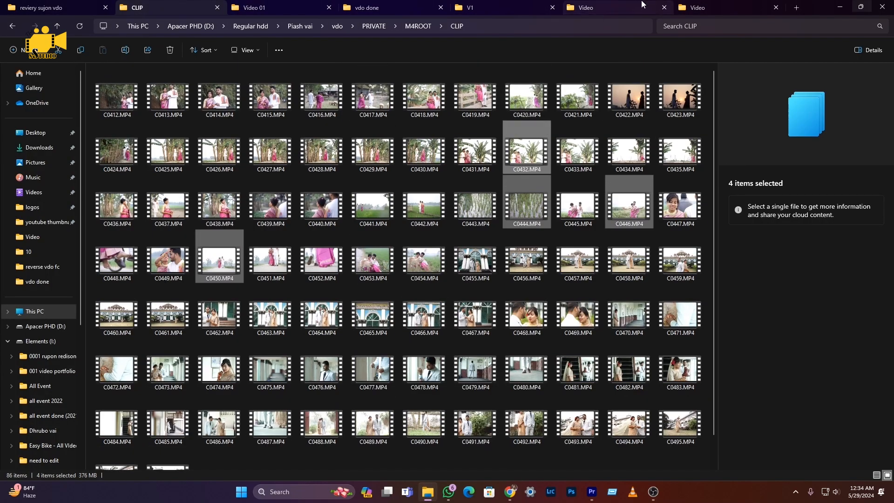
click(699, 9)
click(643, 6)
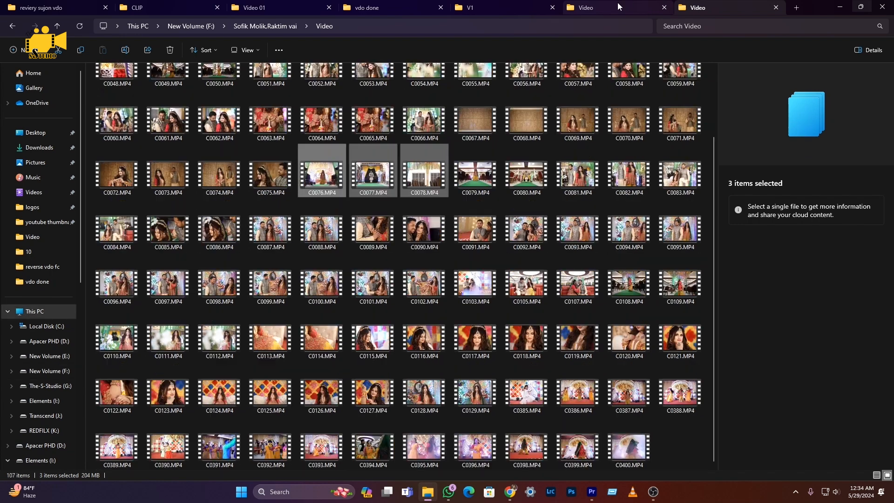
click(591, 491)
drag(188, 394, 520, 344)
key(minus)
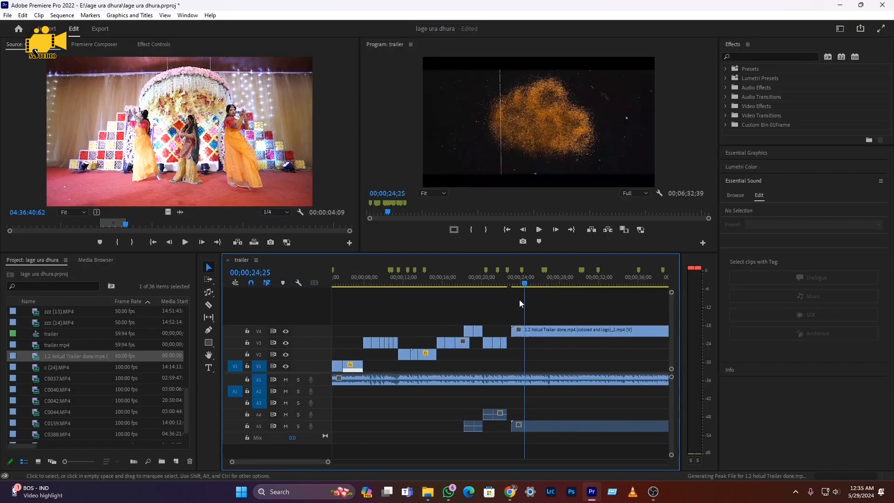
- Preview the holud trailer clip, split it at 00;01;42;57 and delete the part before the cut
drag(522, 282, 604, 286)
key(space)
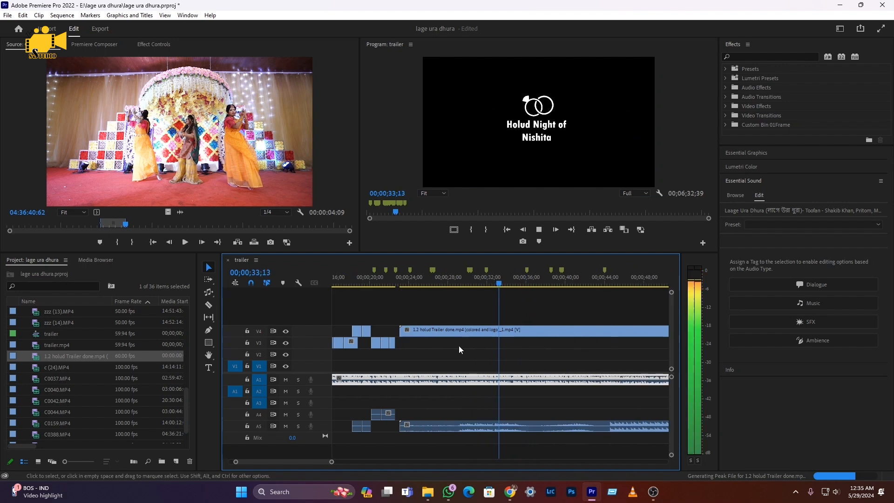
scroll(445, 351, down, 4)
click(399, 281)
drag(400, 282, 534, 287)
key(c)
click(536, 331)
key(v)
click(530, 330)
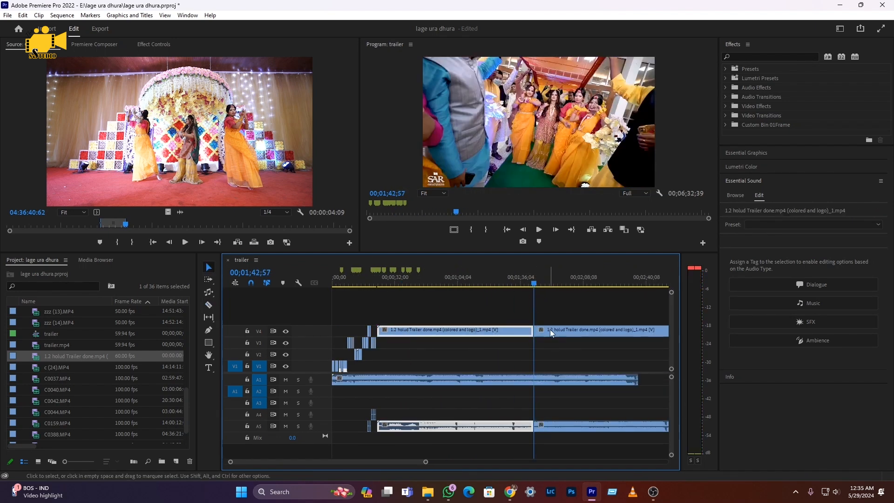
key(Delete)
- Split the holud trailer clip at 00;01;49;07 and move the short first piece to track V3, directly after the C0432 clip
click(537, 283)
drag(537, 282, 547, 285)
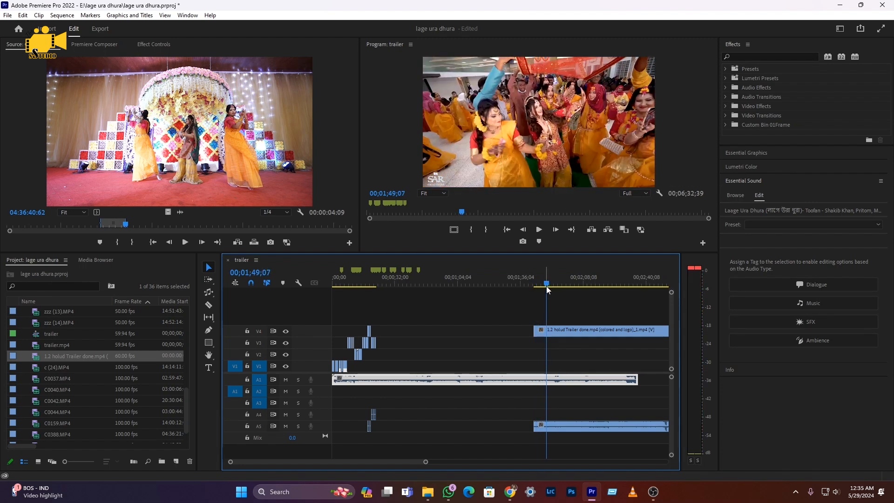
key(c)
click(544, 333)
key(v)
drag(540, 334, 387, 348)
click(374, 282)
- Unlink the short holud piece and the neighbouring linked clips, and delete their audio from tracks A4 and A5
click(384, 343)
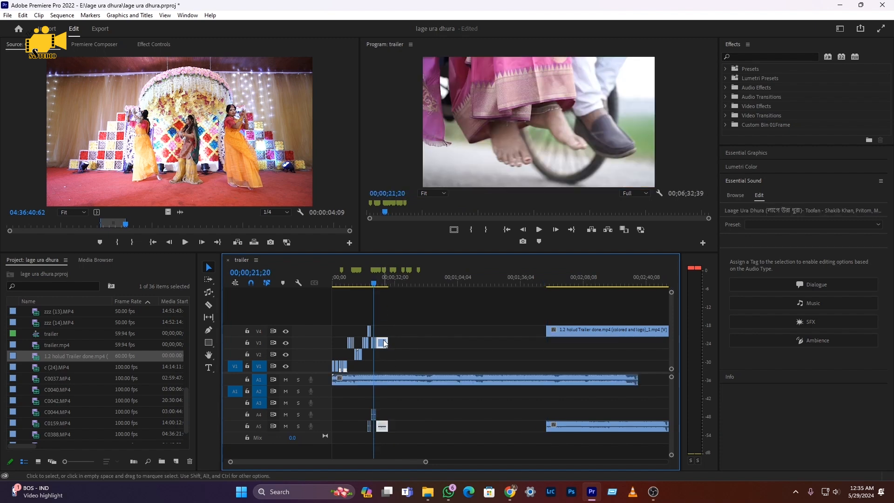
right_click(385, 343)
click(442, 169)
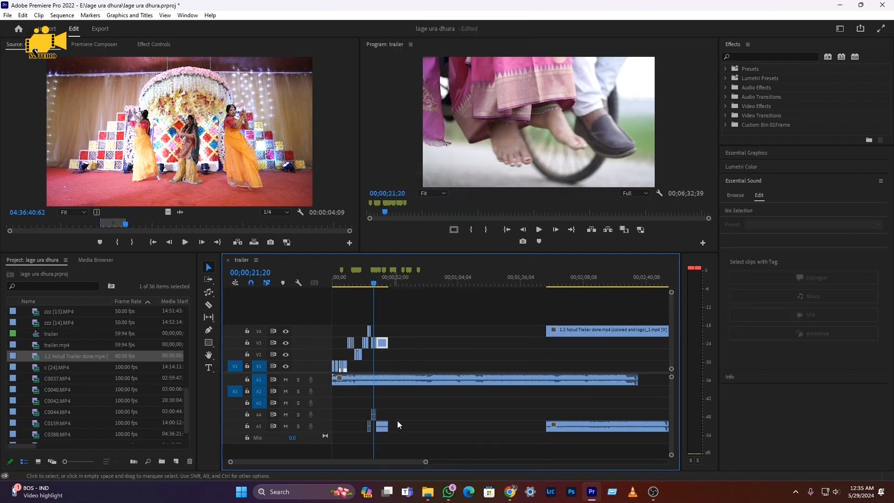
drag(386, 412, 331, 455)
right_click(373, 343)
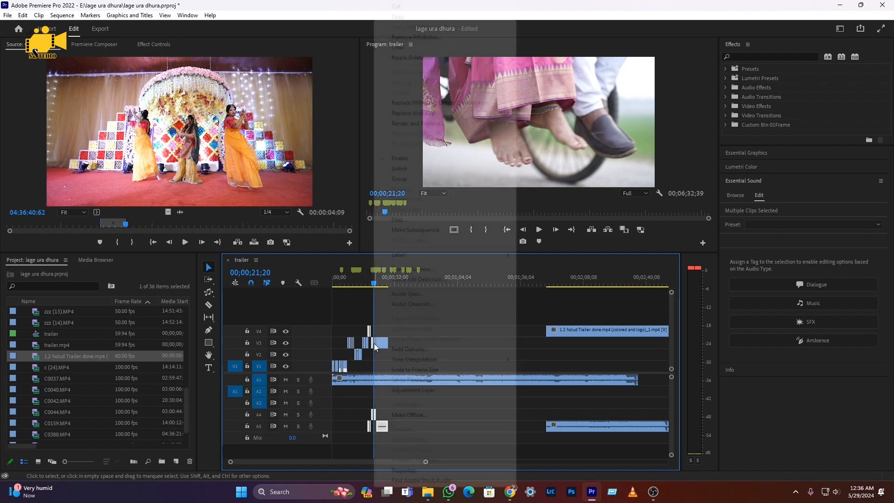
click(400, 168)
drag(414, 406, 336, 450)
- Play into the short holud piece, split it at 00;00;25;00 and move the second part along track V3 to about 00;00;32
click(371, 282)
scroll(381, 347, up, 3)
key(space)
scroll(378, 347, up, 1)
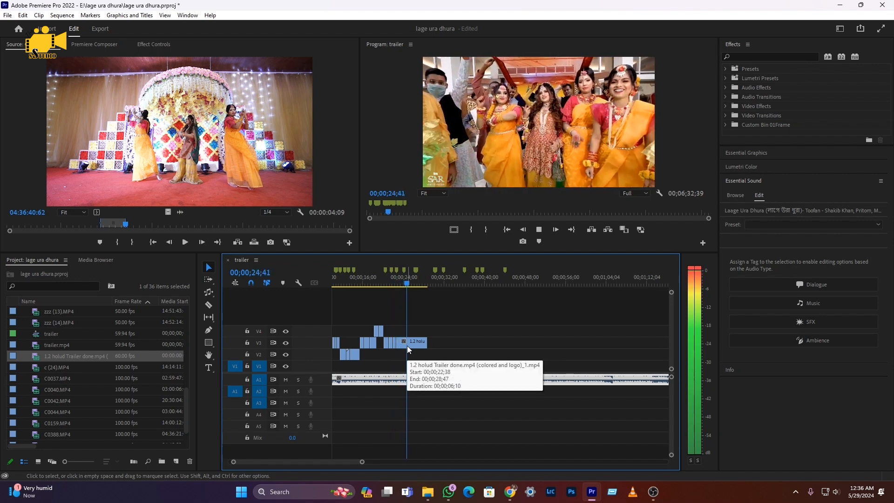
key(v)
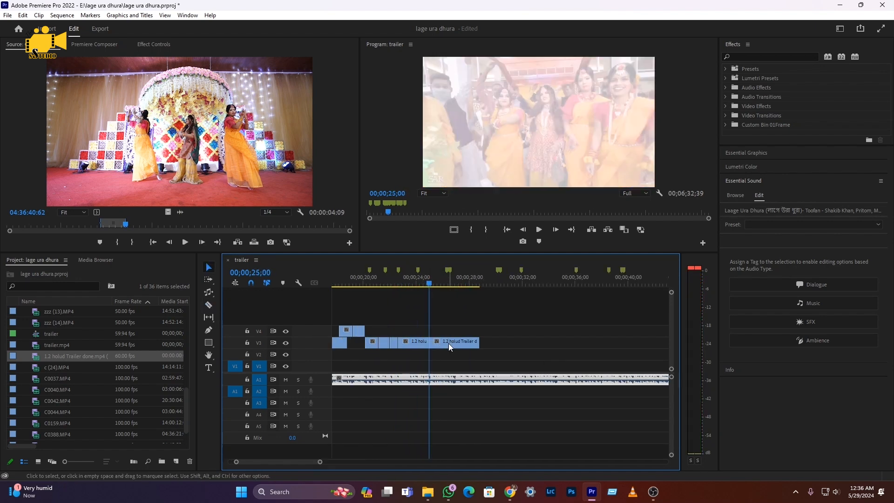
drag(448, 344, 545, 348)
- Play the sequence from 00;00;22;22 to the end of the short holud piece on track V3
click(395, 283)
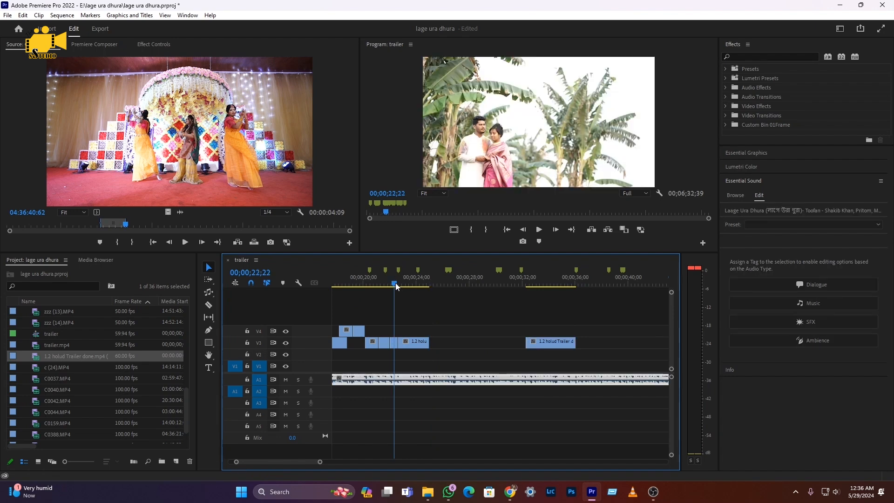
scroll(398, 321, up, 1)
key(space)
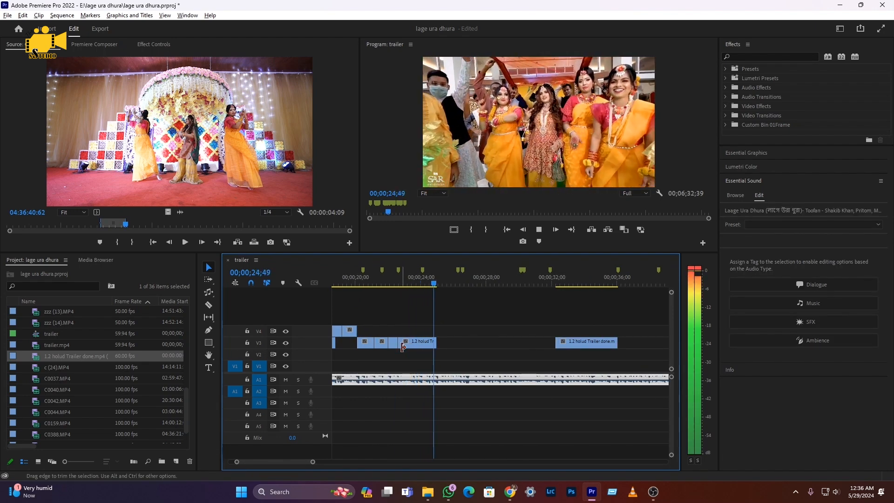
key(alt+space)
click(438, 284)
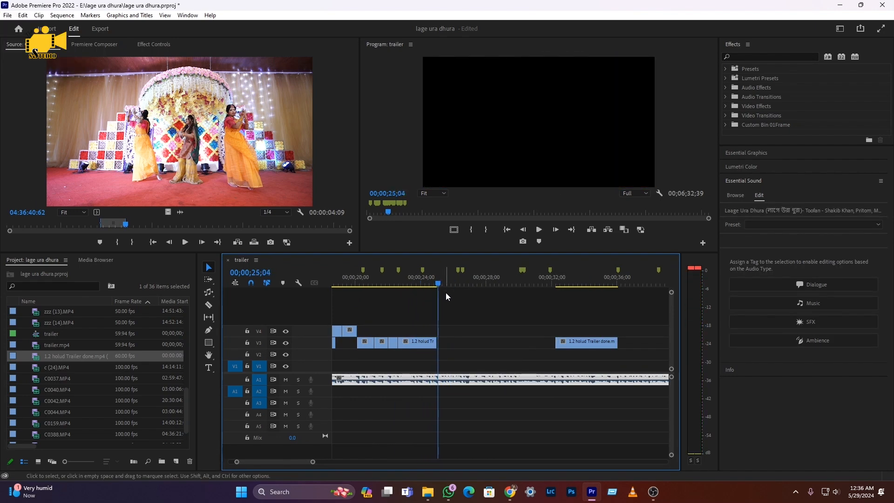
- Switch to File Explorer and open the Video folder inside 09.02.2022 under the project's All Videos folder
click(421, 438)
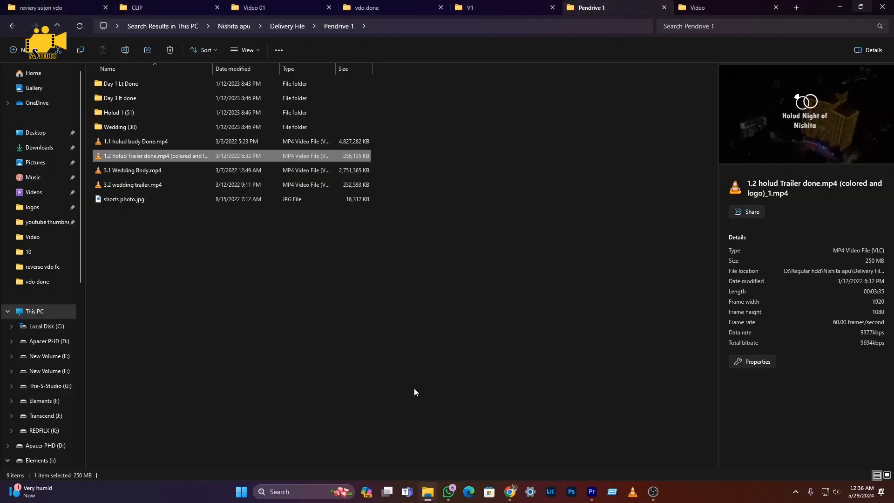
key(alt+Up)
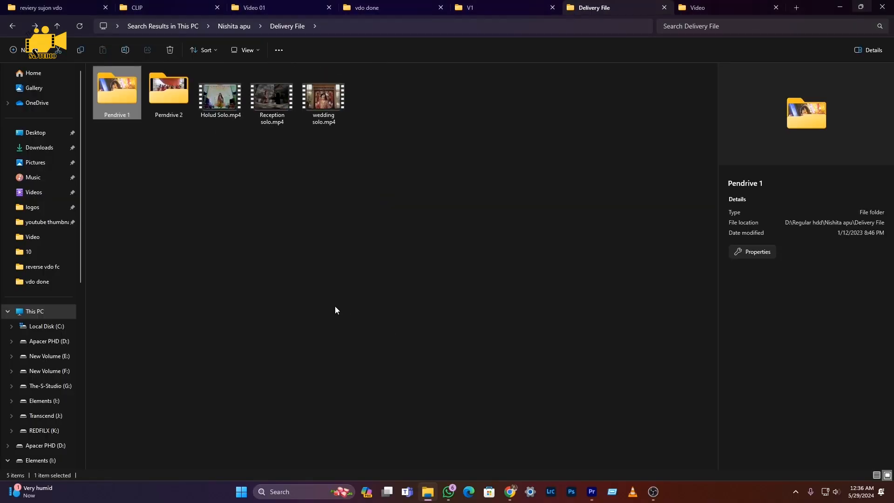
key(alt+Up)
key(Up)
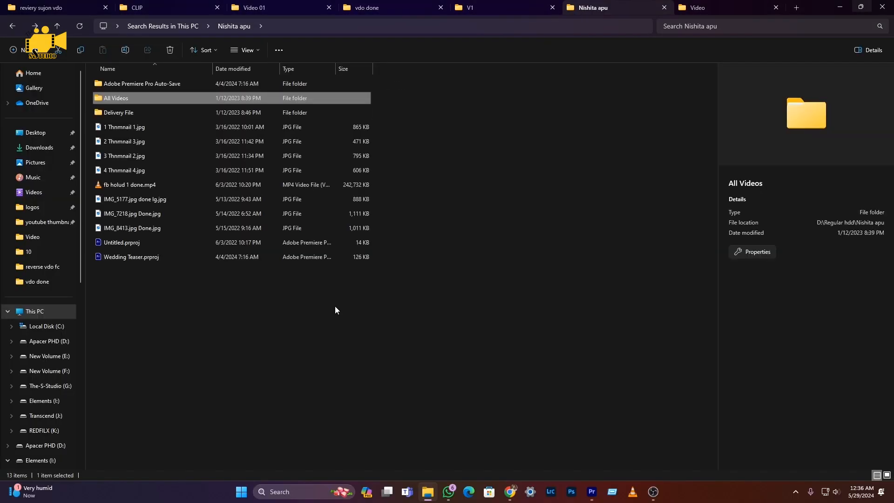
key(Return)
key(Down)
key(Up)
key(Return)
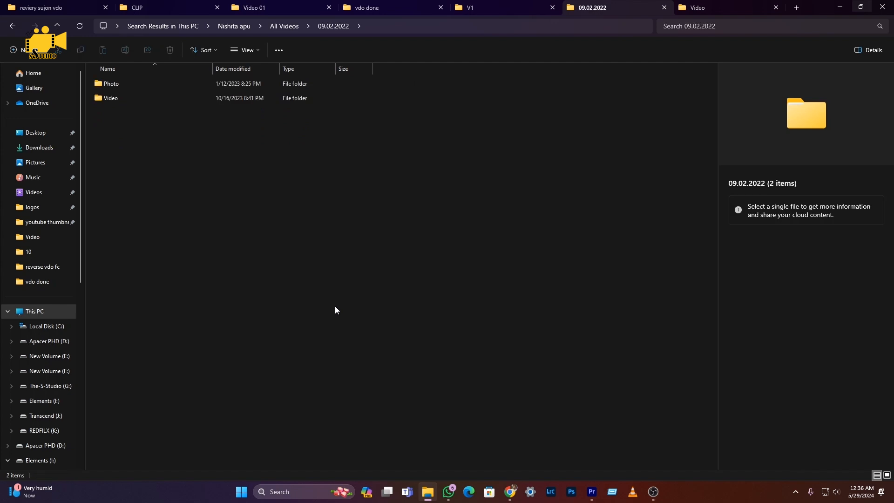
key(Down)
key(Return)
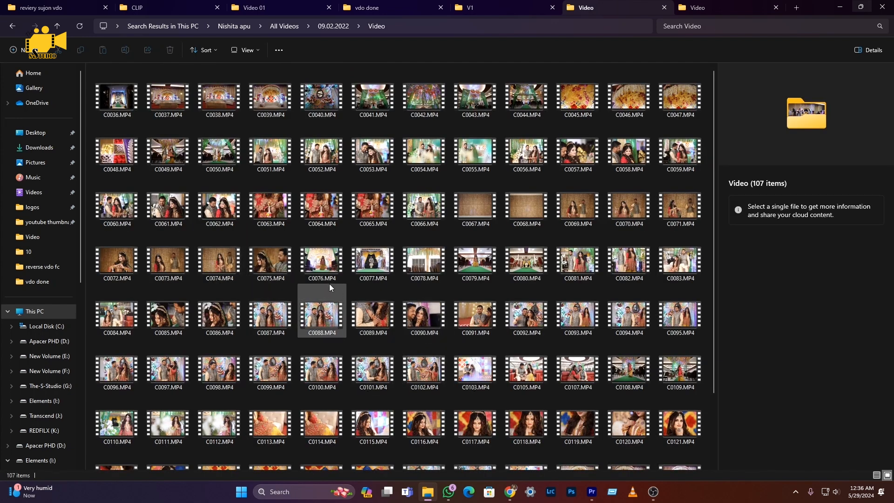
- Add C0075.MP4 to the Premiere Pro sequence on track V4, starting where the short holud piece ends
click(275, 271)
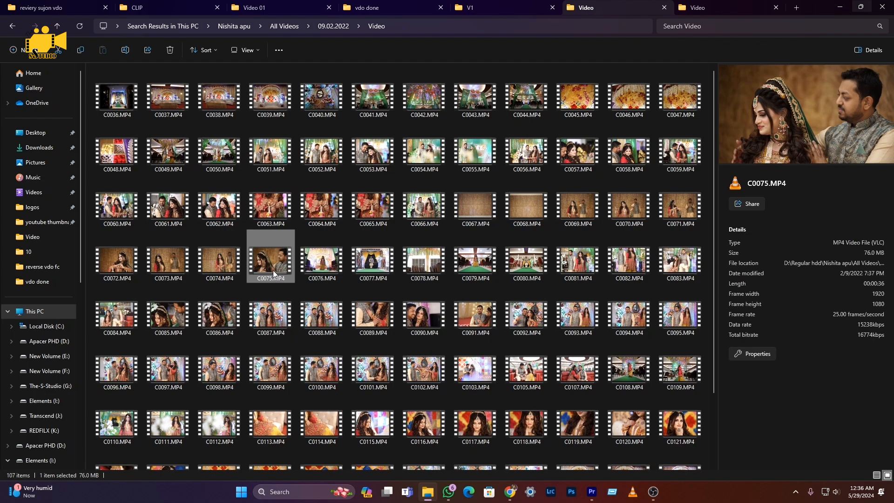
drag(273, 270, 554, 454)
drag(426, 342, 447, 331)
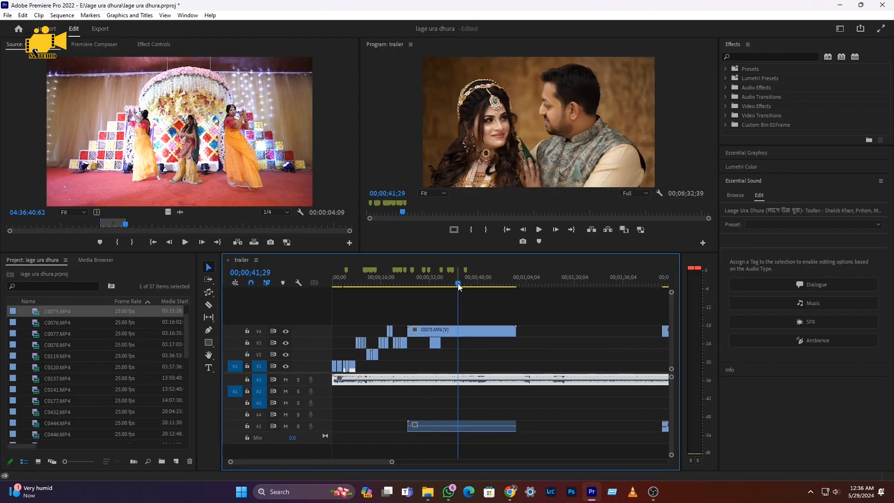
- Split the C0075 clip at 00;00;38;15 and delete the part before the cut
mouse_move(459, 284)
mouse_down()
mouse_move(476, 284)
mouse_move(448, 287)
mouse_up()
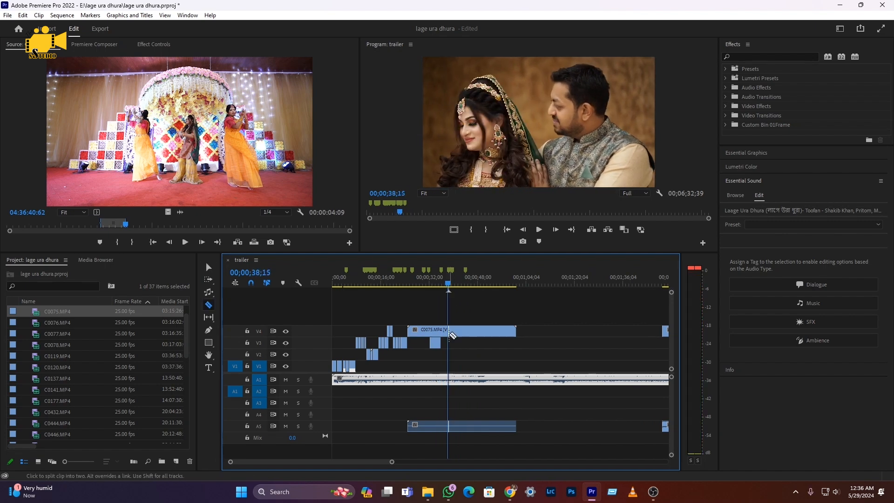
key(ctrl+k)
click(436, 334)
key(Delete)
- Unlink the C0075 clip, delete its audio and move the video along track V4 to directly after the short holud piece
right_click(468, 333)
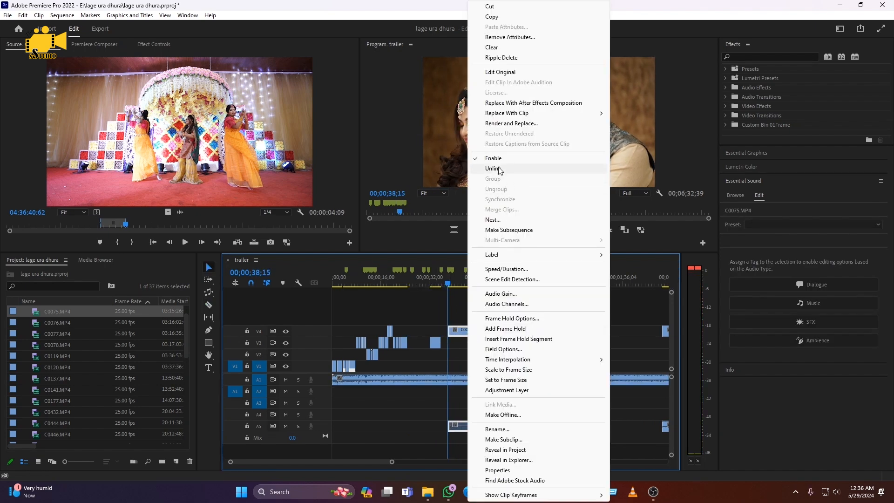
click(499, 169)
click(466, 425)
key(Delete)
drag(459, 330, 419, 331)
- Play into the C0075 clip, cut off its part before 00;00;25;27 and move the remainder back to the end of the holud piece
click(378, 282)
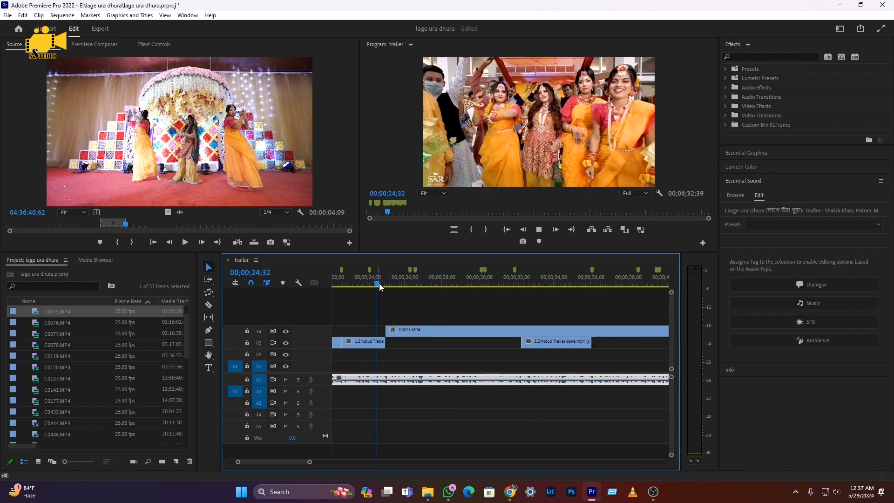
key(space)
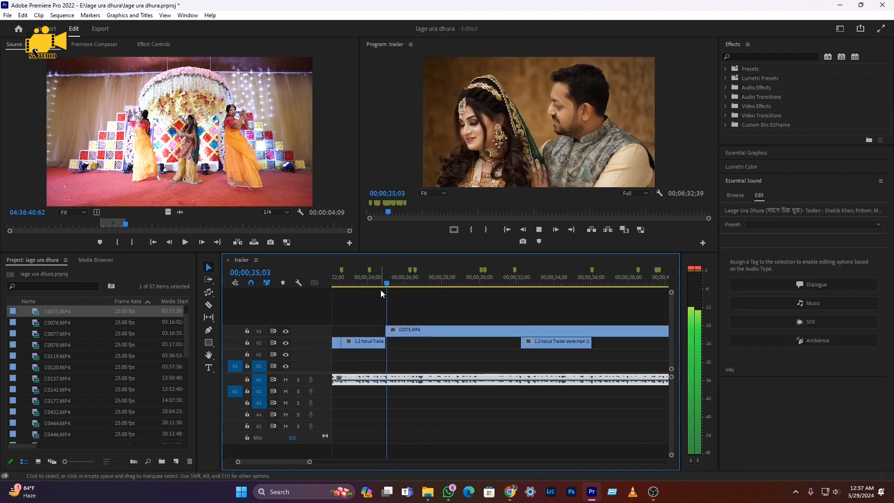
key(space)
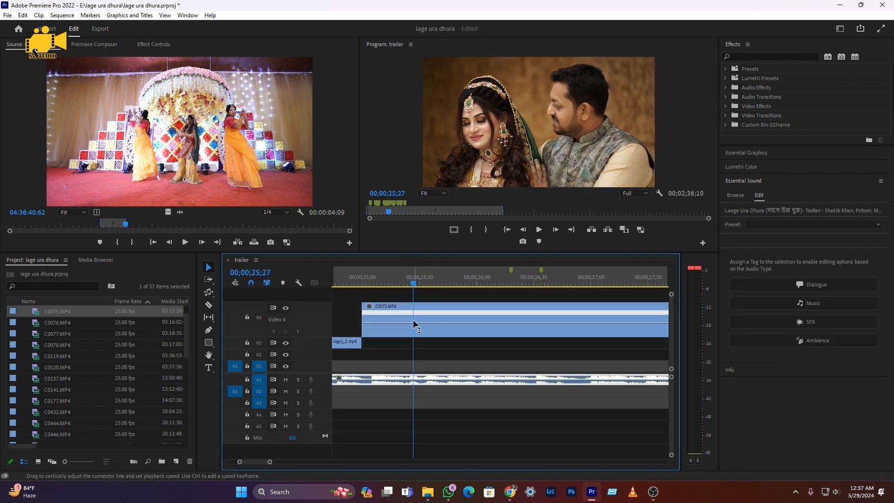
key(c)
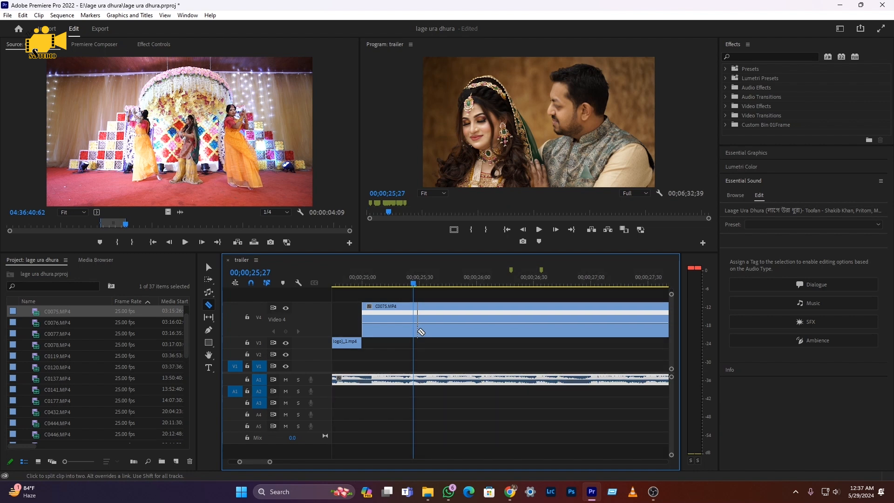
click(413, 327)
key(v)
click(390, 332)
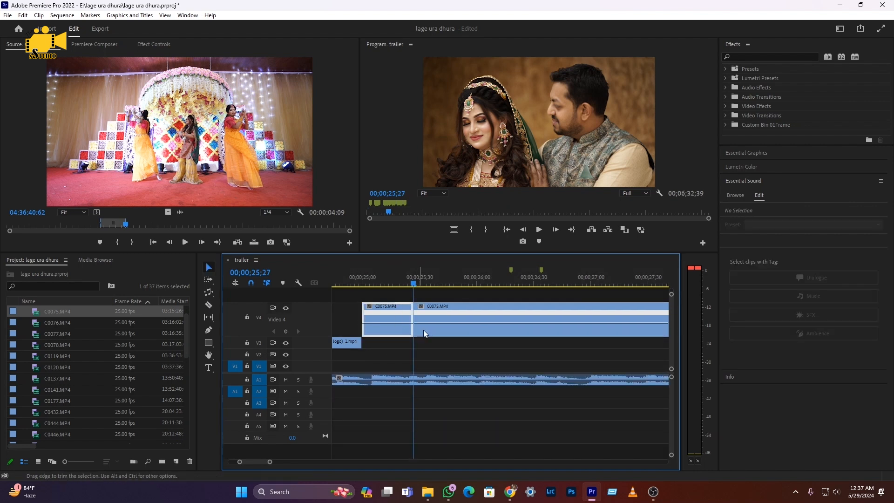
key(Delete)
drag(432, 333, 380, 336)
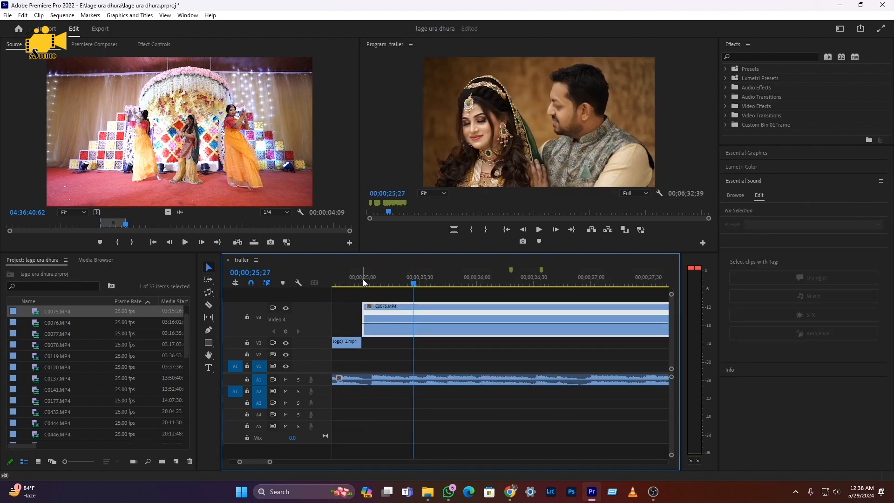
- Show the speed keyframes of the C0075 clip on track V4 and raise its playback speed
drag(363, 278, 423, 285)
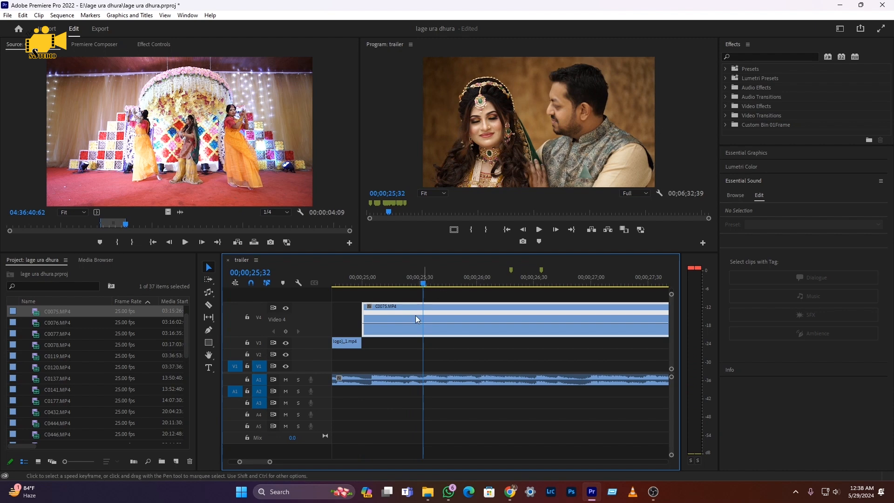
right_click(400, 328)
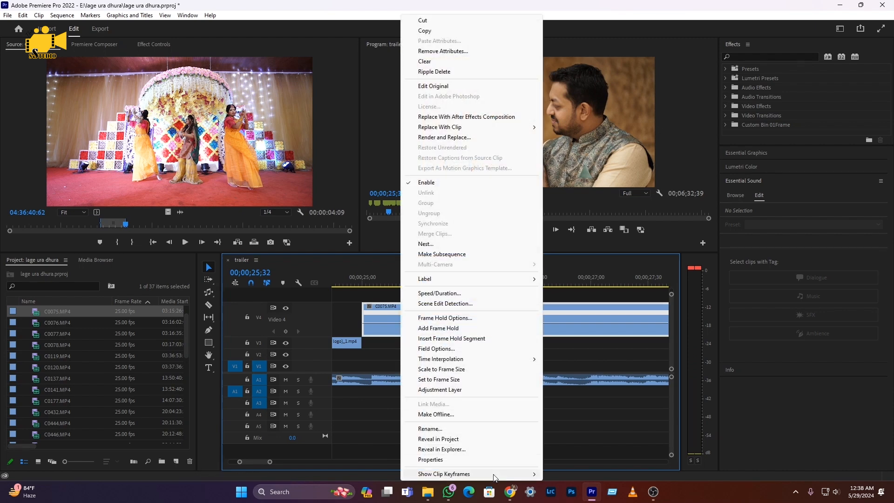
mouse_move(493, 475)
mouse_move(577, 496)
click(649, 493)
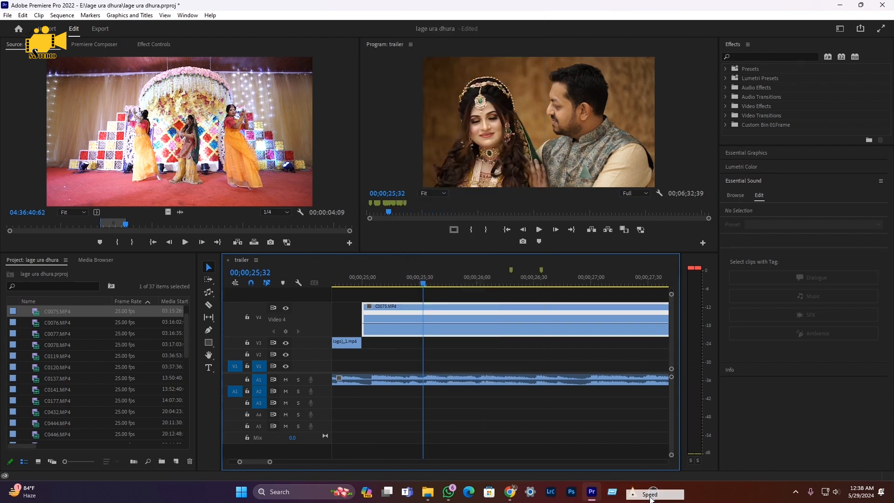
drag(389, 322, 390, 316)
- Preview the sped-up C0075 clip, add a speed keyframe at about 00;00;25;23 and slow down the section after it
click(356, 278)
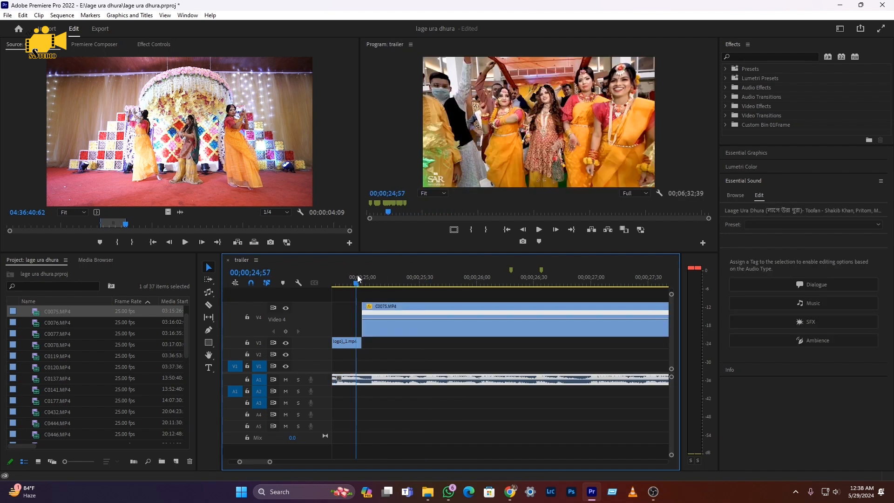
key(space)
key(space)
click(359, 278)
key(space)
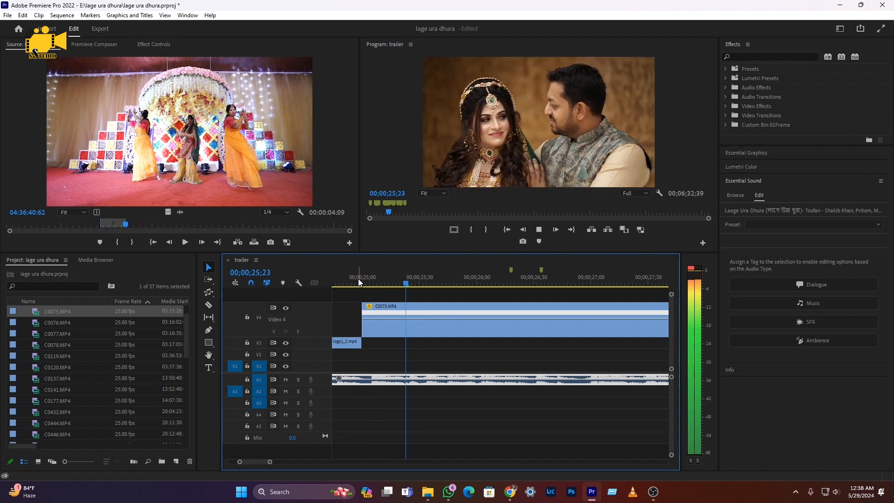
key(space)
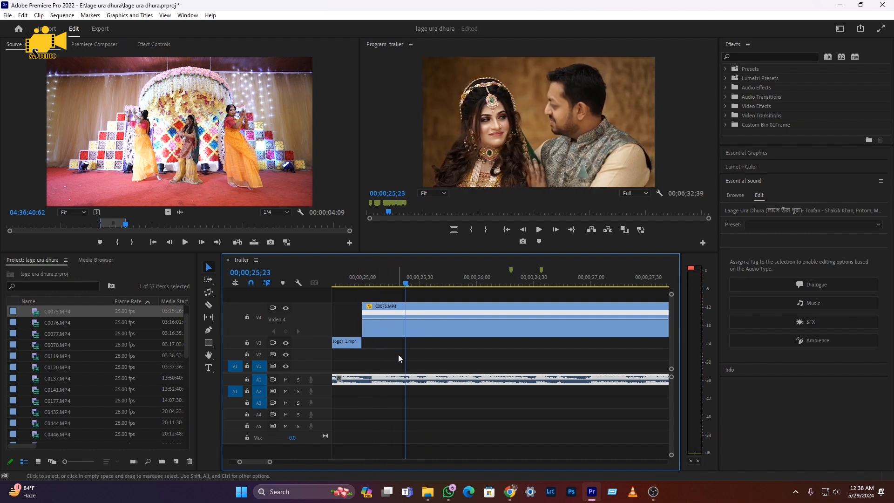
key(p)
click(404, 319)
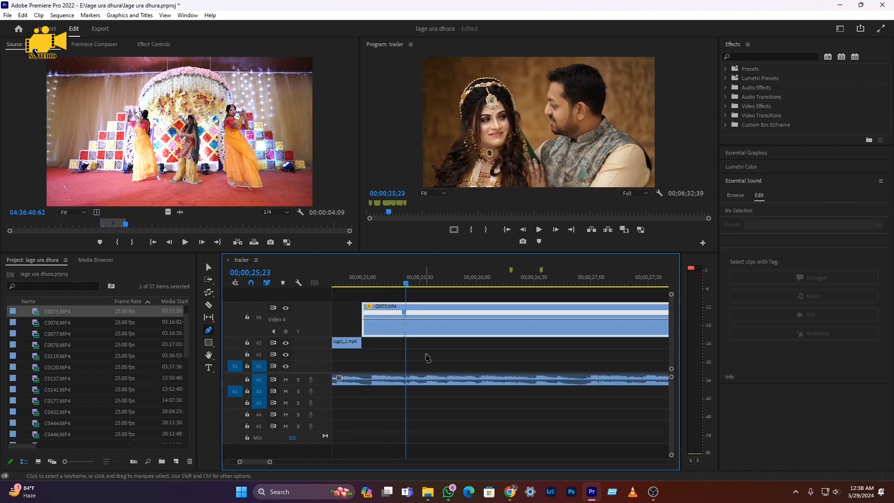
key(v)
drag(422, 317, 422, 328)
- Preview the speed change and spread its keyframe apart into a gradual speed ramp on the C0075 clip
key(space)
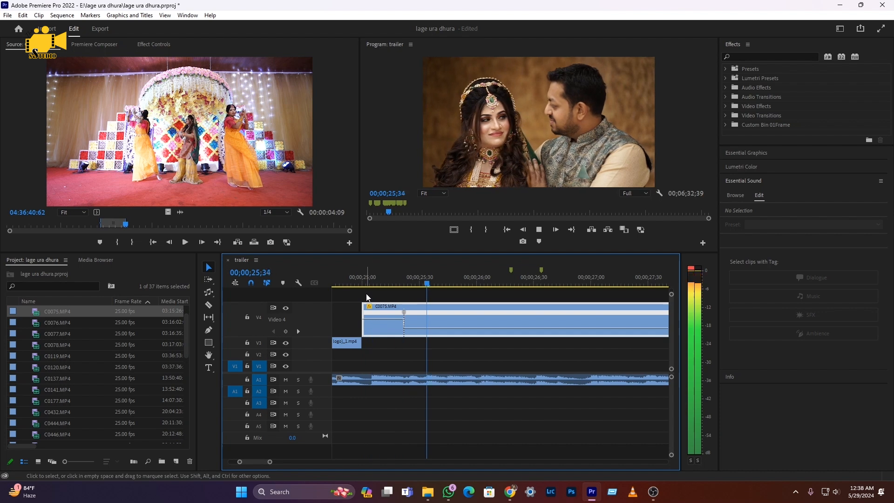
scroll(385, 295, down, 2)
click(379, 284)
key(space)
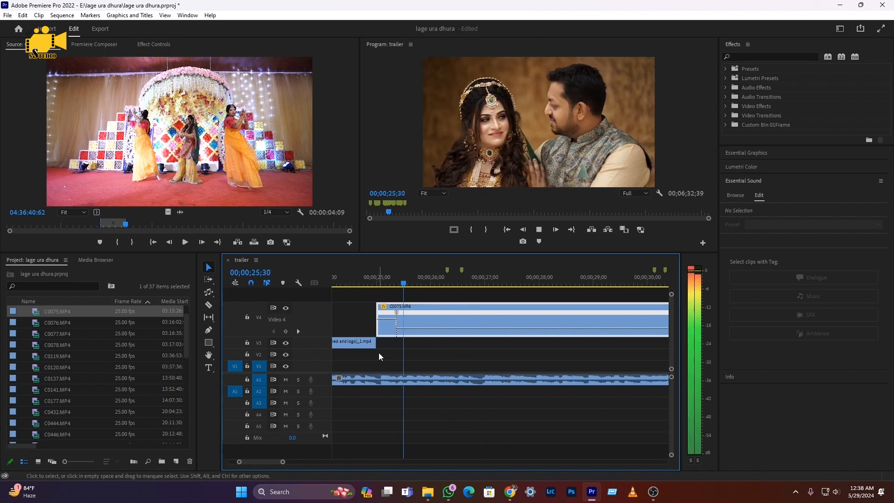
scroll(378, 353, up, 2)
click(403, 283)
scroll(397, 321, up, 2)
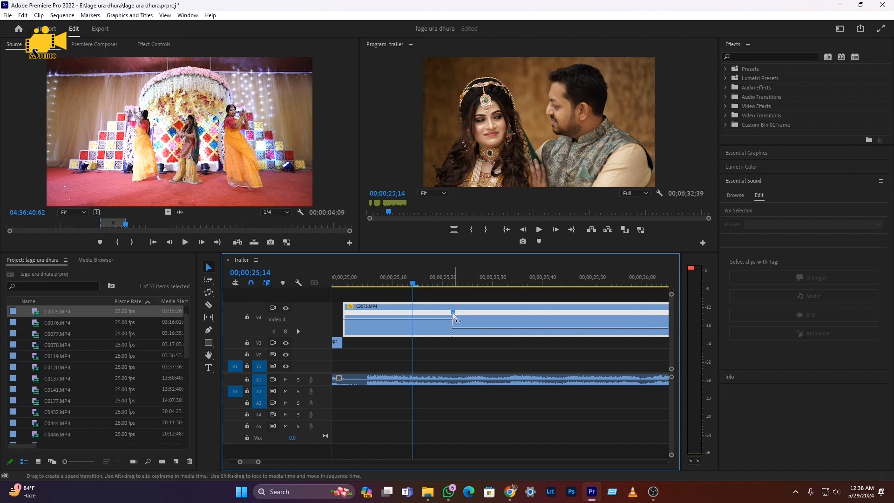
drag(455, 315, 442, 315)
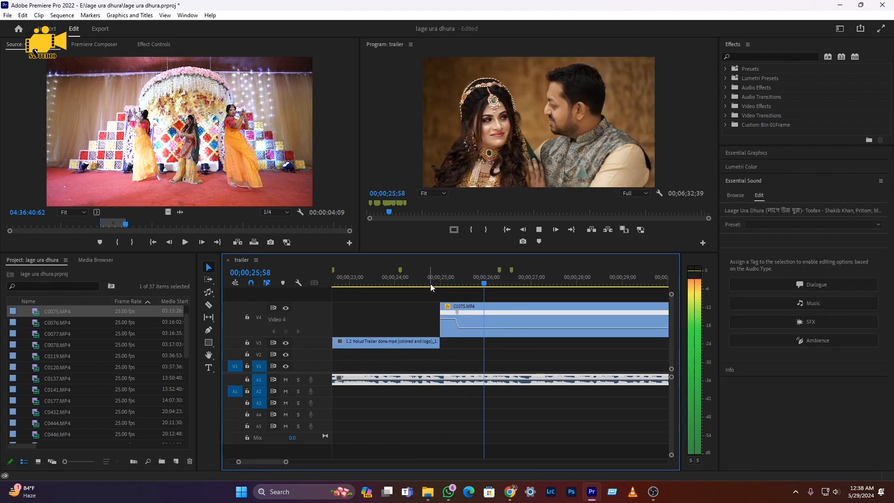
- Play through the speed ramp, split the C0075 clip at 00;00;26;56 and delete the part after the cut
drag(430, 284, 401, 285)
key(space)
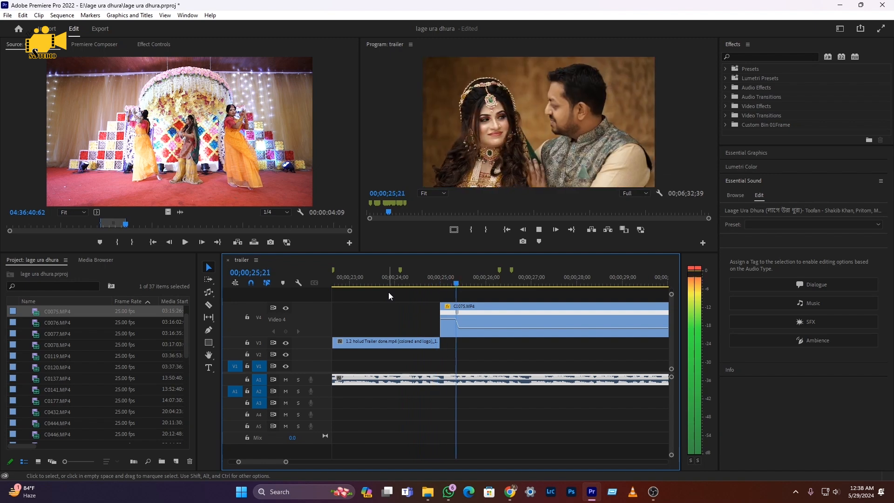
key(space)
key(c)
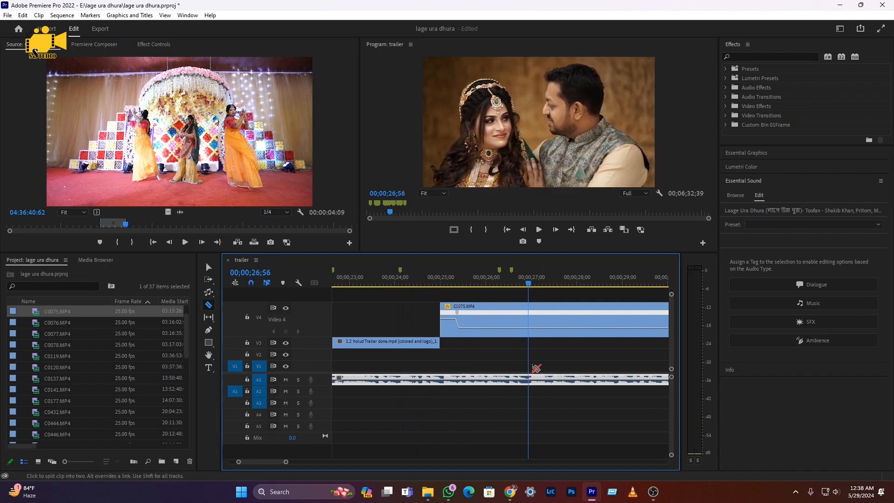
click(534, 320)
key(v)
click(551, 323)
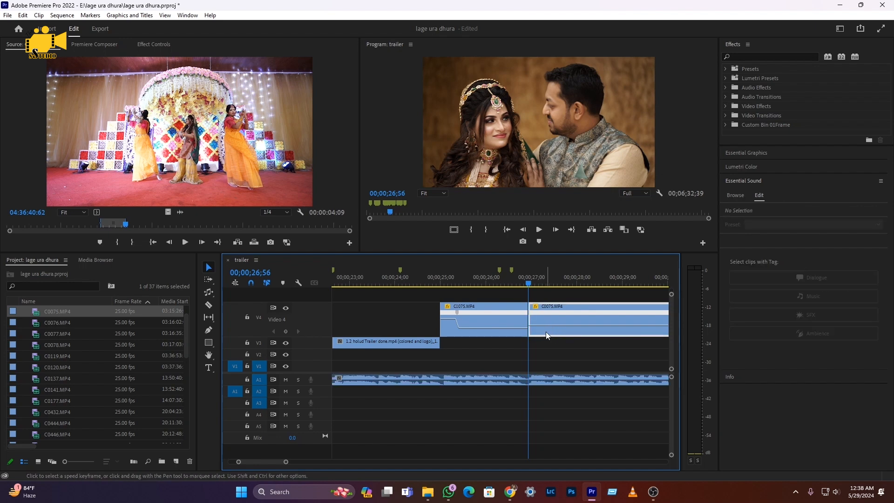
key(Delete)
- Play the trailer sequence from its beginning to review the edit up to the C0075 clip
key(minus)
key(minus)
key(minus)
key(minus)
key(minus)
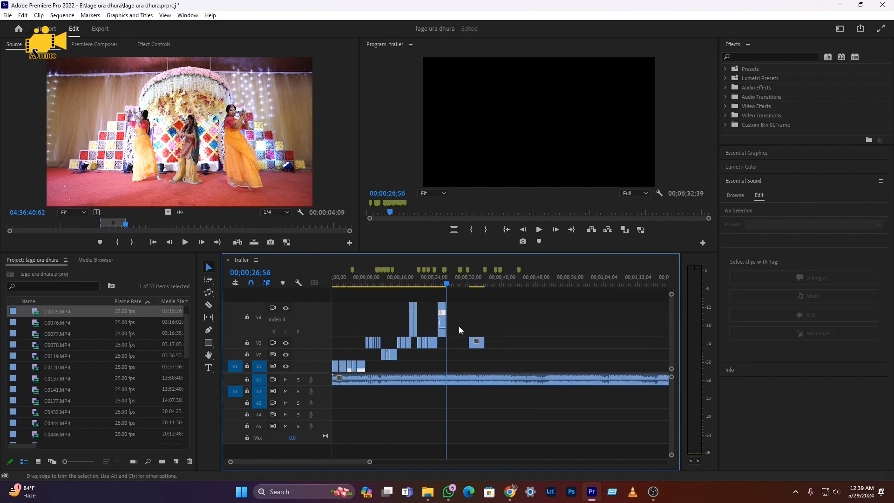
click(474, 278)
drag(436, 288, 275, 300)
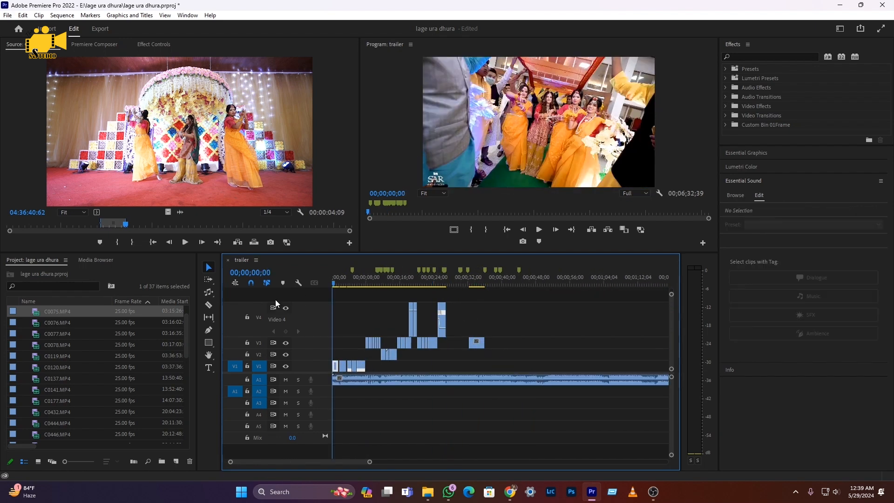
key(space)
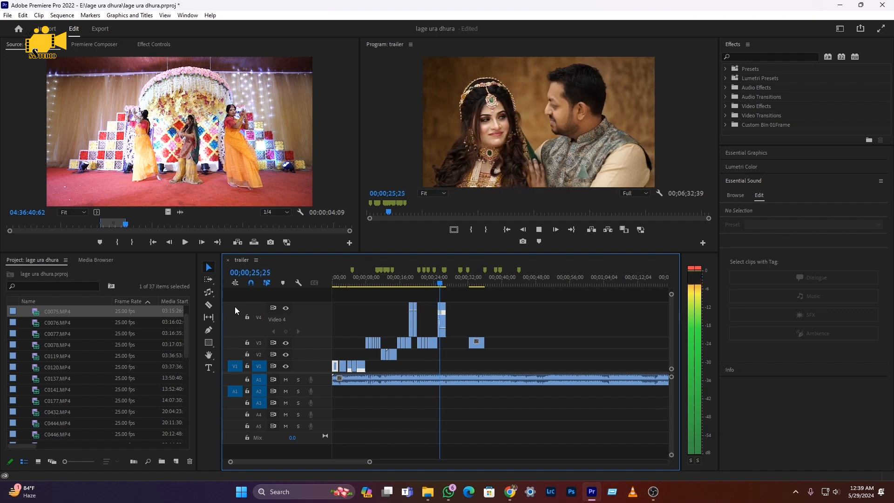
- Play the trailer on past the end of the C0075 clip to about 00;00;30;43
key(space)
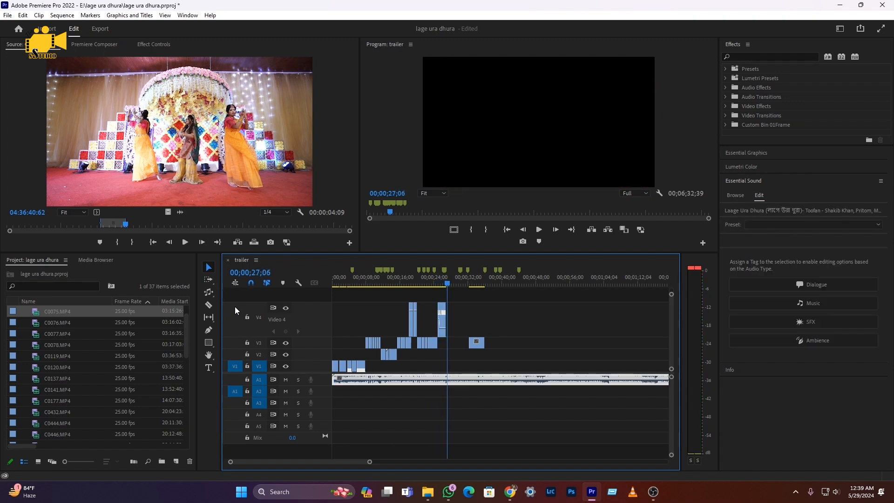
key(space)
scroll(449, 345, up, 3)
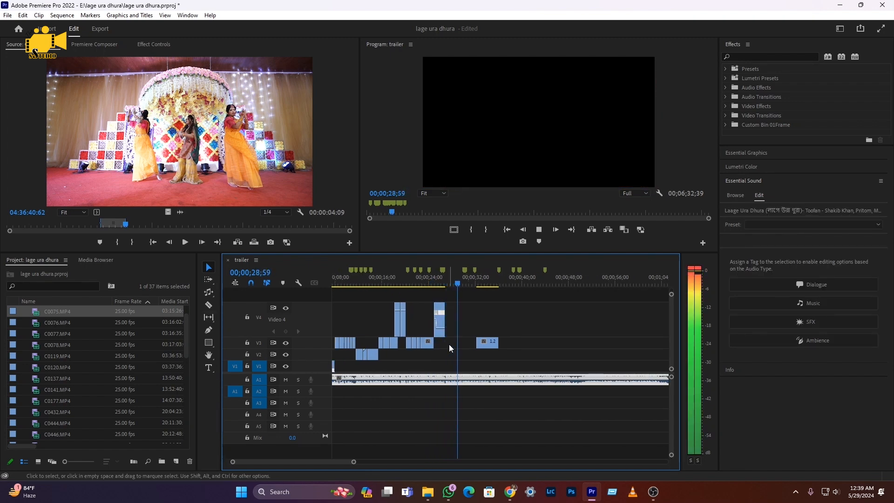
- Switch to File Explorer, open the Video 01 folder and look through its clips
mouse_move(427, 491)
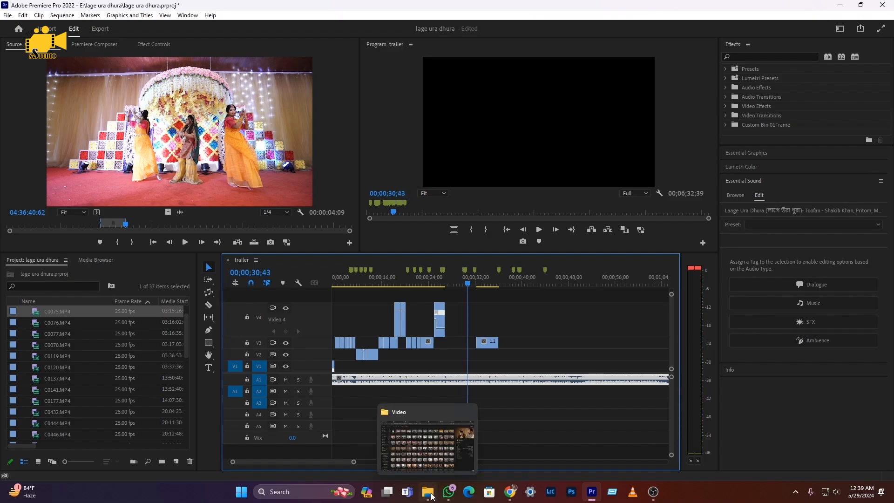
click(421, 443)
click(234, 4)
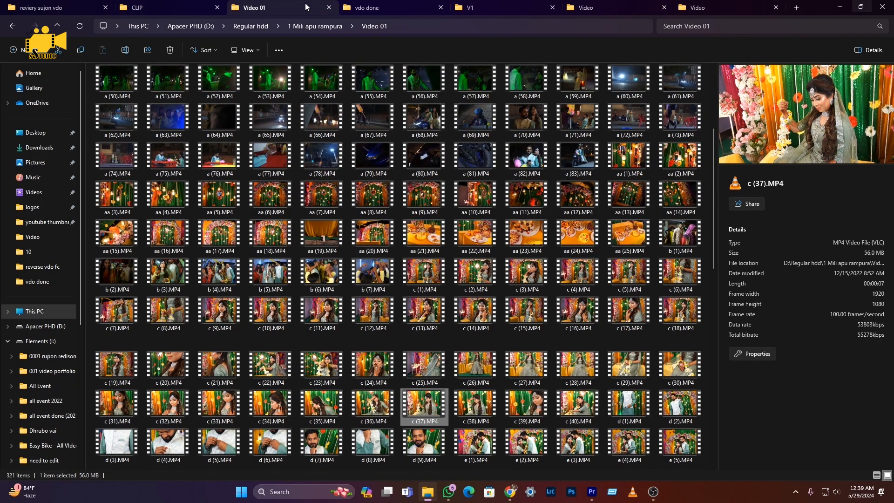
scroll(333, 418, down, 3)
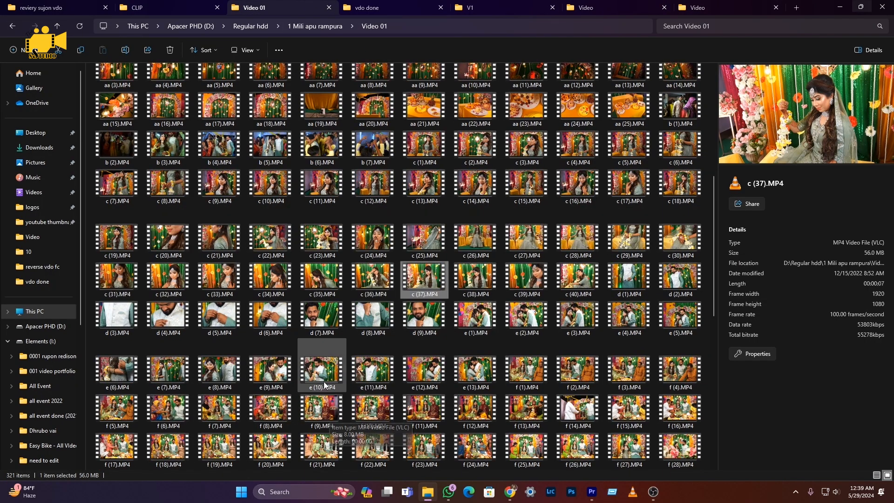
scroll(298, 322, up, 6)
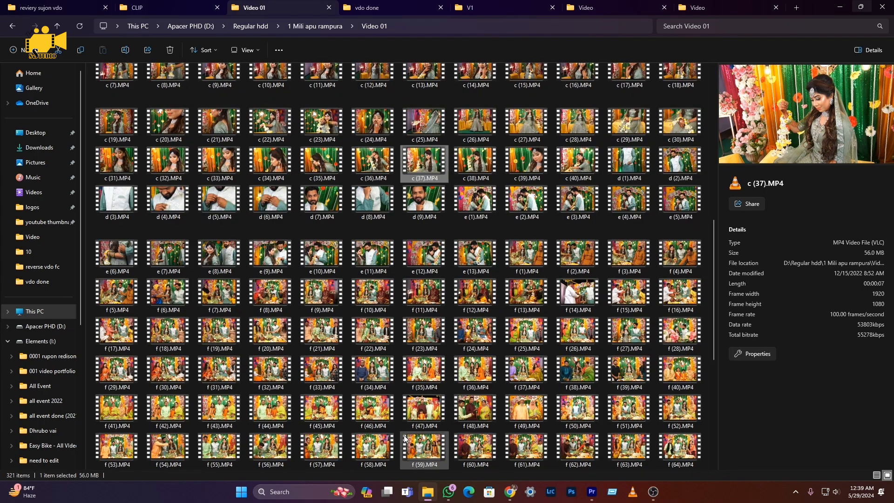
scroll(298, 323, down, 2)
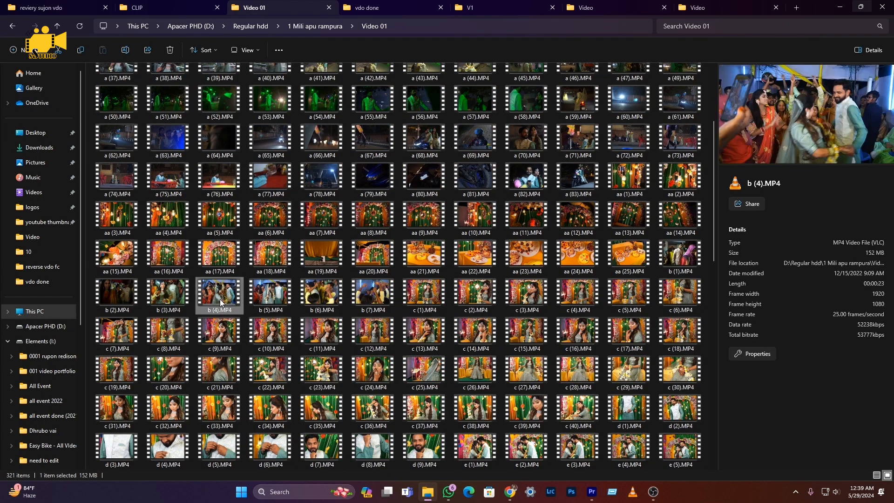
- Preview clips in the Video 01 folder from b (5).MP4 down to the zzz series to find the next shot
click(266, 297)
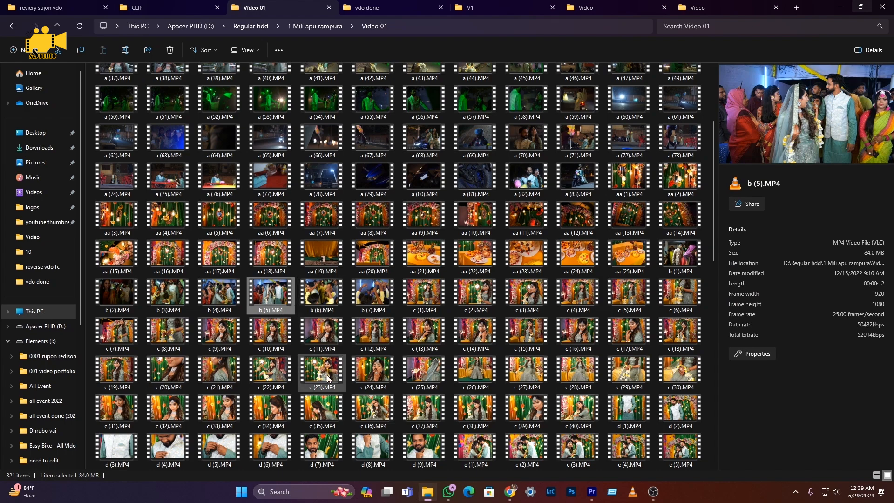
key(Down)
key(Down)
key(Down)
key(Down)
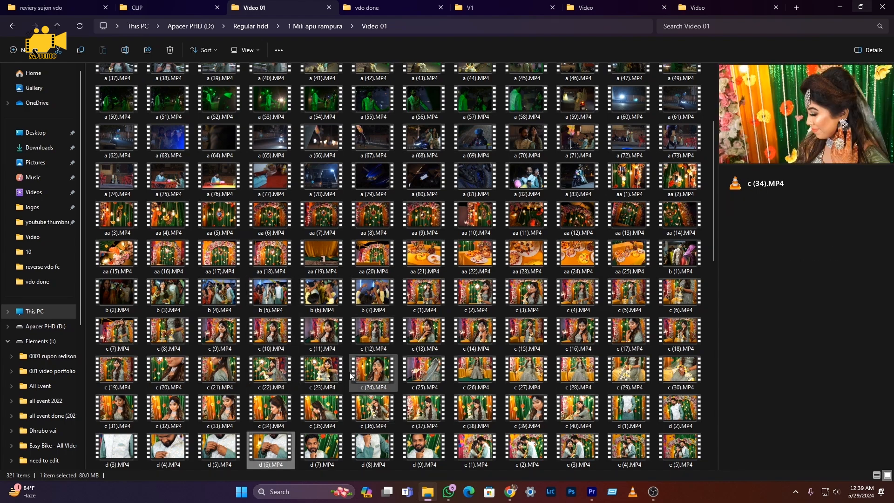
key(Down)
key(Down)
key(Down)
key(Down)
key(Down)
key(Down)
key(Down)
key(Down)
key(Down)
key(Down)
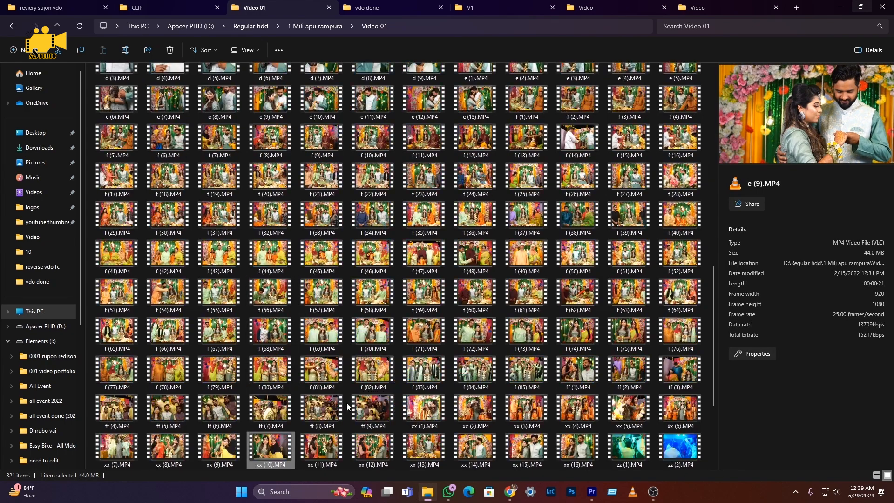
key(Down)
key(Down)
key(Down)
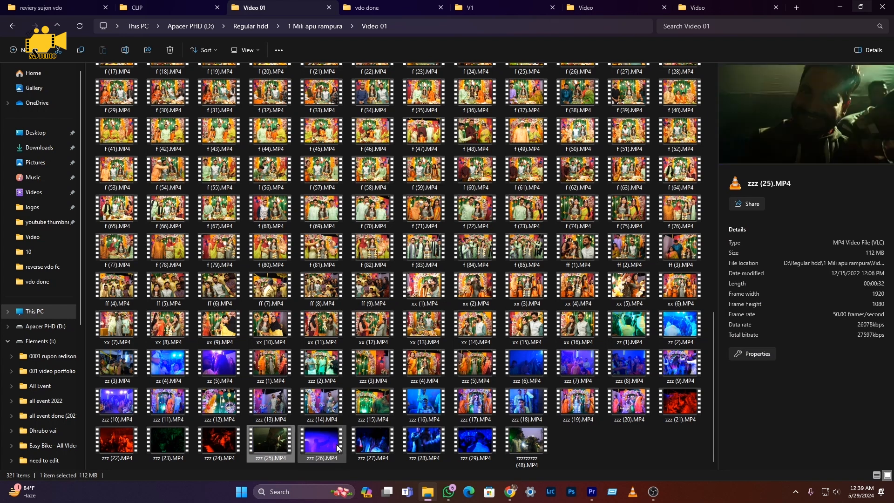
key(Left)
key(Left)
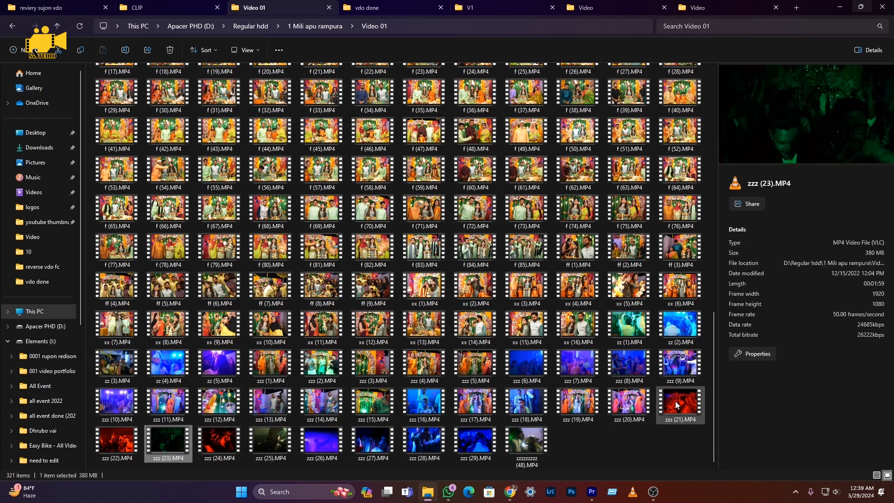
- Select zzz (21).MP4 through zzz (24).MP4 and add them to track V4 of the trailer timeline in Premiere Pro
click(675, 401)
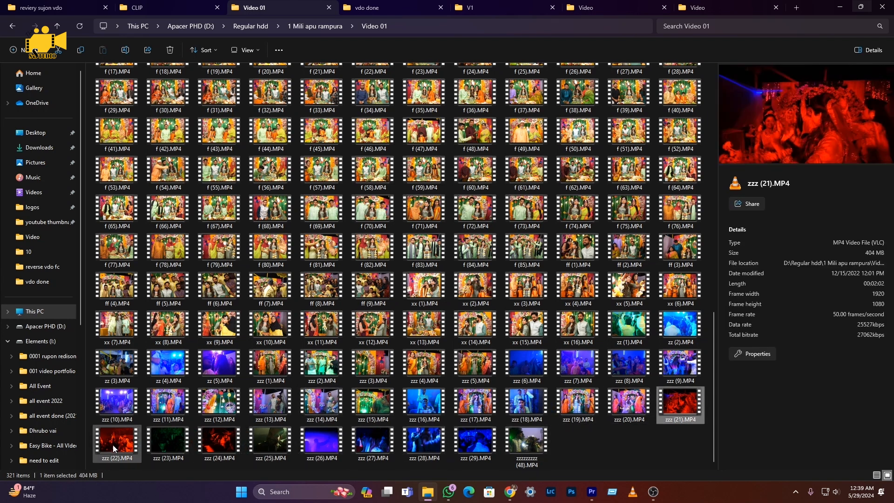
key(shift+Right)
key(shift+Right)
key(shift+Right)
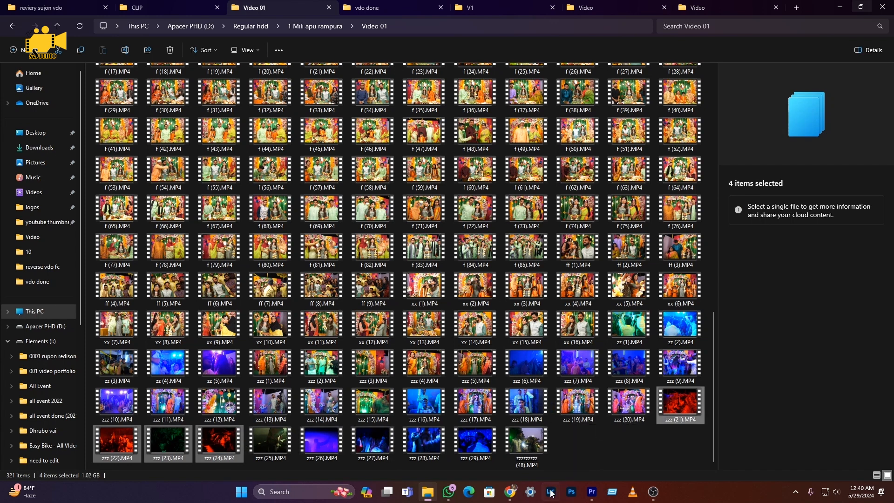
drag(589, 491, 515, 329)
scroll(507, 334, down, 7)
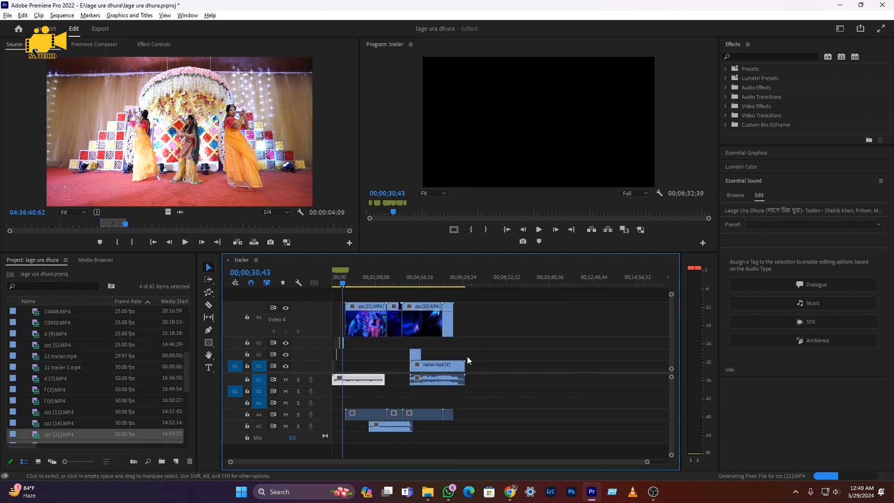
- Move the trailer.mp4 reference clips further along the timeline and place the zzz clips earlier on V4, closer to the edit
drag(459, 348, 399, 376)
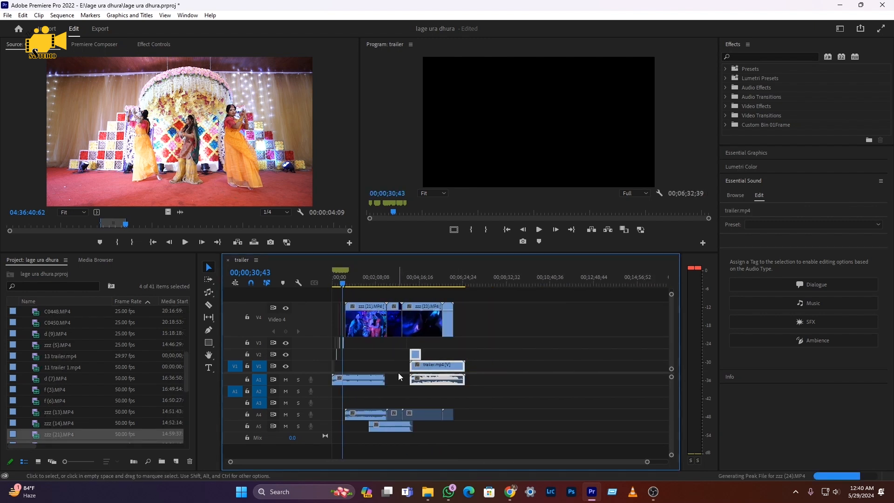
drag(424, 404, 365, 431)
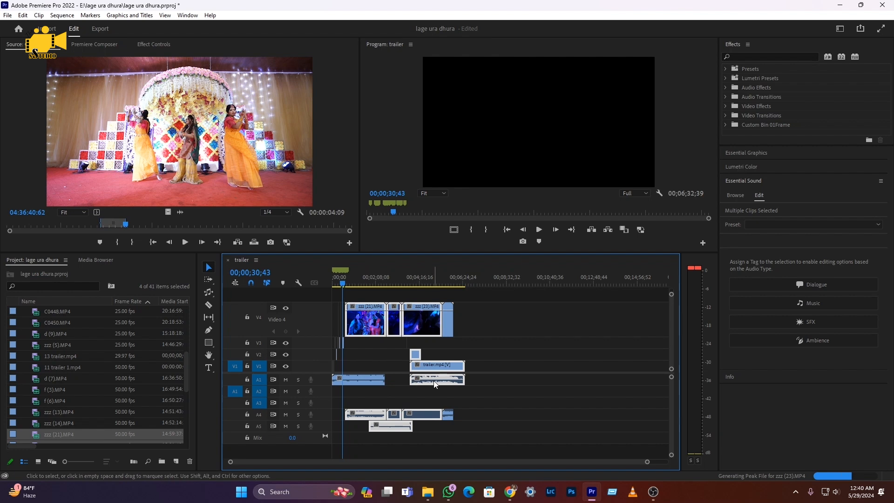
drag(434, 381, 500, 381)
click(569, 407)
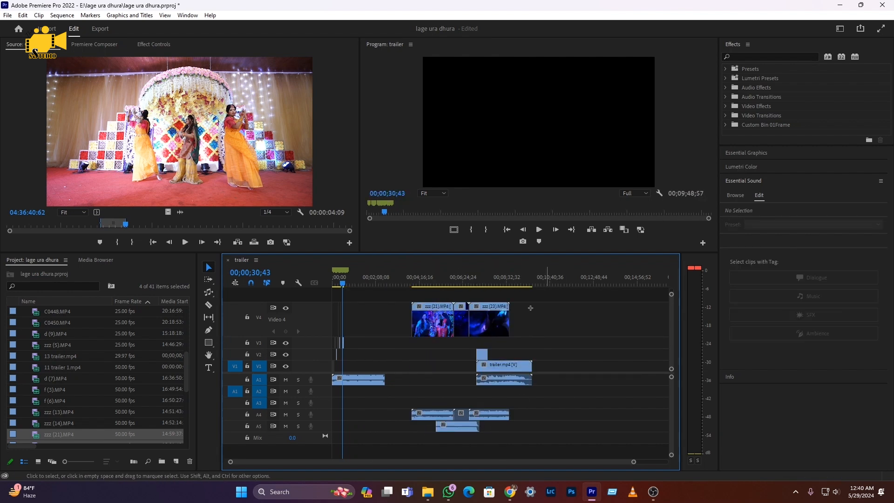
drag(547, 308, 382, 323)
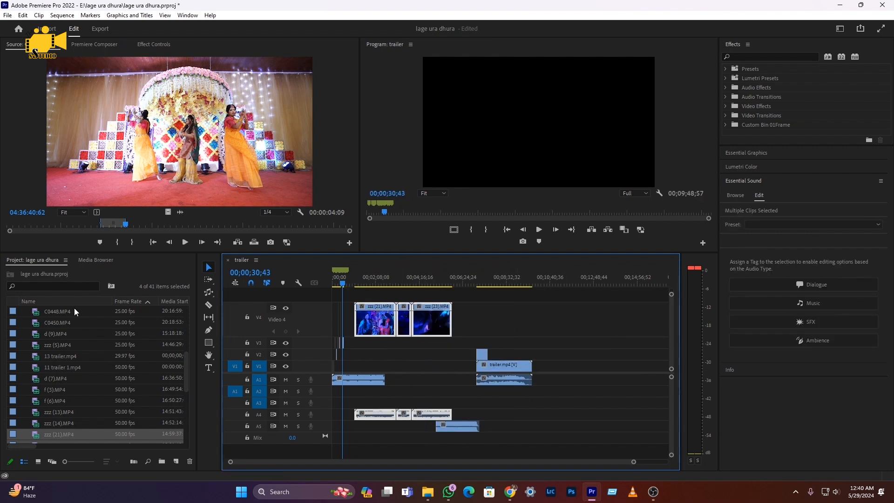
- Unlink the zzz clips from their audio and delete the audio parts from A4
right_click(404, 319)
click(402, 169)
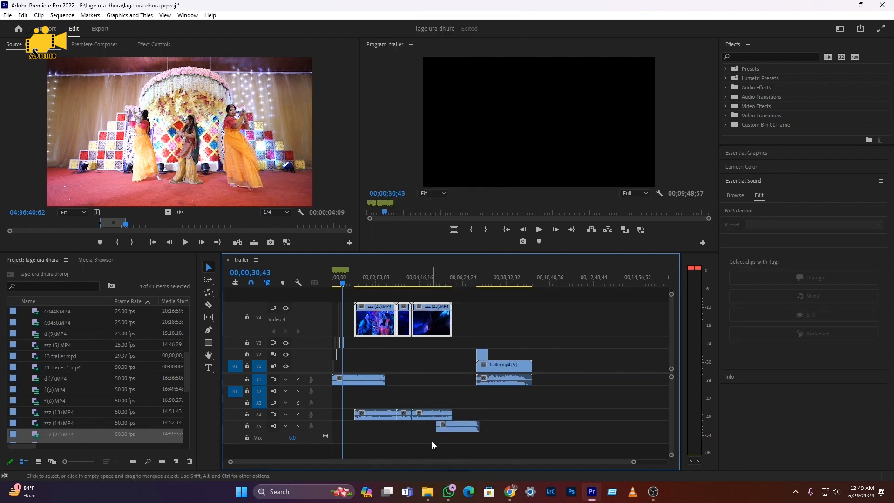
drag(428, 434, 352, 403)
key(Delete)
- Skim through the zzz (21) clip, split it at 00;01;52;04, delete the first part and move the rest earlier
click(360, 284)
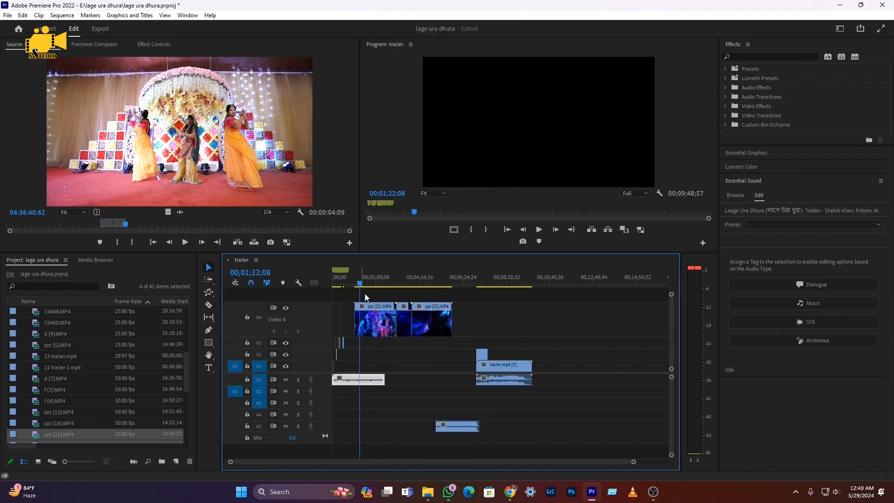
scroll(371, 335, up, 4)
scroll(371, 333, up, 2)
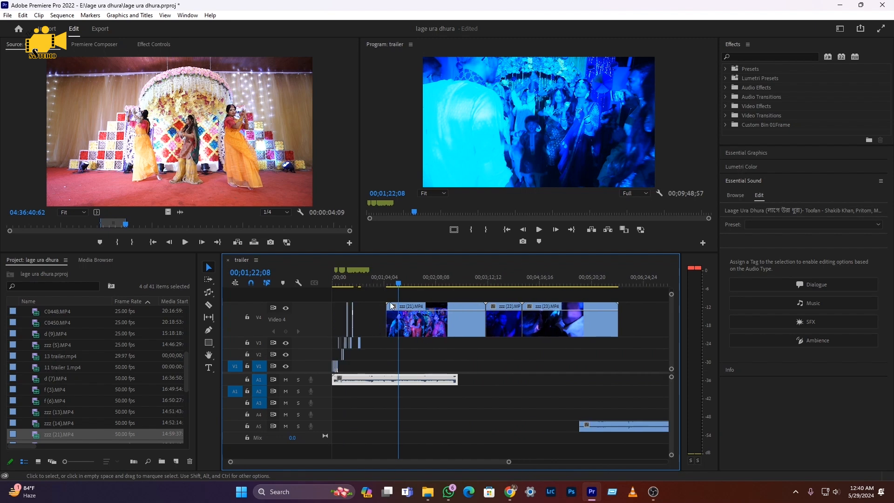
drag(399, 284, 424, 284)
key(space)
key(c)
click(422, 330)
key(v)
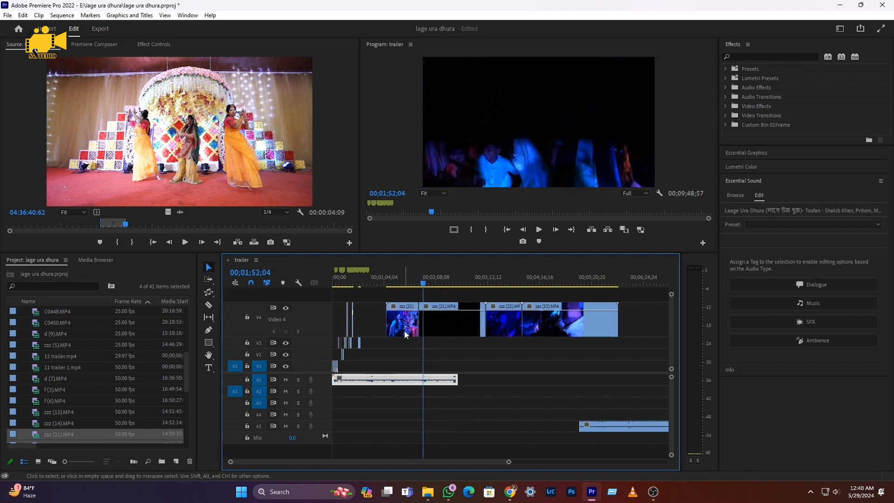
click(404, 331)
drag(448, 326, 404, 326)
- Play the end of the C0075 clip, place the zzz (21) clip directly after it on V4 and play on into it
scroll(370, 326, up, 4)
scroll(371, 328, up, 6)
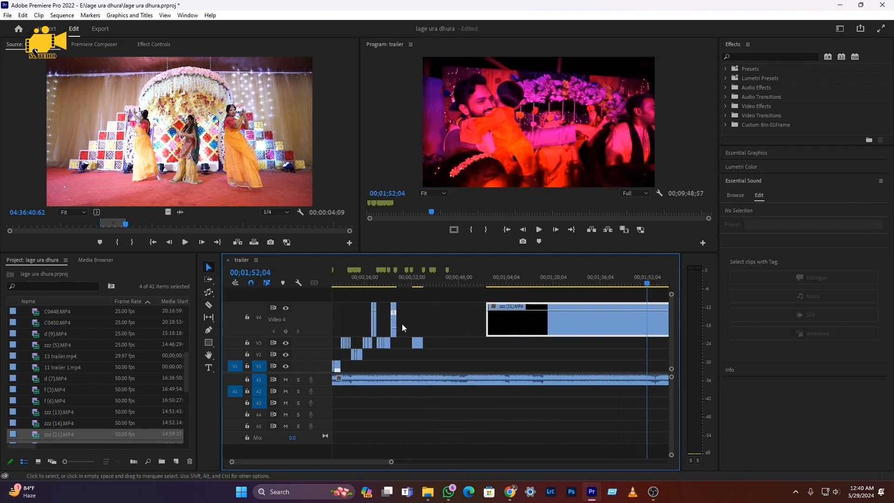
click(406, 283)
key(space)
scroll(426, 351, up, 4)
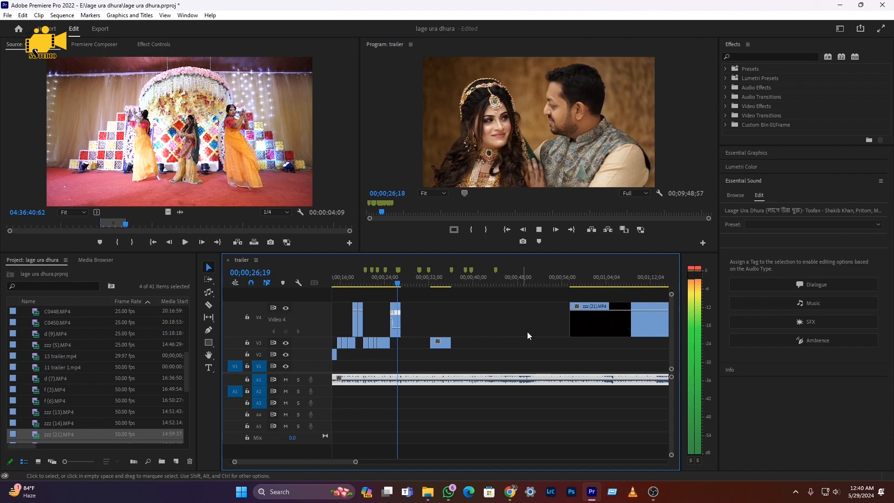
drag(588, 331, 428, 322)
key(space)
scroll(428, 322, up, 2)
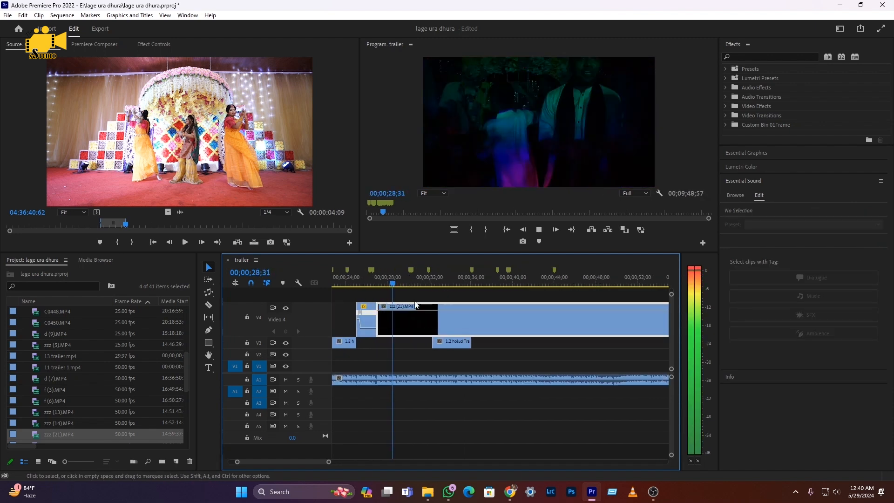
- Split the zzz (21) clip at 00;00;40;58, delete the part before the cut and move the remainder against the C0075 clip
drag(410, 280, 430, 284)
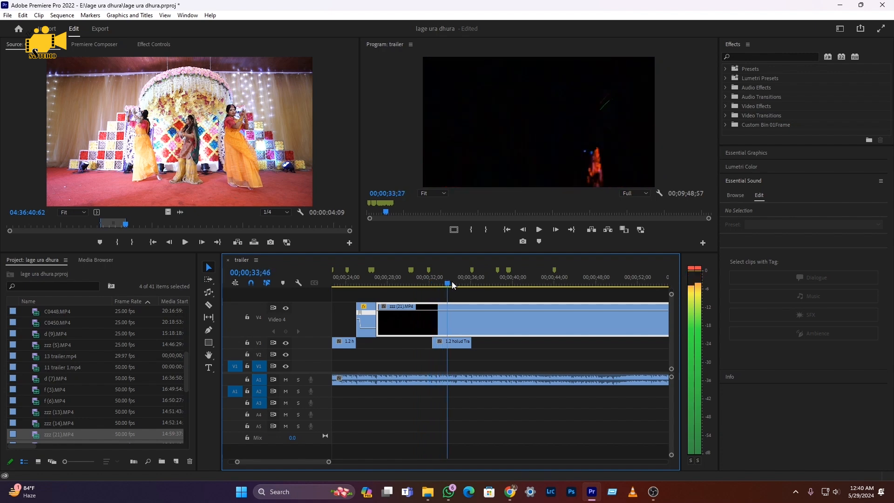
drag(524, 285, 525, 285)
click(521, 314)
key(v)
click(458, 326)
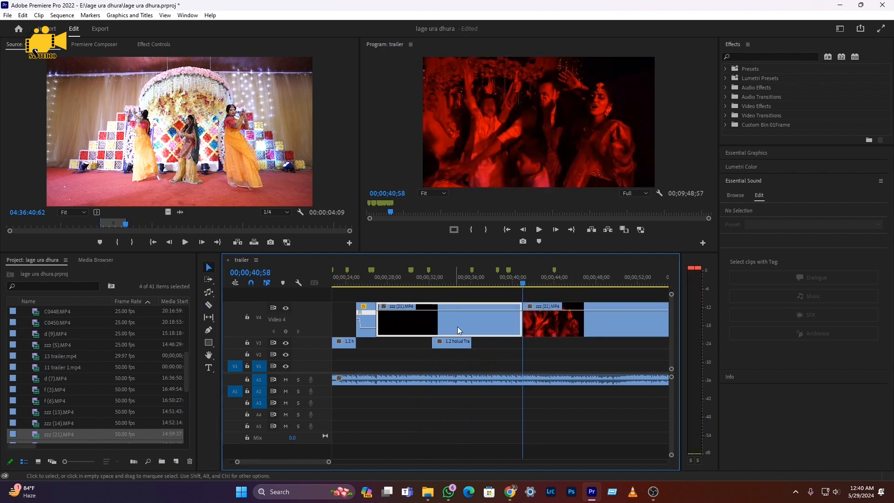
key(Delete)
drag(554, 328, 401, 328)
- Play the start of the zzz (21) clip, split it at about 00;00;28;46, skim the remainder and delete it
key(Up)
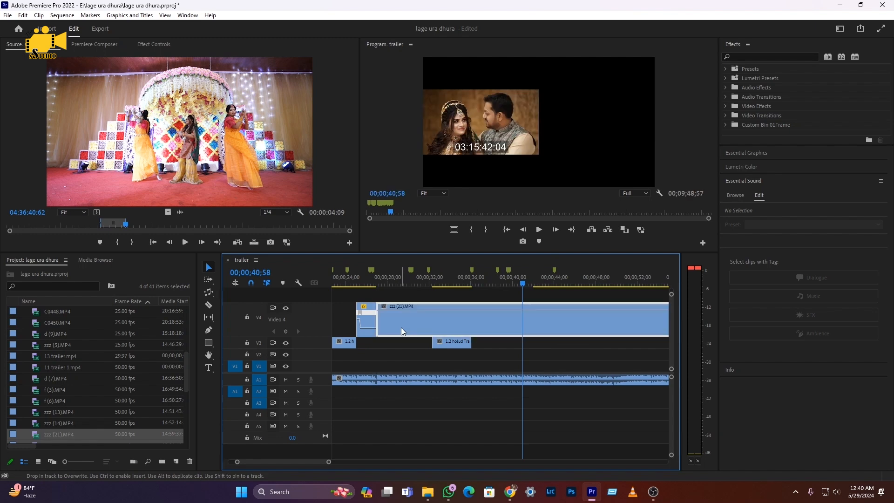
key(space)
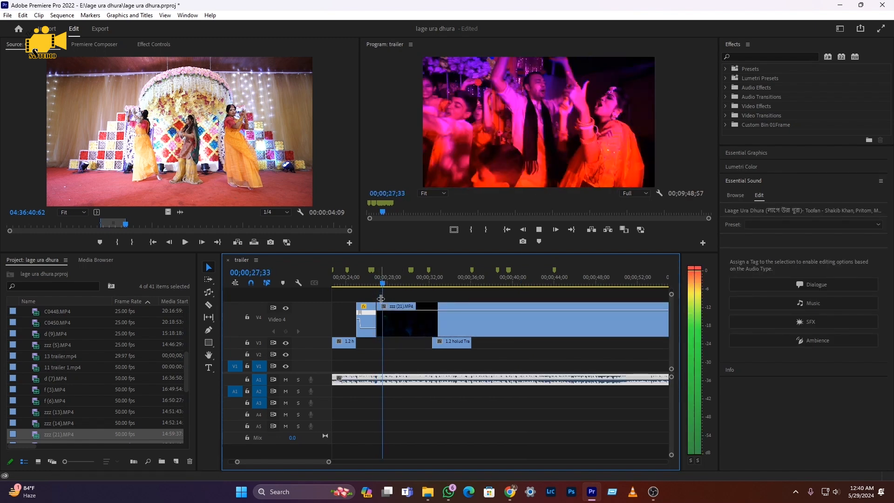
key(space)
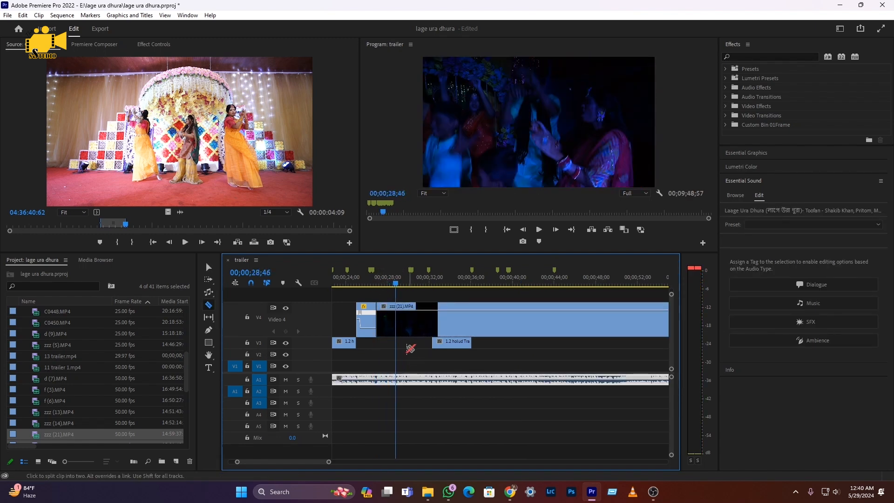
click(399, 319)
drag(398, 284, 616, 291)
scroll(519, 337, down, 8)
click(447, 327)
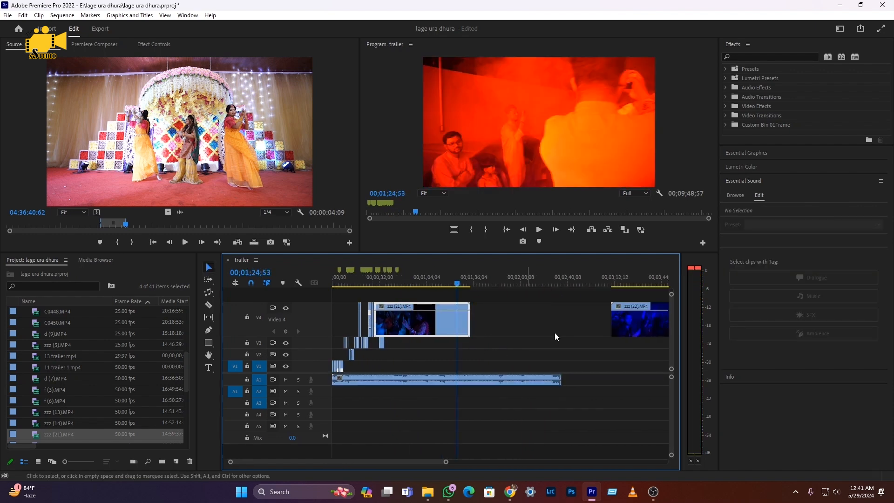
key(Delete)
- Move the zzz (22) clip earlier, skim through it and delete it, and skim through the zzz (23) clip
click(631, 325)
drag(632, 327, 452, 335)
drag(425, 278, 437, 294)
scroll(377, 322, down, 3)
key(Delete)
drag(496, 284, 505, 290)
click(511, 322)
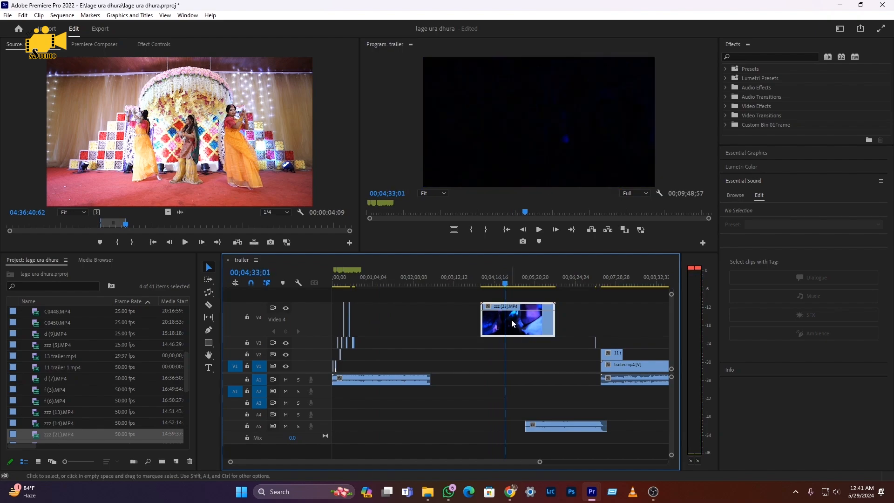
- Add zzz (20).MP4 from the Video 01 folder to V2 directly after the trimmed zzz (21) clip and remove its audio
click(428, 491)
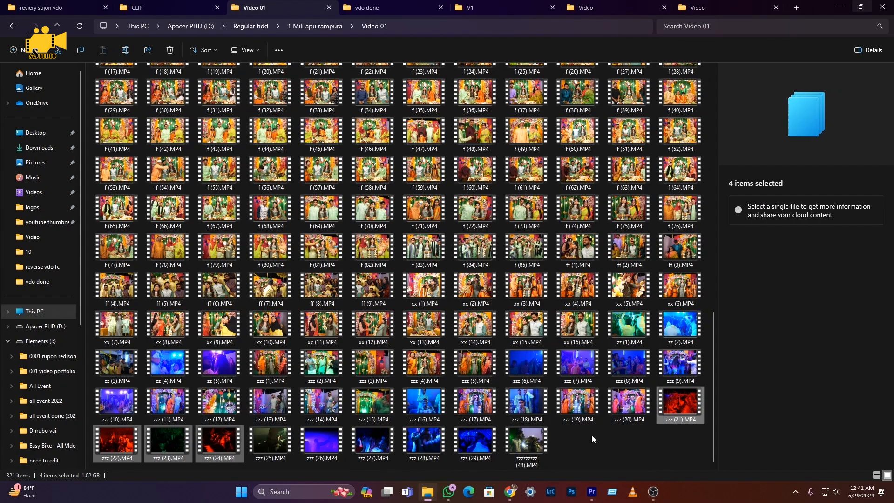
click(635, 408)
drag(629, 408, 391, 356)
right_click(434, 356)
click(459, 168)
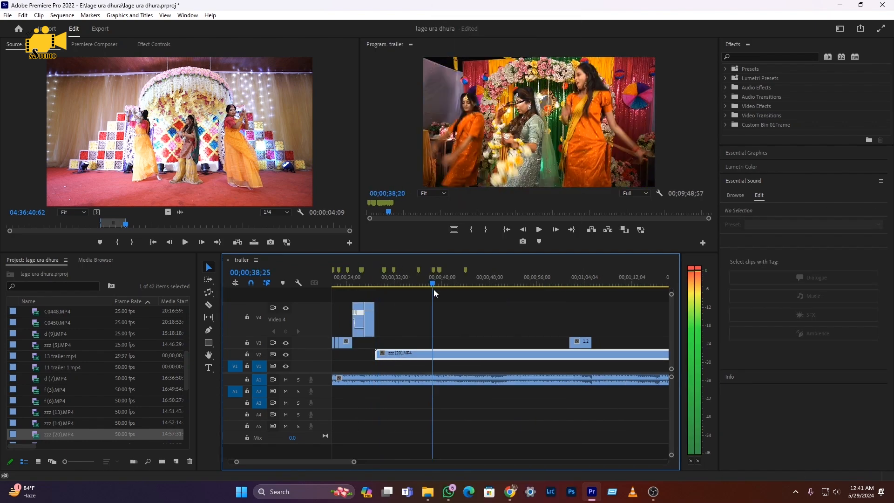
- Split the zzz (20) clip at 00;01;28;19 and 00;01;33;44, move the middle piece to V3 after the black clip and the first piece to the end
mouse_move(434, 289)
mouse_down()
mouse_move(538, 298)
mouse_move(446, 293)
mouse_up()
scroll(538, 297, down, 4)
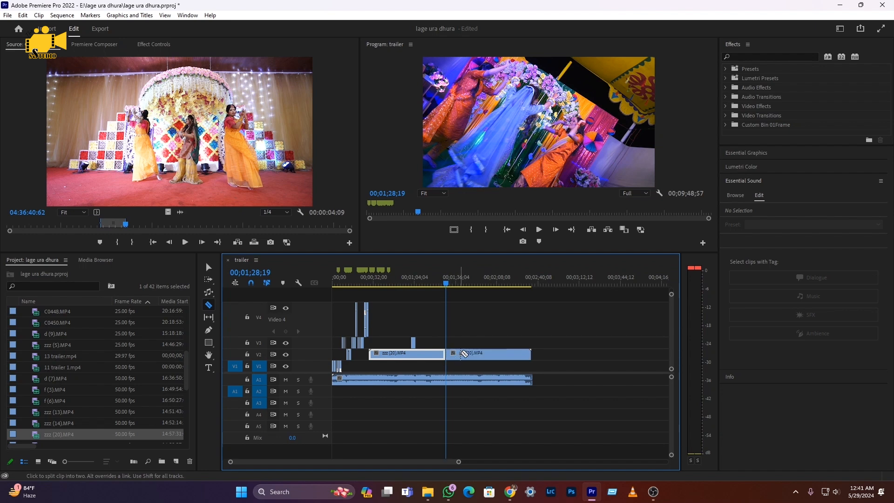
click(453, 285)
key(v)
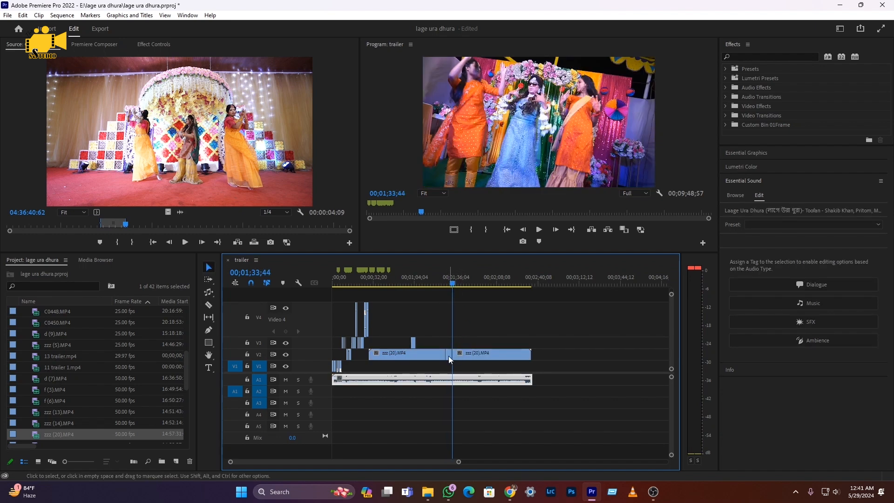
drag(449, 355, 371, 343)
drag(384, 354, 551, 349)
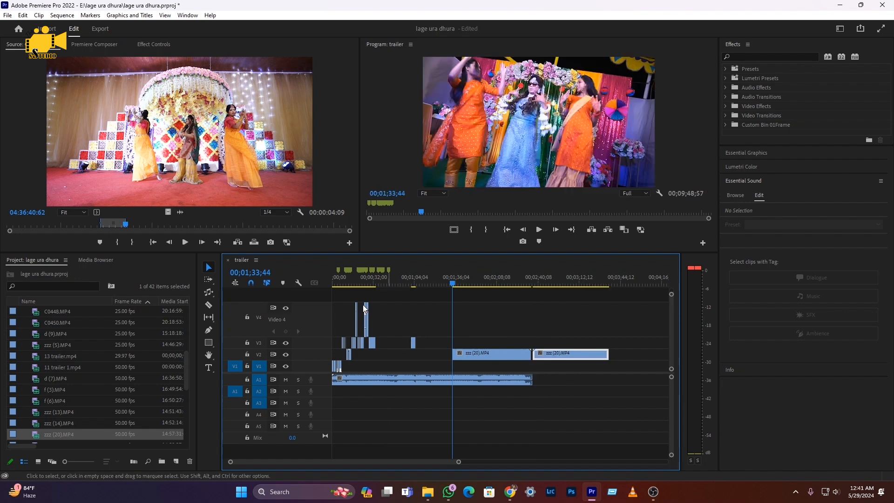
- Play through the zzz (20) excerpt on V3 and move the nearby timeline marker to its end at about 00;00;33;57
click(366, 282)
key(space)
scroll(363, 342, up, 4)
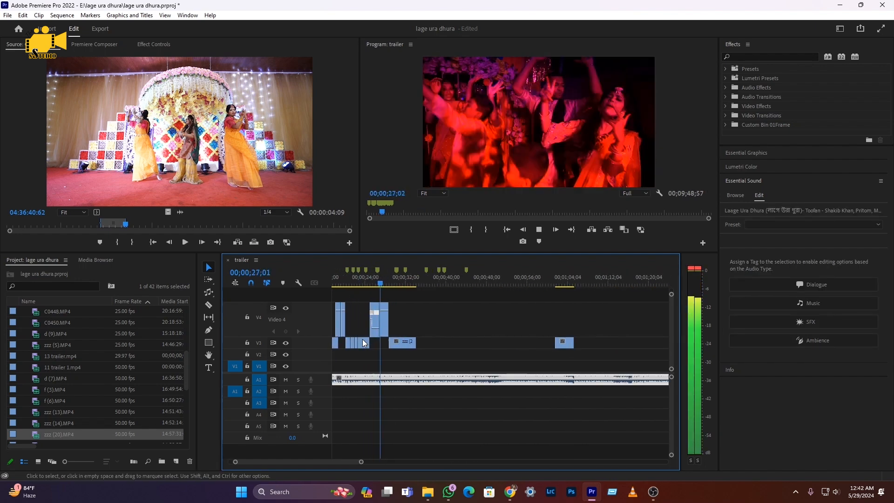
scroll(362, 336, up, 4)
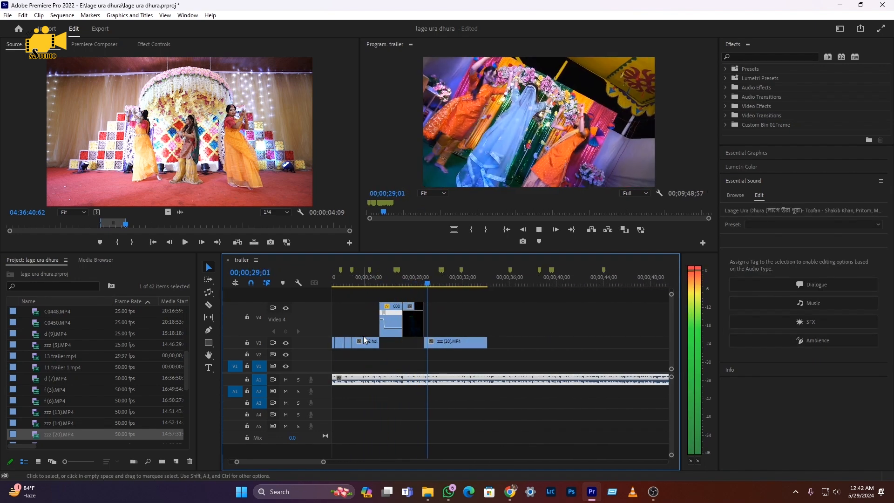
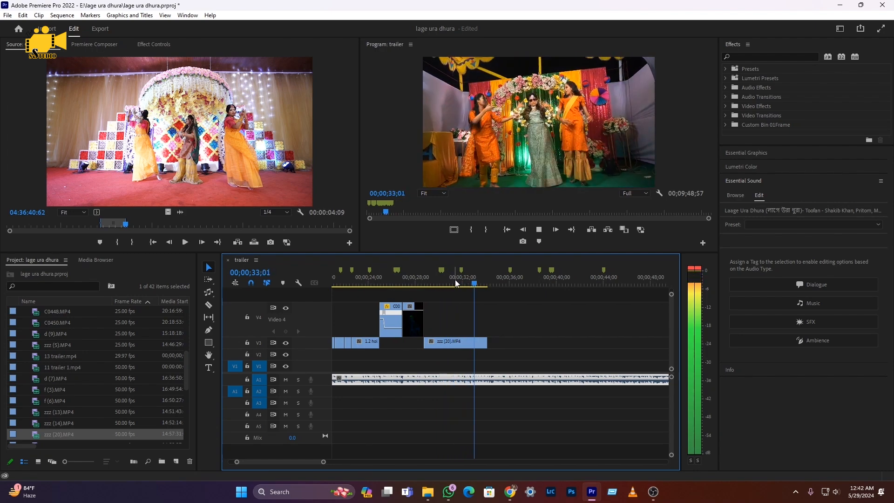
key(space)
click(424, 282)
scroll(407, 294, down, 5)
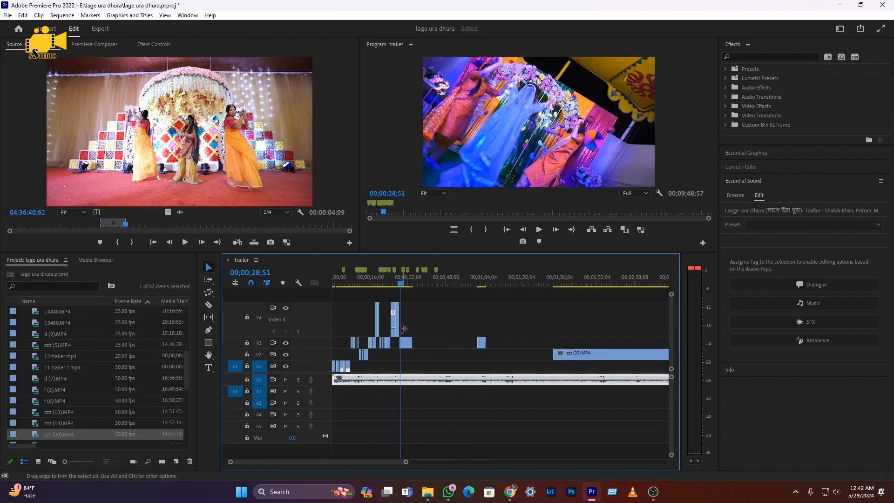
scroll(408, 295, up, 3)
click(429, 285)
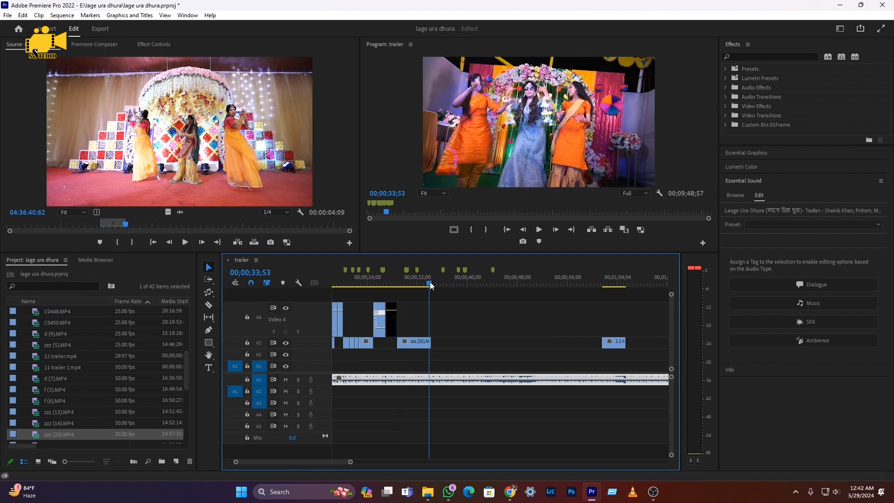
drag(418, 269, 430, 271)
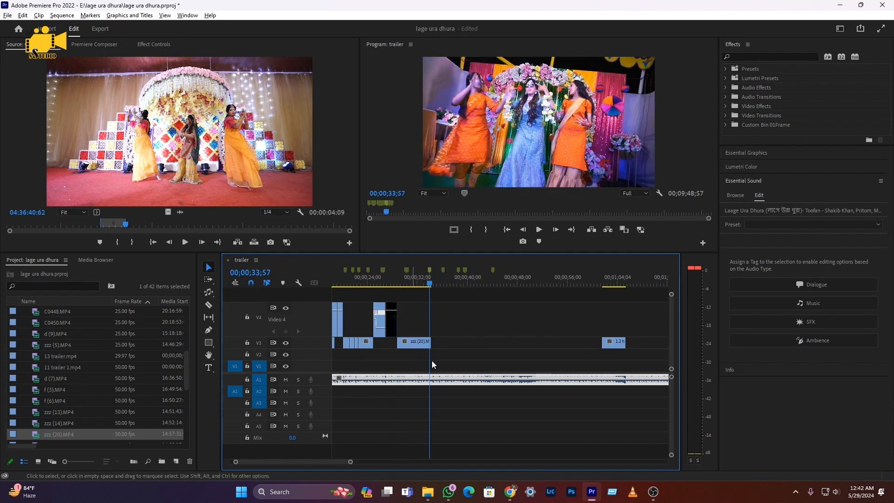
- Add C0265.MP4 from the V1 folder to V4 after the zzz (20) excerpt and remove its audio
scroll(425, 327, down, 2)
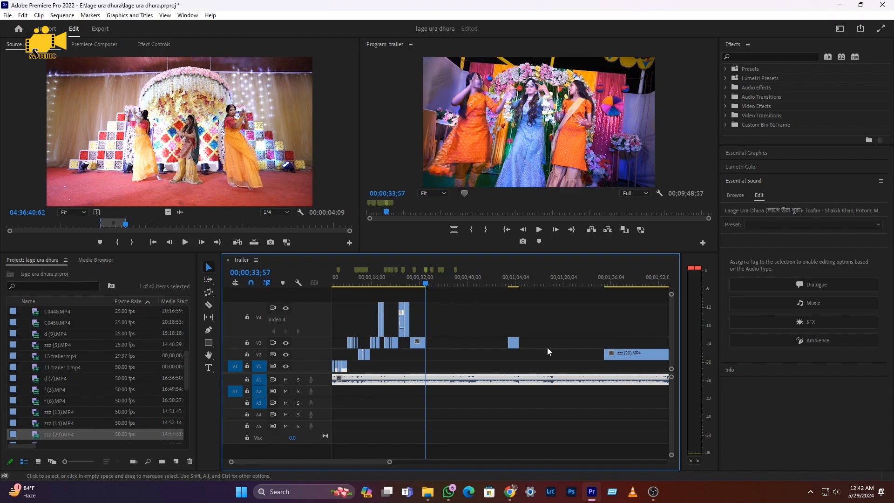
click(428, 491)
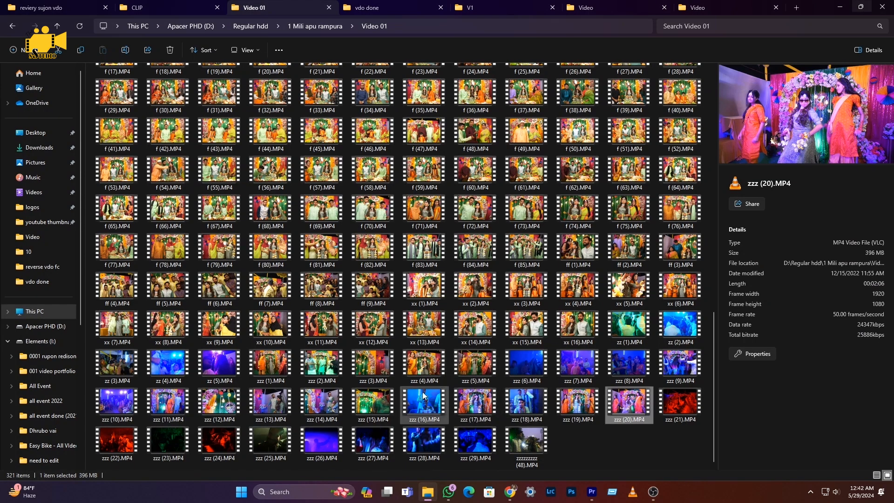
click(384, 12)
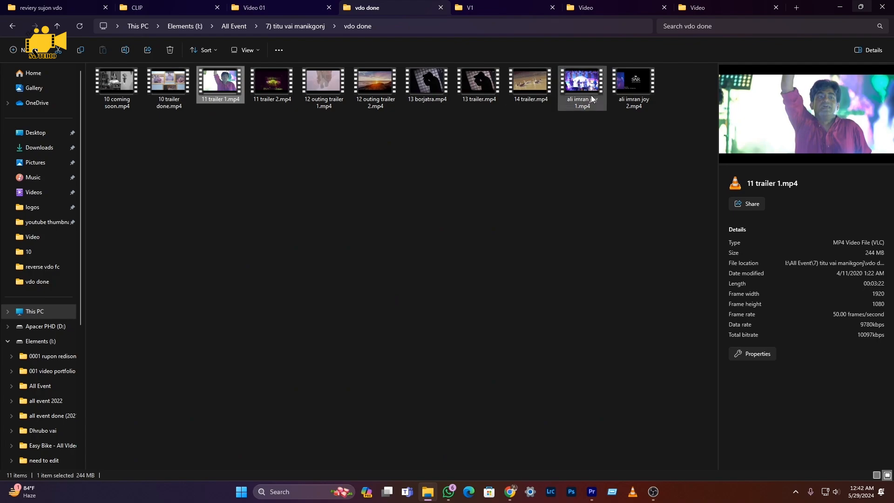
click(161, 8)
click(496, 8)
click(329, 452)
drag(328, 452, 449, 326)
right_click(448, 326)
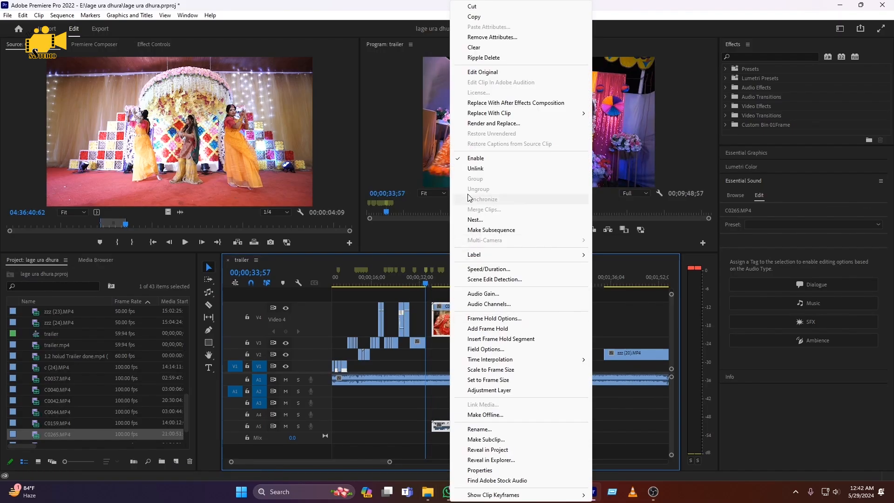
click(473, 170)
click(451, 426)
key(Delete)
- Split the C0265 clip at 00;00;42;38, delete the part before the cut and move the remainder to the end of the zzz (20) excerpt
click(448, 285)
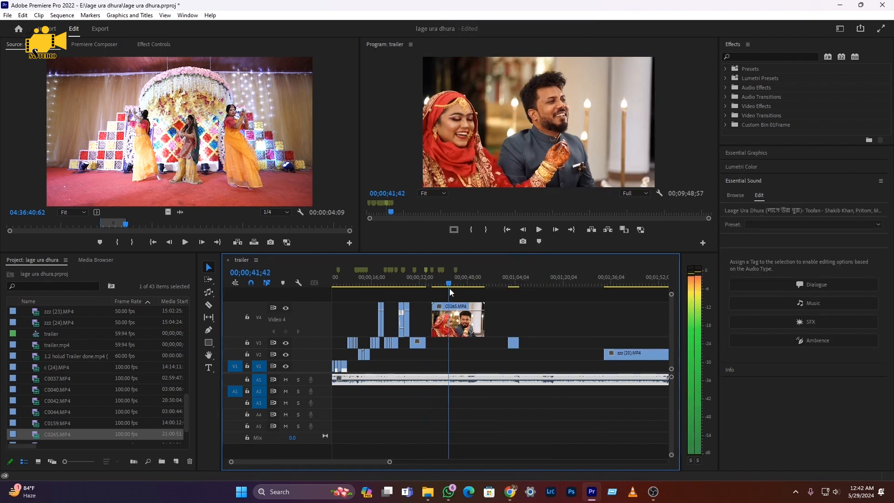
drag(449, 289, 452, 296)
click(452, 326)
key(v)
click(443, 327)
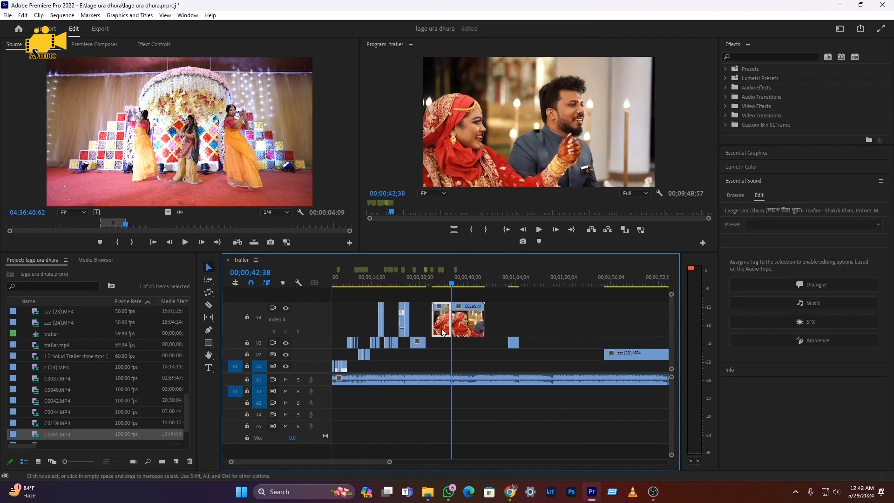
key(Delete)
drag(466, 329, 442, 333)
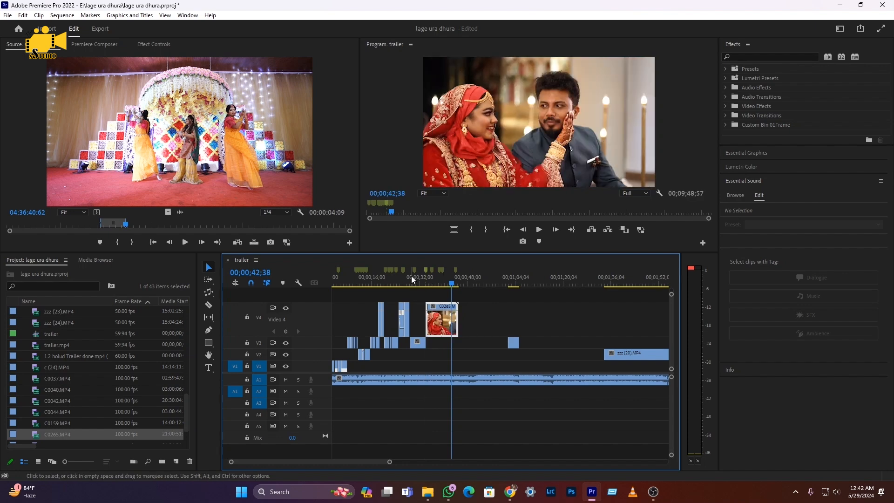
- Play the zzz (20) excerpt and move the C0265 clip above it to start at about 00;00;29;50
click(409, 276)
scroll(405, 342, up, 4)
key(space)
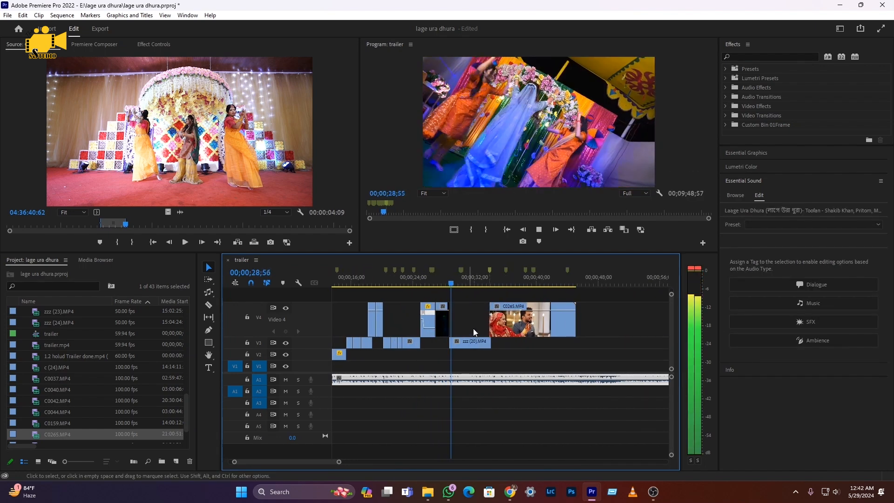
drag(521, 326, 476, 323)
key(space)
click(454, 278)
key(space)
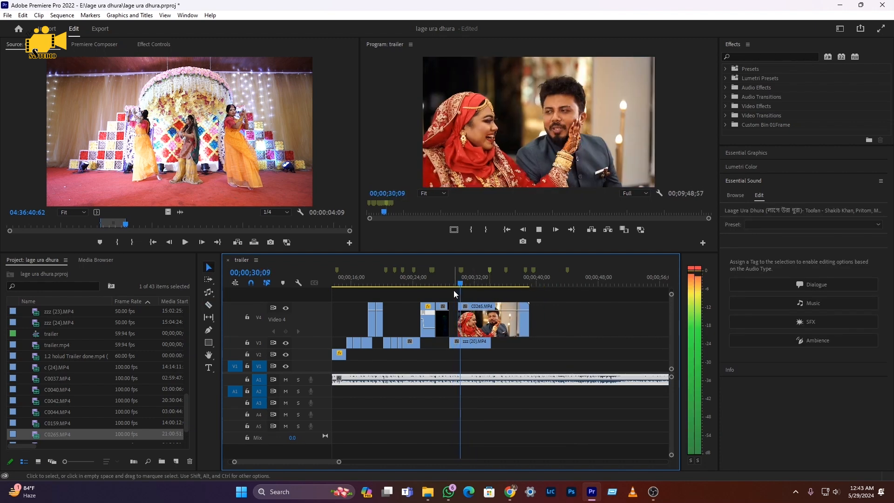
- Split the C0265 clip at 00;00;30;47 and delete the part after the cut
key(space)
key(c)
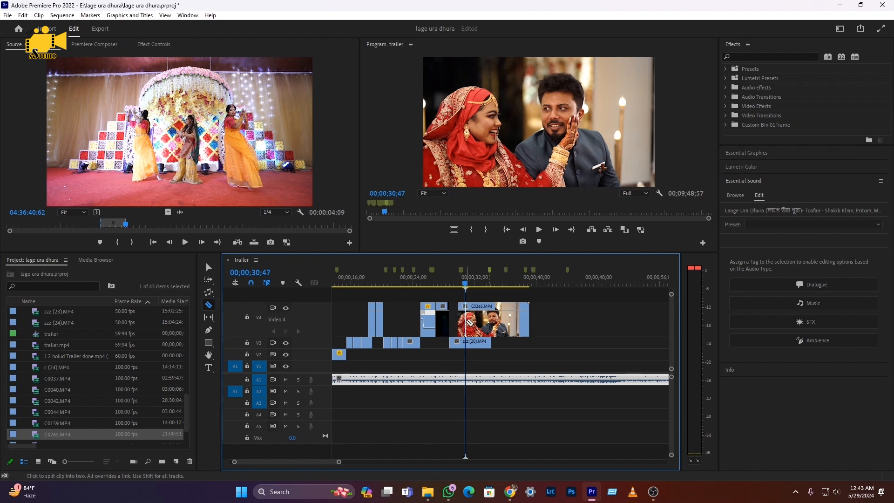
click(467, 321)
key(v)
click(487, 324)
key(Delete)
- Replay the section after the C0265 clip and move the 1.2 holud Trailer excerpt from about 00;01;04 to V4 at 00;00;31;43
key(space)
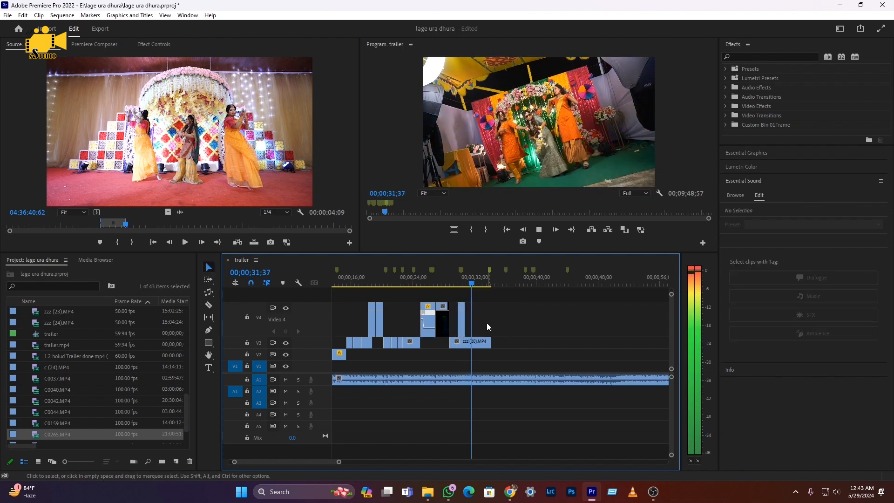
key(space)
drag(473, 285, 465, 285)
key(space)
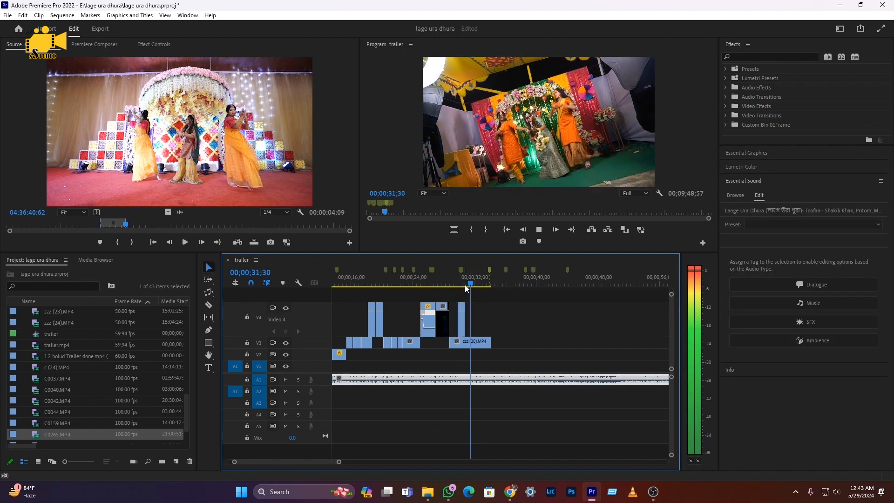
key(space)
key(minus)
key(minus)
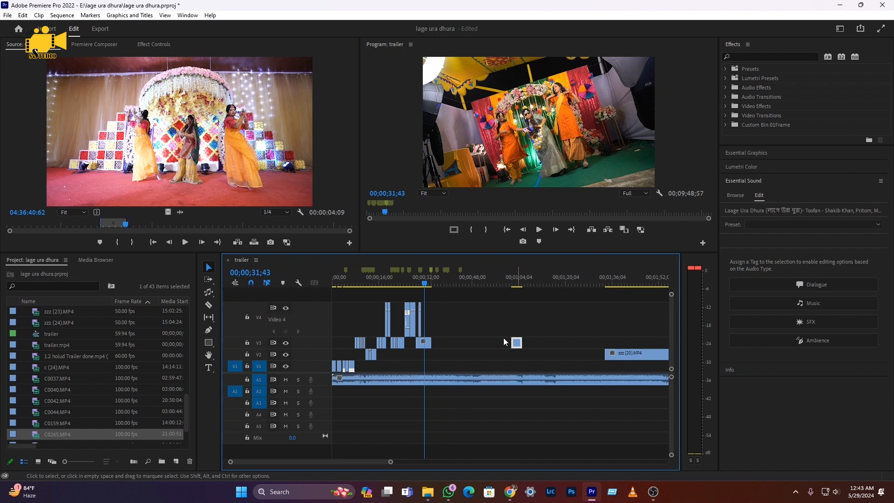
drag(516, 342, 428, 331)
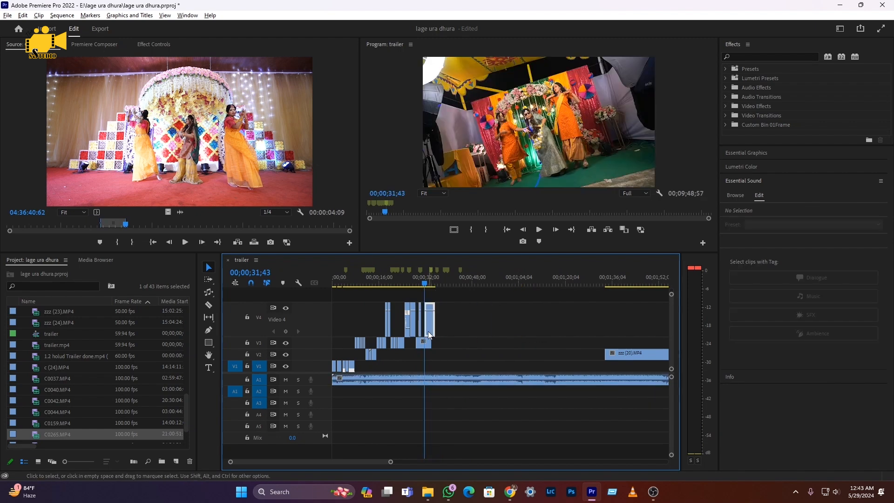
- Skim the moved 1.2 holud Trailer excerpt, split it at 00;00;32;42 and move the later part back over the start at 00;00;31;43
key(equal)
key(equal)
key(space)
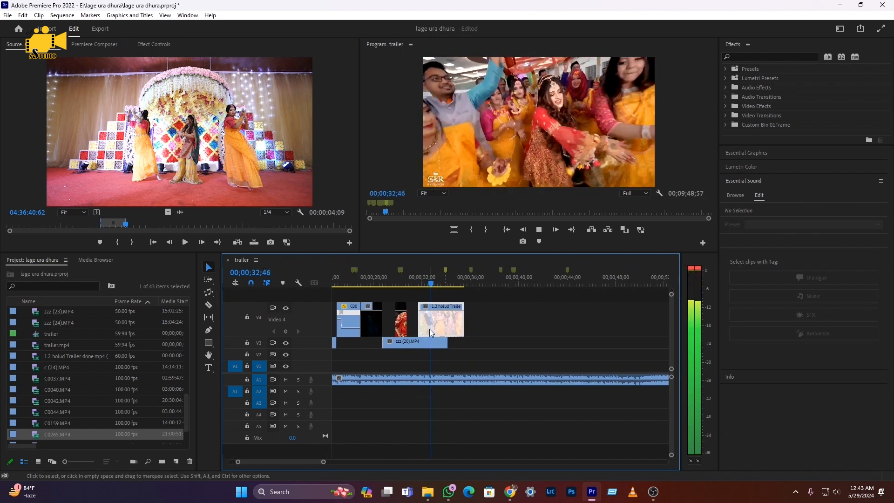
key(equal)
click(437, 284)
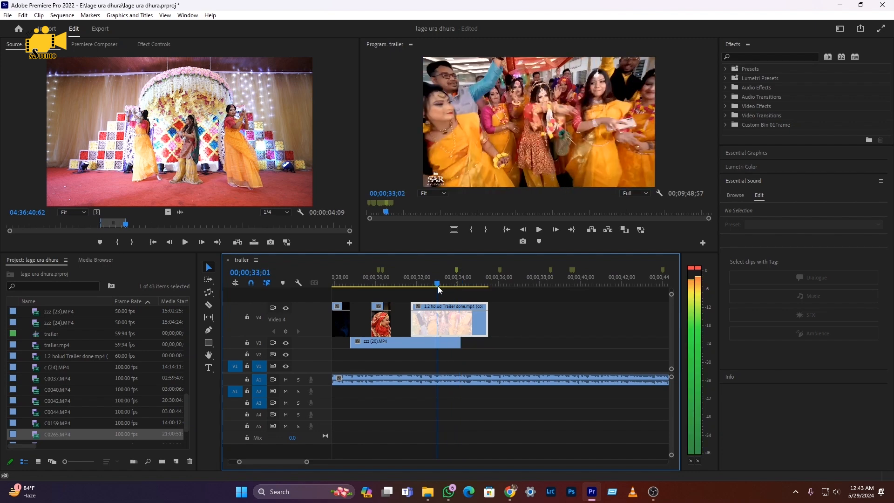
drag(438, 285, 432, 290)
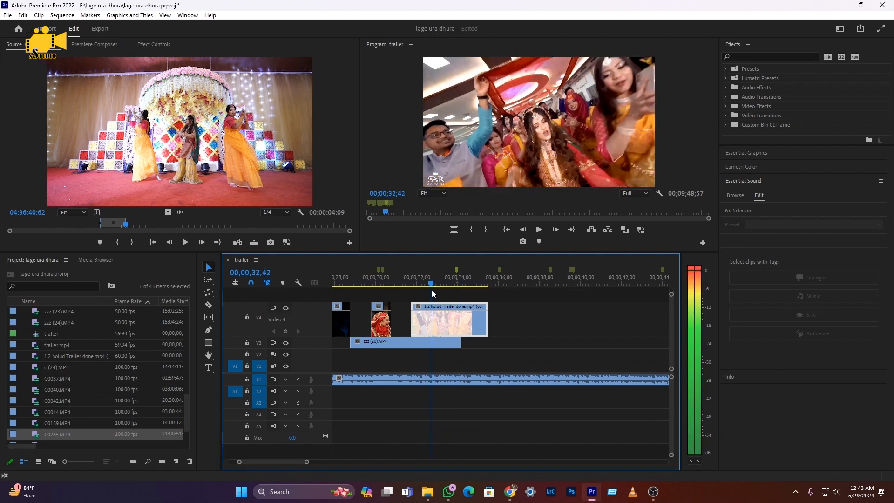
click(431, 318)
key(v)
drag(454, 329, 436, 329)
- Play the 1.2 holud Trailer excerpt, split it at 00;00;32;44 and move the part after the cut further along V4
click(395, 284)
key(space)
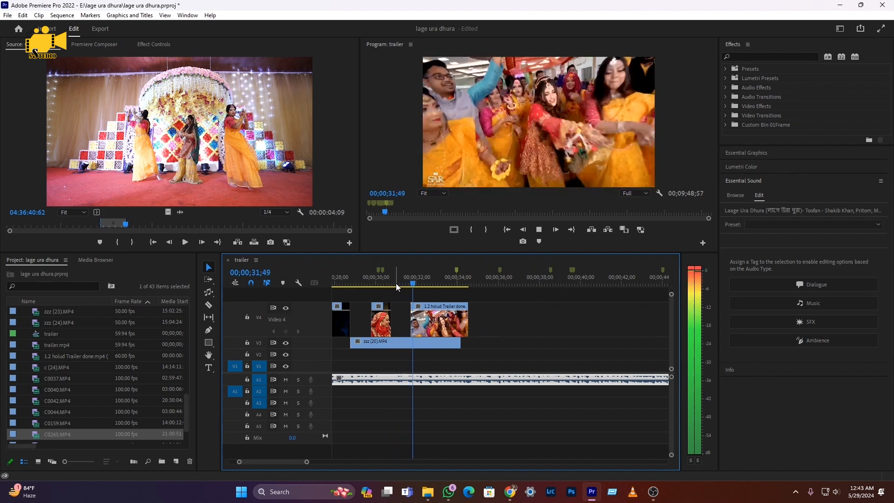
key(space)
key(c)
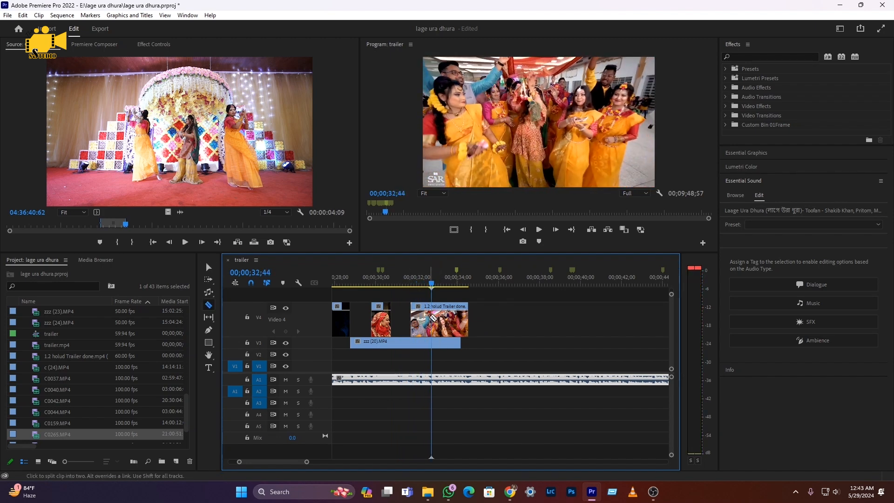
drag(454, 331, 531, 325)
- Extend the moved 1.2 holud Trailer part, split it at 00;00;39;26 and place the later portion directly after the zzz (20) excerpt's end
key(space)
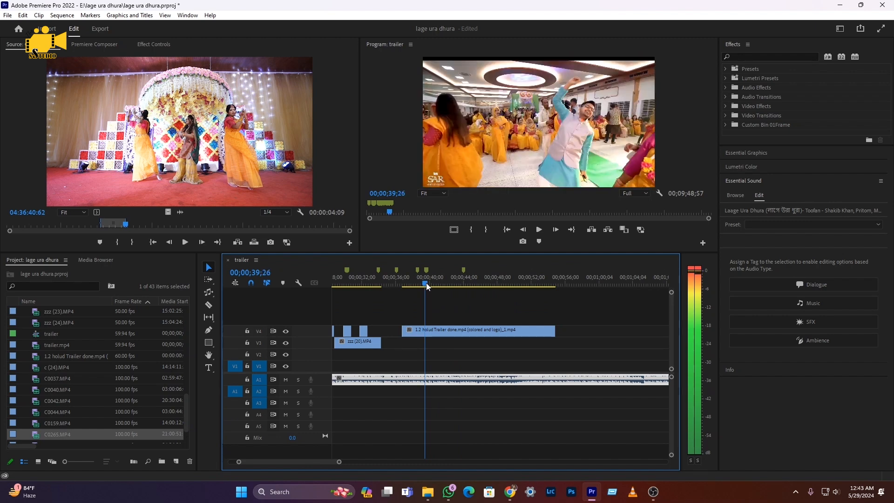
key(v)
drag(451, 332, 403, 335)
- Play the long 1.2 holud Trailer clip, split it at 00;00;37;55 and move the remainder to about 00;00;49;00 on V4
click(375, 276)
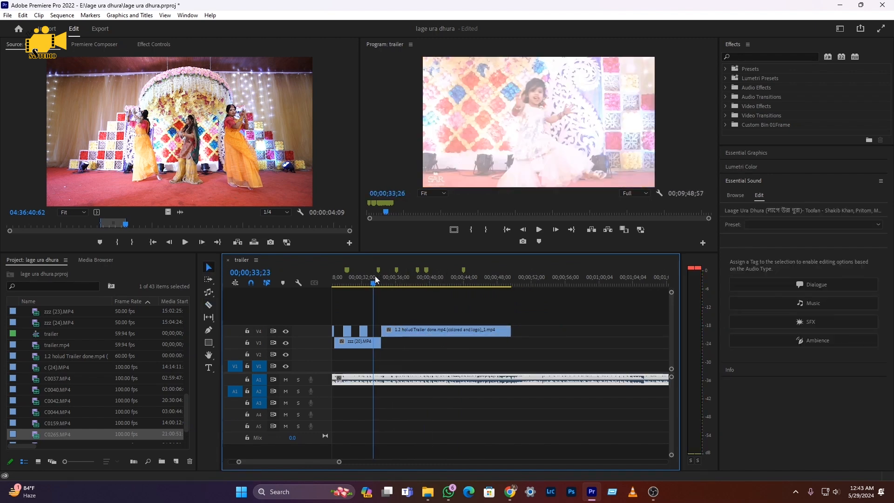
key(space)
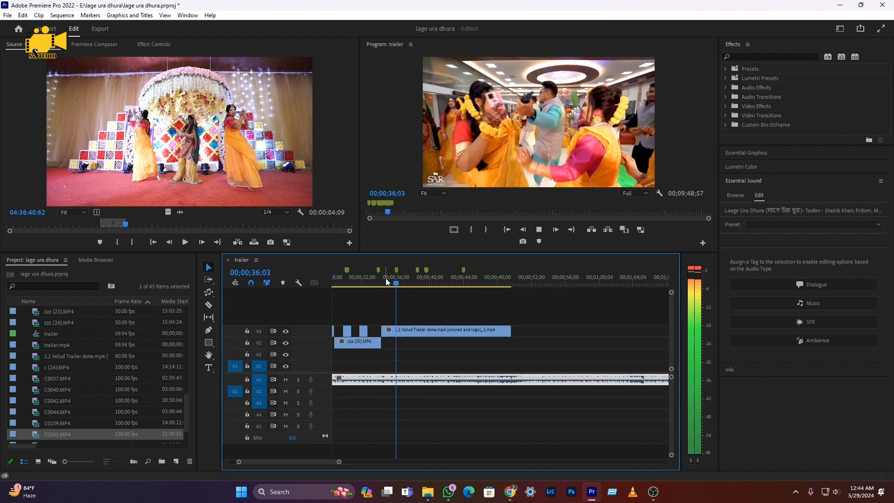
key(space)
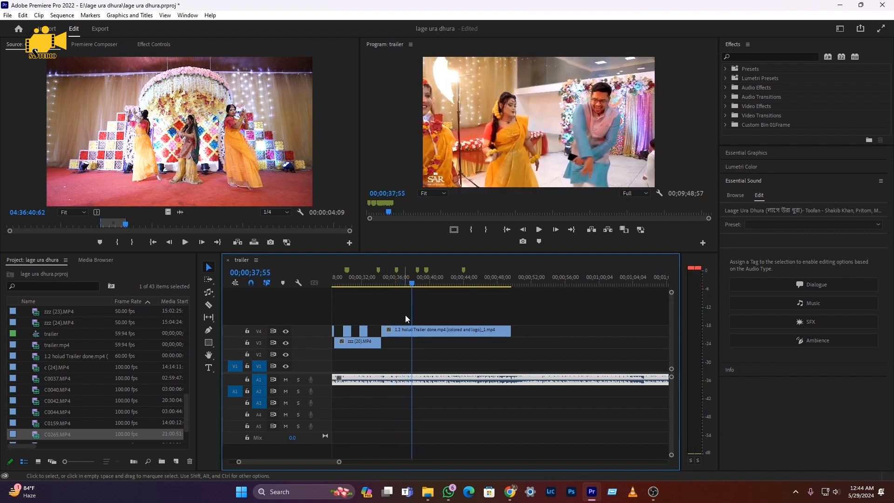
click(413, 330)
key(v)
drag(440, 334, 534, 334)
key(space)
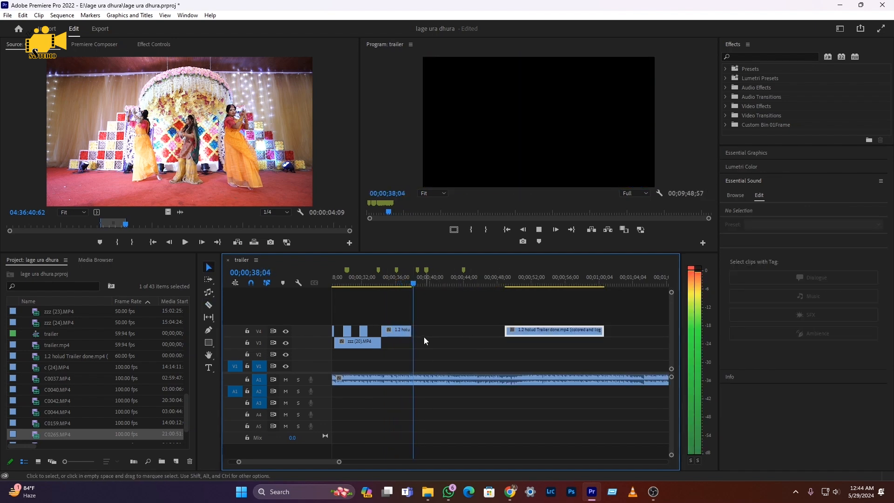
- Add C0473.MP4 and C0474.MP4 from the CLIP folder to V2 after the last excerpt, and move the leftover 1.2 holud Trailer part further along V4
scroll(419, 338, down, 2)
scroll(418, 345, down, 3)
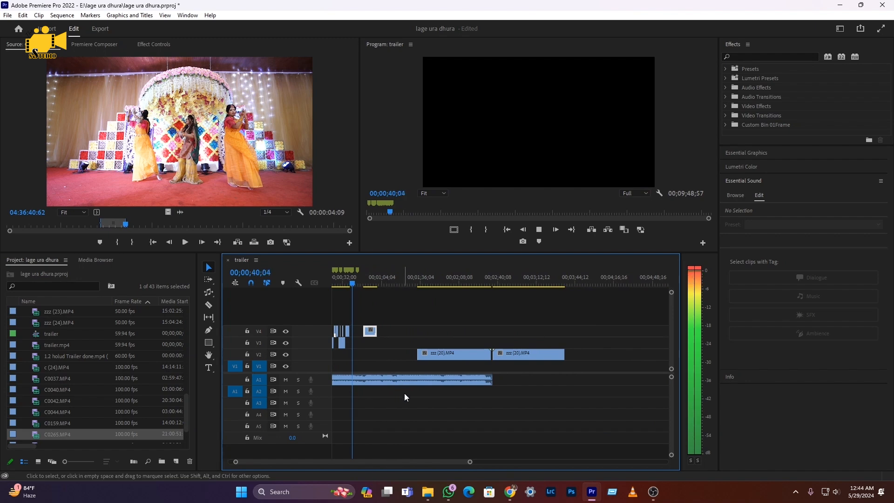
click(428, 492)
click(528, 339)
click(168, 337)
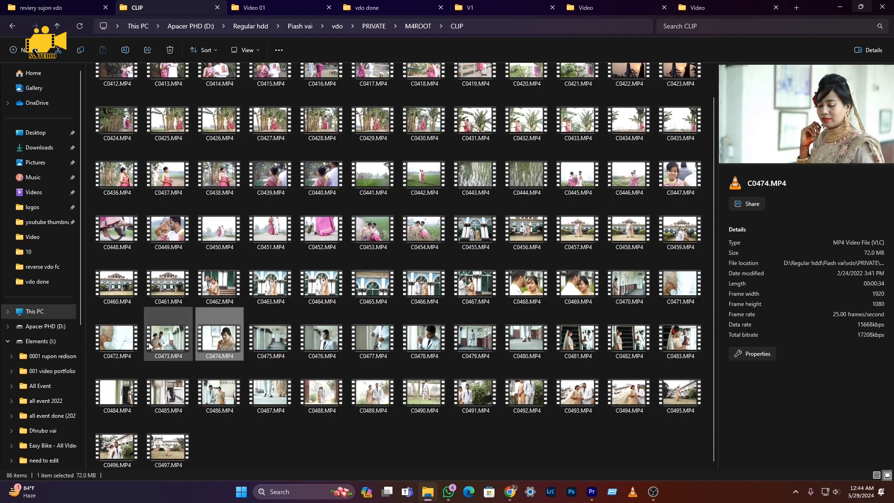
mouse_move(593, 491)
drag(594, 492, 482, 351)
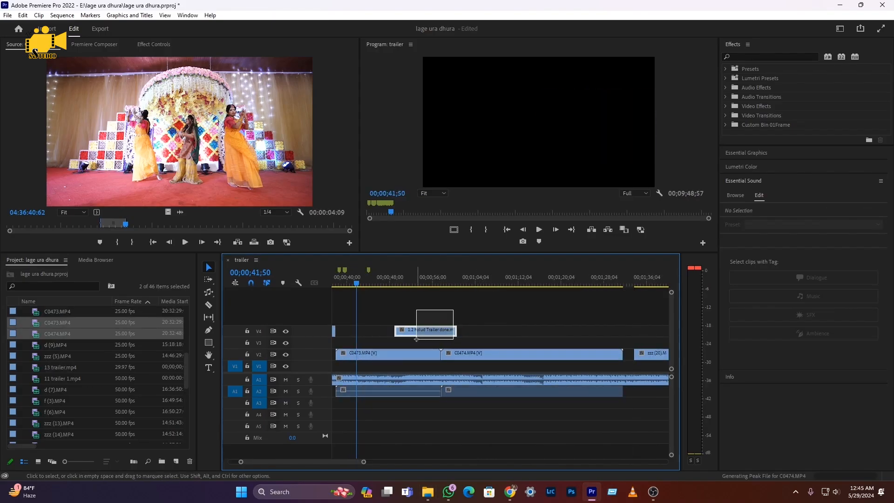
drag(416, 339, 415, 339)
drag(410, 331, 649, 335)
- Skim through C0474.MP4 and delete it from the timeline
click(436, 380)
scroll(436, 380, down, 2)
drag(442, 282, 477, 284)
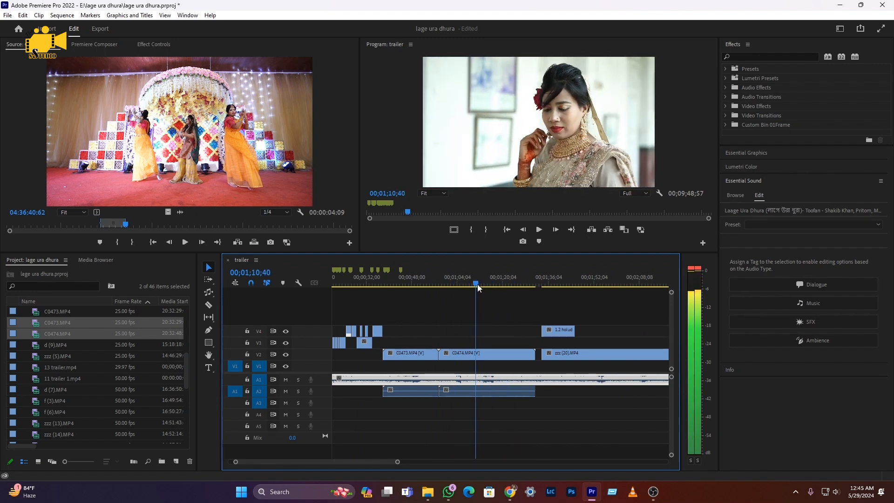
click(480, 353)
key(Delete)
- Unlink C0473.MP4 on V2 from its audio and delete the audio part
click(373, 283)
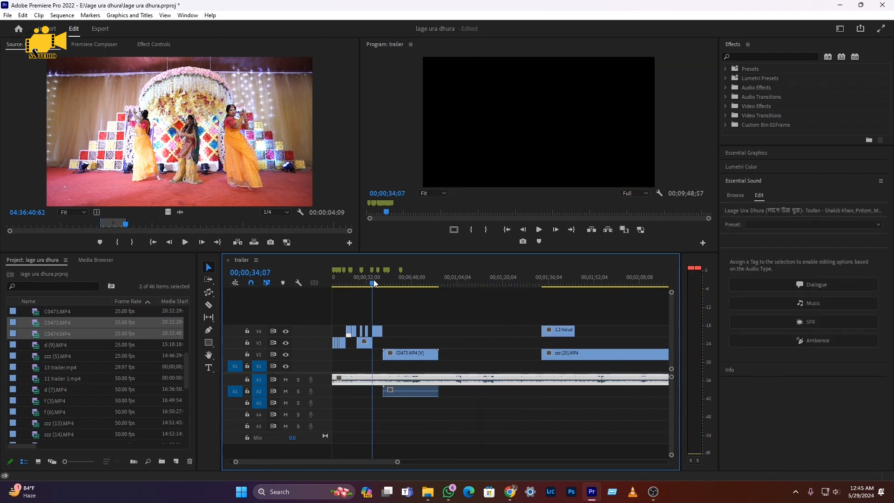
click(414, 353)
right_click(414, 353)
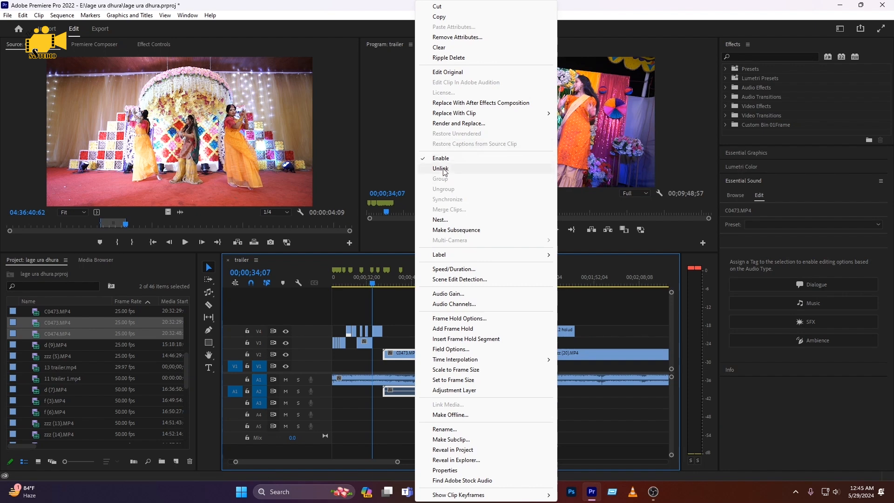
click(443, 169)
click(412, 396)
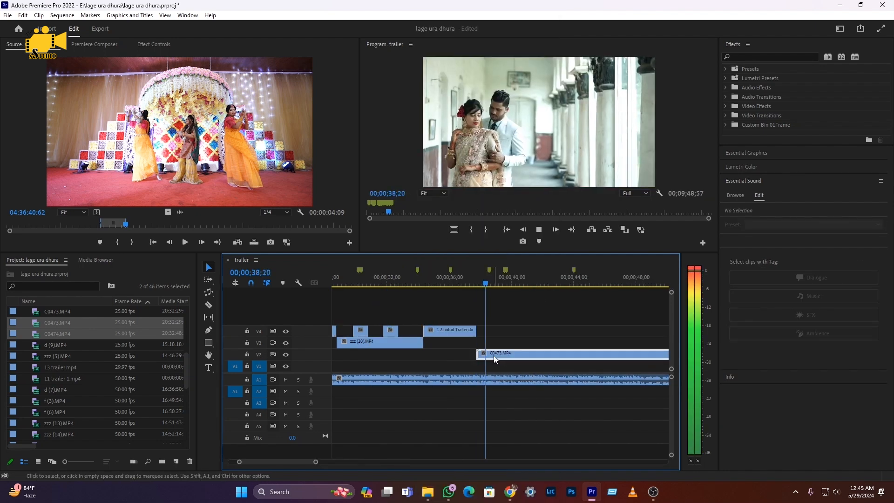
- Play C0473.MP4 against the music, split it at 00;00;38;28 and delete the part after the cut
drag(473, 285, 472, 288)
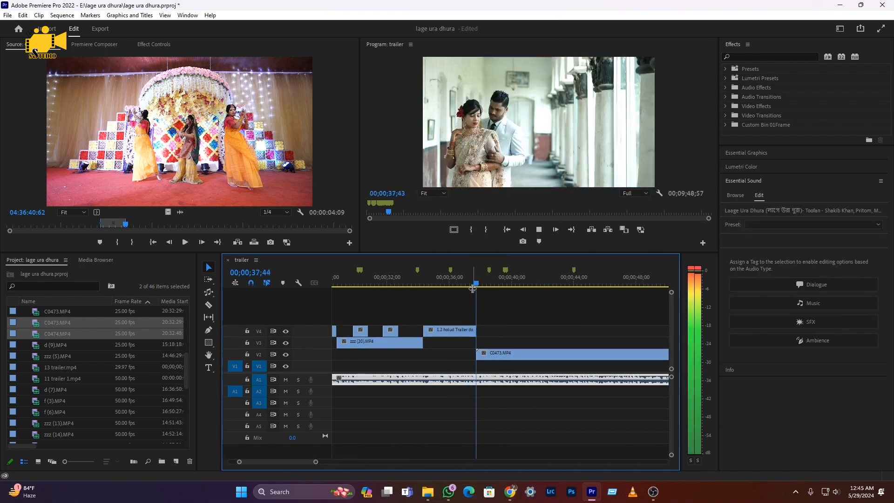
key(space)
key(c)
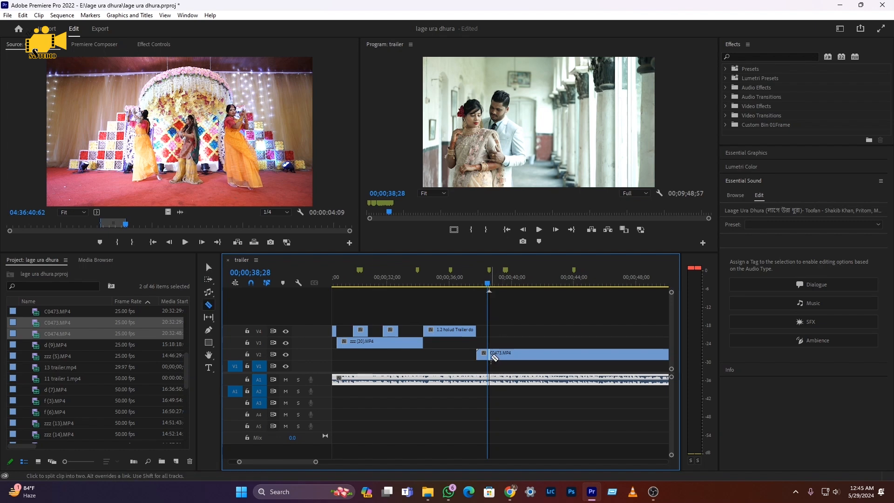
key(v)
click(523, 355)
key(Delete)
key(space)
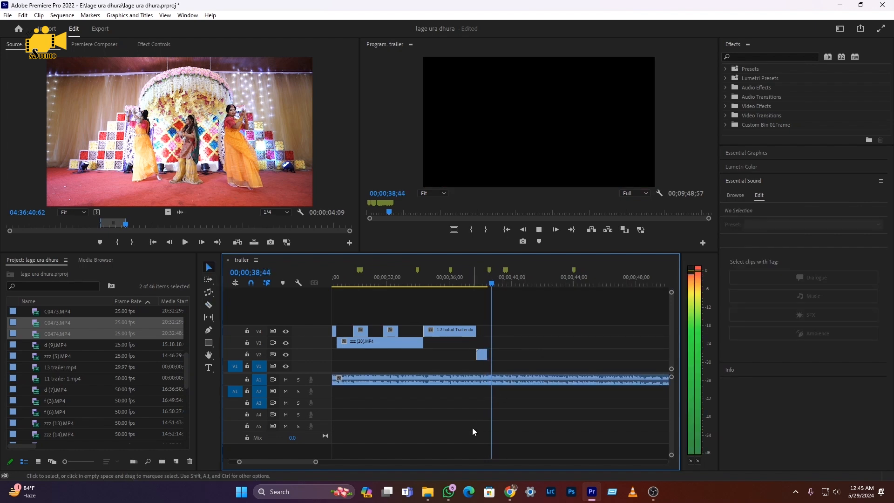
- Add C0456.MP4 from the CLIP folder to V4 just after the C0473.MP4 excerpt
click(431, 497)
click(526, 235)
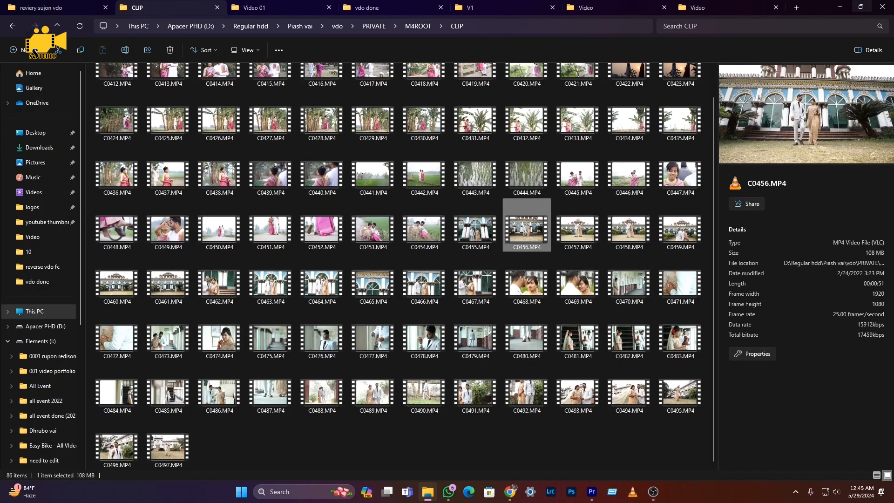
drag(591, 493, 488, 333)
- Skim C0456.MP4, split it at 00;00;50;42, remove the earlier part and move the remainder back to the clip's original start
scroll(484, 363, down, 5)
drag(447, 277, 475, 292)
key(c)
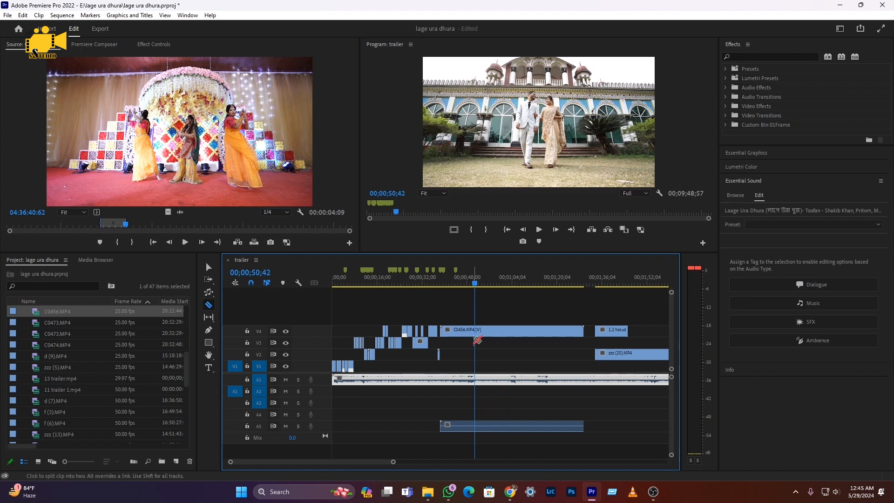
click(474, 333)
key(v)
click(455, 333)
drag(500, 336, 464, 328)
- Play across the C0473.MP4 and C0456.MP4 cut, and move C0456.MP4 down to V2 directly against the end of C0473.MP4
click(437, 279)
key(=)
key(space)
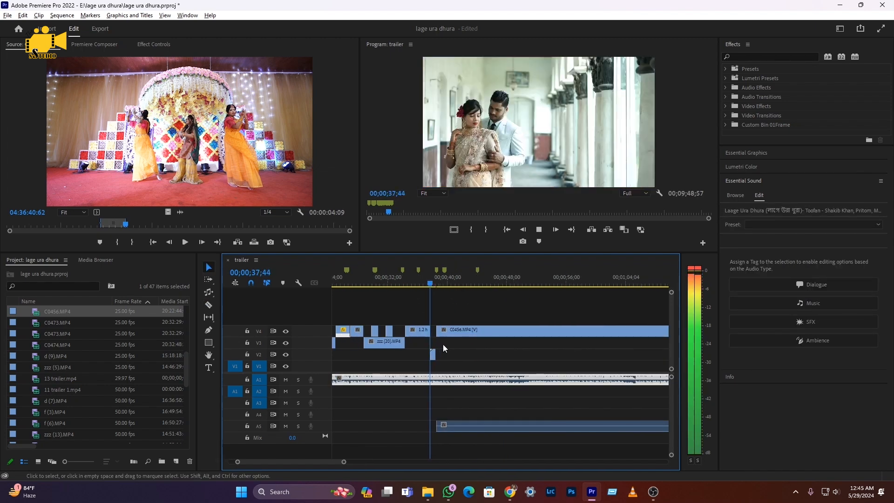
key(=)
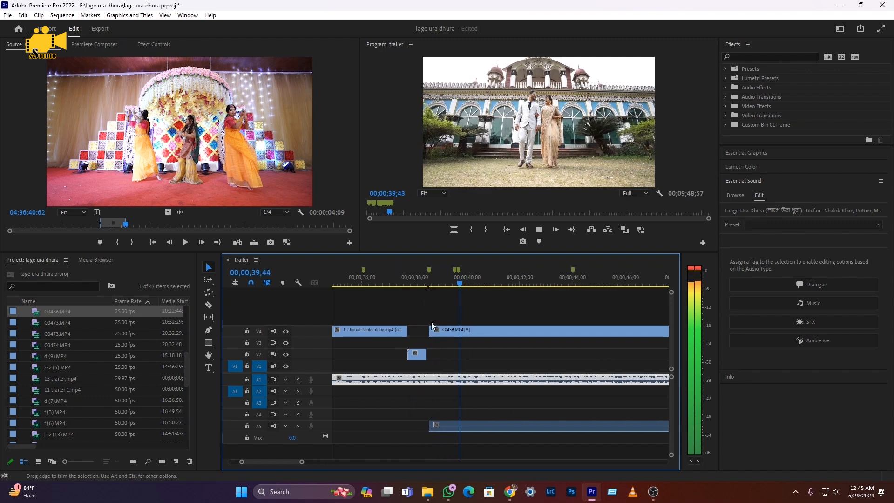
click(421, 280)
key(=)
drag(437, 336, 436, 359)
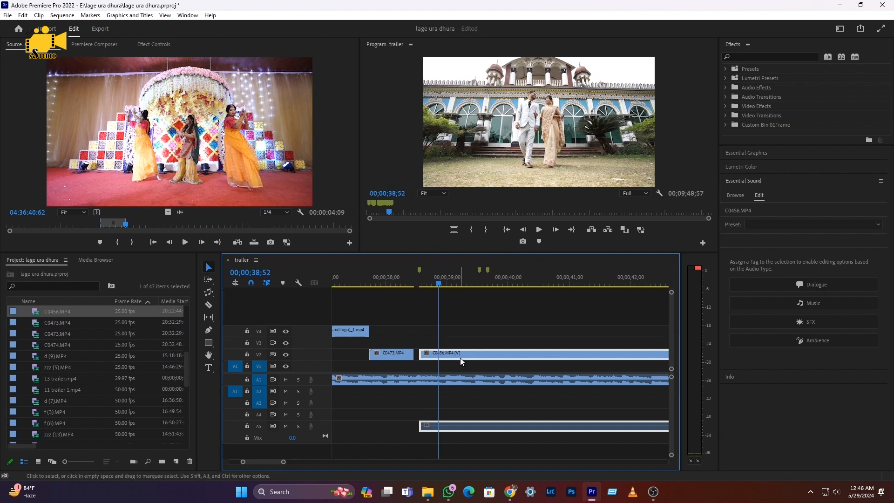
key(minus)
click(398, 284)
key(space)
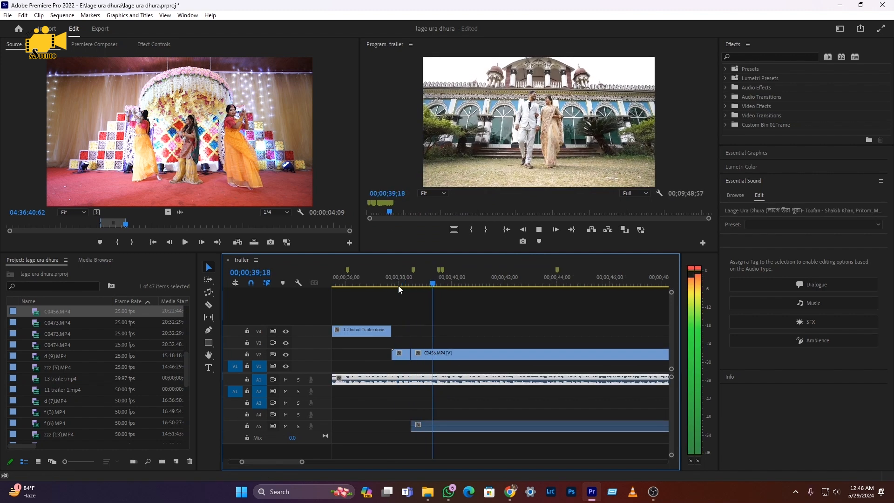
- Add a (13).MP4 from the Video 01 folder to V3 directly after the C0456.MP4 excerpt and play it
key(alt+Tab)
click(283, 5)
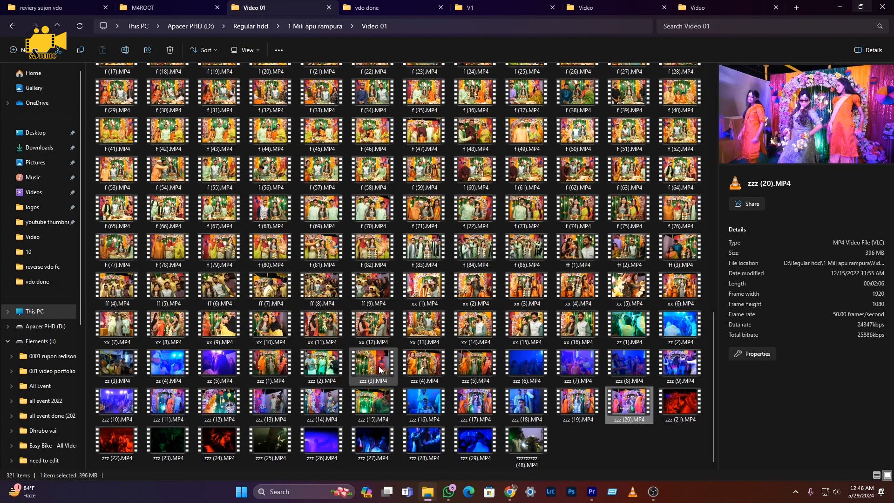
scroll(406, 312, up, 15)
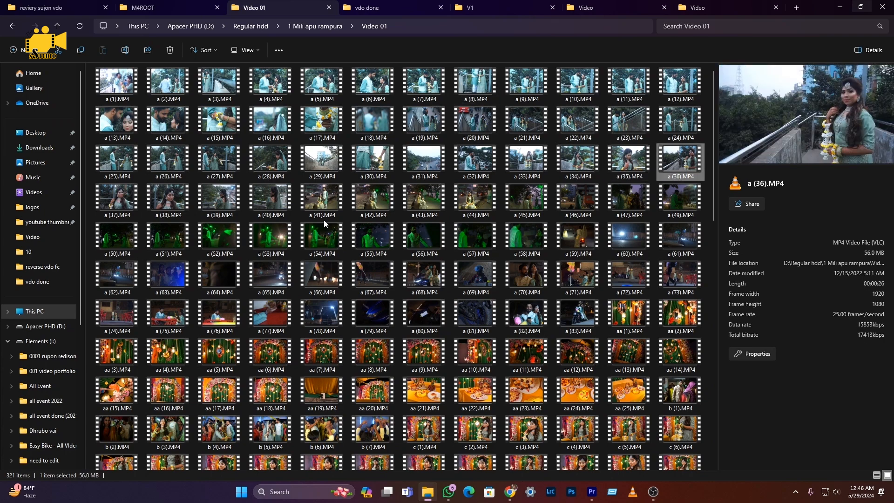
click(124, 124)
drag(125, 125, 444, 362)
key(space)
key(minus)
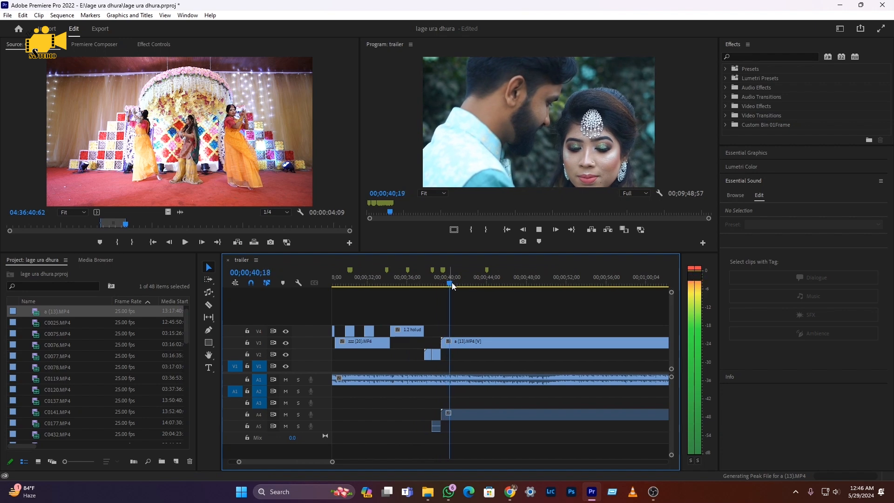
- Skim a (13).MP4, split it at 00;00;48;25, remove the earlier part and move the remainder back to the end of C0456.MP4
click(526, 279)
mouse_move(529, 295)
mouse_down()
mouse_move(583, 300)
mouse_move(532, 304)
mouse_up()
key(c)
click(531, 343)
key(v)
drag(510, 343, 443, 345)
key(Delete)
- Unlink a (13).MP4 from its audio and delete the audio part on A4
right_click(468, 343)
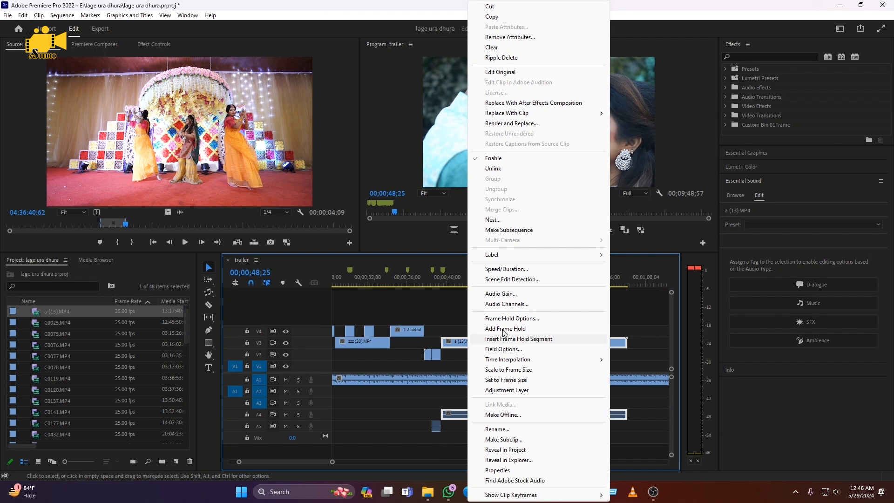
click(510, 169)
click(494, 417)
key(Delete)
- Play a (13).MP4, split it at 00;00;40;48 and move the later part back over the earlier one
click(439, 284)
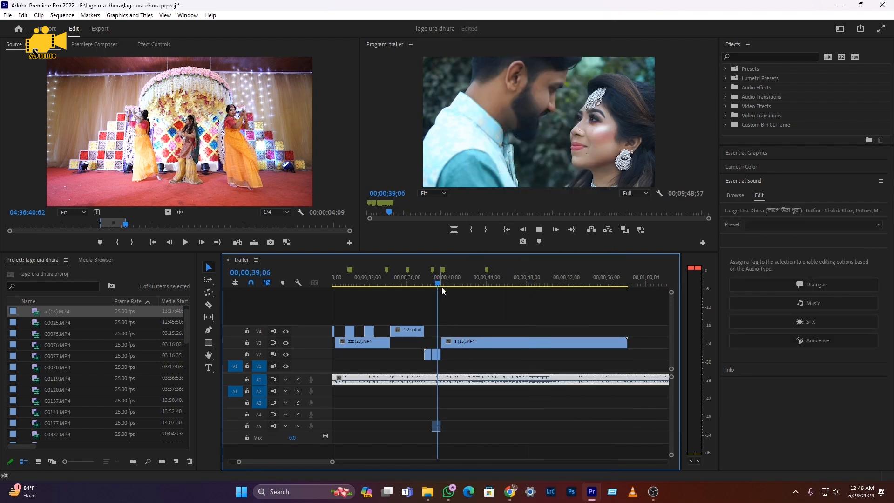
mouse_move(452, 283)
mouse_down()
mouse_move(476, 283)
mouse_move(457, 284)
mouse_up()
key(c)
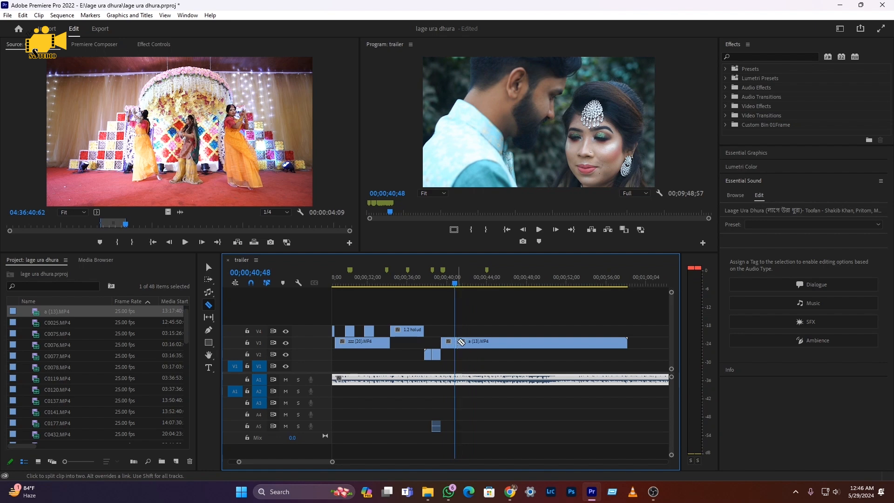
click(456, 342)
key(v)
drag(485, 344, 470, 346)
- Play the shifted a (13).MP4, split it at 00;00;40;23 and delete the part after the cut
click(439, 276)
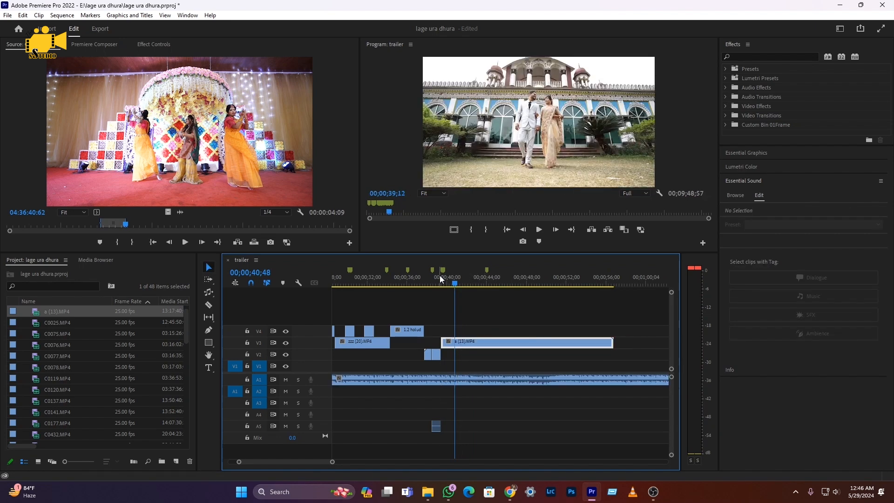
key(space)
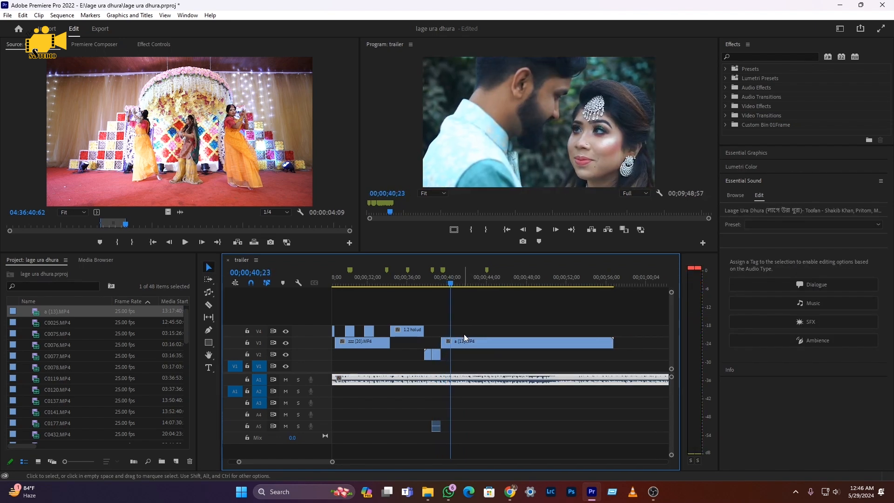
key(c)
click(451, 344)
key(v)
click(489, 344)
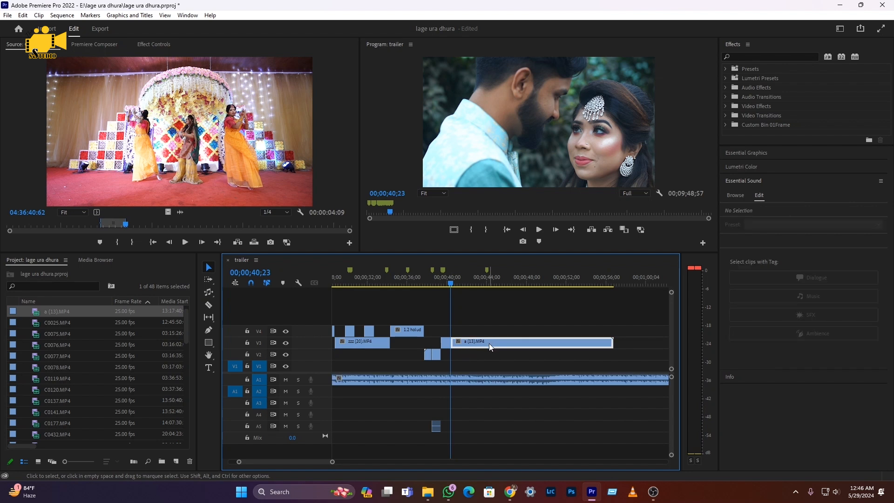
key(Delete)
key(space)
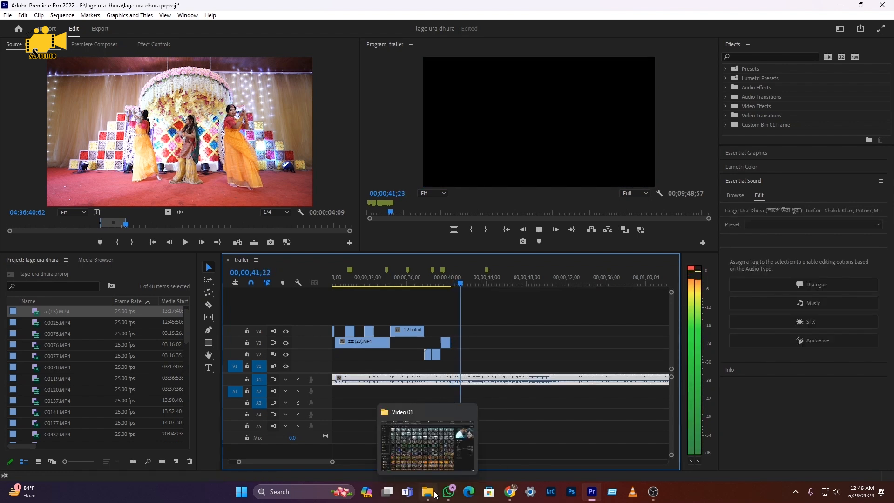
- Add xx (12).MP4 from the Video 01 folder to V3 directly after a (13).MP4, unlink it and delete its audio
click(435, 494)
click(361, 325)
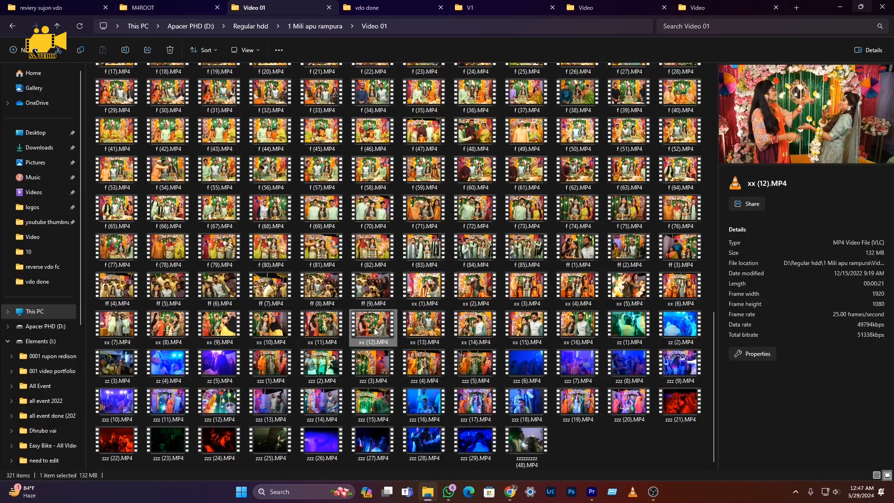
drag(375, 331, 454, 342)
right_click(487, 342)
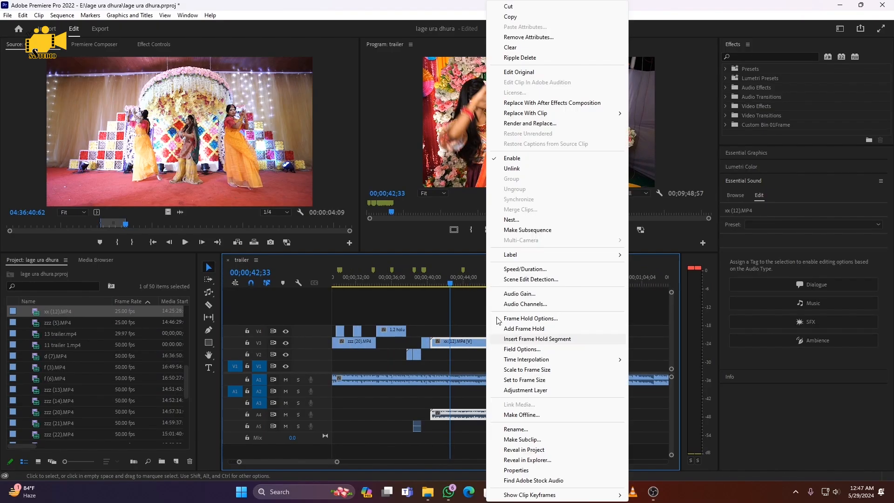
click(505, 169)
click(478, 415)
key(Delete)
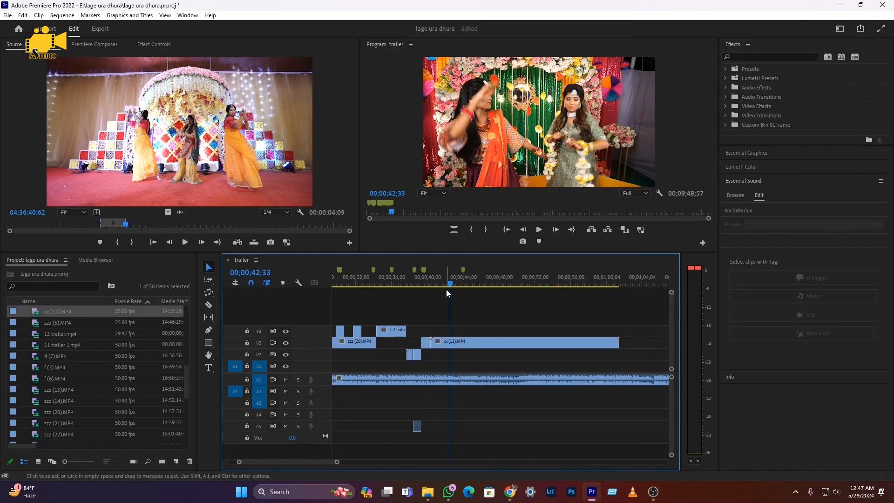
- Skim xx (12).MP4, split it at 00;00;50;51, delete the earlier part, move the remainder back to the end of a (13).MP4 and play it
key(space)
click(488, 278)
drag(489, 278, 526, 287)
key(c)
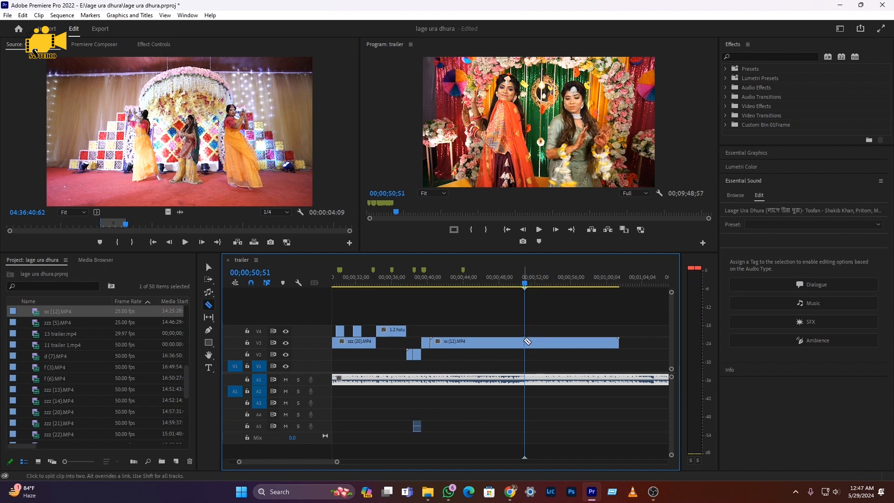
click(484, 345)
key(Delete)
drag(544, 345, 449, 341)
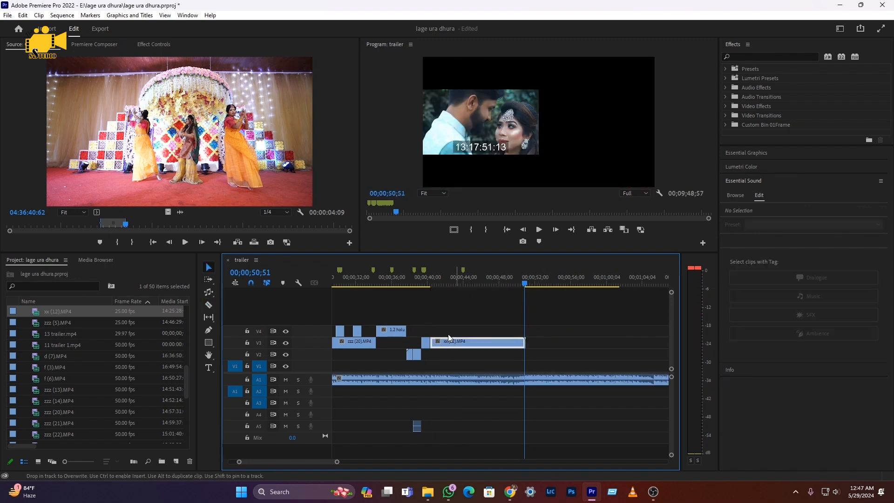
click(428, 280)
key(space)
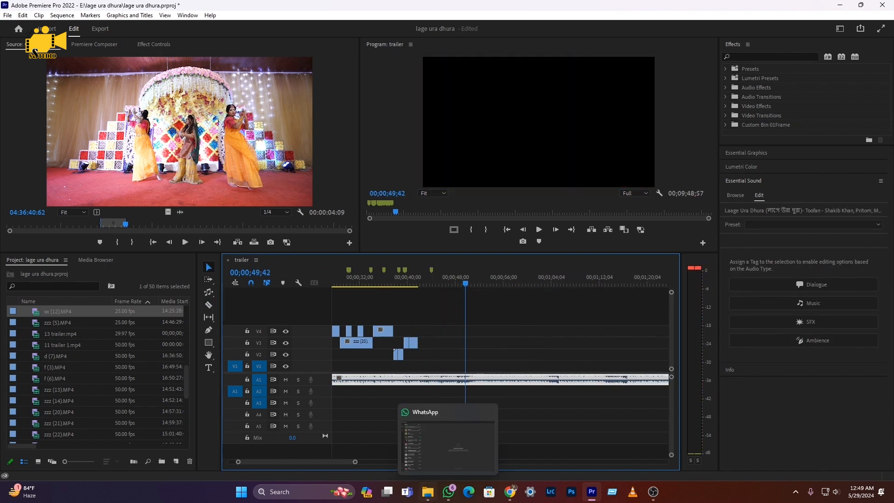
- Look through the revieri resort video folder in File Explorer and preview C0169.MP4
click(428, 491)
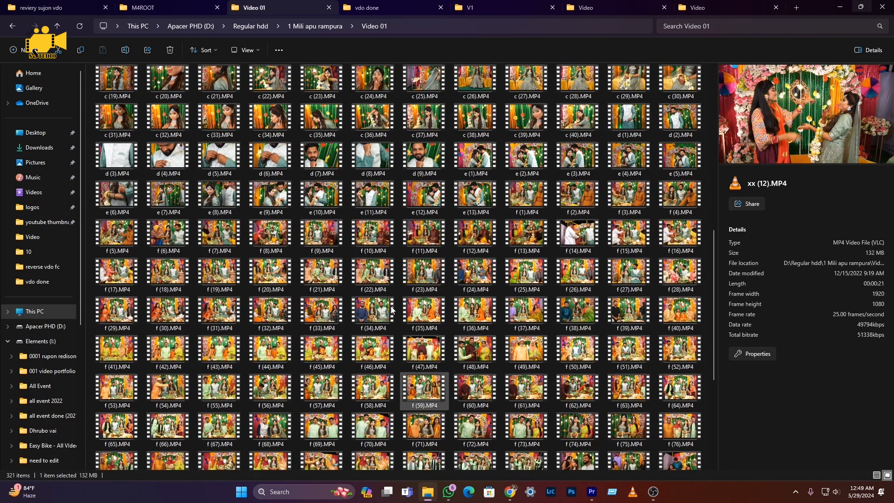
click(146, 8)
click(65, 8)
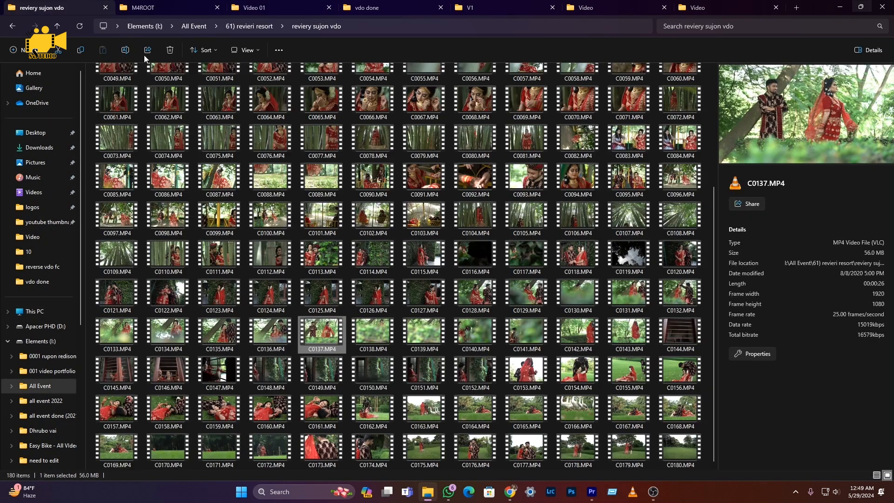
scroll(407, 291, up, 3)
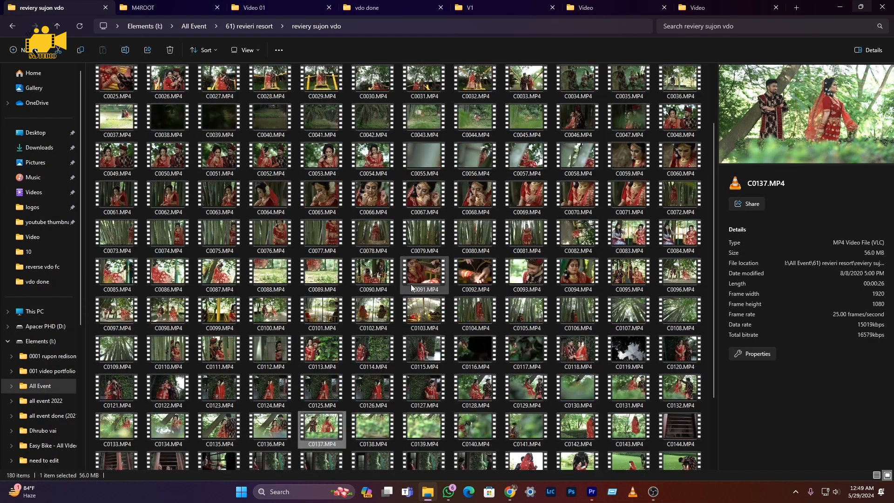
scroll(371, 172, down, 3)
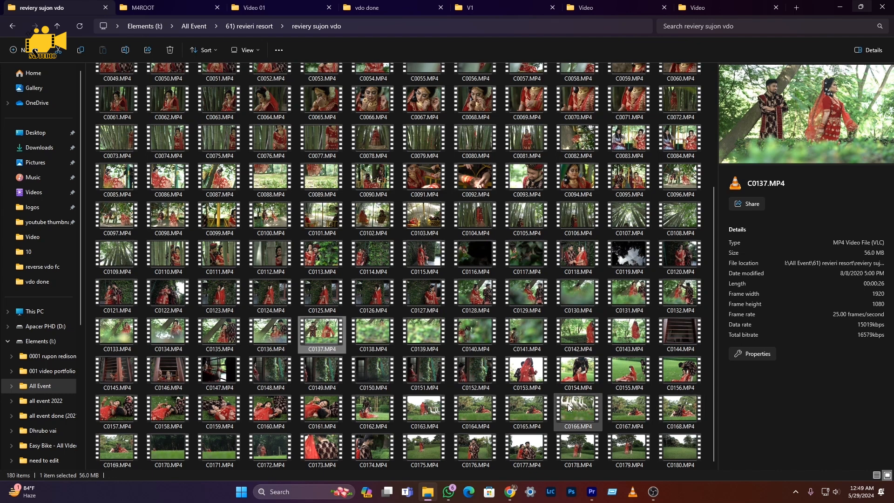
double_click(117, 448)
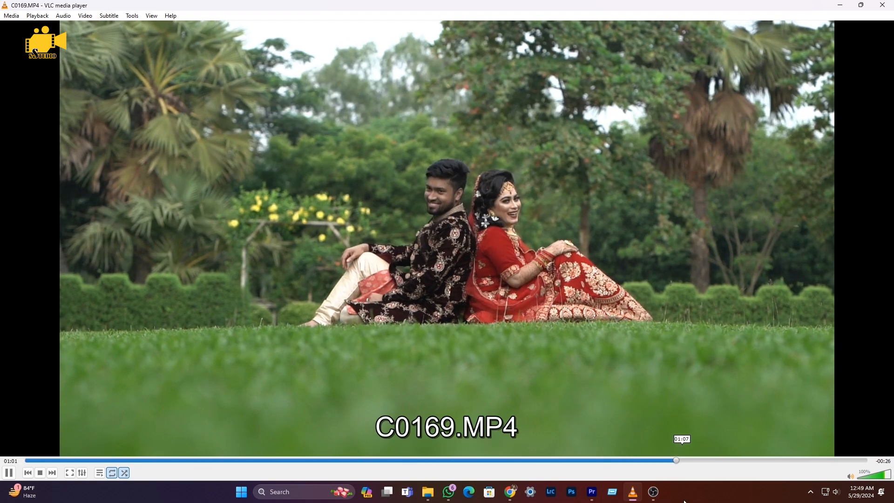
click(884, 5)
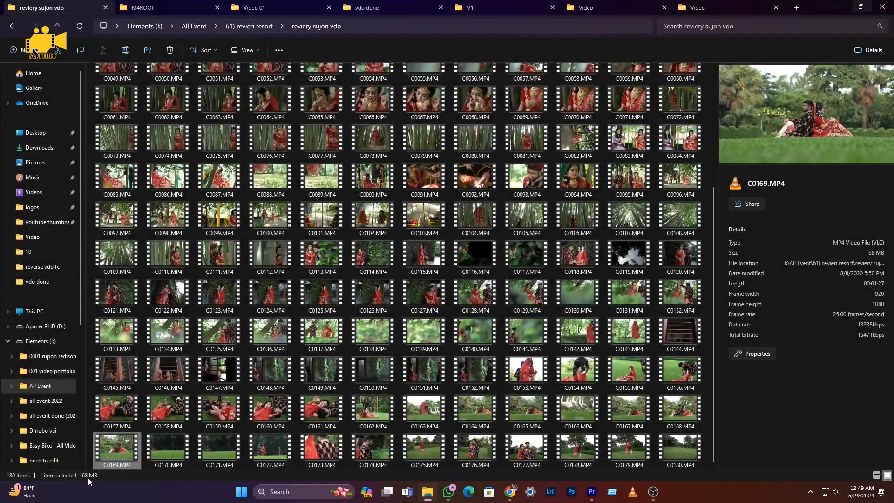
- Add C0169.MP4 to V2 of the trailer sequence in Premiere Pro directly after xx (12).MP4, unlink it and delete its audio
click(594, 495)
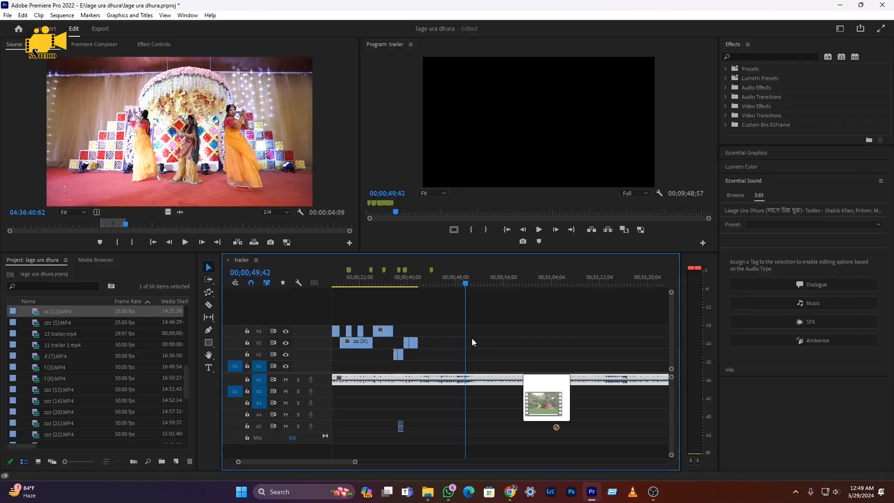
drag(546, 420, 425, 354)
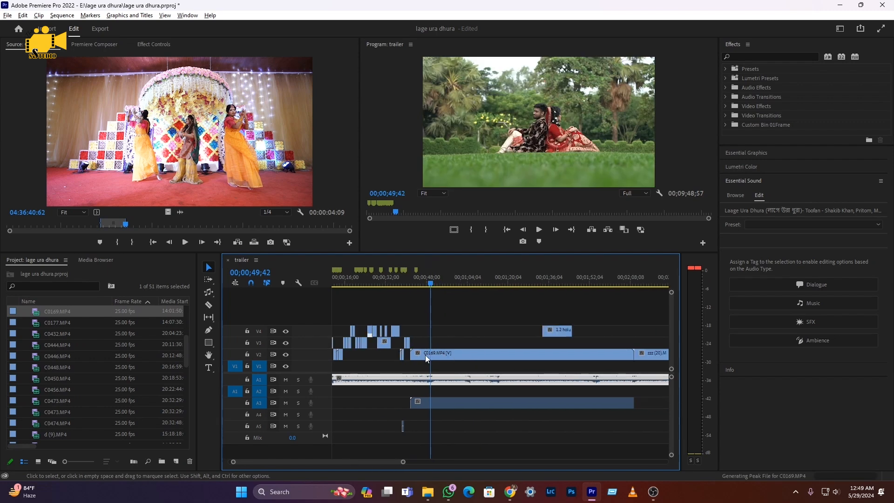
right_click(433, 353)
click(458, 168)
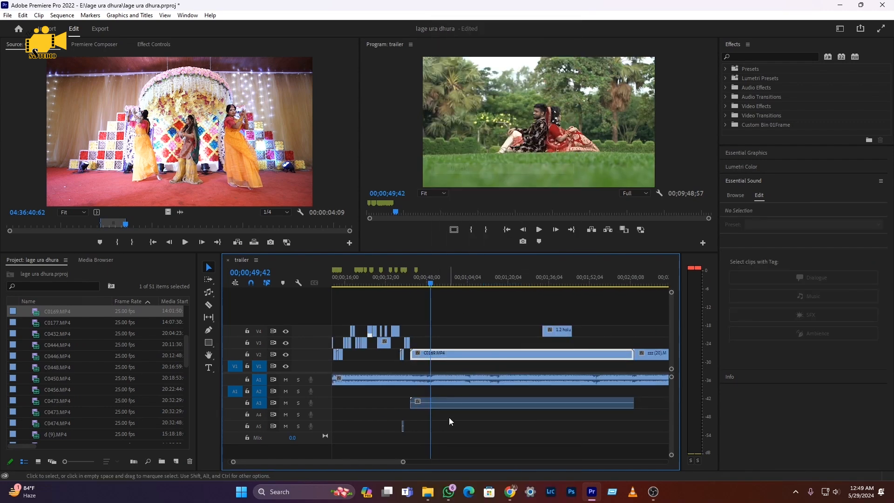
click(434, 403)
key(Delete)
- Split C0169.MP4 at 00;01;28;11, move the later part back over the earlier one and play from the clip's start
click(528, 281)
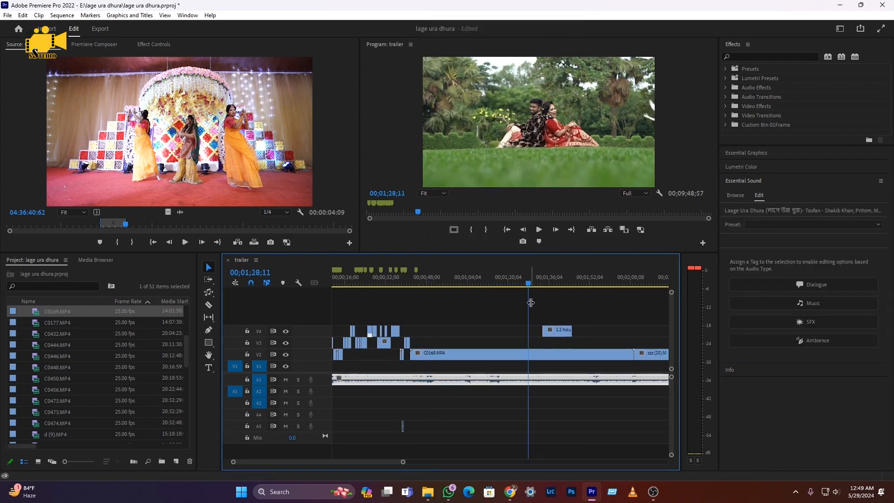
click(531, 354)
key(v)
drag(549, 355, 436, 359)
click(411, 276)
key(space)
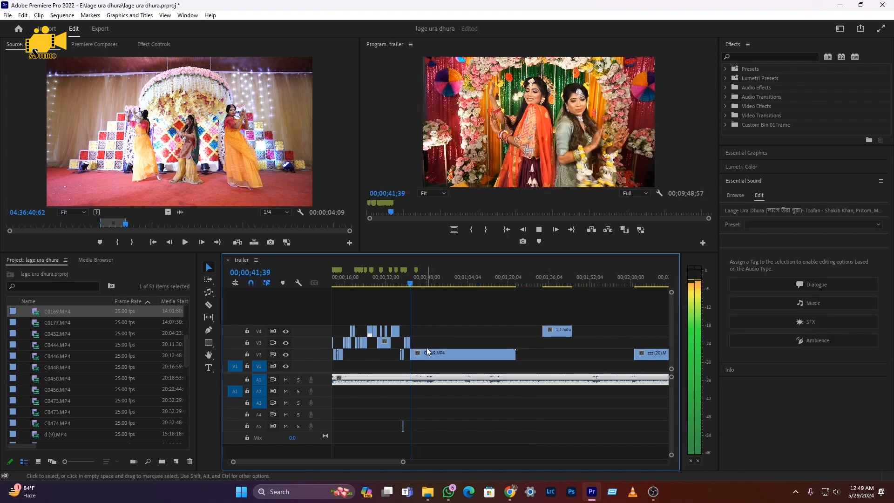
- Split C0169.MP4 again at 00;00;43;38 and move the later part back to the end of xx (12).MP4
key(=)
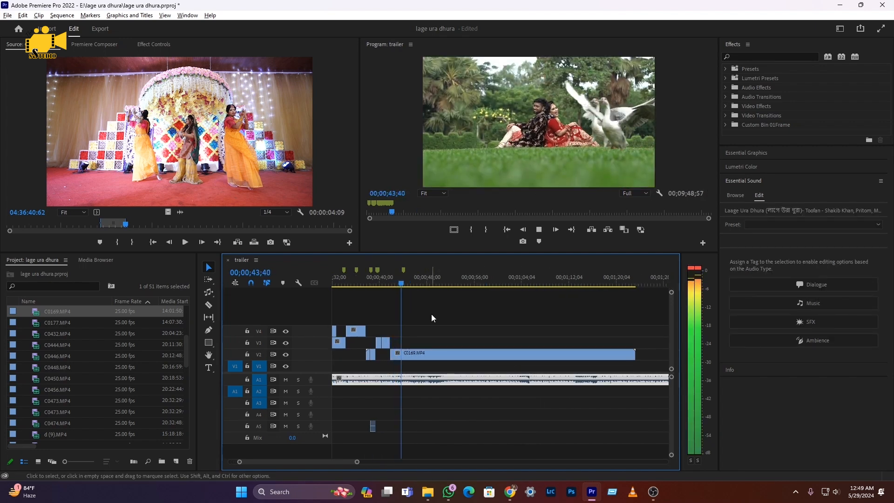
click(407, 281)
drag(407, 282, 400, 284)
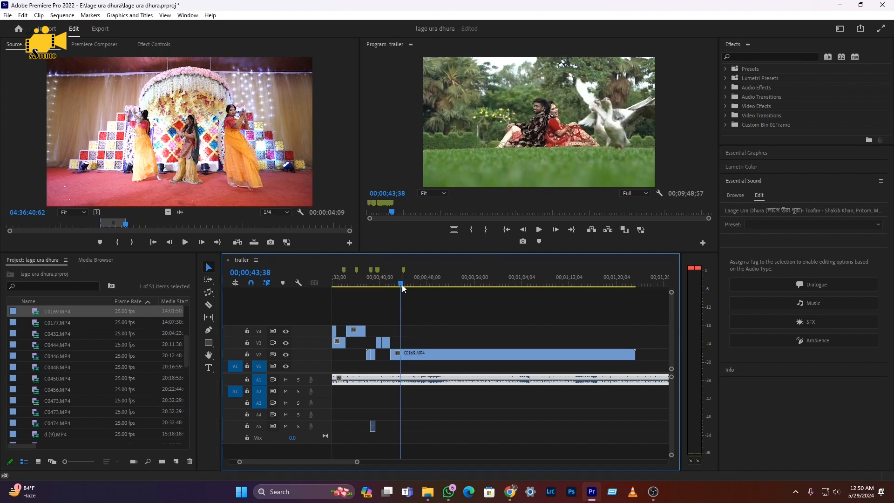
click(401, 355)
key(v)
drag(414, 356, 403, 356)
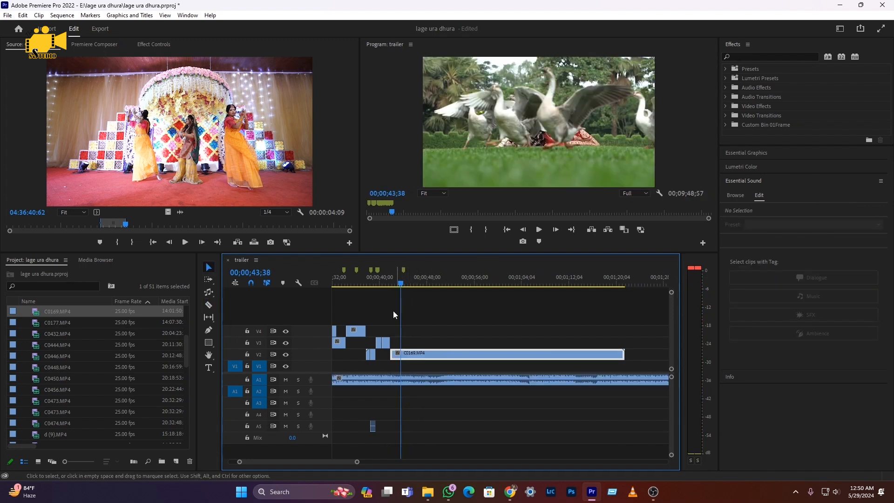
- Play the shifted C0169.MP4, split it at 00;00;45;52 and delete the part after the cut
key(space)
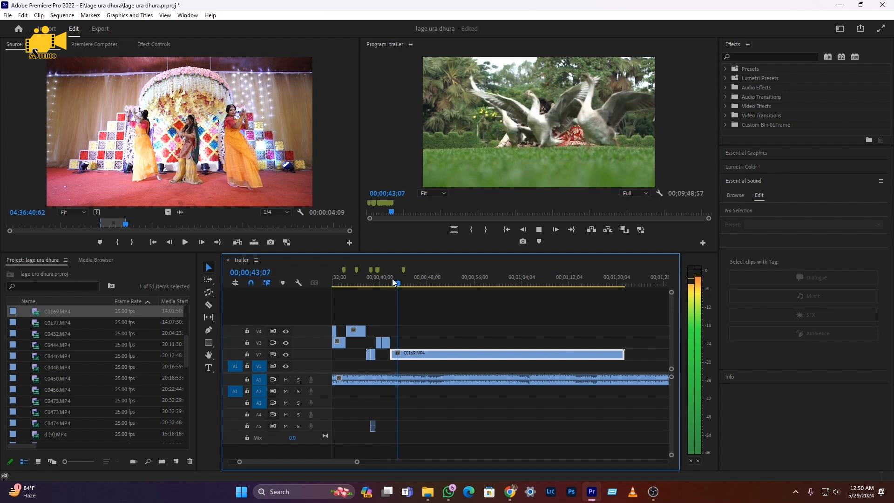
drag(392, 278, 388, 281)
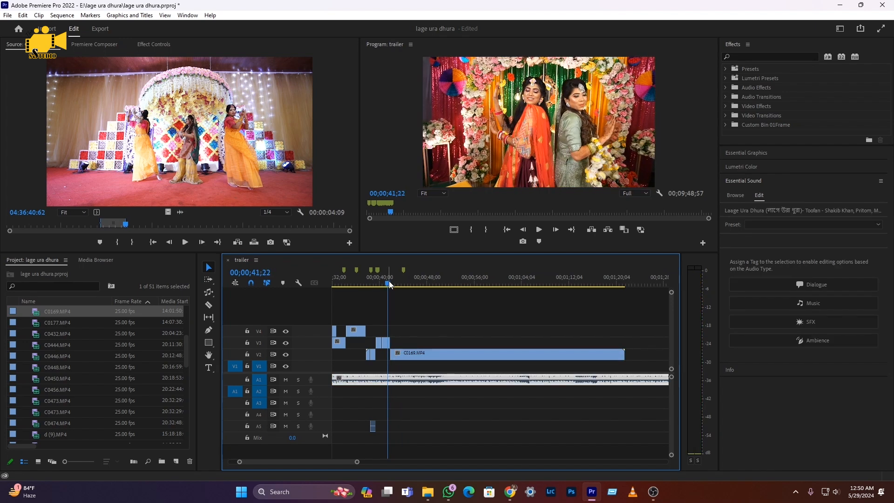
key(space)
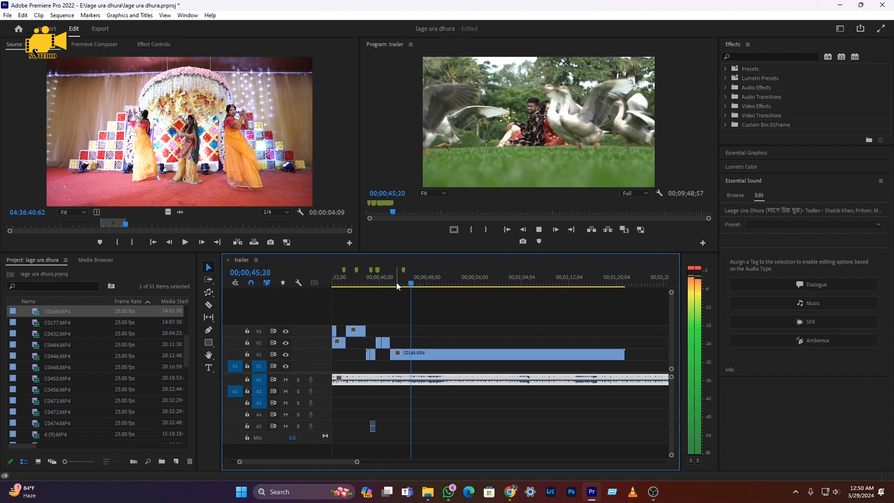
key(space)
key(c)
click(415, 354)
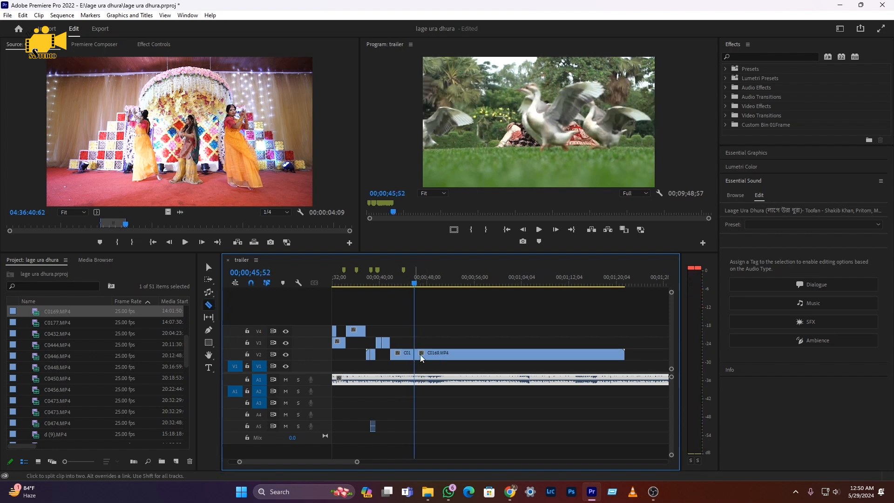
key(v)
click(430, 356)
key(Delete)
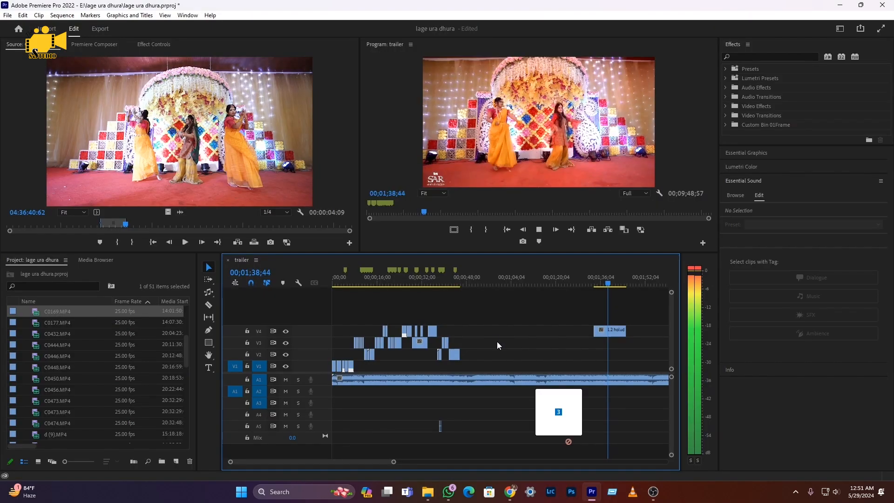
- Add C0079.MP4, C0080.MP4 and C0075.MP4 to V3 directly after C0169.MP4, unlink them and delete their audio
drag(496, 342, 462, 343)
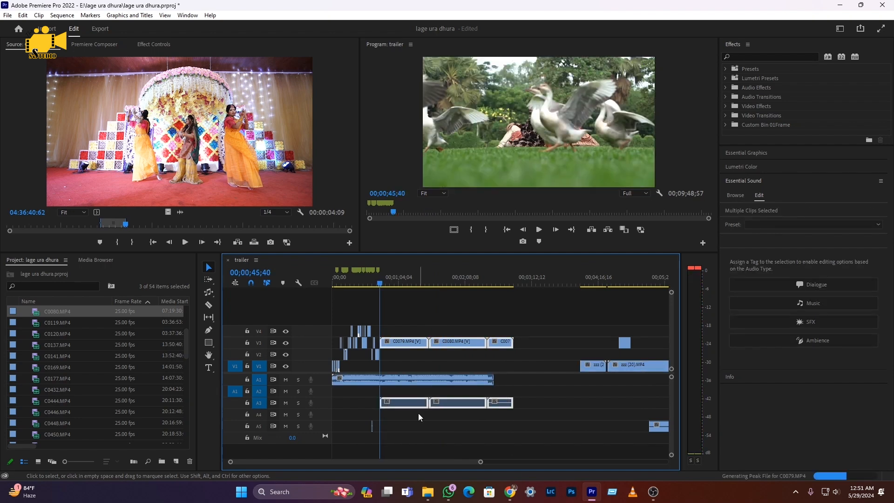
right_click(409, 402)
click(437, 170)
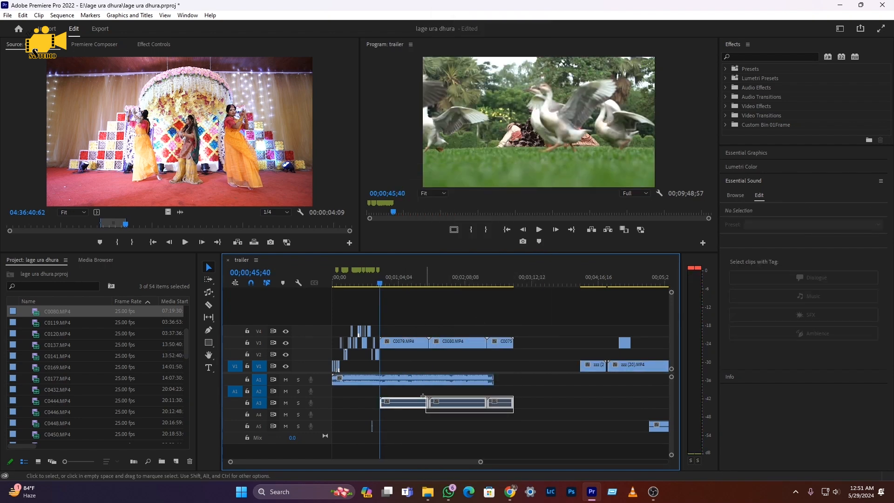
drag(423, 395, 400, 394)
key(Delete)
key(space)
- Skim C0079.MP4, split it at 00;00;59;02 and move the later part back over the earlier one
scroll(382, 348, up, 5)
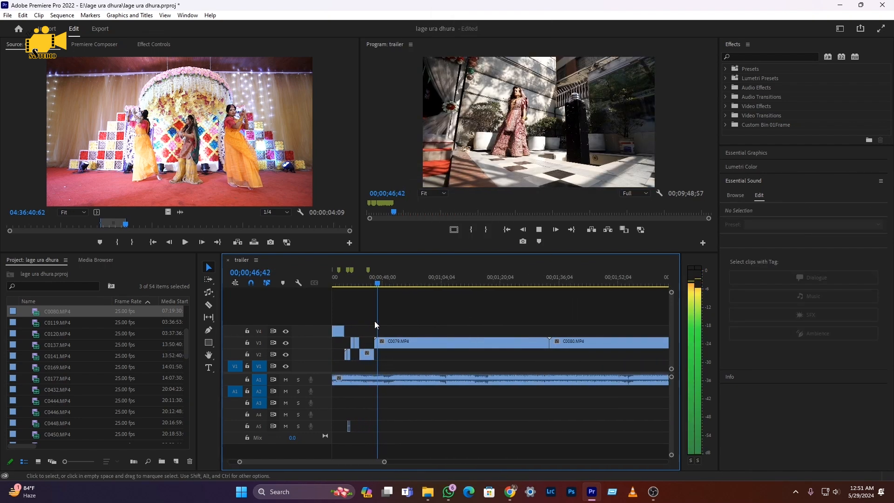
drag(386, 282, 423, 305)
key(c)
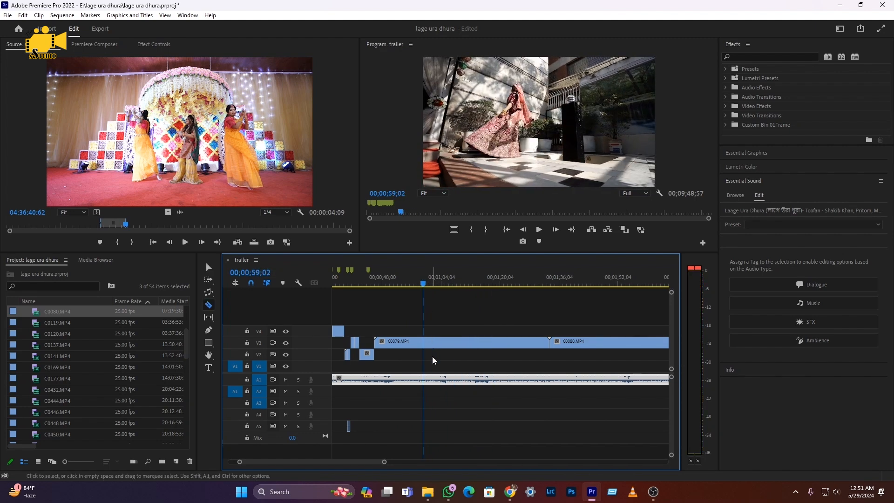
click(421, 343)
key(v)
drag(446, 346, 398, 343)
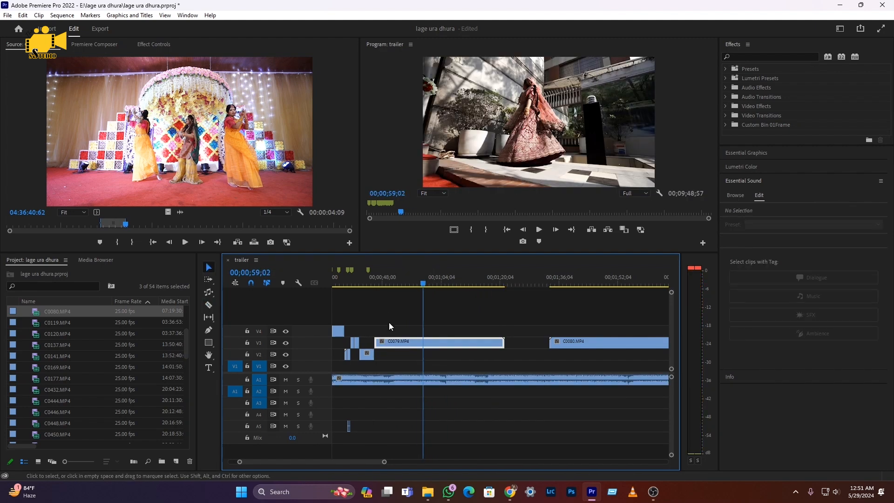
- Split C0079.MP4 at 00;00;48;13, move the later part back to the end of C0169.MP4 and play it
click(372, 283)
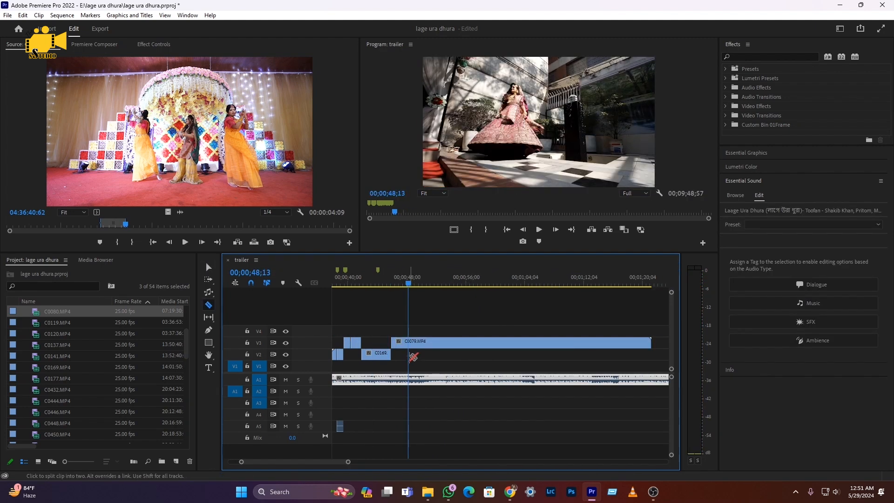
click(409, 344)
key(v)
drag(424, 344, 407, 345)
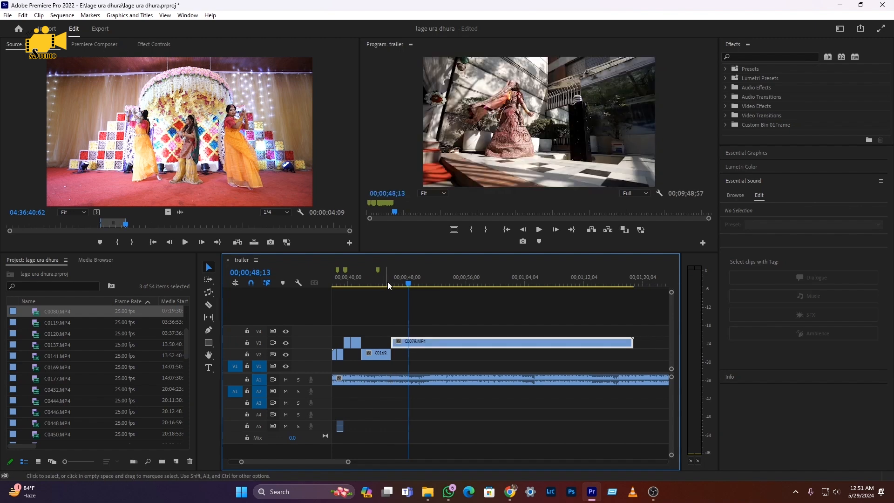
click(388, 281)
key(space)
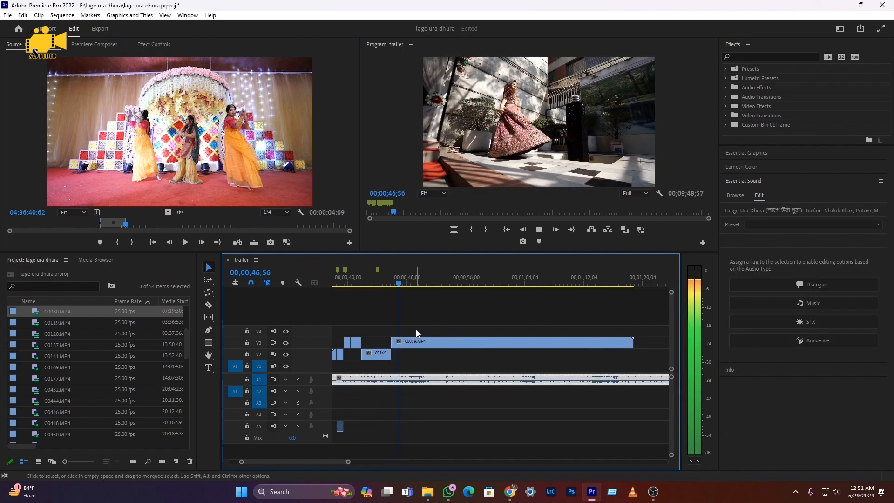
- Split C0079.MP4 at 00;00;47;10 and delete the part after the cut together with C0080.MP4
key(space)
key(c)
click(401, 345)
key(v)
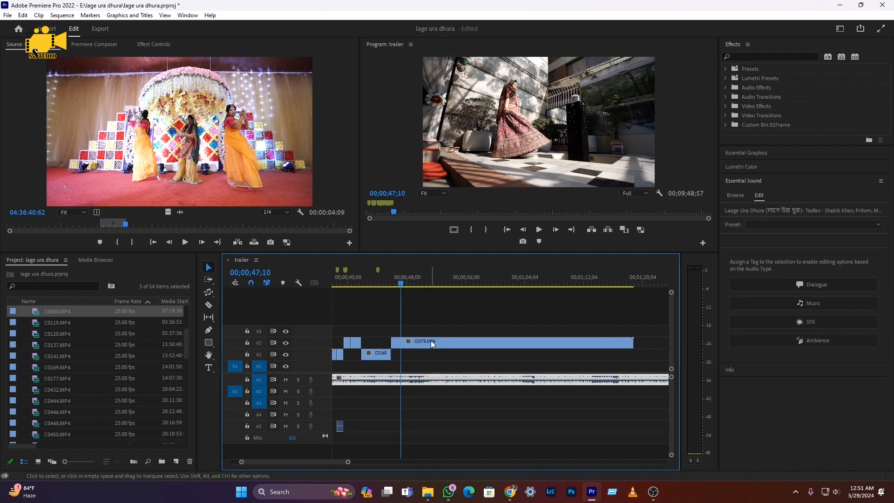
key(Delete)
- Split C0075.MP4 at 00;02;40;50, delete the earlier part and move the remainder back to the end of C0079.MP4
mouse_move(586, 284)
mouse_down()
mouse_move(597, 285)
mouse_move(583, 286)
mouse_up()
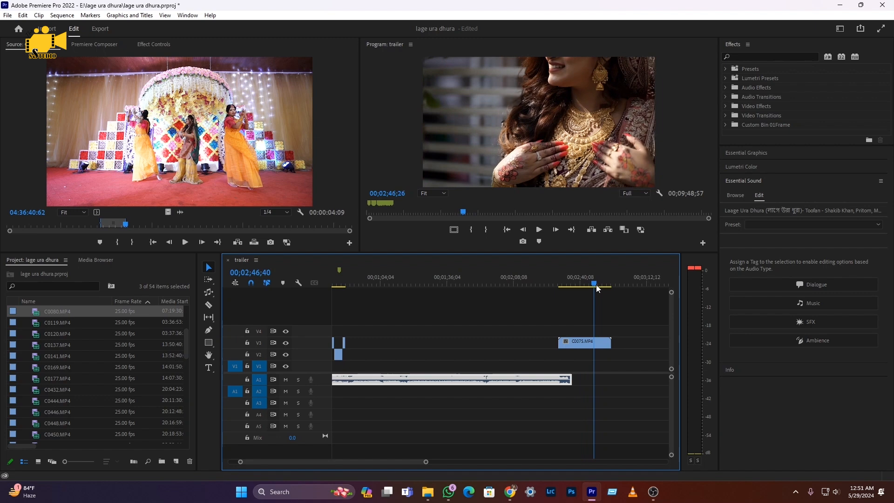
key(c)
click(582, 342)
key(v)
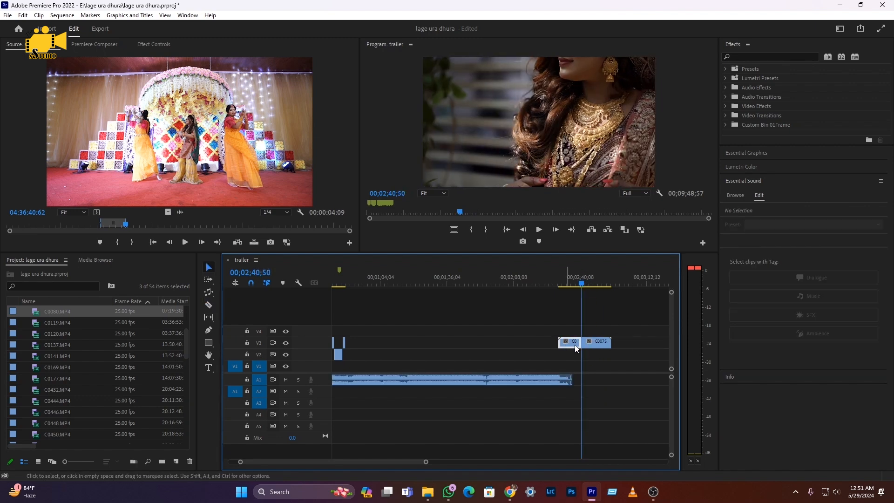
drag(596, 347, 360, 344)
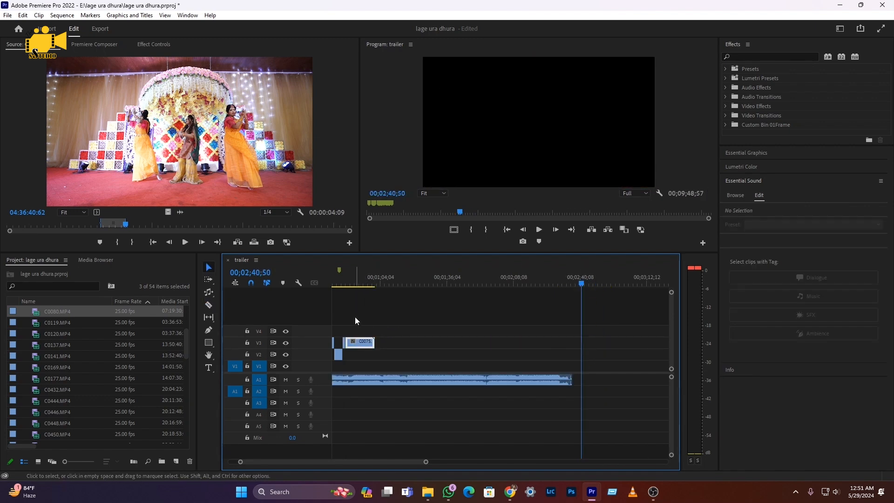
- Play C0075.MP4 in its new place, split it at 00;00;49;44, delete the part after the cut and resume playback
click(345, 278)
drag(346, 278, 343, 279)
scroll(348, 286, up, 3)
key(space)
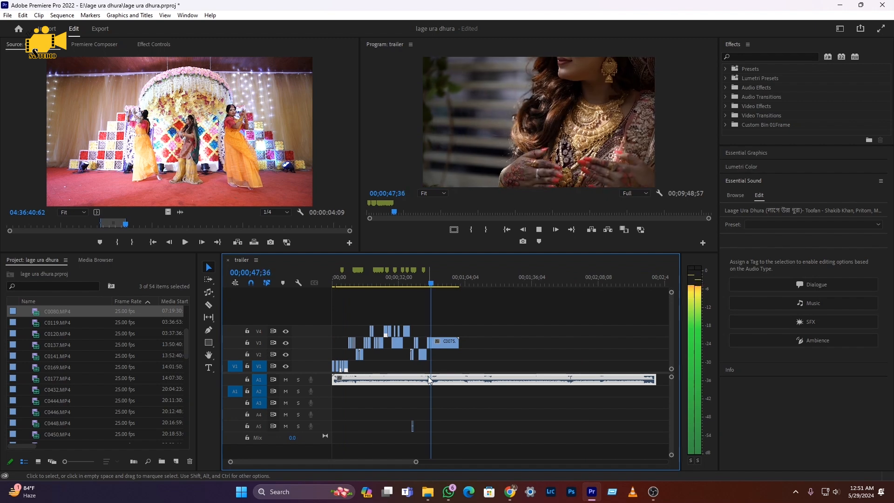
key(=)
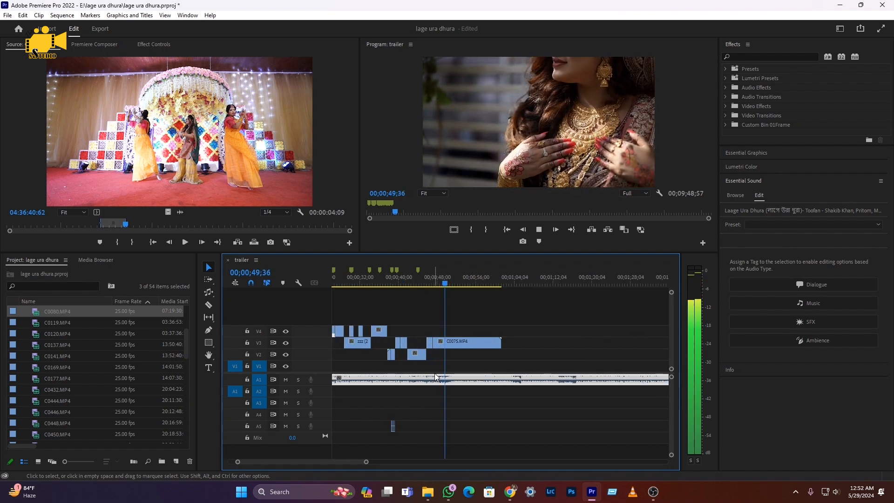
key(space)
key(=)
key(c)
click(469, 343)
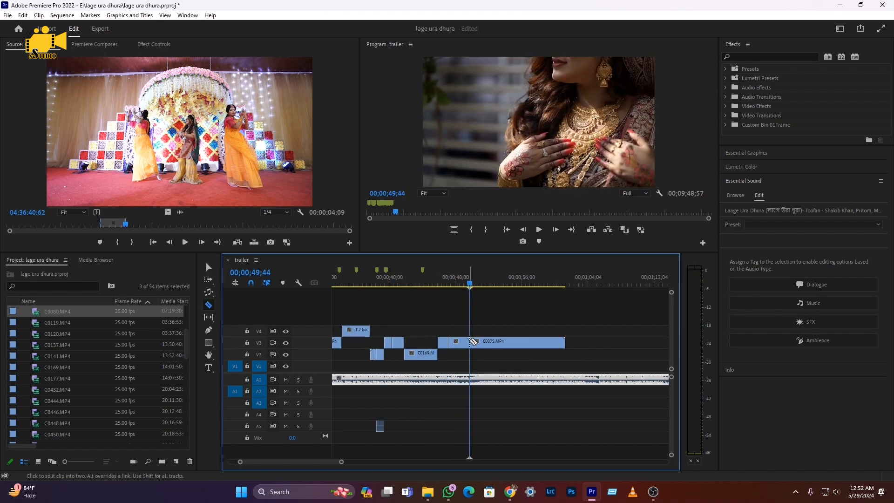
key(v)
click(495, 343)
key(Delete)
key(space)
key(minus)
key(minus)
key(minus)
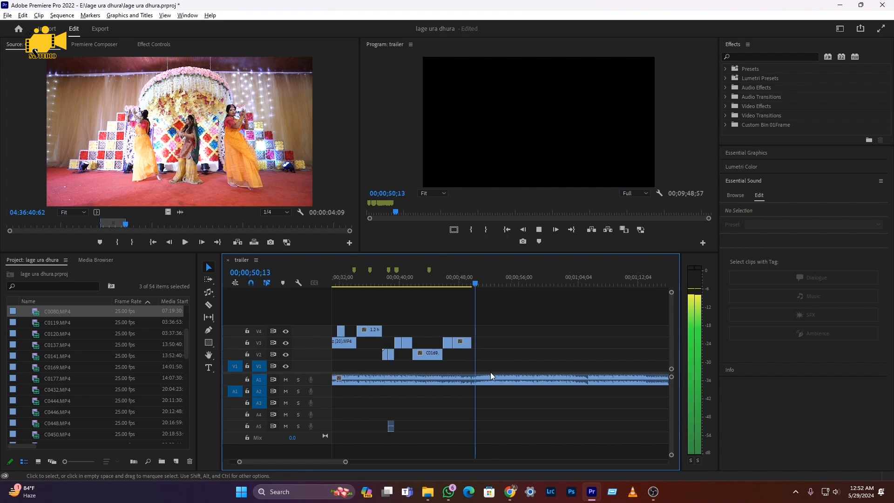
- Switch to File Explorer, open the 11.02.2022 folder and add C0030.MP4, C0039.MP4 and C0040.MP4 to V2 after C0075.MP4
click(428, 491)
key(BackSpace)
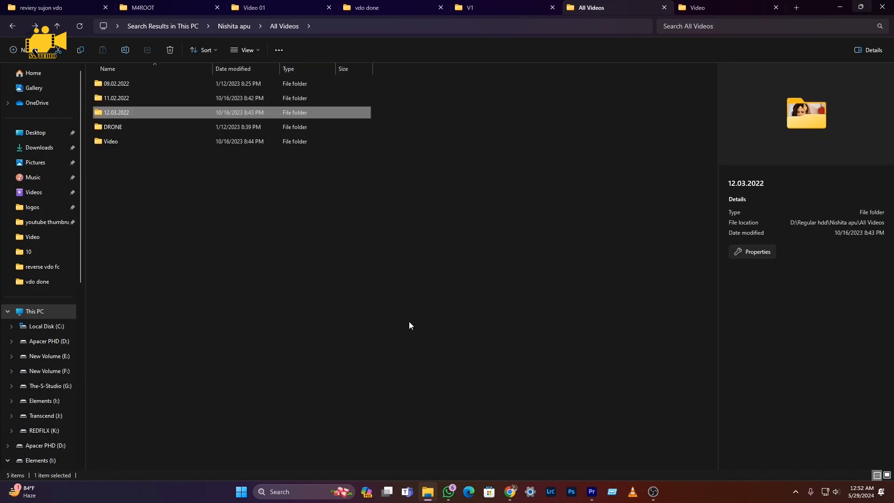
key(Up)
key(Return)
click(368, 210)
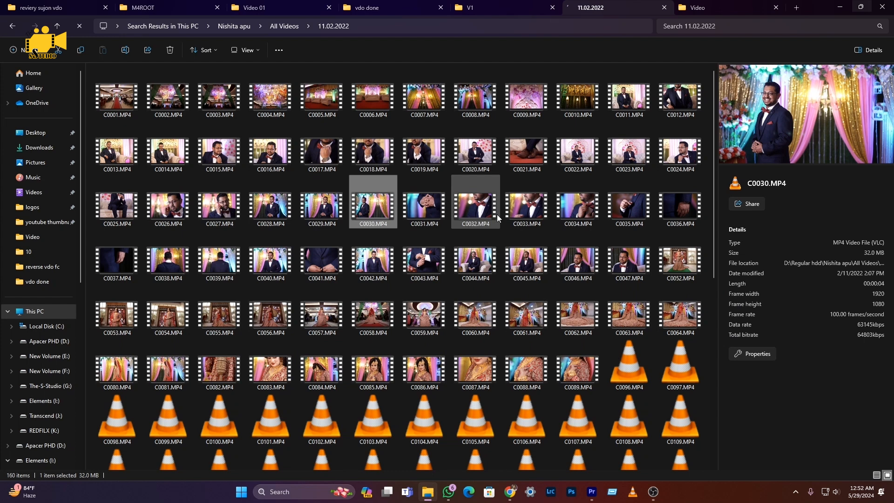
ctrl+click(223, 256)
ctrl+click(275, 254)
drag(372, 211, 440, 363)
- Unlink the audio of the three newly added clips and delete it from the audio track
right_click(459, 356)
click(498, 169)
drag(499, 420, 440, 394)
key(Delete)
scroll(437, 336, up, 5)
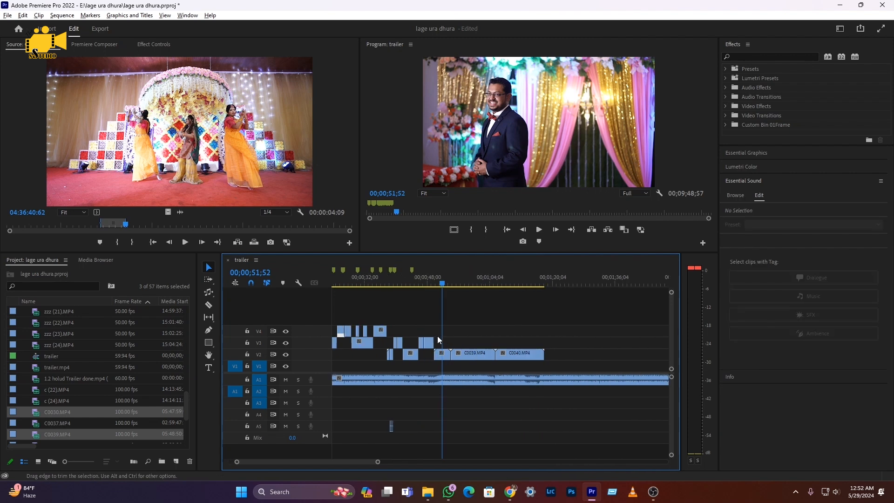
- Scrub through the new clips and delete C0030.MP4 and C0039.MP4 from V2, keeping C0040.MP4
drag(460, 285, 533, 305)
drag(488, 332, 456, 354)
key(Delete)
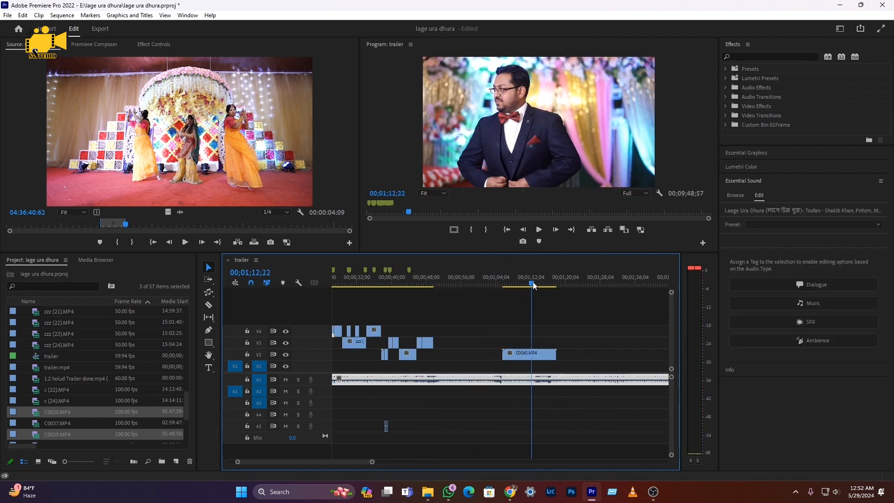
- Split C0040.MP4 at 00;01;07;59, drop the earlier part, move the remainder back to the end of C0075.MP4 and play it
drag(533, 281, 513, 294)
key(c)
click(513, 356)
key(v)
drag(533, 357, 503, 358)
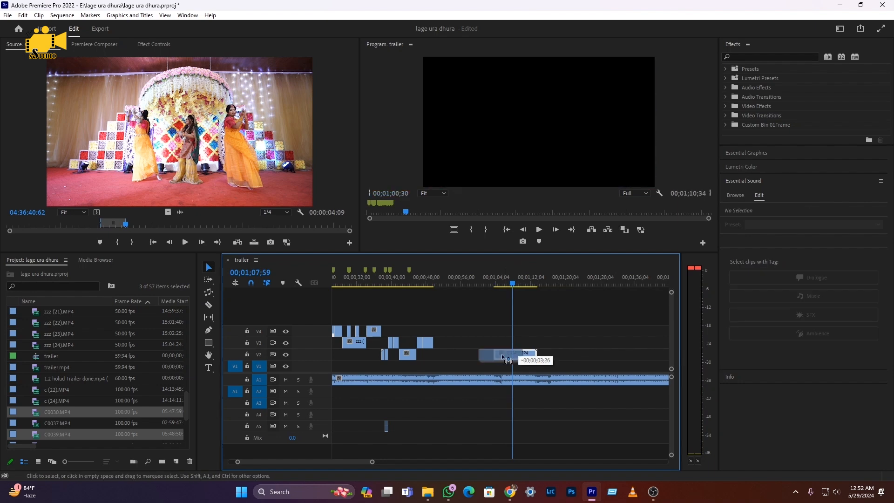
click(429, 285)
key(=)
key(space)
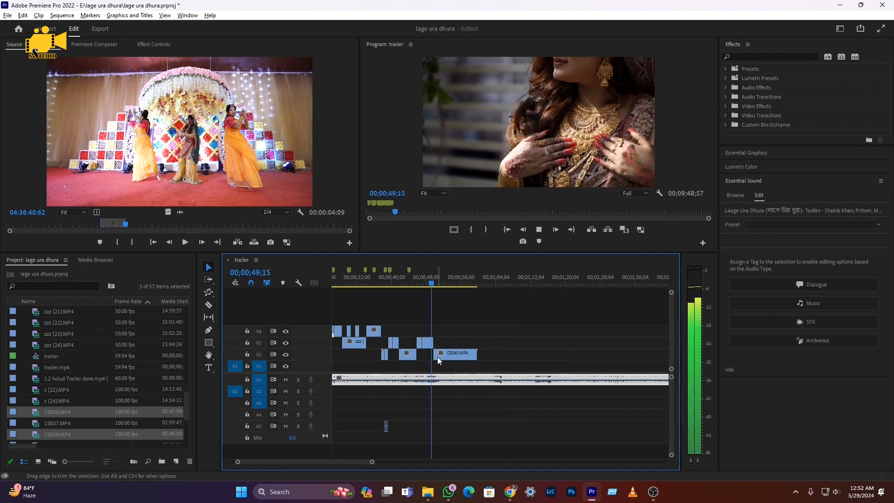
- Replay the start of C0040.MP4 and set the clip's speed to 40%
key(=)
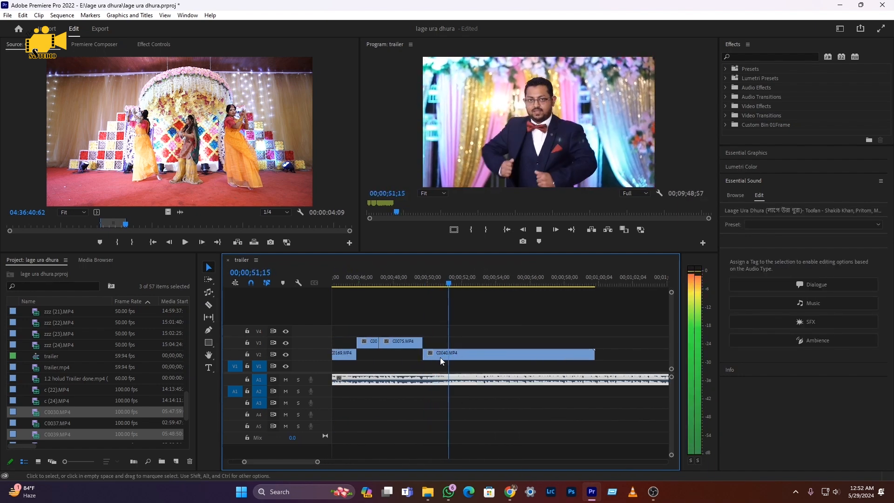
click(426, 280)
key(space)
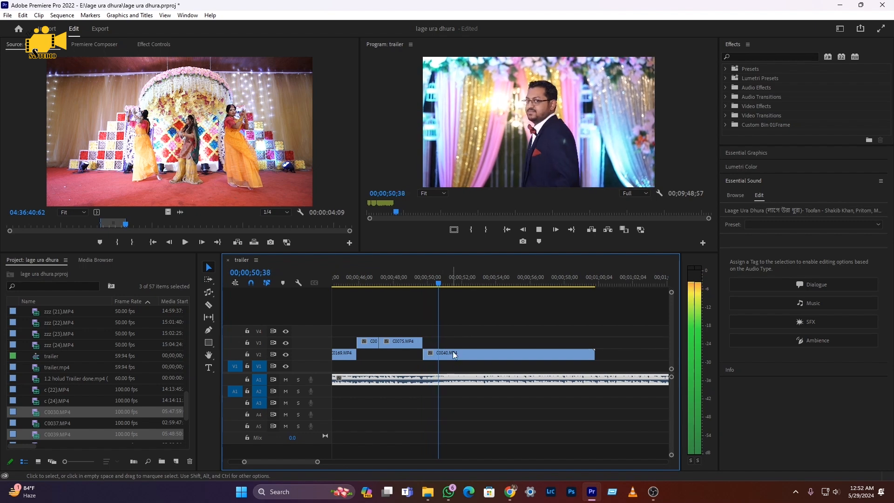
right_click(453, 355)
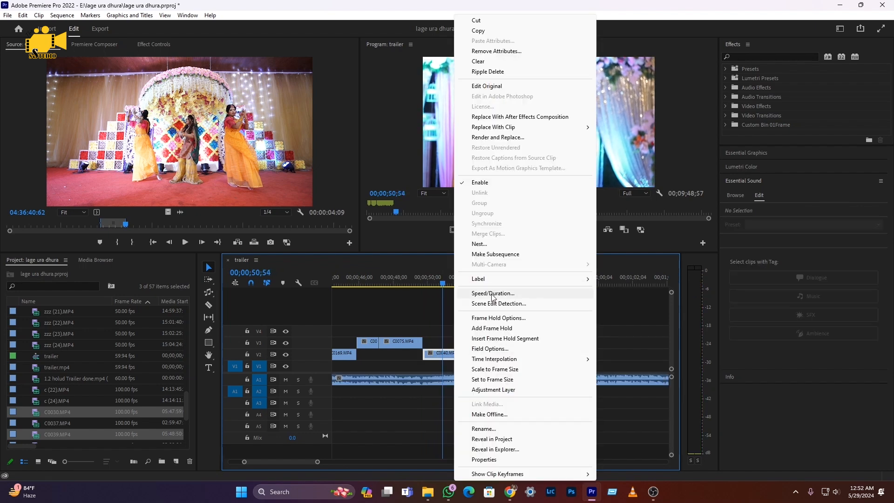
click(492, 291)
text(40)
click(424, 292)
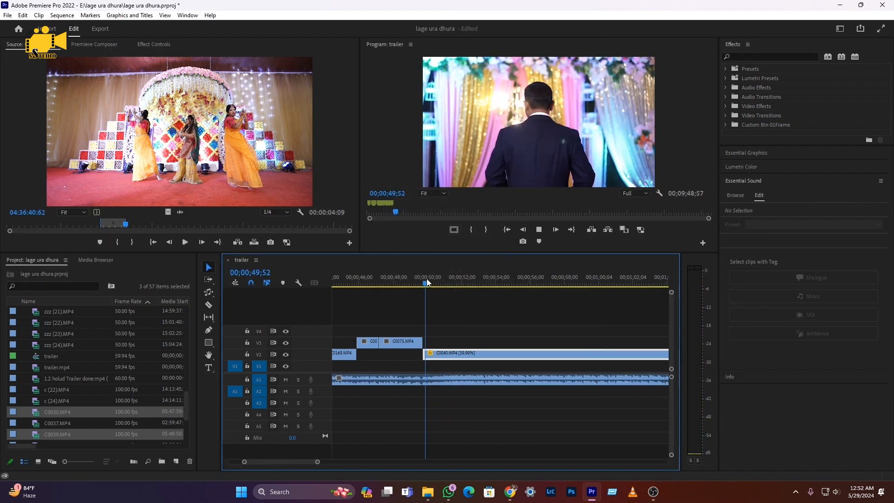
- Split the slowed C0040.MP4 at 00;00;51;02 and move the later part back to the end of C0075.MP4, replacing the earlier part
drag(426, 280, 438, 286)
mouse_move(444, 288)
mouse_down()
mouse_move(453, 284)
mouse_move(445, 285)
mouse_up()
key(c)
click(445, 355)
key(v)
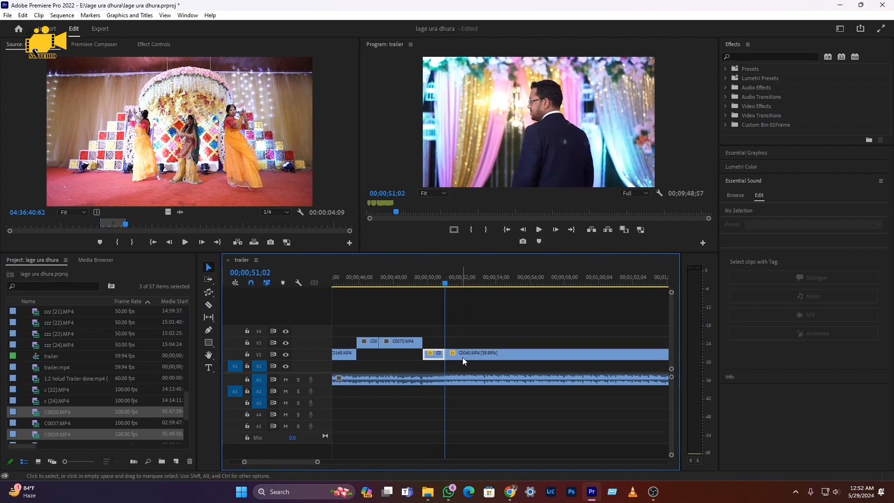
drag(463, 357, 440, 357)
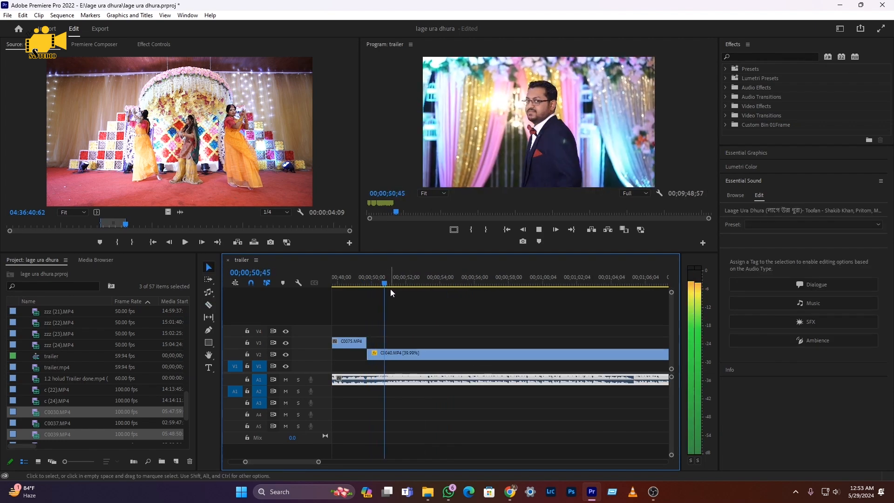
- Split C0040.MP4 at 00;00;51;51 and delete the part after the cut
key(space)
key(c)
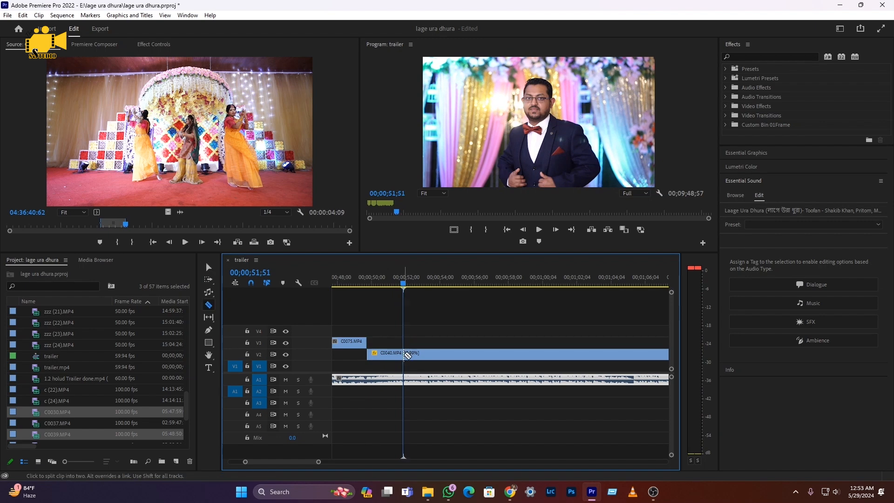
click(403, 354)
key(v)
click(413, 356)
key(Delete)
- Play the shortened C0040.MP4 against the music and split it at 00;00;50;52
click(360, 284)
key(space)
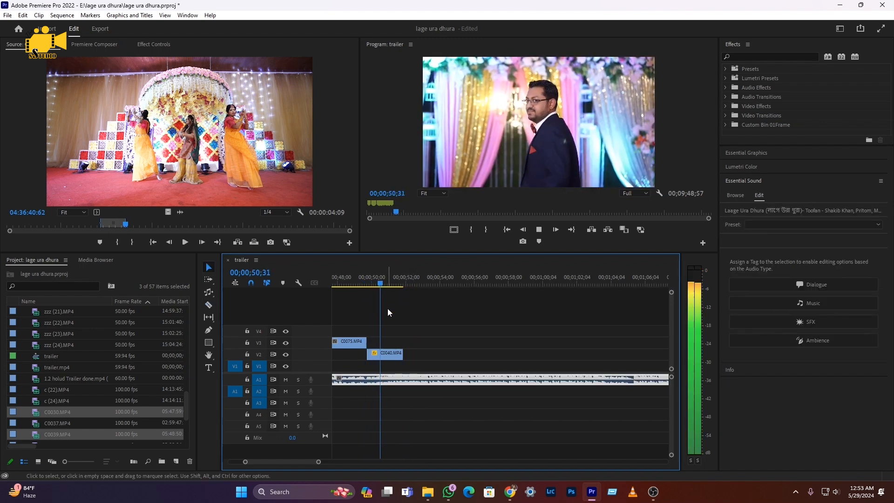
key(space)
click(376, 278)
key(space)
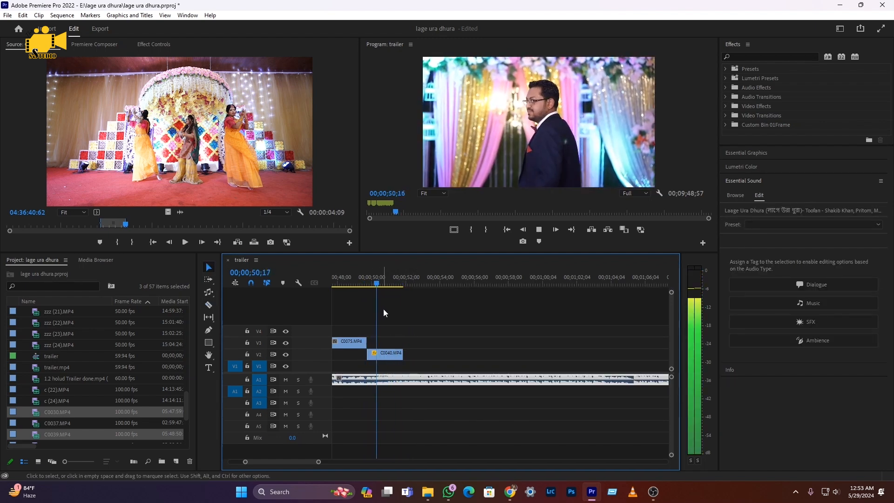
key(space)
key(c)
click(387, 355)
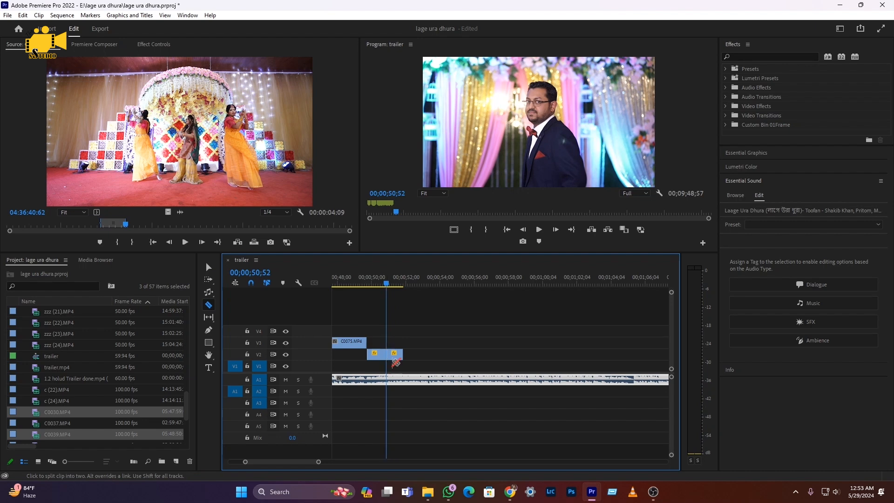
- Set the speed of the second part of C0040.MP4 to 300% and extend the end of that part
key(v)
click(395, 356)
right_click(398, 360)
click(432, 294)
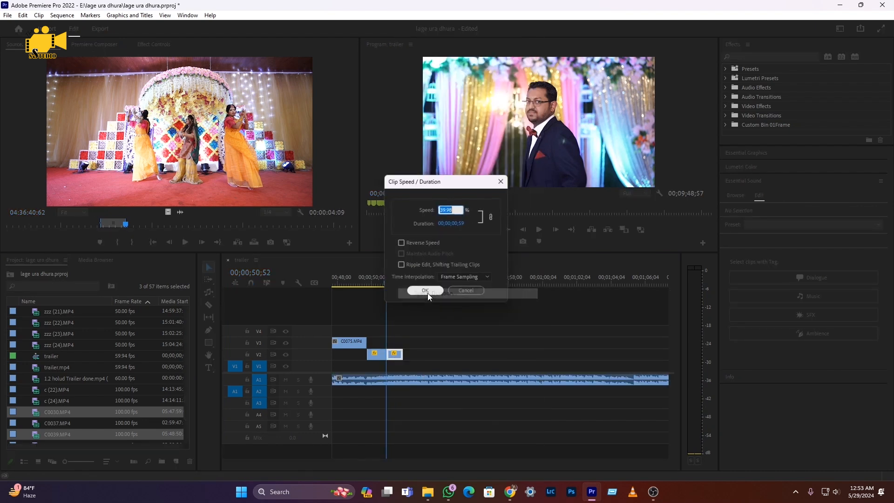
key(Return)
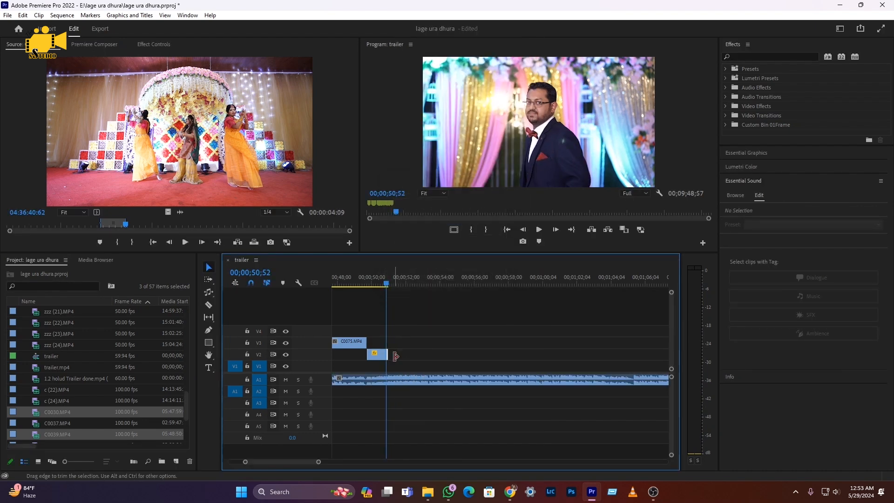
- Replay the C0040.MP4 speed ramp and split its 300% part at 00;00;51;52
click(379, 280)
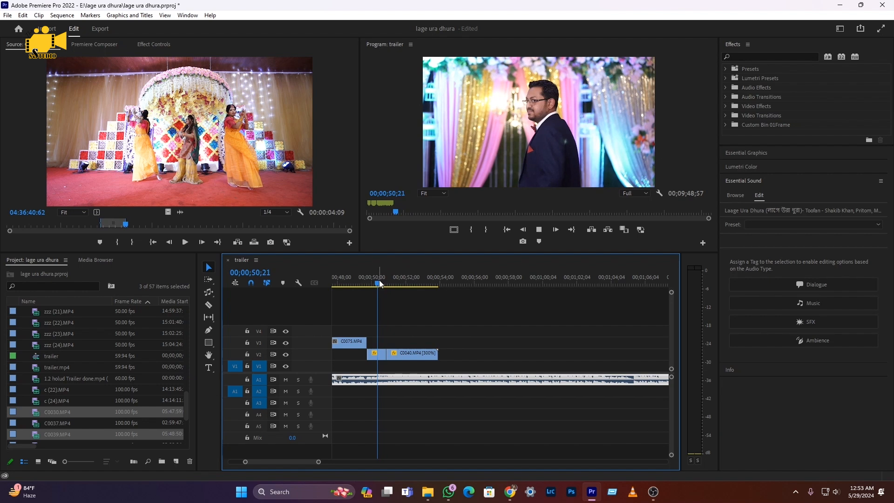
key(space)
key(space)
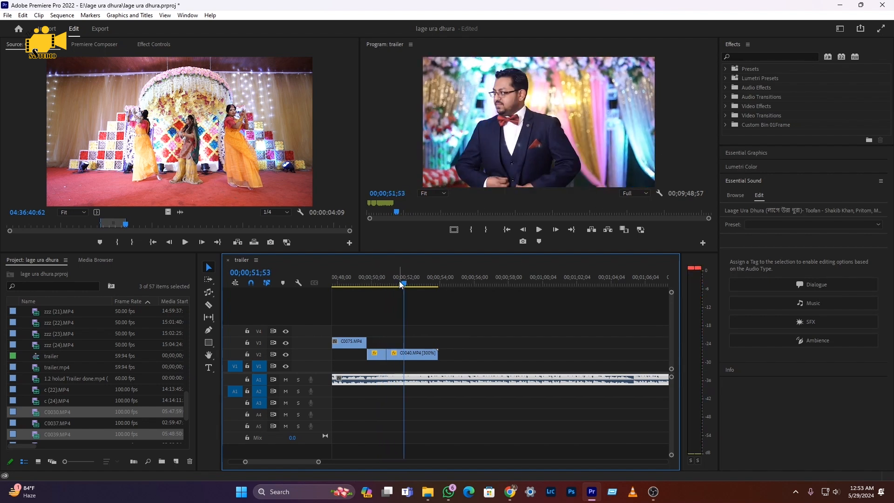
click(378, 284)
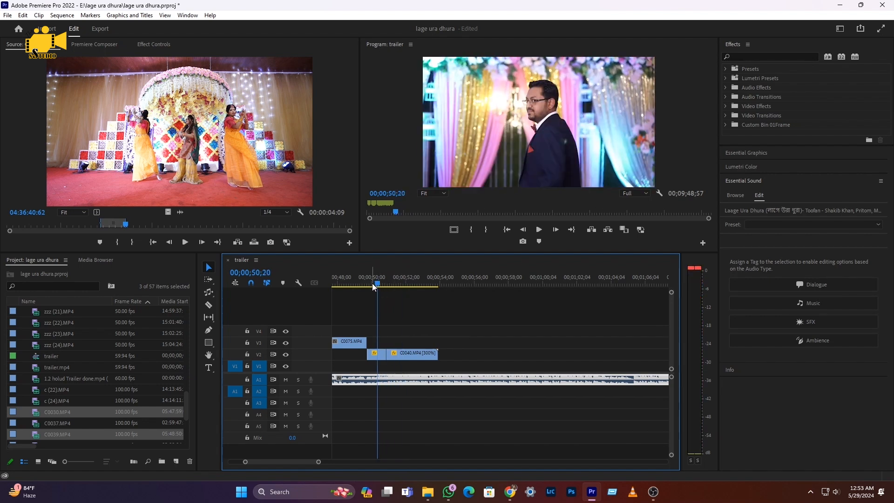
key(space)
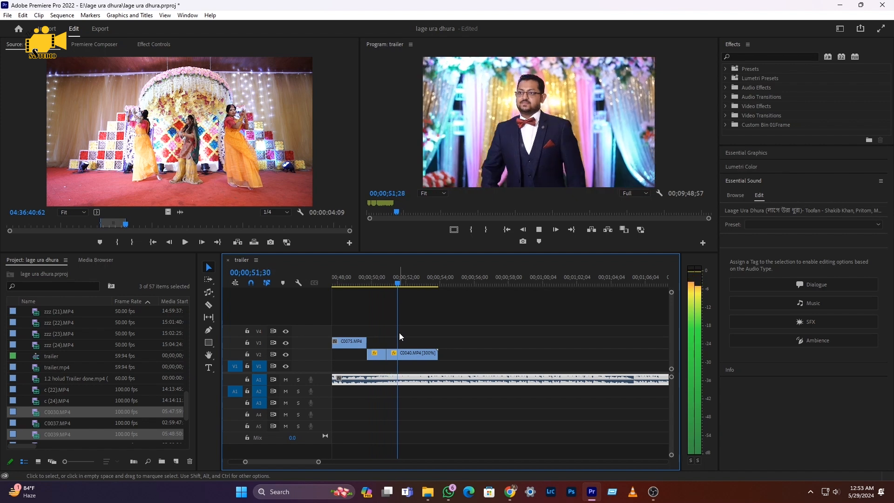
click(388, 279)
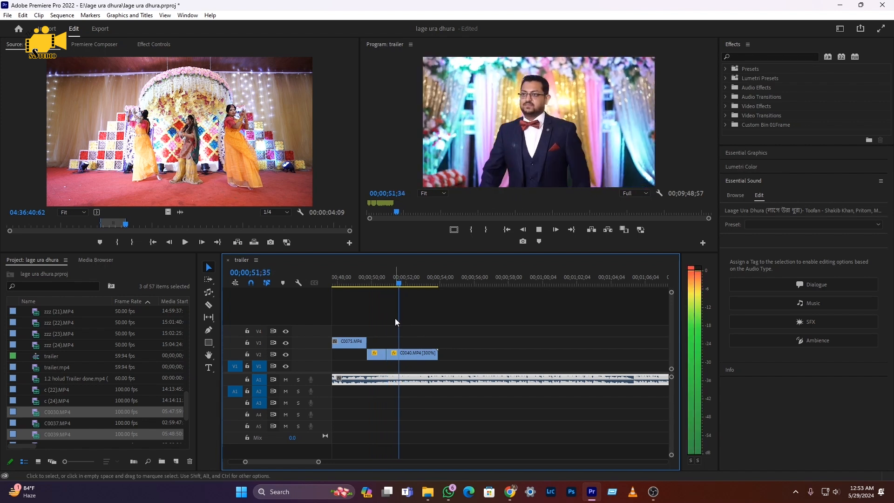
key(space)
key(c)
click(403, 352)
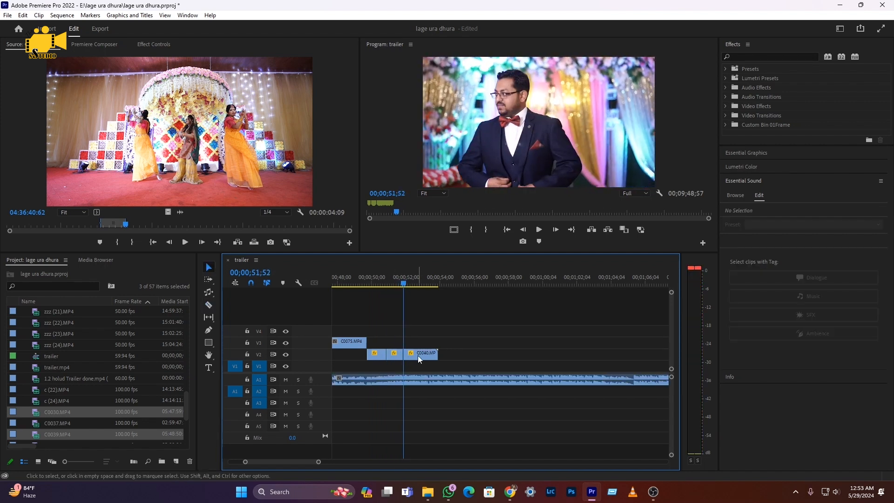
- Add C0104.MP4 from the 11.02.2022 folder to V2 at 00;00;51;52, in place of the part of C0040.MP4 after the cut
click(427, 492)
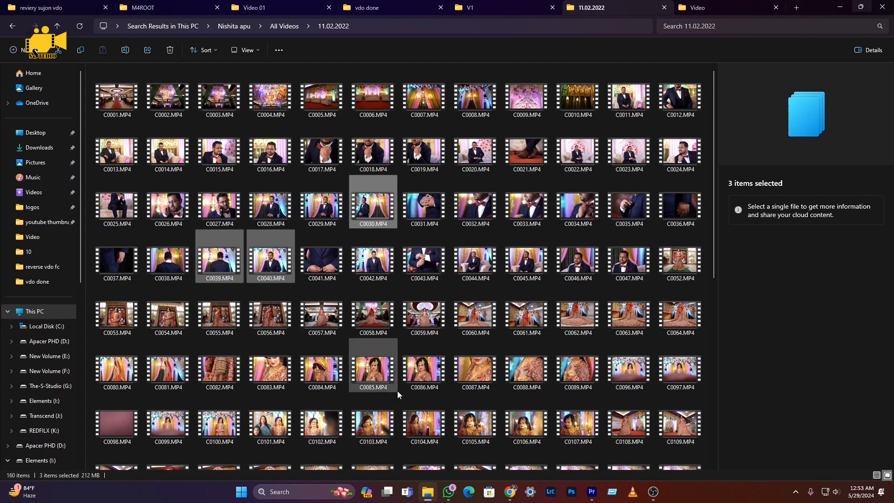
scroll(429, 377, down, 3)
click(378, 285)
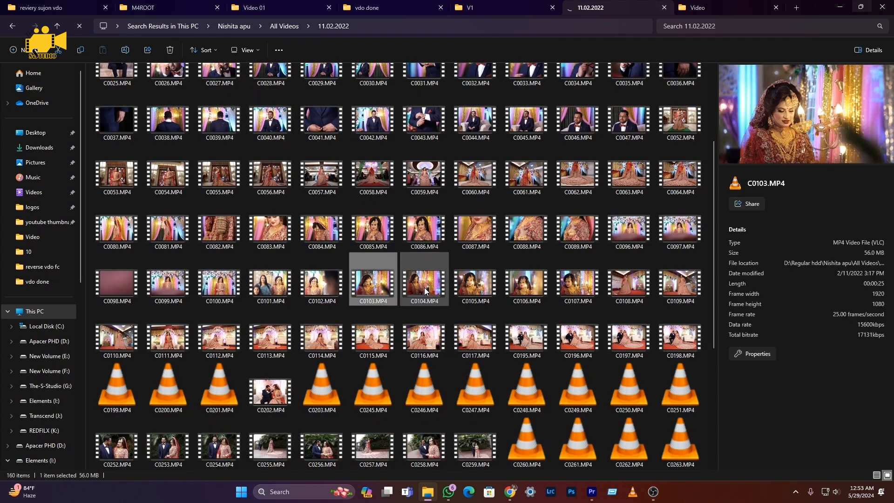
drag(417, 287, 404, 353)
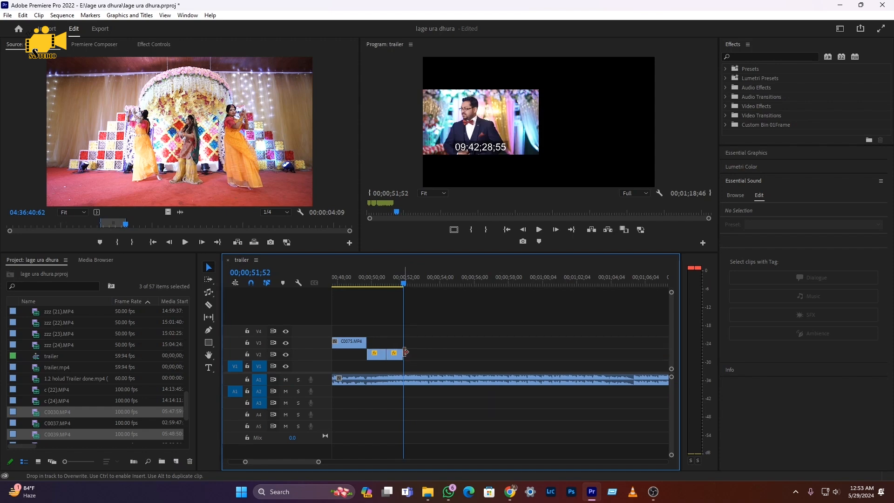
- Split C0104.MP4 near its end, move the final part back to the end of C0040.MP4 in place of the earlier footage and play it
scroll(409, 352, down, 5)
key(space)
click(403, 380)
drag(414, 283, 485, 304)
click(485, 354)
key(v)
drag(491, 360, 424, 357)
drag(408, 281, 406, 282)
key(space)
scroll(411, 380, up, 4)
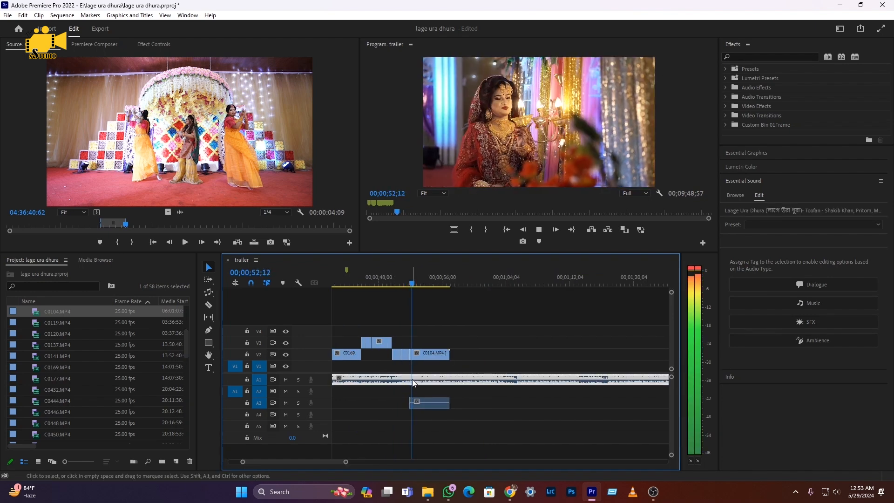
scroll(417, 373, up, 2)
- Increase the speed of C0104.MP4 so it runs about half as long and play it
right_click(447, 354)
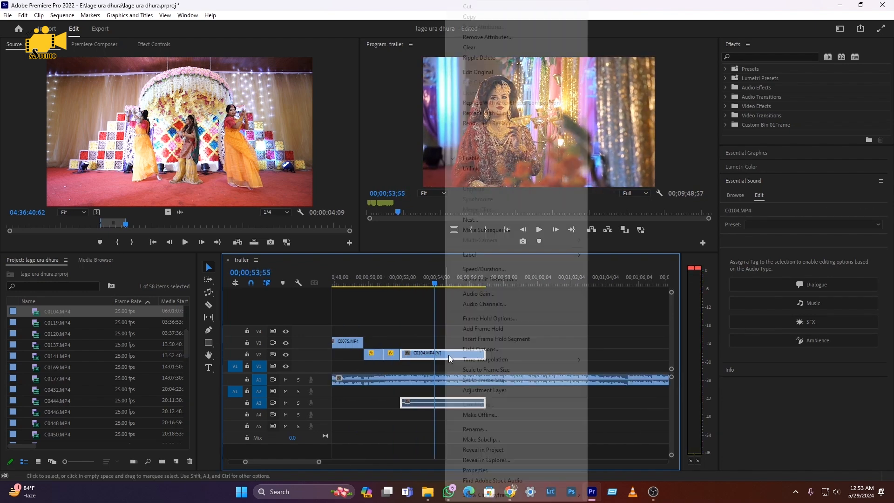
click(484, 269)
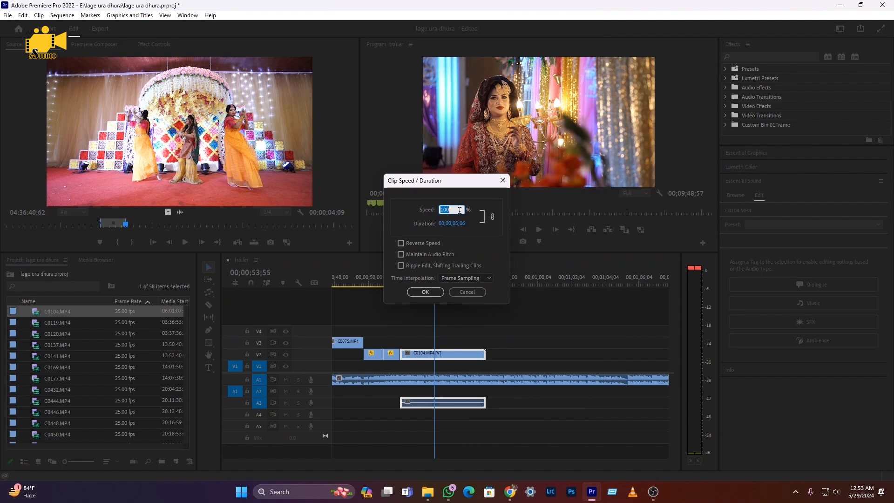
click(425, 292)
click(399, 281)
key(space)
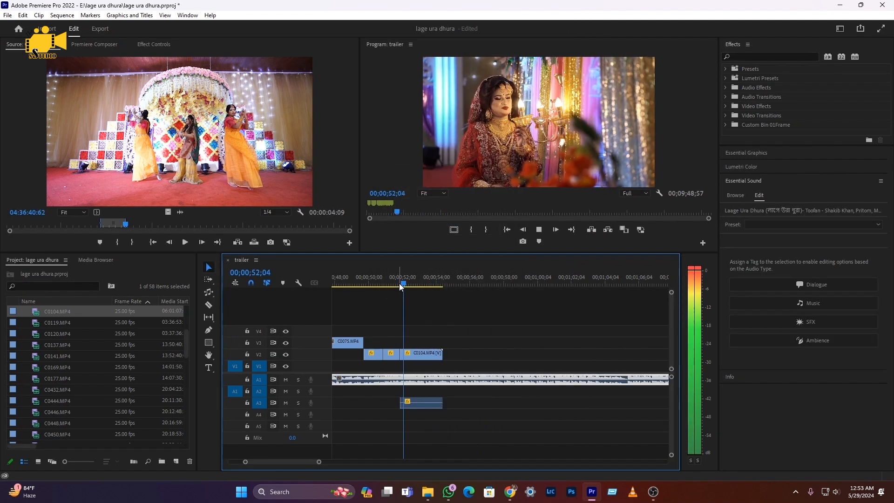
key(space)
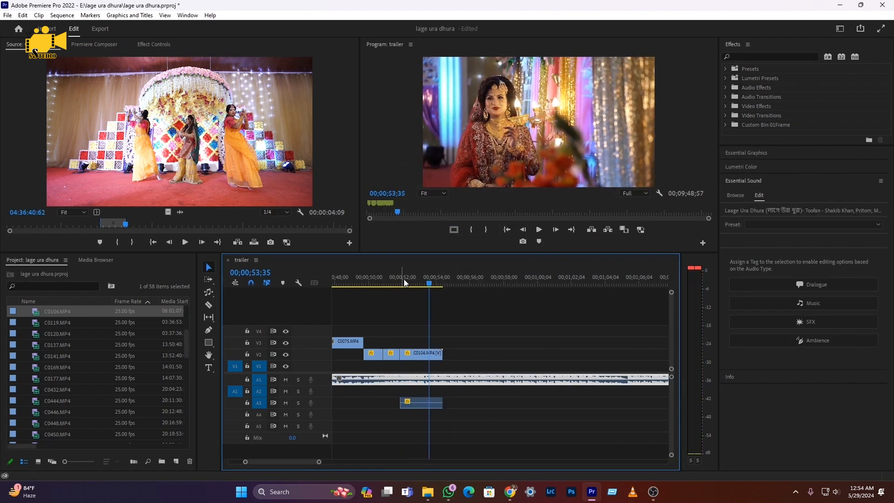
- Split C0104.MP4 at 00;00;53;35 and delete the part after the cut
key(c)
click(433, 357)
key(v)
click(435, 357)
key(Delete)
key(minus)
key(minus)
- Play the last V2 clips through the end of C0104.MP4
click(455, 282)
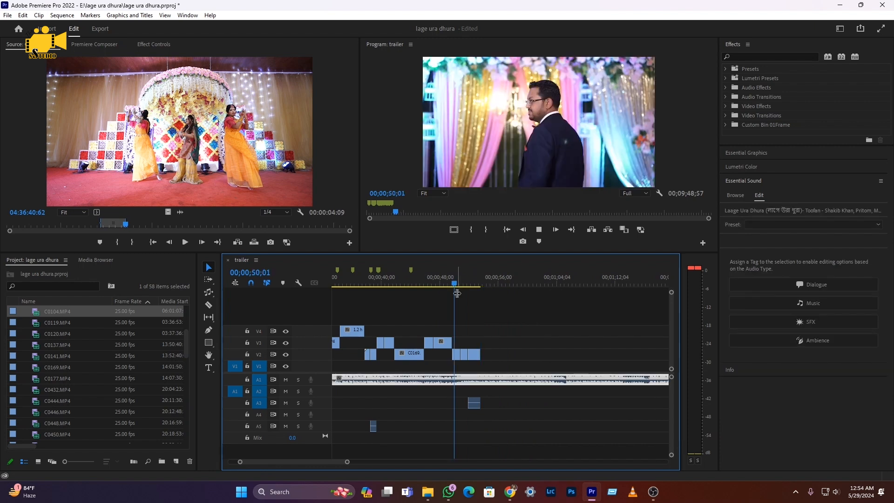
key(space)
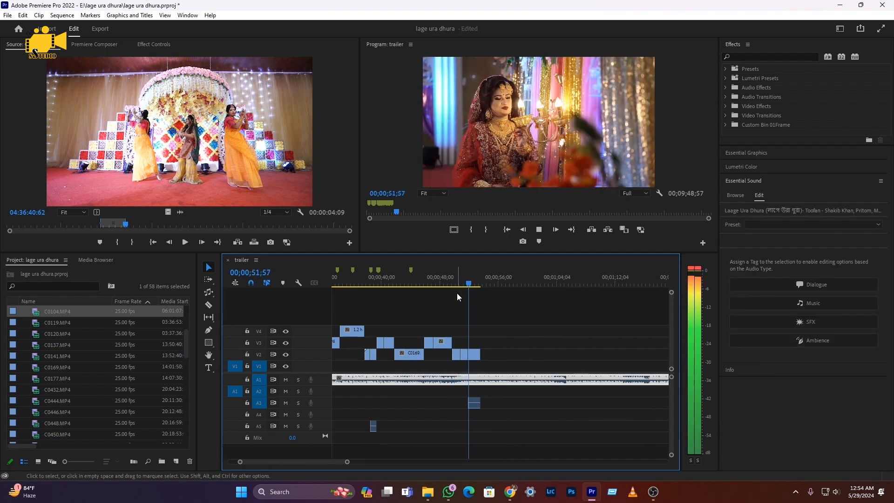
click(428, 492)
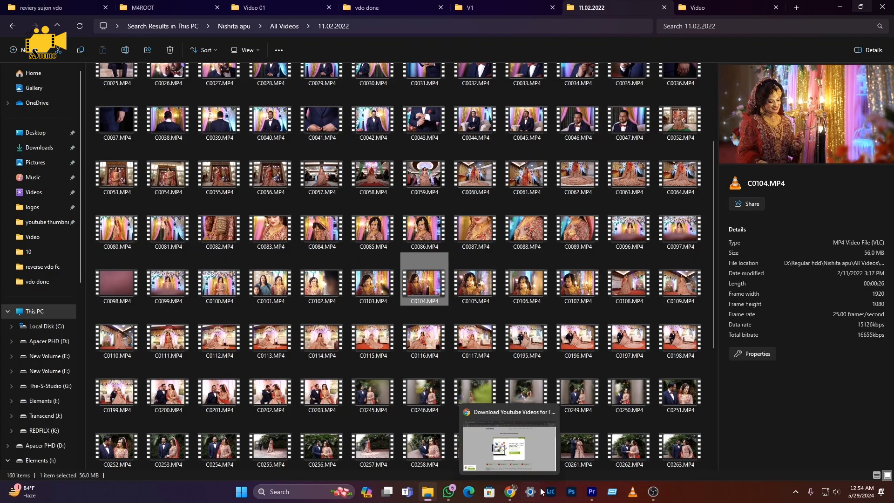
click(595, 496)
key(space)
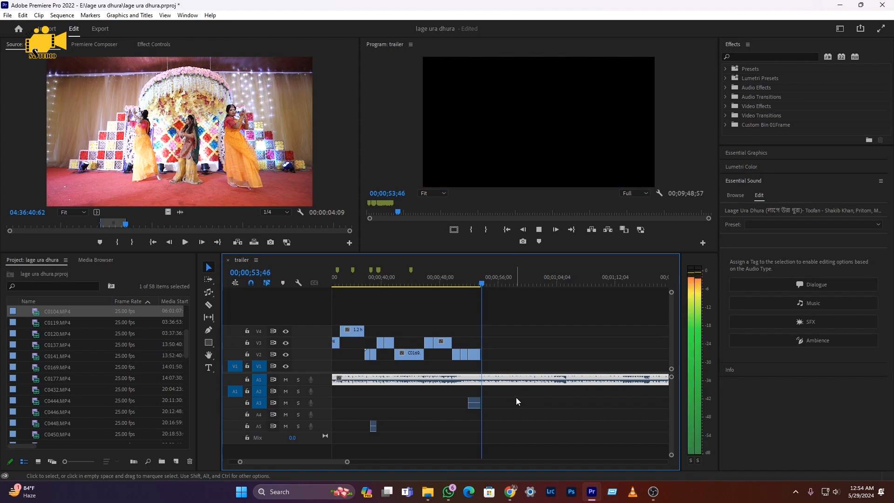
- Switch to File Explorer and add C0065.MP4 from the V1 folder to V3 at the end of C0104.MP4
click(428, 492)
click(255, 7)
click(168, 7)
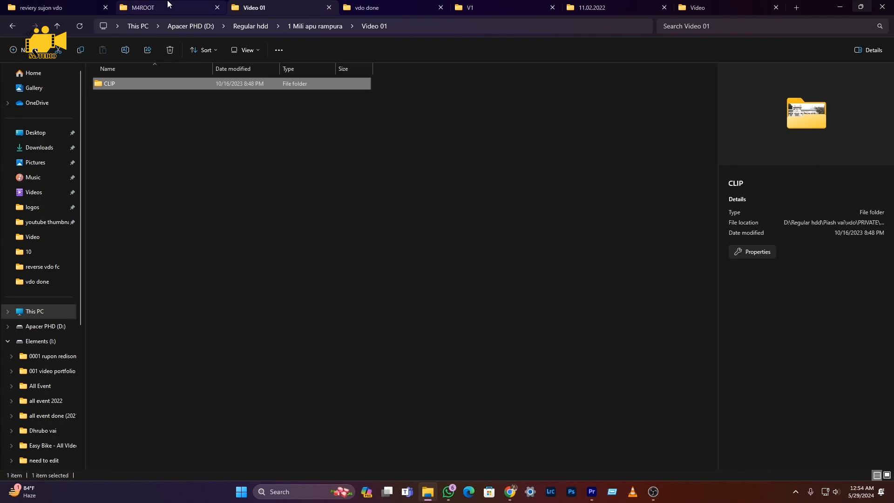
click(63, 8)
click(496, 7)
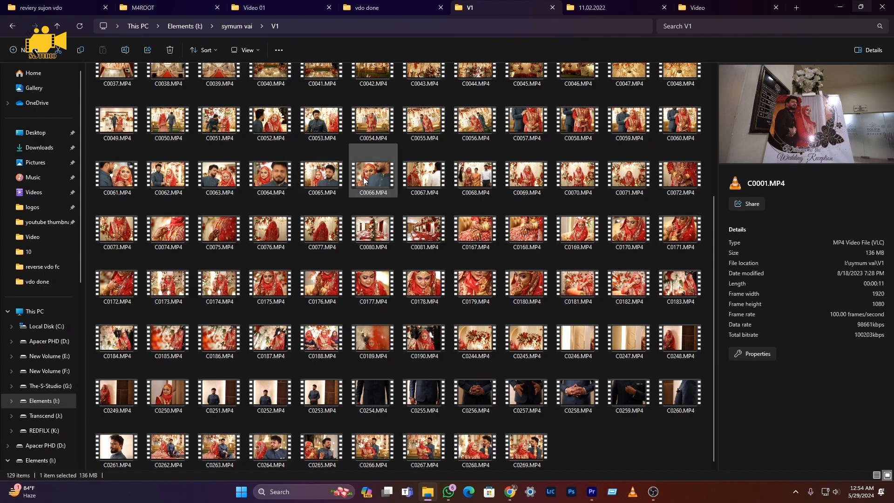
click(321, 180)
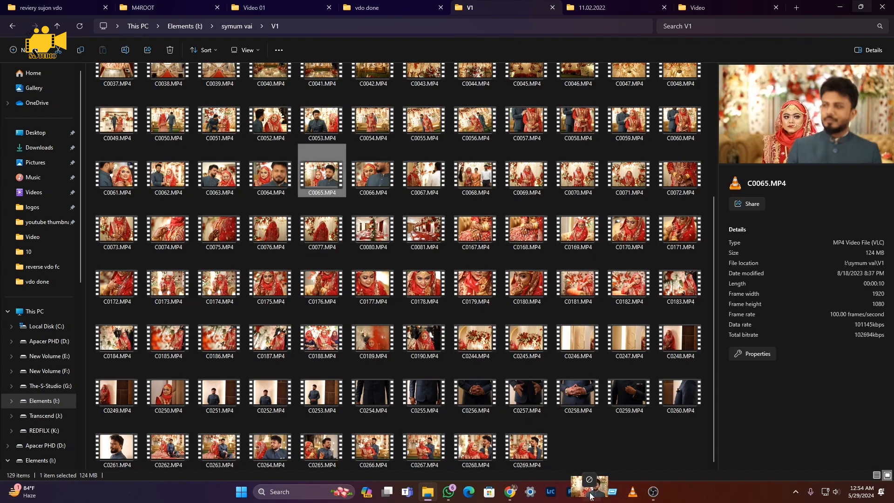
drag(590, 495, 468, 342)
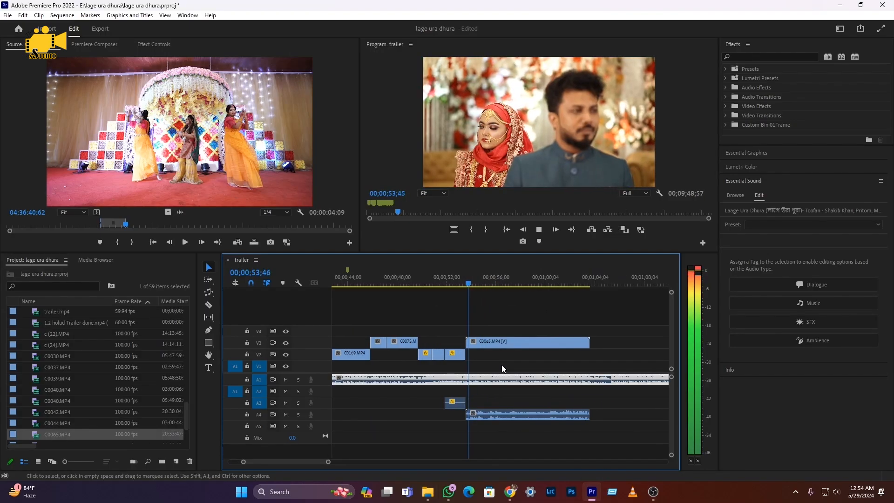
- Split C0065.MP4 at 00;00;56;37 and move the later part back to the end of C0104.MP4 in place of the earlier footage
mouse_move(496, 275)
mouse_down()
mouse_move(524, 282)
mouse_move(506, 287)
mouse_up()
key(v)
drag(517, 343, 480, 343)
- Set the speed of C0065.MP4 to 40%
right_click(493, 343)
click(529, 269)
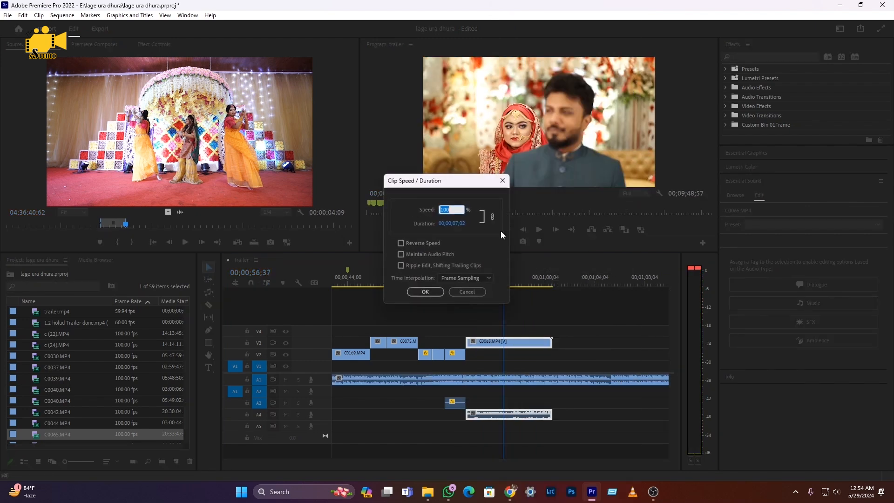
text(40)
key(Return)
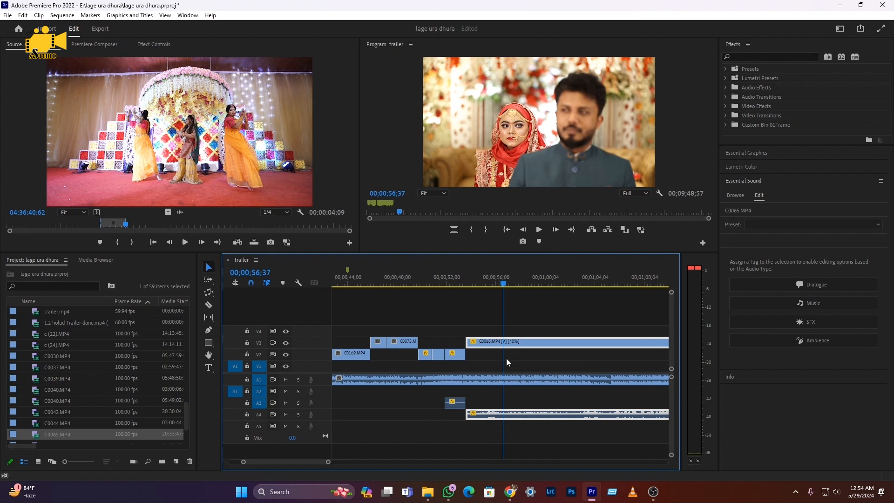
- Unlink C0065.MP4 from its audio and delete the audio on A4
right_click(515, 343)
click(540, 168)
click(516, 407)
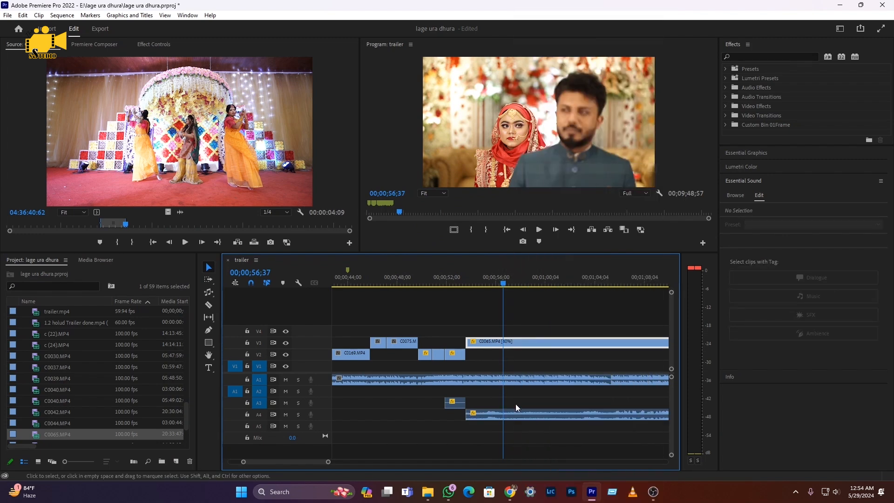
click(508, 412)
key(Delete)
- Play C0065.MP4, split it at 00;00;54;44 and delete the part after the cut
click(466, 284)
key(space)
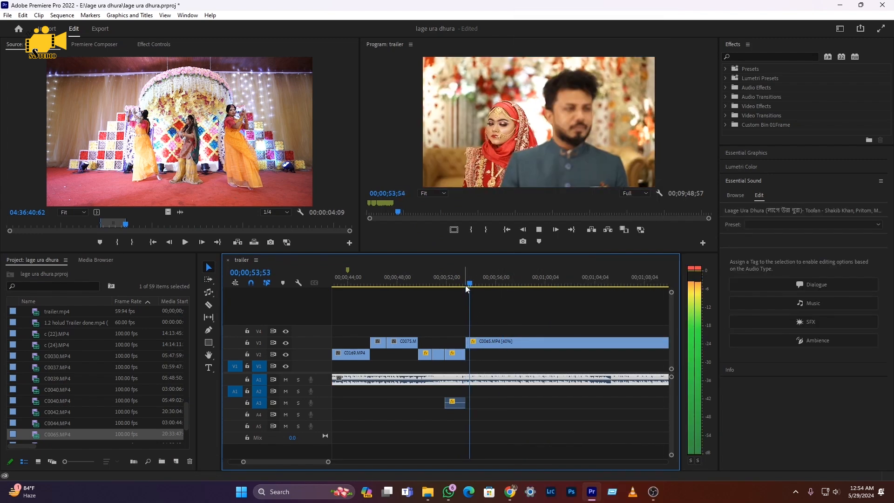
key(space)
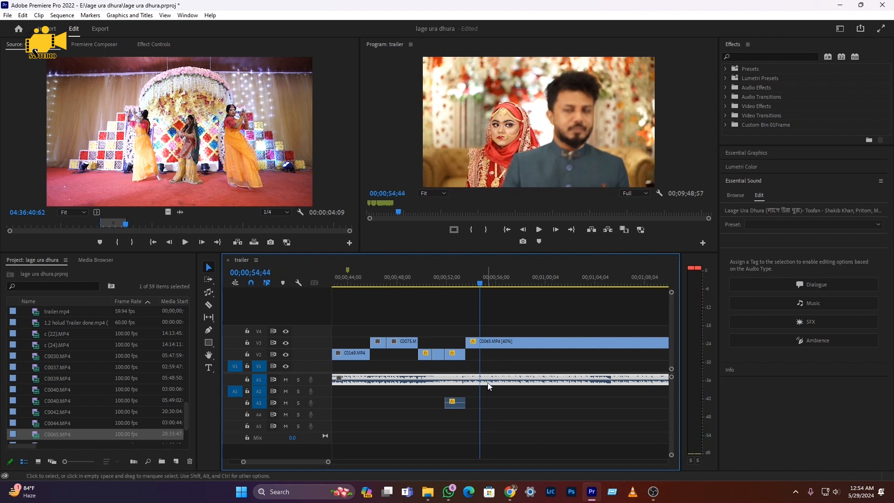
key(ctrl+k)
click(502, 343)
key(Delete)
key(space)
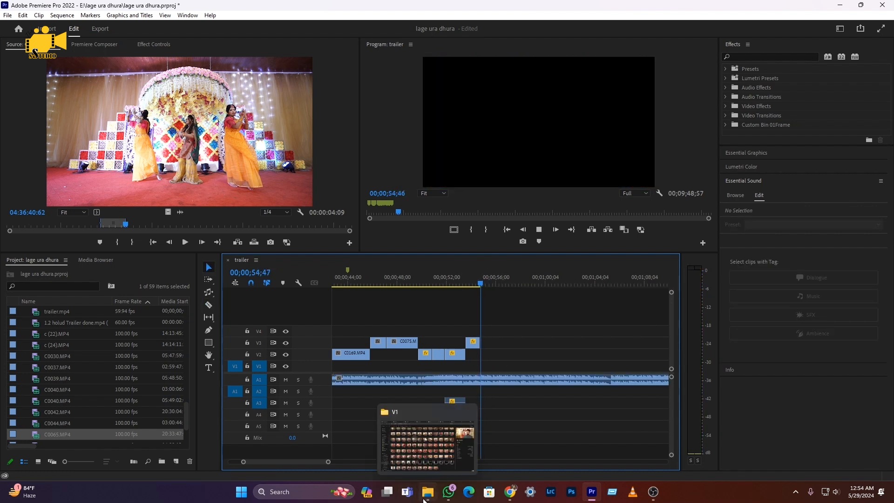
- Add C0190.MP4 from the V1 folder to V4 at the end of C0065.MP4, without its audio, and play it
click(424, 499)
drag(423, 329, 591, 493)
drag(591, 492, 511, 333)
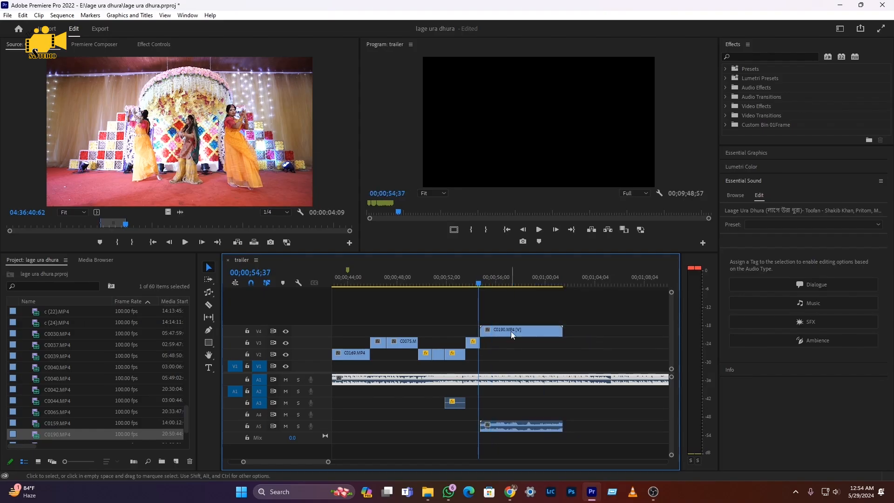
key(space)
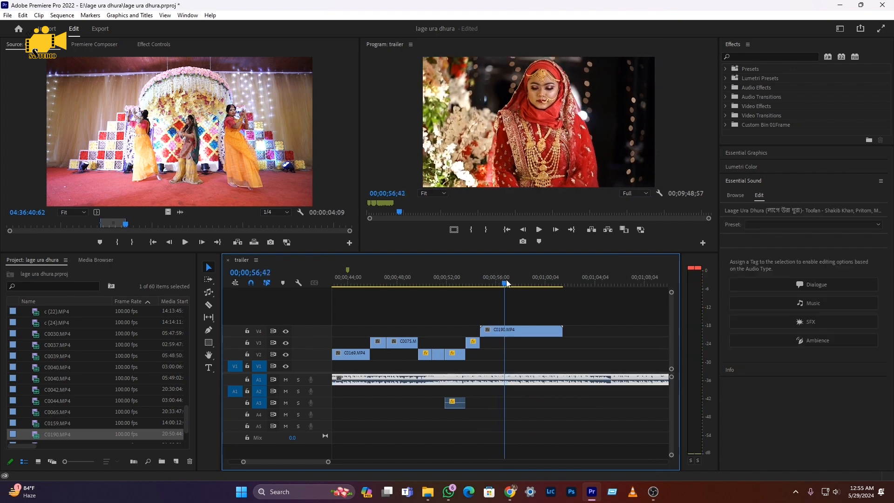
- Split C0190.MP4 at 00;00;57;45, move the later part back to the end of C0065.MP4 and play it
mouse_move(507, 283)
mouse_down()
mouse_move(529, 286)
mouse_move(519, 286)
mouse_up()
click(498, 331)
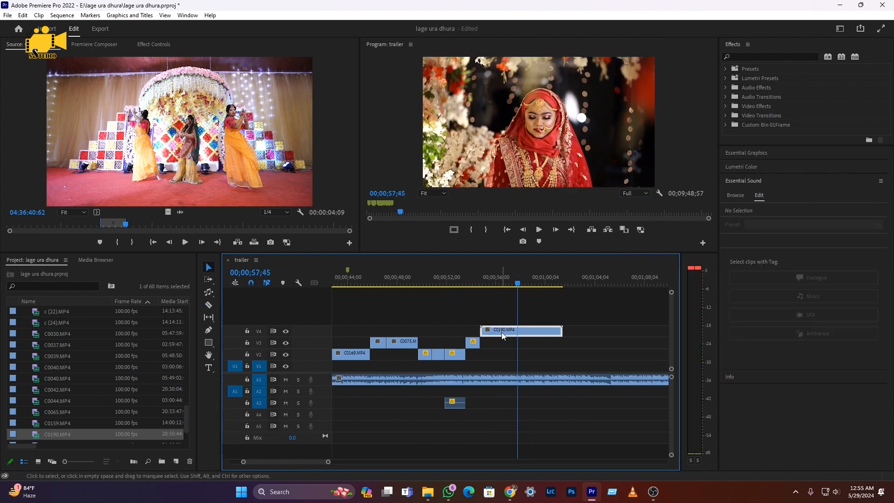
key(ctrl+k)
drag(542, 335, 503, 335)
key(Up)
key(space)
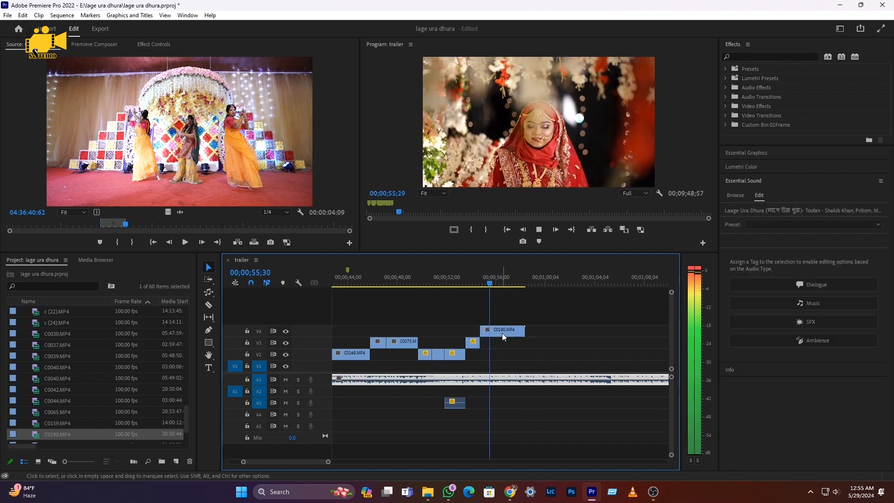
- Set the speed of C0190.MP4 to 40%
right_click(503, 335)
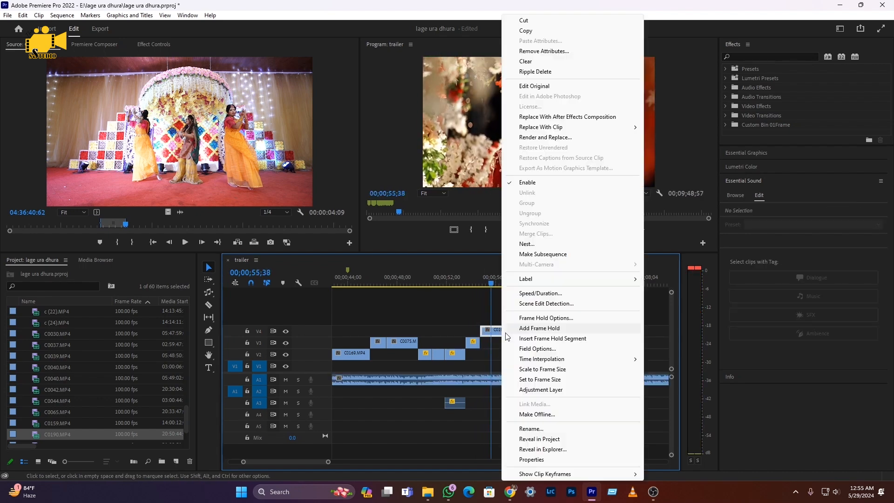
click(541, 292)
text(40)
key(Return)
- Cut off the start of C0190.MP4 at 00;00;55;04, move the rest back 20 frames to C0065.MP4 and play it
click(475, 282)
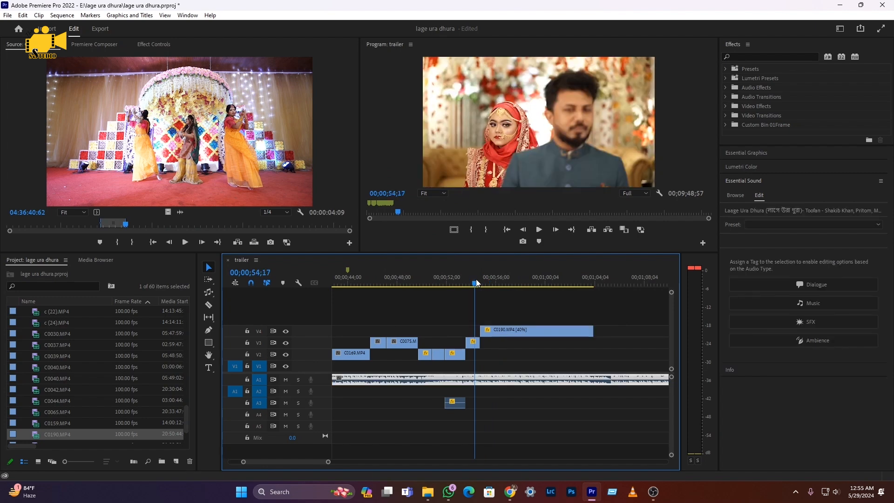
drag(475, 281, 487, 288)
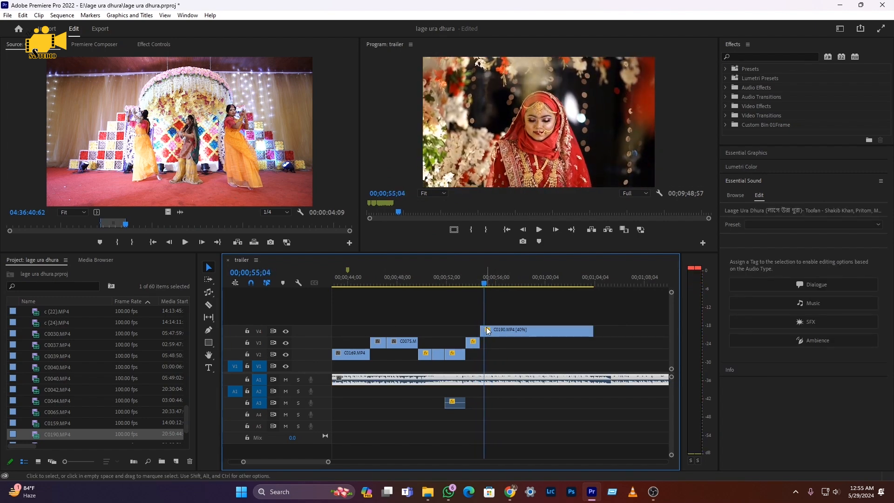
click(488, 331)
key(v)
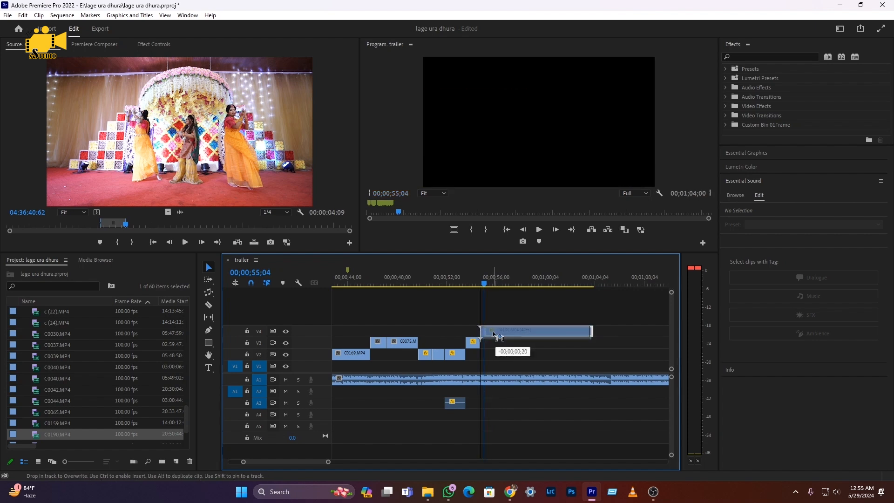
click(478, 278)
key(space)
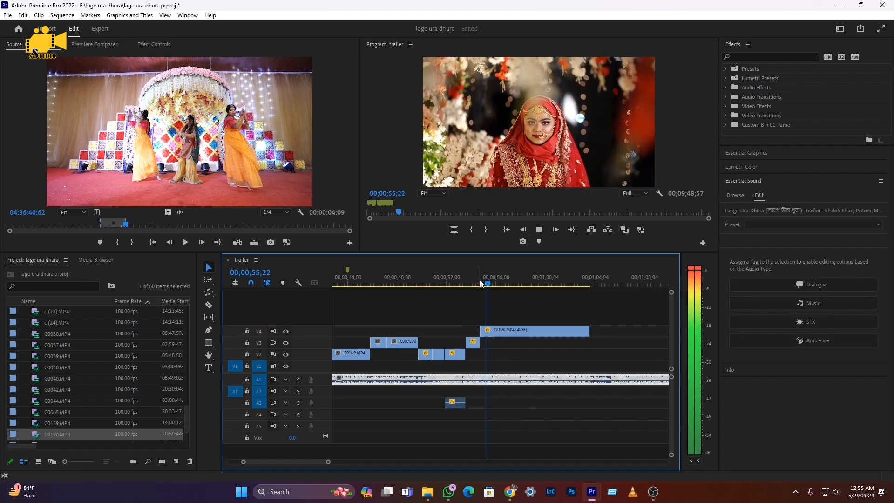
- Split C0190.MP4 at 00;00;55;45 and delete the part after the cut
click(497, 330)
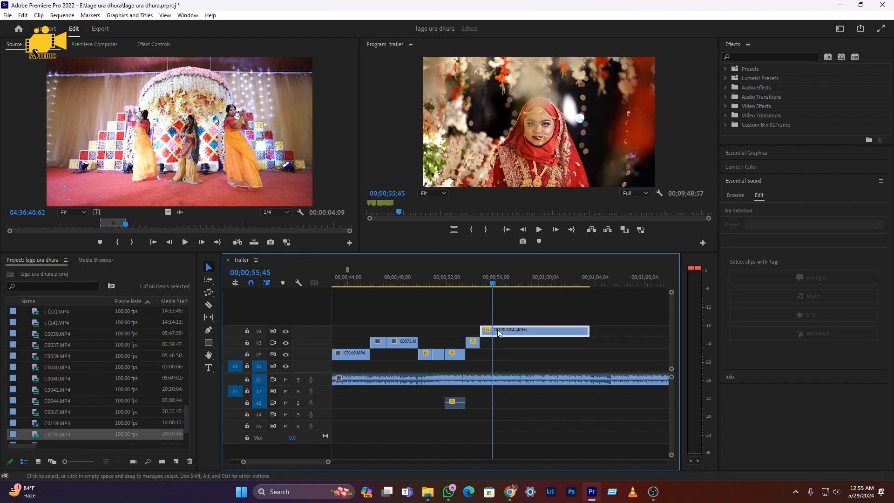
key(c)
click(493, 332)
key(v)
click(502, 332)
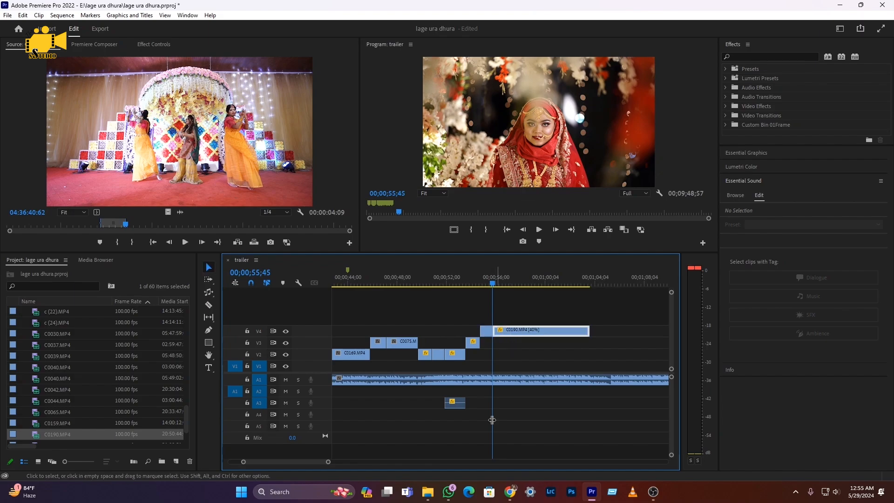
key(Delete)
- Duplicate the holud trailer excerpt at 00;00;35;31 from V4 to an empty stretch of V3 and extend the copy's end to reveal more footage
click(428, 492)
click(381, 6)
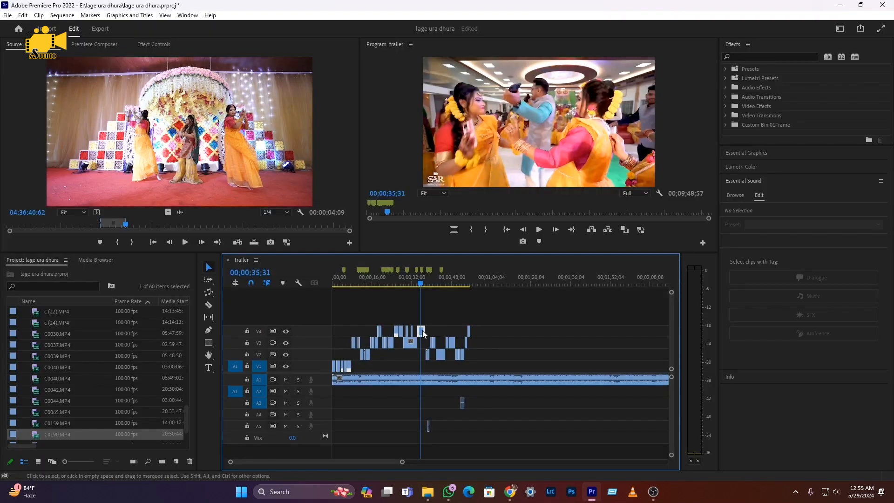
drag(423, 331, 507, 347)
scroll(470, 361, down, 6)
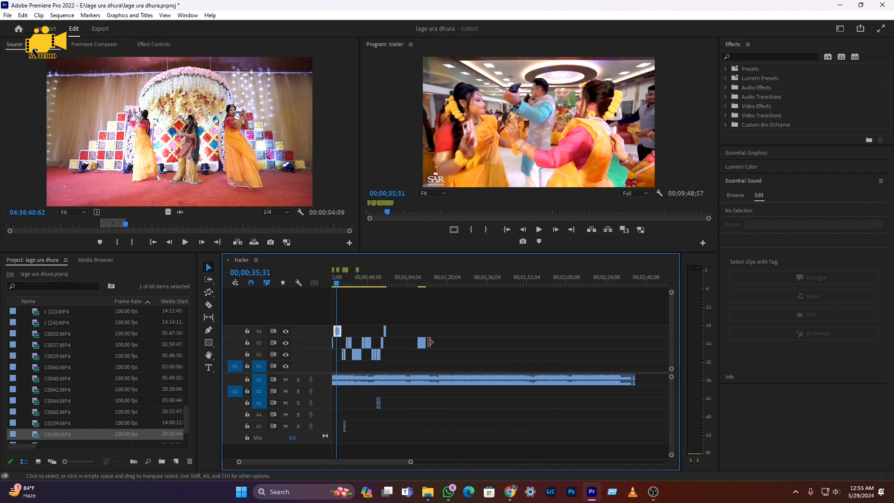
drag(429, 342, 472, 342)
drag(614, 342, 638, 342)
key(minus)
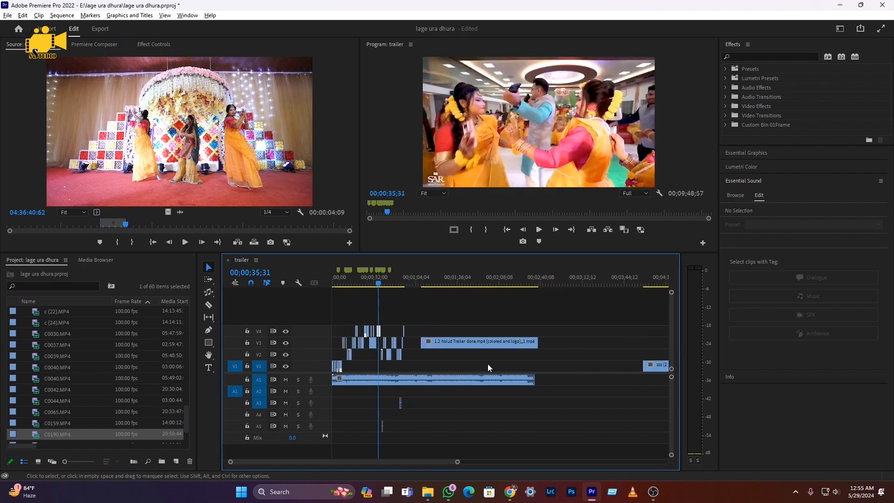
- Split the holud trailer copy at 00;01;39;44 and move the later part on V3 back to the end of C0190.MP4
click(439, 282)
drag(441, 280, 453, 285)
key(equal)
key(c)
click(453, 343)
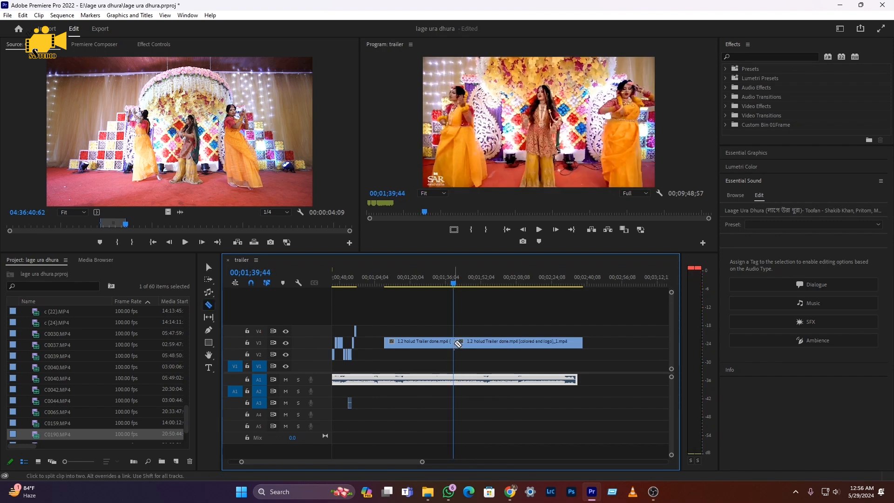
key(v)
drag(459, 343, 372, 342)
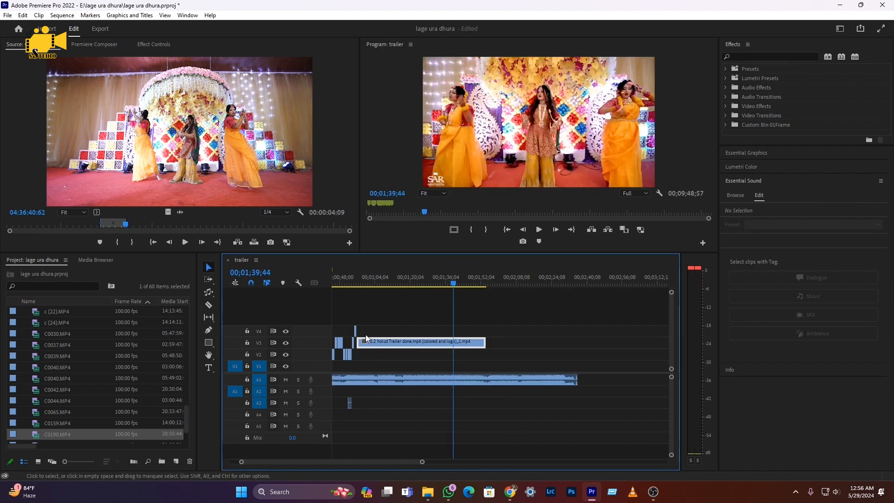
- Play the change from C0190.MP4 to the holud trailer excerpt on V3
drag(357, 280, 353, 282)
key(equal)
key(equal)
key(space)
key(equal)
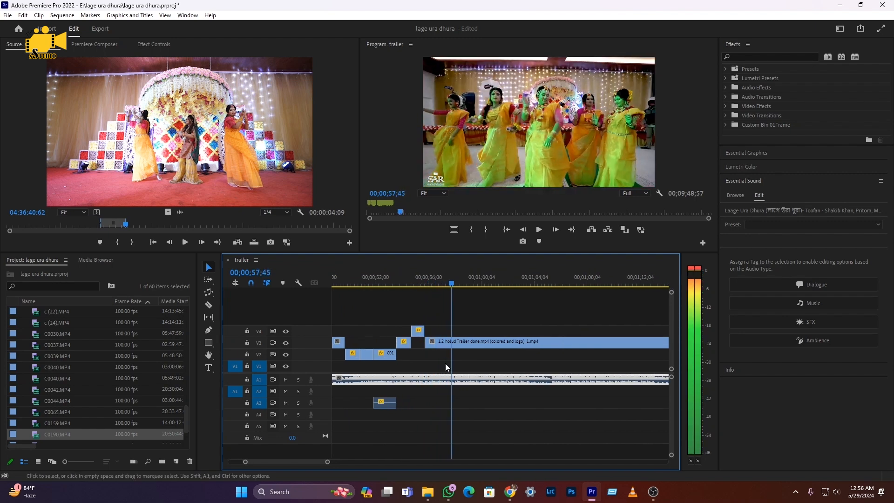
key(space)
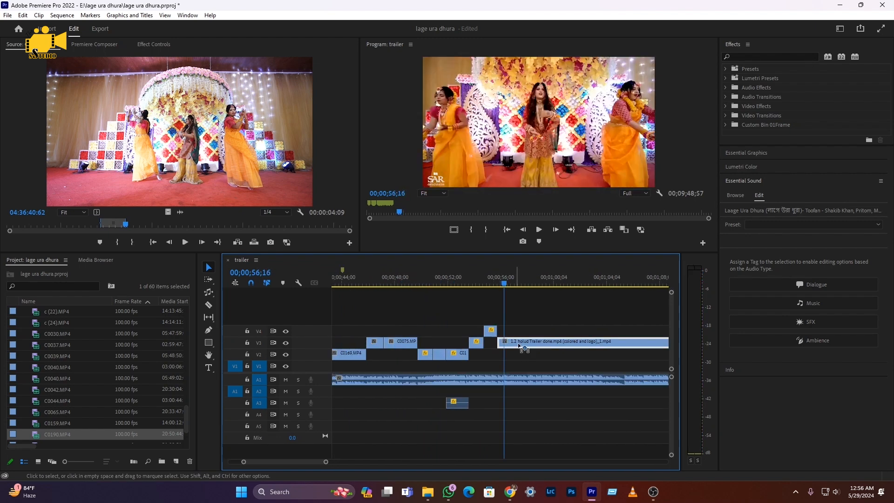
- Shift the holud trailer excerpt later to 00;00;56;16, extend its start back to the end of C0190.MP4 and play it
drag(522, 345, 499, 343)
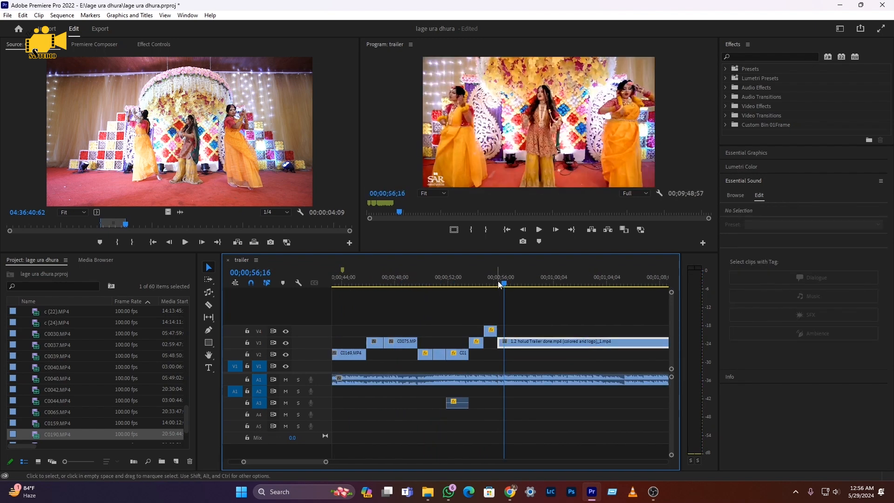
click(492, 277)
key(space)
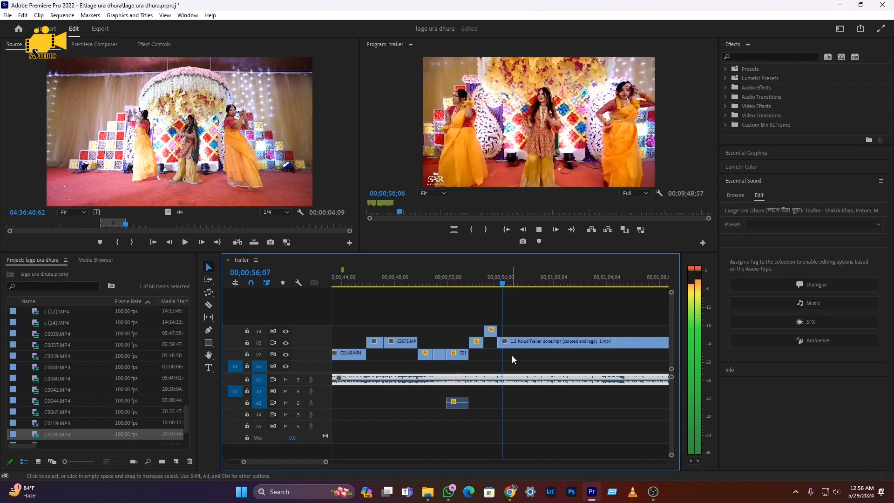
key(space)
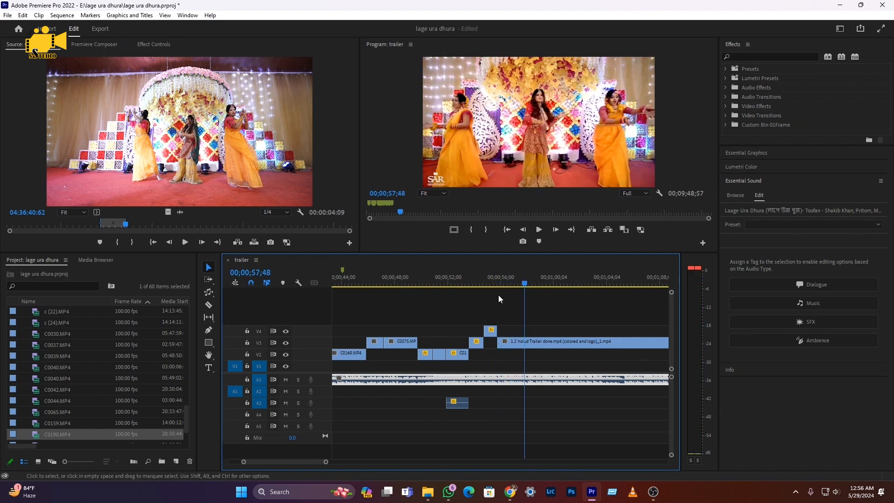
- Play the change from the bride's close-up to the holud trailer excerpt on V3, starting around 00;00;55;44
click(493, 280)
key(space)
key(space)
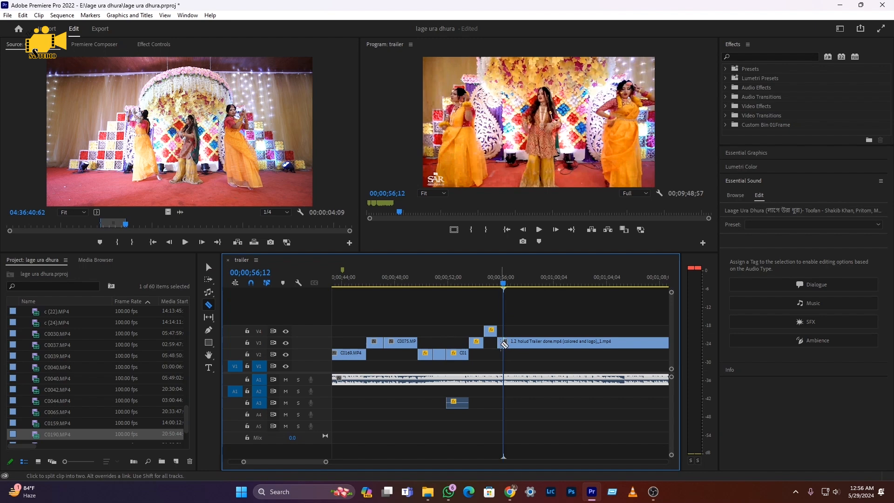
key(v)
click(496, 281)
key(space)
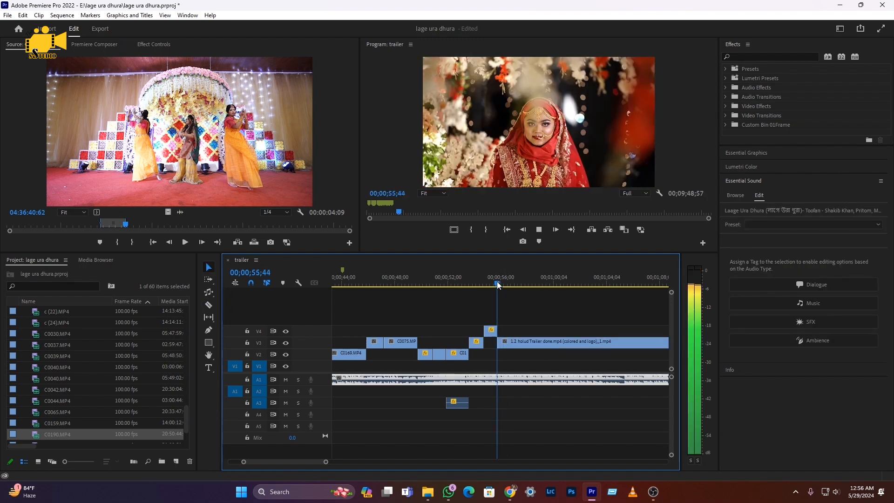
key(space)
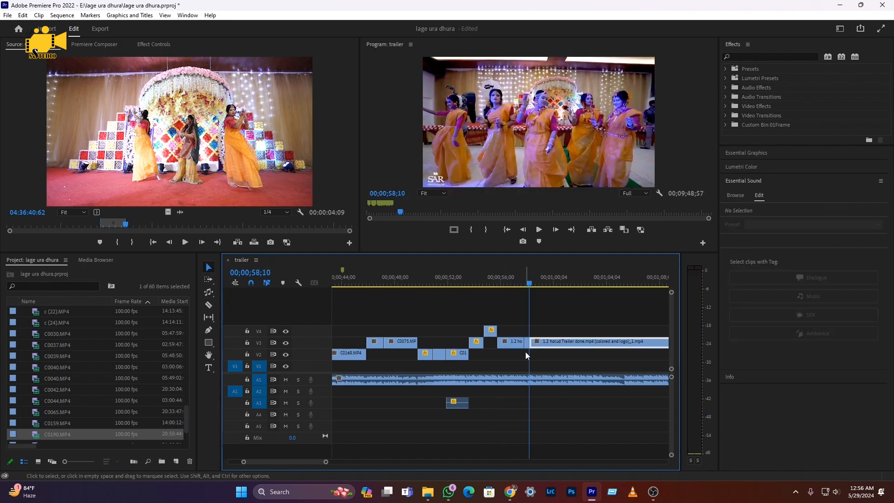
- Delete the holud trailer footage after 00;00;58;10 on V3 and set the short piece before the cut to 30% speed
key(Delete)
right_click(527, 344)
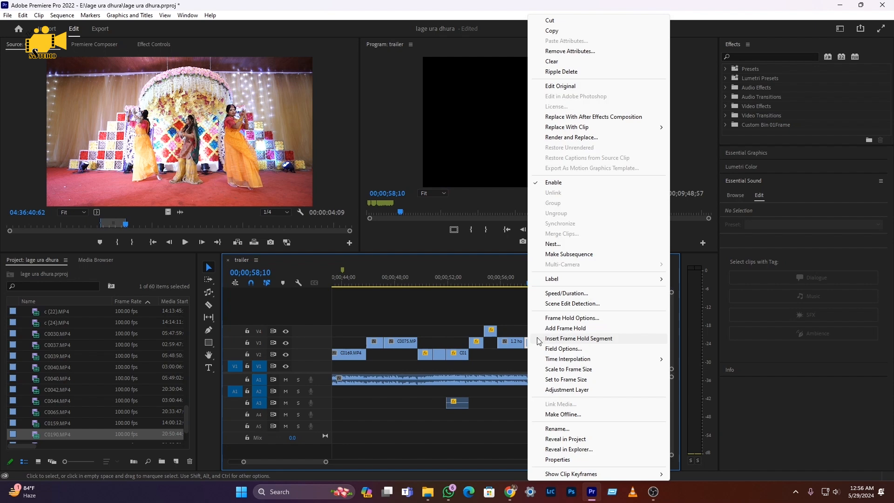
click(552, 294)
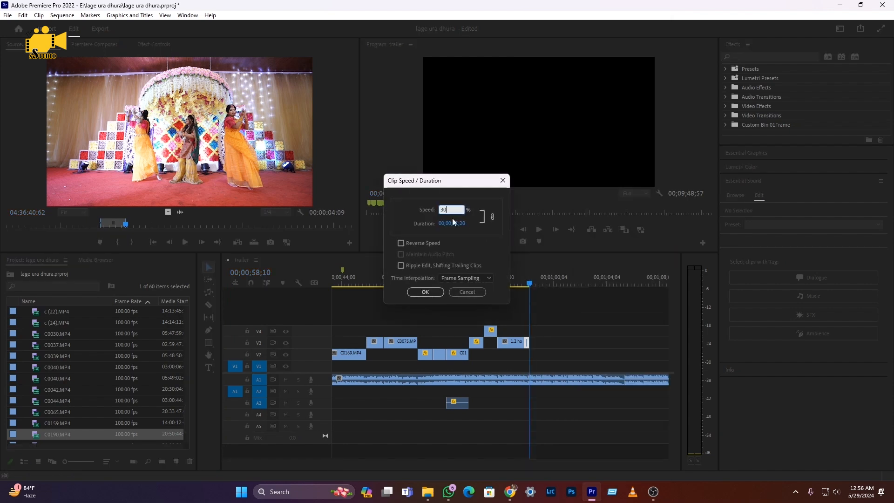
text(30)
key(Return)
- Play the sequence from the last holud excerpt into the empty stretch up to 00;01;04;53
click(513, 283)
key(space)
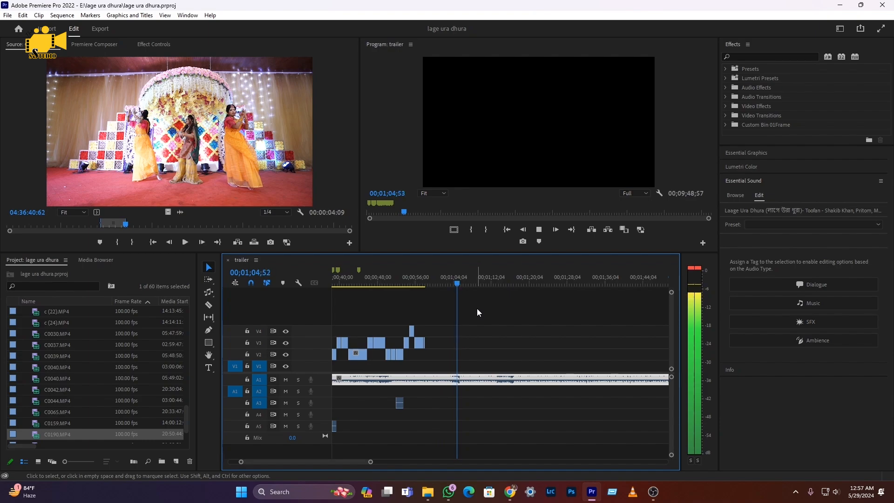
key(space)
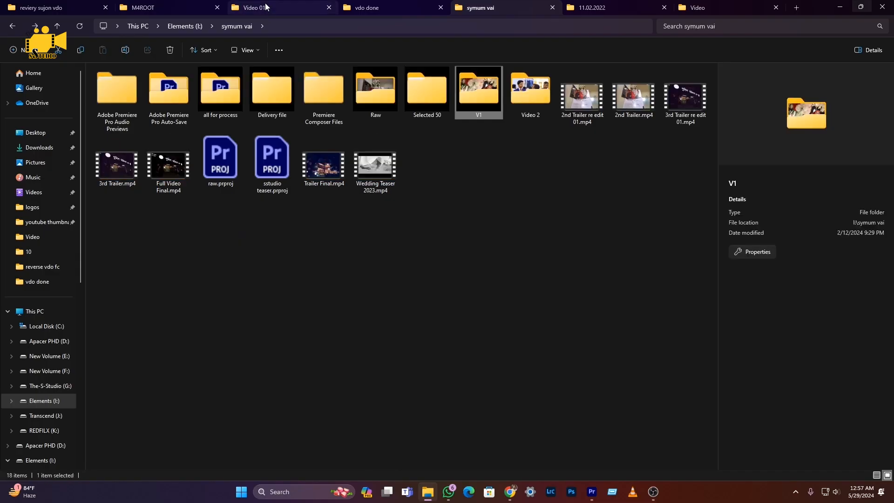
- Browse the footage folders in File Explorer and add d (2).MP4 to V2 at the end of the holud trailer excerpt
click(149, 8)
double_click(119, 83)
click(49, 10)
click(224, 263)
scroll(544, 362, up, 3)
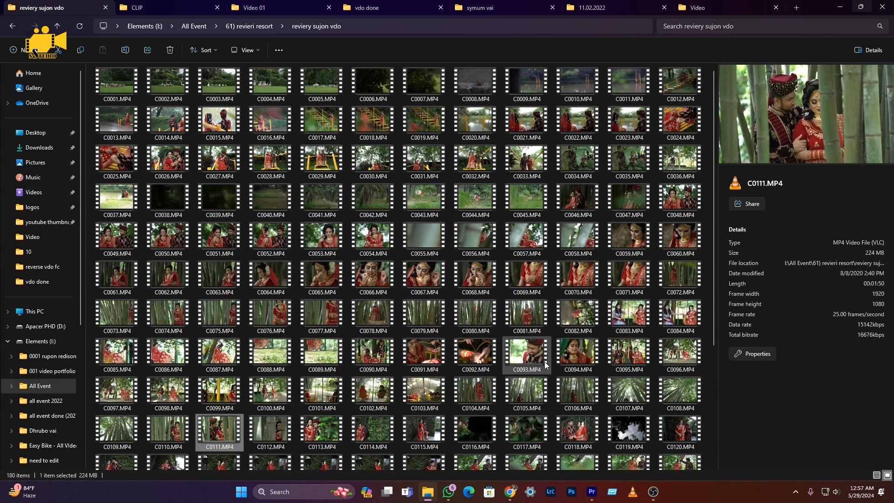
click(266, 7)
click(543, 150)
click(680, 125)
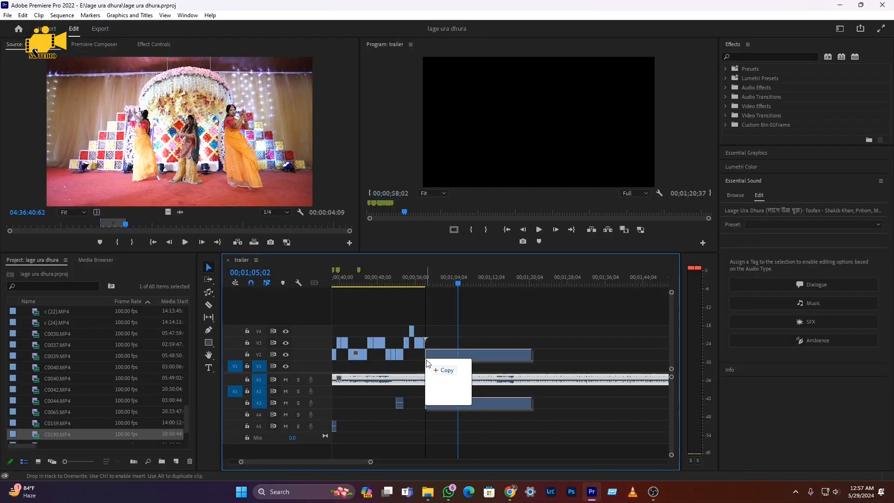
drag(425, 354, 426, 354)
- Cut away the part of d (2).MP4 before 00;01;04;43, move the rest back against the holud excerpt and remove its audio
drag(458, 279, 443, 355)
key(c)
click(456, 355)
key(v)
click(438, 355)
key(Delete)
right_click(469, 355)
click(501, 169)
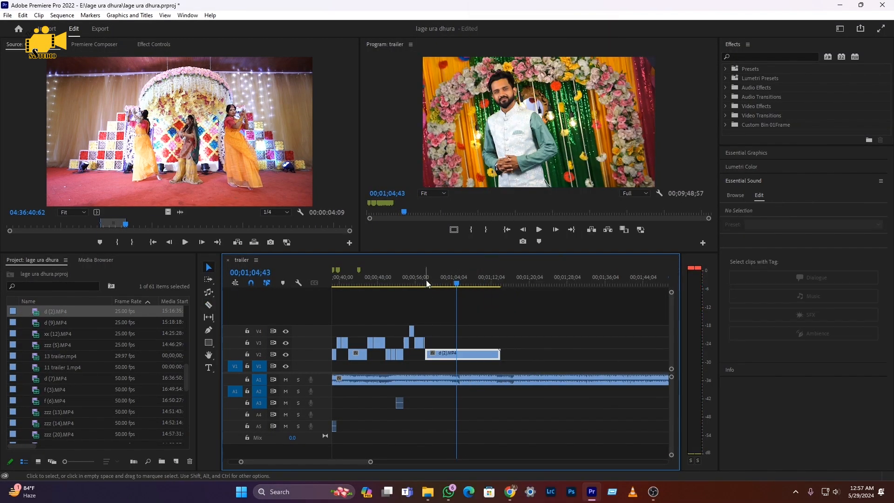
- Play d (2).MP4 from its start on V2 and split it at 00;00;59;38
click(423, 281)
key(=)
key(space)
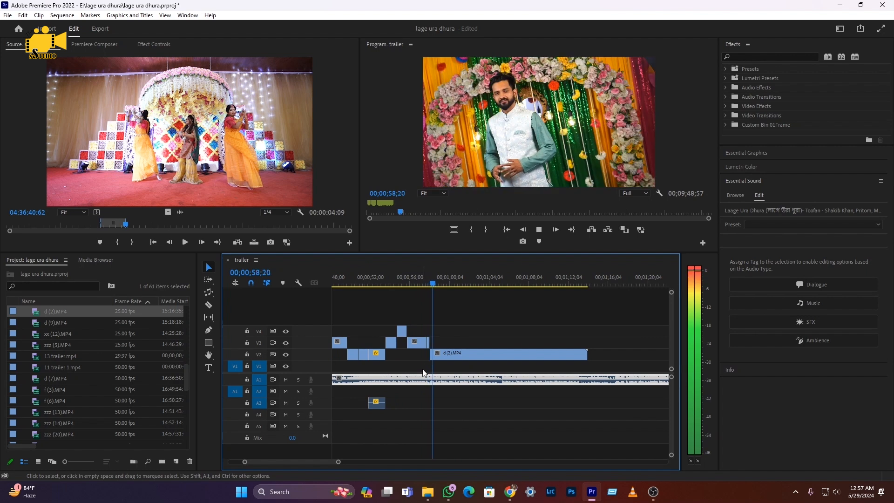
key(space)
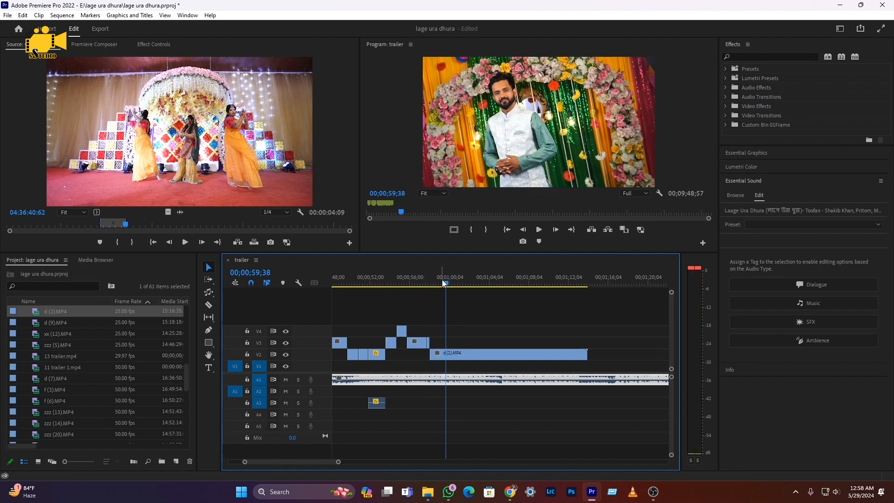
key(c)
click(449, 355)
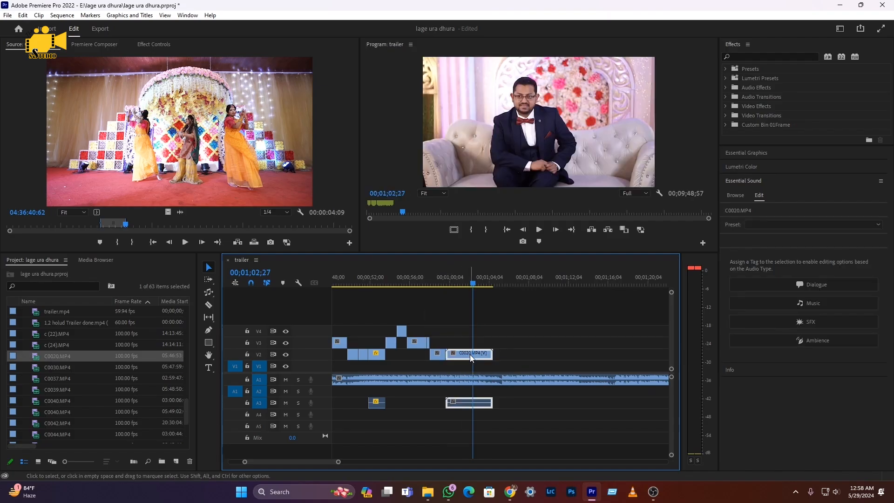
- Play the change from d (2).MP4 to C0020.MP4 on V2
click(446, 278)
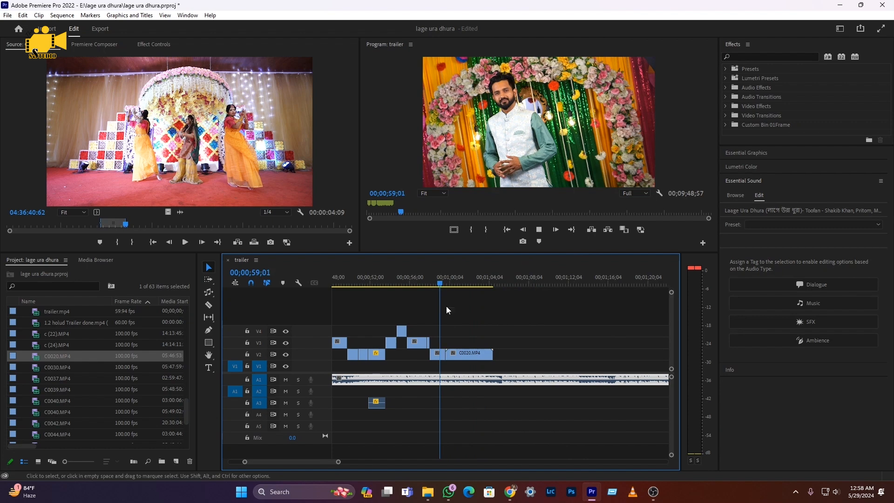
key(space)
key(=)
- Split C0020.MP4 at 00;01;01;05, discard its opening and move the later part back to the end of d (2).MP4
mouse_move(467, 279)
mouse_down()
mouse_move(498, 281)
mouse_move(470, 283)
mouse_up()
key(c)
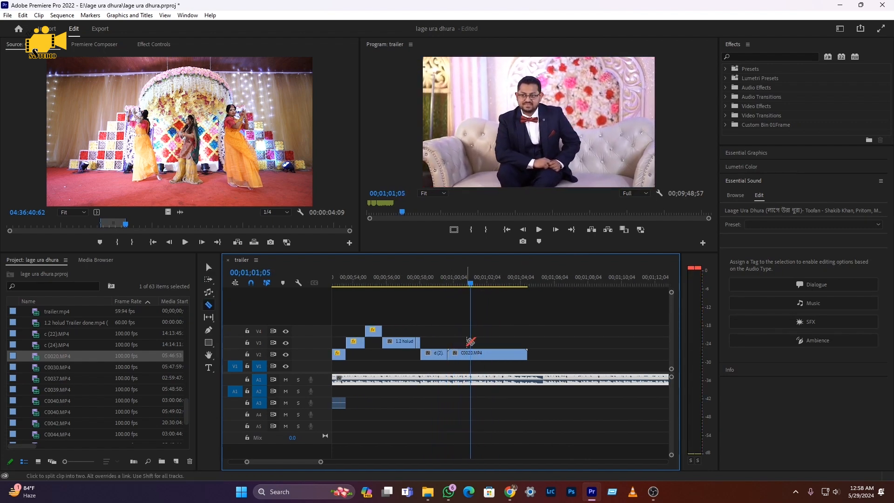
click(471, 352)
key(v)
drag(474, 355, 451, 356)
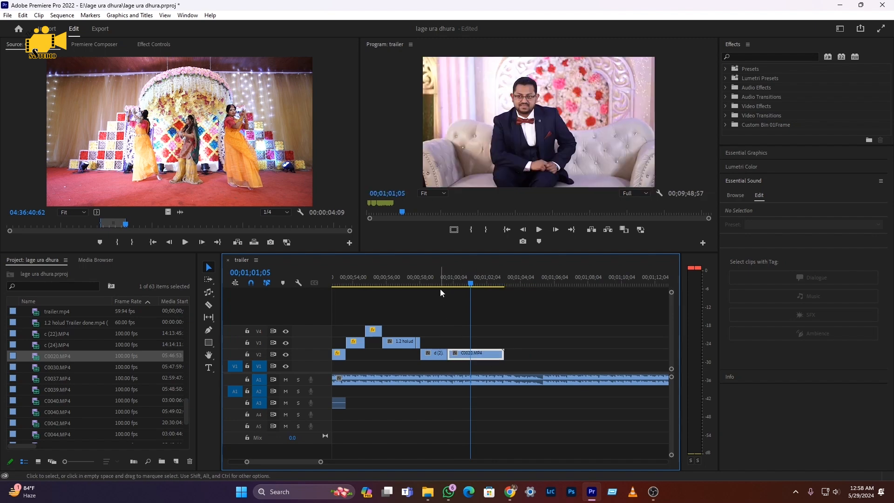
- Play C0020.MP4 on V2, set its speed to 40% and play the slowed clip
click(441, 284)
key(space)
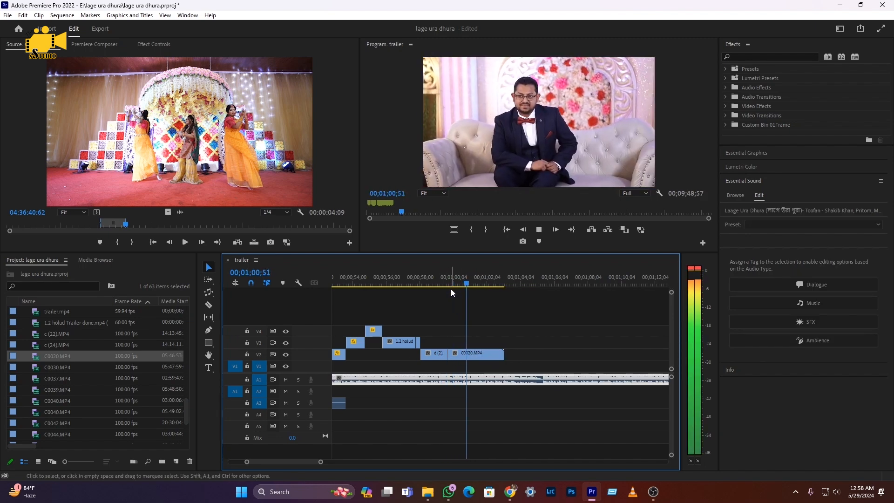
right_click(484, 356)
click(523, 293)
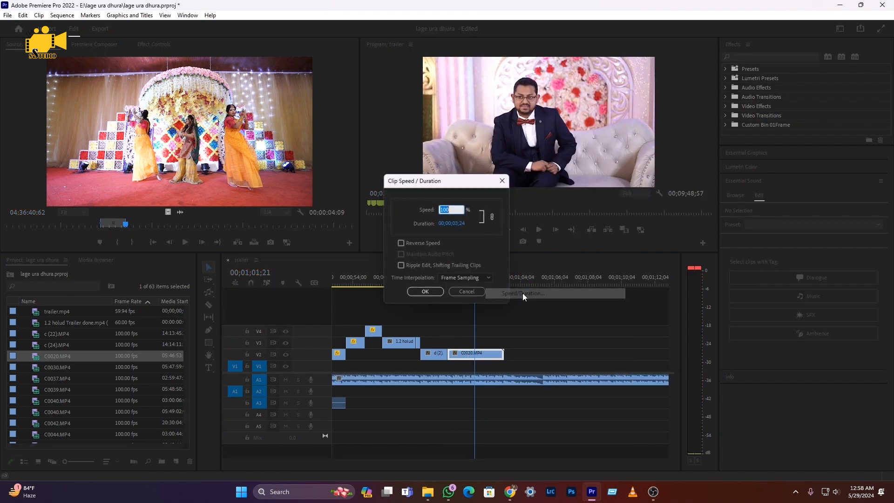
text(40)
key(Return)
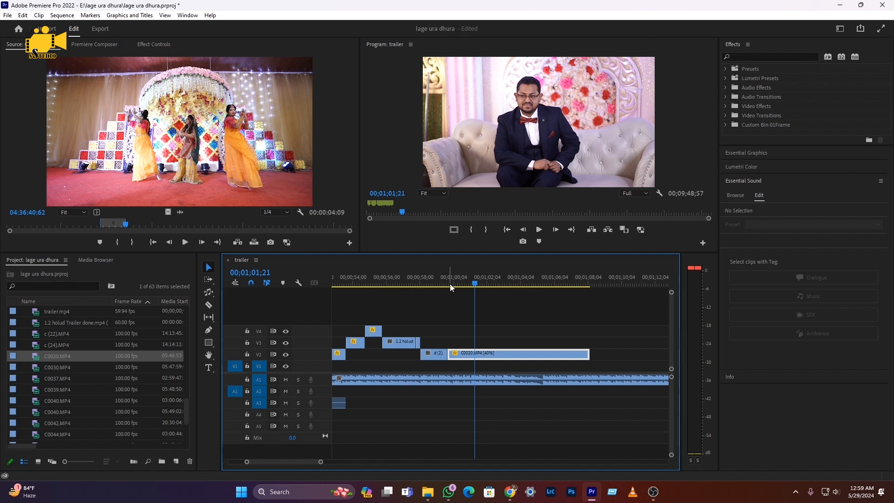
key(space)
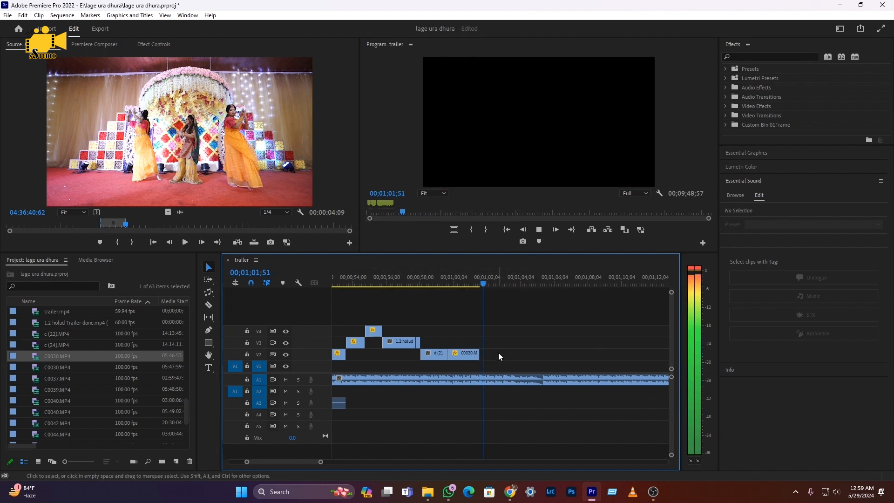
- Add holud trailer.mp4 from the delivery file folder in File Explorer to an empty stretch of V4 and remove its audio
click(427, 492)
click(691, 13)
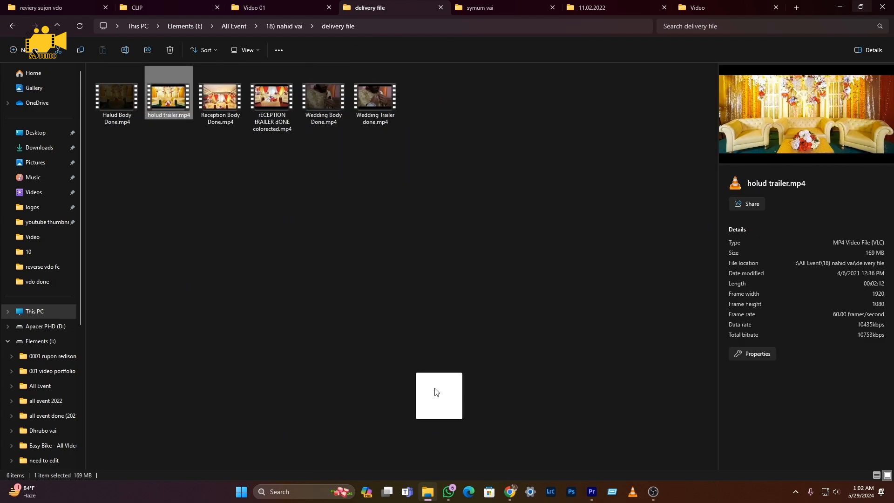
drag(435, 388, 390, 331)
right_click(438, 331)
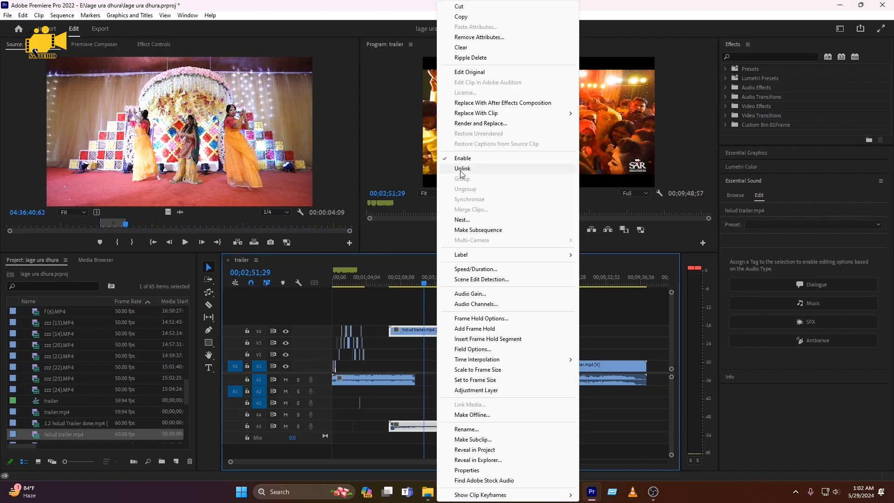
click(460, 169)
click(430, 398)
click(425, 426)
key(Delete)
- Discard the holud trailer.mp4 footage before 00;02;46;16 and place the remainder on V3 at the end of C0020.MP4
key(space)
mouse_move(437, 281)
mouse_down()
mouse_move(449, 281)
mouse_move(435, 281)
mouse_up()
drag(433, 332, 465, 343)
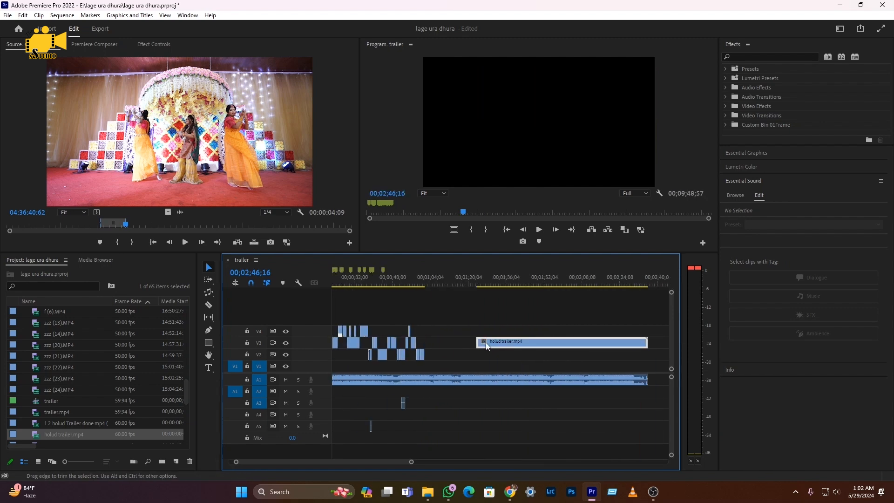
drag(485, 342, 420, 280)
- Play the change from C0020.MP4 into holud trailer.mp4 up to 00;01;13;02
click(420, 280)
key(space)
scroll(429, 329, up, 7)
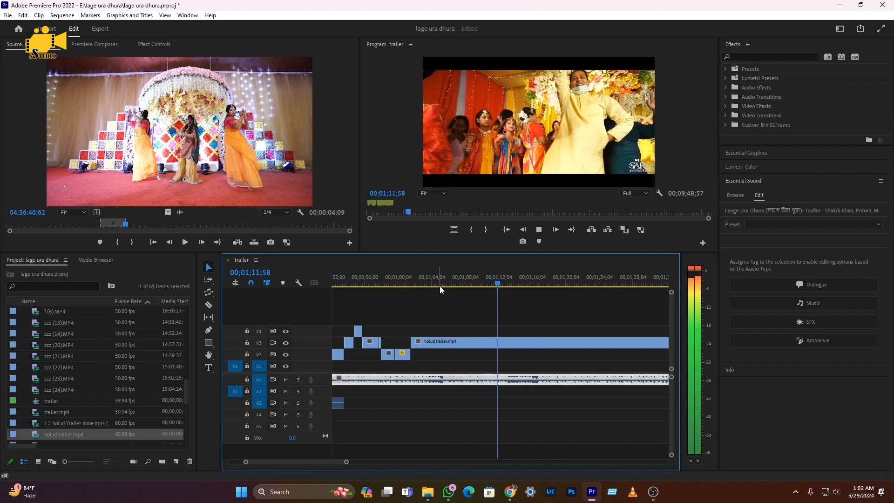
key(space)
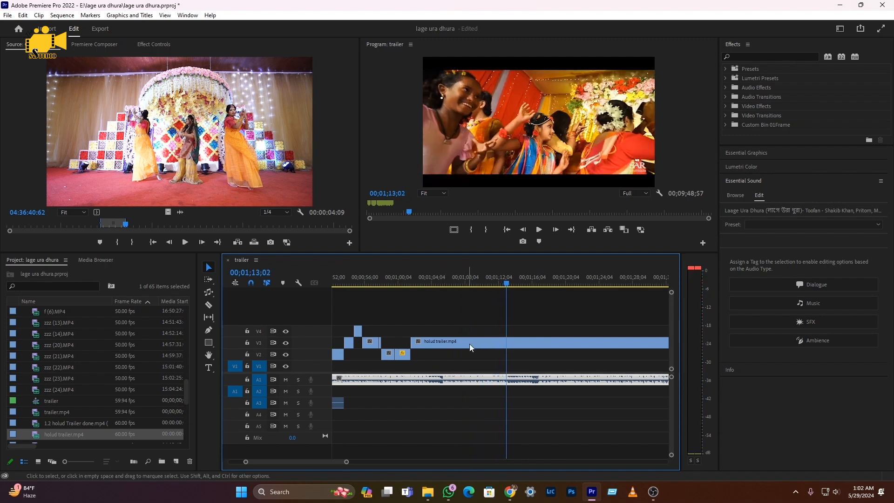
- Split holud trailer.mp4 at 00;01;13;02, delete the later part and return to the excerpt's start at 00;01;01;40
key(c)
click(506, 343)
key(v)
click(529, 341)
key(Delete)
click(415, 281)
key(=)
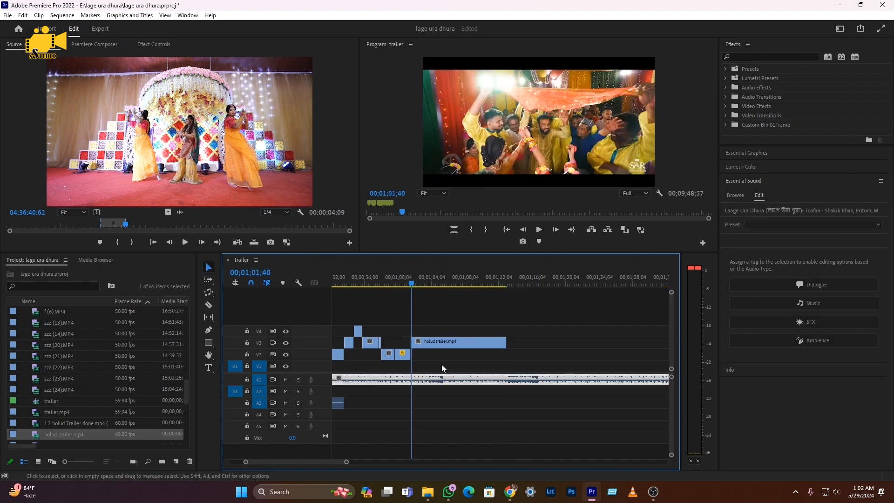
- Play through the holud trailer.mp4 clip on V3 and split it at 00;01;03;40
key(space)
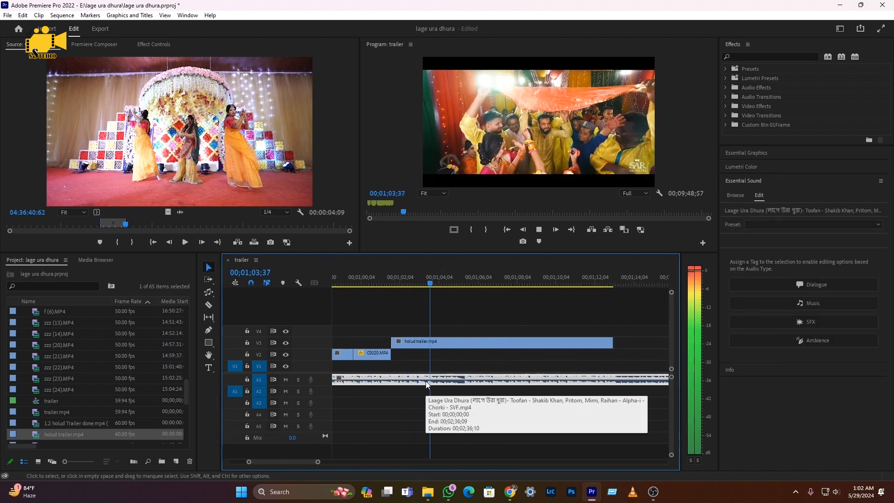
click(415, 281)
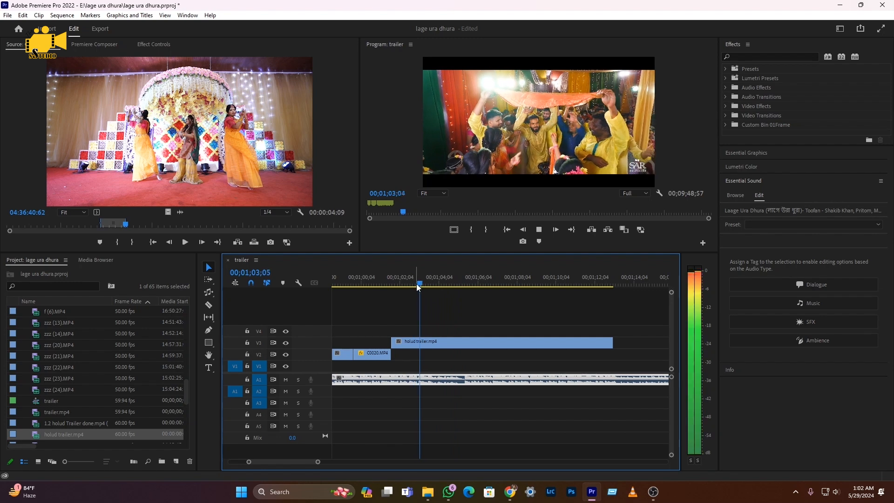
key(space)
key(c)
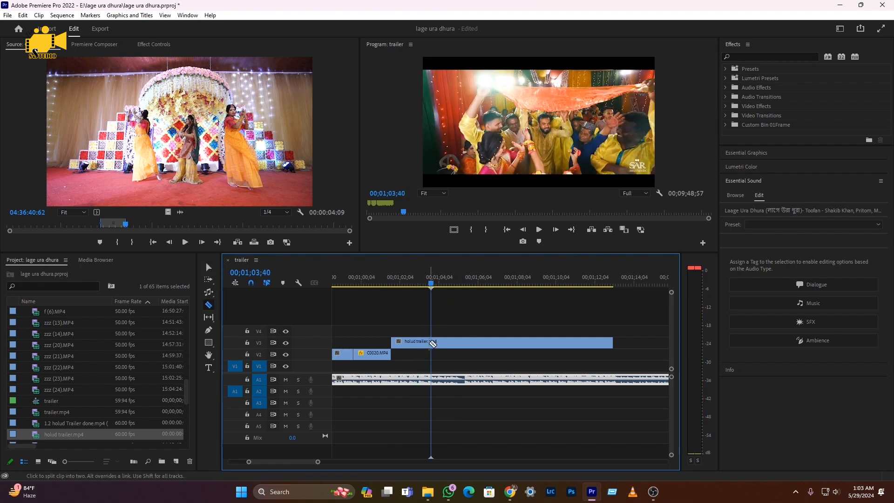
- Remove the holud trailer.mp4 footage between 00;01;03;40 and 00;01;04;12, close the gap on V3 and play back the join
key(space)
key(space)
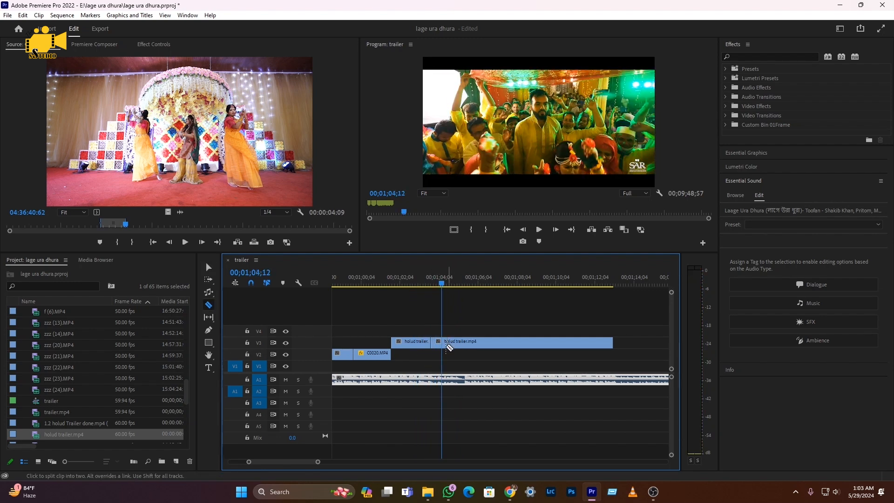
key(v)
drag(462, 344, 450, 345)
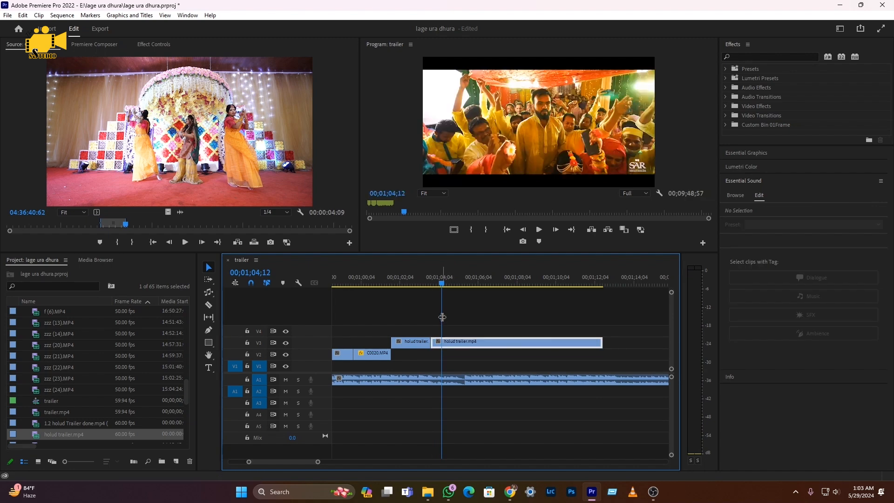
click(426, 283)
key(space)
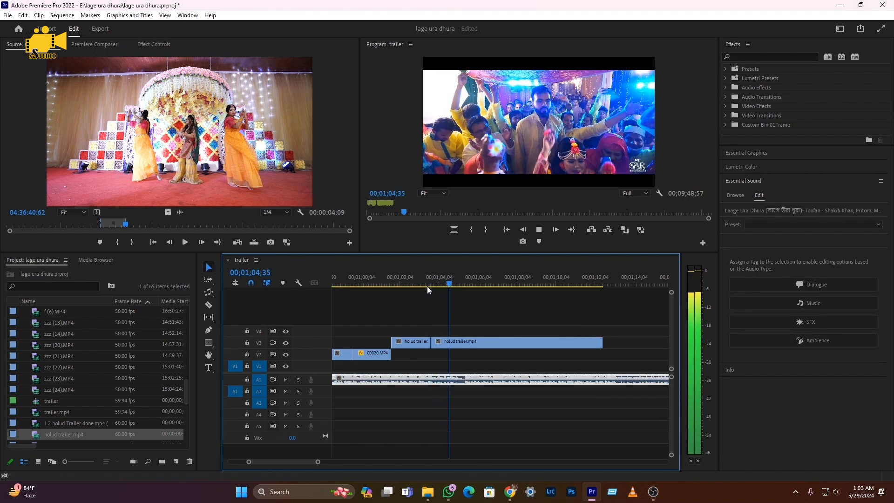
- Split the second holud trailer.mp4 piece on V3 at 00;01;06;14
key(space)
click(481, 283)
key(c)
click(481, 344)
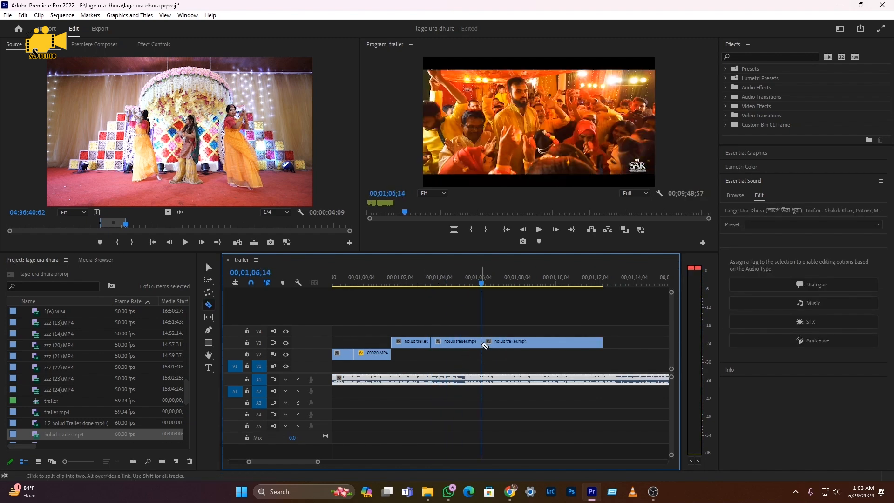
- Split the remaining holud trailer.mp4 footage at 00;01;09;34 and delete both pieces after 00;01;06;14
key(space)
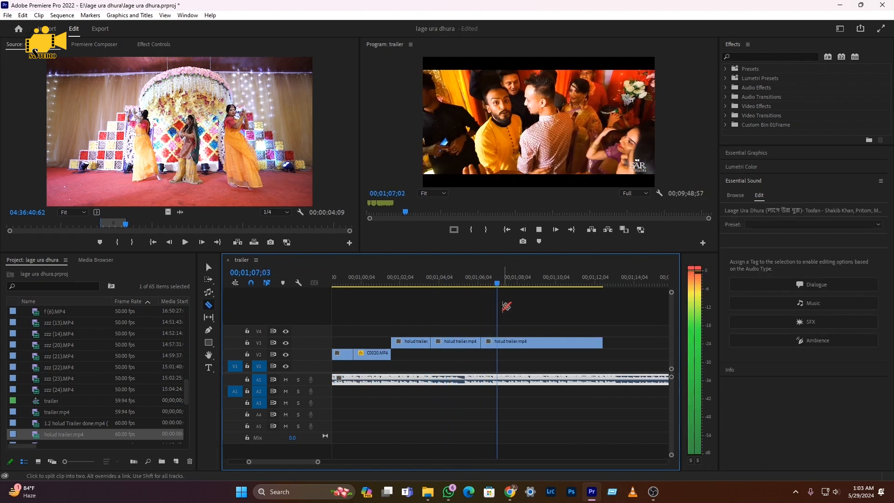
drag(506, 285, 545, 286)
click(545, 343)
key(v)
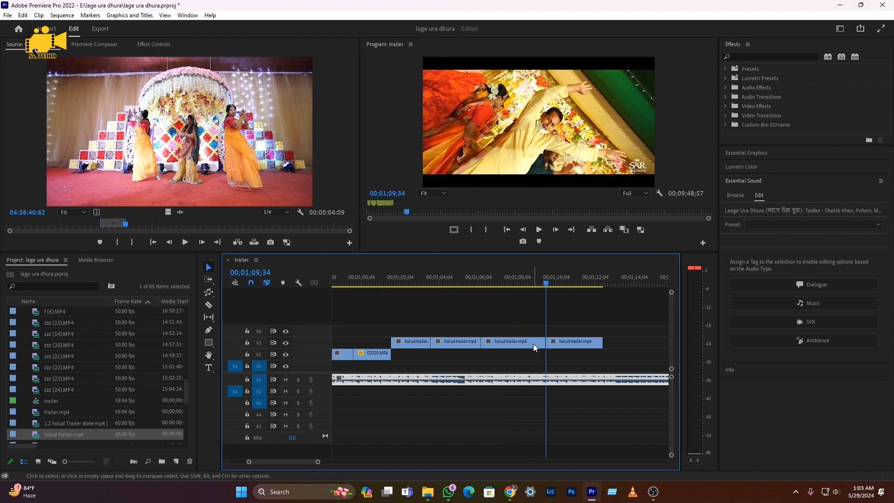
click(533, 344)
key(Delete)
click(565, 345)
key(Delete)
click(405, 283)
key(space)
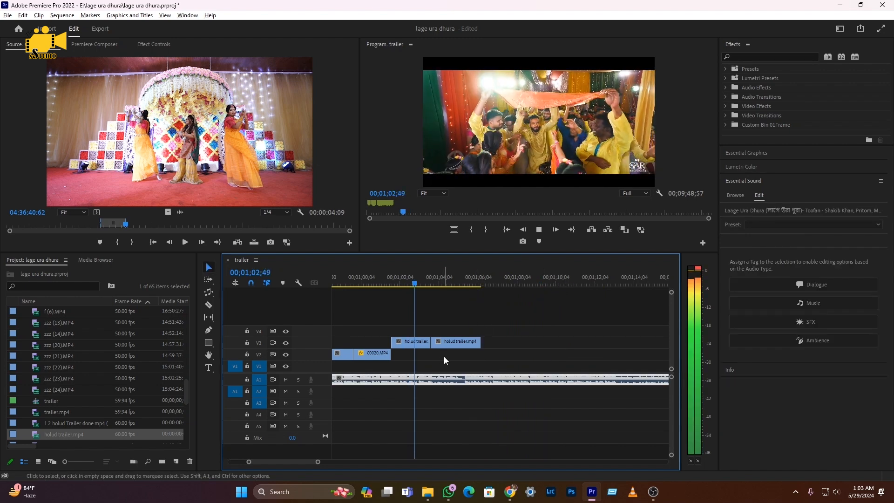
- Move the short clip near 00;04;12;37 on V1 to V2, directly after the last holud trailer.mp4 piece
scroll(444, 360, down, 2)
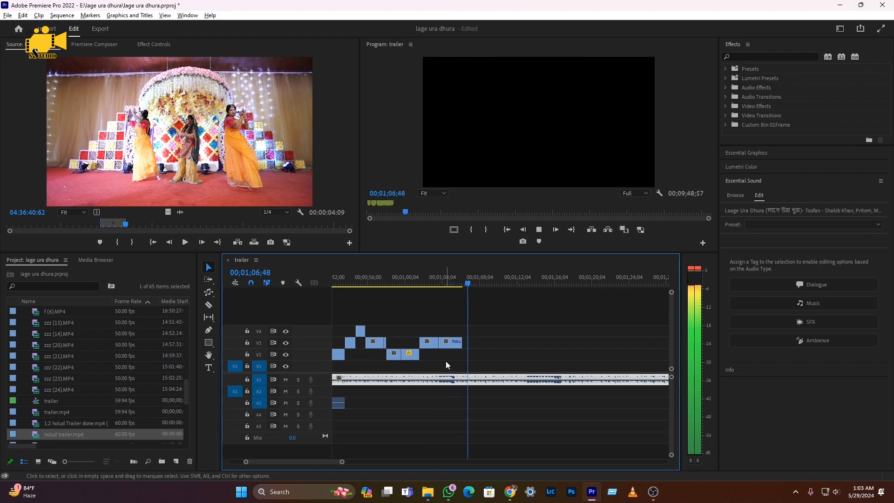
scroll(445, 361, down, 3)
scroll(446, 362, down, 3)
click(552, 283)
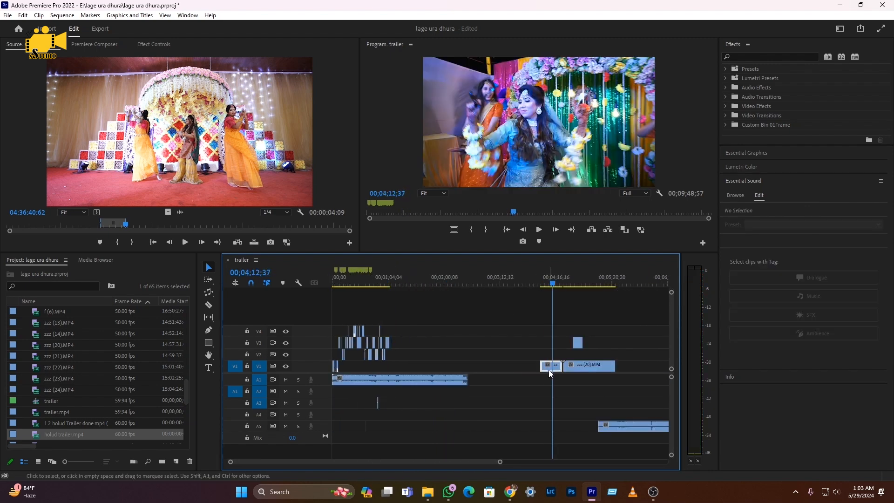
drag(549, 369, 400, 355)
- Review the moved zzz (20).MP4 clip, split it shortly after 00;01;21;19 and delete the part before the cut
click(389, 284)
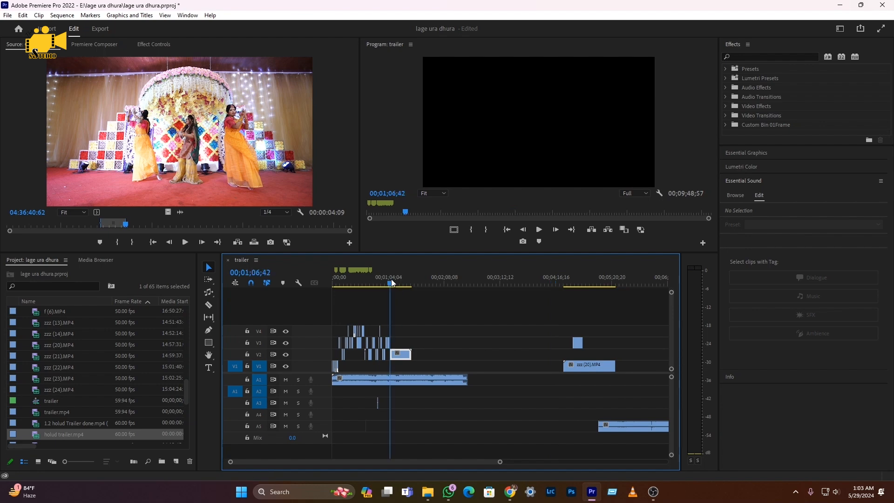
key(space)
scroll(393, 337, up, 5)
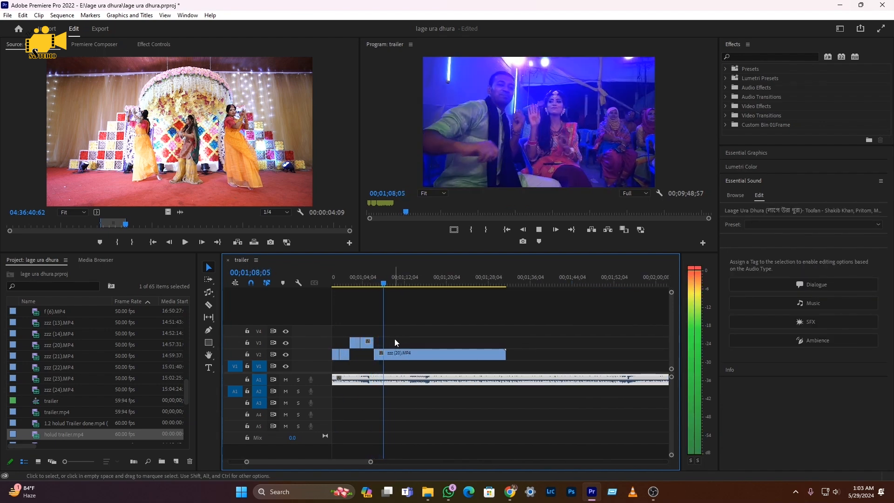
scroll(395, 338, down, 2)
scroll(395, 339, down, 4)
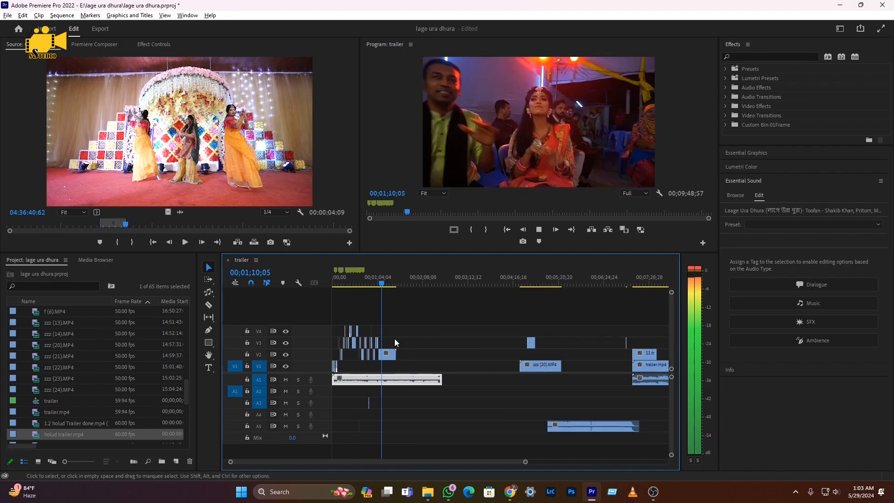
scroll(368, 306, up, 5)
drag(420, 278, 443, 289)
key(c)
click(450, 355)
key(v)
click(440, 355)
key(Delete)
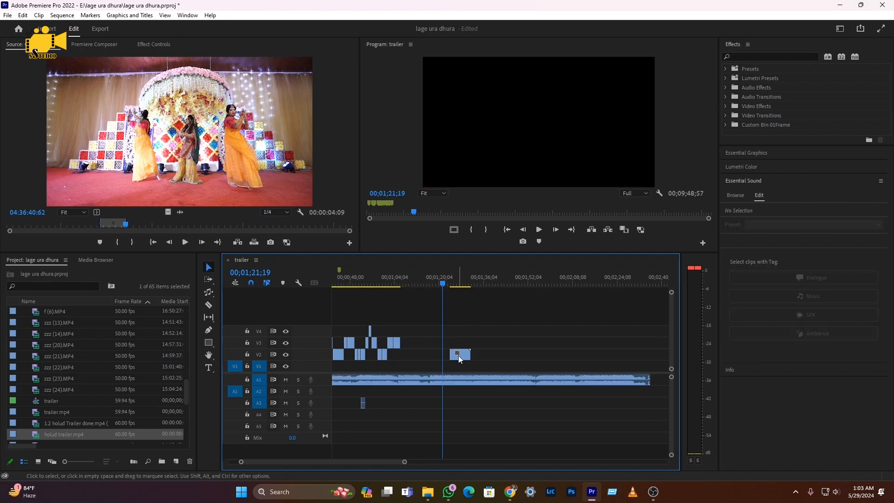
- Move the remaining zzz (20).MP4 piece on V2 directly after the last holud trailer.mp4 piece and play it back
drag(458, 355, 409, 355)
click(401, 282)
scroll(398, 345, up, 5)
key(space)
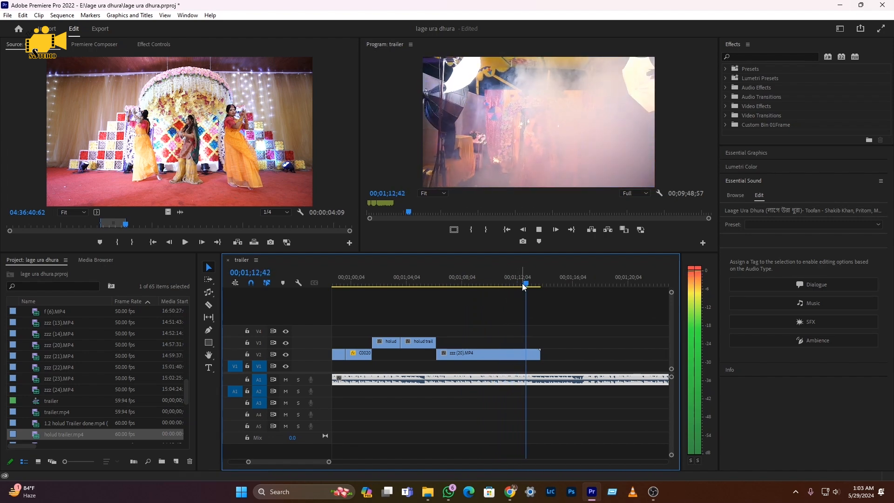
- Split the zzz (20).MP4 clip on V2 at 00;01;07;30
click(441, 282)
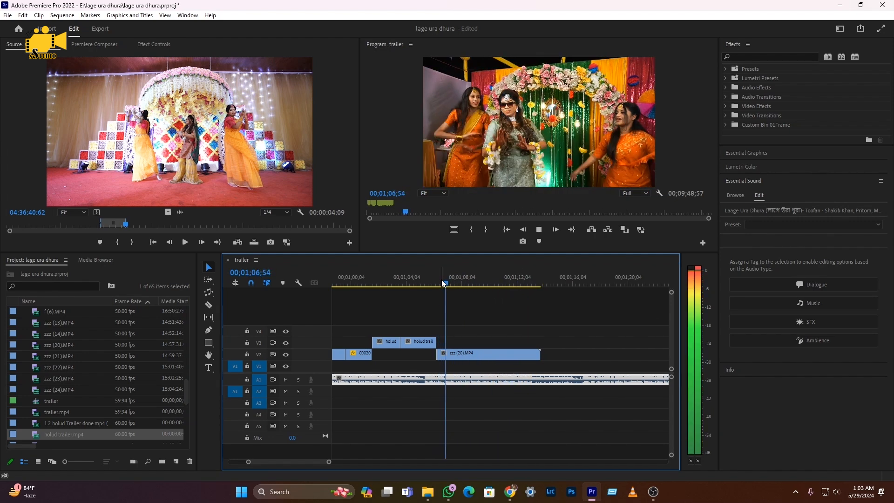
key(space)
key(c)
click(454, 354)
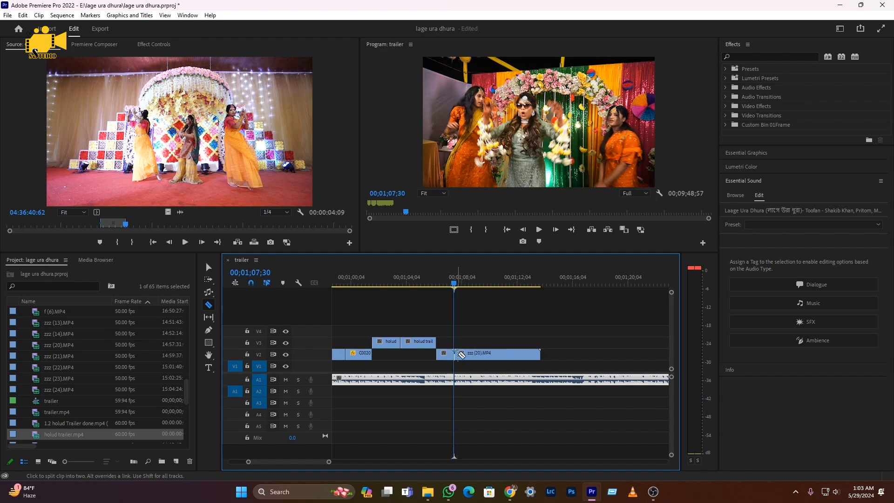
- Lengthen the second zzz (20).MP4 piece with its trimmed footage and butt it against the cut at 00;01;07;30
key(v)
click(475, 357)
drag(475, 356, 455, 352)
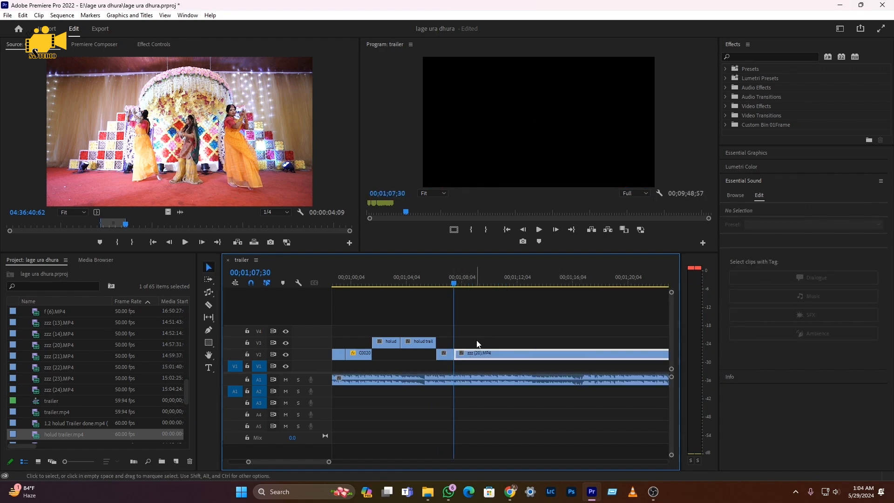
- Split the lengthened zzz (20).MP4 piece at 00;01;16;24 and ripple-delete the part before the cut
key(space)
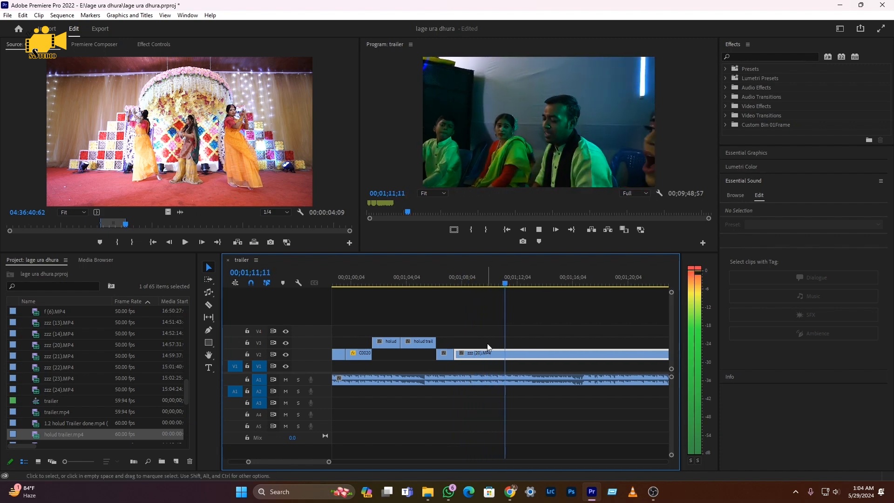
key(minus)
scroll(459, 361, down, 3)
drag(476, 285, 490, 285)
key(c)
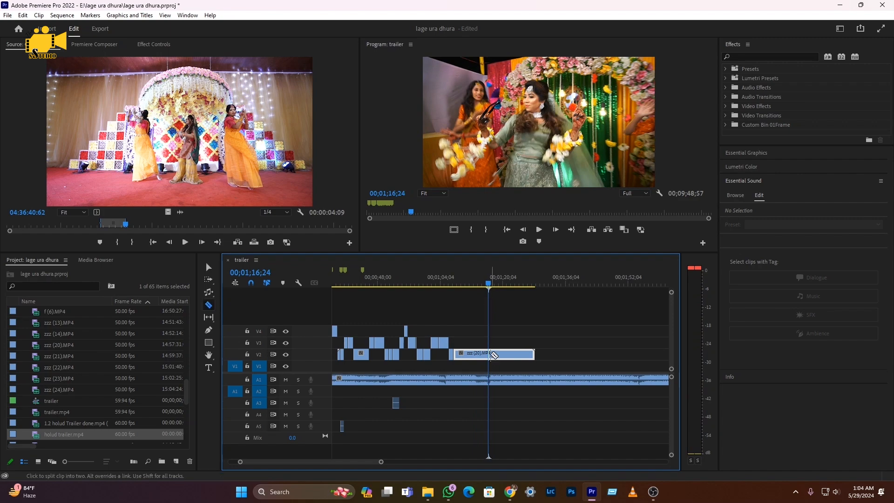
click(489, 355)
key(v)
key(shift+Delete)
- Play the last zzz (20).MP4 piece, split it at 00;01;09;09 and delete everything after the cut
click(454, 284)
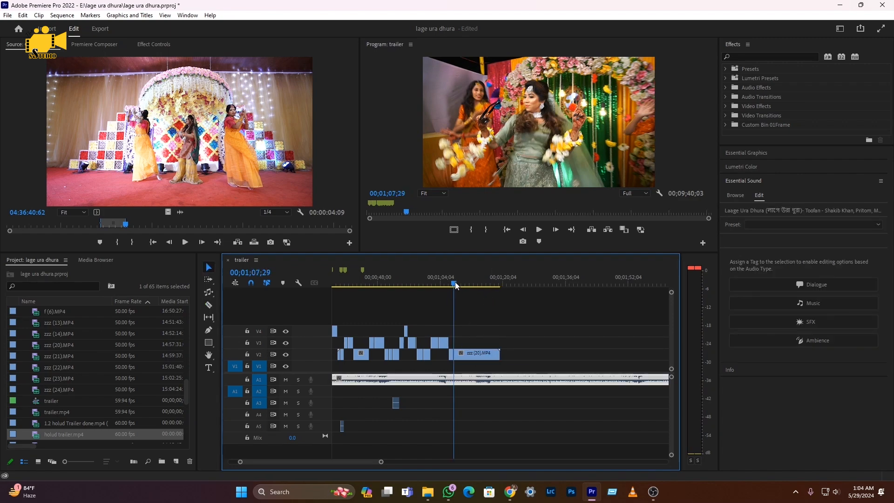
key(space)
click(448, 283)
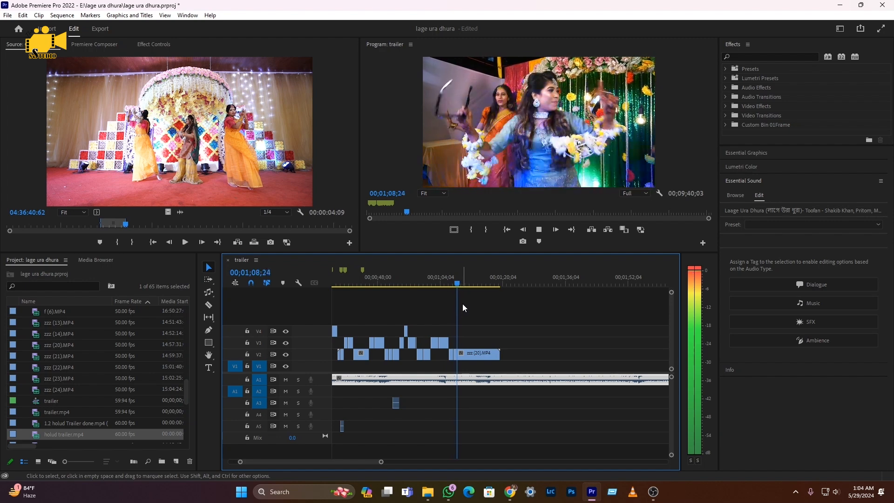
key(space)
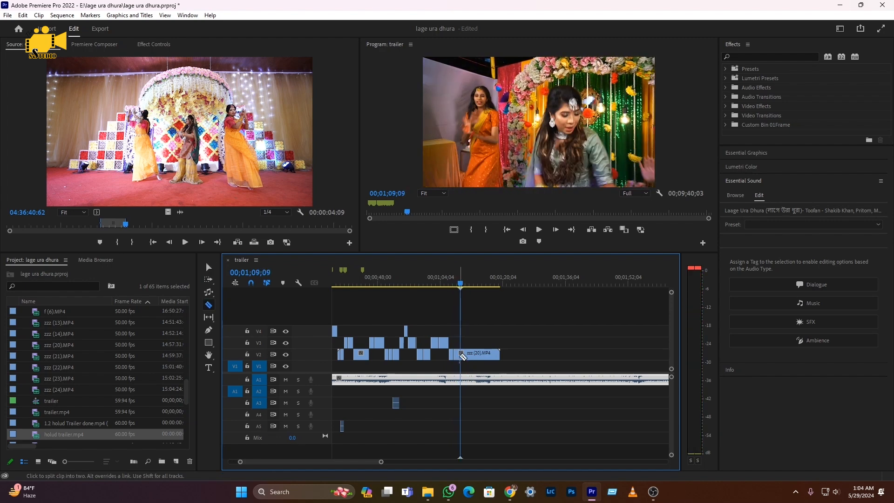
click(468, 354)
key(Delete)
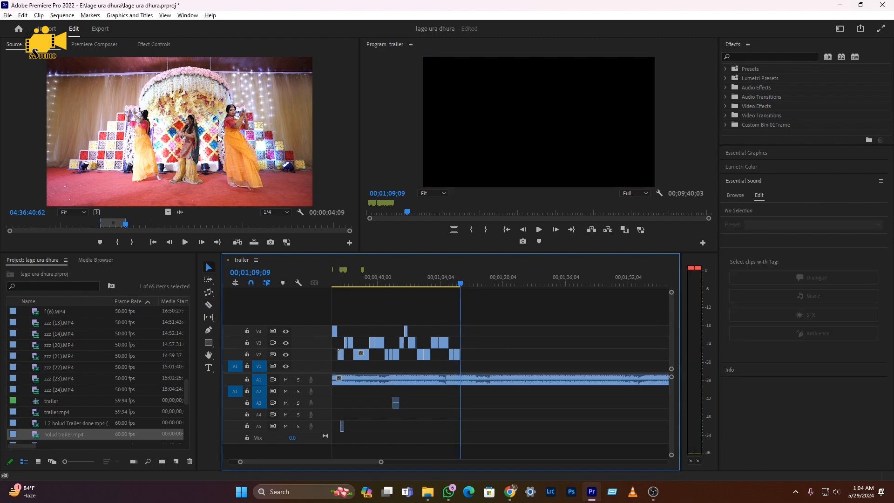
- Add the source clip C0388.MP4 to V2 after the last zzz (20).MP4 piece, unlinking and deleting its audio on A3
drag(219, 161, 472, 357)
right_click(468, 356)
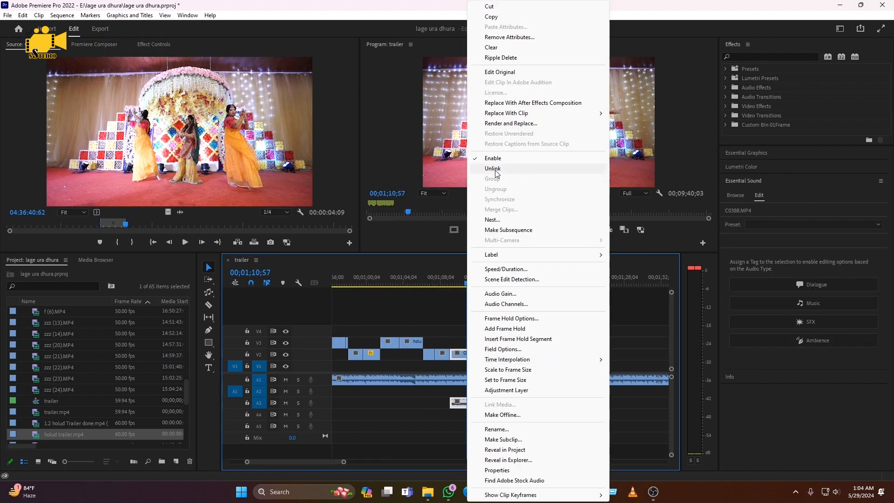
click(496, 169)
click(461, 403)
key(Delete)
click(450, 279)
key(space)
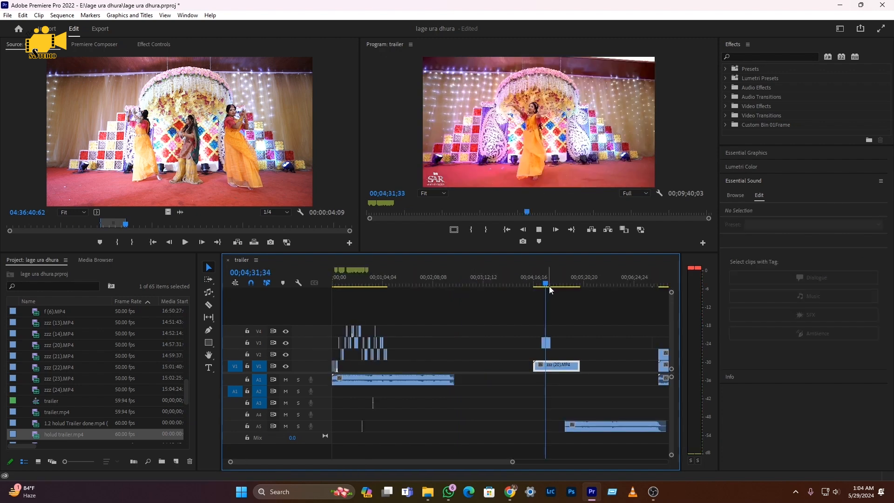
- Move the 1.2 holud Trailer done.mp4 clip near 00;04;31 on V3 directly after C0388.MP4 and play it back
drag(547, 343, 394, 345)
click(387, 282)
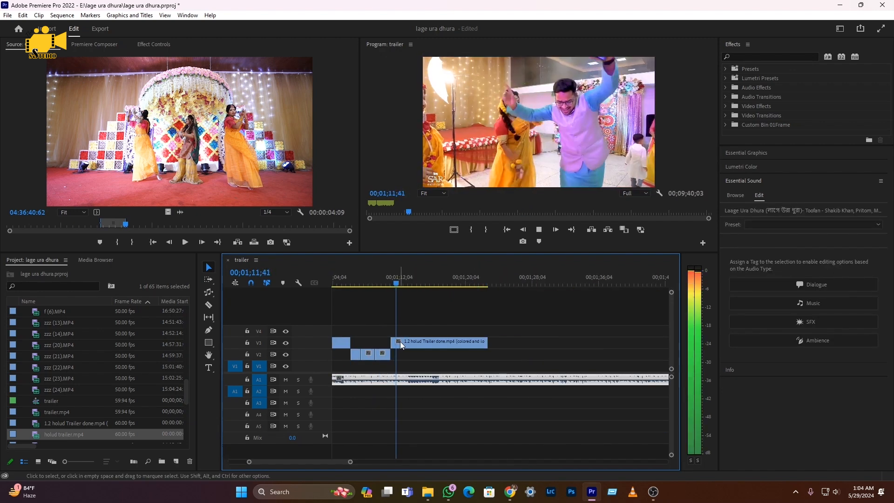
key(=)
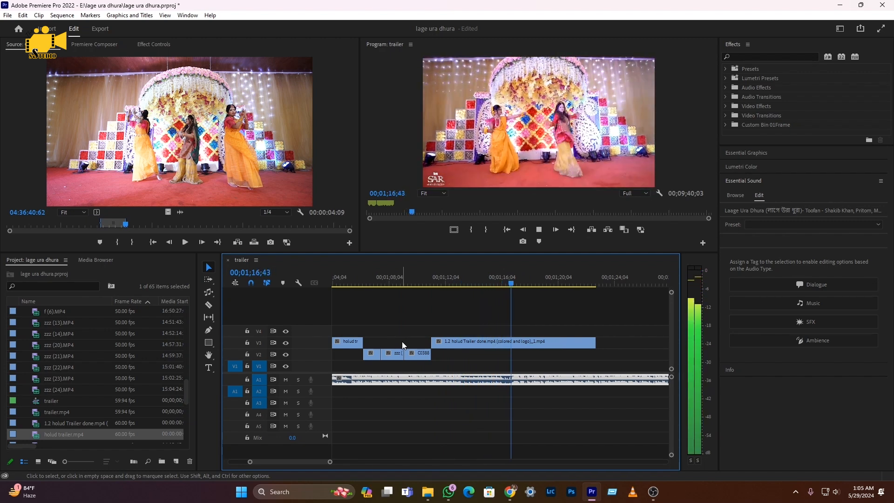
key(space)
- Locate the white flash frame in the 1.2 holud Trailer done.mp4 clip and split it around 00;01;15;56
click(501, 278)
key(space)
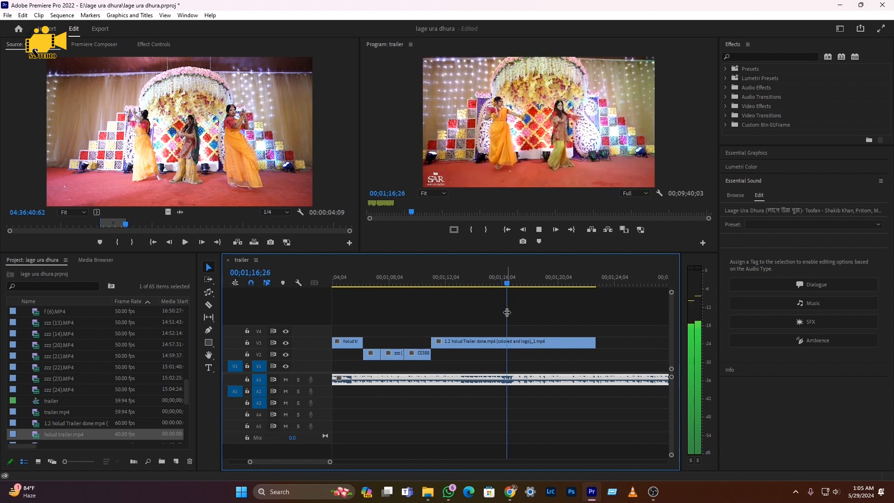
key(space)
click(499, 278)
key(space)
click(502, 279)
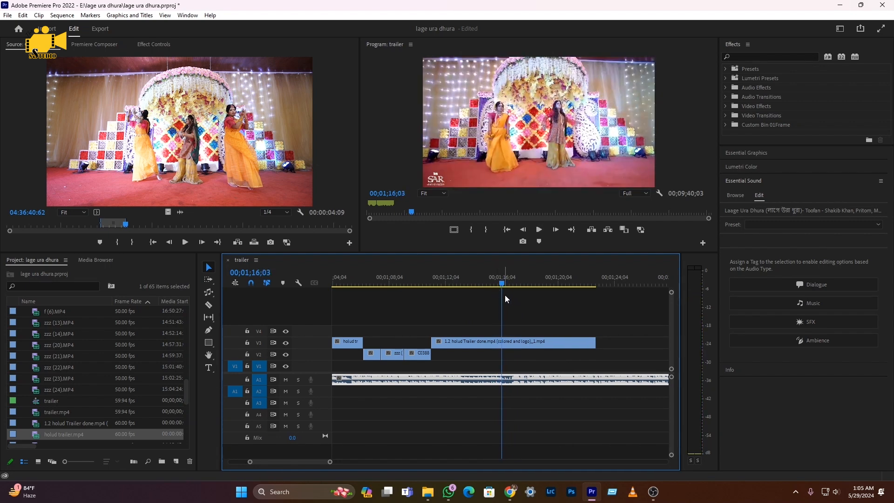
key(Left)
key(Left)
key(Left)
key(Left)
key(Left)
key(Left)
key(Left)
key(Left)
key(Left)
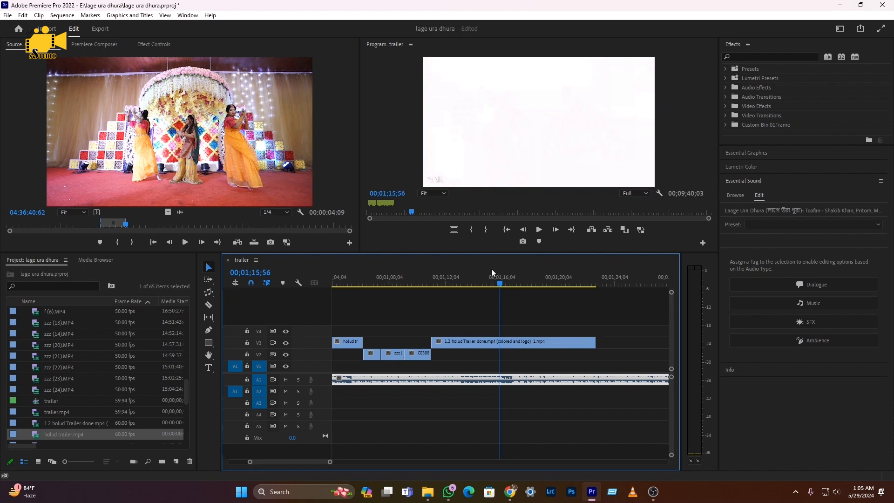
key(c)
- Split the clip again at 00;01;17;00, remove the section between the two cuts and close the gap on V3
mouse_move(497, 289)
mouse_down()
mouse_move(545, 289)
mouse_move(514, 289)
mouse_up()
click(515, 343)
key(v)
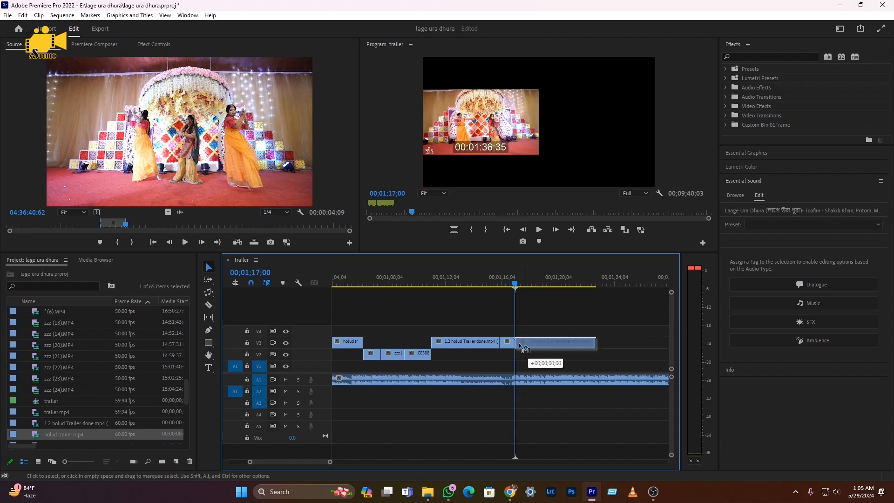
key(q)
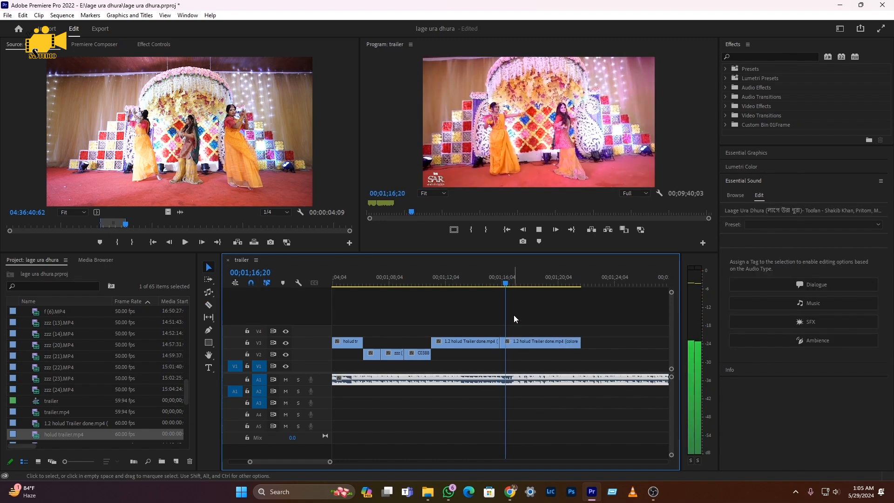
- Split the last 1.2 holud Trailer done.mp4 piece at 00;01;16;17, remove the section before the cut and close the gap on V3
click(495, 284)
key(space)
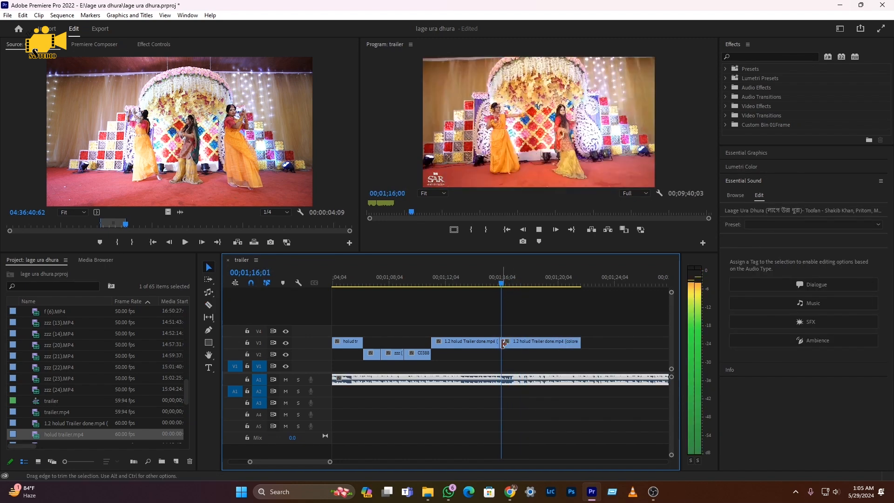
scroll(504, 343, up, 3)
click(497, 281)
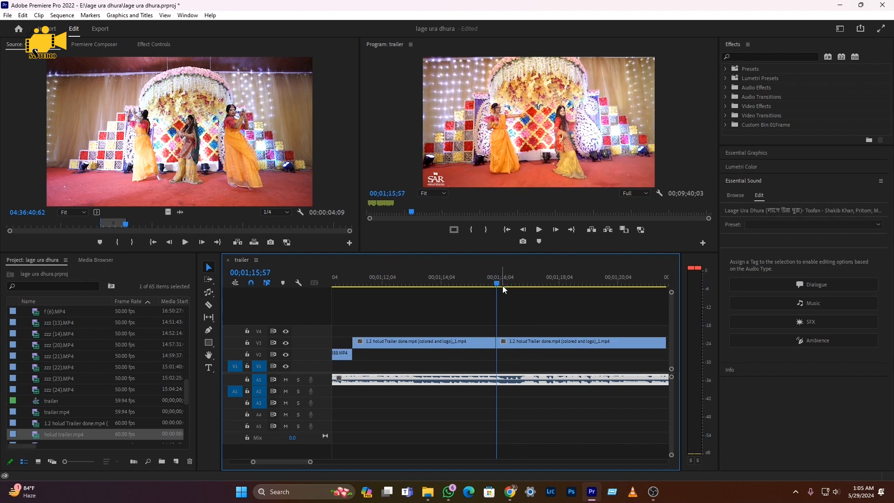
drag(497, 282, 507, 283)
key(c)
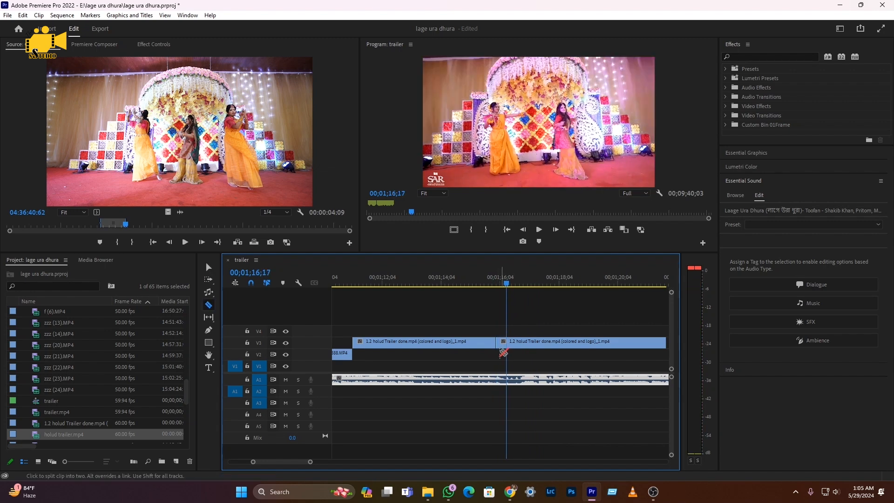
click(506, 344)
key(v)
drag(518, 344, 508, 345)
- Play the join, split the last V3 piece at 00;01;16;48 and delete everything after the cut
click(490, 283)
key(space)
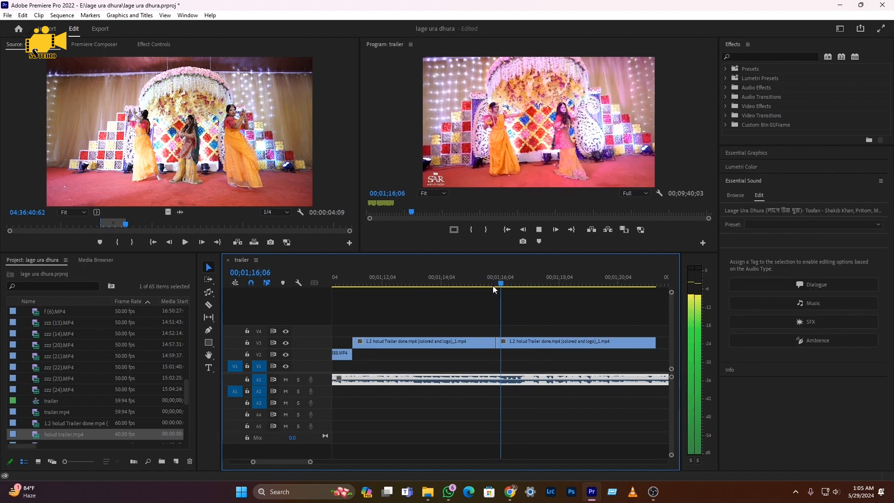
key(space)
key(c)
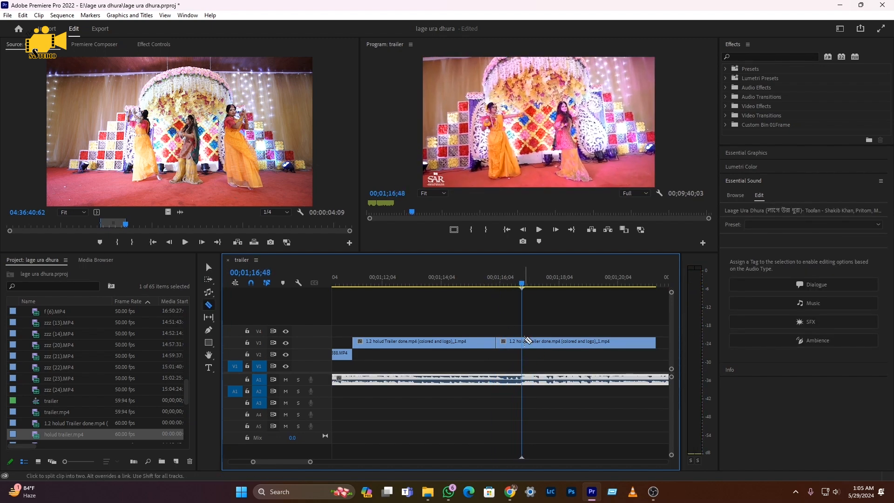
click(526, 341)
key(v)
click(539, 342)
key(Delete)
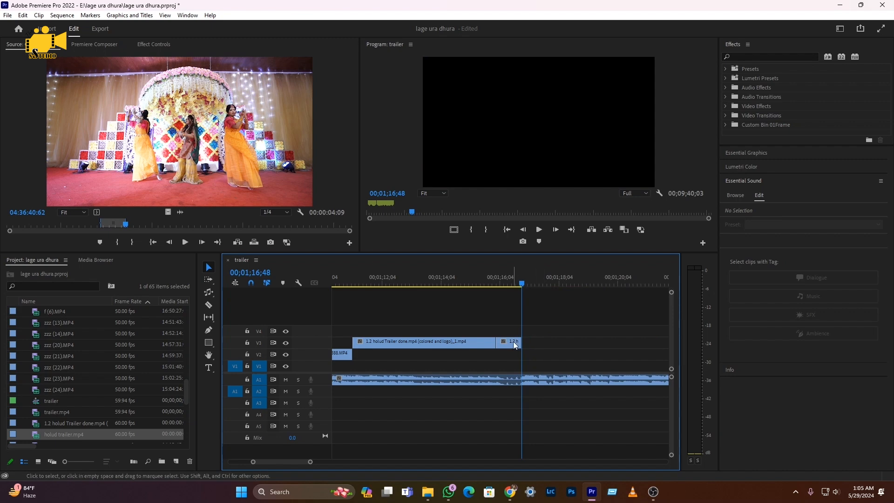
- Find the 11 trailer 1.mp4 clip far along the sequence and move it to V2, after the last V3 clip
scroll(511, 350, down, 8)
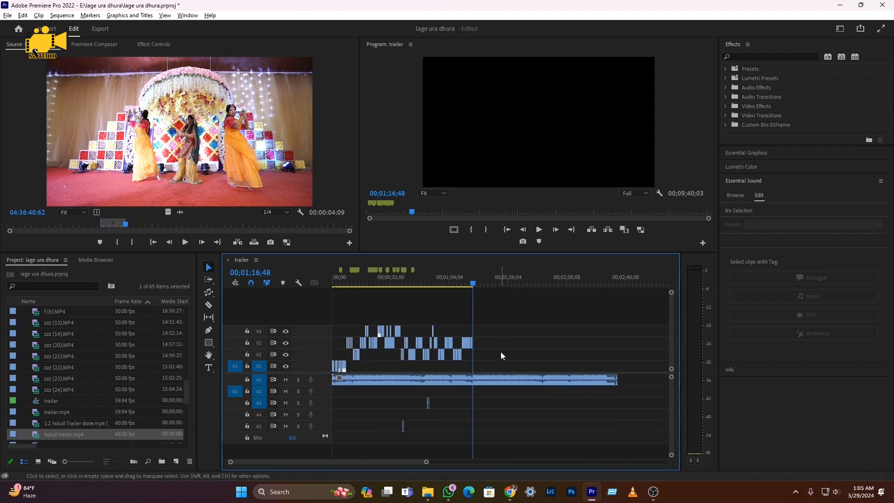
scroll(501, 351, down, 3)
drag(585, 278, 608, 283)
scroll(532, 320, down, 3)
drag(511, 282, 503, 283)
scroll(497, 367, up, 5)
drag(601, 345, 364, 346)
scroll(394, 353, up, 5)
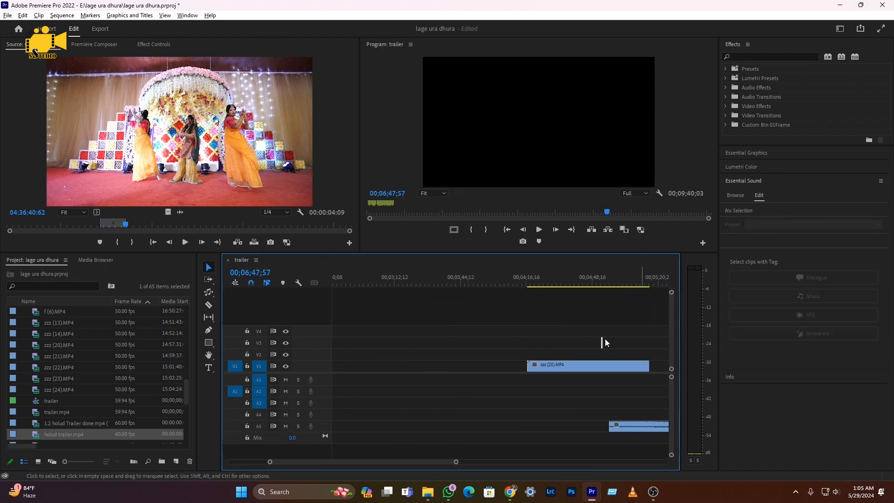
drag(605, 339, 370, 352)
scroll(369, 348, up, 5)
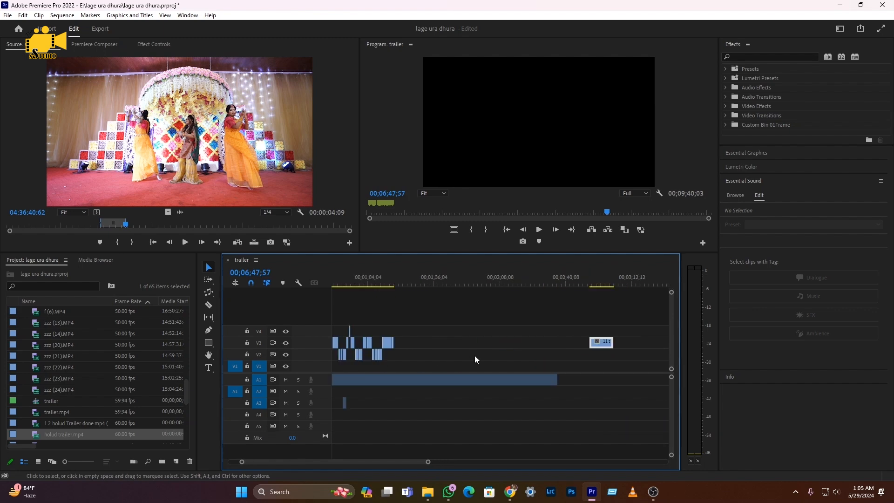
drag(609, 347, 451, 350)
- Align the start of 11 trailer 1.mp4 on V2 with the end of the last V3 piece and play it back
click(445, 277)
drag(445, 275, 443, 282)
key(space)
scroll(439, 359, up, 5)
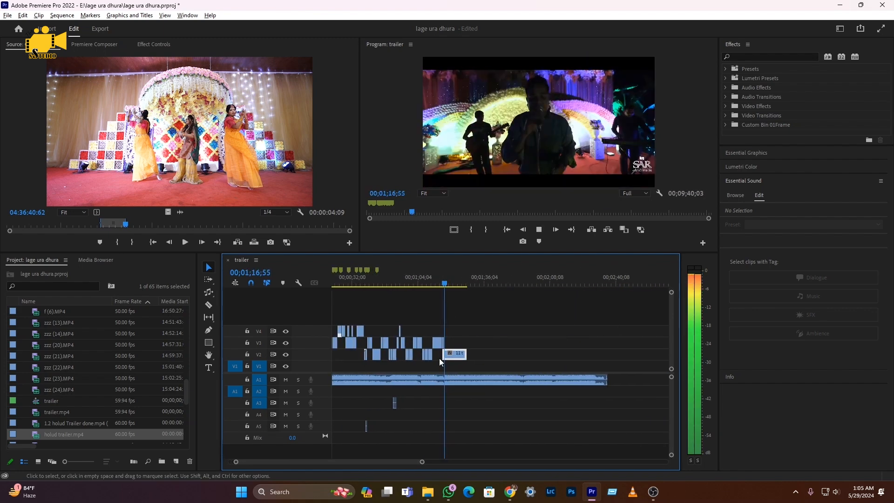
drag(457, 353, 460, 355)
click(447, 282)
key(space)
scroll(452, 355, up, 3)
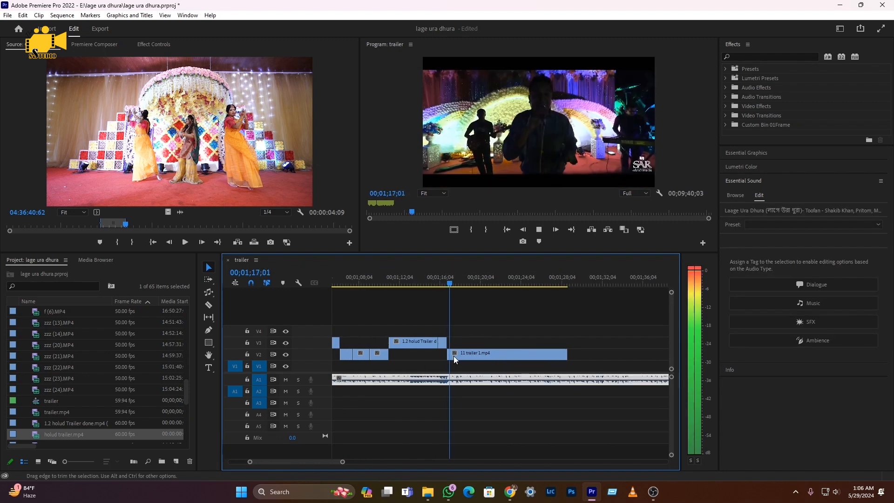
click(452, 280)
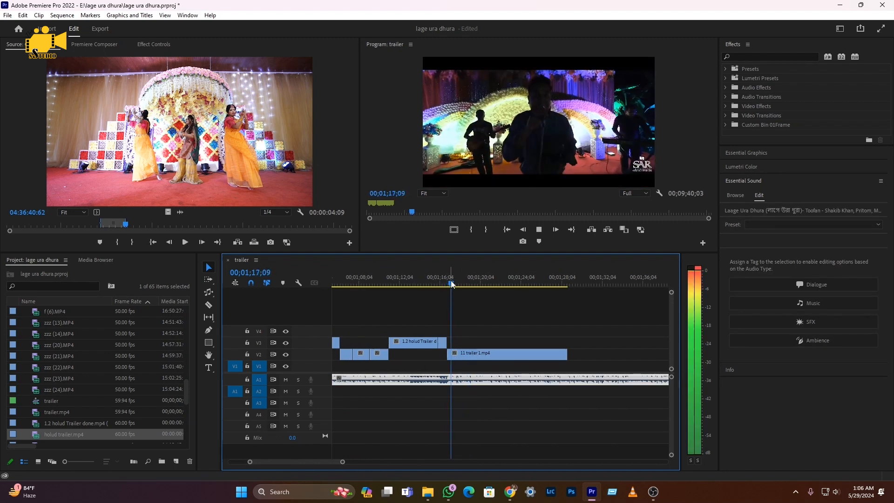
- Set the speed of the 11 trailer 1.mp4 clip to 60% and play it back from just before its start
right_click(475, 354)
click(511, 293)
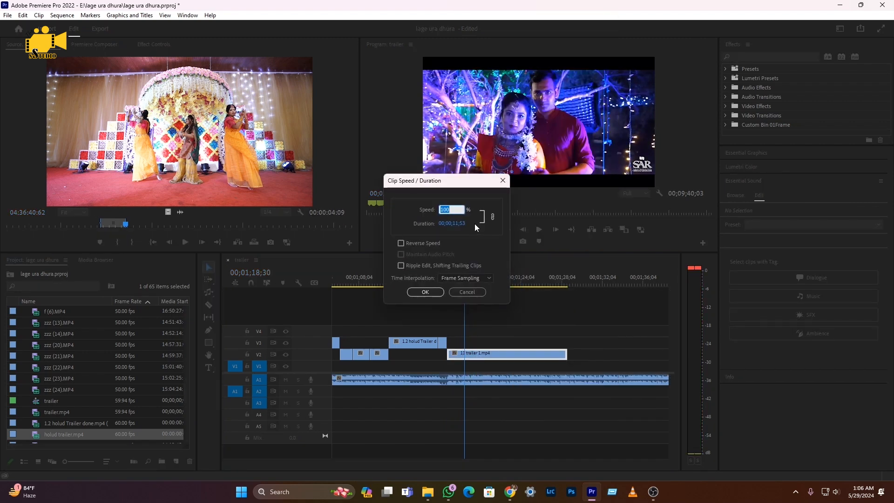
text(60)
key(Return)
click(441, 278)
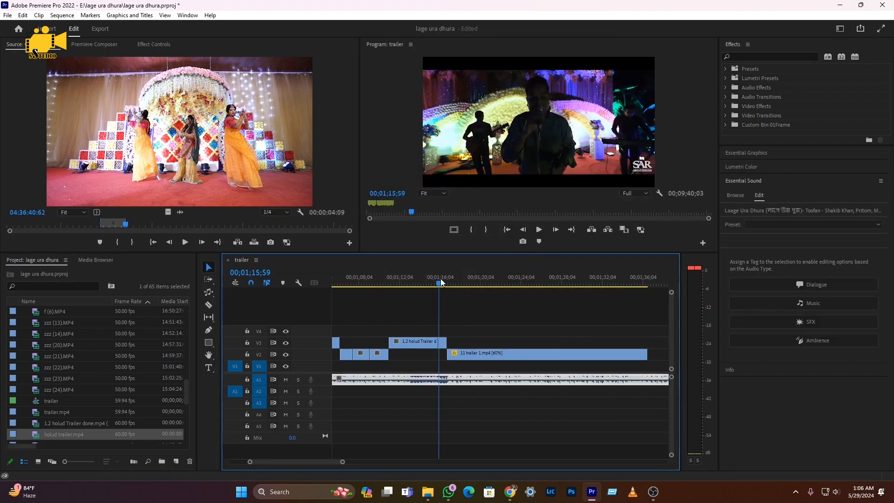
key(space)
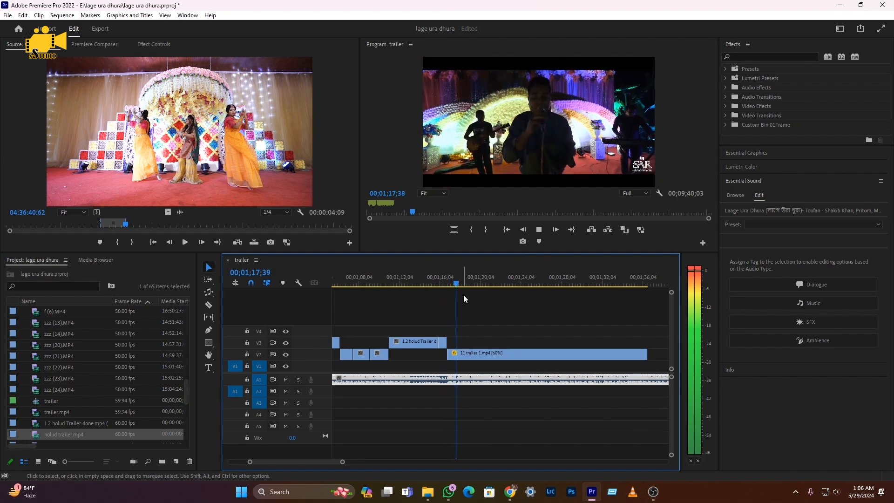
- Split 11 trailer 1.mp4 at 00;01;18;45, delete the part after the cut and play back the shortened clip
key(space)
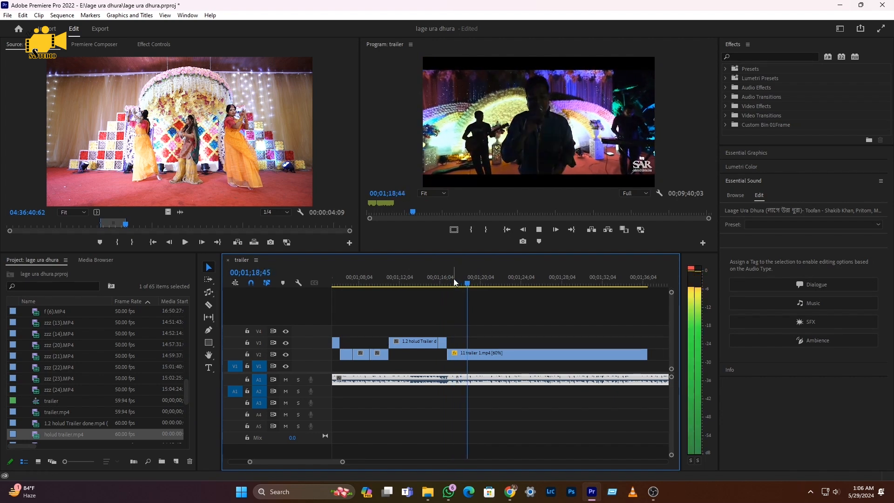
key(c)
click(467, 353)
key(v)
click(496, 354)
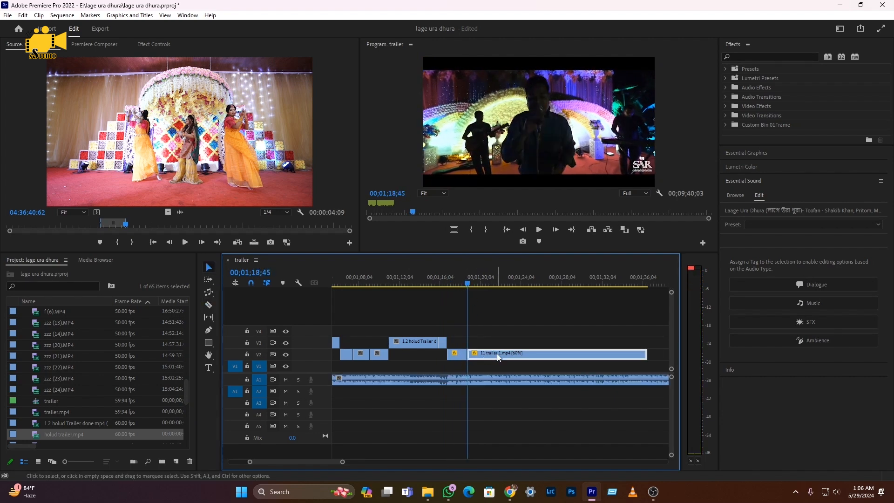
key(Delete)
click(450, 278)
key(space)
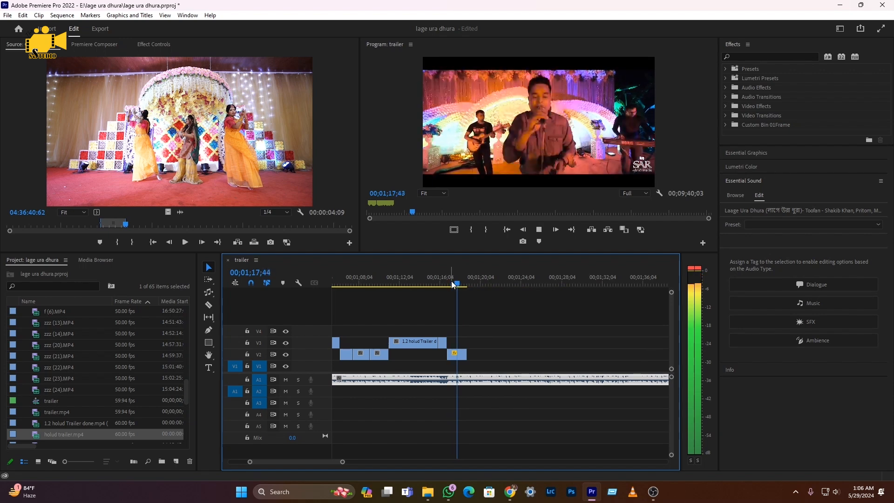
key(space)
- Review the trailer, then add b (47).MP4 and b (48).MP4 from the Video folder to V2 after 11 trailer 1.mp4, keeping only their video
key(minus)
key(minus)
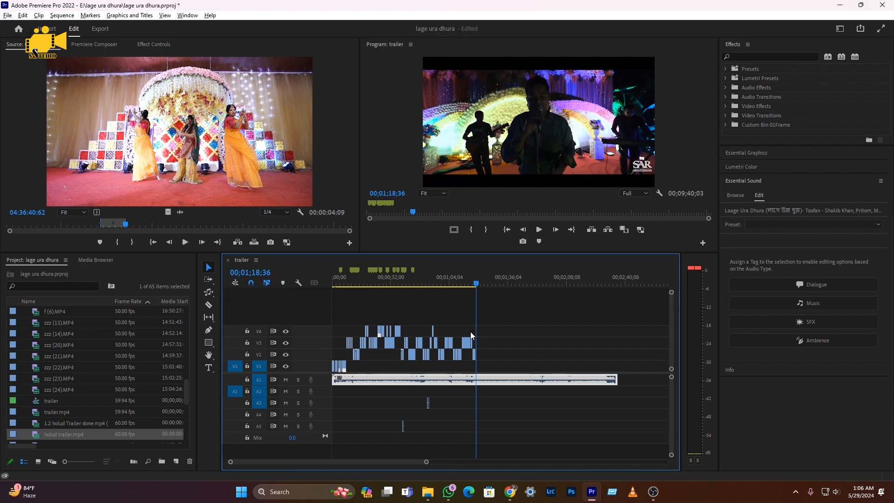
key(minus)
click(308, 289)
key(j)
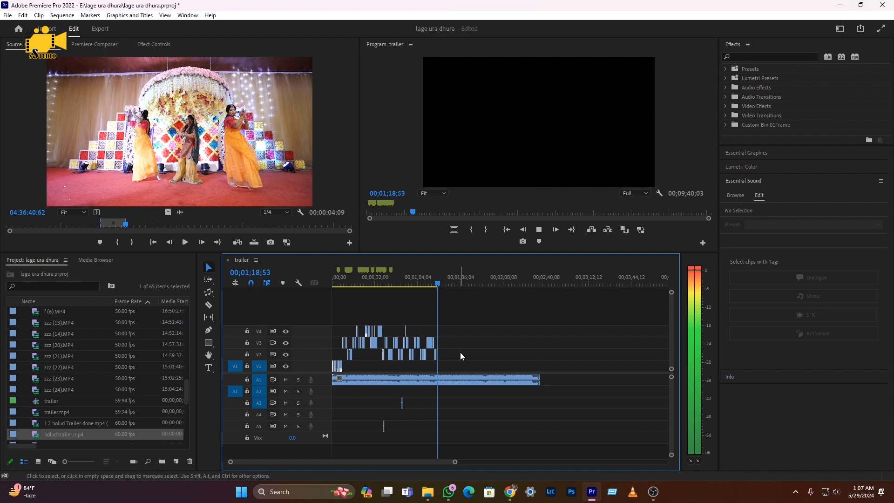
click(429, 426)
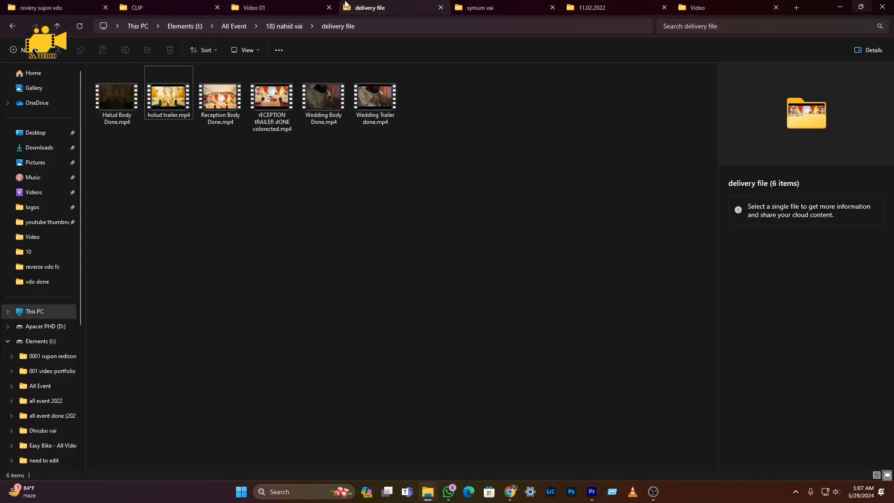
click(605, 8)
click(715, 12)
ctrl+click(597, 245)
drag(596, 245, 445, 361)
right_click(447, 356)
click(422, 293)
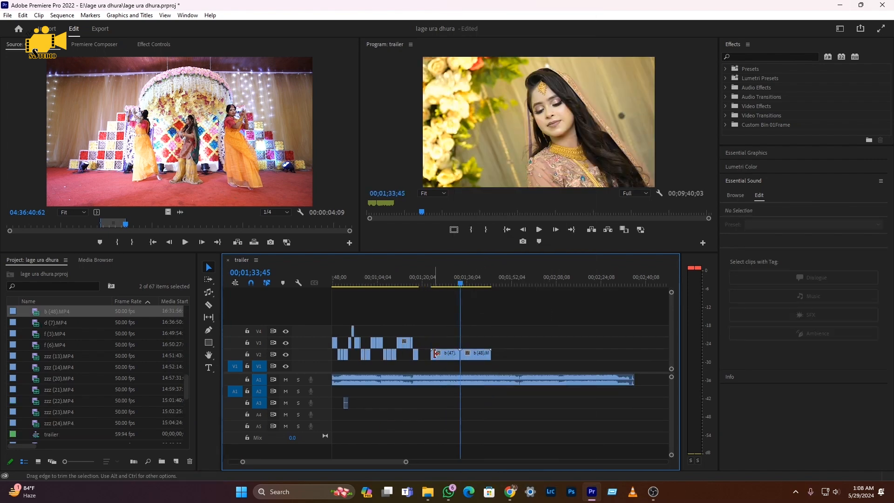
- Split b (47).MP4 at 00;01;22;12, delete the part before the cut and move the rest directly after 11 trailer 1.mp4
click(418, 283)
key(space)
key(equal)
key(equal)
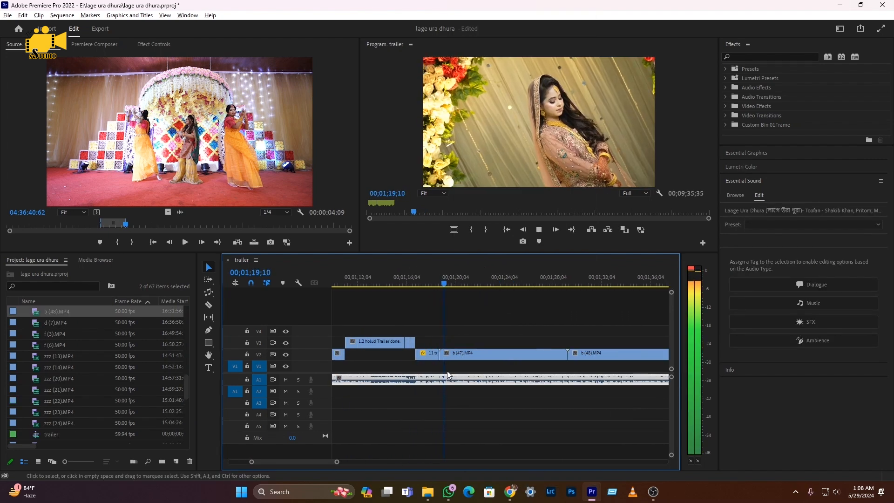
drag(462, 282, 483, 283)
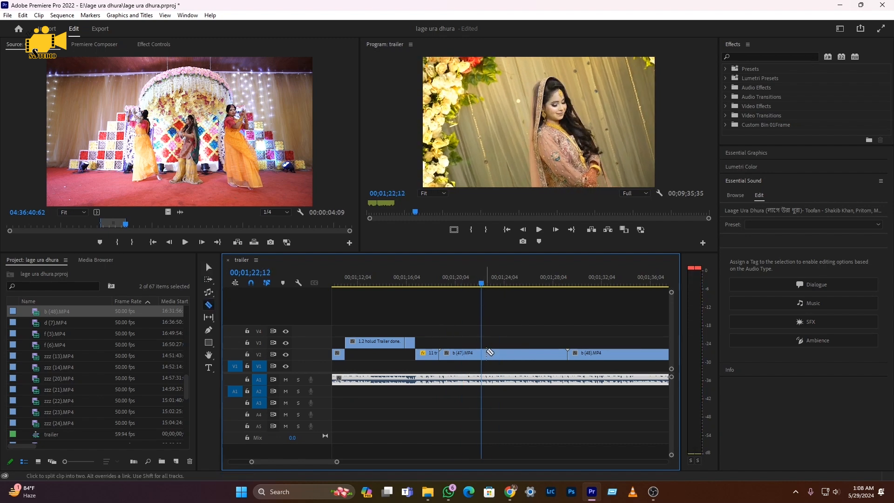
key(ctrl+k)
click(470, 353)
key(Delete)
drag(493, 353, 451, 353)
- Split b (47).MP4 again at 00;01;20;43, delete the part after the cut and close the gap before b (48).MP4
click(439, 281)
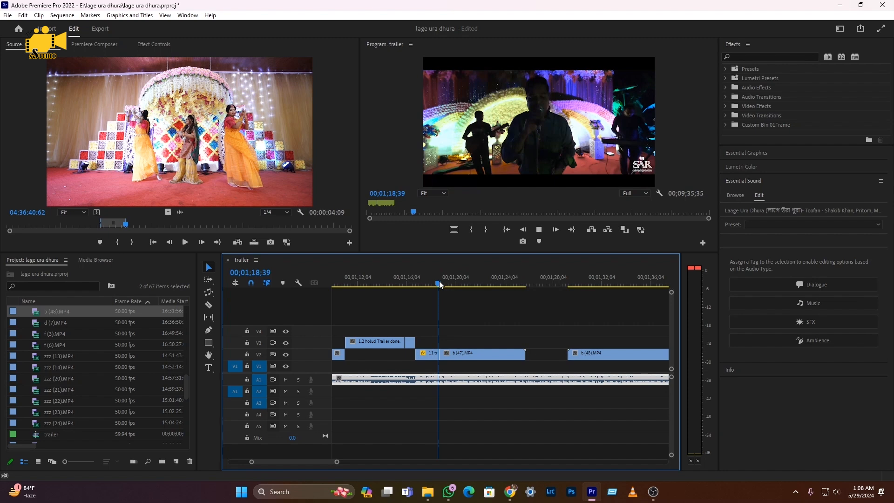
key(space)
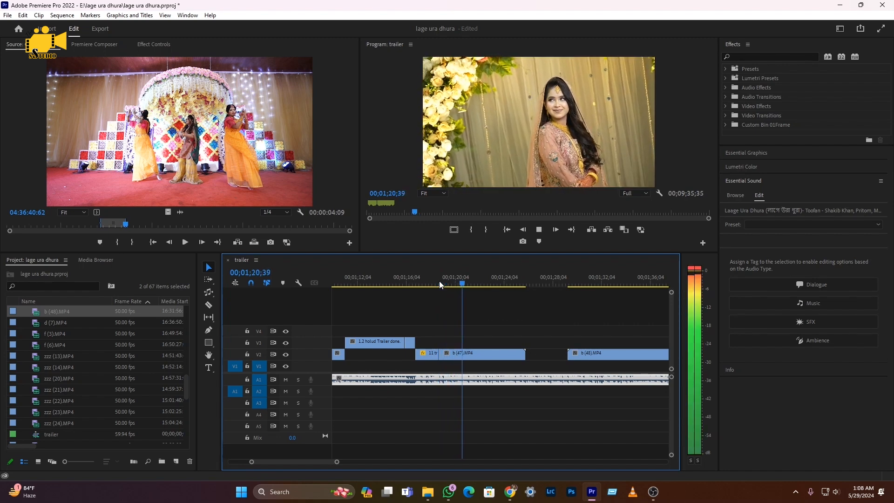
key(space)
key(c)
click(466, 353)
key(v)
click(480, 353)
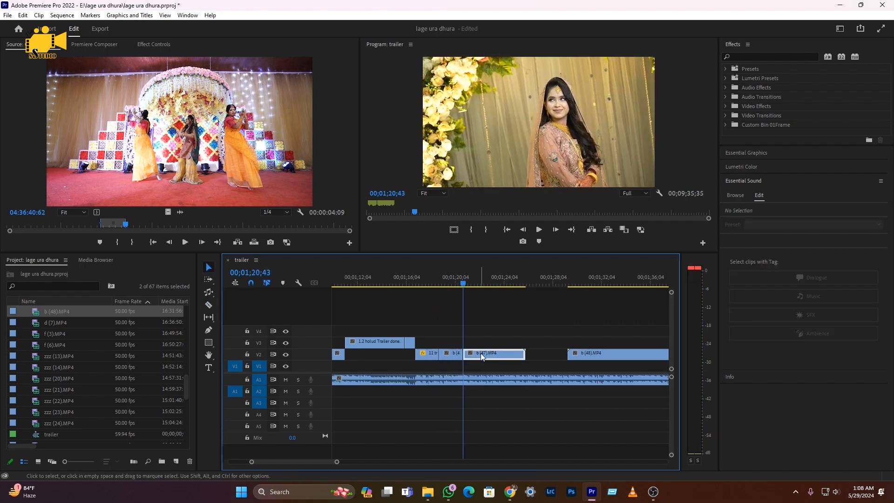
key(Delete)
click(482, 353)
key(Delete)
- Play through b (48).MP4 and delete it from V2
key(space)
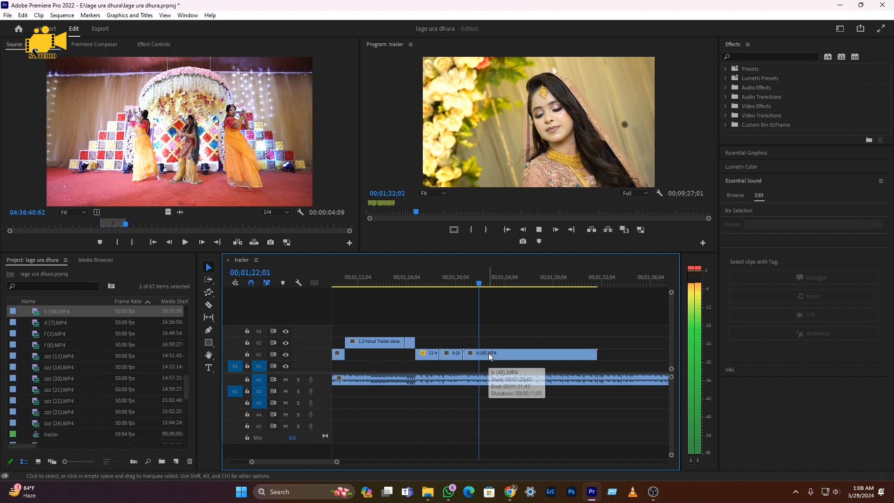
mouse_move(494, 285)
mouse_down()
mouse_move(543, 291)
mouse_move(506, 292)
mouse_up()
click(498, 355)
key(Delete)
click(457, 281)
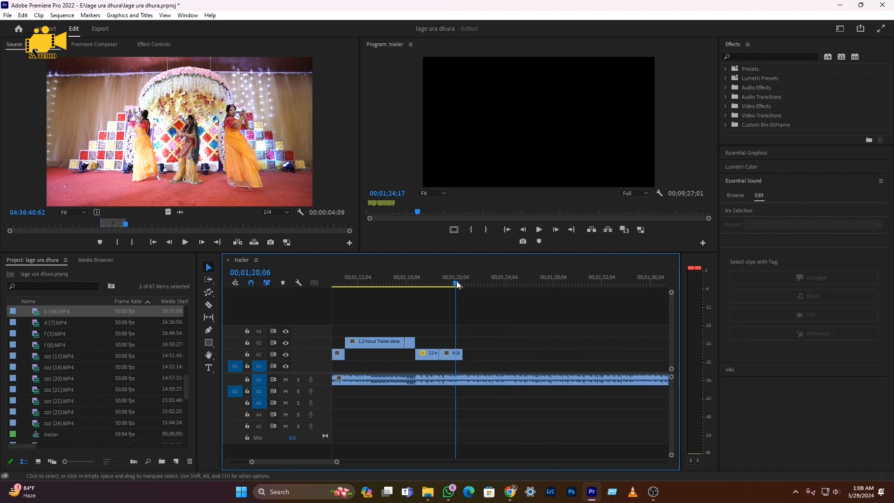
key(space)
key(space)
- Browse the event folders in File Explorer, including All Event on the Elements (I:) drive, for another holud video
click(427, 492)
key(BackSpace)
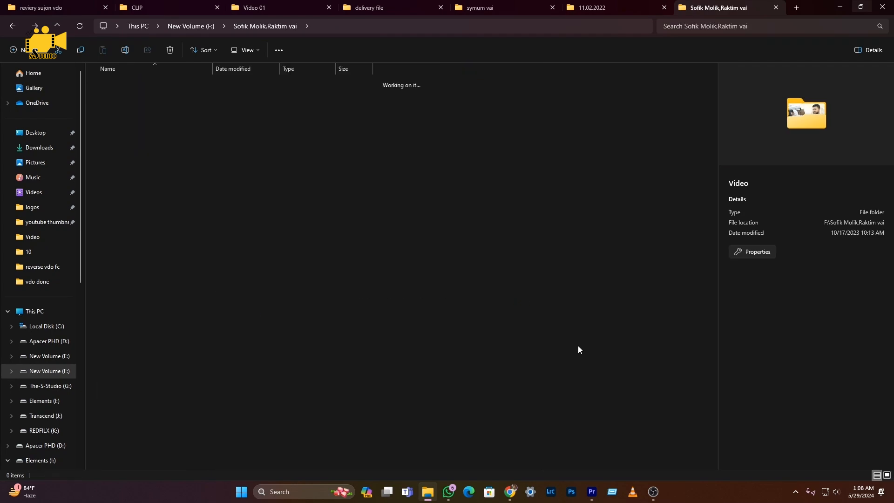
click(605, 7)
click(386, 8)
key(BackSpace)
key(BackSpace)
key(BackSpace)
key(BackSpace)
key(BackSpace)
key(BackSpace)
key(BackSpace)
key(BackSpace)
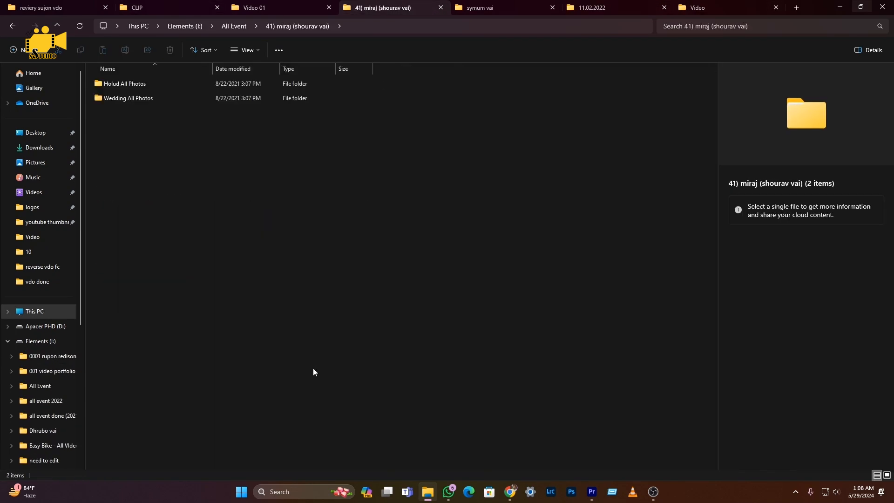
key(Right)
key(Left)
key(Return)
key(Down)
key(Down)
key(Down)
key(Down)
key(BackSpace)
- Add the Haldi Night video from the 13) Al wafi folder to V3 directly after the last V2 clip
key(Up)
key(Up)
key(Up)
key(Up)
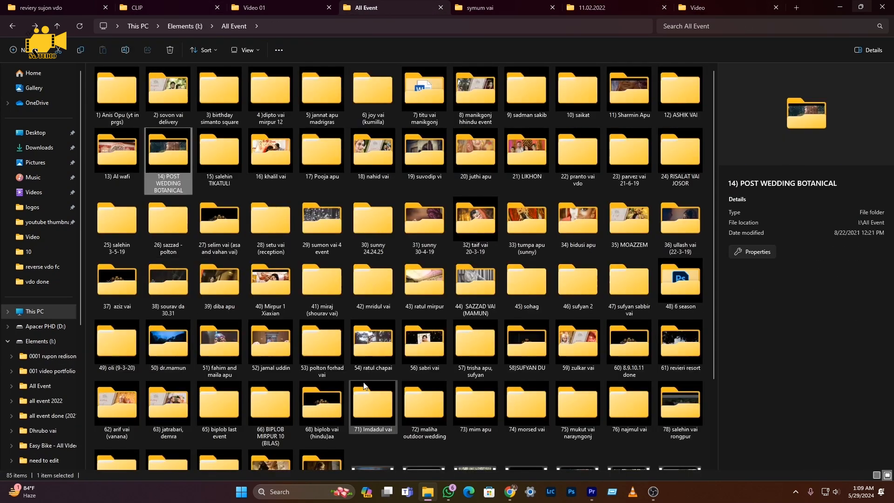
key(Left)
key(Return)
key(Right)
key(Right)
key(Left)
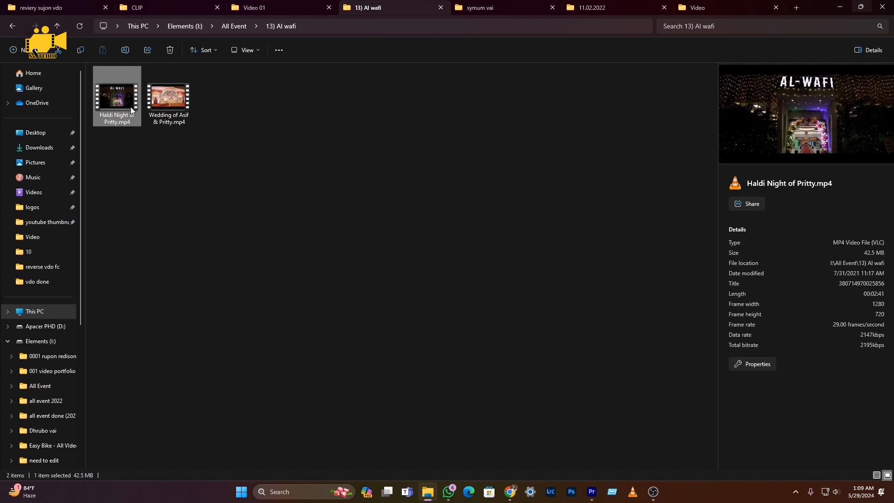
drag(130, 107, 480, 342)
drag(480, 342, 463, 344)
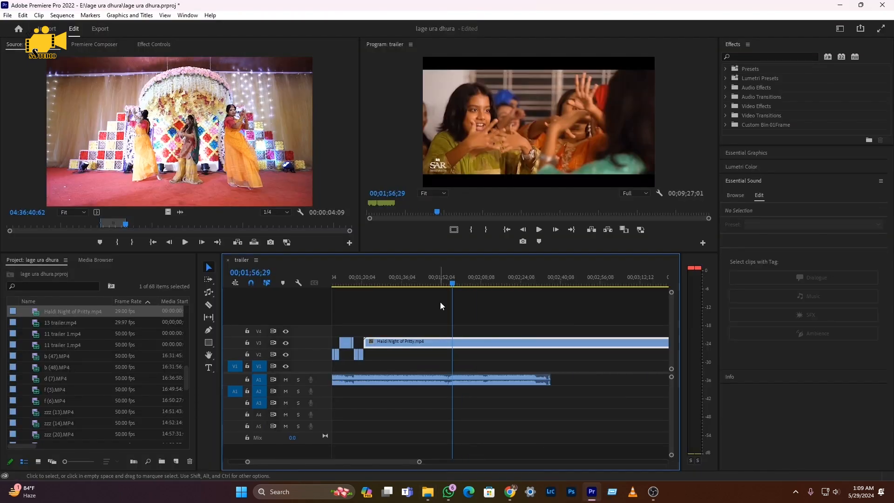
- Cut a short piece out of the Haldi Night clip on V3 and delete the opening section before it
drag(452, 283, 397, 287)
key(c)
click(465, 343)
key(v)
key(Delete)
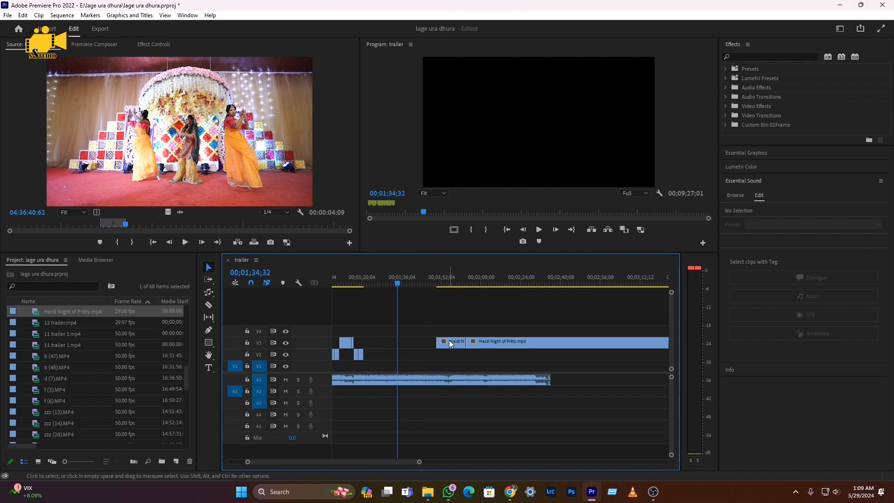
- Try the cut Haldi Night piece on V3 right after b (47), splitting it at 00;01;24;37 and setting the remainder aside on V2
drag(448, 341, 378, 345)
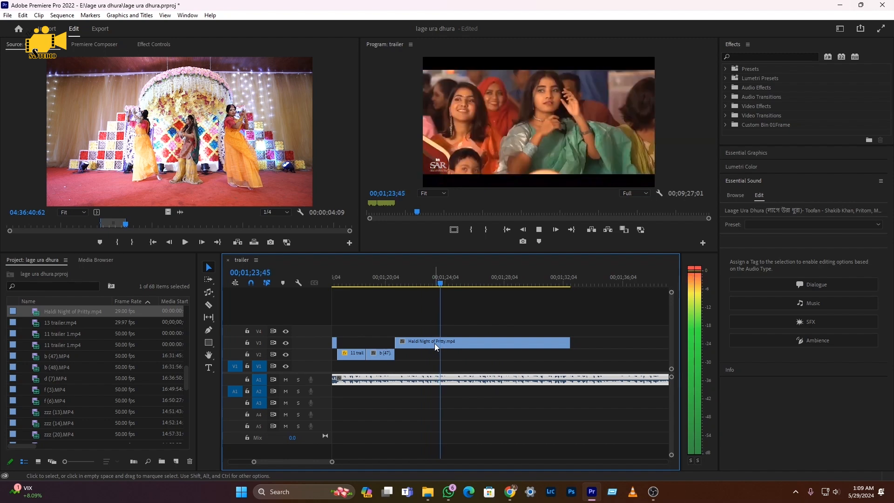
key(space)
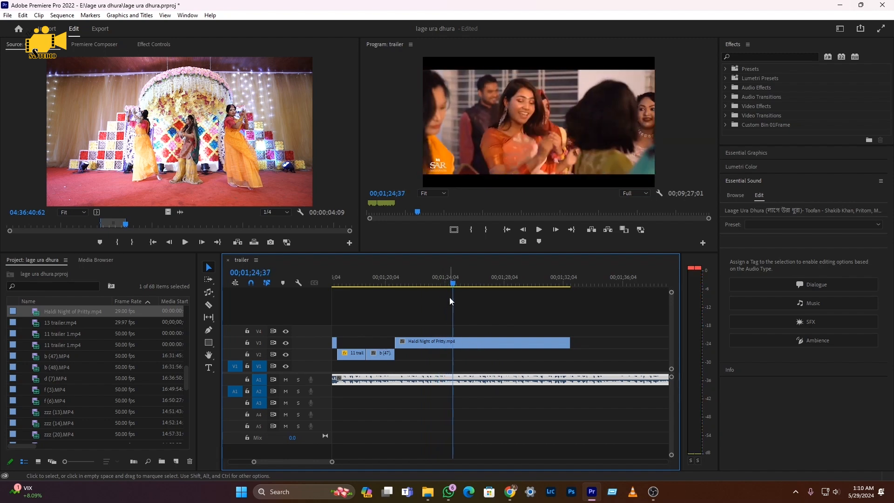
key(c)
click(457, 344)
key(v)
drag(479, 344, 564, 356)
click(401, 284)
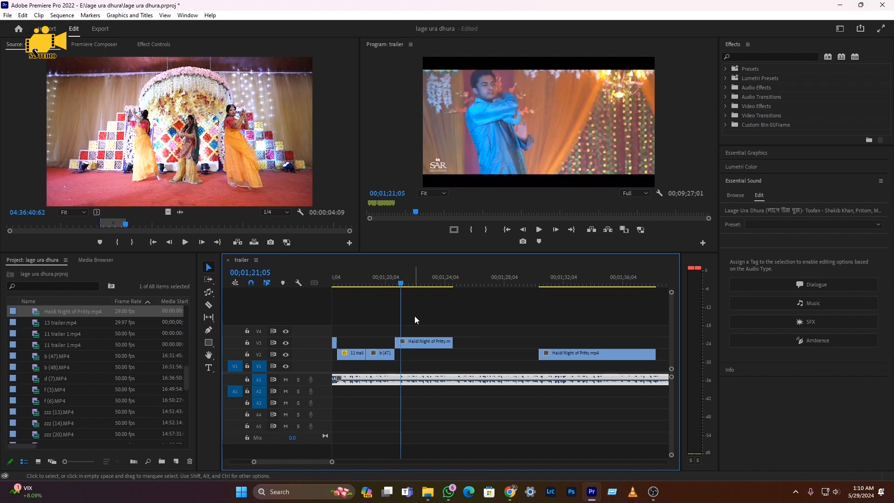
- Split the long Haldi Night clip on V3 at 00;03;01;37 and move its opening piece to V2 directly after the last clip
scroll(437, 372, down, 4)
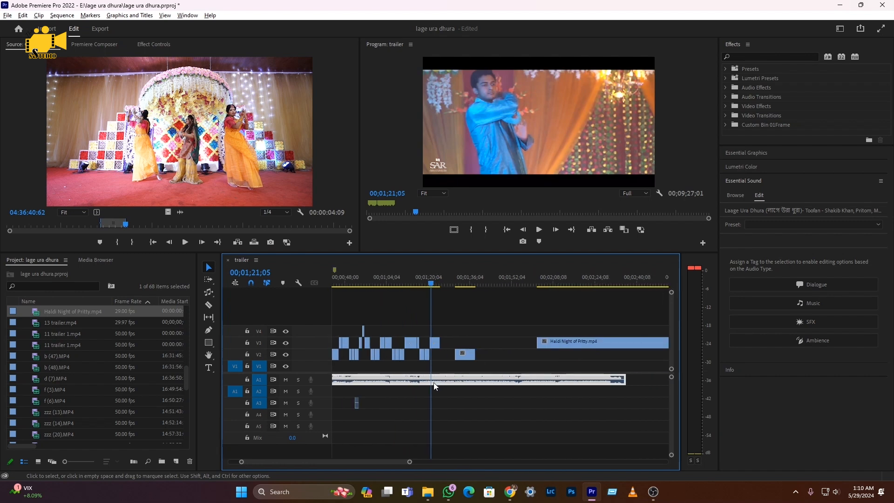
scroll(461, 344, left, 3)
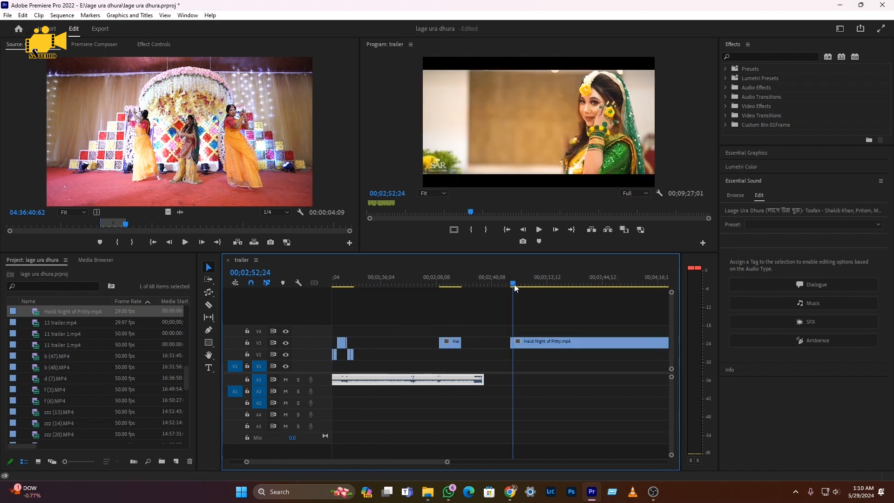
drag(514, 284, 531, 286)
key(c)
click(528, 344)
key(v)
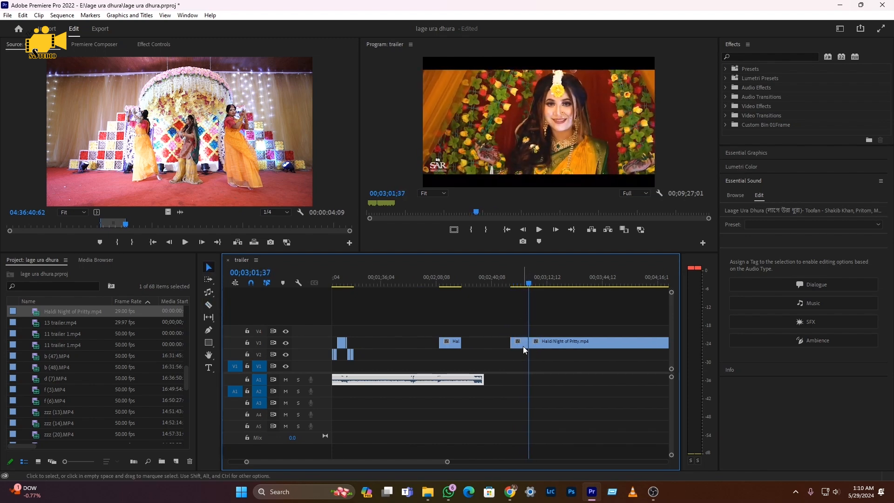
drag(524, 347, 373, 359)
click(356, 285)
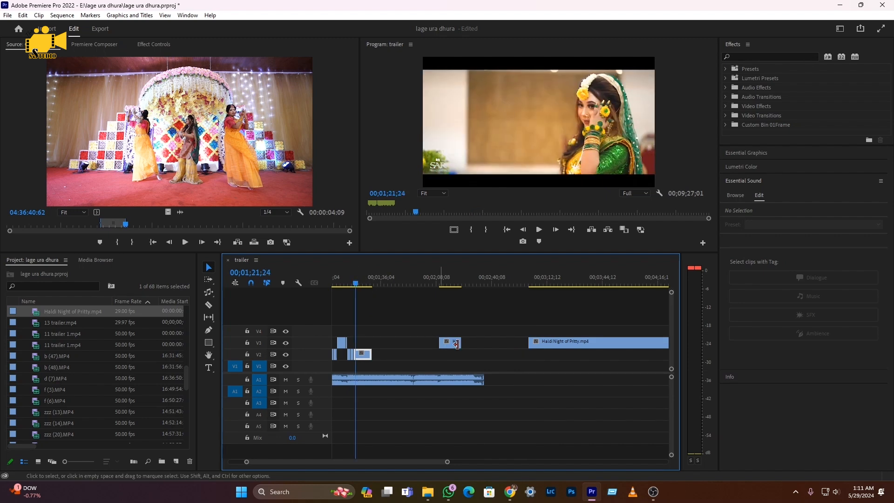
- Play the trailer from 00;01;17;06 and split the Haldi Night piece on V2 at 00;01;22;34
click(348, 283)
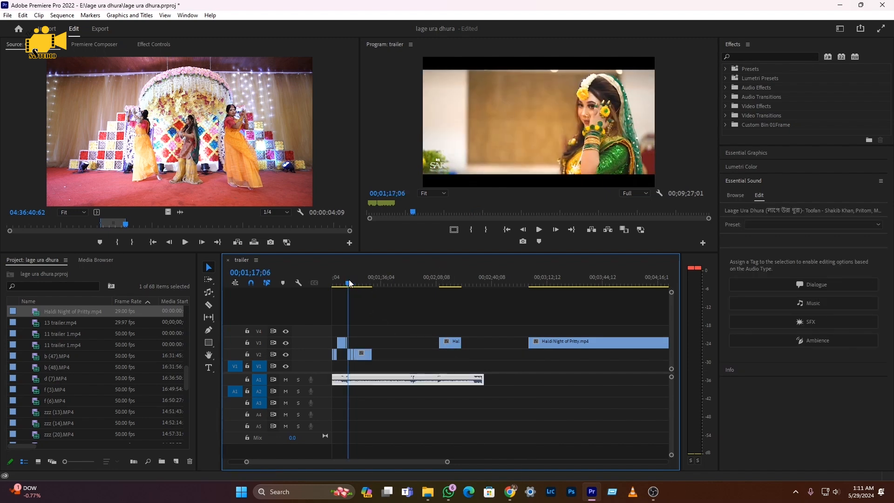
key(space)
scroll(359, 356, up, 2)
scroll(358, 355, up, 4)
scroll(555, 359, down, 3)
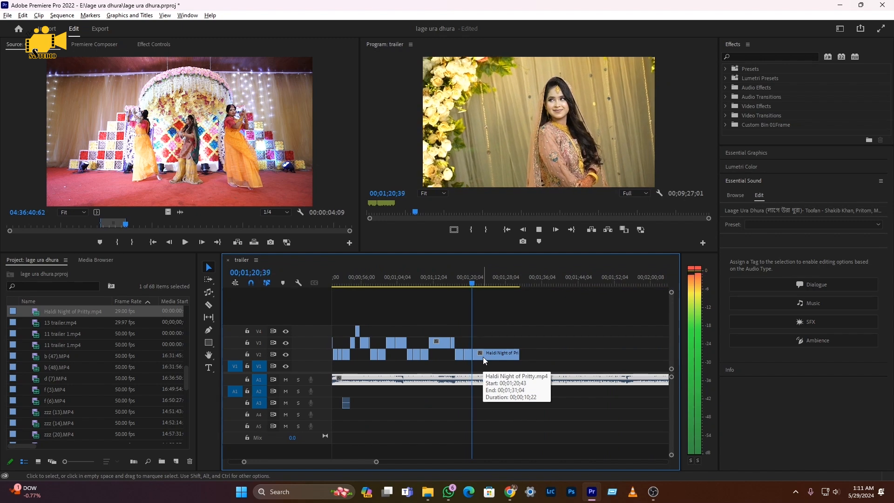
scroll(482, 357, up, 2)
key(space)
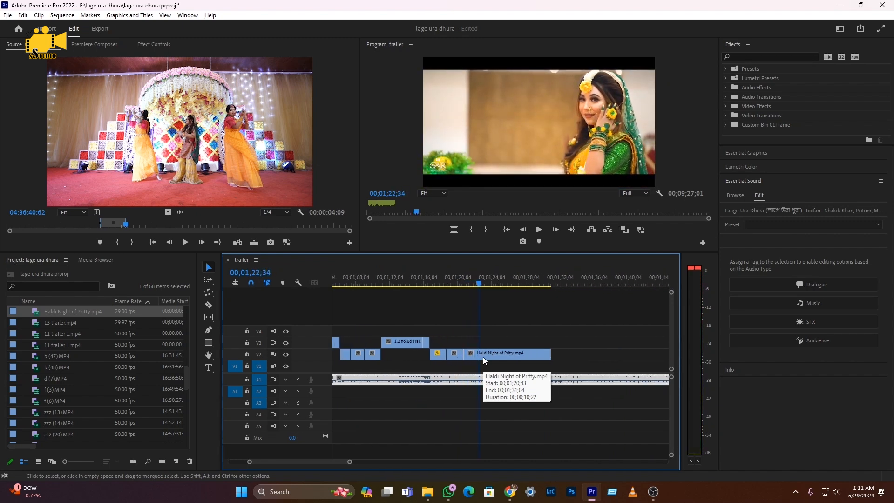
key(c)
click(482, 357)
- Remove the section up to 00;01;25;46 from the second Haldi Night piece on V2 and move the remainder against the previous cut
drag(480, 283, 506, 288)
key(v)
mouse_move(510, 352)
mouse_down()
mouse_move(491, 354)
mouse_move(517, 355)
mouse_move(496, 358)
mouse_up()
- Play across the new cut and extend the end of the last Haldi Night clip on V2 to about 00;01;44
click(479, 281)
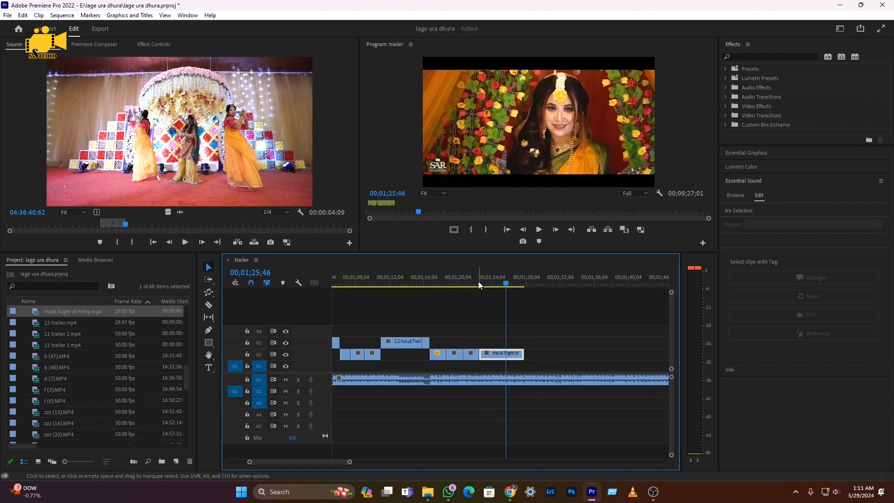
key(space)
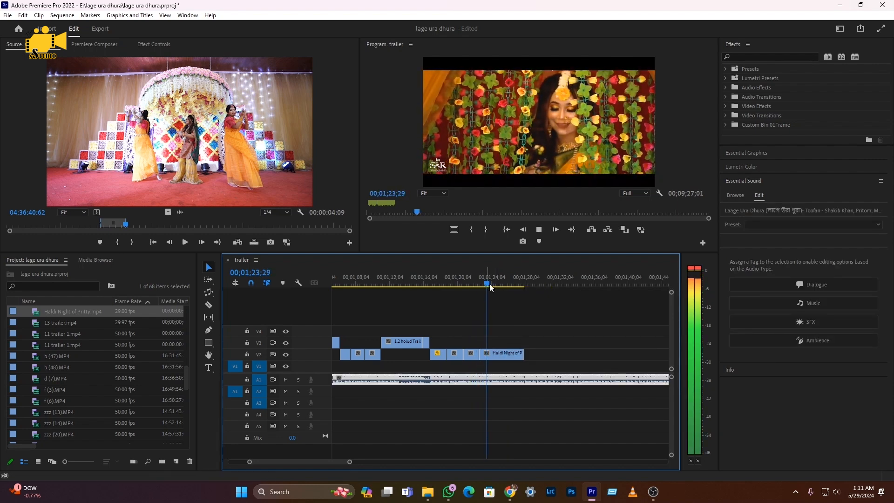
click(508, 281)
drag(526, 354, 662, 352)
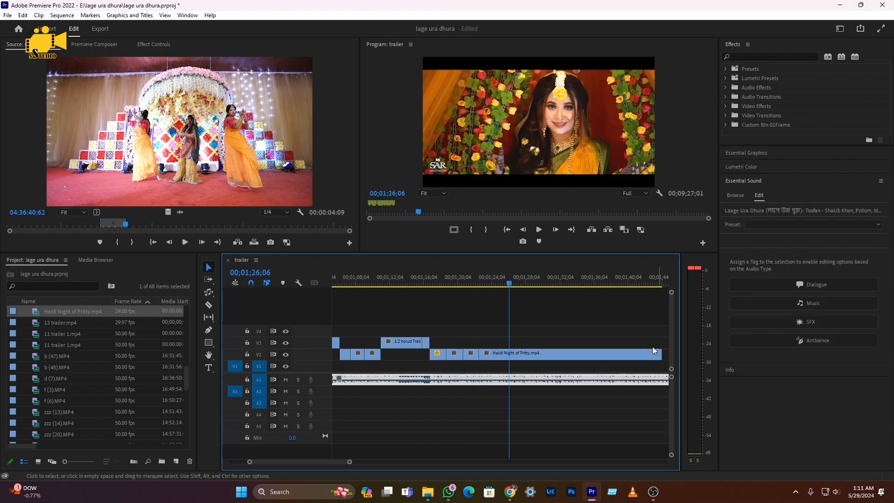
- Delete the part of the extended V2 clip before 00;01;38;22, close the gap and lengthen the remainder to 00;00;18;26
scroll(568, 361, down, 7)
click(519, 283)
drag(520, 287, 508, 285)
key(c)
click(510, 355)
key(v)
click(499, 353)
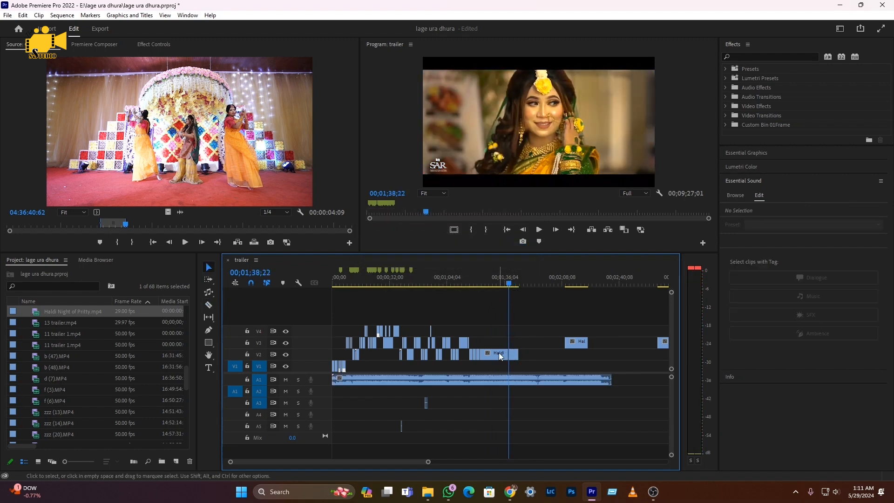
key(Delete)
drag(514, 355, 488, 356)
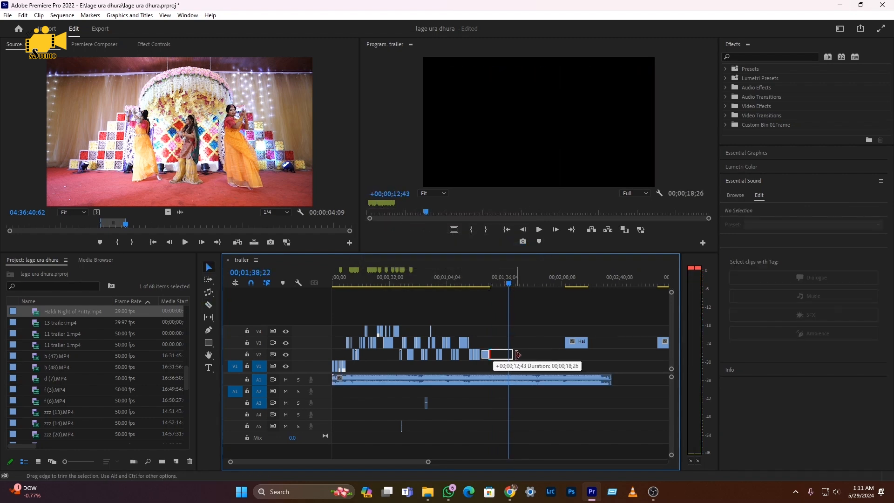
- Play the lengthened Haldi Night clip on V2 repeatedly against the song to find the next cut point
key(space)
click(479, 280)
scroll(492, 369, up, 3)
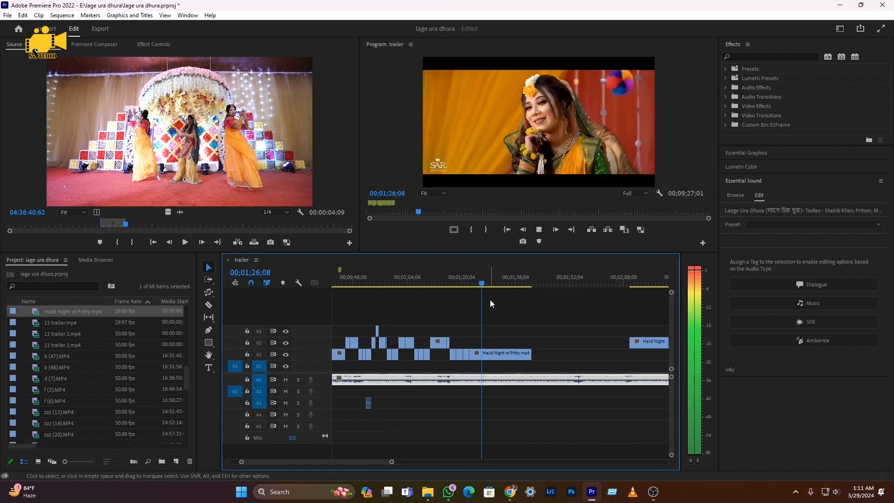
drag(479, 280, 470, 280)
key(space)
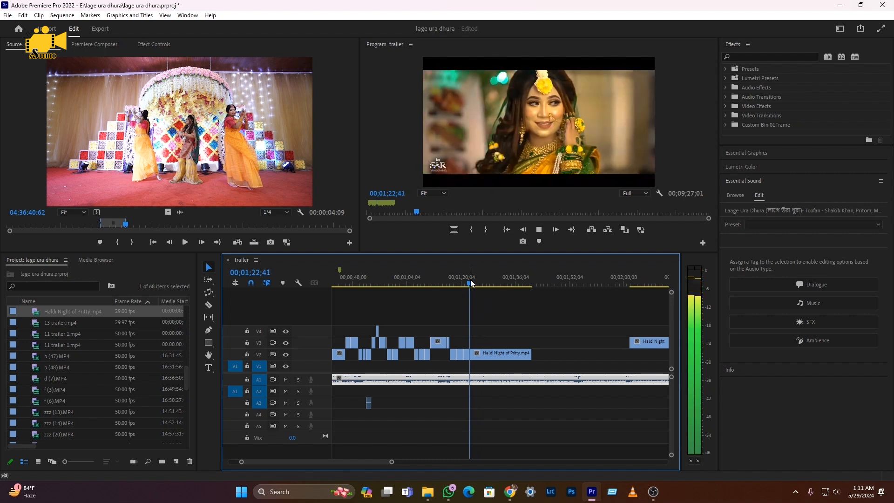
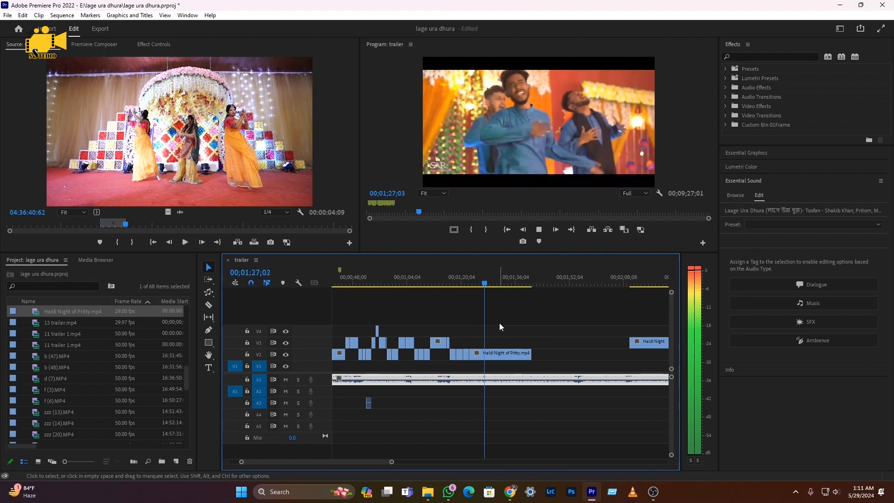
key(space)
click(481, 284)
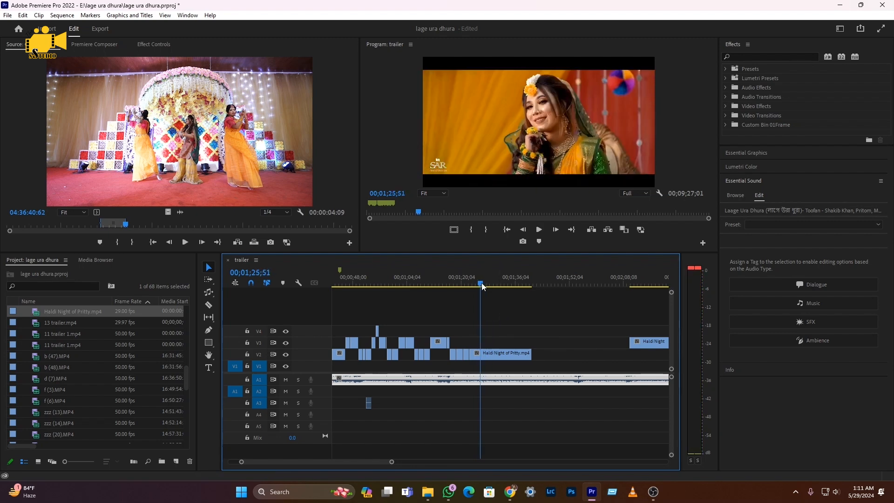
key(space)
key(Left)
key(Left)
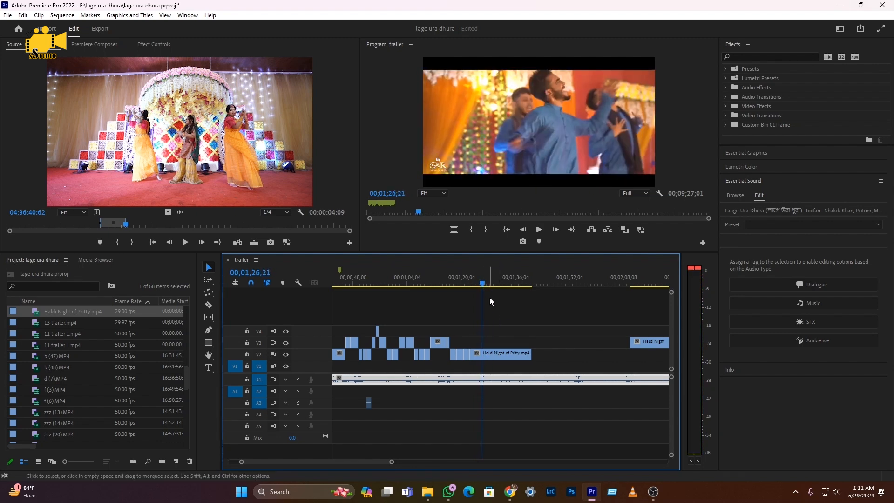
key(space)
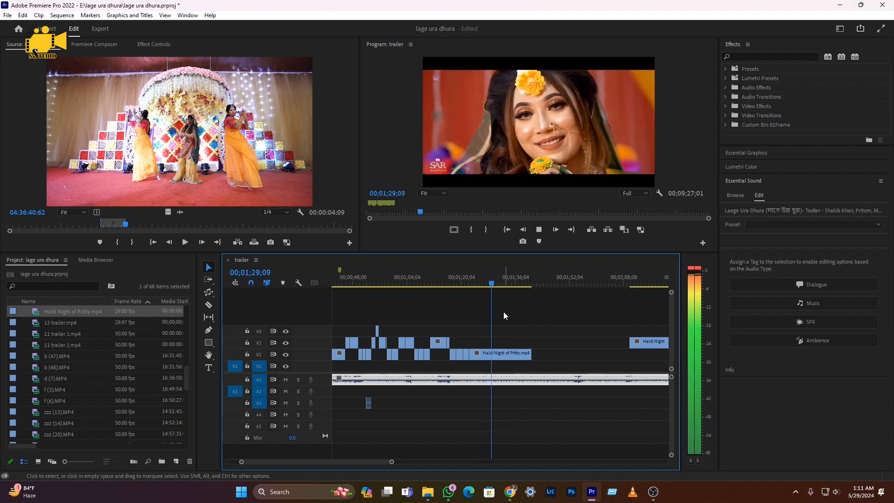
click(488, 283)
key(space)
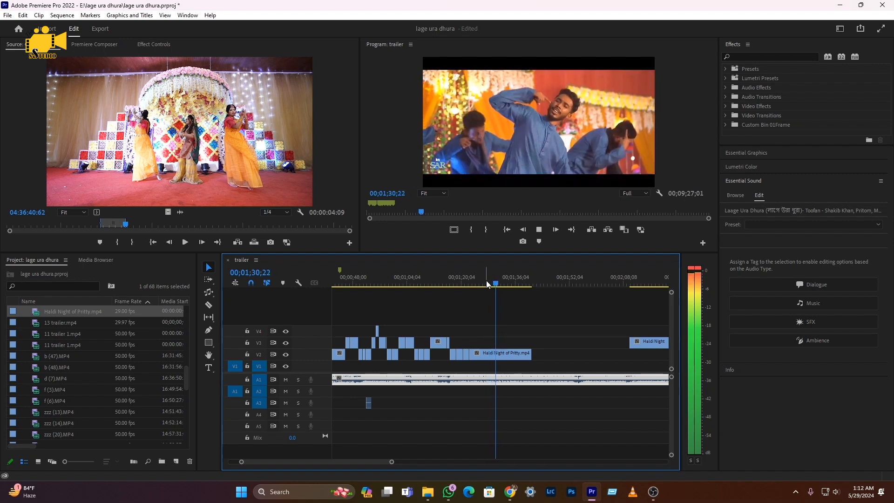
- Cut the section between 00;01;28;24 and 00;01;30;03 out of the Haldi Night clip on V2 and close the gap
drag(483, 282, 478, 282)
key(space)
scroll(471, 345, up, 3)
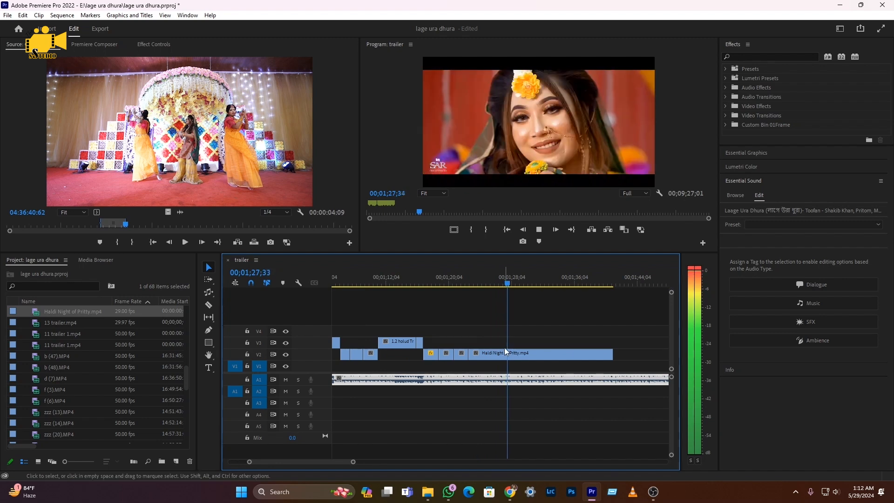
key(space)
key(c)
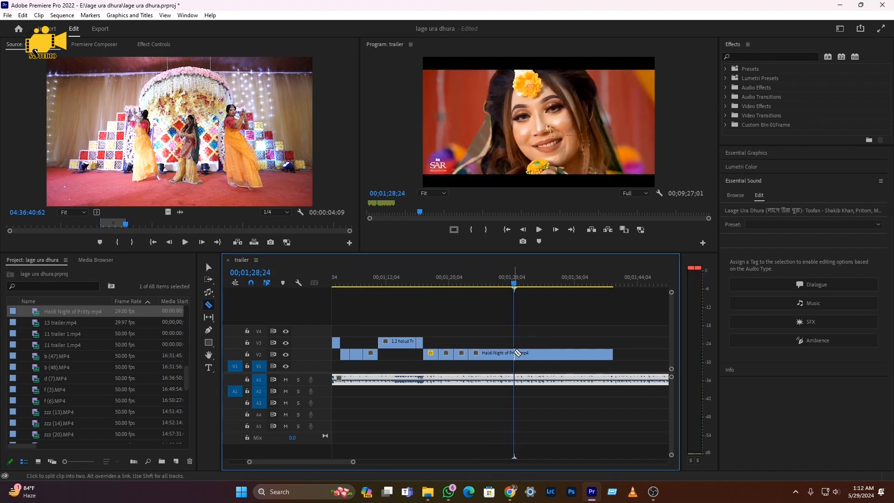
click(517, 352)
key(space)
key(space)
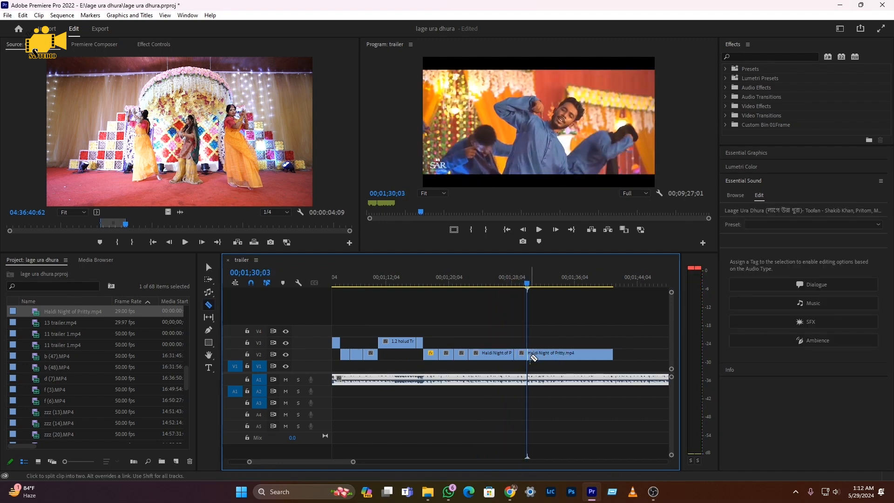
key(v)
drag(547, 357, 534, 359)
- Cut the section between 00;01;29;19 and 00;01;33;16 out of the Haldi Night clip on V2 and close the gap
click(507, 276)
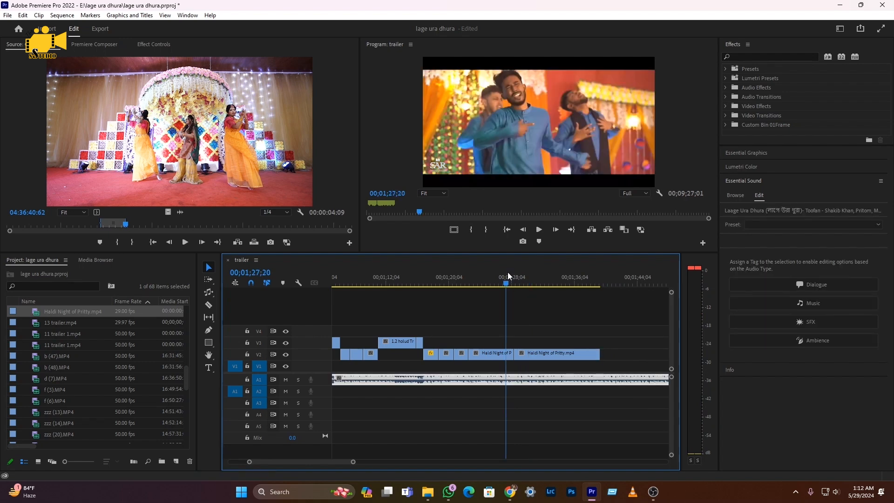
key(space)
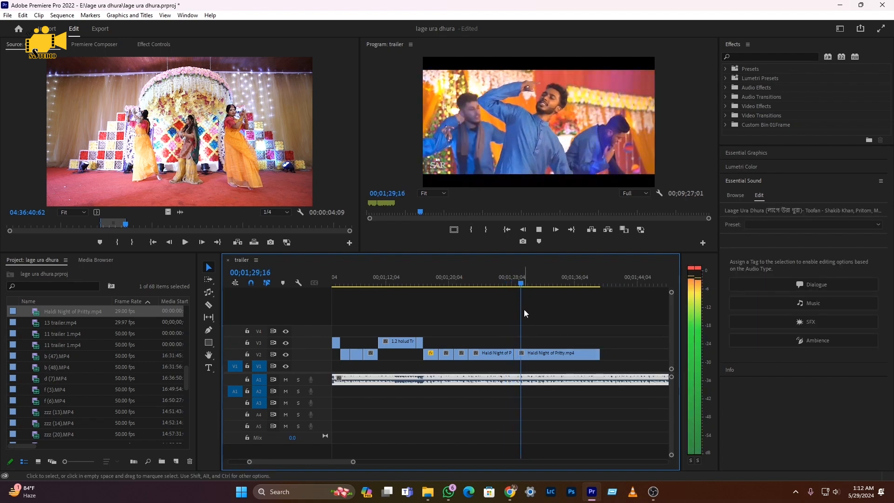
key(space)
key(c)
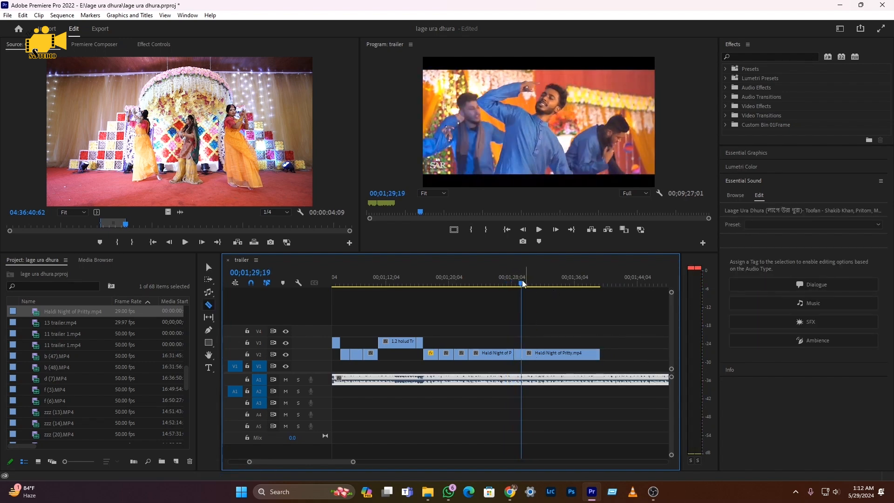
drag(522, 282, 554, 296)
click(552, 355)
key(v)
click(535, 357)
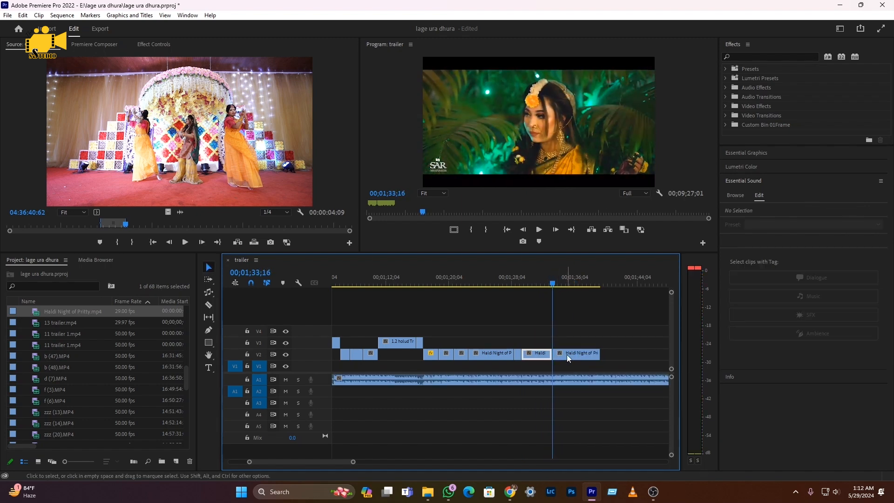
drag(567, 358, 537, 357)
- Split the last V2 clip at 00;01;31;09 and 00;01;33;09, delete the section between the cuts and close the gap
click(518, 281)
key(space)
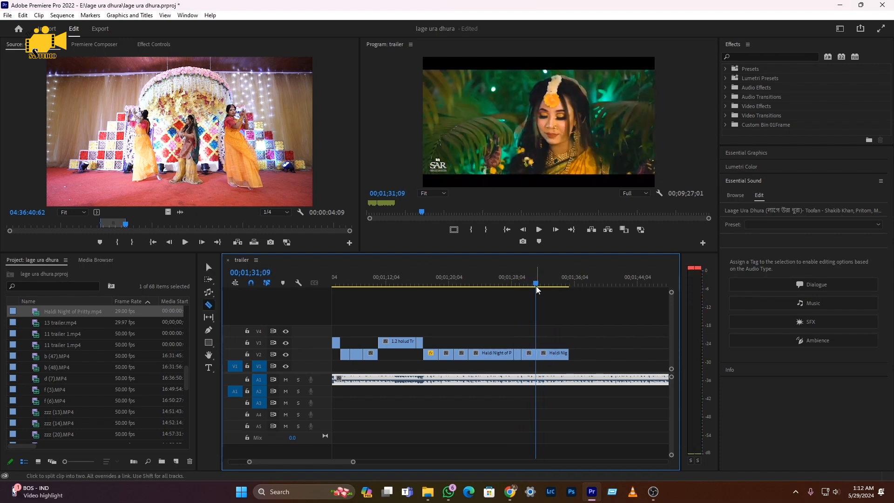
mouse_move(537, 285)
mouse_down()
mouse_move(568, 289)
mouse_move(552, 288)
mouse_up()
key(v)
click(544, 352)
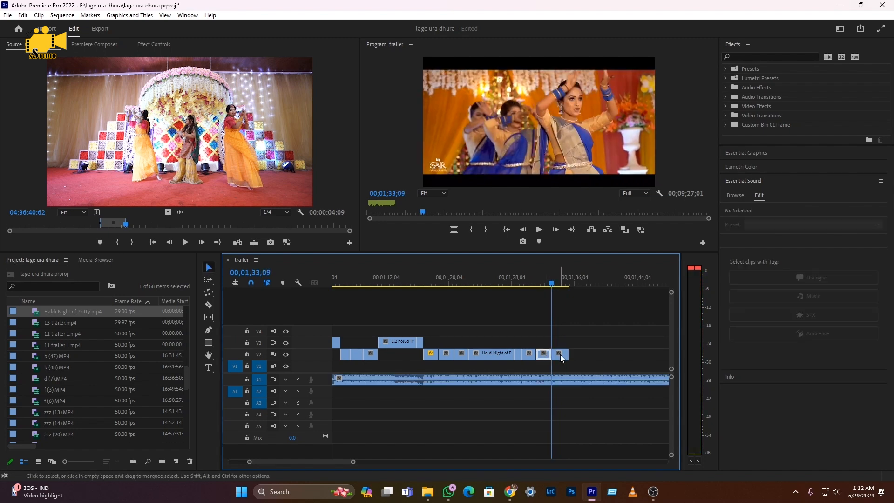
click(560, 354)
key(Delete)
- Review the closing V2 pieces and delete the last Haldi Night piece, which starts at 00;01;31;09
click(534, 289)
key(space)
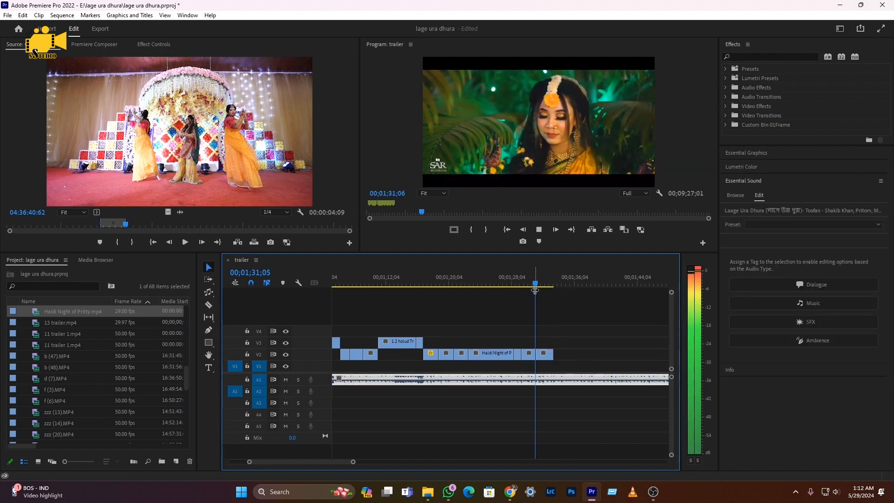
key(space)
click(545, 354)
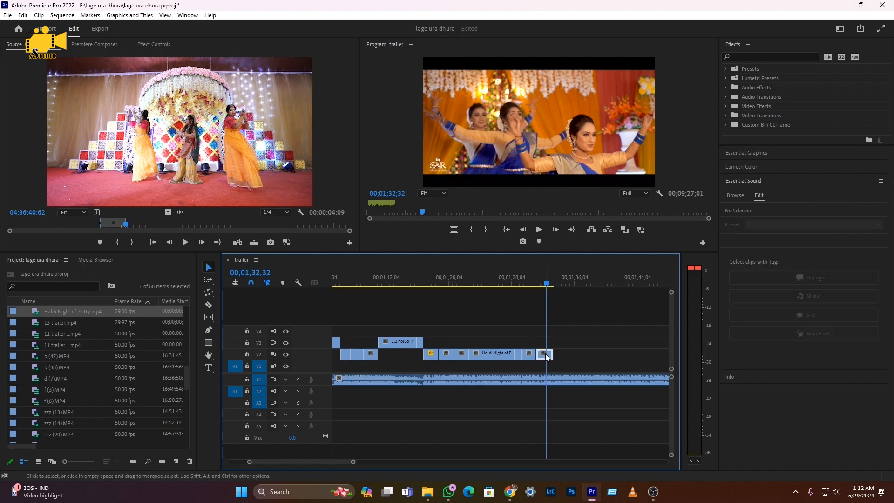
key(Delete)
click(514, 283)
key(space)
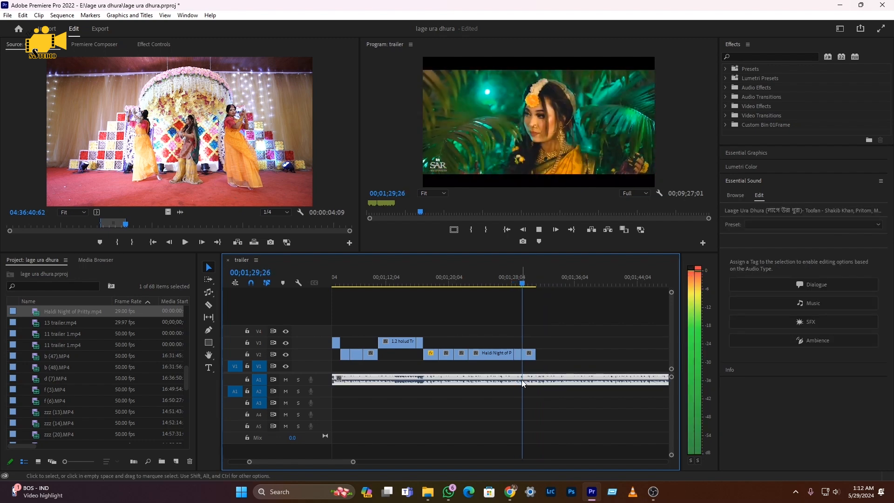
key(space)
drag(535, 353, 534, 353)
- Cut a short piece out of the long Haldi Night clip on V3 near 00;04;43;36 and move it down to V2
key(backslash)
drag(464, 283, 510, 284)
scroll(511, 286, up, 2)
key(c)
click(507, 342)
key(v)
drag(507, 345, 341, 360)
scroll(386, 360, up, 4)
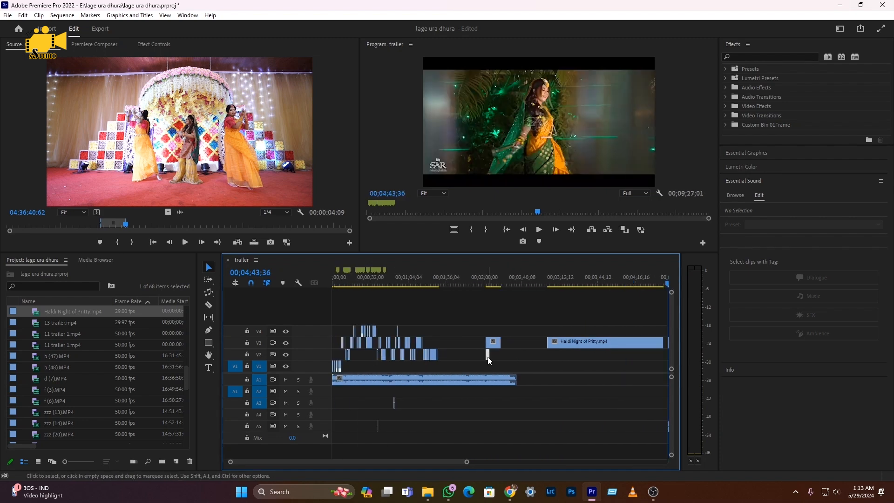
- Move the short Haldi Night piece to the end of the V2 clips and play the join from 00;01;27;36
drag(488, 360, 442, 358)
click(437, 283)
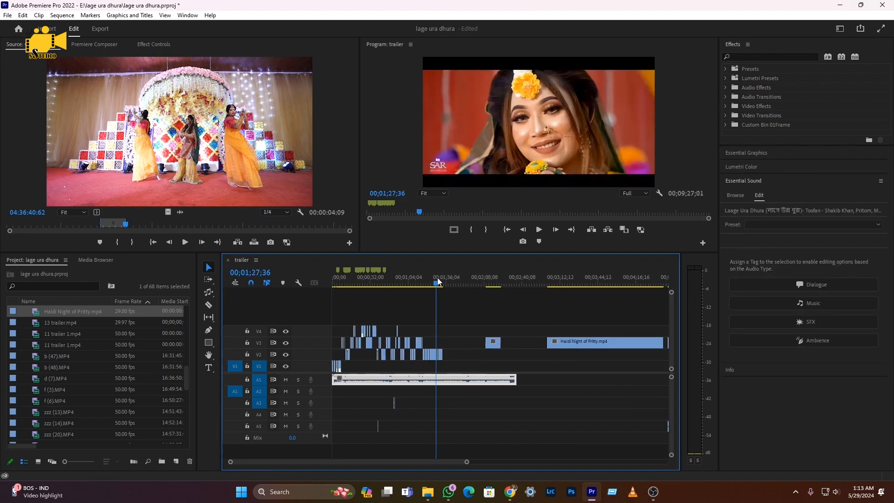
key(space)
scroll(449, 351, up, 3)
scroll(449, 353, up, 2)
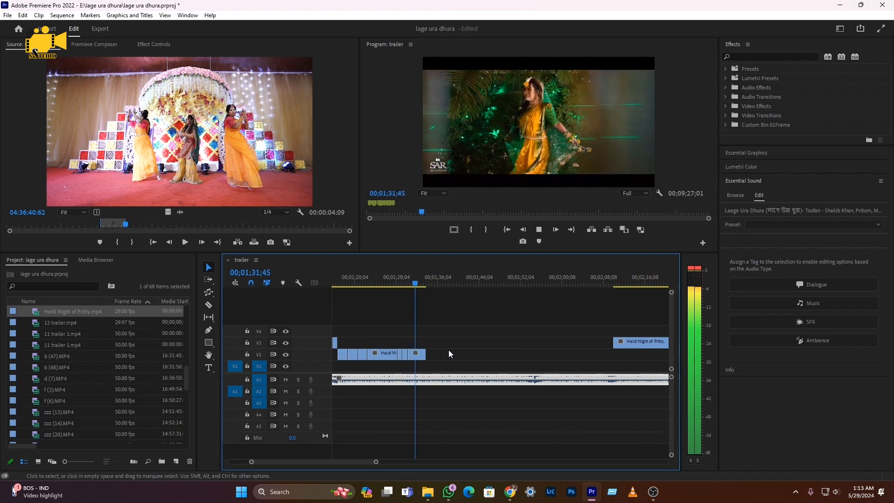
click(448, 350)
scroll(451, 355, up, 2)
scroll(449, 361, down, 5)
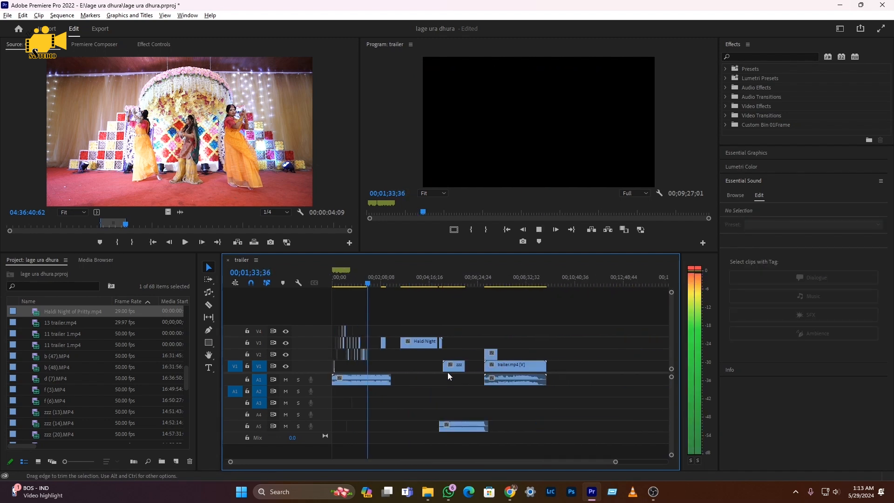
- Split the trailer.mp4 clip on V1 at 00;08;35;03
click(490, 282)
drag(490, 283, 529, 294)
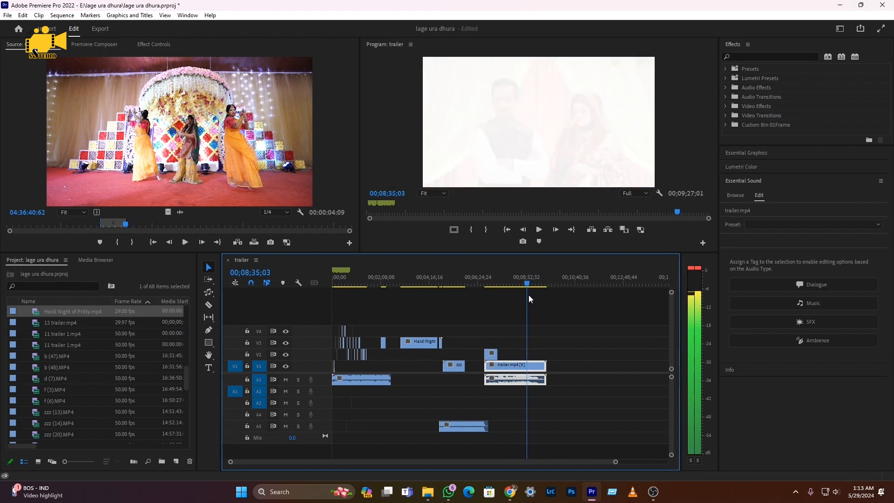
key(c)
click(529, 386)
key(v)
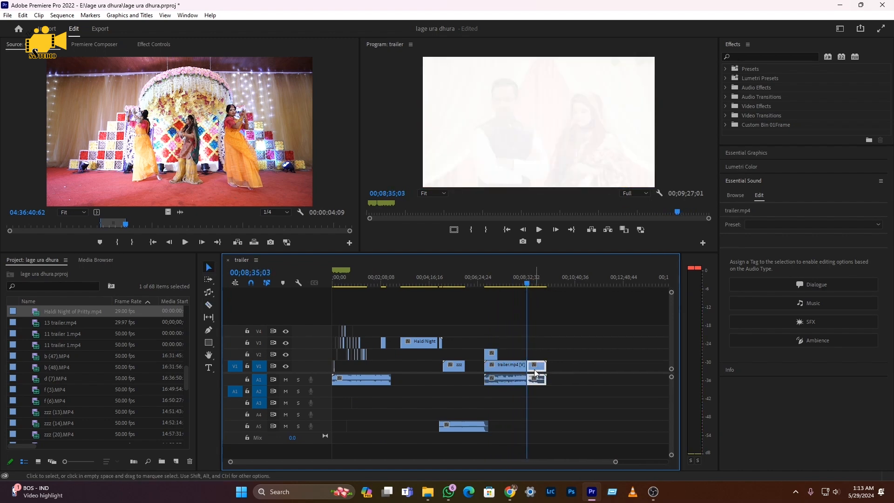
- Move the trailer.mp4 piece after the split below the long V3 clip, unlink it and delete its audio
drag(537, 367, 411, 371)
right_click(411, 371)
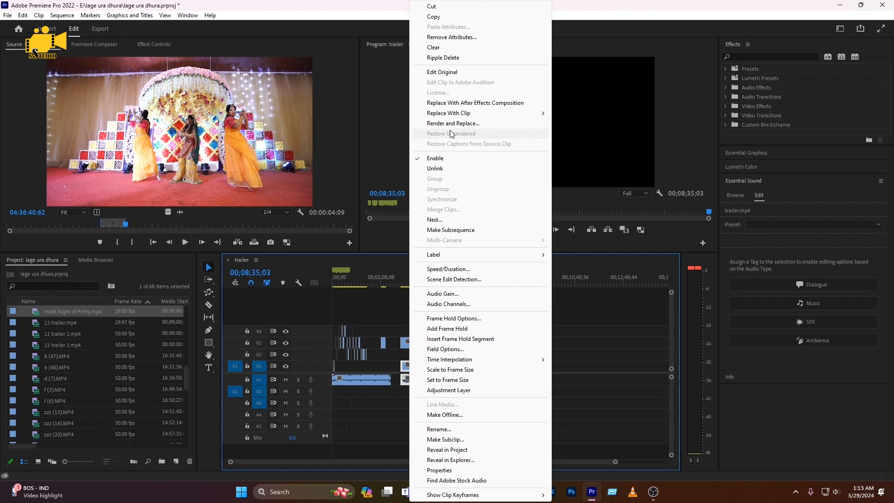
click(444, 171)
click(420, 356)
click(409, 379)
key(Delete)
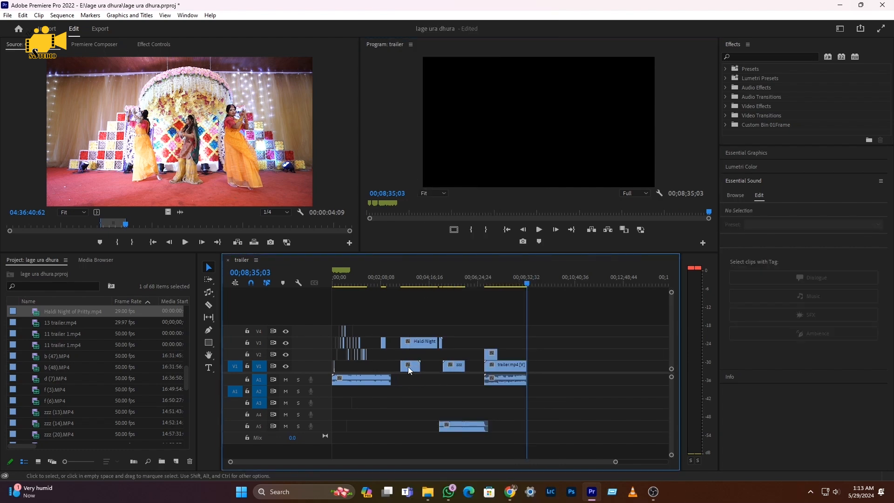
- Place the silent trailer.mp4 piece on V1 directly after the last V2 clip and play it
drag(408, 367, 375, 367)
scroll(366, 368, up, 5)
click(372, 379)
click(377, 281)
scroll(381, 353, up, 3)
key(space)
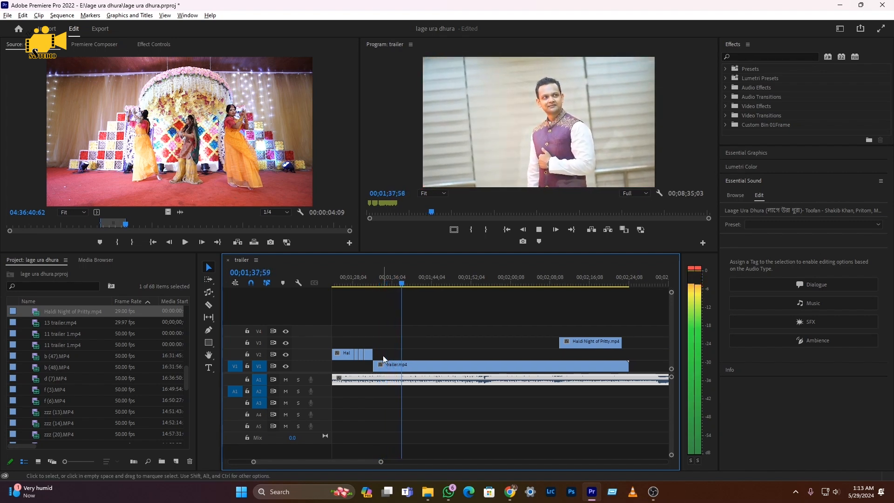
- Split trailer.mp4 on V1 at 00;01;34;06 and 00;01;35;26, delete the section between the cuts and close the gap
scroll(383, 356, up, 3)
click(361, 281)
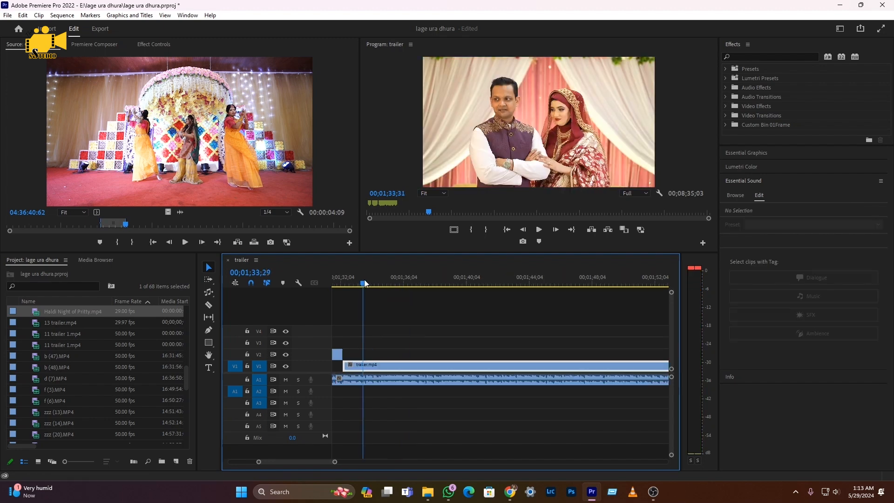
key(space)
key(c)
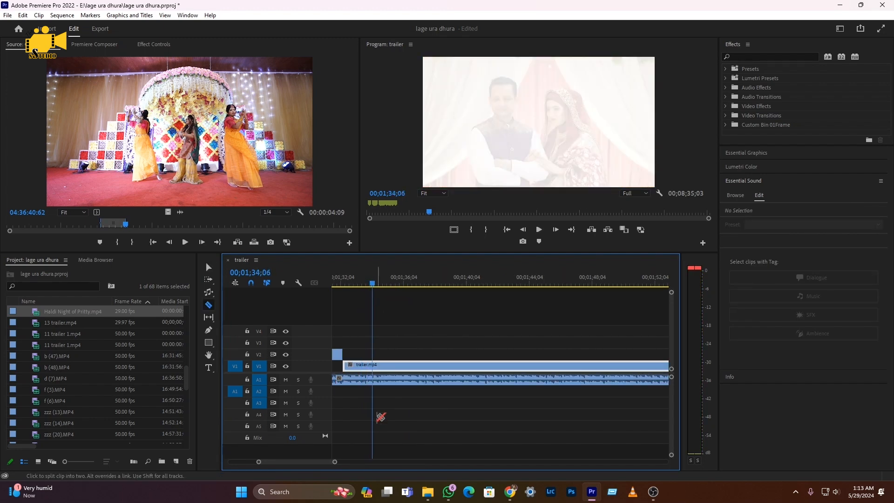
click(375, 366)
mouse_move(378, 281)
mouse_down()
mouse_move(416, 286)
mouse_move(391, 289)
mouse_up()
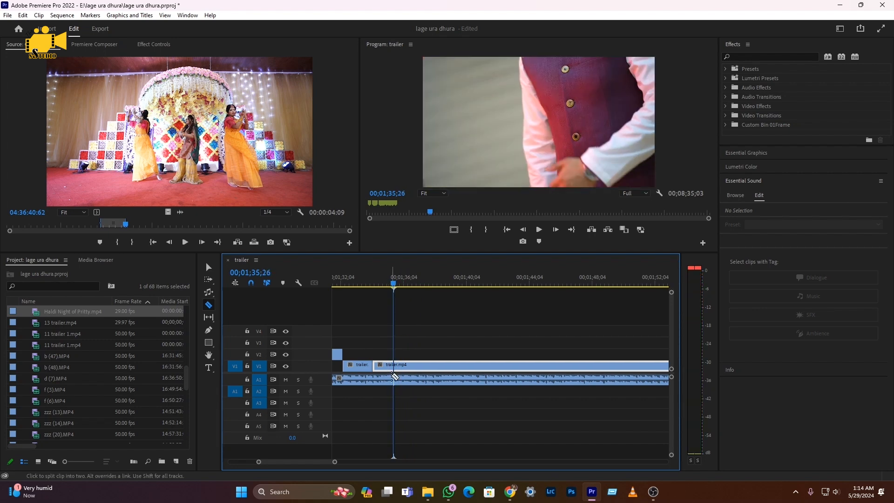
click(394, 367)
key(v)
drag(417, 368, 396, 368)
click(368, 285)
key(space)
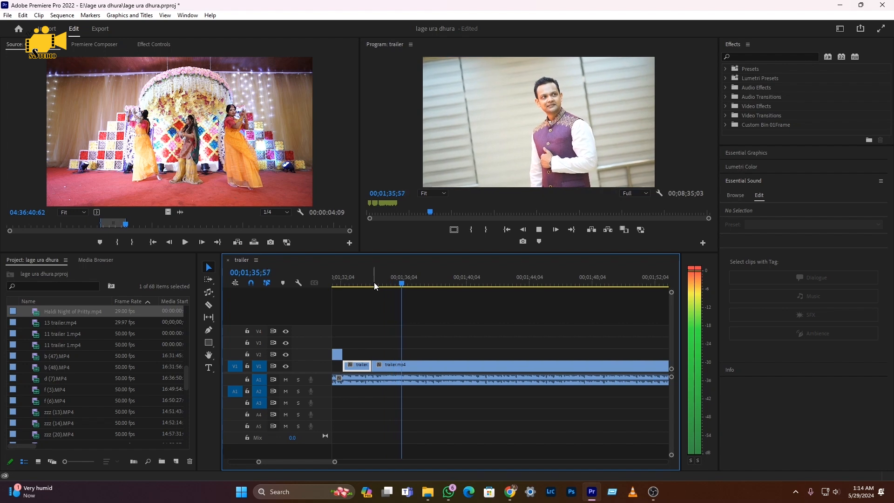
- Split trailer.mp4 on V1 near 00;01;36, move its first short piece up to V2 and play the join
key(space)
key(c)
click(405, 368)
key(v)
key(space)
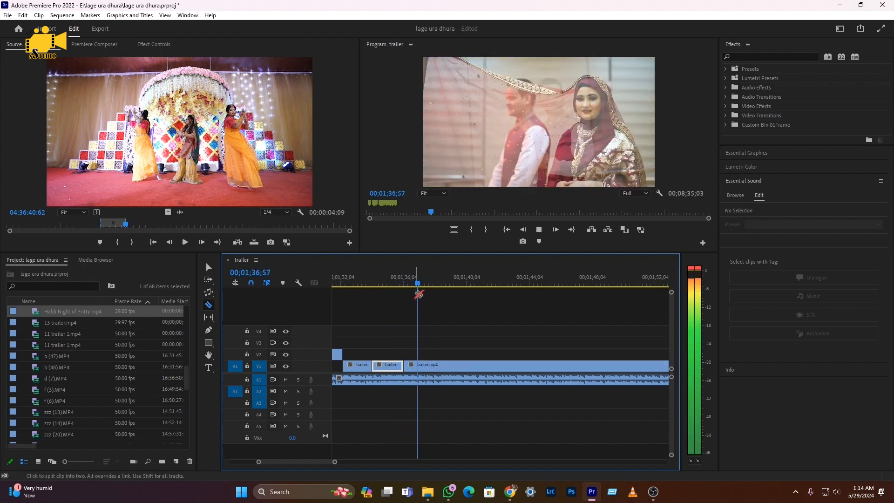
key(space)
scroll(437, 381, up, 5)
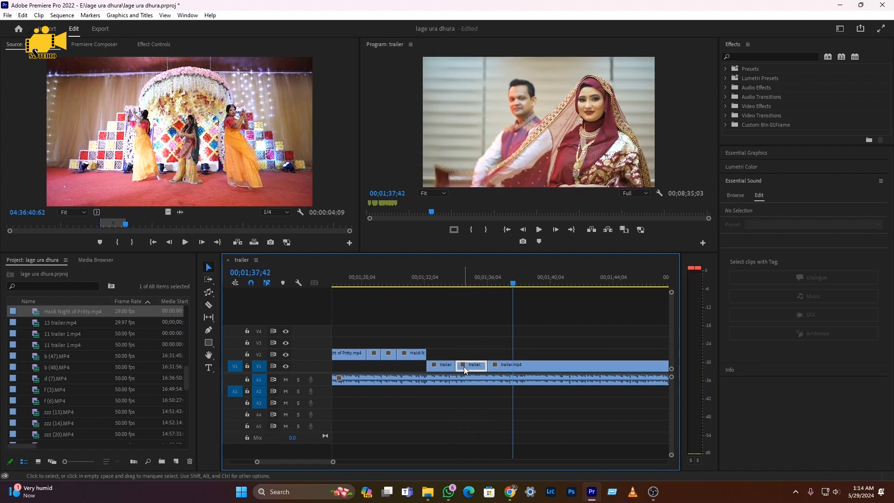
mouse_move(464, 367)
mouse_down()
mouse_move(444, 356)
mouse_move(450, 366)
mouse_move(438, 371)
mouse_move(469, 370)
mouse_up()
click(425, 281)
key(space)
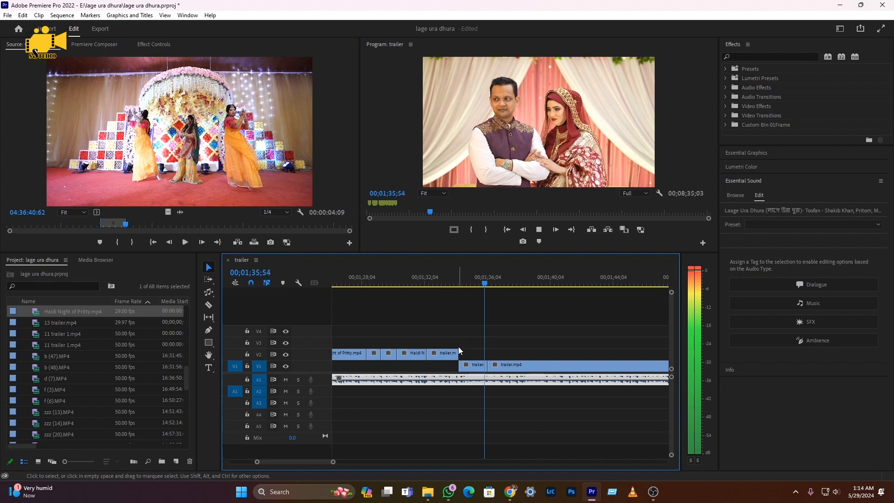
- Split the long trailer.mp4 clip on V1 at 00;01;37;13 and ripple-delete the section before the cut
scroll(444, 374, down, 2)
scroll(441, 375, down, 2)
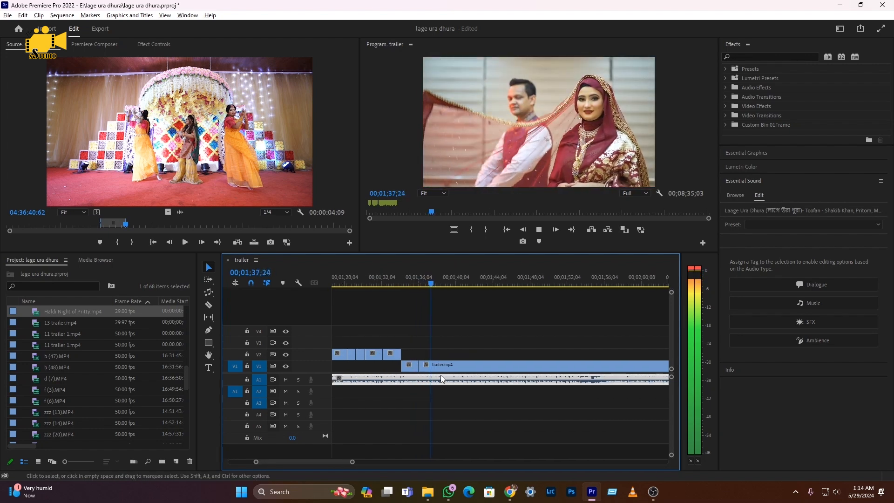
click(433, 280)
drag(433, 277, 430, 279)
key(c)
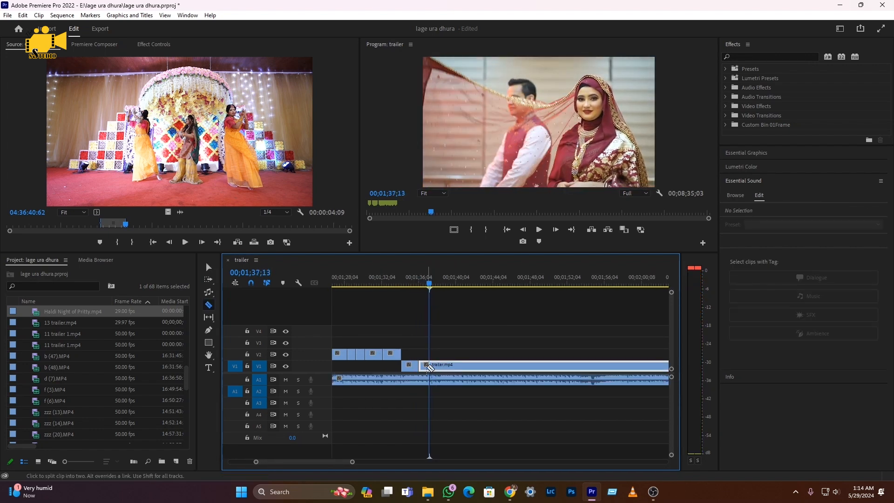
click(429, 366)
key(v)
key(shift+Delete)
click(418, 280)
key(space)
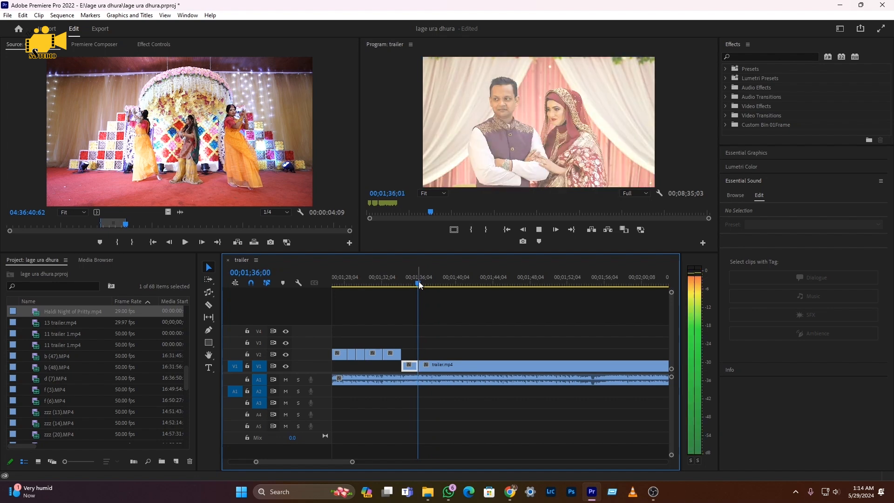
key(space)
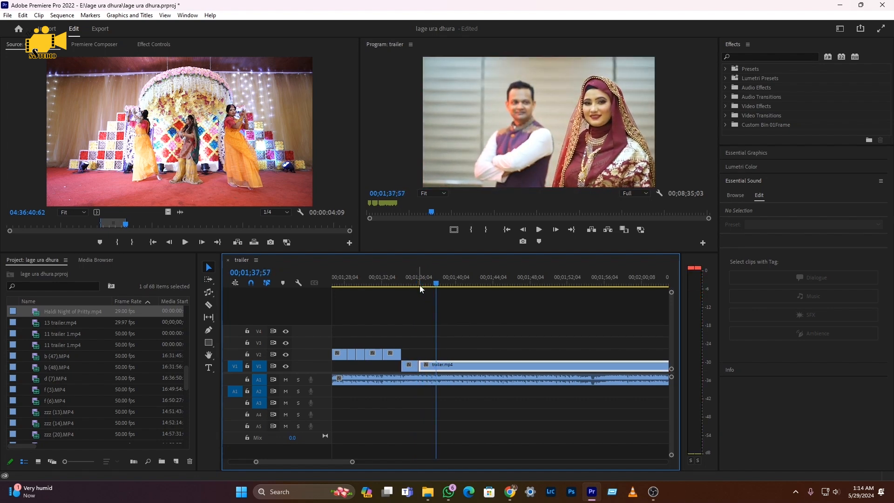
- Split trailer.mp4 at 00;01;37;57 and about ten seconds further on, delete the section between the cuts and close the gap
key(c)
click(436, 366)
drag(438, 280, 520, 298)
click(519, 368)
key(v)
drag(527, 369, 446, 364)
click(431, 283)
key(space)
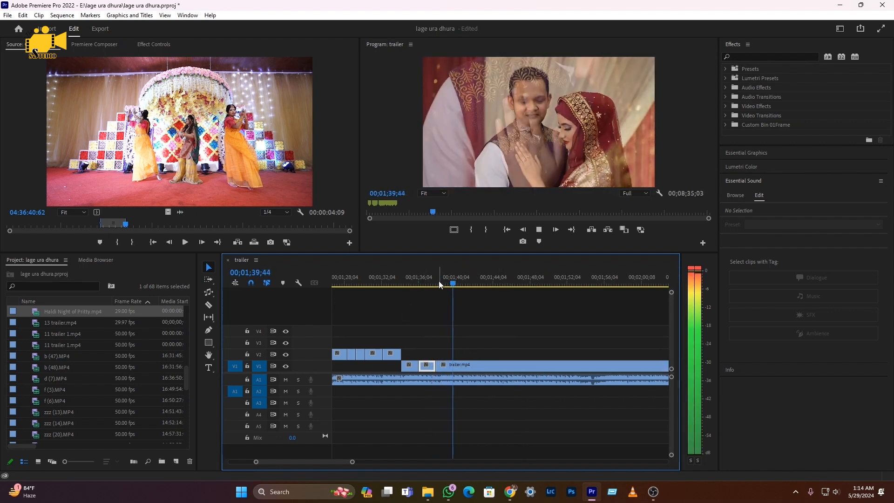
- Cut a short section out of trailer.mp4 on V1 just after 00;01;39, close the gap and play the join
key(space)
key(c)
click(446, 368)
mouse_move(446, 284)
mouse_down()
mouse_move(479, 284)
mouse_move(461, 288)
mouse_up()
click(461, 366)
key(v)
drag(487, 370, 469, 372)
click(440, 282)
key(space)
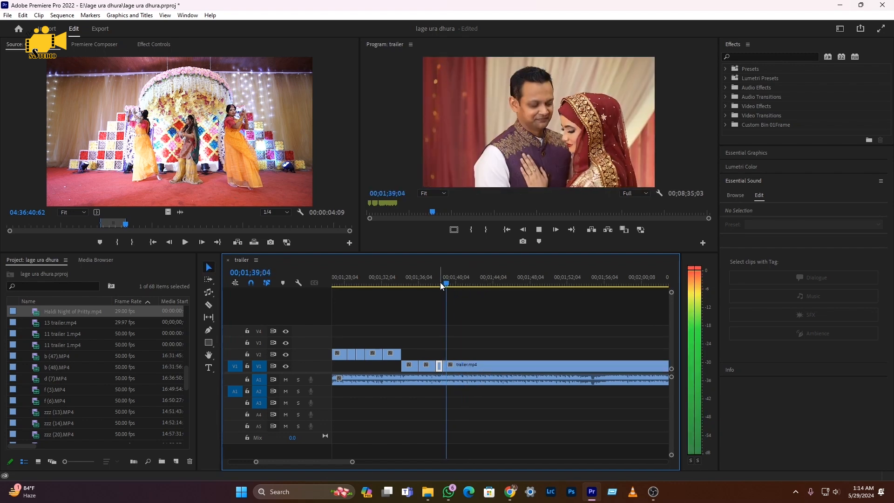
- Split trailer.mp4 on V1 at 00;01;39;54 and play the remaining clip through
key(space)
key(c)
click(455, 367)
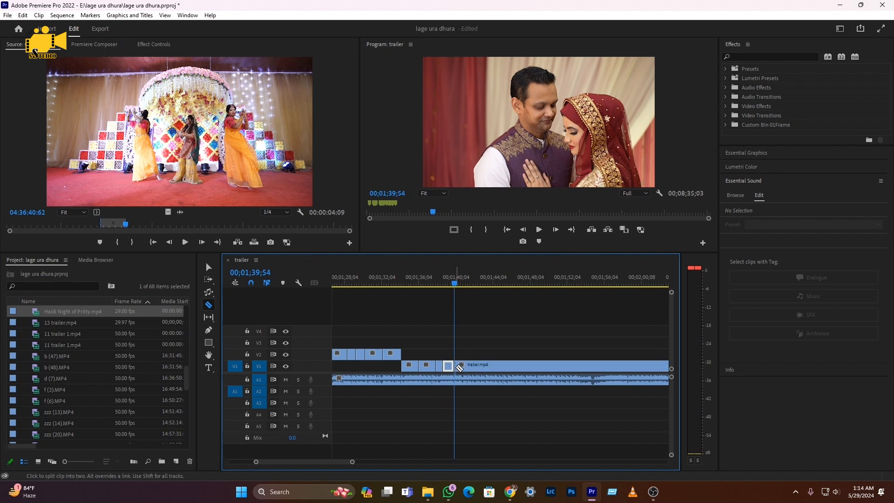
key(v)
key(space)
key(minus)
key(minus)
key(minus)
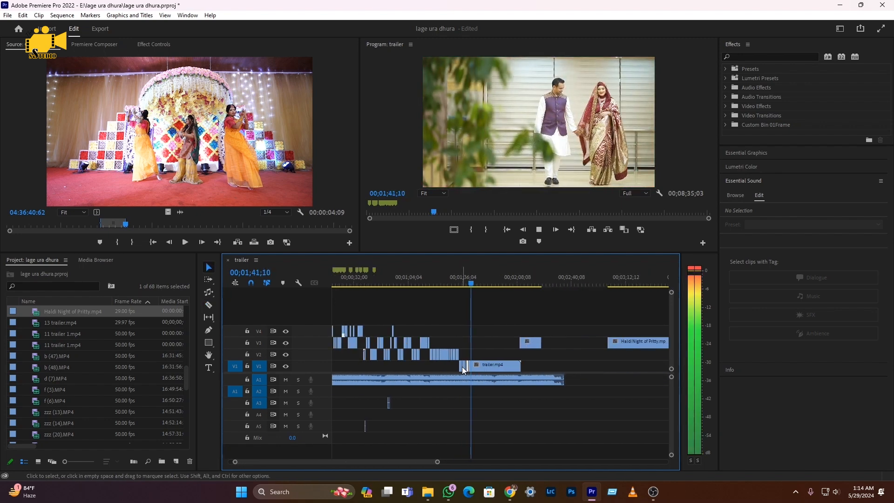
key(equal)
key(equal)
key(equal)
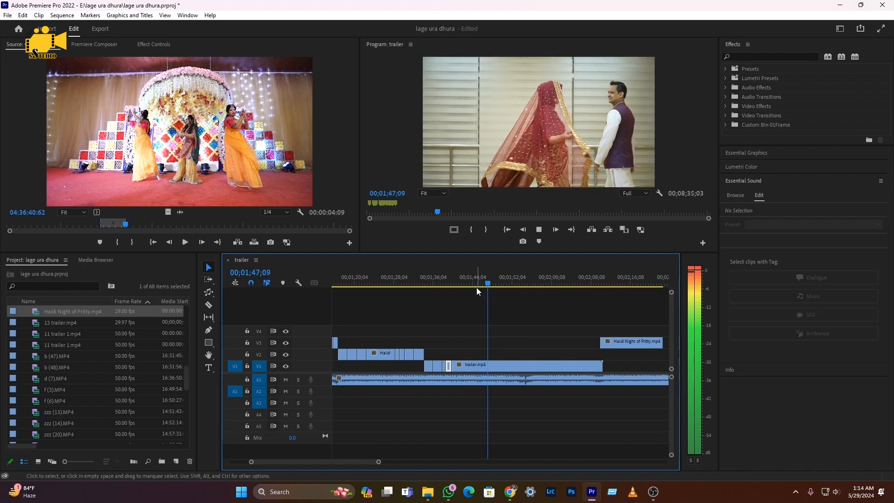
- Split trailer.mp4 on V1 at 00;01;45;53 and move the remainder up to V2 above the preceding piece
drag(488, 282, 479, 286)
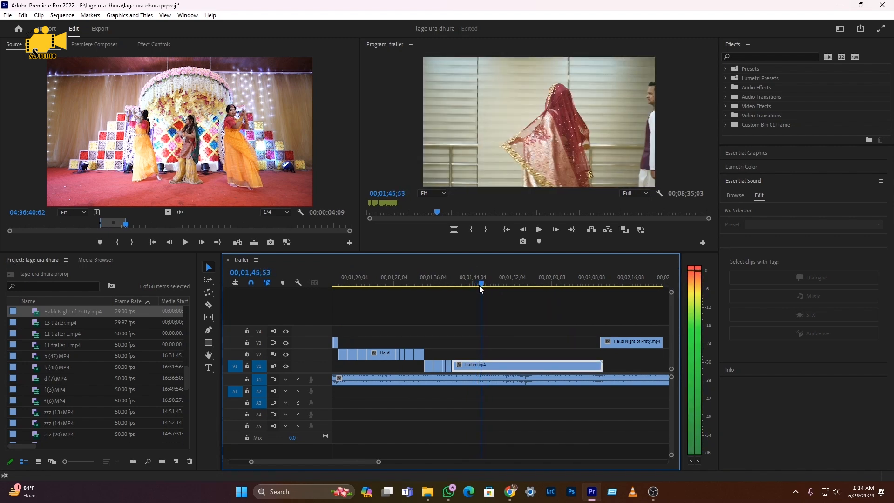
key(c)
click(483, 366)
key(v)
drag(494, 367, 465, 356)
click(450, 282)
key(space)
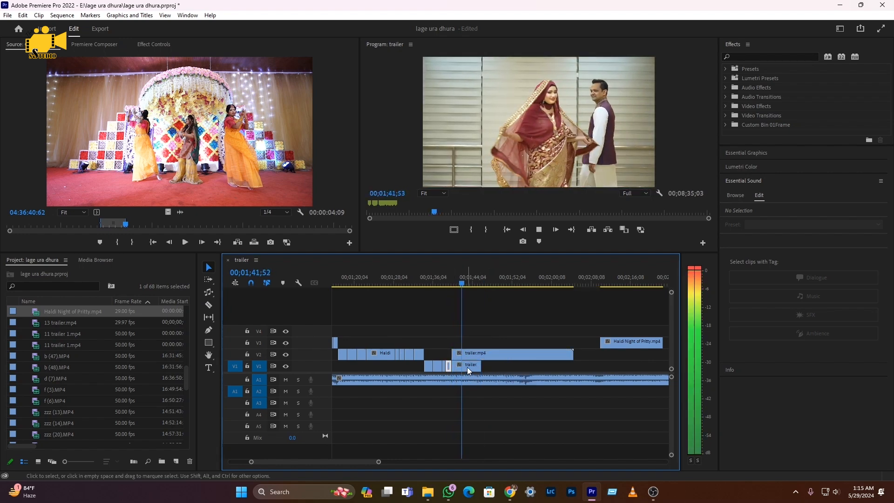
- Split the trailer.mp4 clip on V2 at 00;01;43;14 and delete the part after the cut
key(space)
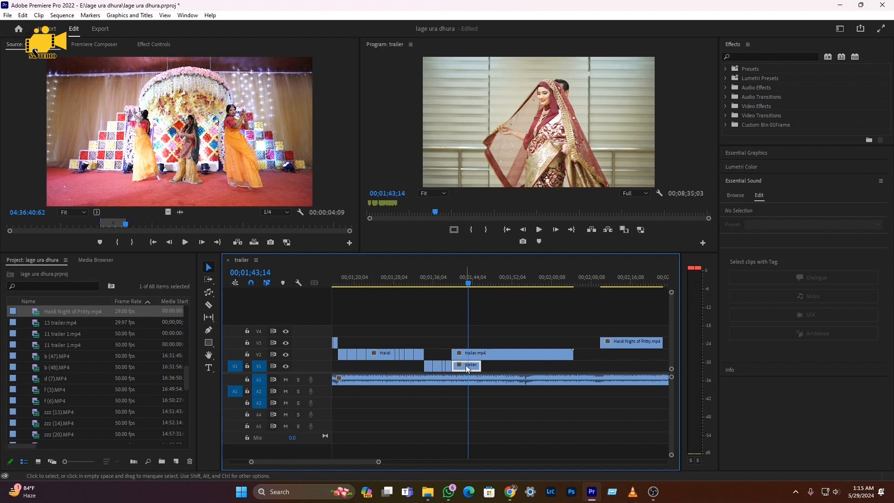
key(c)
click(468, 355)
key(v)
click(479, 355)
key(Delete)
- Extend the end of the last V1 trailer.mp4 clip by about six seconds and shift the clip about two seconds later
key(space)
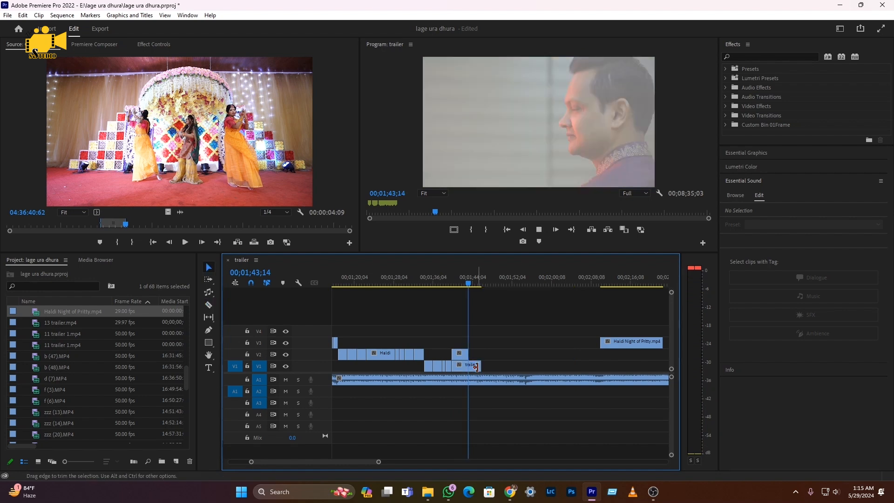
drag(478, 370, 508, 368)
drag(480, 280, 467, 277)
key(space)
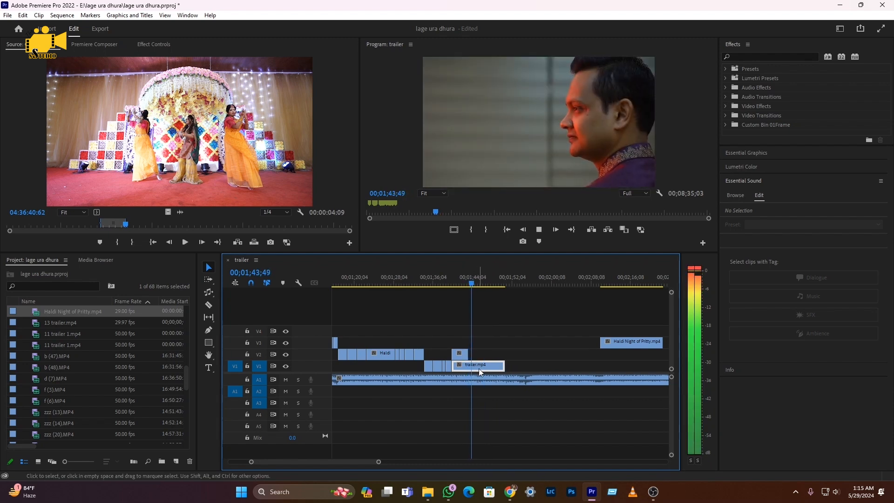
drag(478, 368, 486, 370)
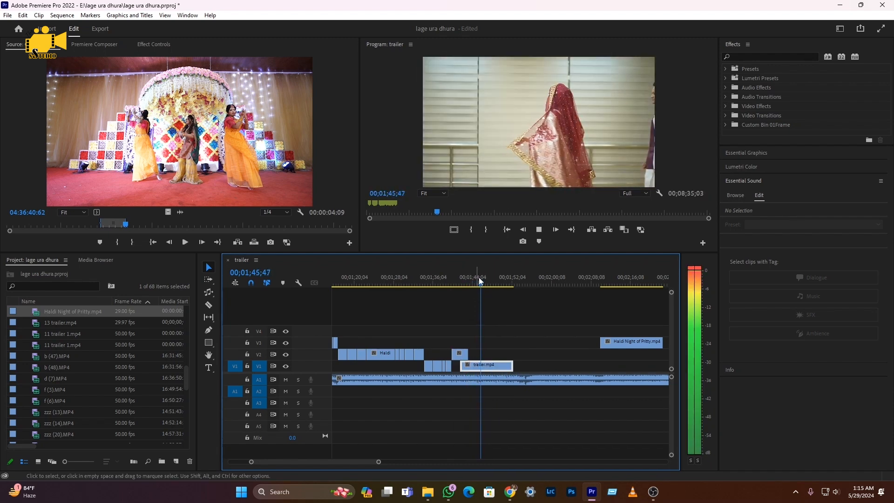
- Cut out the V1 section before 00;01;44;51, close the gap, slow the remaining trailer.mp4 piece to 60% speed and play it
drag(482, 282, 475, 299)
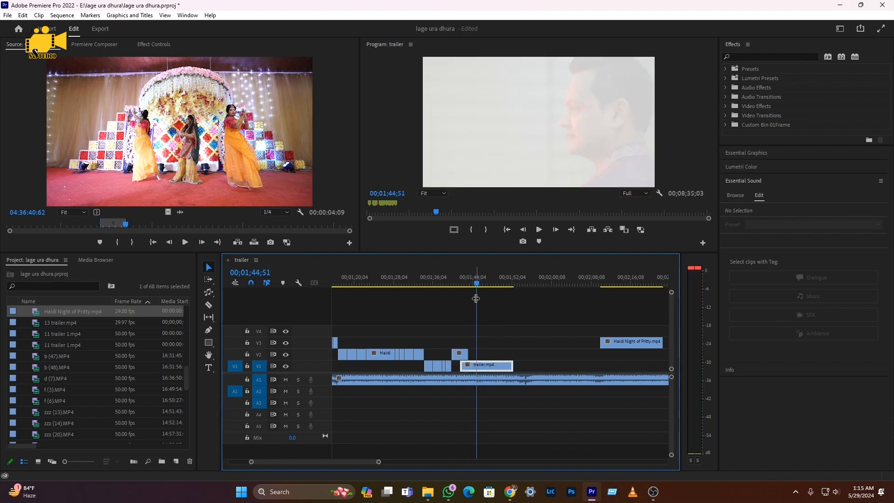
right_click(481, 368)
click(511, 293)
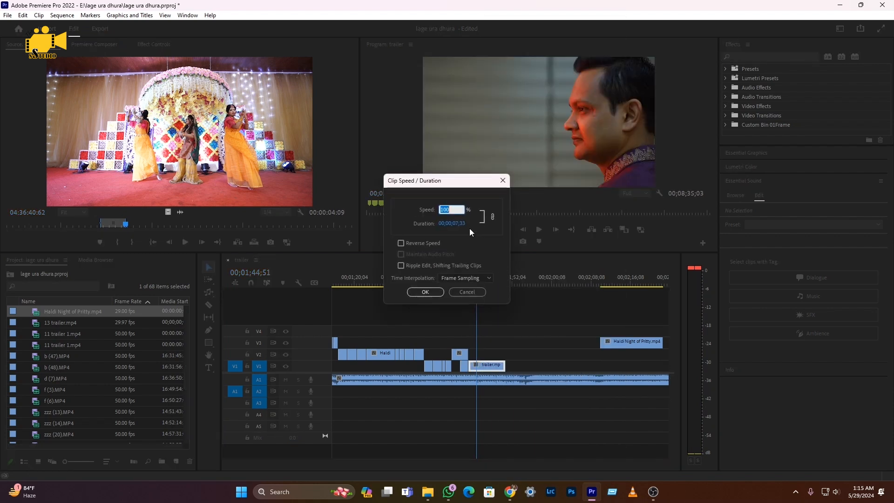
text(60)
key(Return)
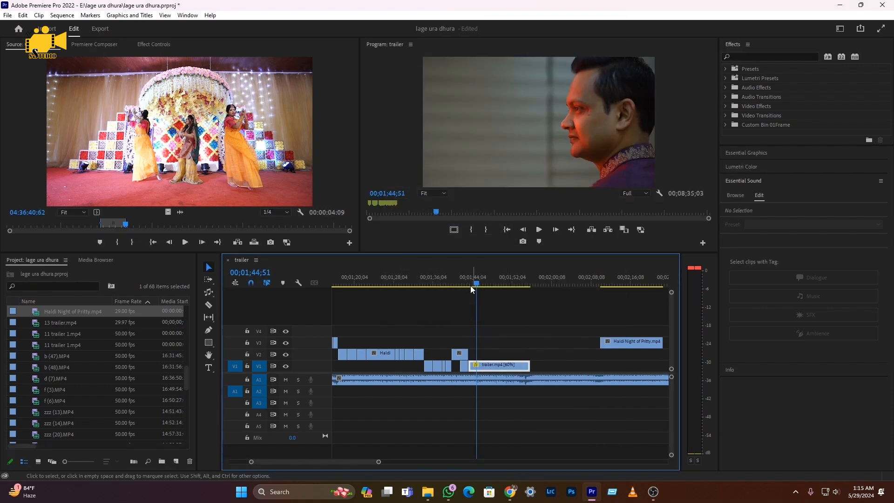
click(463, 280)
key(space)
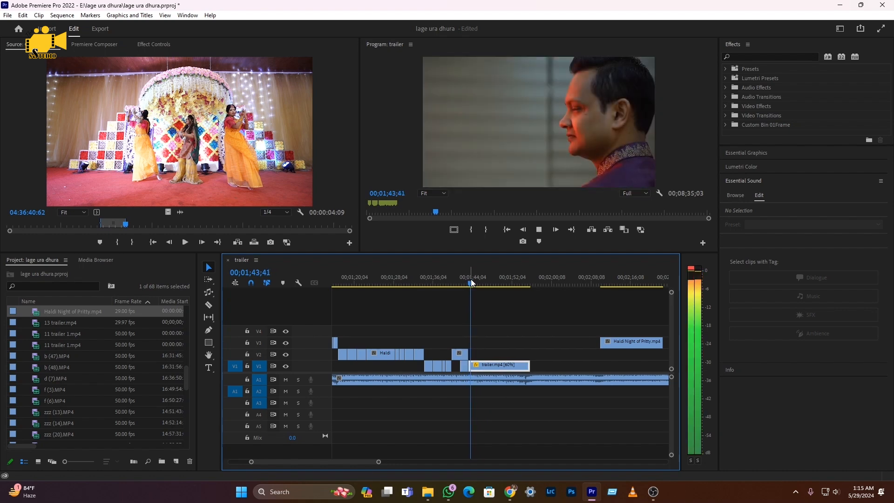
key(space)
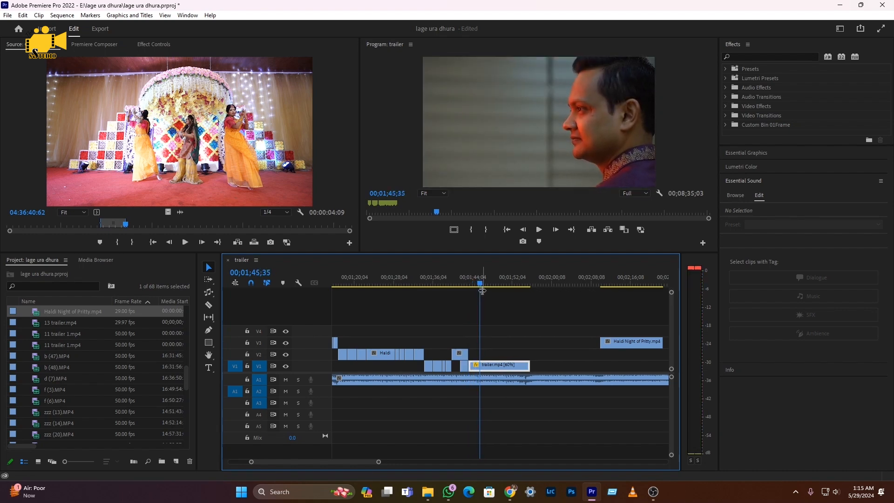
- Split the trailer.mp4 clip on V1 at 00;01;45;35 and delete the part after the cut
key(c)
click(480, 367)
key(v)
click(505, 365)
key(Delete)
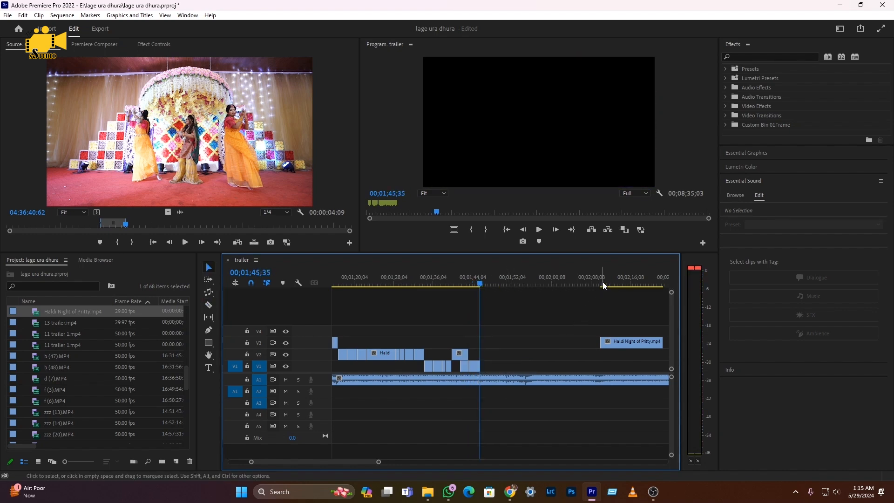
- Play the short Haldi Night clip on V3 over the song and check its footage
click(602, 282)
key(space)
scroll(547, 321, down, 1)
scroll(546, 319, down, 2)
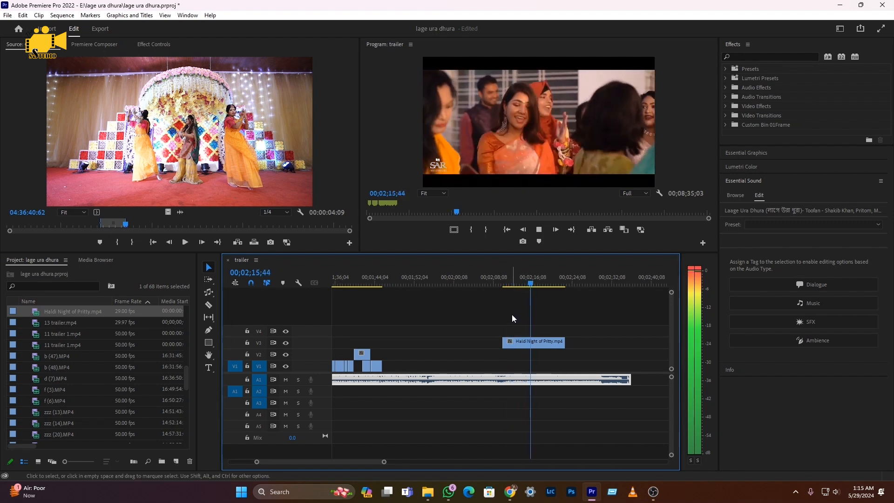
key(minus)
scroll(510, 320, down, 2)
scroll(565, 333, down, 1)
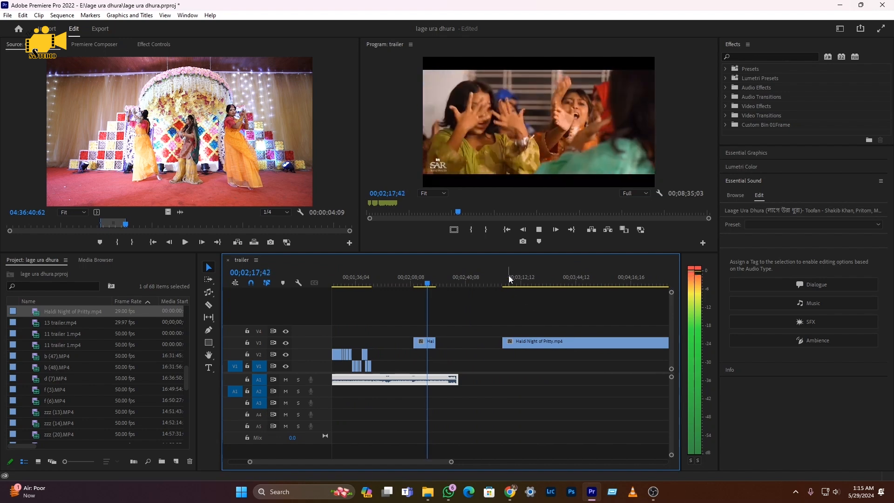
- Isolate a section of the long Haldi Night clip on V3, making its second cut at 00;04;23;24
drag(509, 281, 579, 288)
key(minus)
scroll(464, 312, down, 1)
drag(461, 283, 494, 291)
key(c)
click(476, 343)
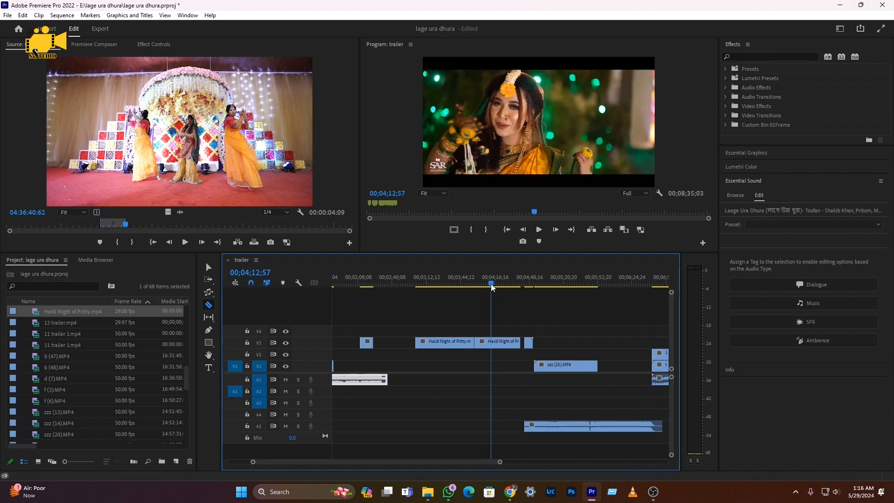
drag(497, 288, 503, 289)
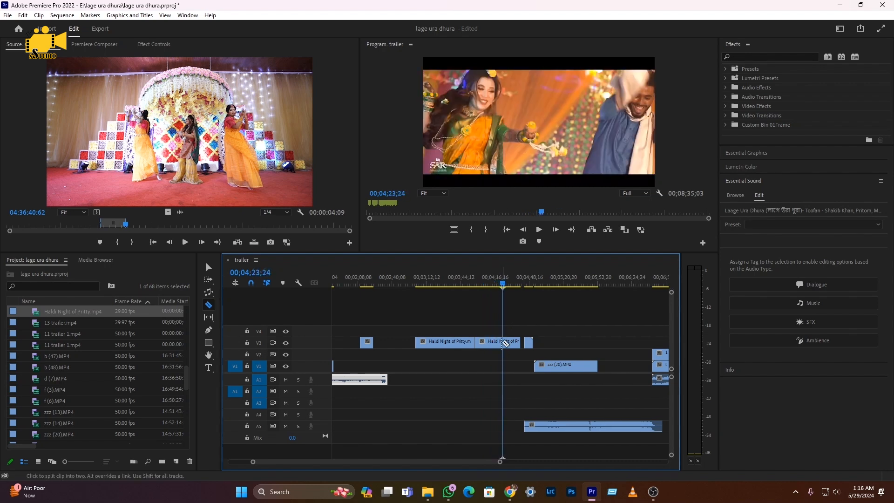
click(504, 343)
- Move the isolated Haldi Night piece to V1 directly after the last trailer.mp4 clip and play it
scroll(520, 376, up, 3)
key(v)
drag(550, 346, 417, 365)
click(406, 277)
key(space)
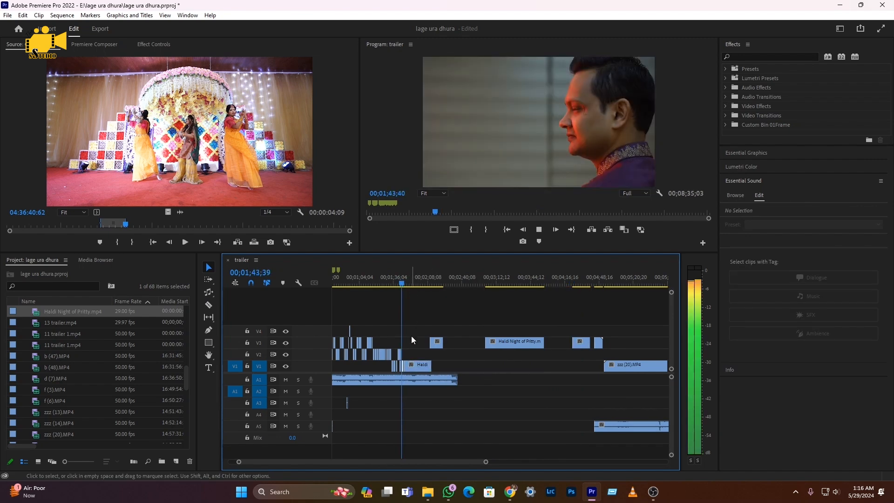
key(=)
key(=)
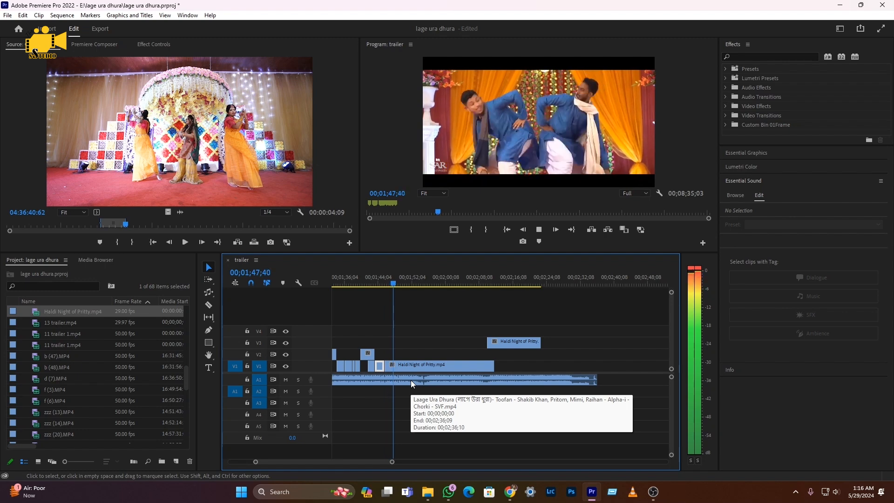
- Cut off the opening of the V1 Haldi Night clip at 00;01;46;46, close the gap and play the result
click(391, 280)
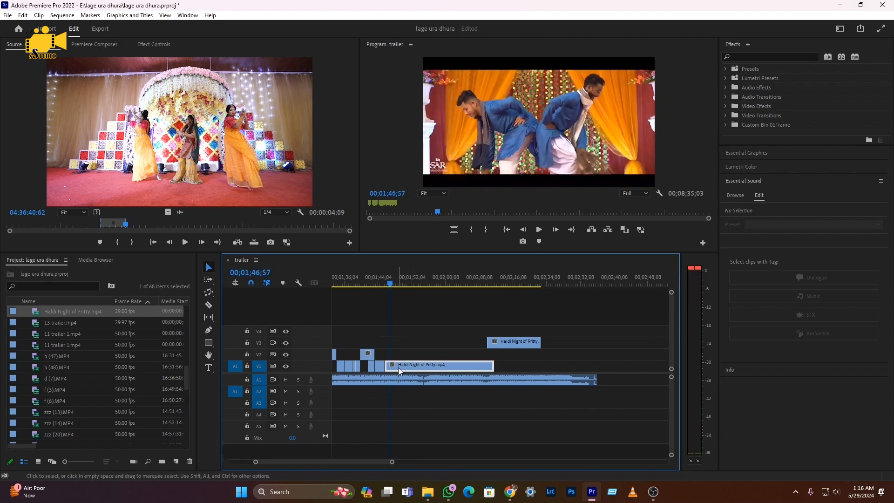
key(Left)
key(Left)
key(Left)
key(Left)
key(Left)
key(Left)
key(Left)
key(Left)
key(Left)
key(Left)
key(Left)
key(Left)
key(Left)
key(Left)
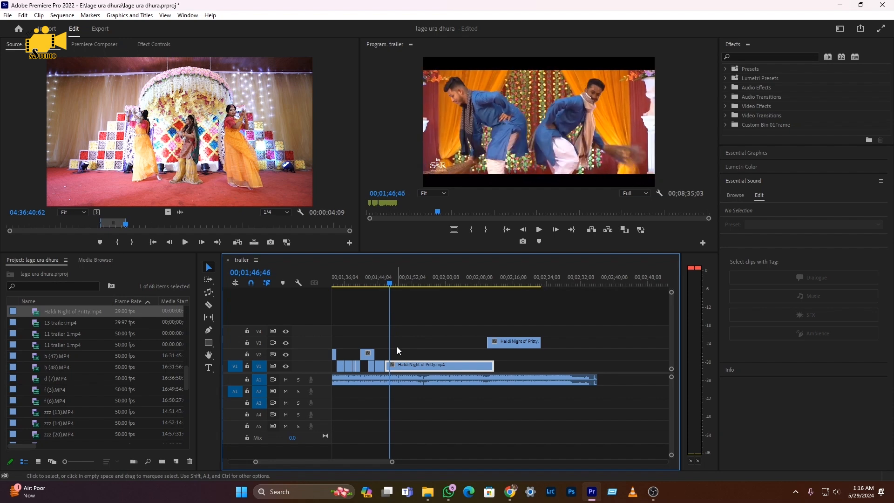
key(c)
click(390, 367)
key(v)
drag(411, 369, 406, 368)
click(383, 282)
key(space)
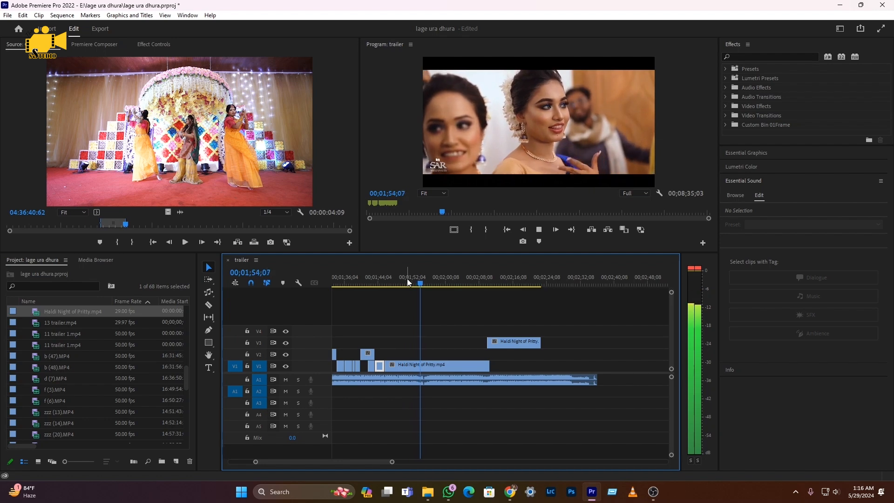
- Split the V1 Haldi Night clip at about 00;01;50;51 and play on to 00;01;52;46
drag(407, 278, 397, 281)
key(space)
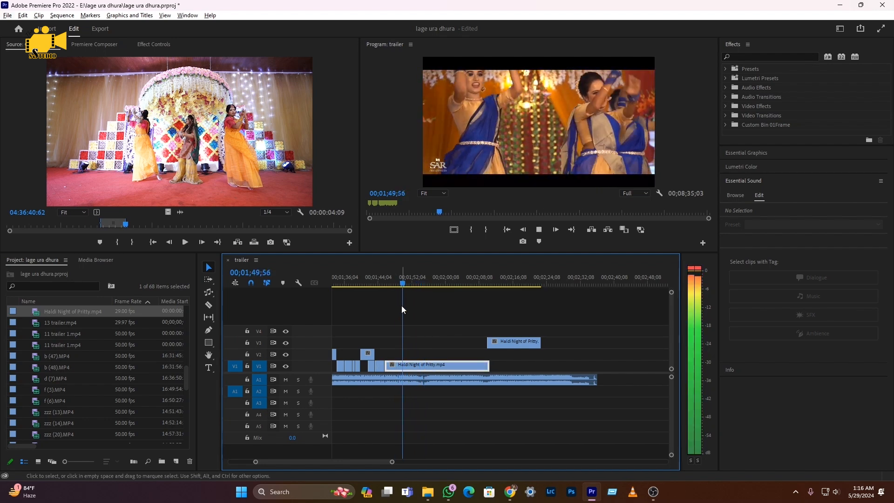
key(alt+space)
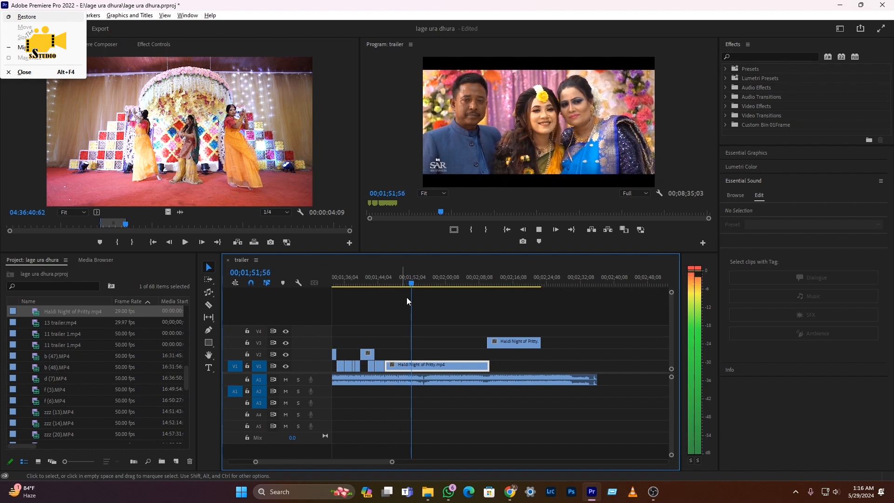
click(403, 280)
key(space)
key(space)
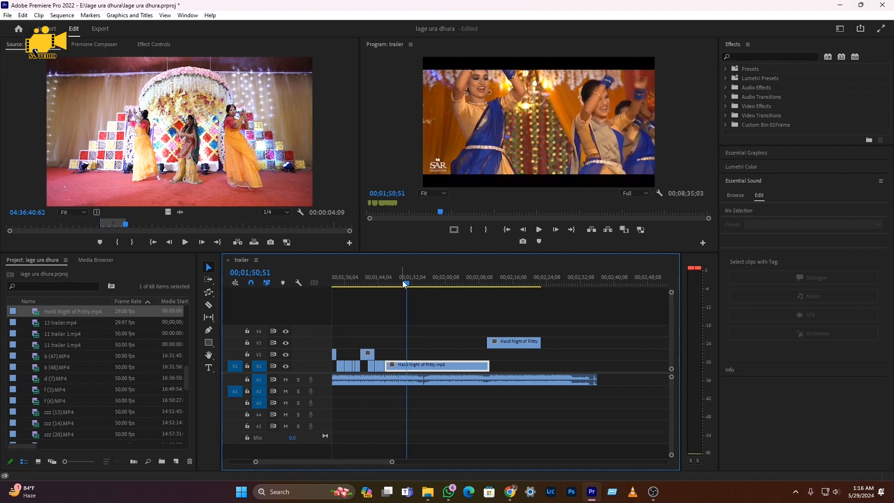
key(c)
click(408, 365)
key(space)
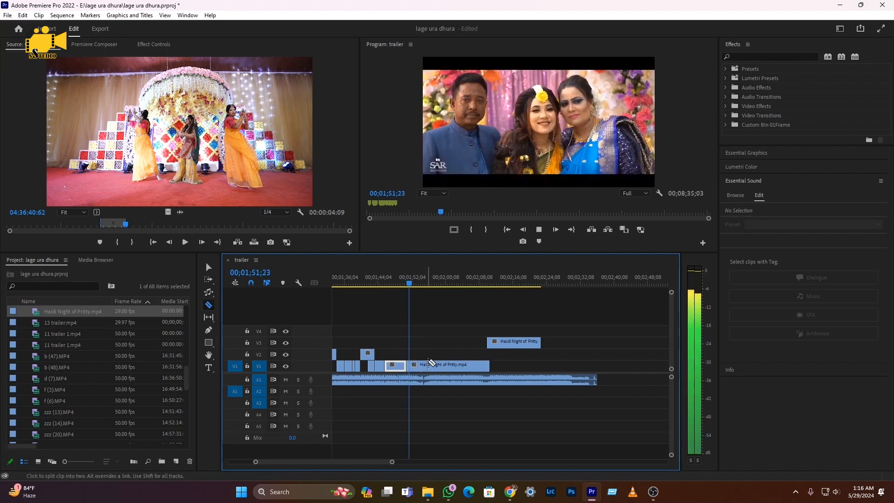
key(space)
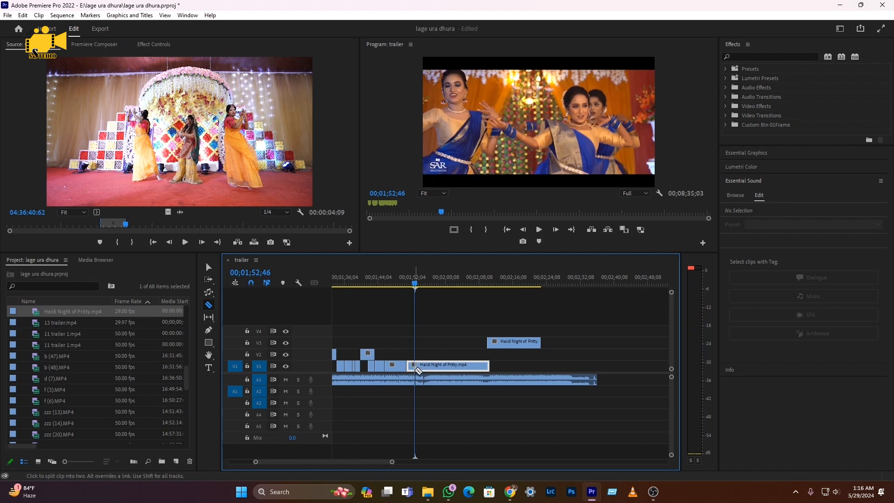
- Cut the Haldi Night clip at 00;01;52;46, delete the part before it and move the remainder to V2 at the preceding piece's end
click(416, 366)
key(v)
key(Delete)
mouse_move(416, 283)
mouse_down()
mouse_move(445, 286)
mouse_move(417, 292)
mouse_up()
drag(422, 364, 405, 353)
click(404, 286)
key(space)
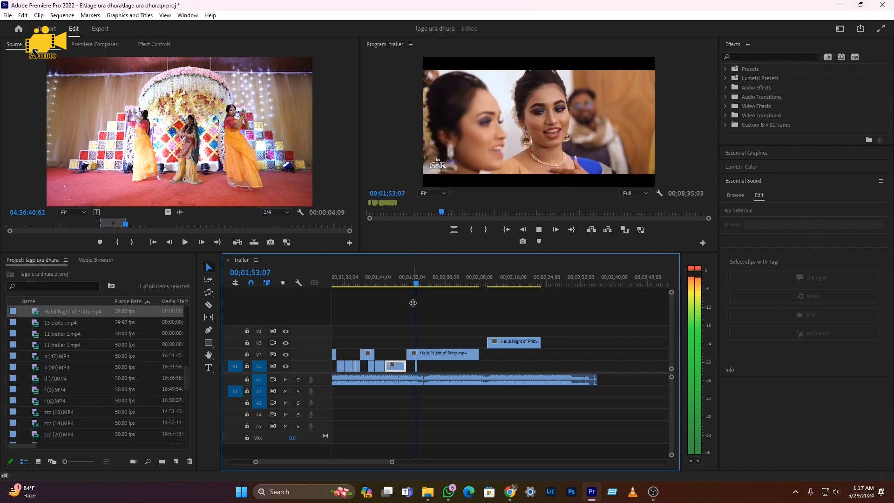
- Split the V2 Haldi Night clip near 00;01;54;51 and place the remainder on V1 directly after the V2 piece
click(415, 375)
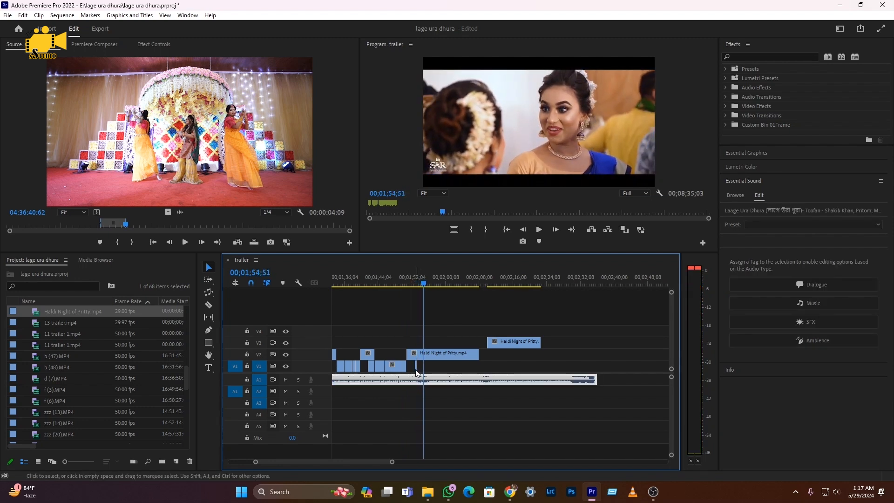
drag(416, 367, 422, 366)
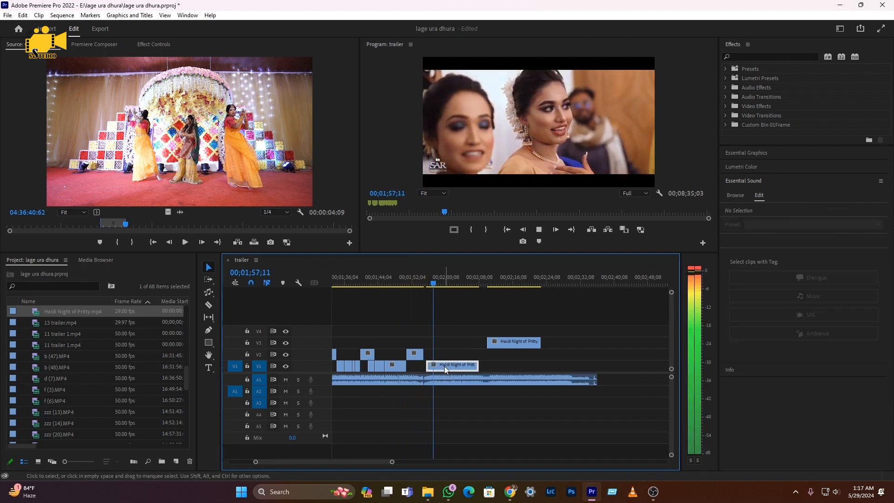
drag(450, 367, 446, 367)
click(426, 275)
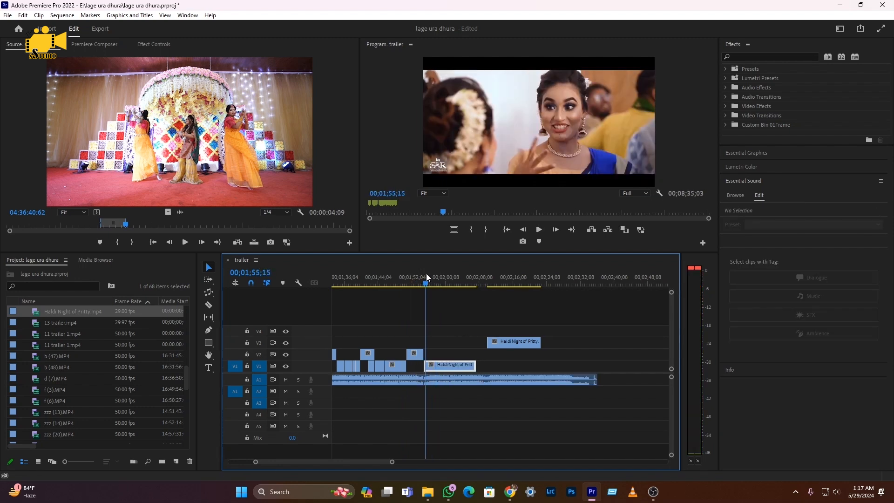
key(space)
key(space)
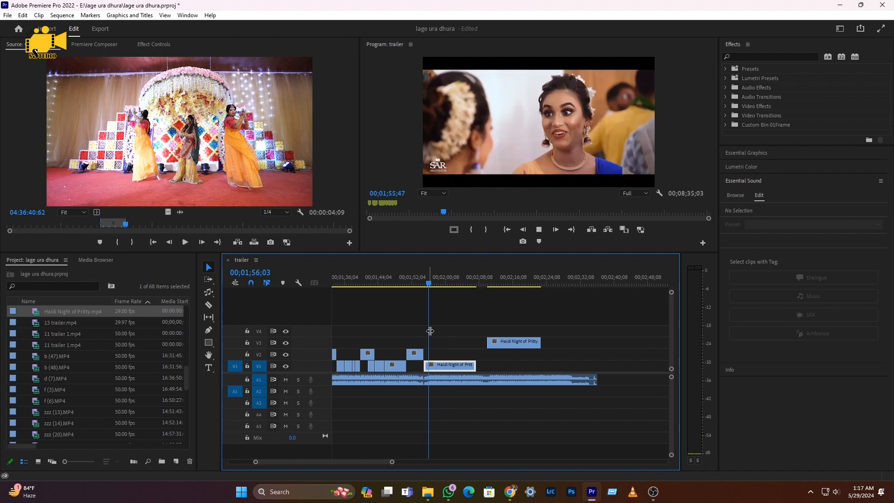
- Cut the last V1 Haldi Night clip at 00;02;00;46, delete the part before the cut and close the gap
scroll(426, 331, up, 3)
scroll(388, 306, down, 2)
click(443, 284)
drag(440, 287, 468, 296)
key(c)
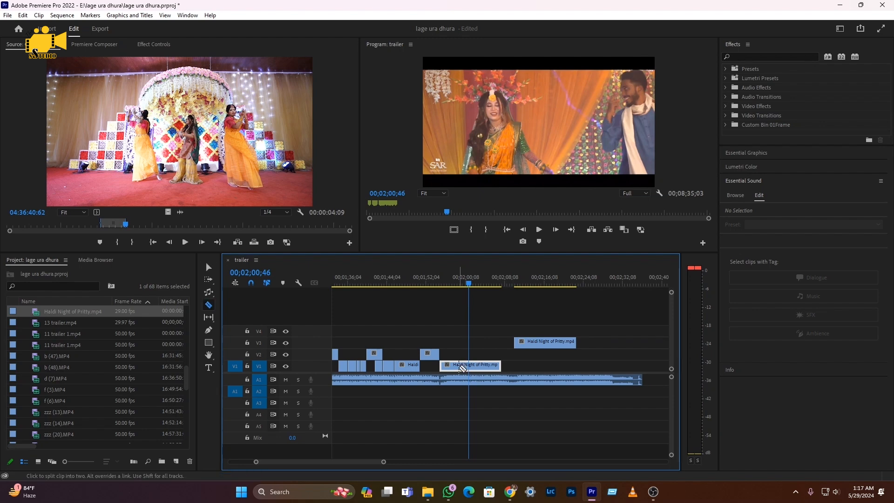
click(466, 364)
key(v)
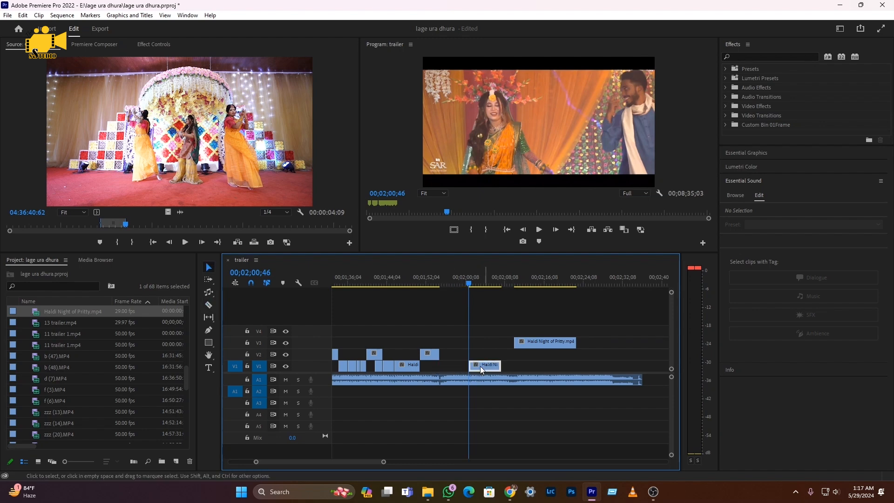
drag(480, 365, 452, 369)
- Play the V1 Haldi Night clip and split it at 00;01;57;02 and 00;01;58;05
drag(455, 281, 438, 281)
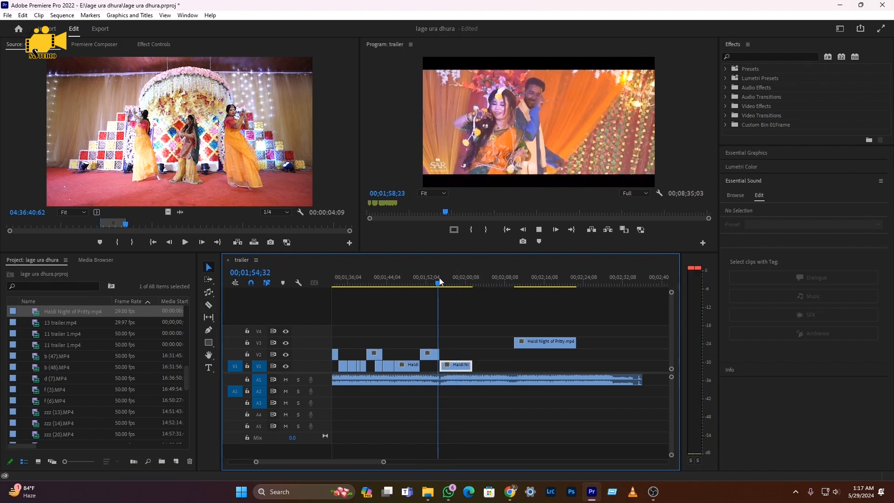
click(445, 381)
key(space)
scroll(450, 355, up, 3)
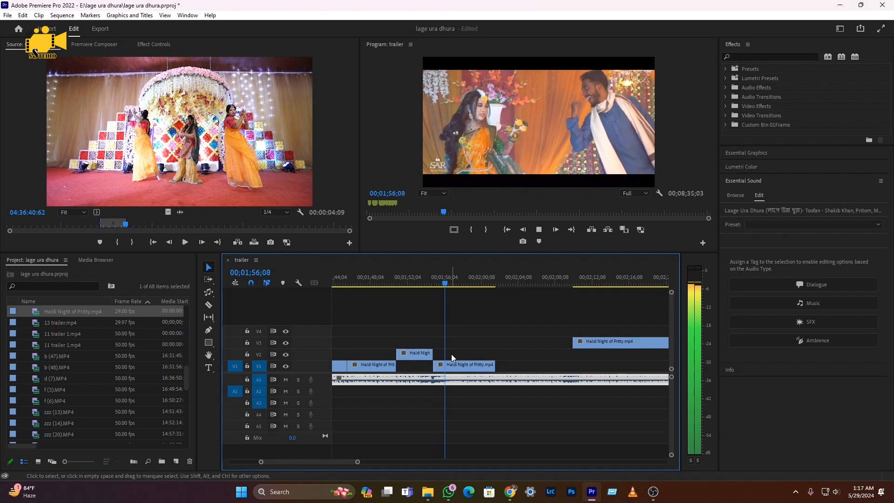
click(458, 366)
key(c)
click(453, 366)
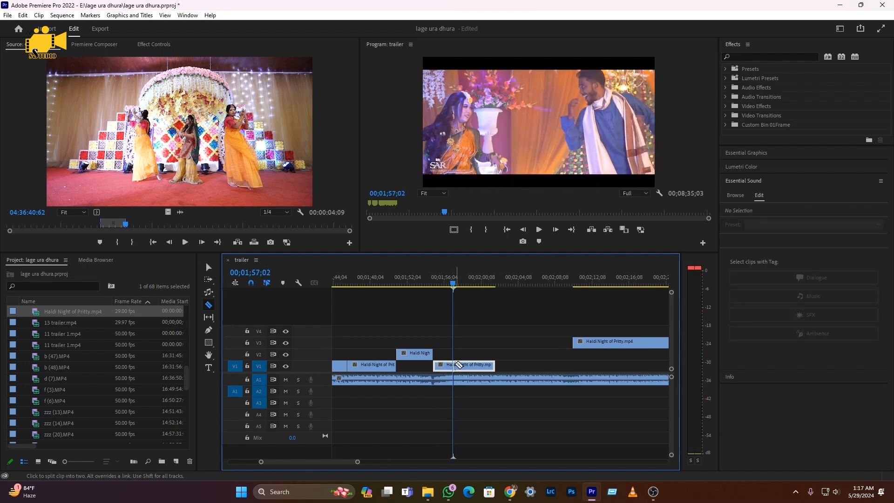
key(space)
click(465, 367)
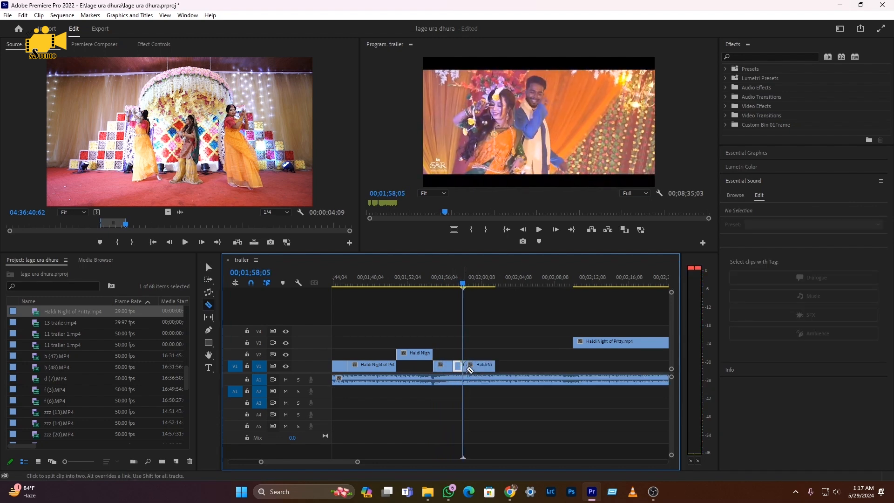
- Delete the short piece between the two cuts, close the gap and play across the join
key(v)
drag(470, 368, 459, 367)
click(452, 282)
key(space)
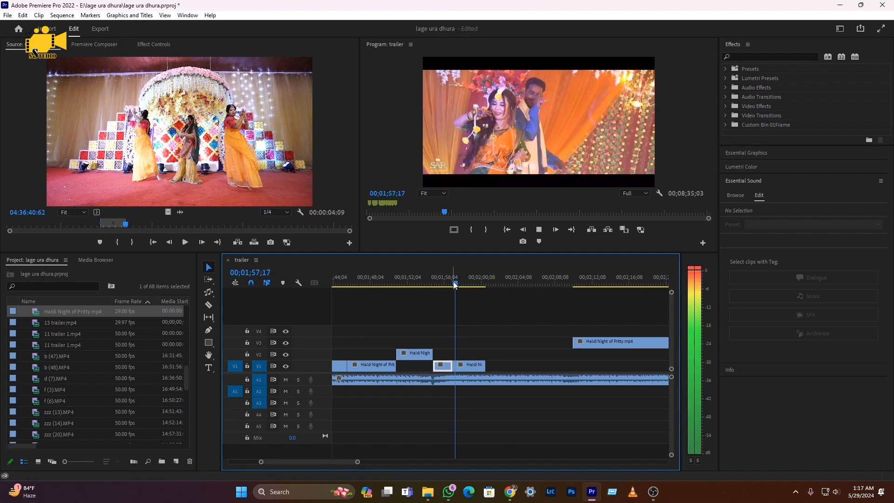
drag(454, 283, 450, 285)
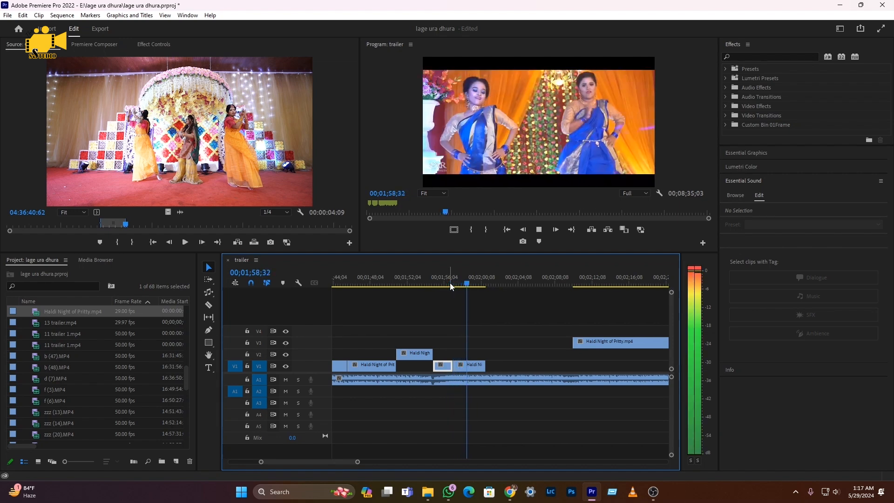
- Split the zzz (20).MP4 clip at 00;05;24;38, move the remainder directly after the last V1 clip over the song and play it
key(backslash)
drag(539, 284, 560, 289)
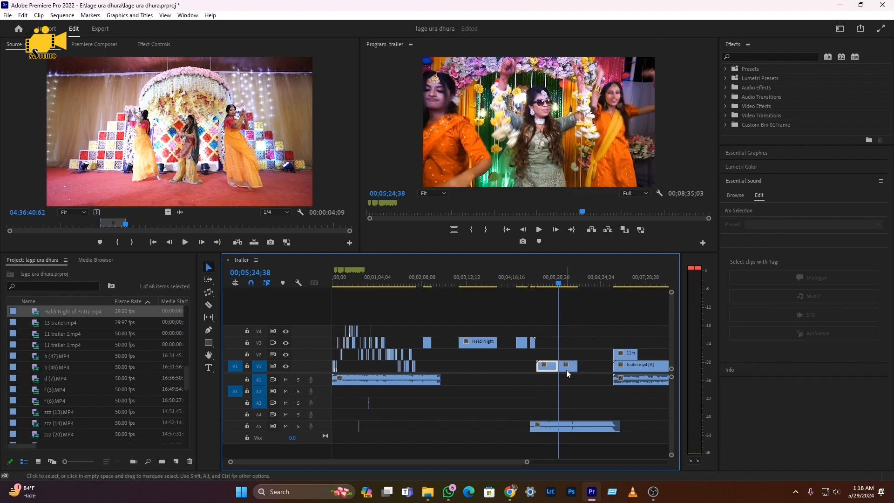
drag(566, 370, 420, 368)
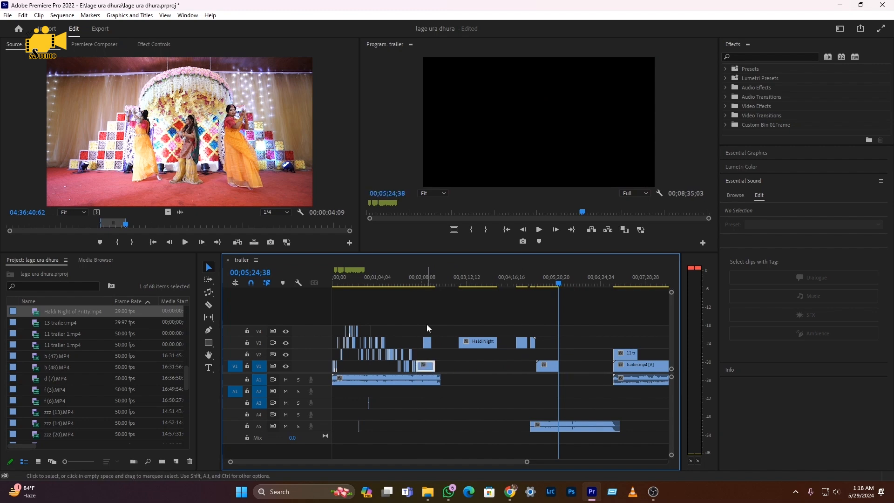
click(412, 279)
key(space)
key(=)
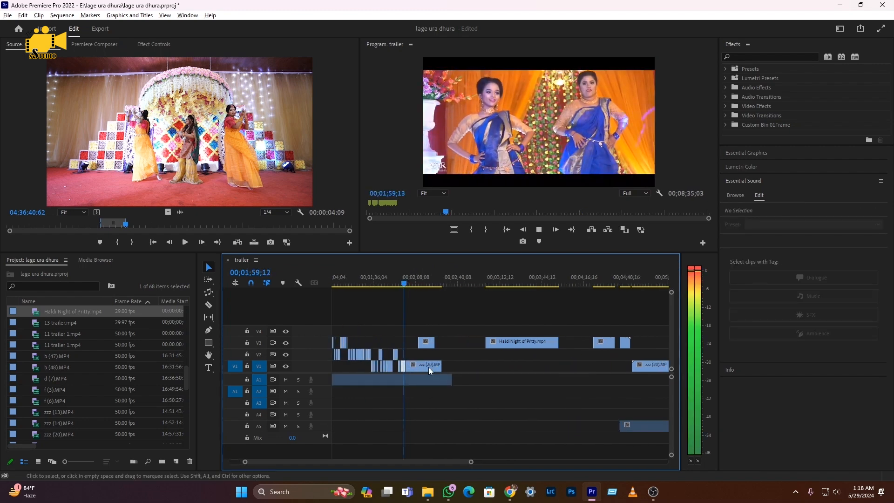
key(=)
key(=)
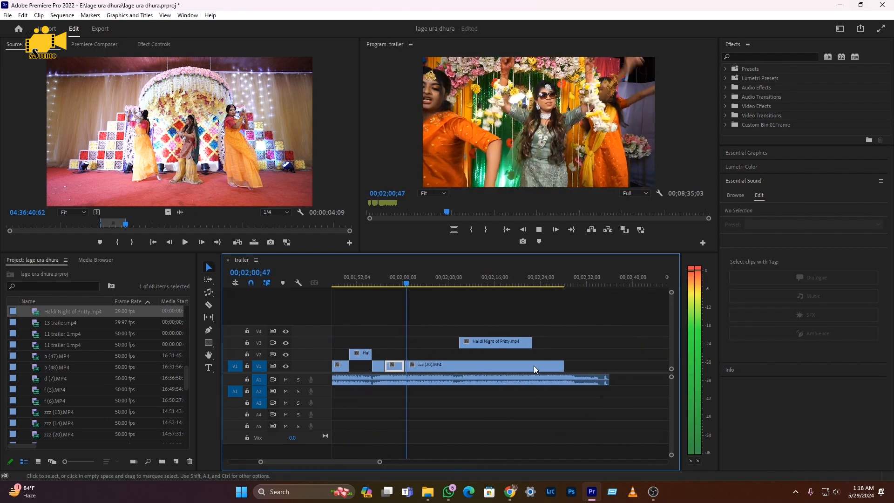
- Split the moved zzz (20).MP4 clip at 00;02;02;58 and shift the remainder about 23 seconds later on V1
click(416, 357)
key(space)
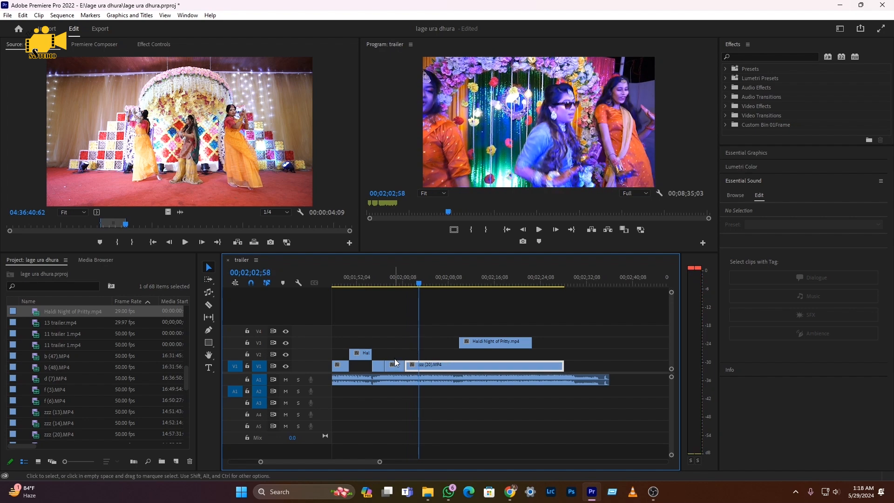
key(ctrl+k)
key(space)
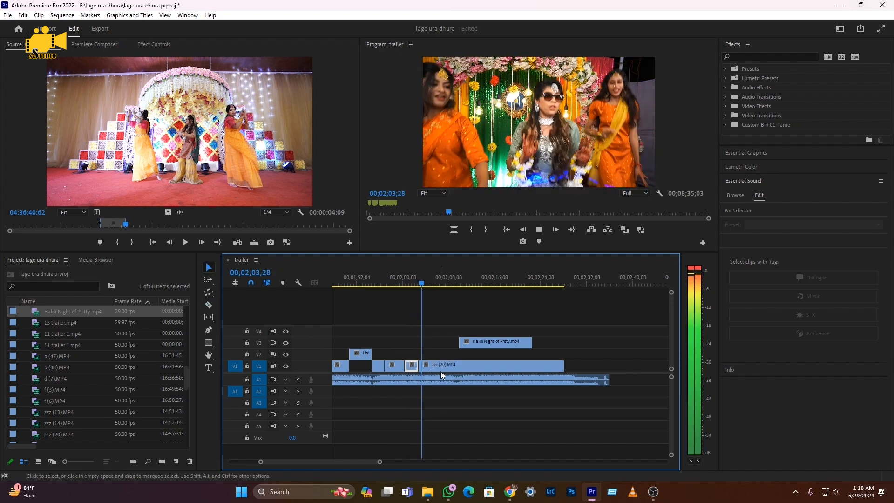
drag(440, 369, 574, 365)
key(minus)
key(minus)
key(minus)
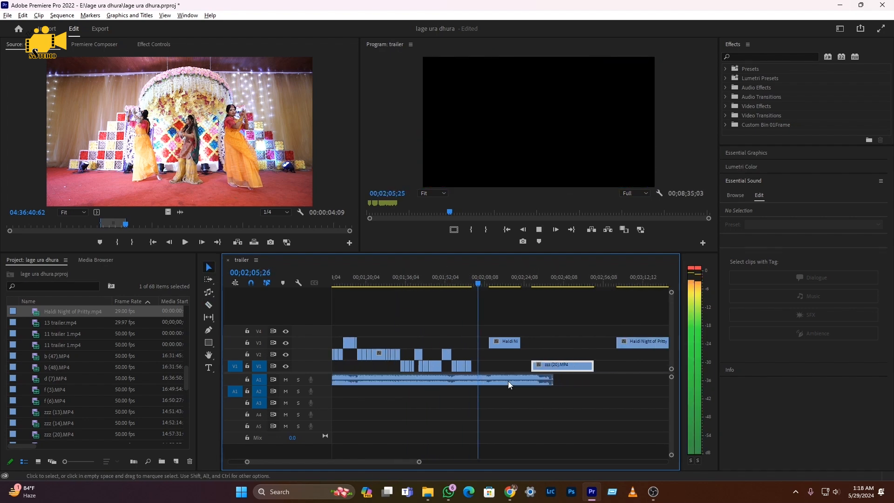
- Split the trailer.mp4 clip at 00;08;02;48, unlink the part after the cut and delete its audio
key(minus)
drag(543, 279, 572, 284)
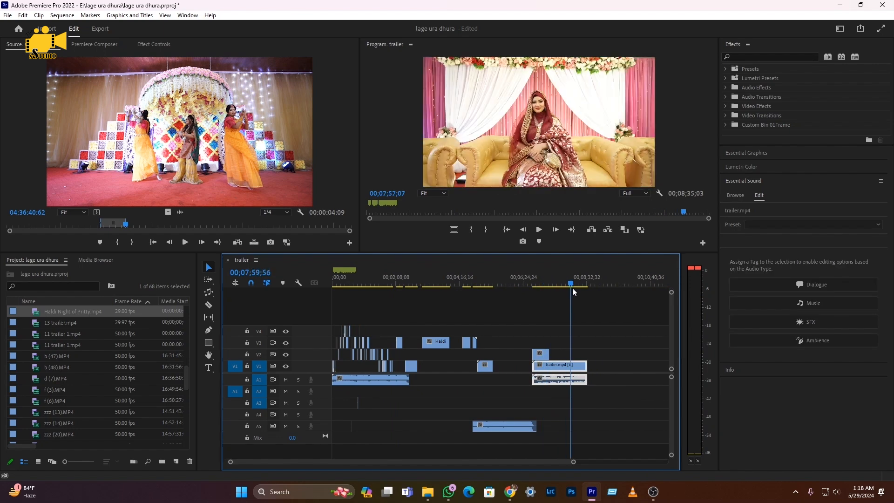
key(space)
key(c)
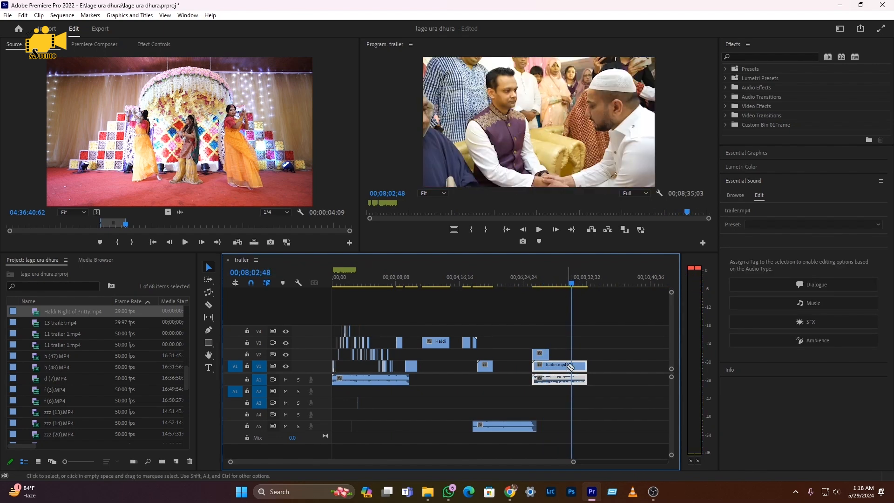
click(572, 364)
key(space)
key(v)
right_click(582, 365)
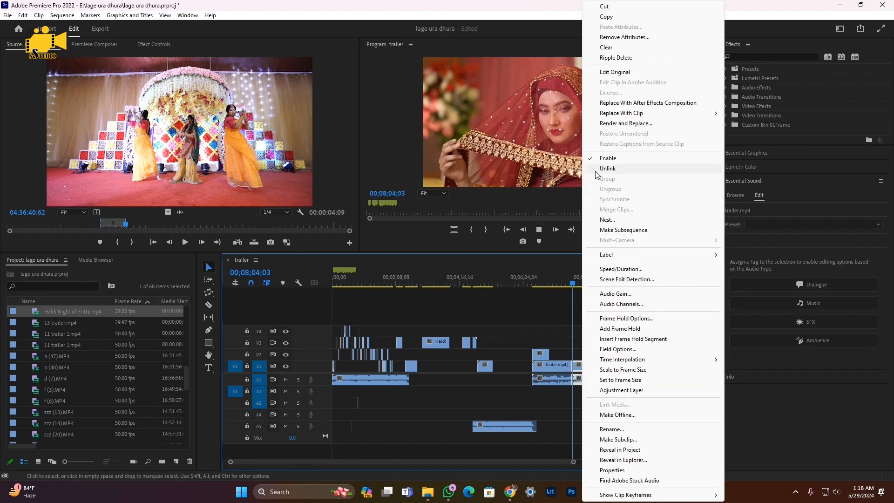
click(607, 170)
click(582, 379)
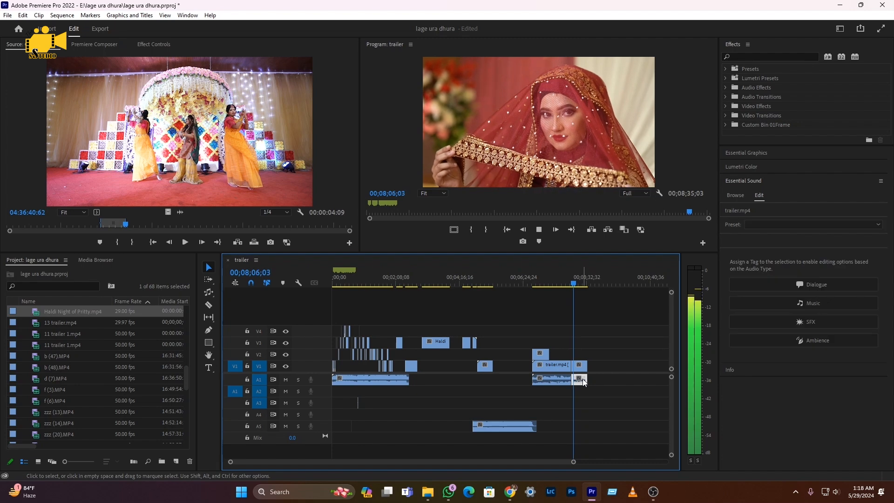
key(Delete)
- Move the remaining trailer.mp4 video piece to V2, starting at 00;02;02;58 right after the last V1 clip
click(582, 368)
key(Delete)
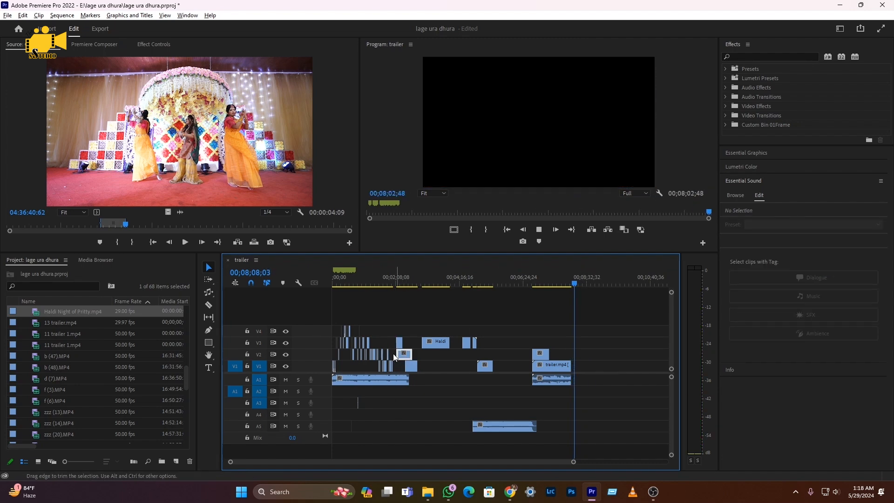
key(=)
key(=)
scroll(393, 356, down, 4)
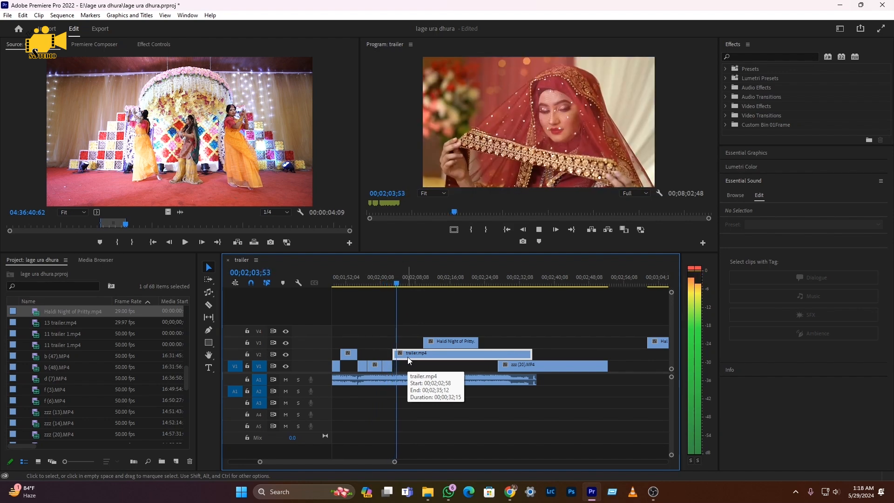
- Split the V2 trailer.mp4 clip at 00;02;03;41, remove its opening, close the gap and play the join
key(=)
click(385, 284)
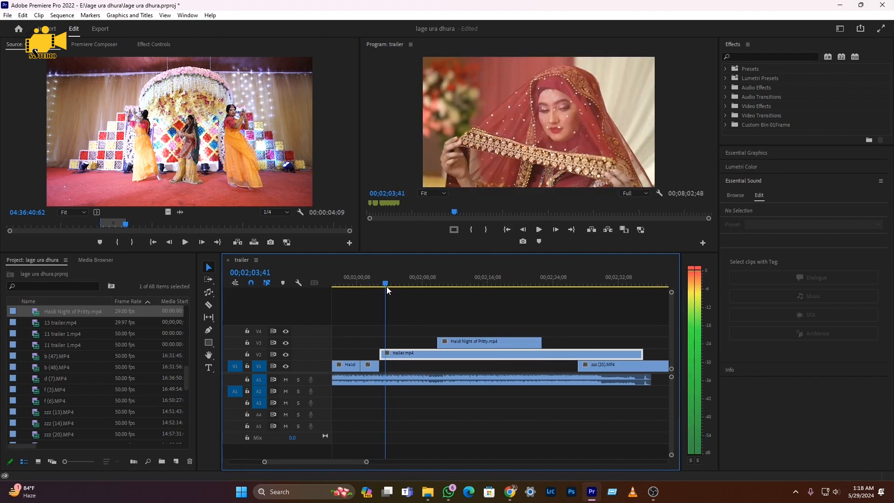
key(c)
click(386, 356)
key(v)
drag(405, 358, 398, 358)
key(space)
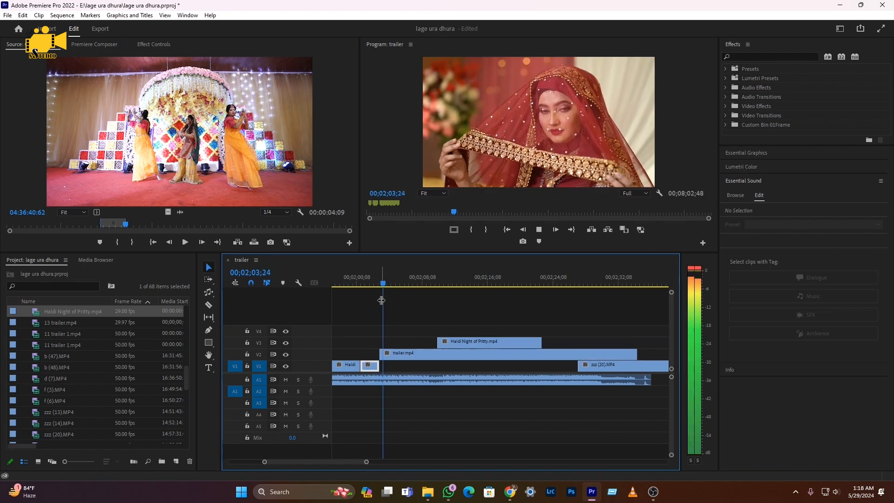
key(space)
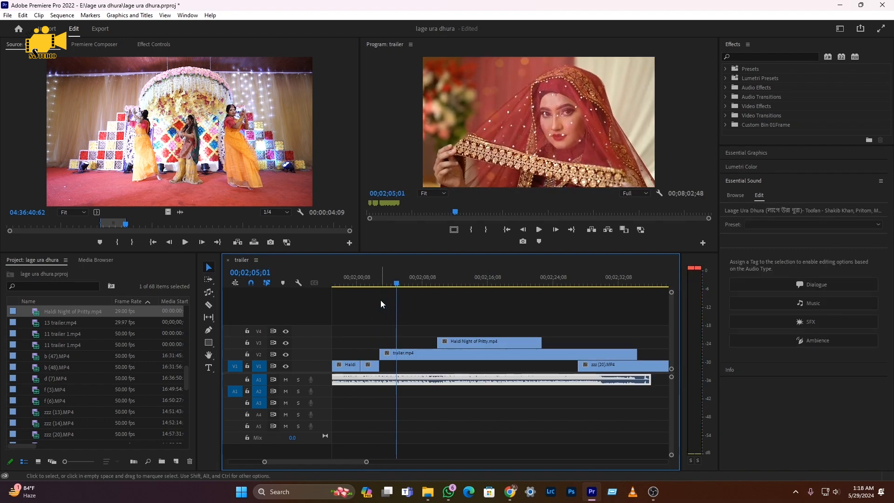
- Split the V2 trailer.mp4 clip at 00;02;05;01 and 00;02;05;58, remove the piece between, close the gap and play the result
click(399, 355)
key(space)
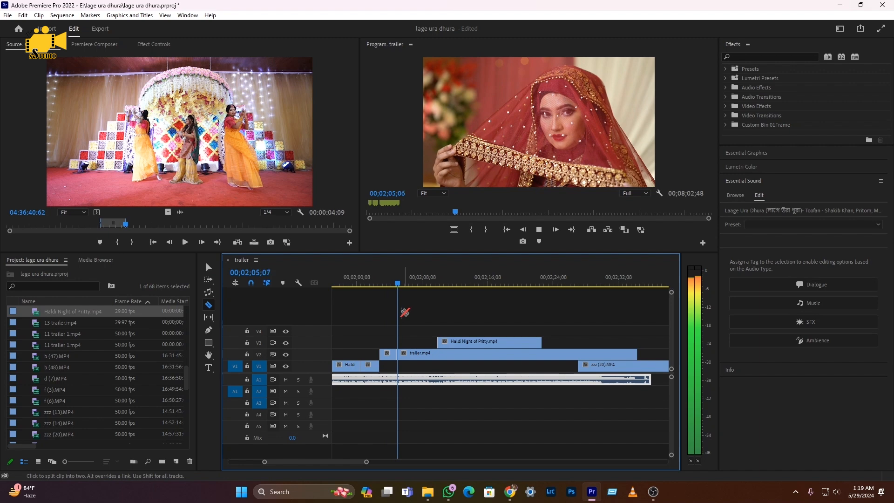
key(space)
click(405, 285)
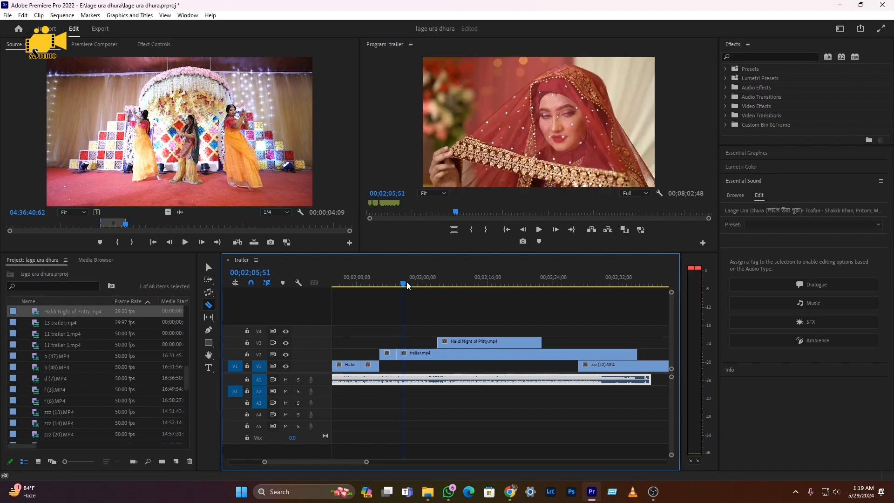
drag(413, 284, 405, 284)
click(406, 354)
key(v)
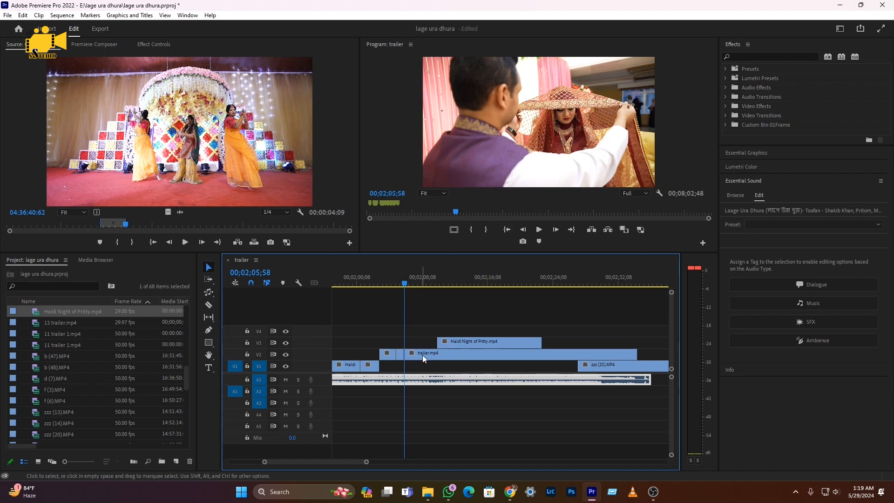
drag(423, 355, 416, 356)
click(394, 280)
key(space)
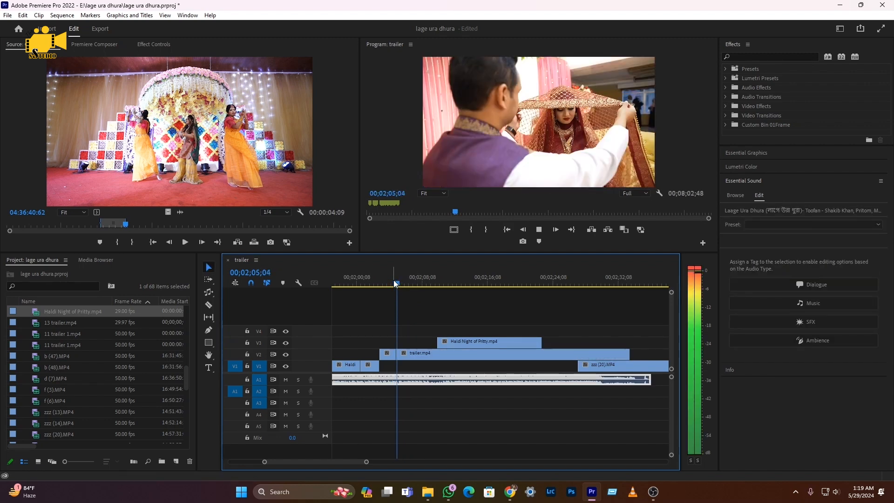
key(space)
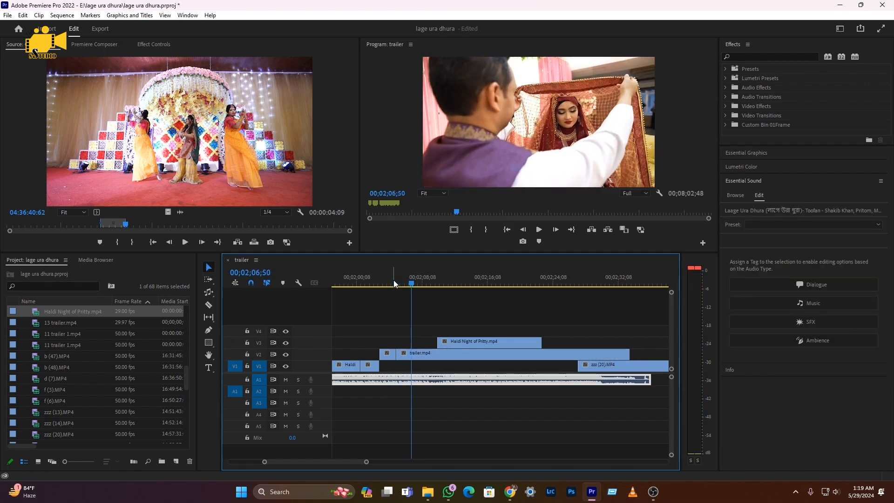
- Split the V2 trailer.mp4 clip at 00;02;06;50 and about 1.6 seconds further on, remove that piece, close the gap and play across the join
key(c)
click(413, 353)
key(space)
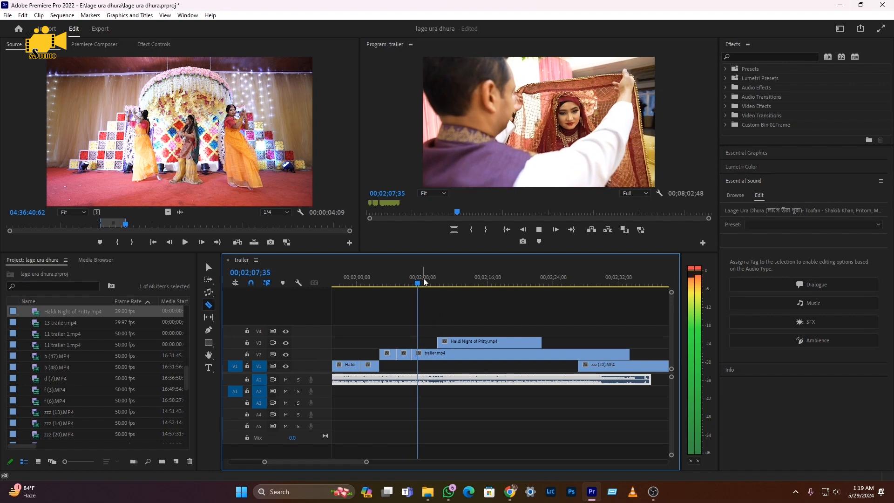
mouse_move(424, 280)
mouse_down()
mouse_move(438, 288)
mouse_move(421, 289)
mouse_up()
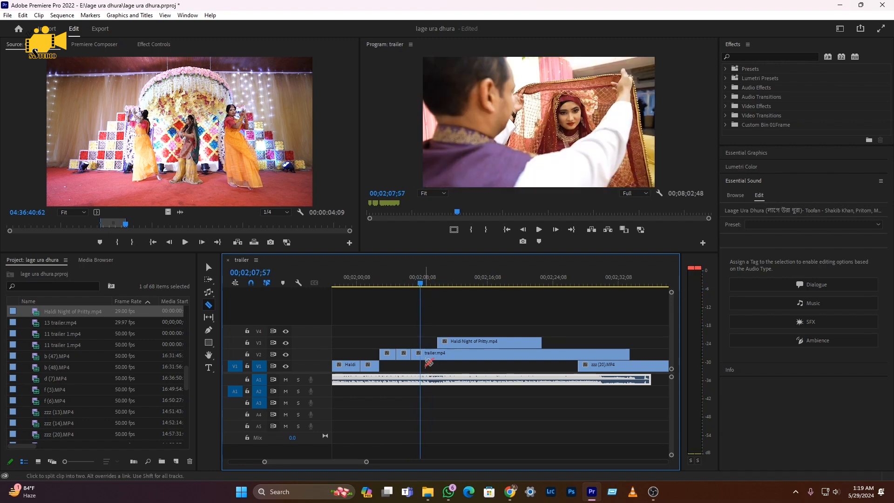
key(space)
key(space)
click(425, 358)
key(v)
drag(435, 355, 423, 358)
drag(406, 280, 407, 288)
key(space)
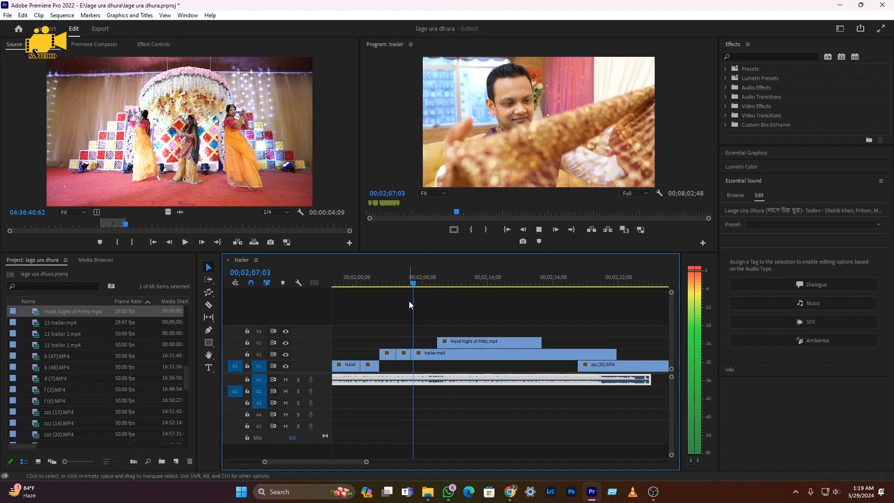
key(space)
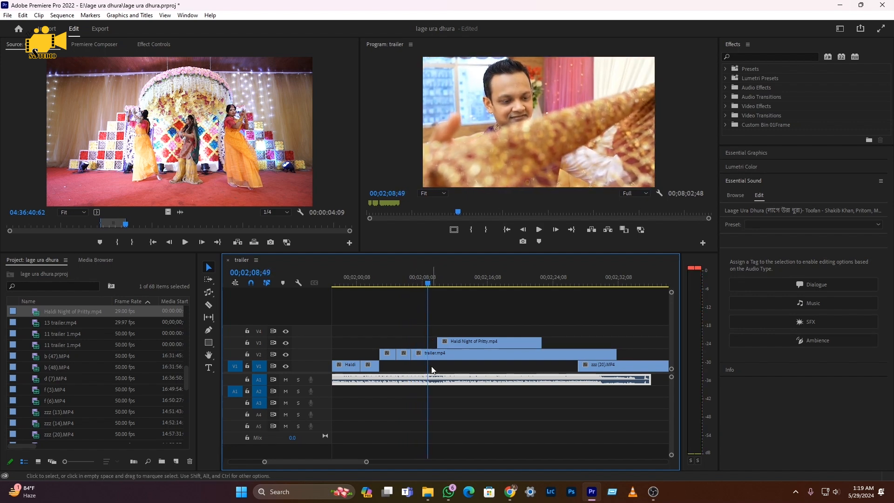
- Split the V2 trailer.mp4 clip at 00;02;08;49 and play past the cut
key(c)
click(431, 358)
key(space)
key(v)
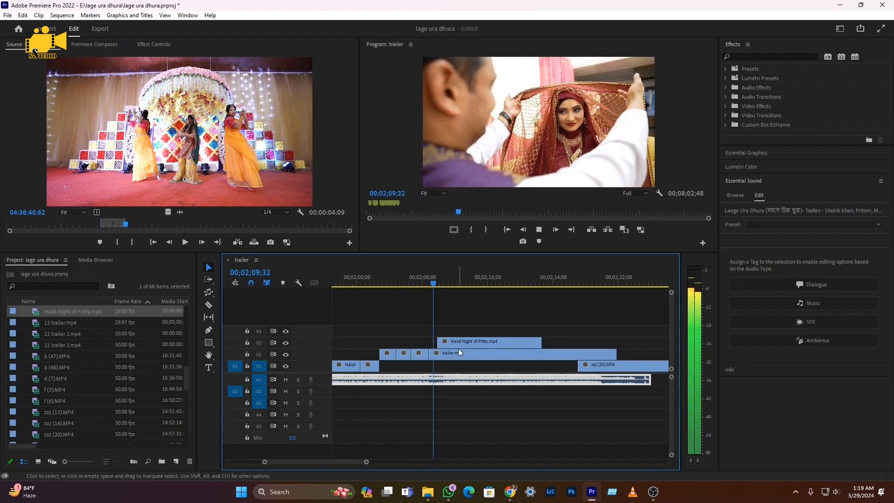
- Switch to File Explorer, browse the event video folders and add C0387.MP4 to the trailer sequence
key(alt+Tab)
click(577, 406)
click(628, 406)
click(177, 372)
click(153, 8)
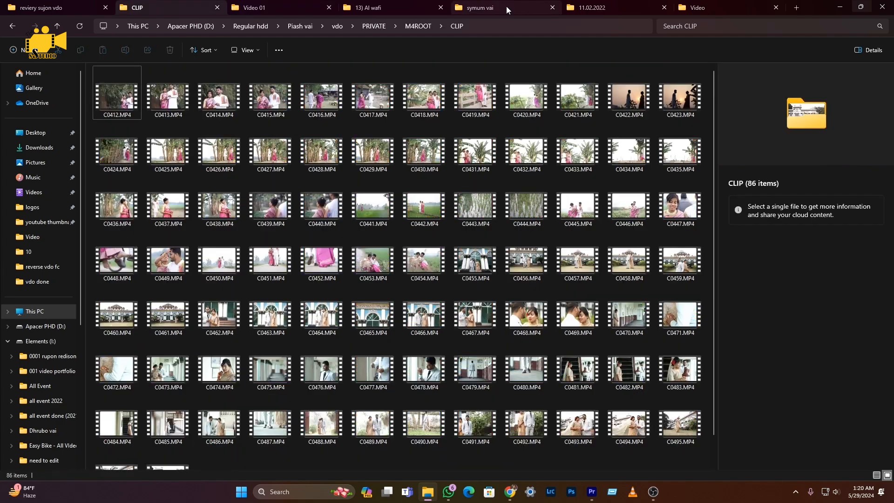
click(505, 7)
click(598, 8)
scroll(372, 334, down, 3)
click(173, 460)
drag(270, 452, 389, 355)
key(alt+Tab)
- Unlink C0387.MP4, delete its audio and move the video to V1 at 00;02;09;00, right after the last V2 piece
right_click(555, 368)
click(573, 177)
click(556, 392)
key(Delete)
scroll(376, 356, up, 5)
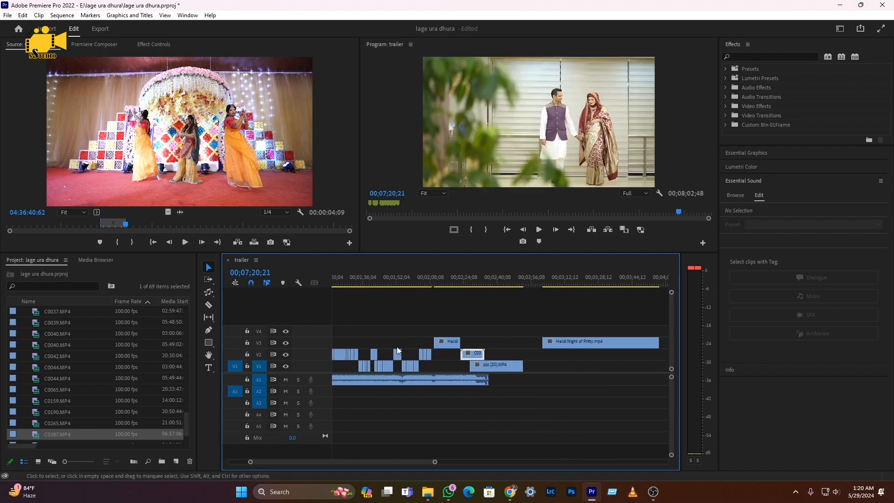
scroll(425, 279, up, 2)
- Split C0387.MP4 at 00;02;15;38, remove the part before the cut, move the remainder back to 00;02;09;00 and play it
click(460, 281)
key(c)
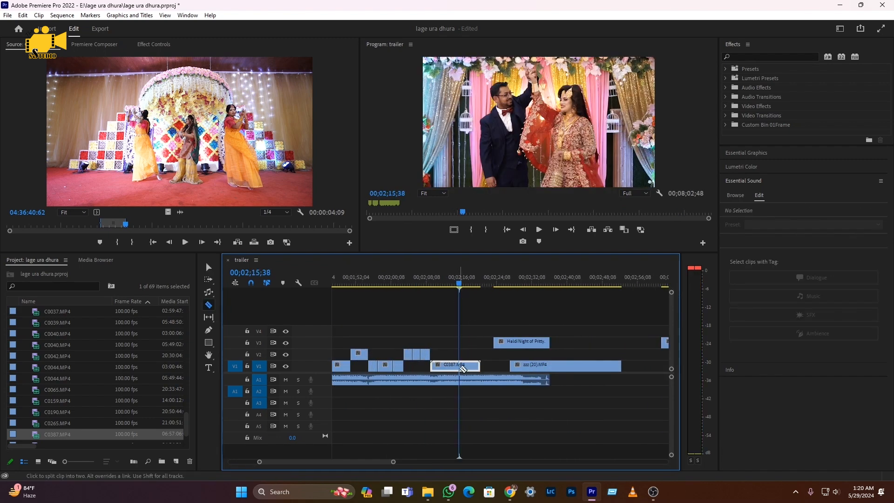
click(454, 368)
key(v)
click(468, 367)
key(Delete)
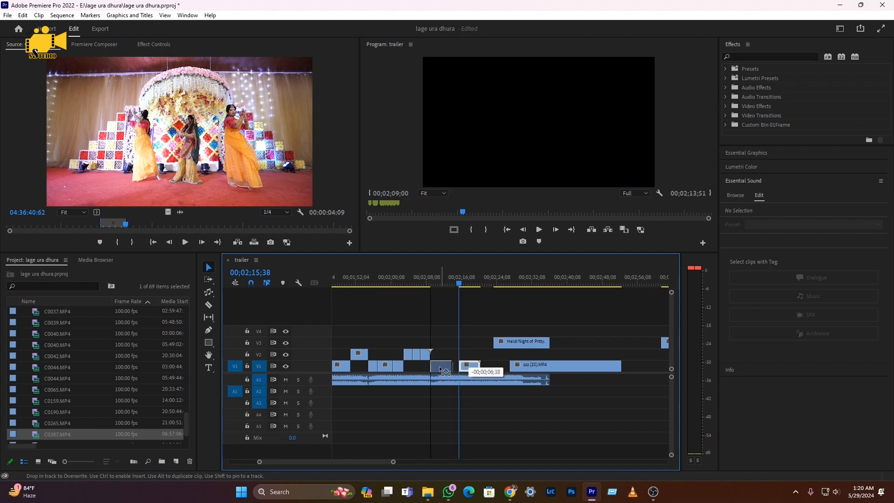
click(427, 278)
key(space)
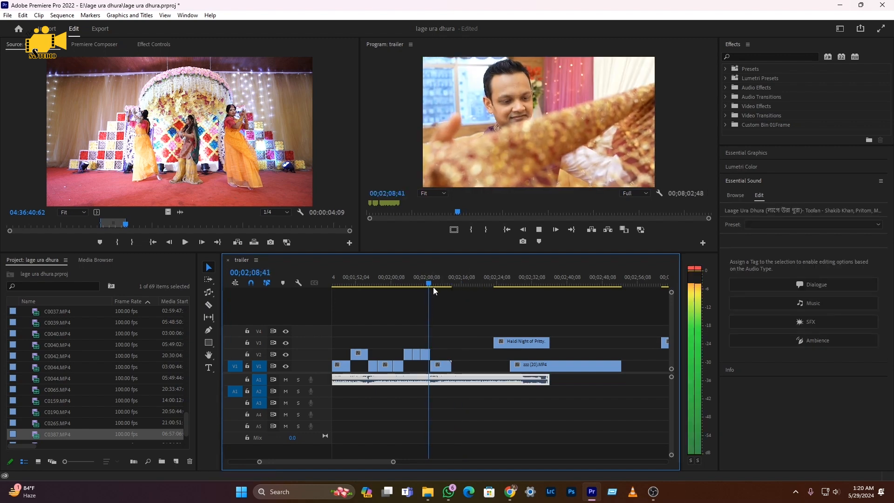
- Move the V3 Haldi Night clip to start at 00;02;10;24 and set the C0387.MP4 clip's speed to 40%
drag(502, 344, 448, 346)
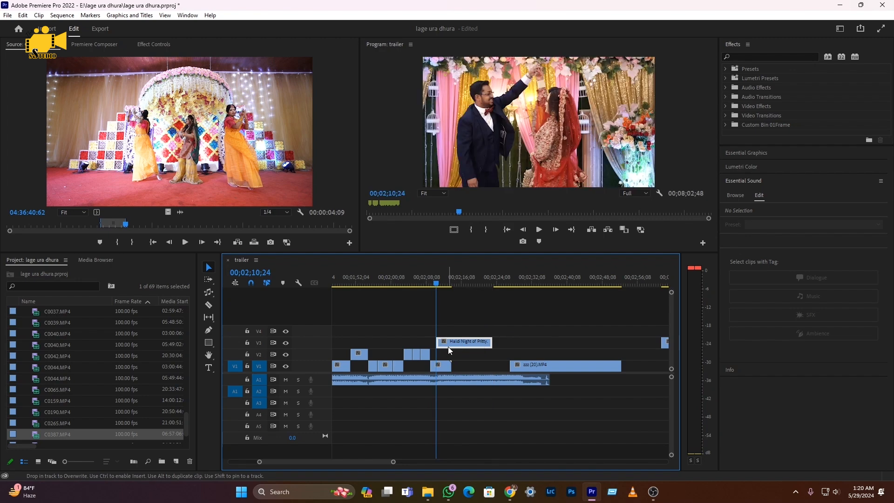
right_click(443, 370)
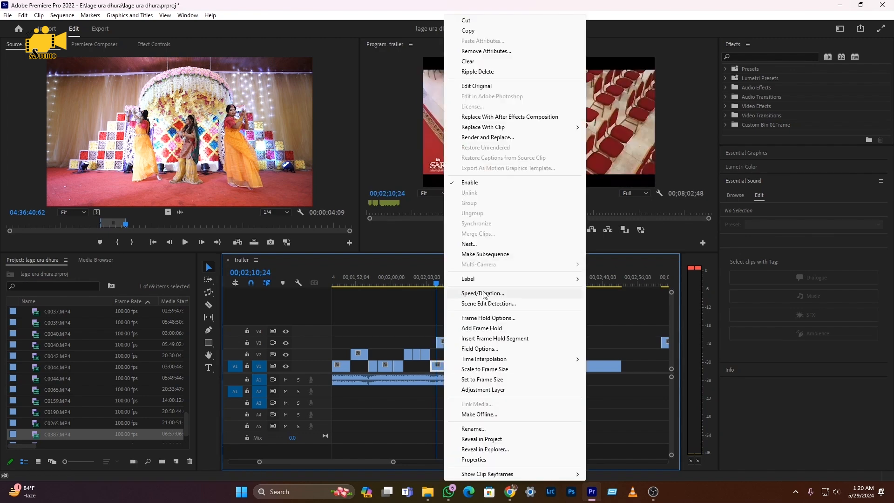
click(480, 293)
text(40)
click(482, 292)
drag(429, 283, 426, 283)
key(space)
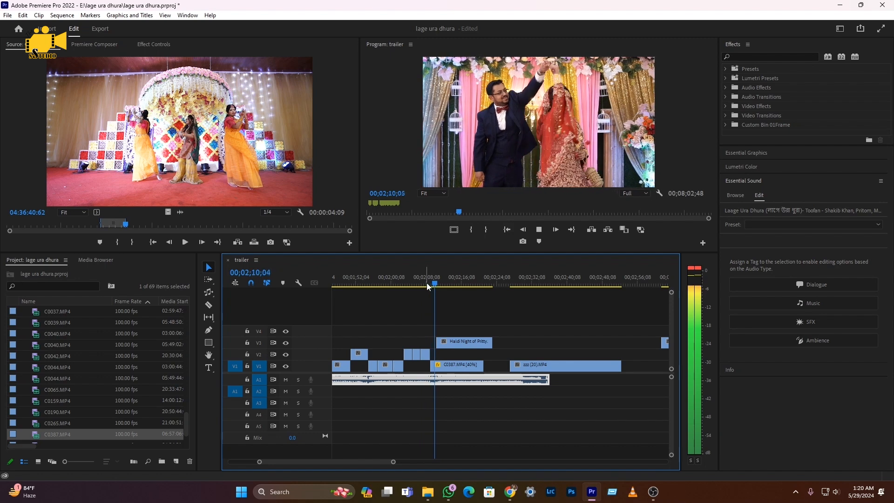
- Cut away the V3 Haldi Night clip's opening before 00;02;12;20, shift the rest back to 00;02;10;24 and play it
click(434, 283)
key(space)
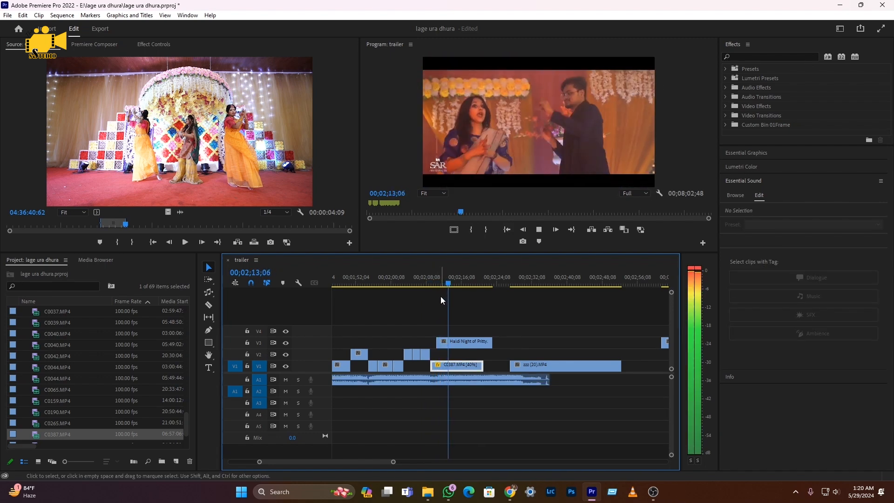
click(441, 284)
key(space)
key(space)
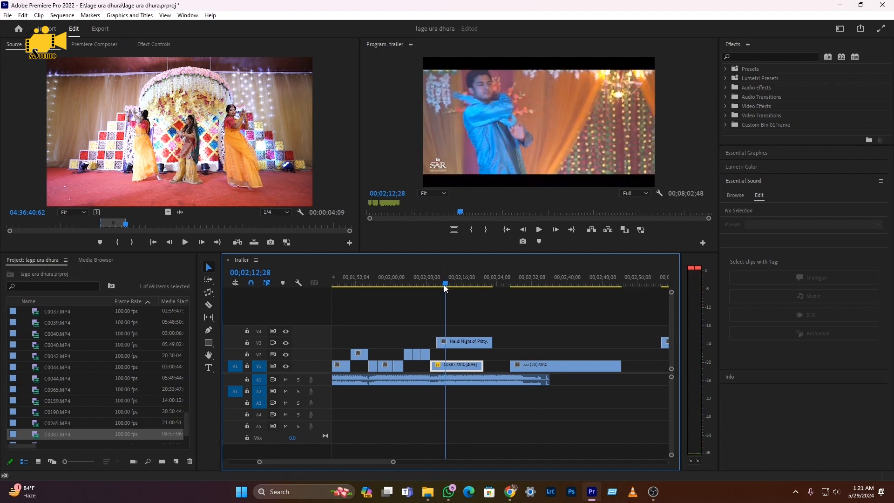
click(443, 284)
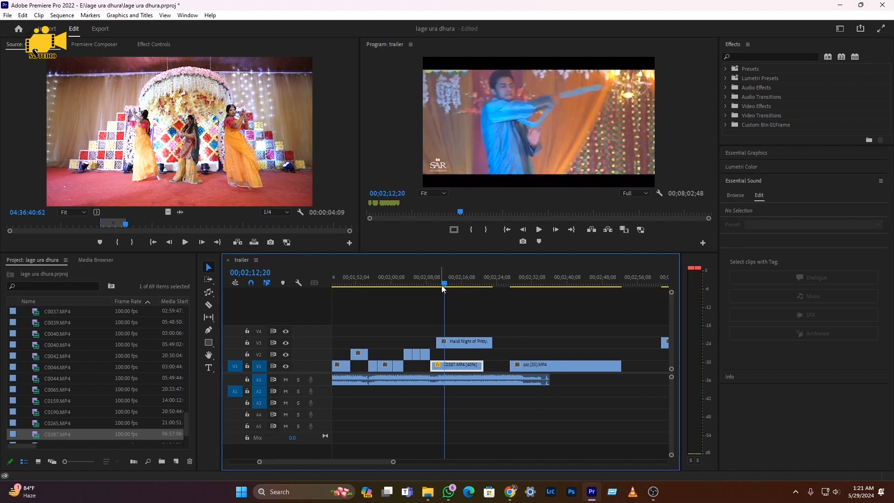
mouse_move(447, 342)
mouse_down()
mouse_move(461, 345)
mouse_move(455, 345)
mouse_up()
click(437, 278)
key(space)
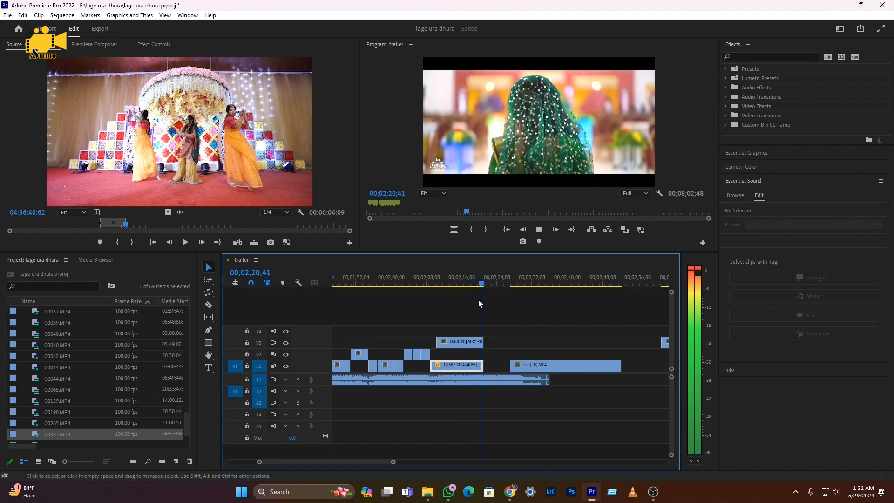
- Extend the V3 Haldi Night clip's end by about 7 seconds and move zzz (20).MP4 to V4, starting at 00;02;23;55
drag(471, 281, 457, 280)
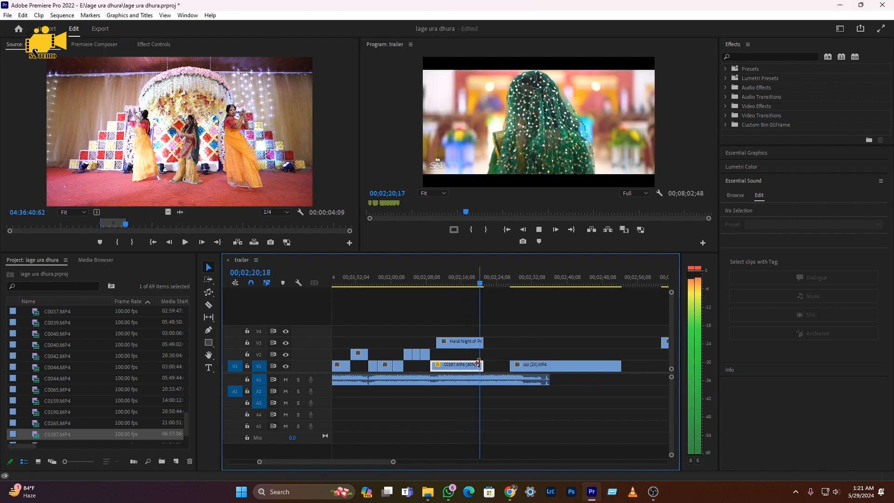
drag(483, 344, 513, 344)
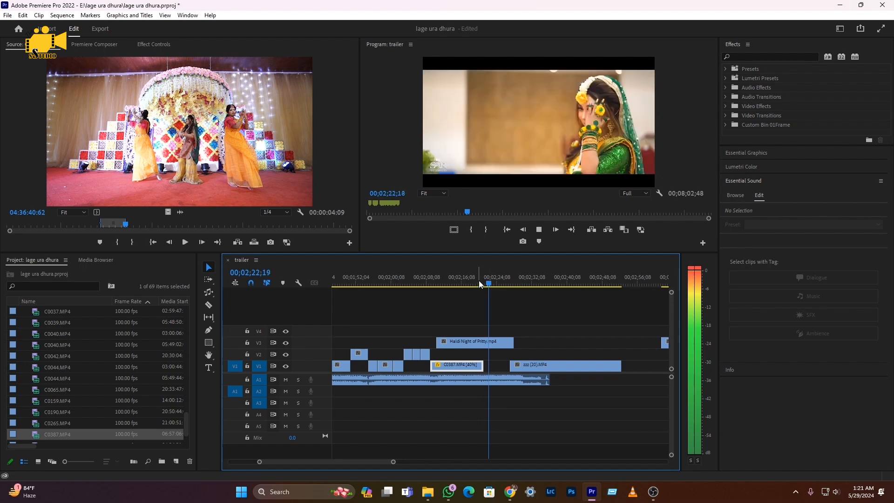
click(530, 379)
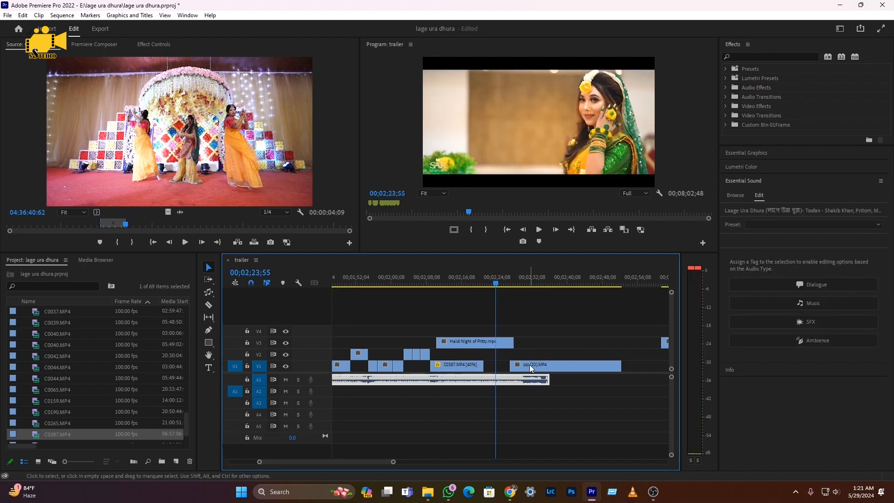
drag(532, 369, 519, 328)
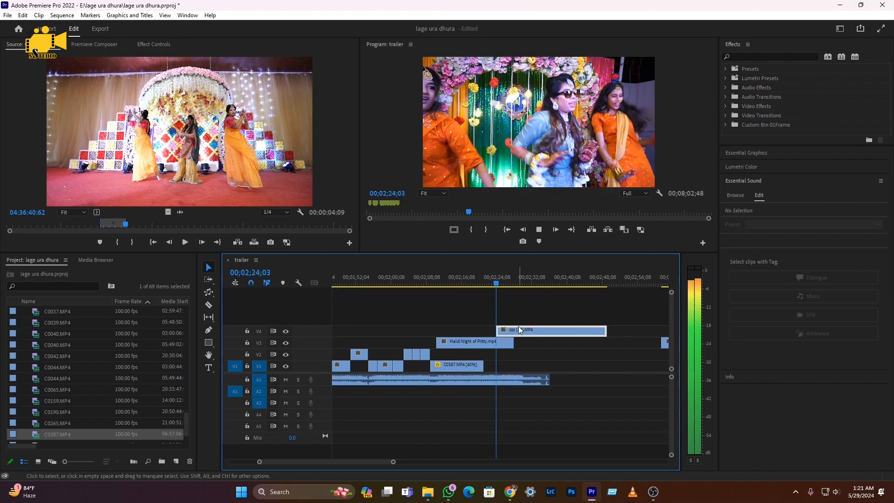
- Split zzz (20).MP4 on V4 at 00;02;25;55 and near 00;02;36, then move the remainder to V5 starting at 00;02;25;55
key(space)
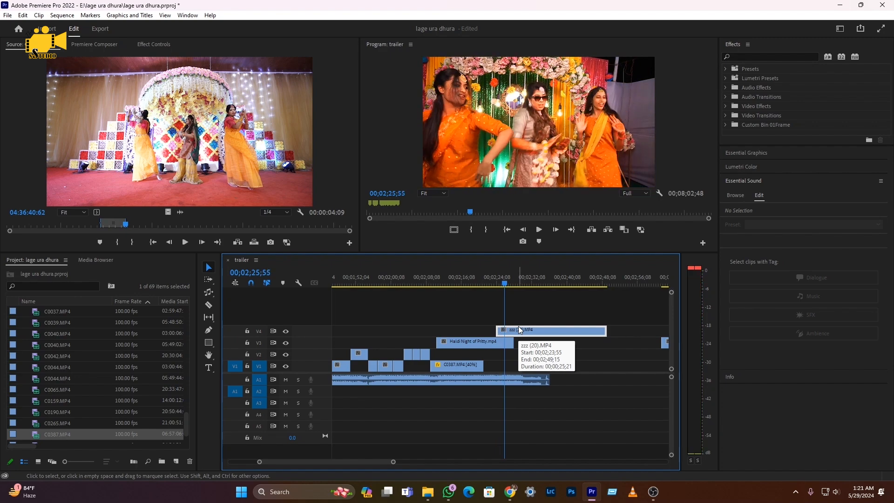
key(c)
click(504, 330)
click(558, 280)
drag(559, 281, 553, 281)
click(552, 331)
key(v)
drag(572, 333, 523, 321)
click(499, 279)
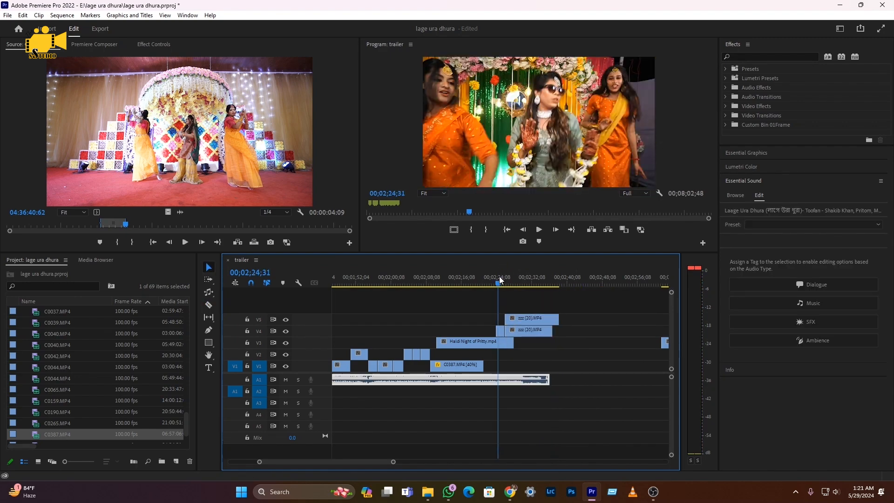
- Cut zzz (20).MP4 on V5 at the end of the V3 Haldi Night clip, delete the rest and play on
key(space)
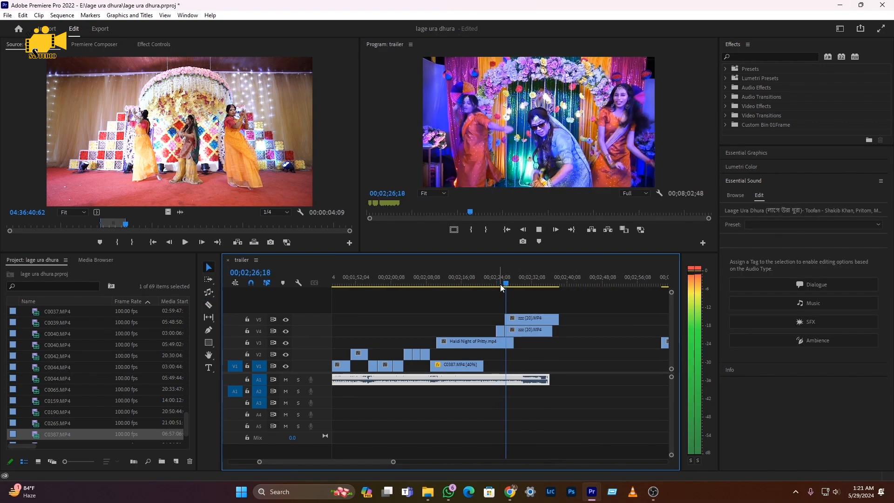
key(space)
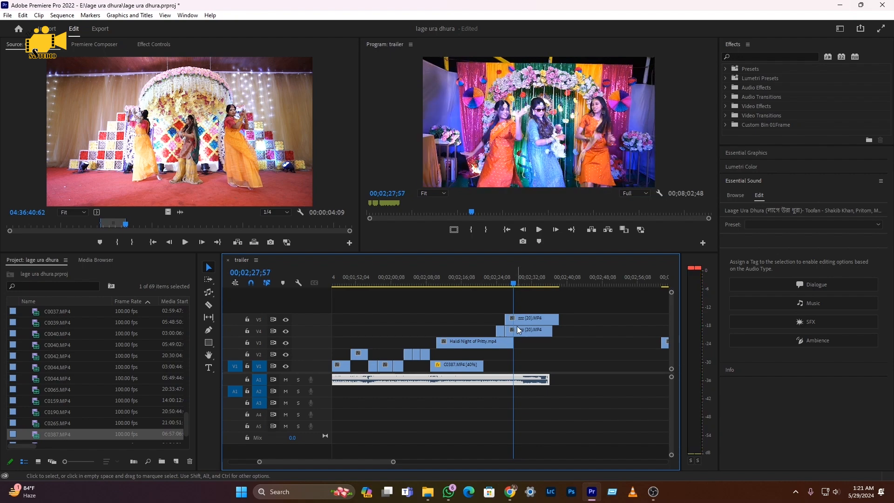
key(c)
click(514, 321)
key(v)
click(531, 319)
key(Delete)
key(space)
scroll(524, 335, down, 3)
scroll(524, 335, down, 3)
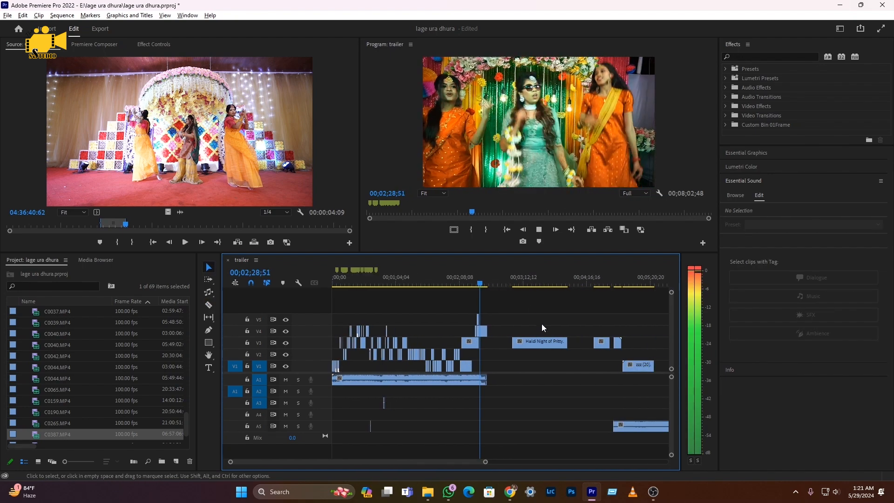
- Bring the later Haldi Night clip to V5 directly after the short zzz (20).MP4 piece and play it
drag(518, 281, 545, 284)
key(ctrl+z)
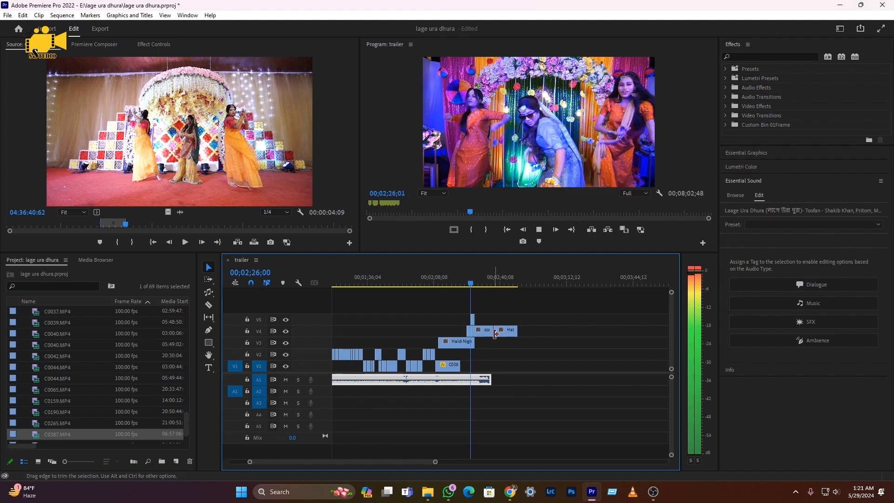
drag(508, 332, 488, 319)
click(473, 283)
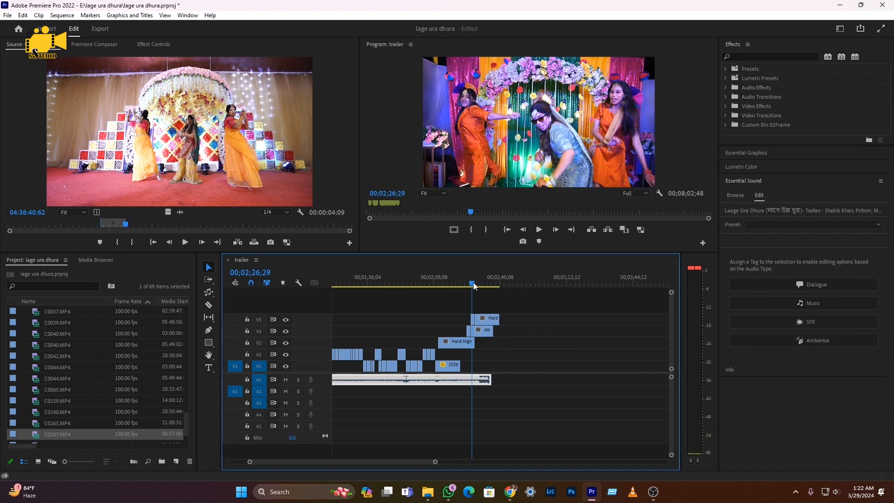
key(equal)
key(space)
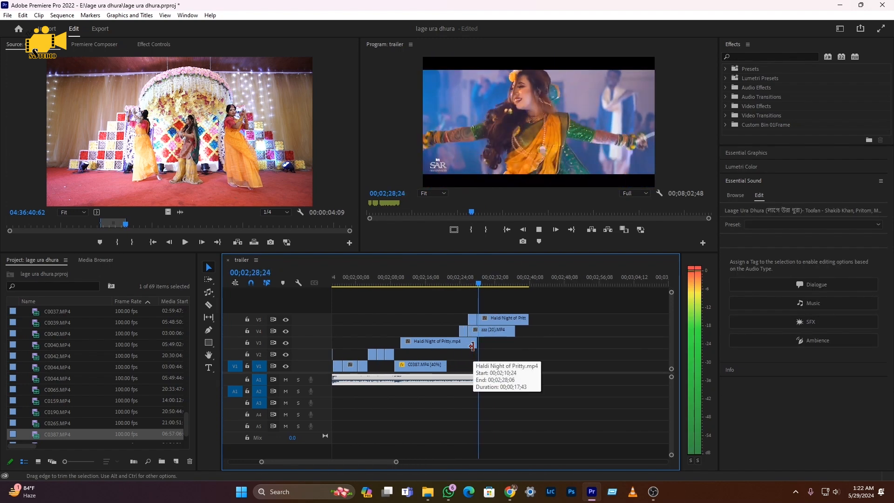
- Split the V5 Haldi Night clip at 00;02;29;35, delete the part after the cut and resume playback
key(space)
key(c)
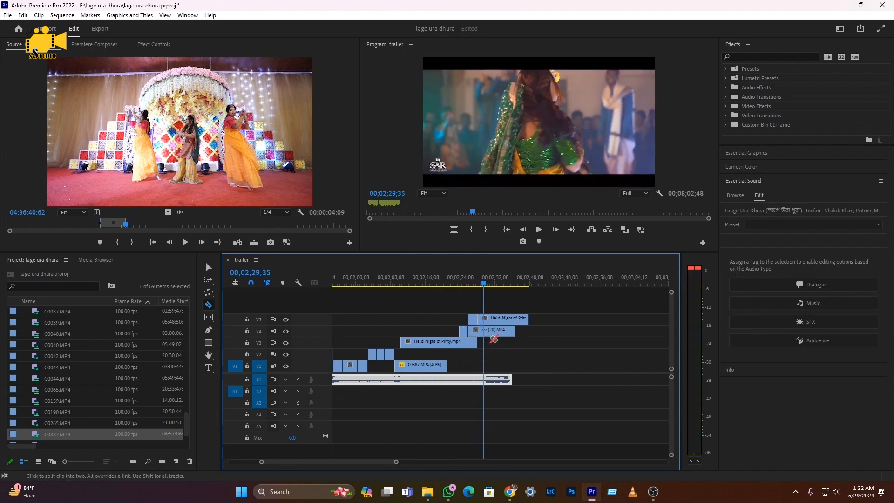
key(v)
click(499, 321)
key(Delete)
key(space)
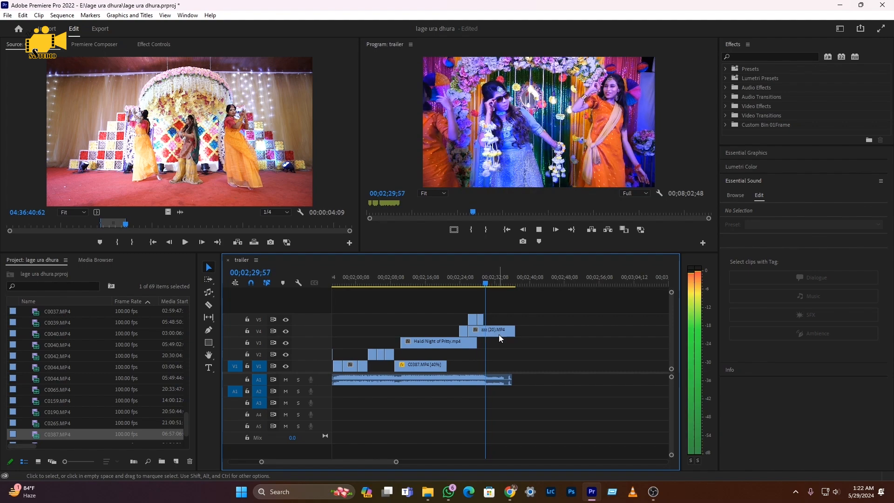
- Extend the end of zzz (20).MP4 on V4 to about 00;02;50 and play the section around the V5 Haldi Night clip
key(equal)
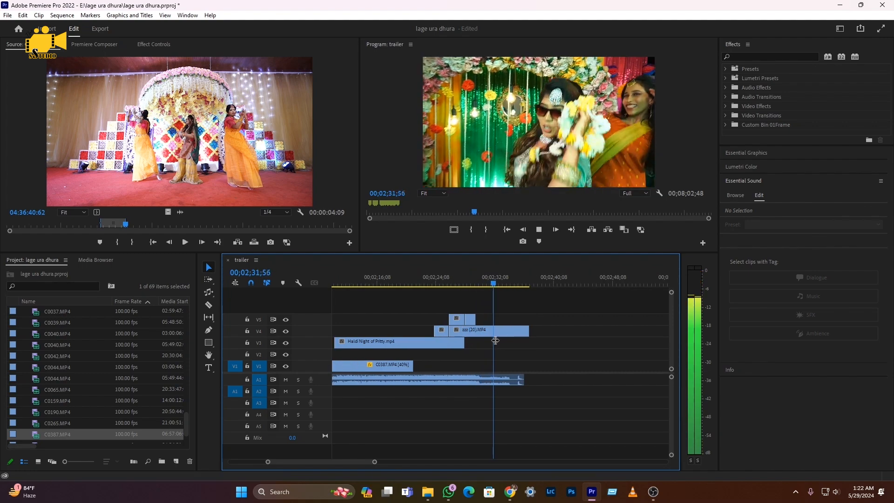
key(d)
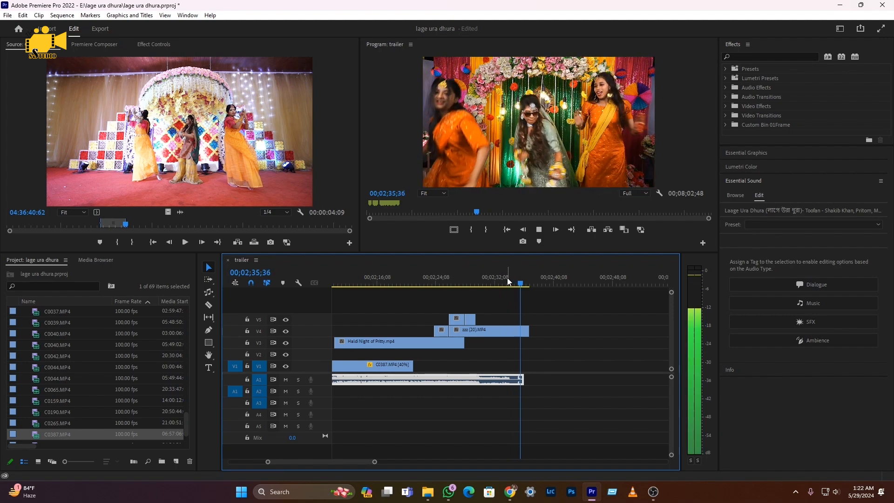
drag(507, 277, 588, 289)
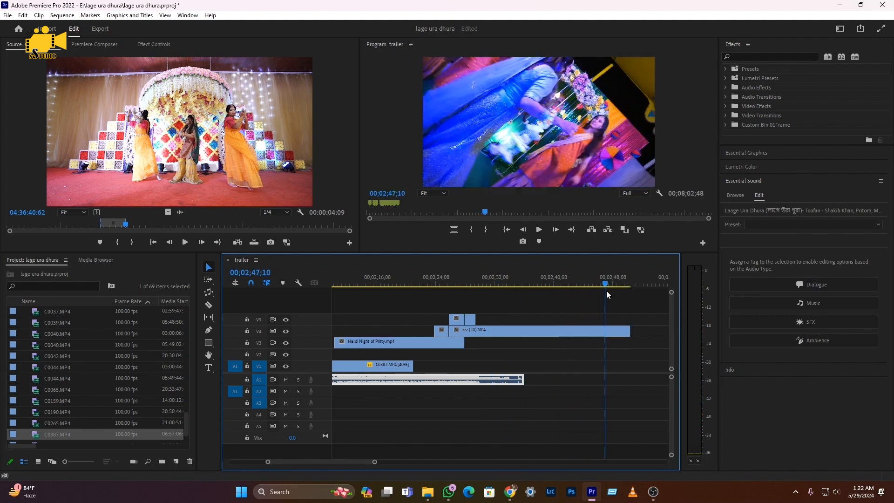
drag(428, 297, 468, 291)
key(space)
key(=)
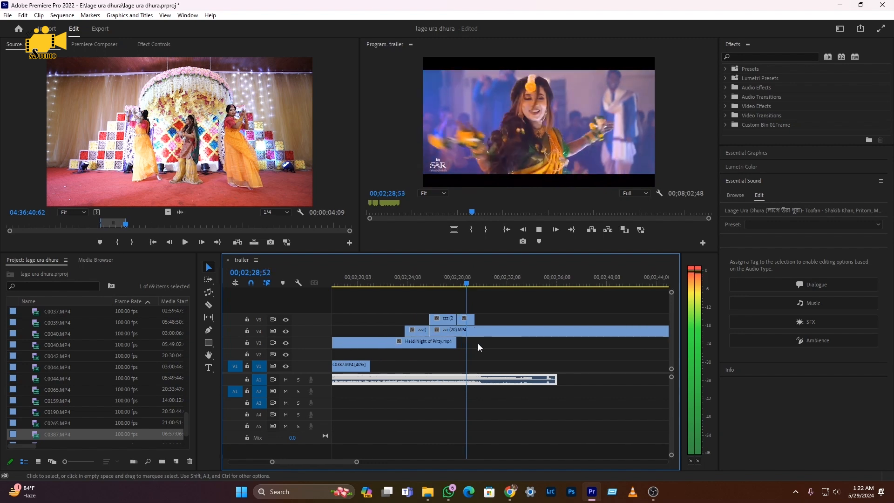
key(space)
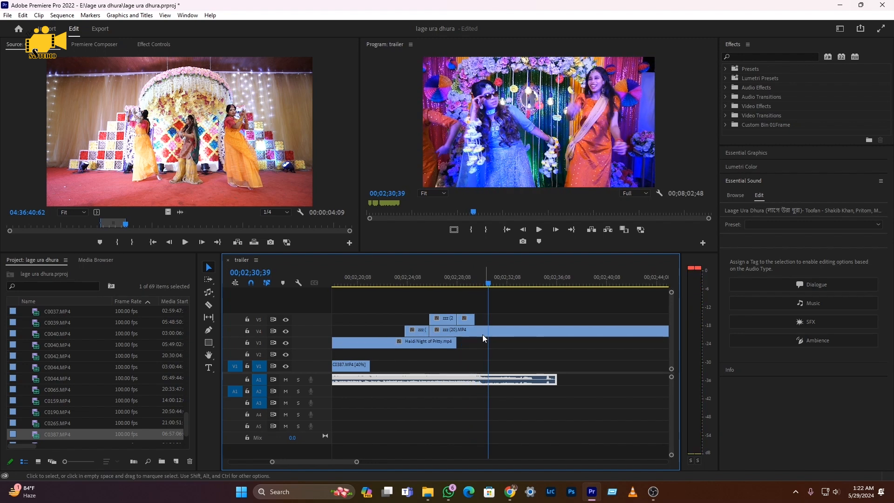
- Split zzz (20).MP4 on V4 at the end of the V5 Haldi Night clip and set the latter part's speed to 40%
click(479, 330)
key(c)
click(474, 331)
key(v)
right_click(501, 331)
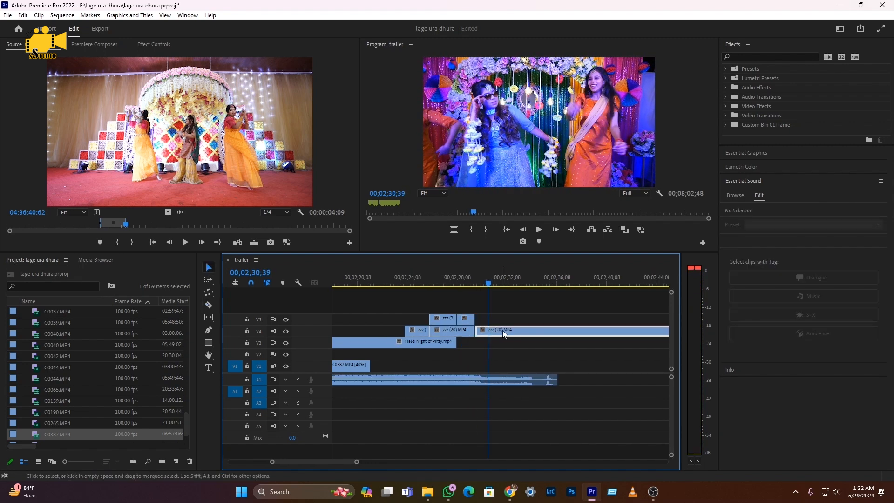
click(540, 293)
text(40)
key(Return)
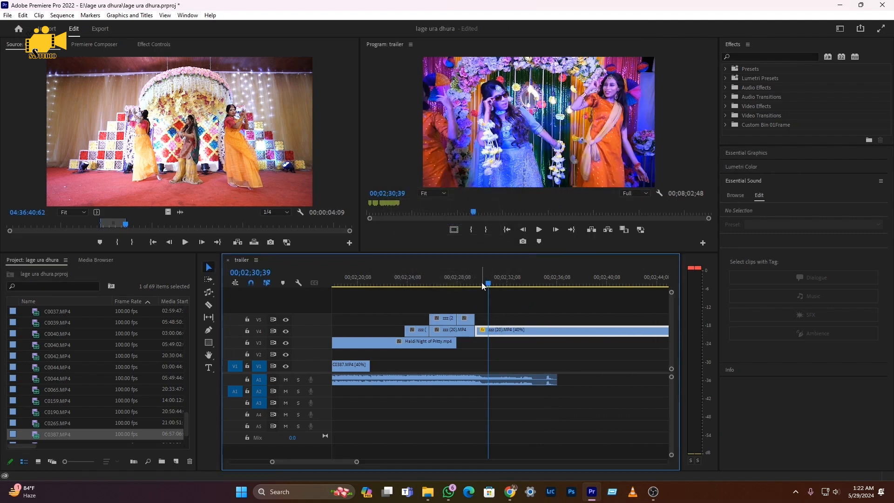
- Expand track V4 and keyframe the slowed clip's opacity to fade to black from 00;02;32;46 to about 00;02;34;20
scroll(474, 330, up, 2)
double_click(323, 341)
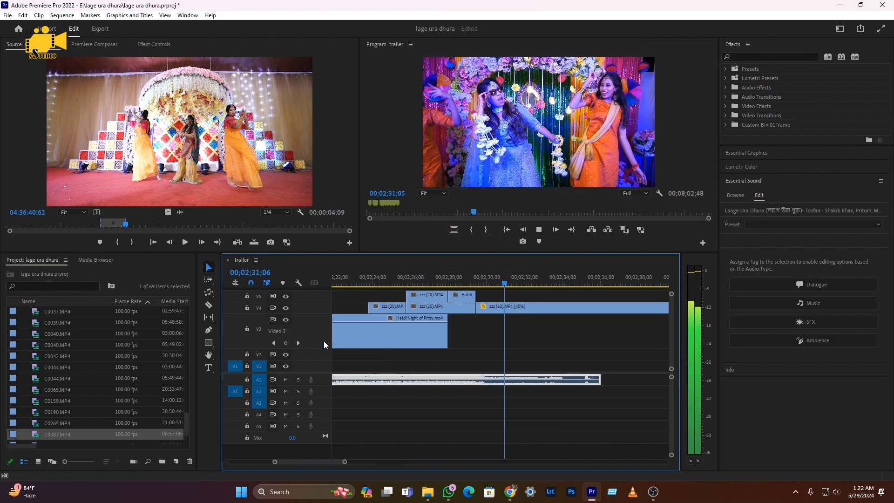
double_click(314, 336)
double_click(317, 331)
key(space)
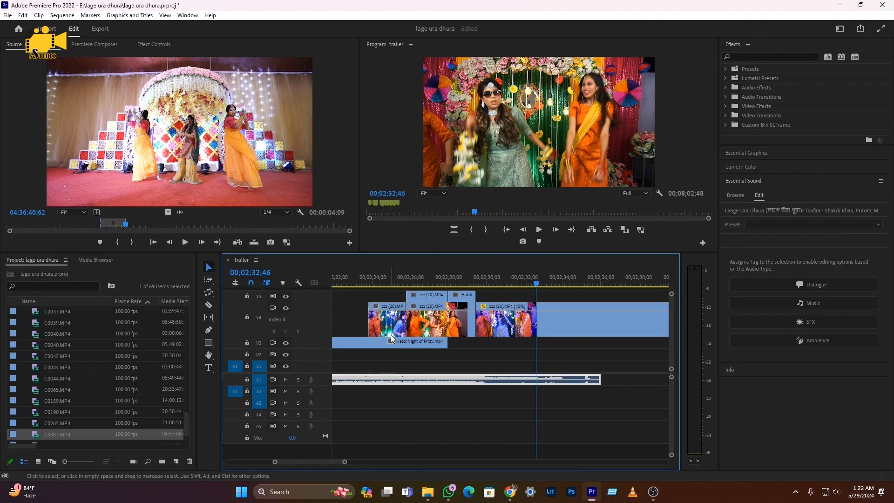
key(p)
click(535, 310)
drag(568, 311, 568, 334)
key(space)
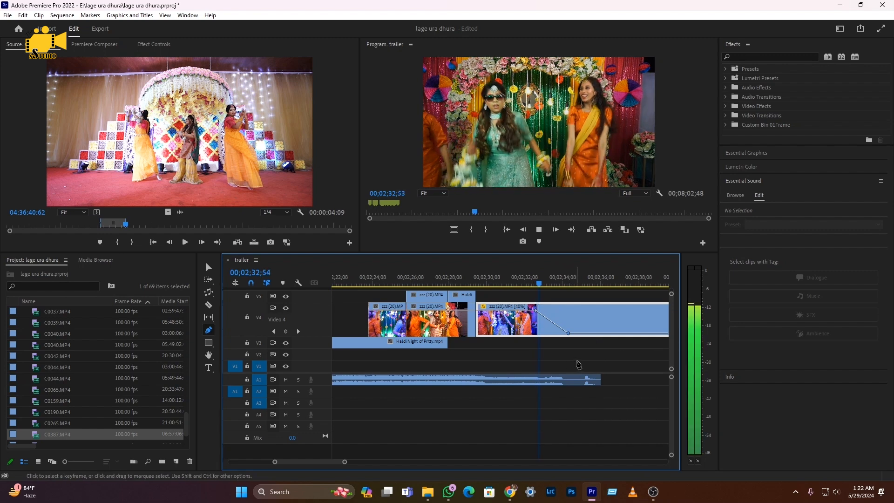
- Expand the song's track, cut away the song after 00;02;34;19 and cut off the V4 clip after 00;02;34;33
key(space)
double_click(323, 386)
key(space)
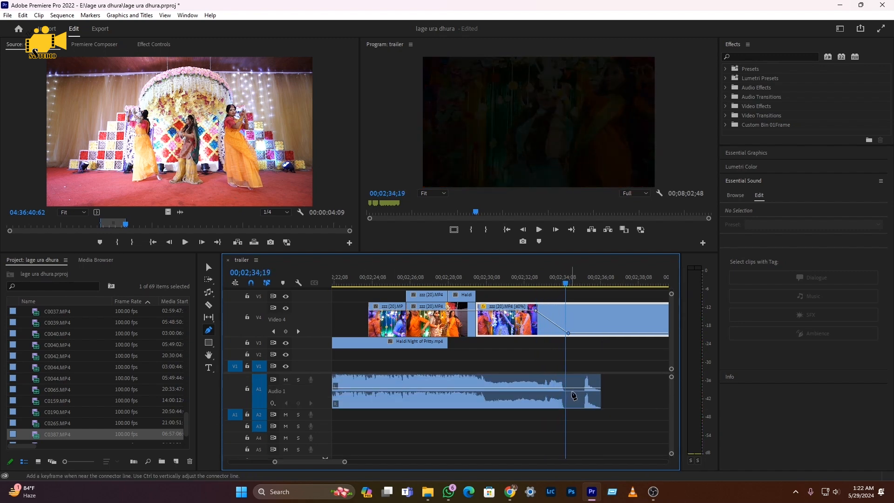
key(c)
click(566, 404)
key(v)
click(580, 394)
key(Delete)
click(571, 281)
key(c)
click(571, 325)
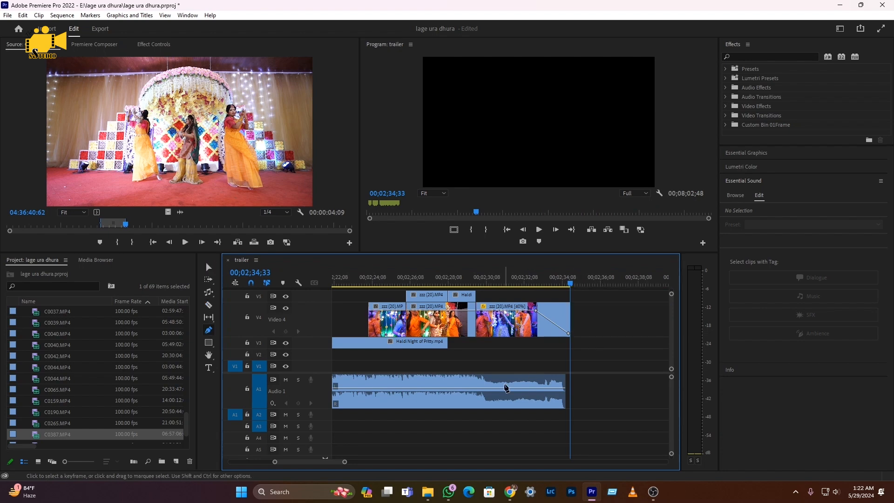
- Keyframe the song's volume to fade out from about 00;02;31;00 to 00;02;33;30 and play the ending
click(503, 388)
drag(549, 388, 550, 405)
click(494, 282)
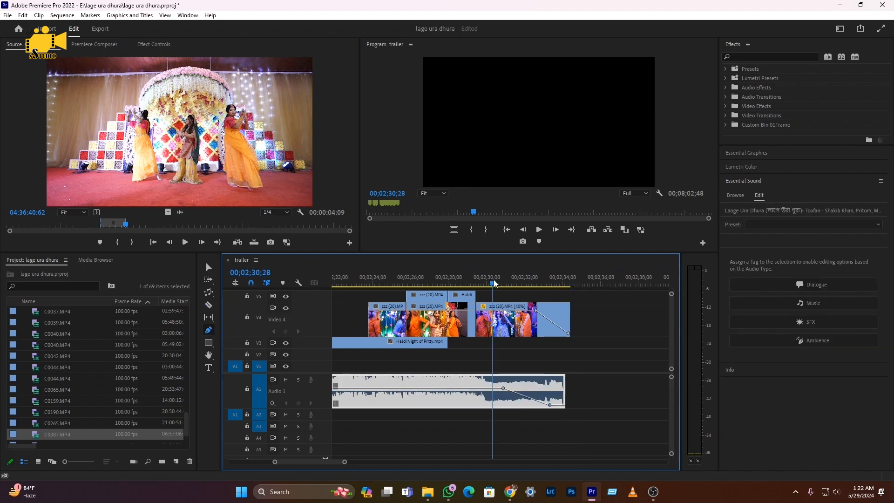
key(space)
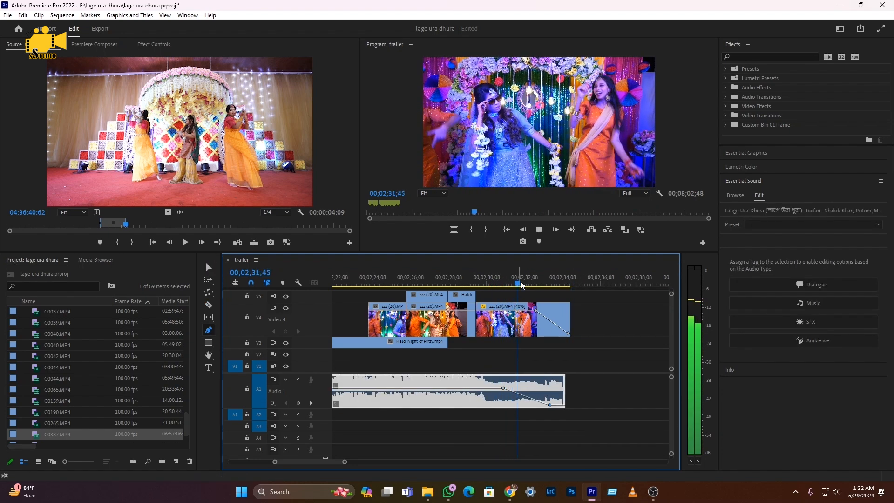
- Split the V4 clip and the song at 00;02;33;39, delete the pieces after the cut and save the project
key(c)
click(552, 321)
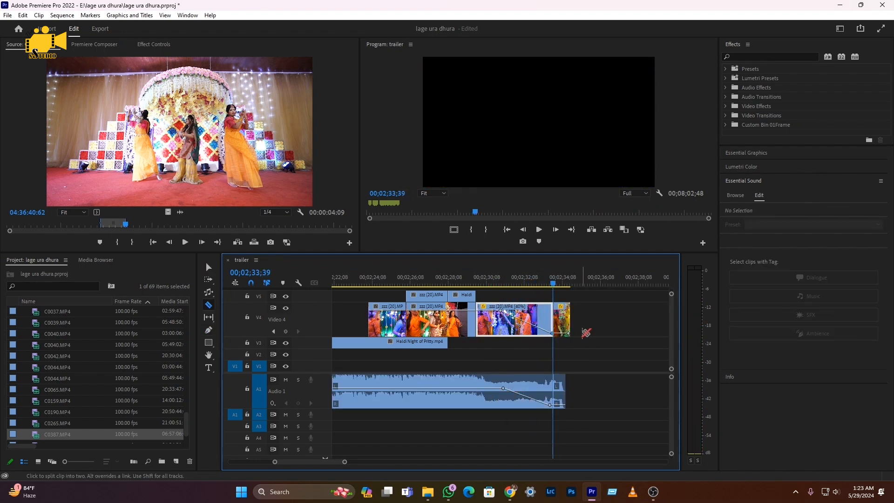
key(v)
drag(585, 332, 560, 378)
key(Delete)
key(ctrl+s)
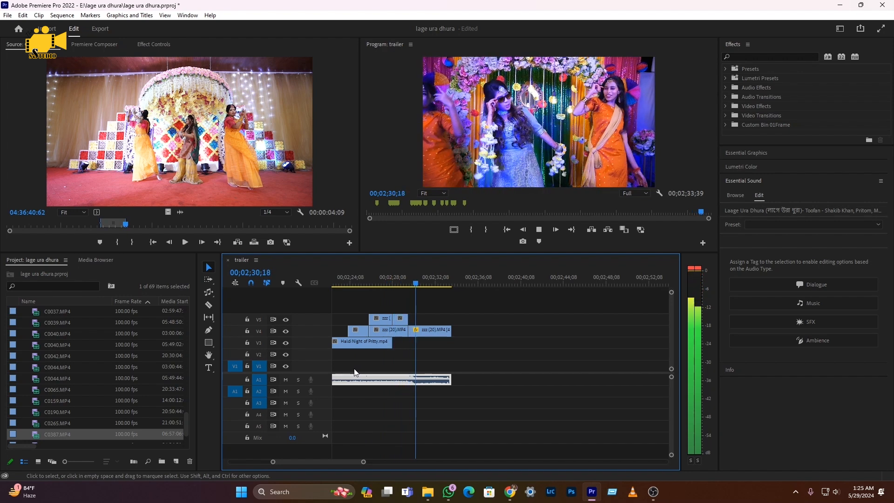
- Play the trailer's ending, return to the beginning and review the opening up to about 00;00;08;37
scroll(355, 373, down, 6)
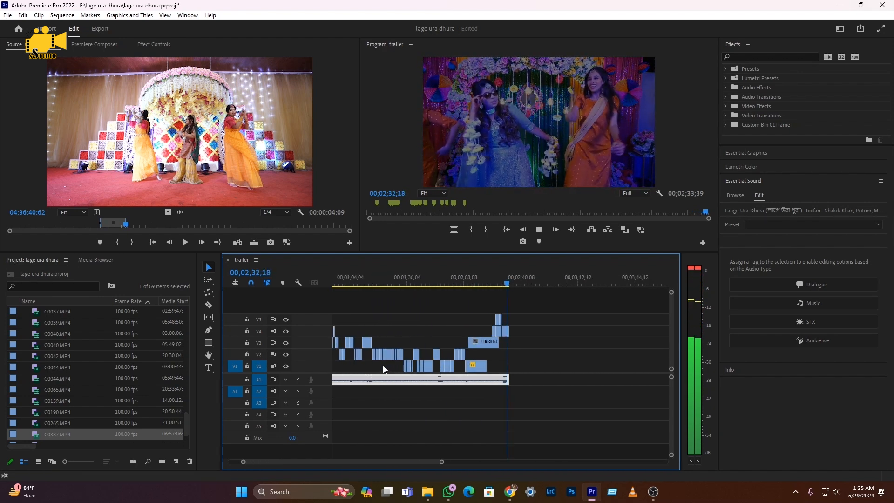
scroll(422, 359, down, 2)
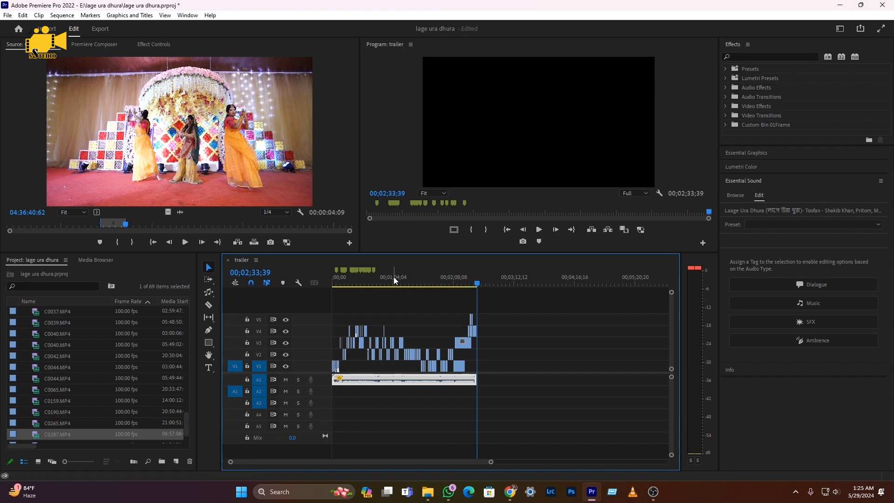
drag(393, 279, 295, 283)
scroll(366, 356, up, 3)
scroll(366, 356, up, 1)
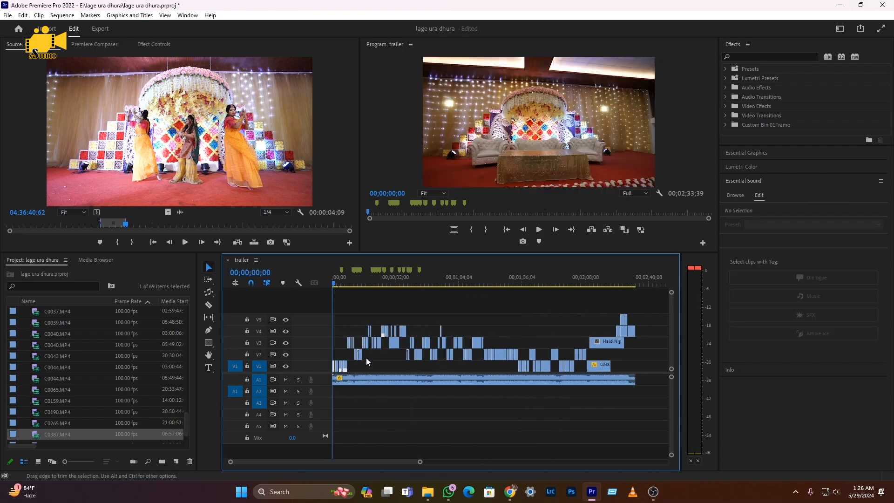
scroll(366, 358, up, 5)
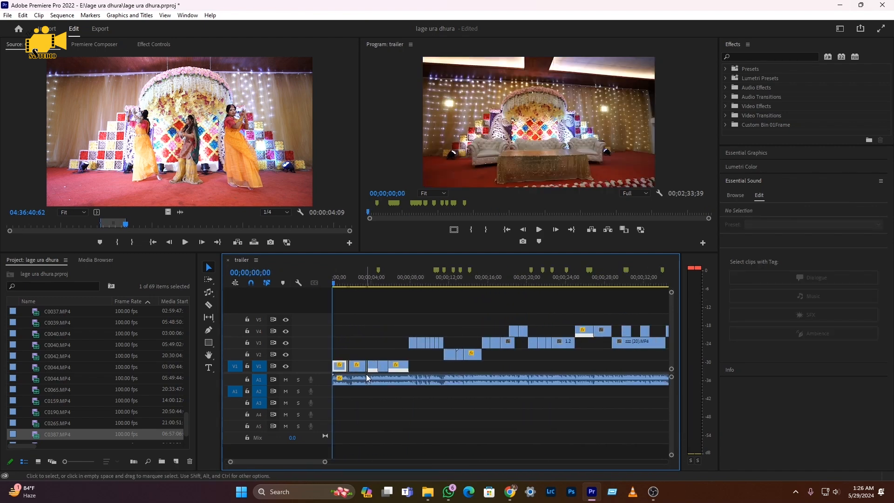
scroll(367, 375, up, 3)
key(space)
scroll(352, 365, up, 2)
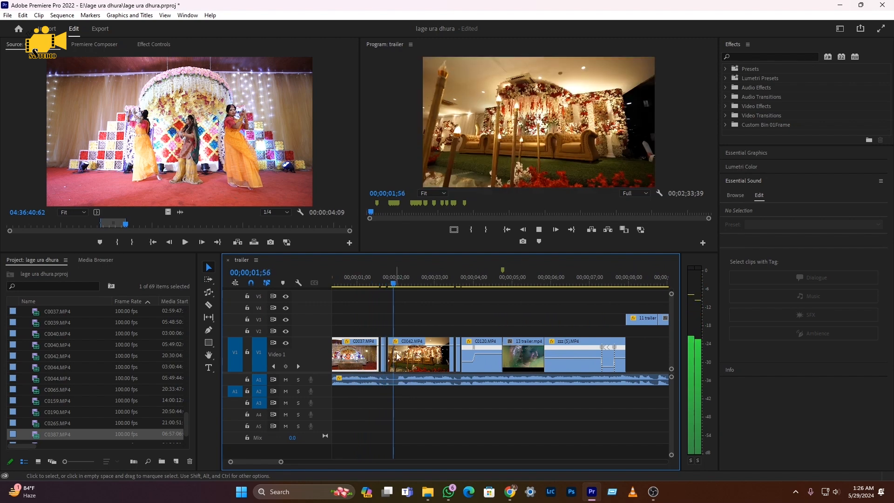
scroll(390, 372, down, 1)
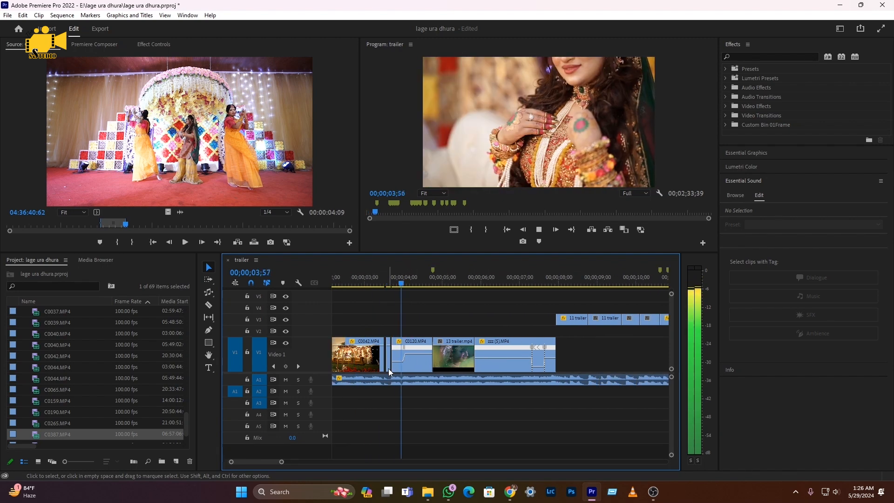
scroll(388, 368, up, 1)
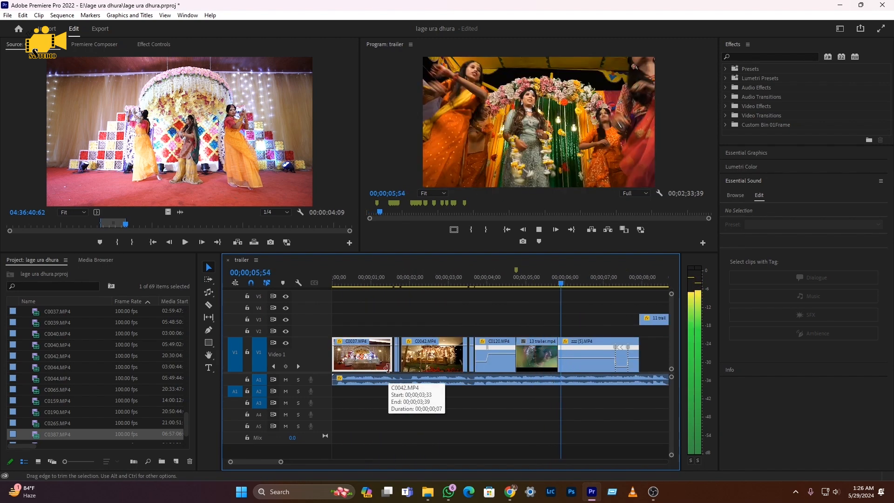
scroll(388, 368, down, 2)
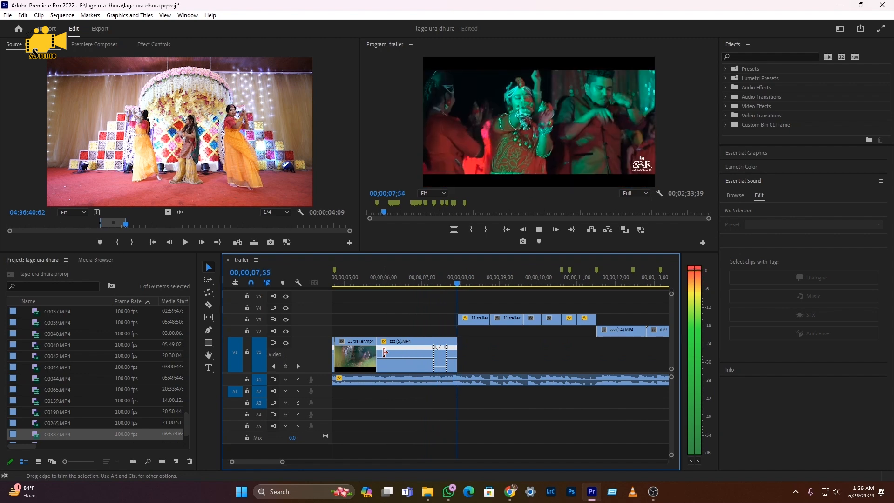
scroll(384, 353, down, 1)
click(388, 285)
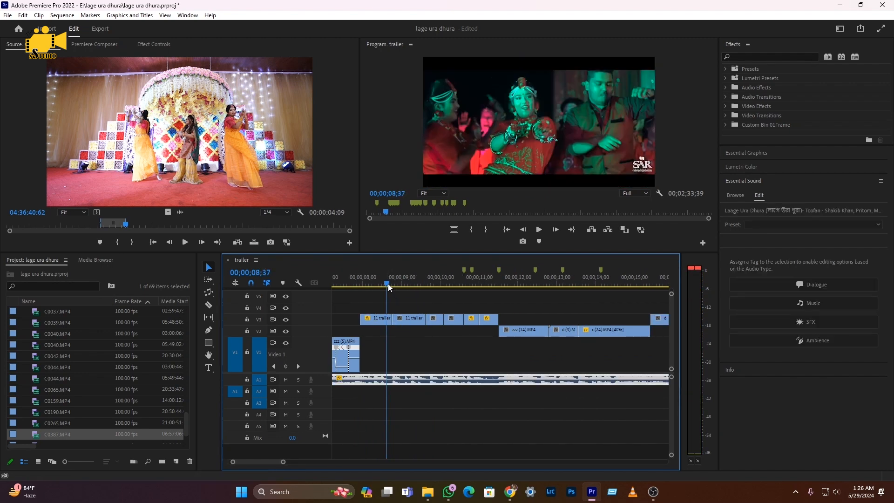
- Apply the Dip to White transition at the cut between the first two 11 trailer clips on V3
drag(388, 285, 395, 286)
click(391, 320)
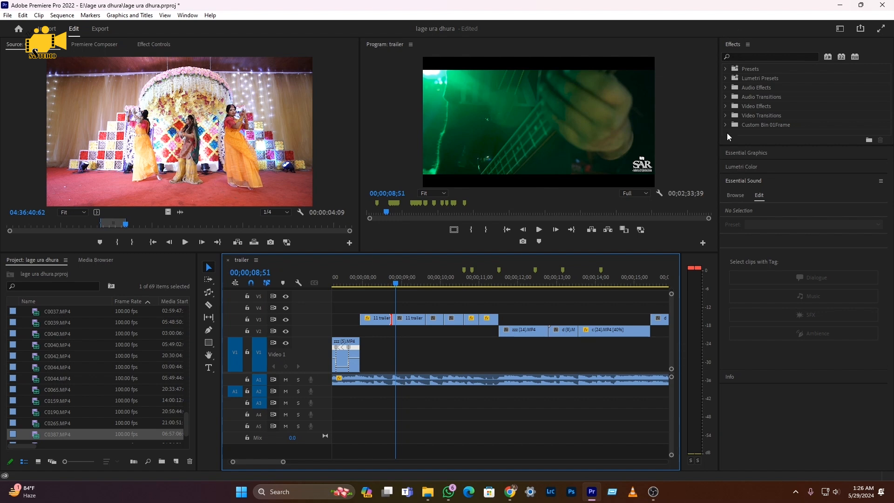
click(725, 116)
click(730, 125)
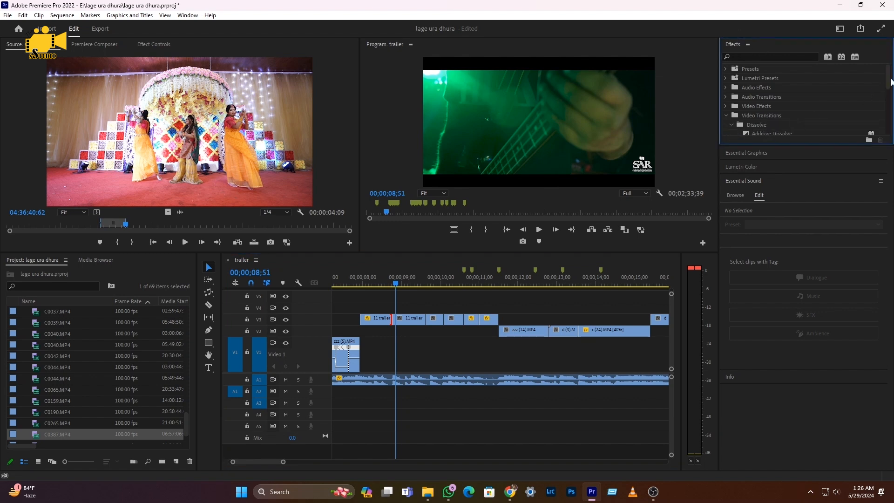
drag(891, 82, 892, 104)
scroll(783, 96, up, 2)
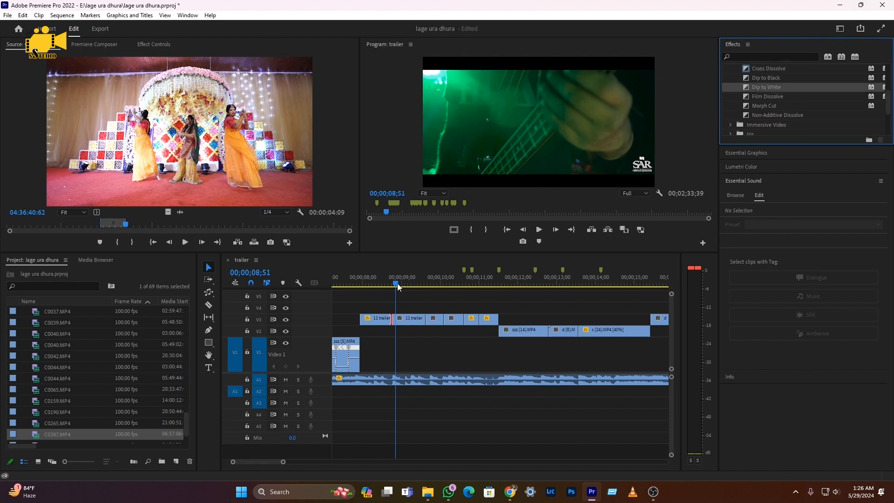
drag(398, 286, 397, 325)
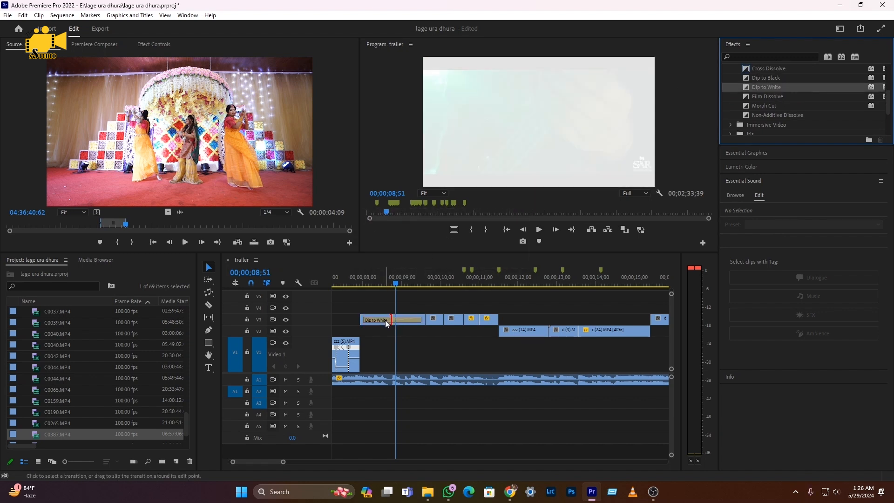
- Shorten the Dip to White transition to 00;00;00;07, playing across the cut to judge its length
click(154, 44)
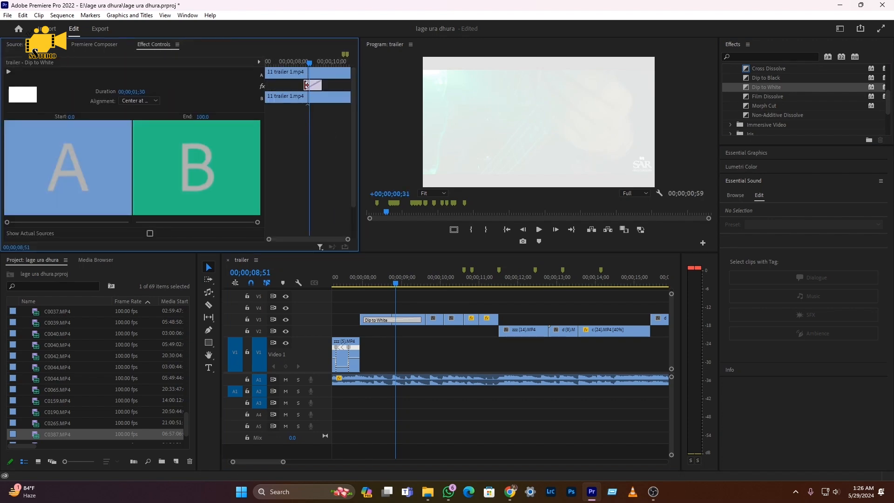
mouse_move(306, 85)
mouse_down()
mouse_move(324, 86)
mouse_move(311, 86)
mouse_up()
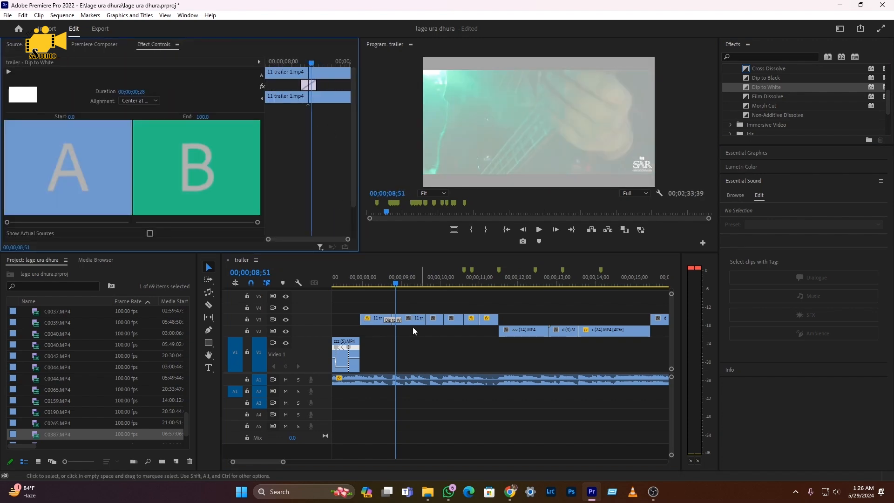
click(374, 283)
key(space)
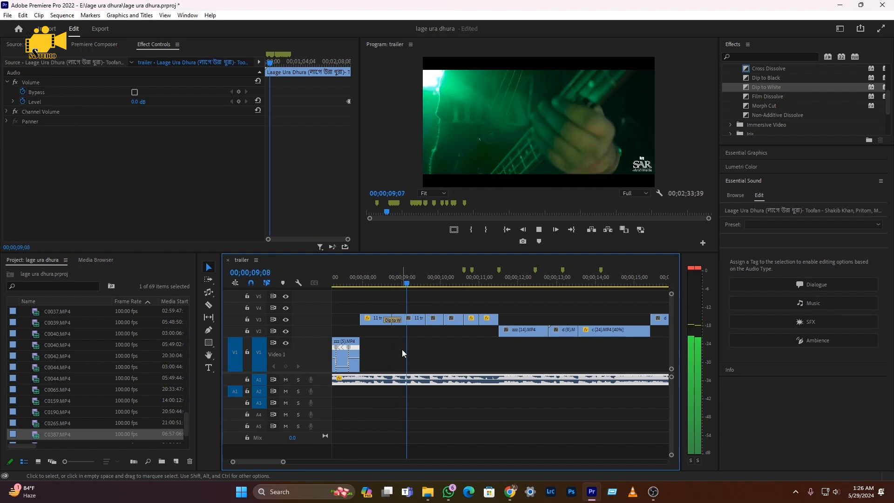
key(space)
click(399, 319)
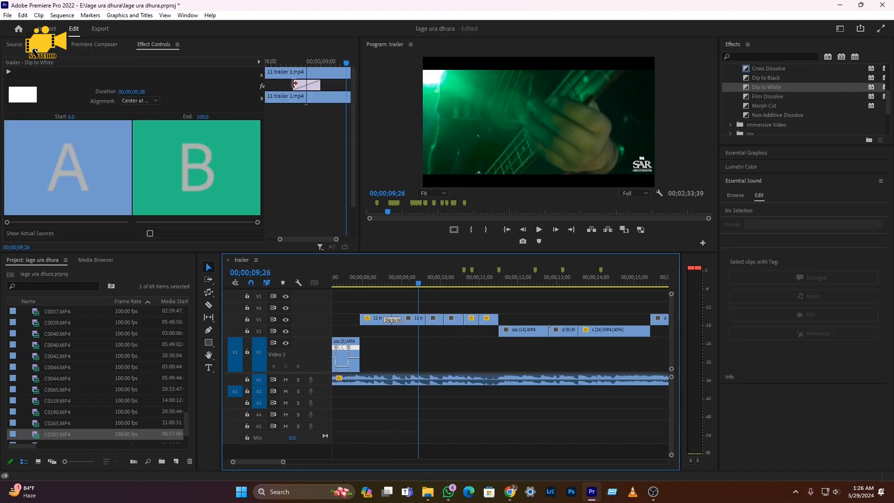
mouse_move(295, 83)
mouse_down()
mouse_move(318, 85)
mouse_move(307, 84)
mouse_up()
click(384, 282)
key(space)
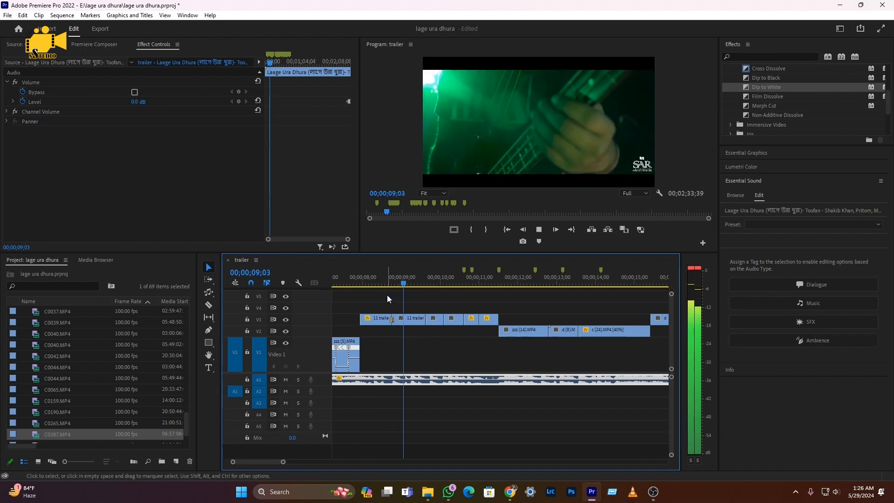
key(space)
- Copy the shortened Dip to White to the four following cuts between the short V3 clips
click(393, 322)
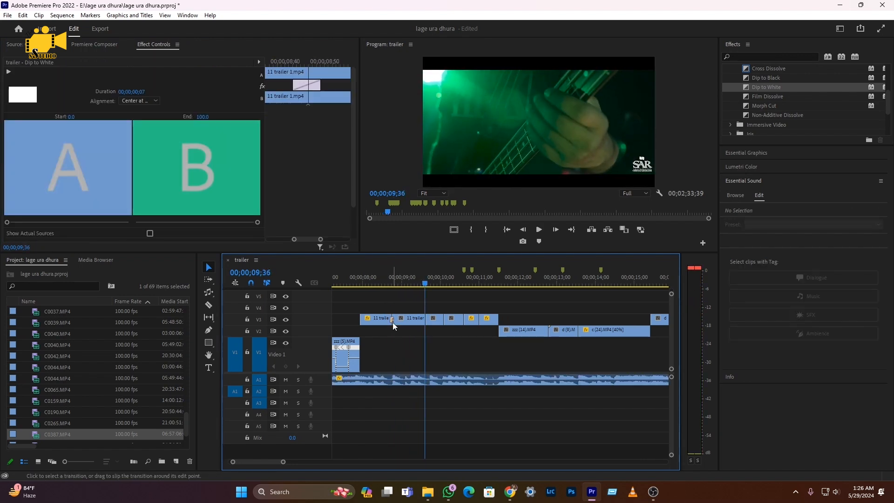
click(427, 319)
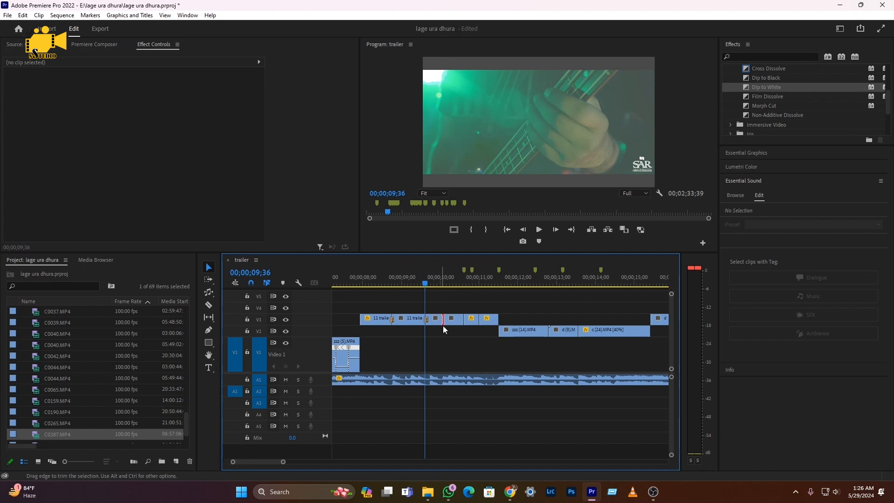
mouse_move(444, 327)
mouse_down()
mouse_move(457, 338)
mouse_move(460, 320)
mouse_up()
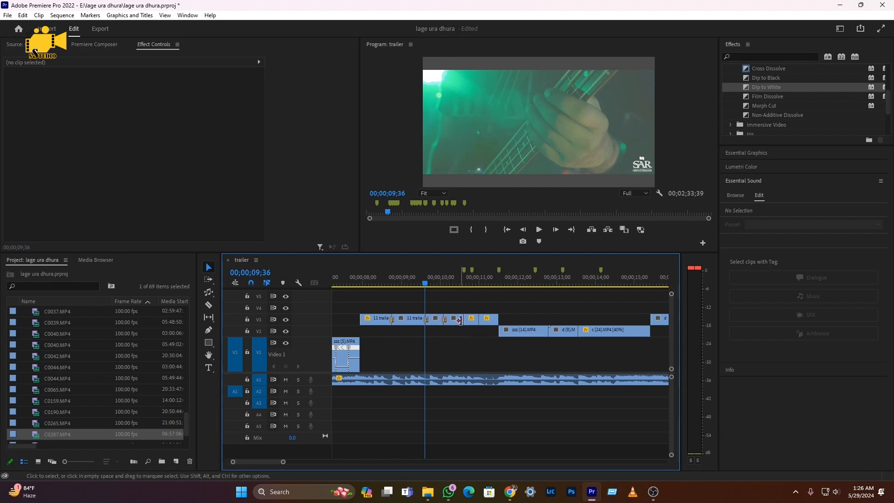
key(ctrl+d)
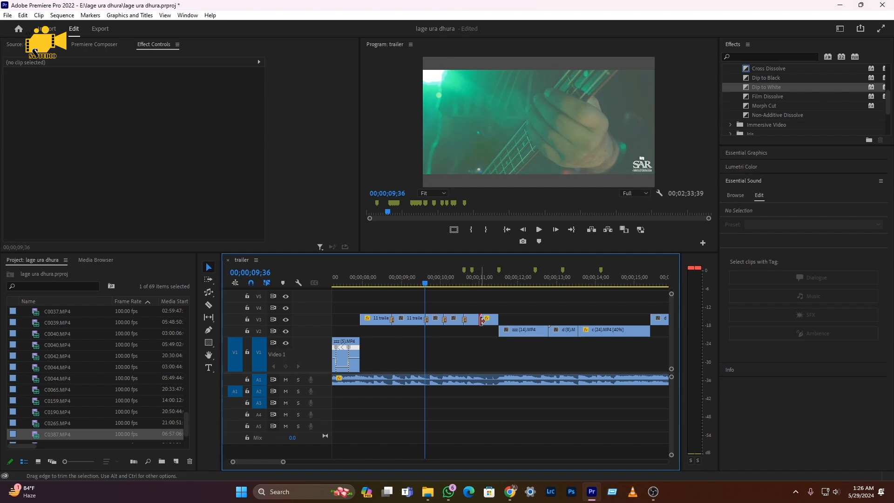
key(ctrl+d)
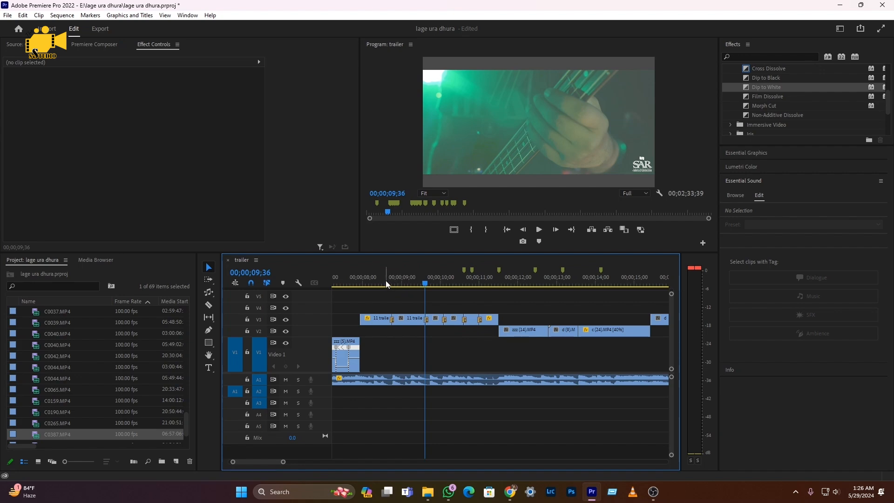
- Play the trailer from the first Dip to White on to about 00;00;26;41
click(385, 281)
key(space)
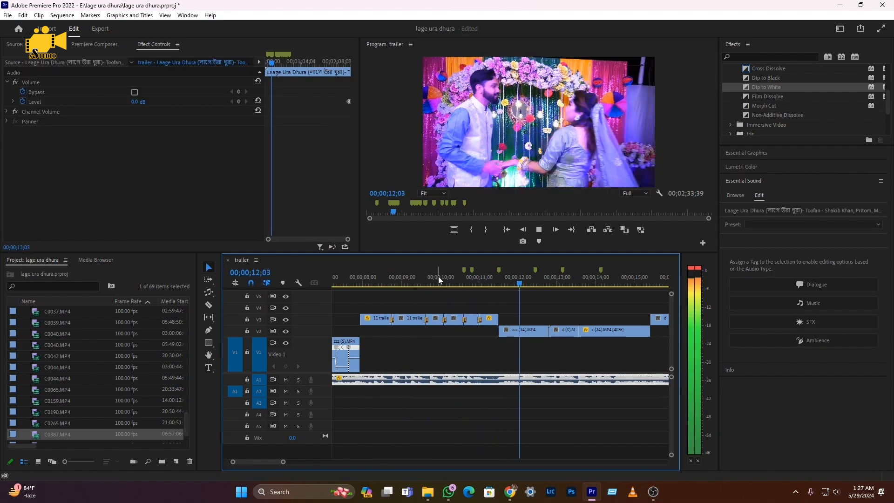
drag(432, 276, 414, 275)
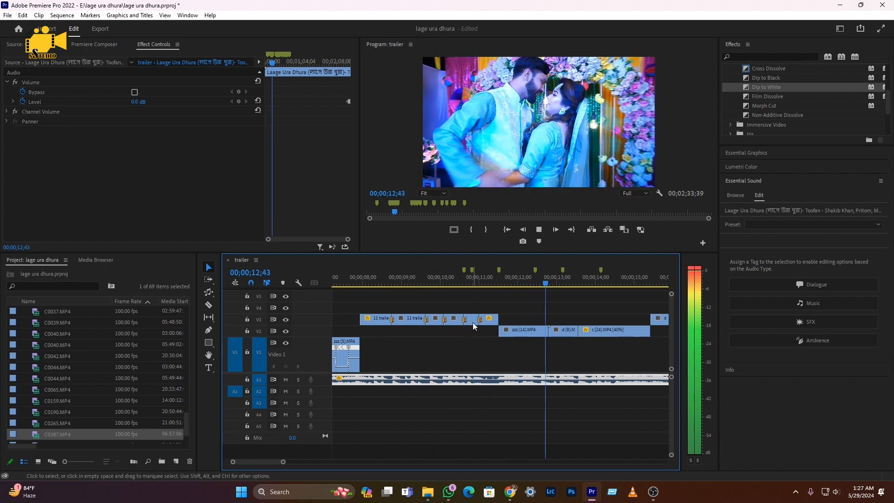
key(minus)
scroll(465, 323, down, 3)
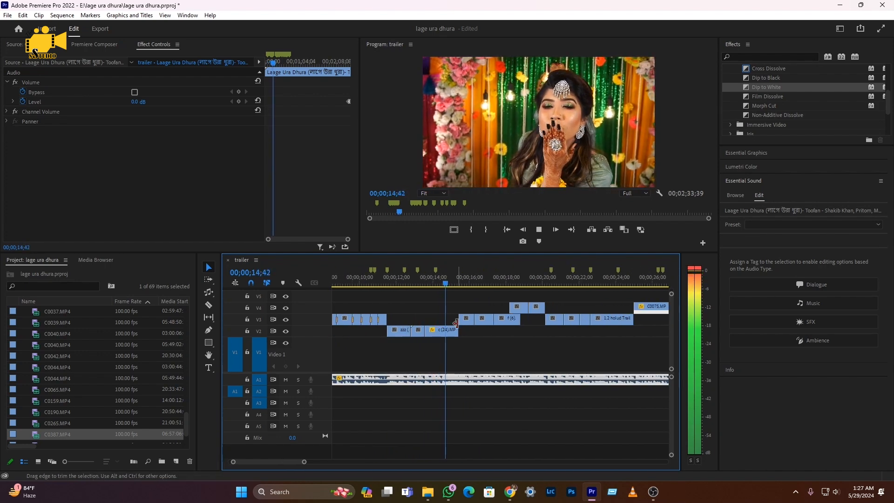
scroll(453, 325, down, 3)
scroll(452, 325, up, 4)
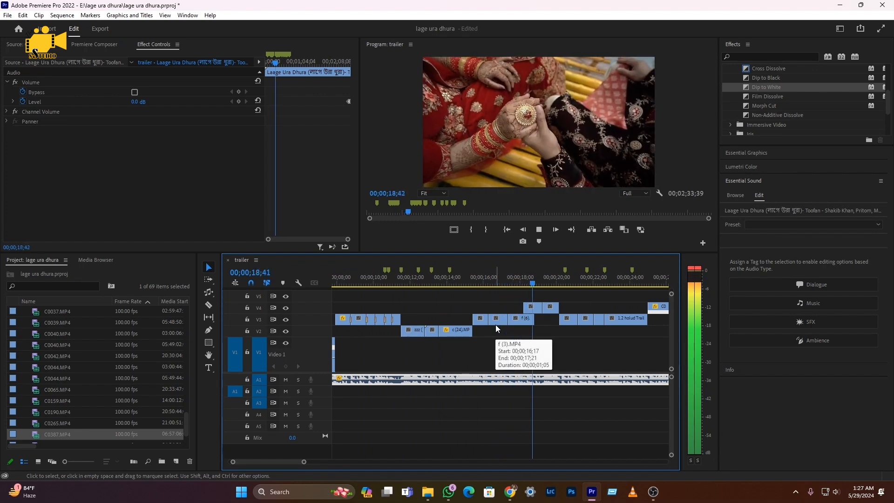
scroll(495, 325, down, 3)
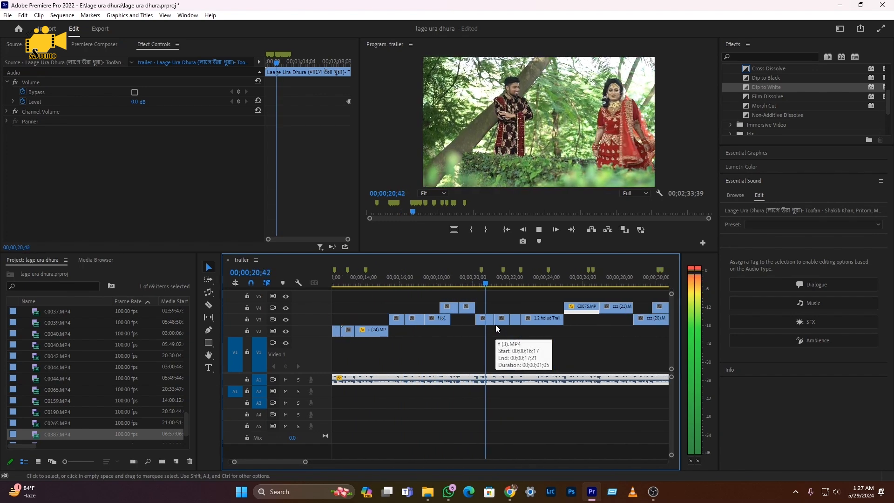
scroll(496, 325, down, 2)
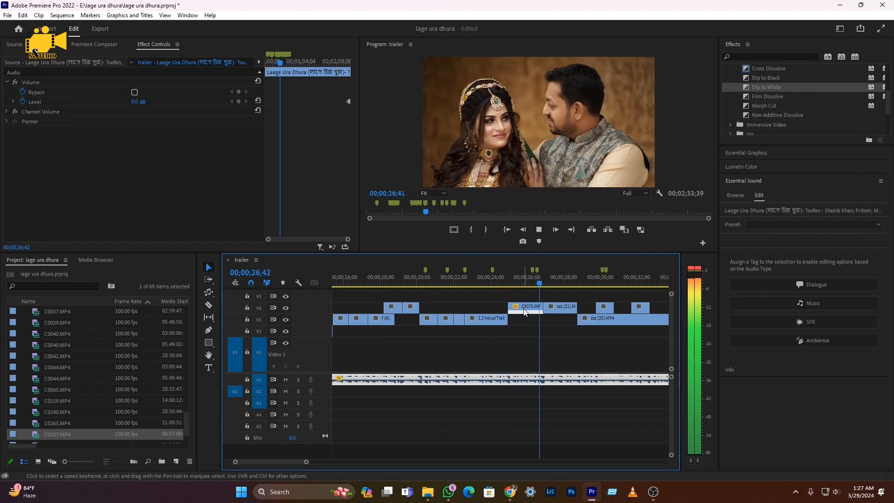
- Move zzz (21).MP4, the 1.2 holud Trailer clip at 00;00;34;19 and C0169.MP4 onto V3 without shifting their timing
drag(563, 308, 566, 322)
scroll(536, 295, down, 3)
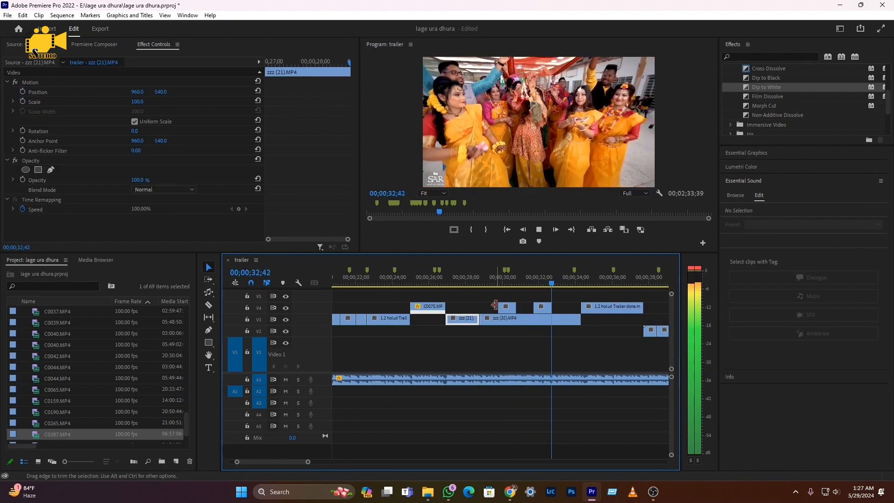
scroll(495, 305, down, 3)
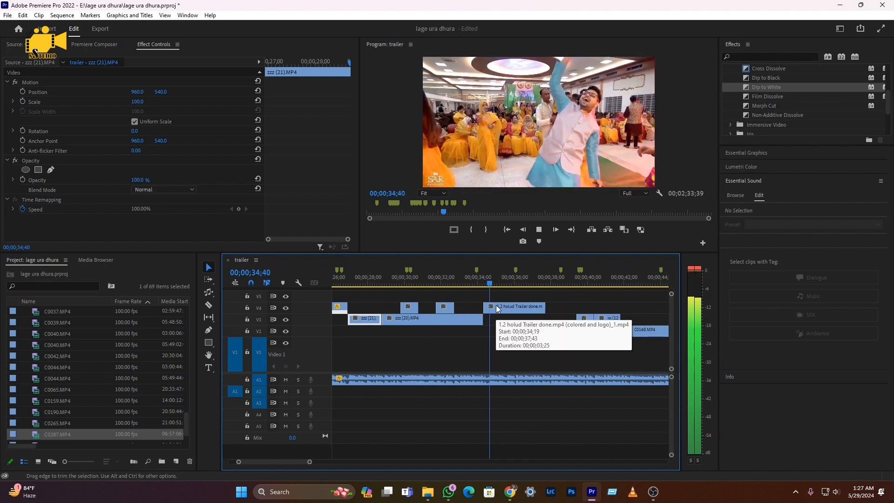
drag(495, 305, 502, 318)
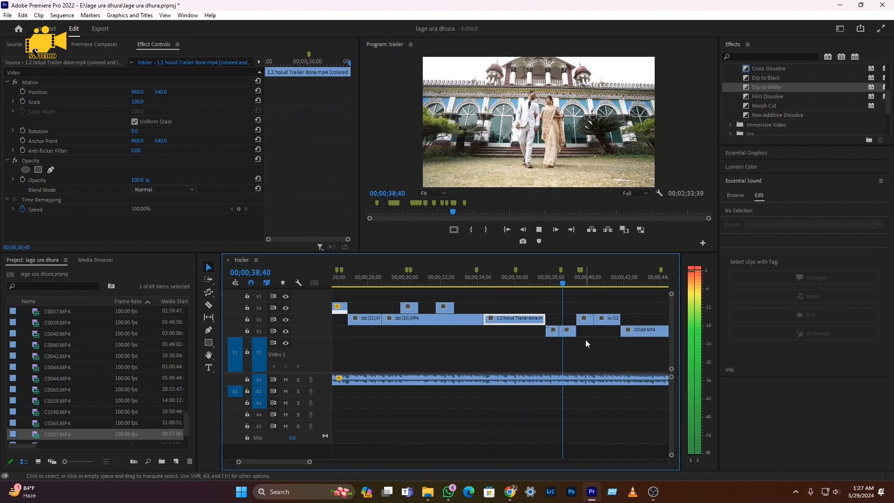
scroll(577, 338, down, 3)
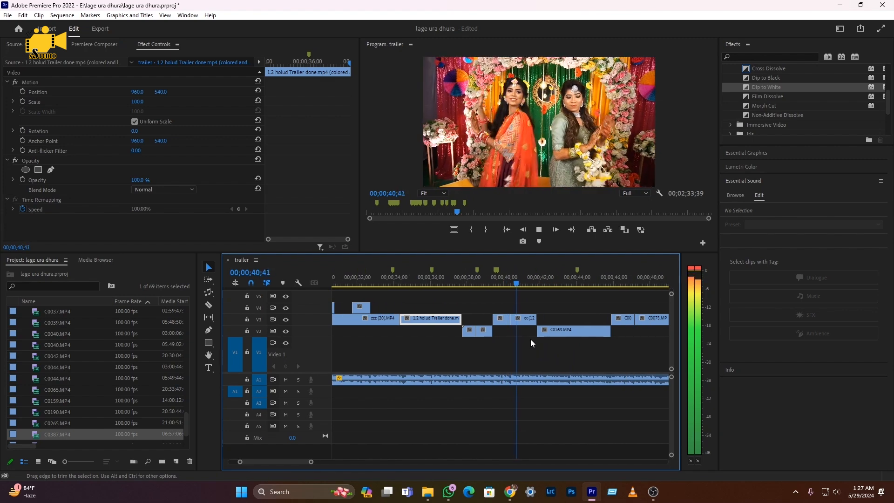
drag(553, 332, 552, 321)
- Add a Dip to White between xx (12).MP4 and C0169.MP4, extend it to 00;00;00;30 and play the cut
click(532, 283)
click(541, 338)
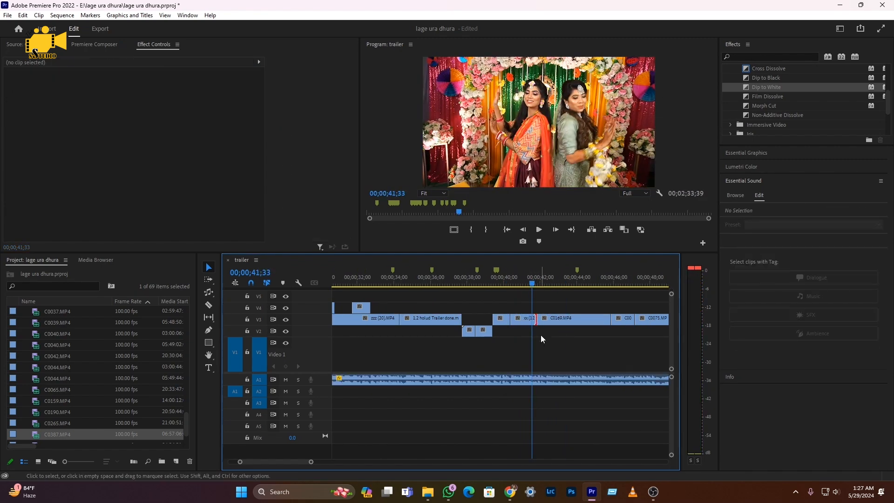
click(537, 320)
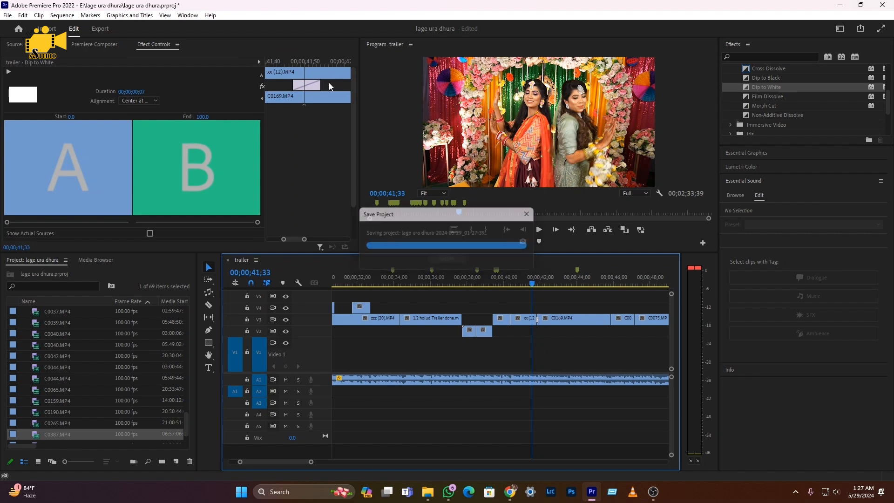
click(350, 85)
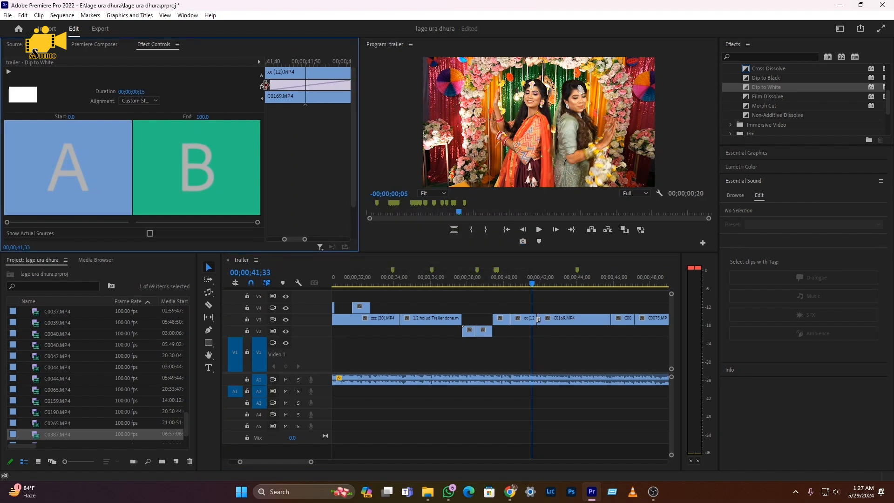
drag(266, 85, 263, 85)
click(526, 280)
key(space)
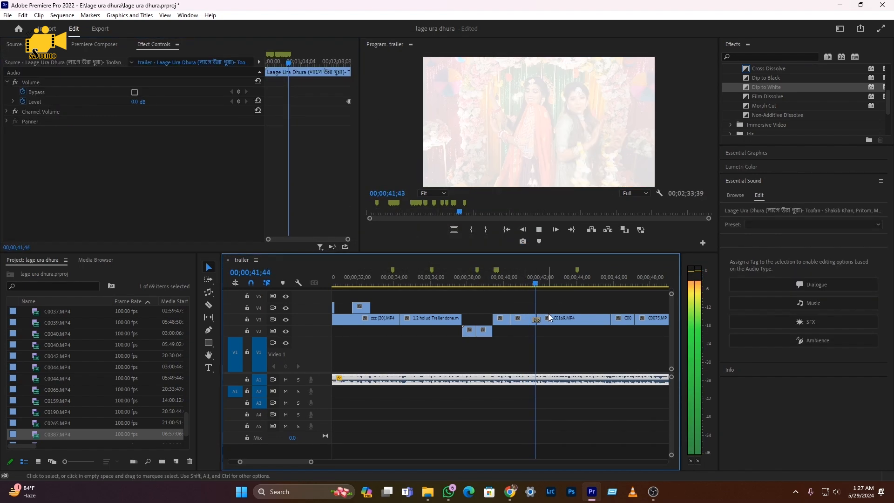
key(space)
- Lengthen the Dip to White before C0169.MP4 on both sides to 00;00;02;00 and play through it
click(534, 322)
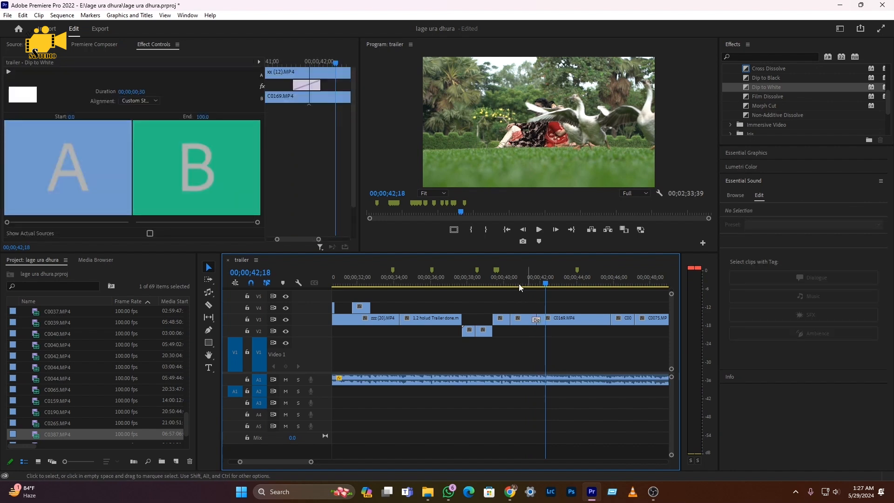
drag(318, 86, 351, 86)
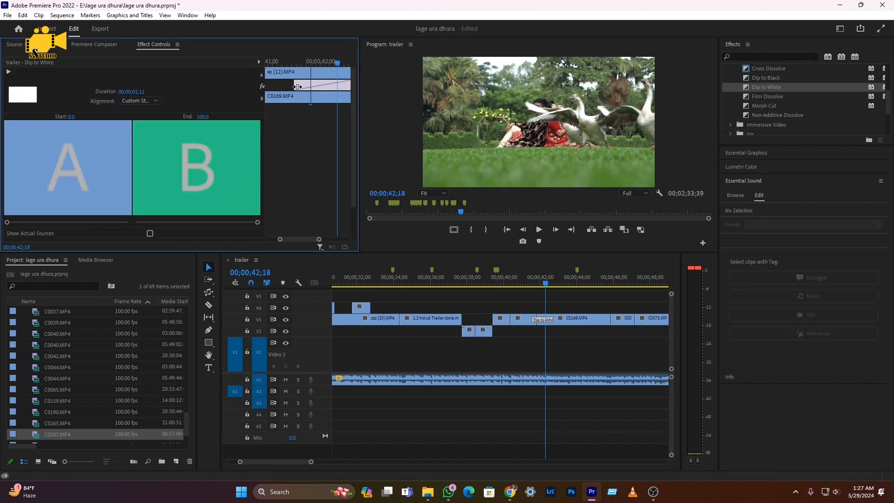
drag(290, 84, 266, 85)
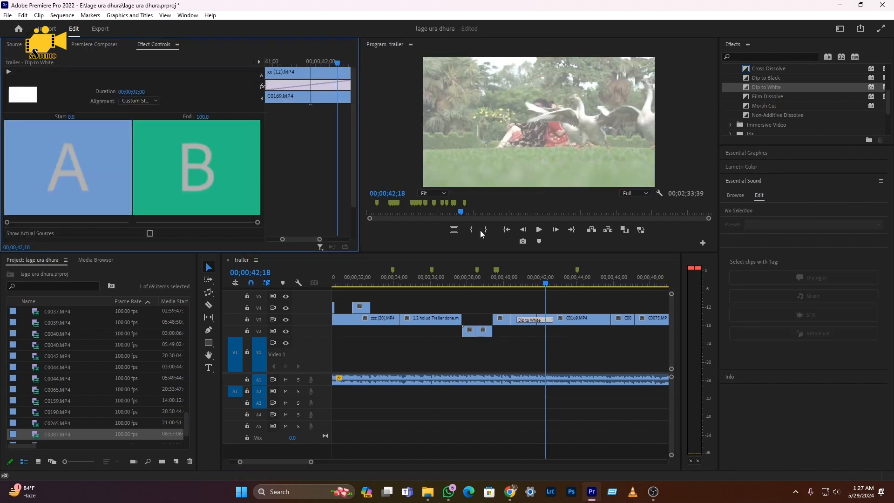
click(508, 284)
key(space)
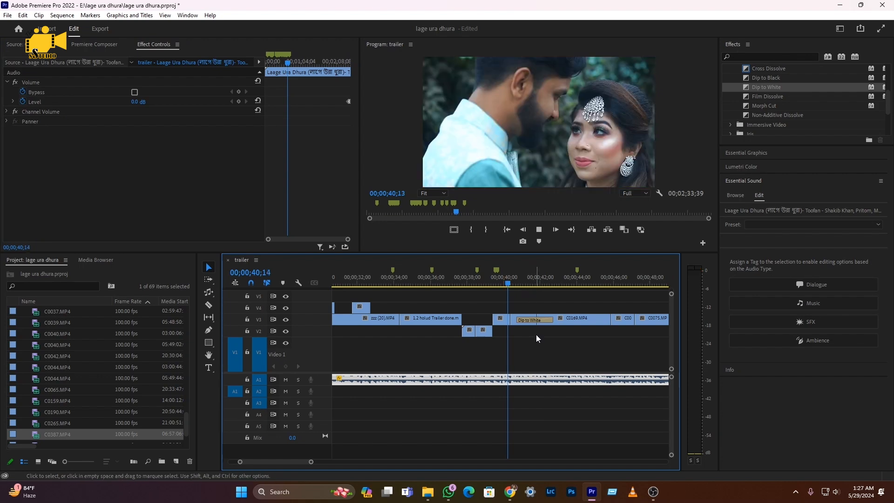
- Shift the two-second Dip to White later over its cut and play the trailer on to about 00;00;48;00
click(532, 321)
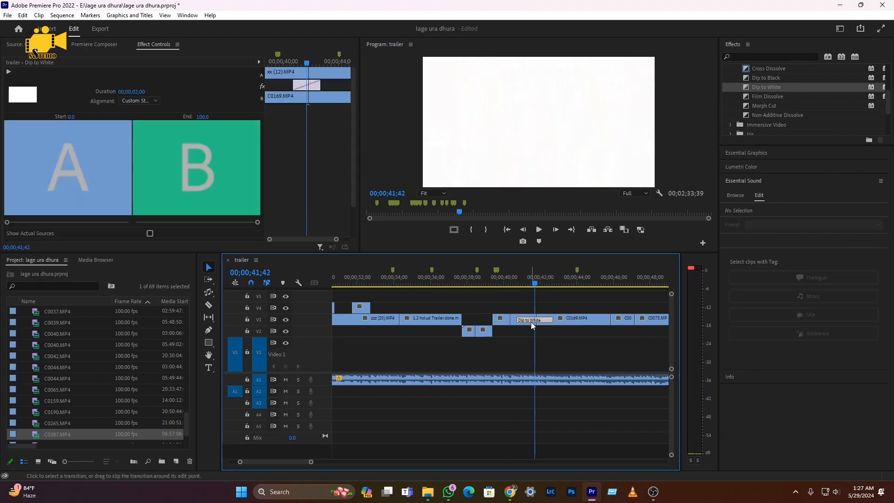
drag(300, 85, 310, 86)
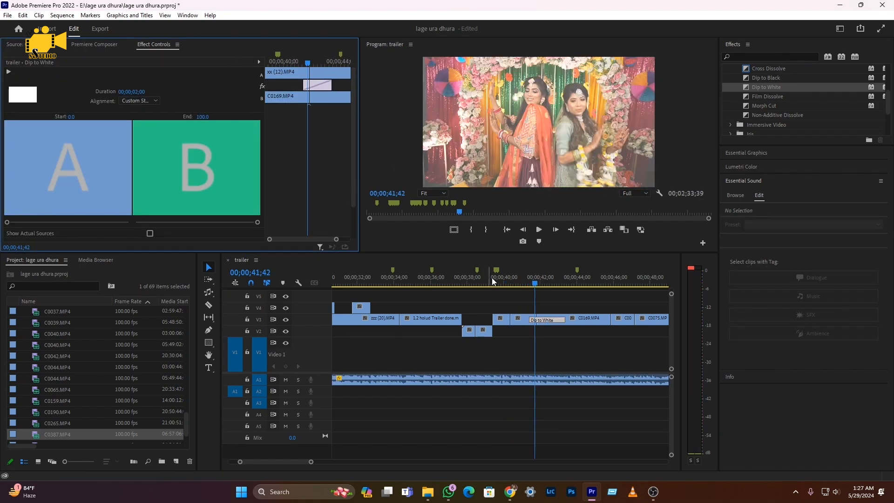
click(530, 279)
key(space)
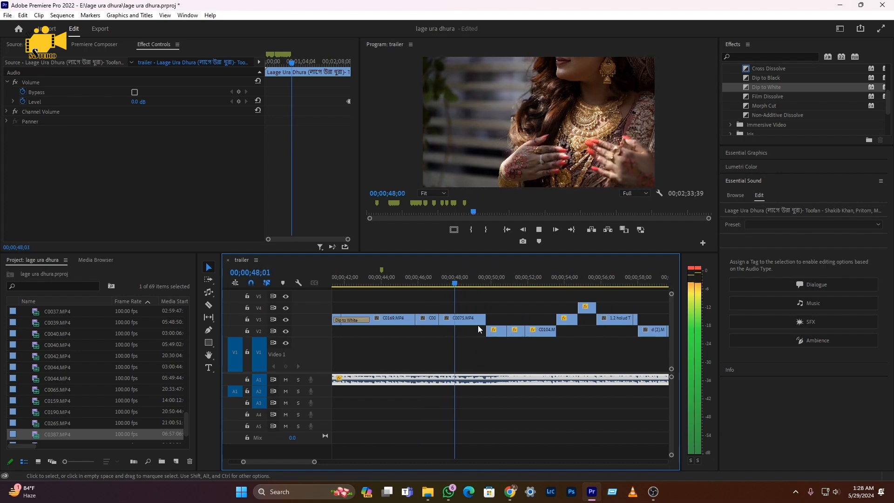
- Move C0075.MP4 from V3 down to V2 without shifting its timing and replay the cut at its end
drag(495, 332, 474, 330)
key(space)
click(482, 280)
key(space)
click(479, 282)
key(space)
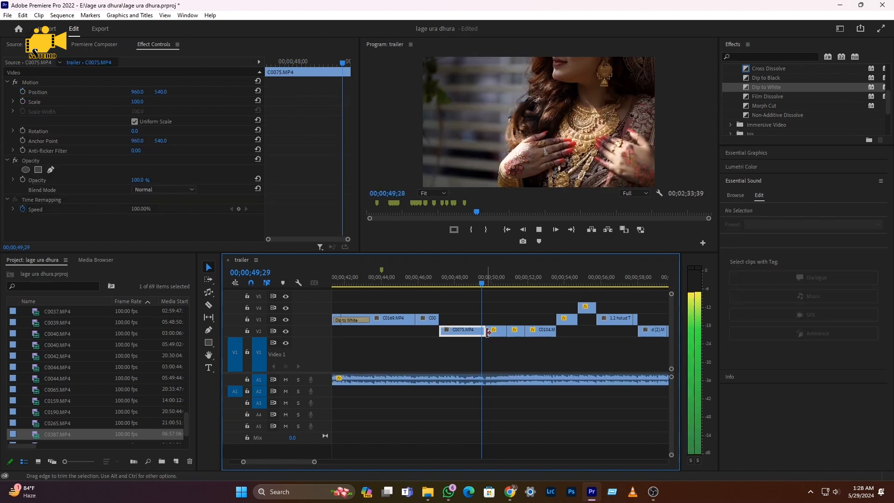
key(space)
- Add the VR Chroma Leaks transition at the cut after C0075.MP4 and play through it
key(ctrl+shift+a)
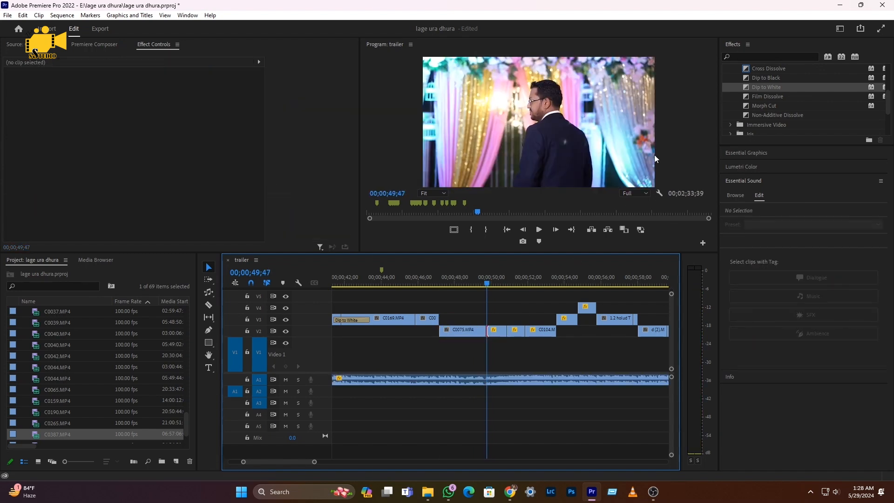
click(771, 123)
click(730, 124)
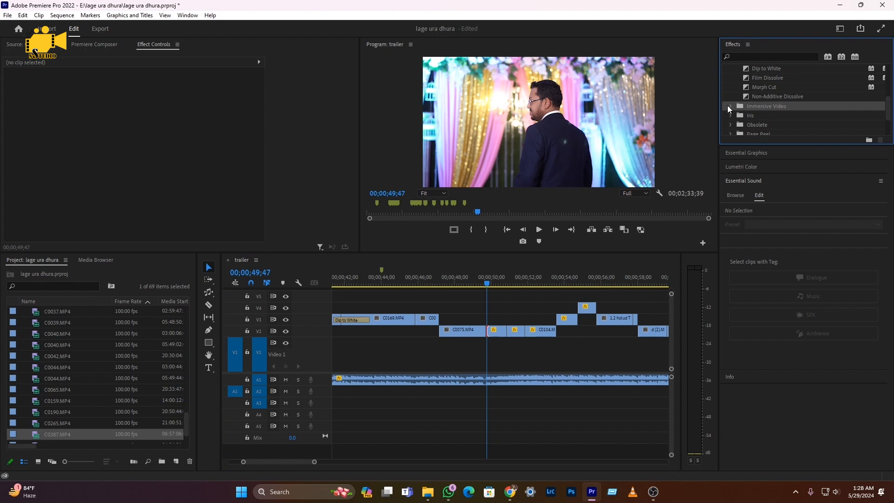
scroll(764, 122, down, 1)
click(769, 106)
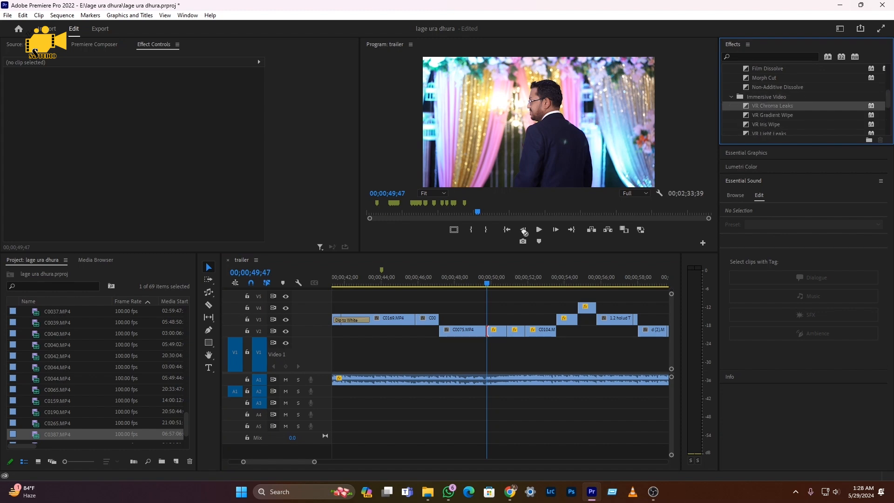
drag(486, 329, 487, 330)
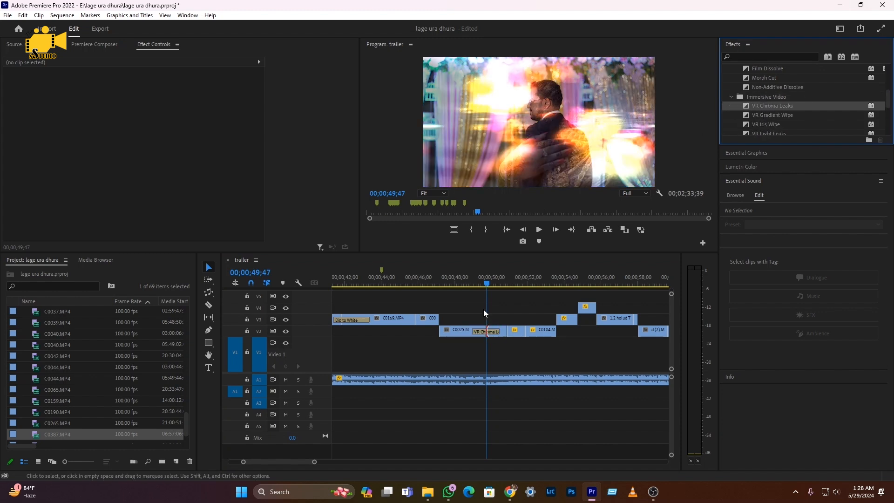
click(469, 278)
key(space)
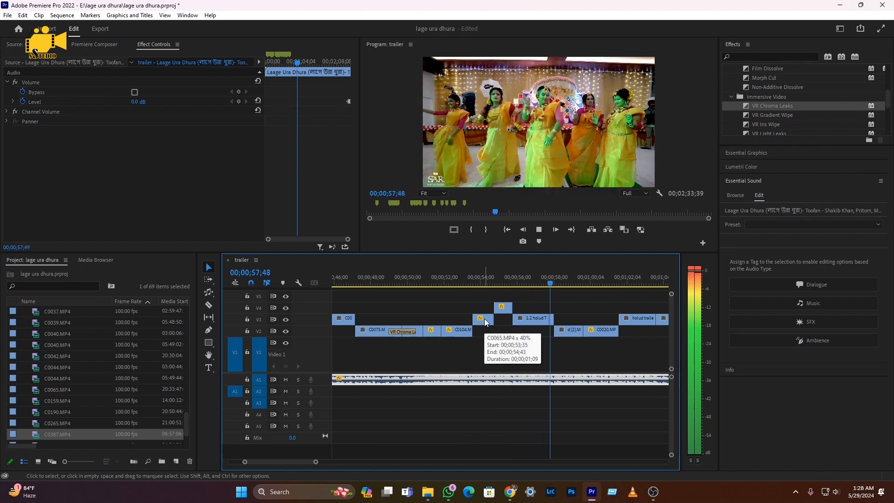
- Apply the default transition between the d (2) clip and C0020.MP4 on V2 and replay that cut
scroll(485, 322, down, 6)
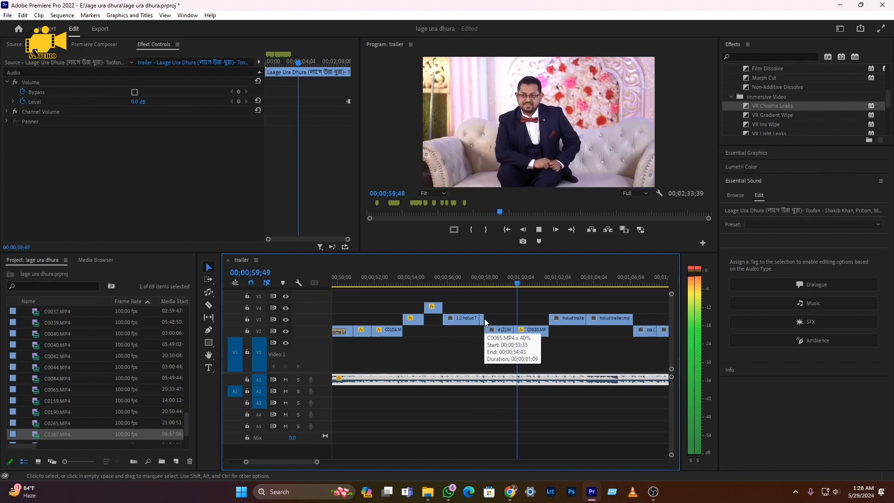
key(space)
click(501, 331)
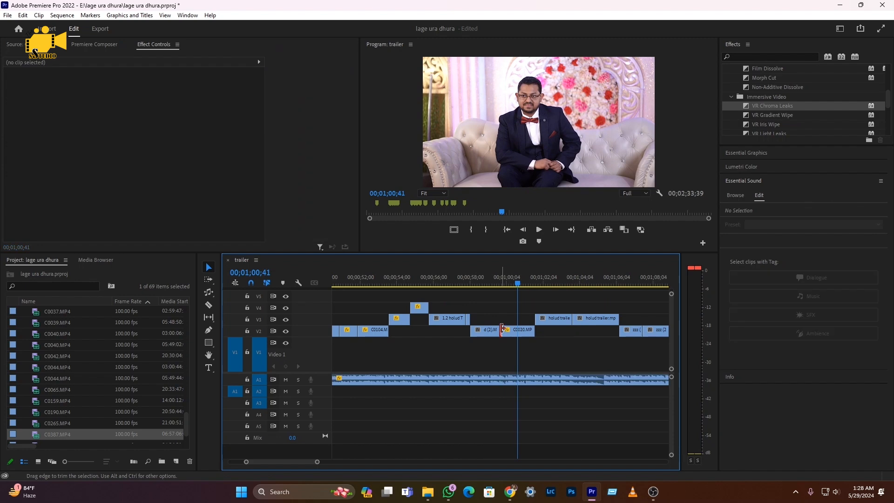
click(496, 280)
key(space)
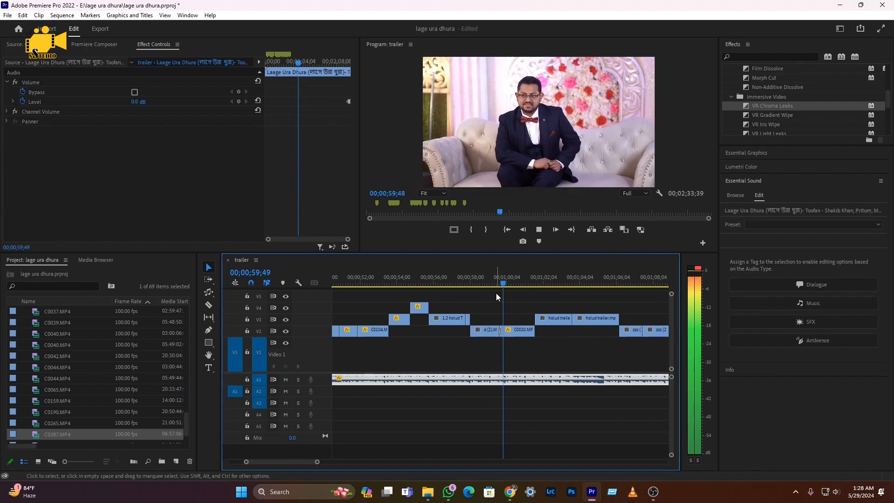
- Move the holud trailer.mp4 clip right after C0020.MP4 from V3 to V2, keeping its timing, and replay from its start
drag(514, 322, 512, 331)
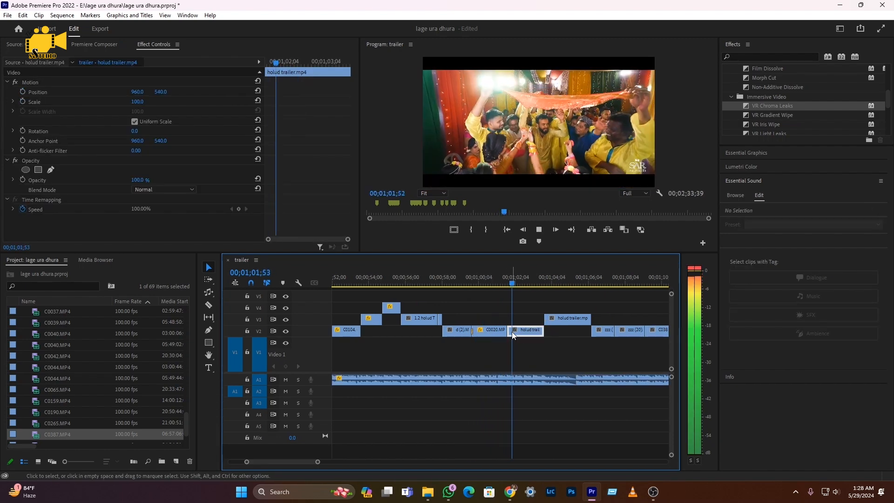
click(504, 277)
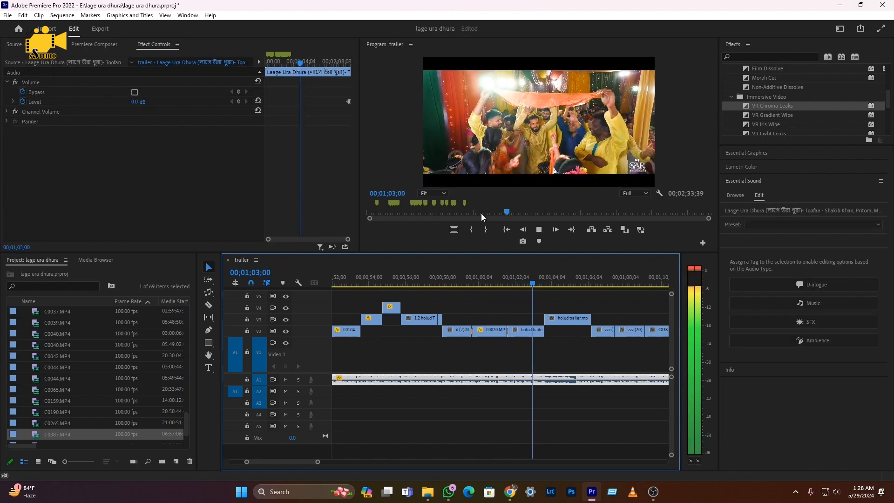
scroll(565, 312, down, 3)
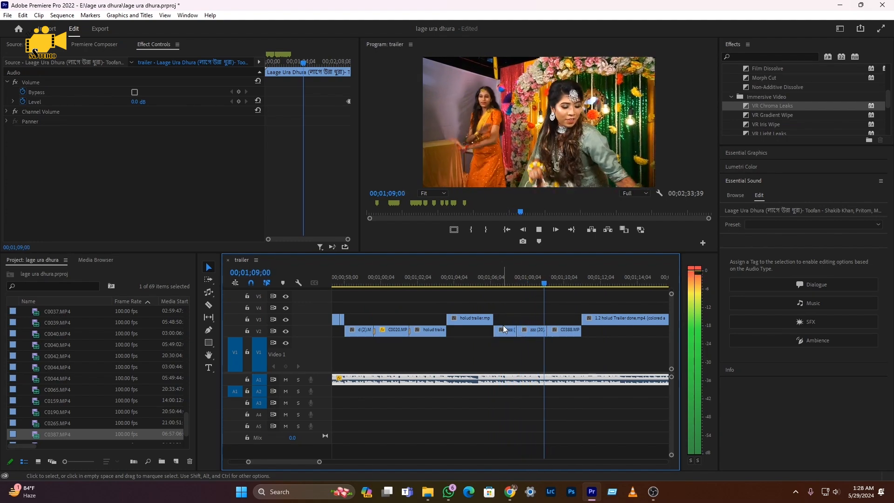
- Play the trailer on from about 00;01;09;00 to 00;02;01;00, checking the cuts and clip order
scroll(502, 325, down, 3)
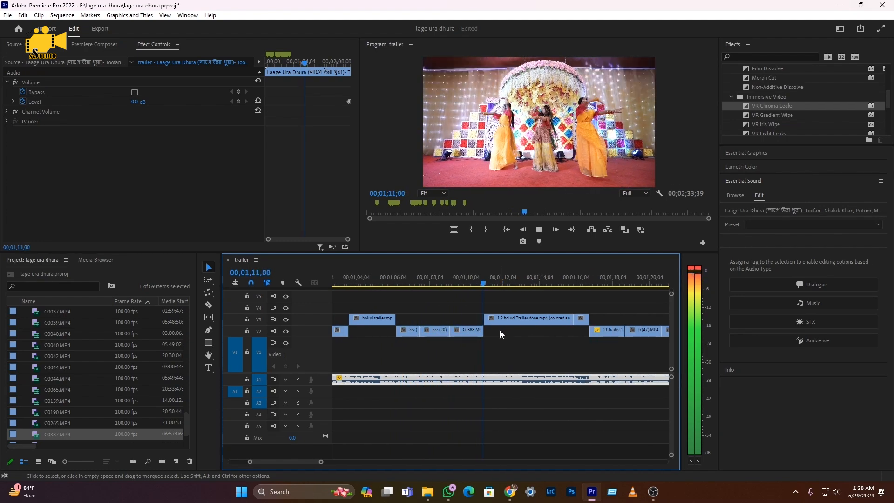
scroll(499, 331, down, 3)
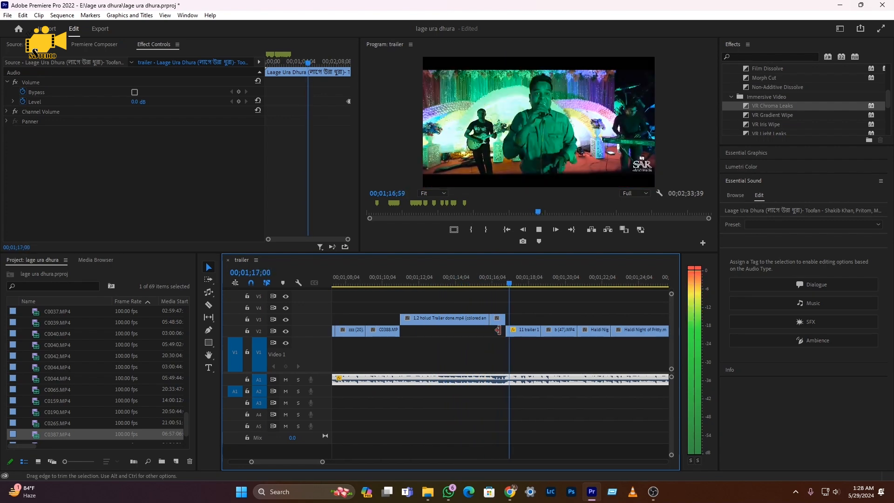
scroll(499, 330, down, 3)
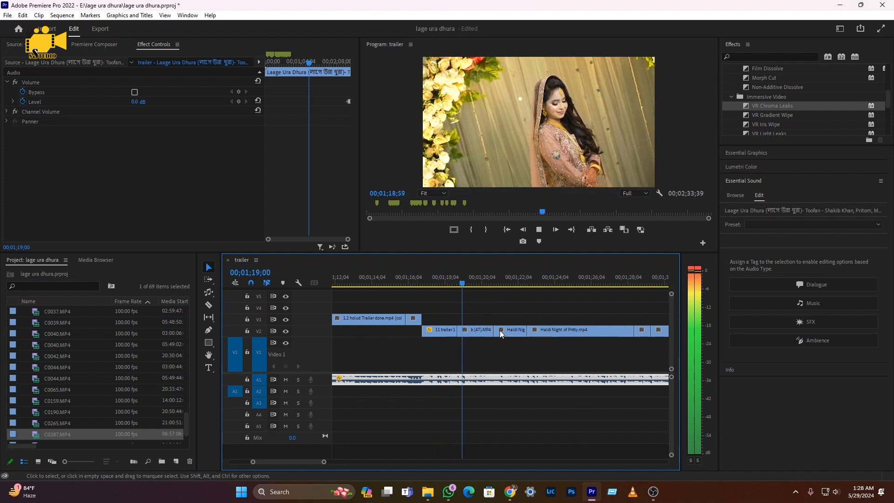
scroll(499, 330, down, 3)
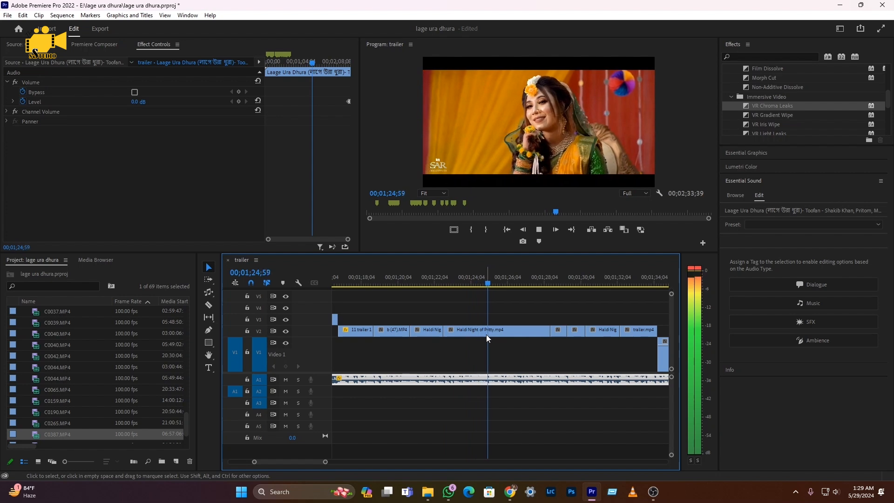
key(minus)
key(minus)
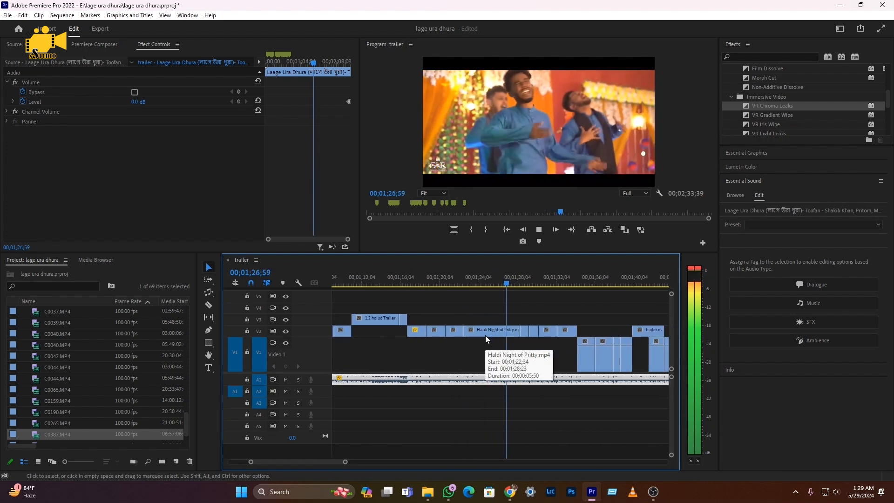
key(equal)
key(equal)
key(equal)
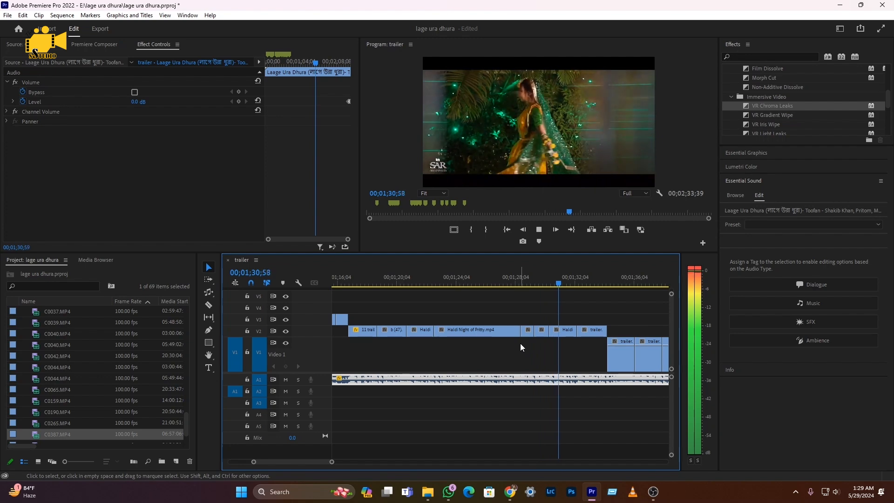
scroll(520, 343, down, 5)
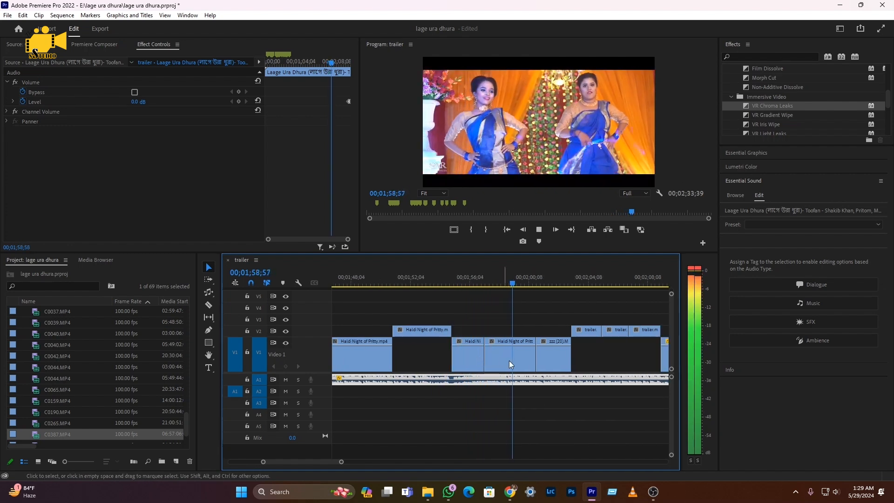
scroll(494, 365, down, 3)
scroll(482, 366, down, 4)
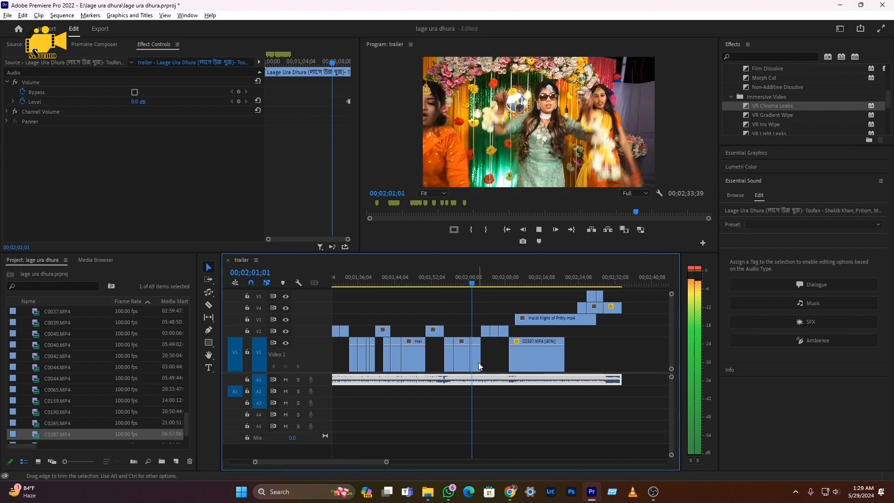
- Collapse the V1 track height and apply the default transition at both cuts between the three trailer clips on V2 near 00;02;05;00
double_click(319, 358)
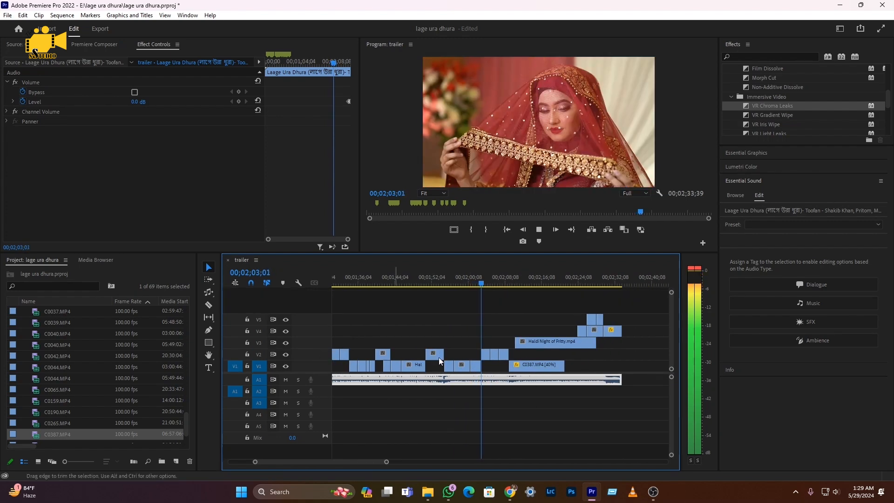
scroll(535, 356, up, 4)
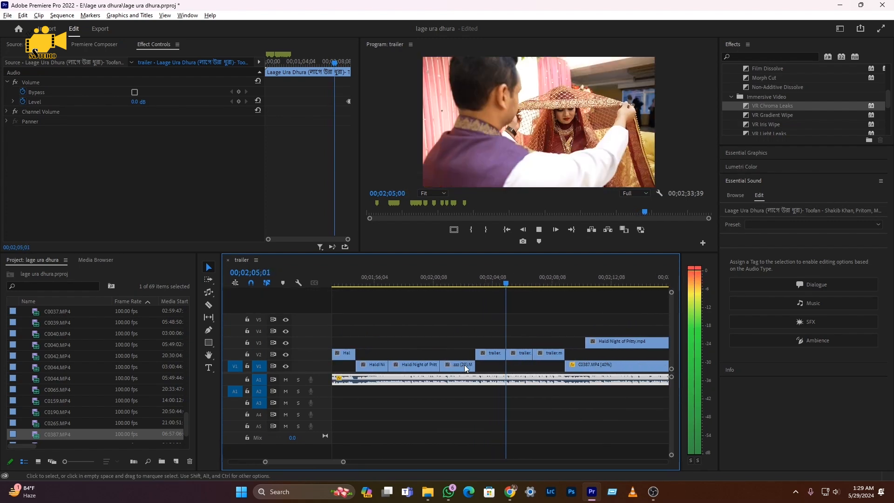
click(506, 354)
key(ctrl+d)
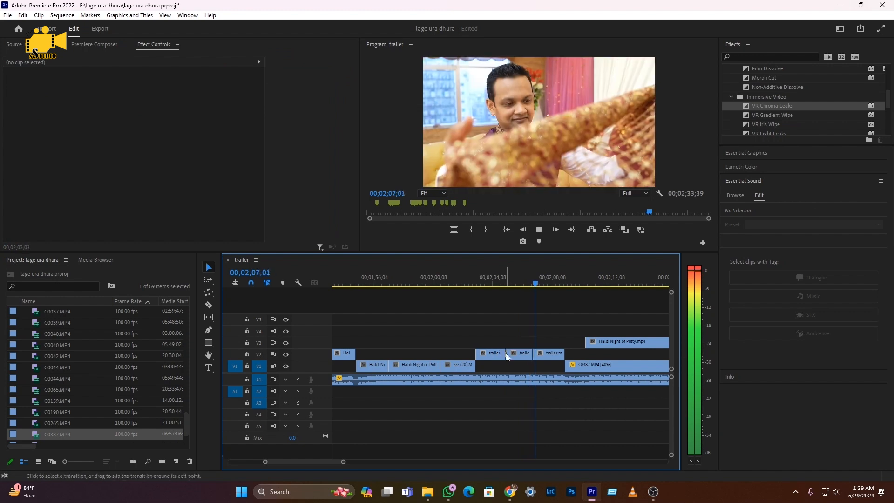
click(502, 285)
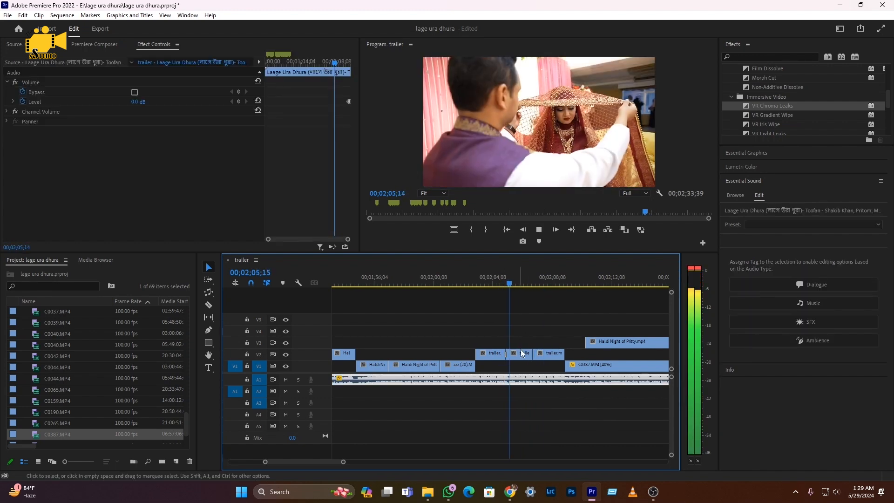
click(533, 354)
key(ctrl+d)
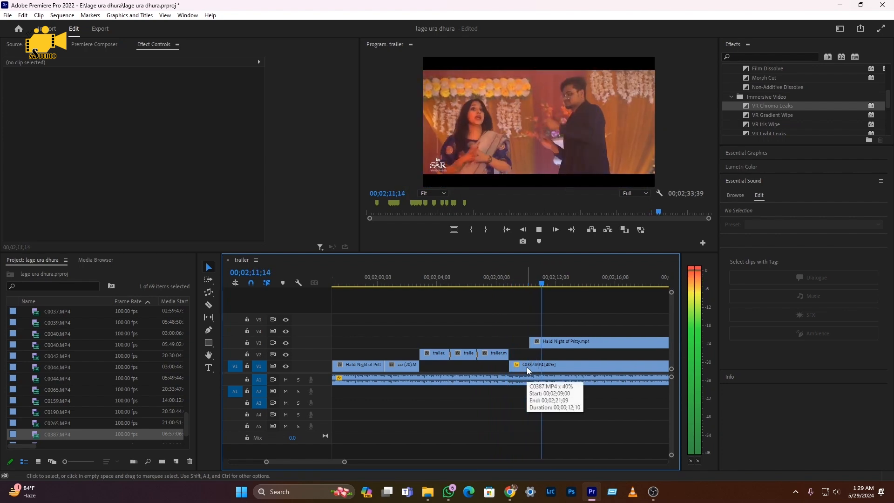
- Review the trailer through to its end, replaying the Haldi Night of Pritty.mp4 section around 00;02;18;00
scroll(526, 367, down, 5)
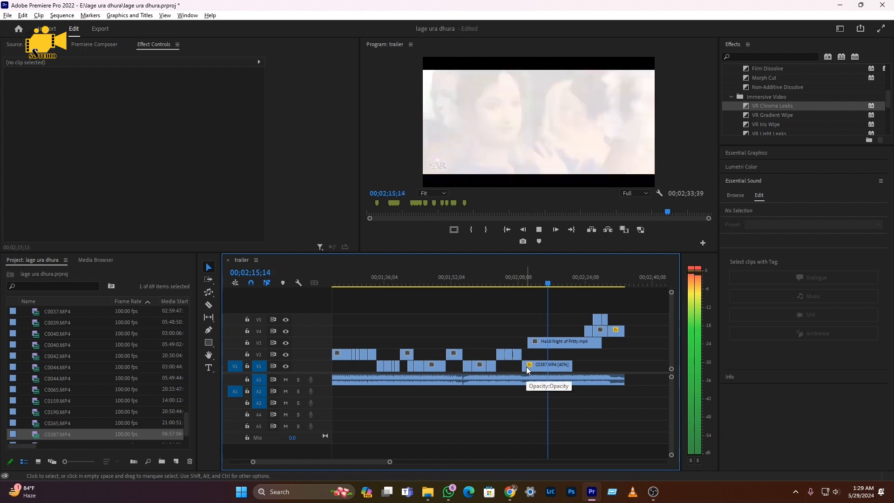
key(space)
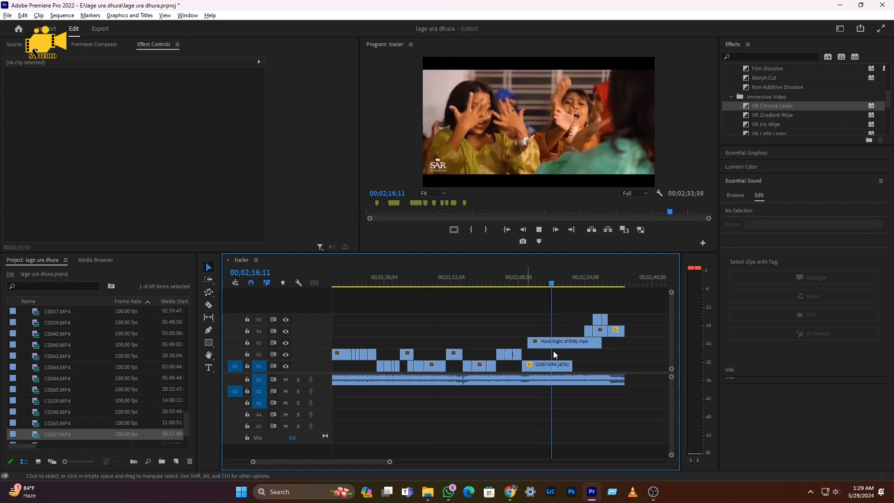
click(554, 367)
click(556, 381)
click(560, 392)
key(space)
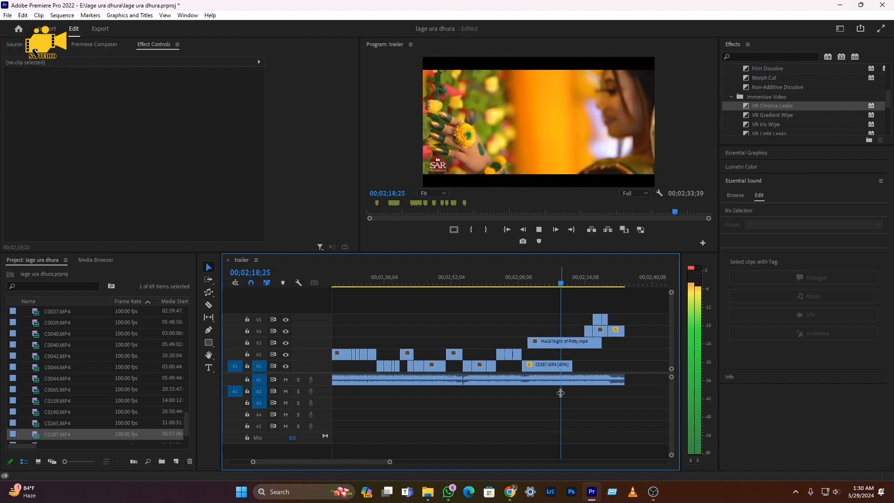
key(space)
click(558, 391)
key(space)
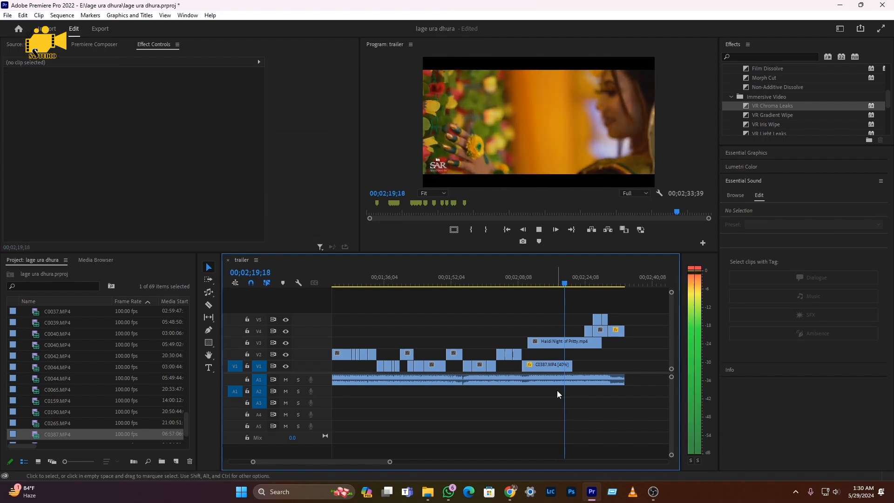
key(minus)
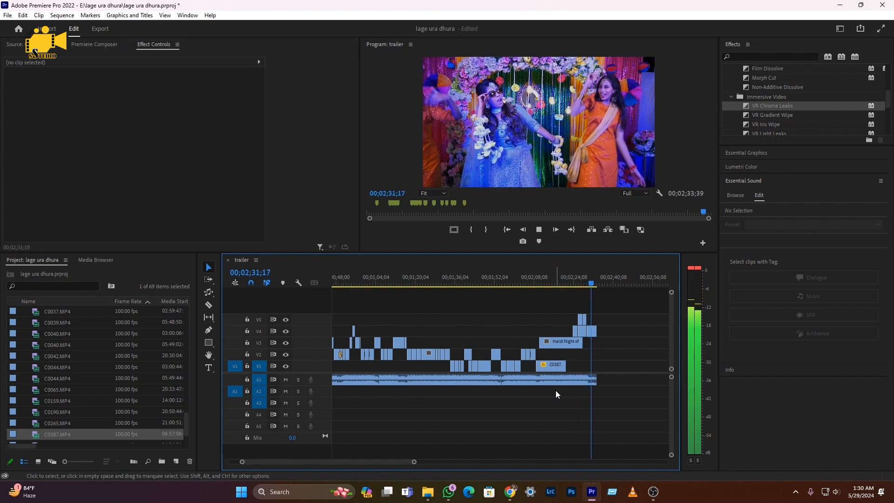
key(minus)
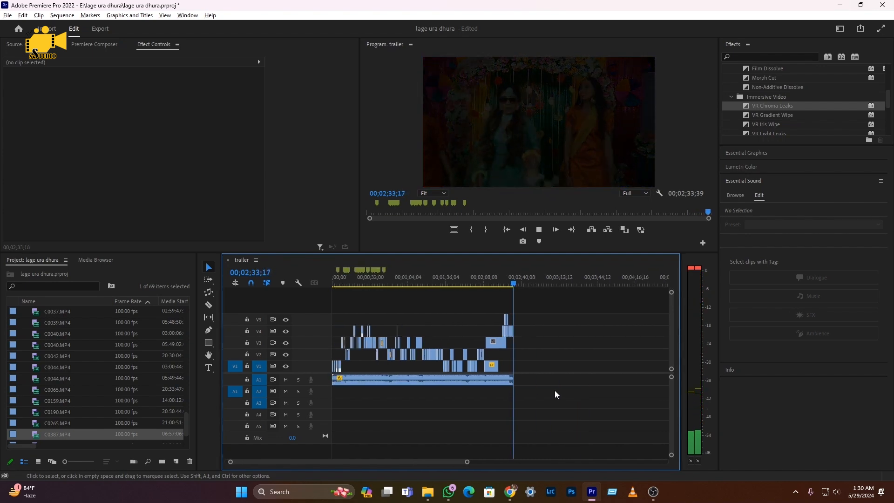
- Return to the start of the trailer sequence and create a 1920 × 1080 adjustment layer at 59.94 fps Drop-Frame with square pixels
drag(360, 280, 310, 281)
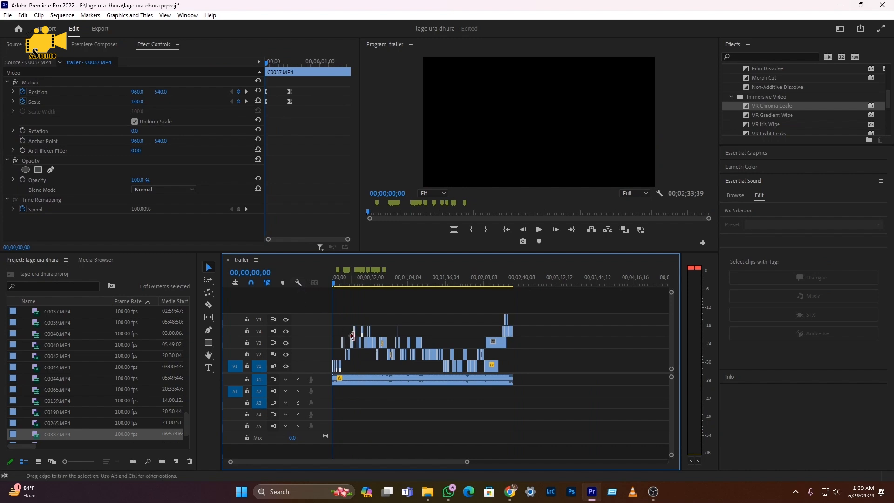
key(equal)
key(equal)
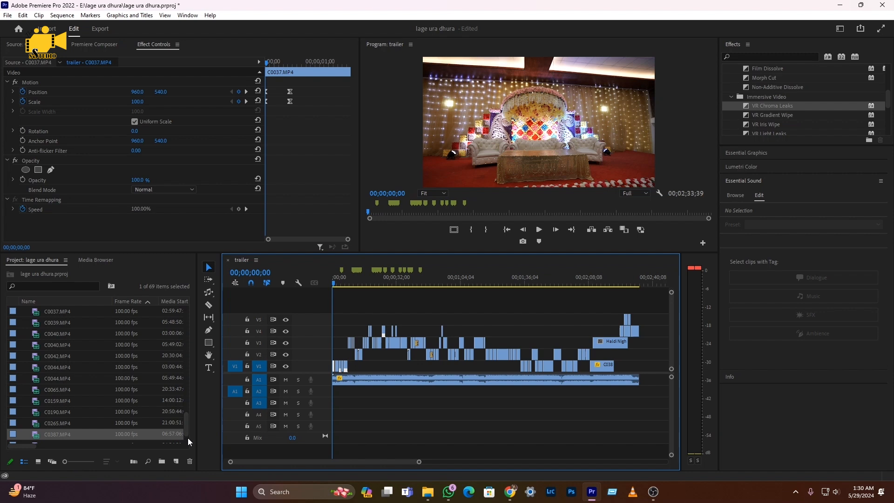
click(177, 463)
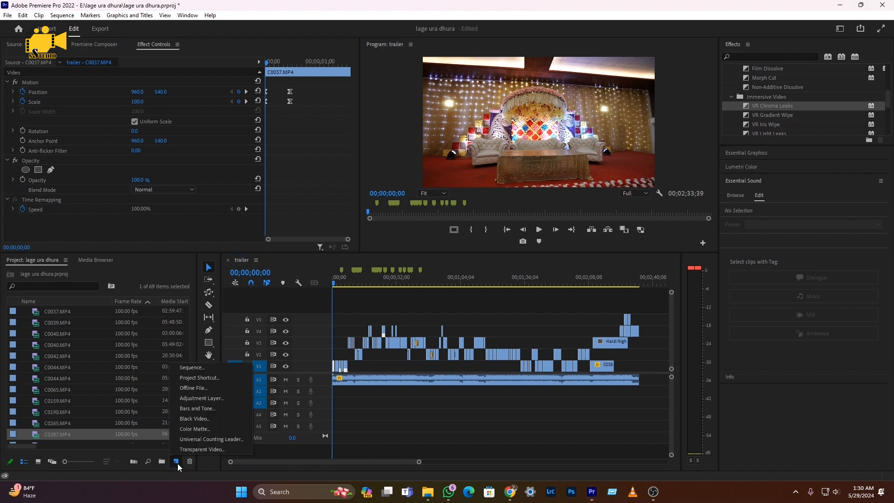
click(193, 398)
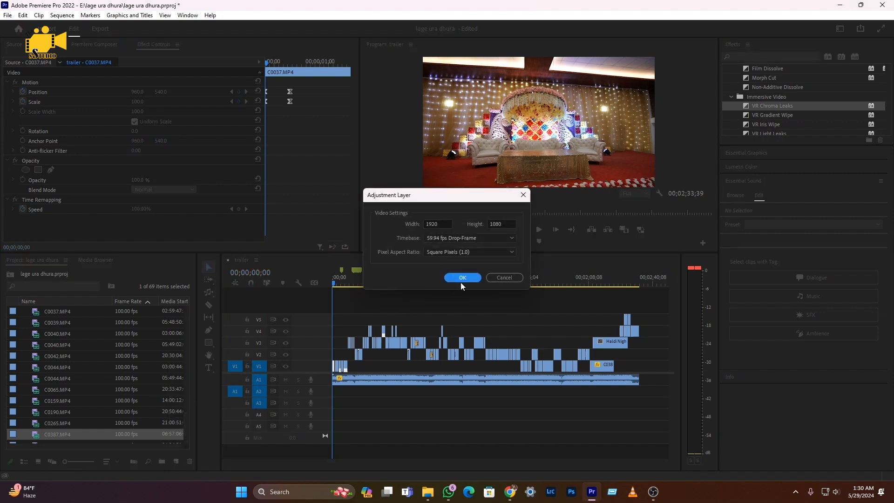
click(462, 278)
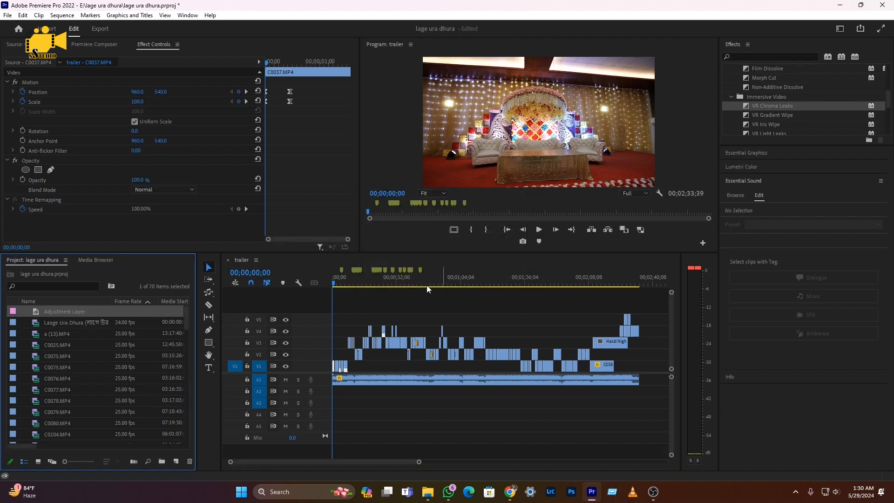
- Place the adjustment layer on V7 above all clips and trim both ends so it spans the trailer from start to end
drag(68, 311, 614, 298)
key(minus)
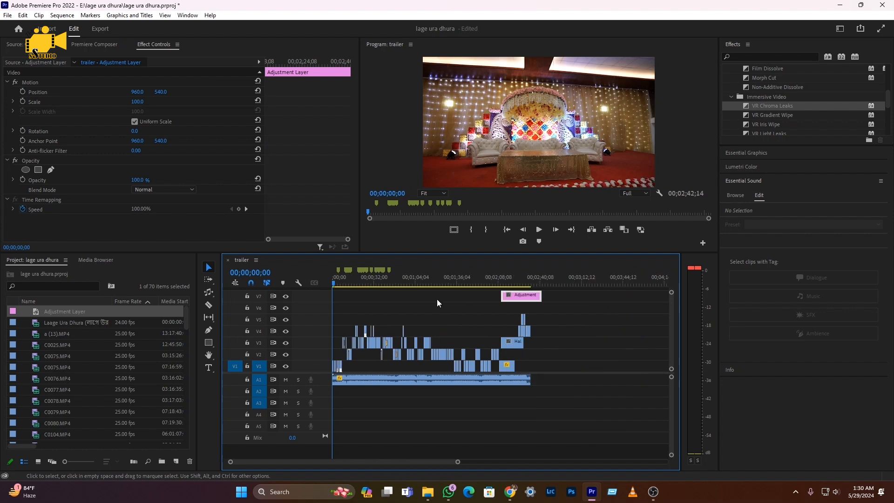
drag(498, 295, 334, 296)
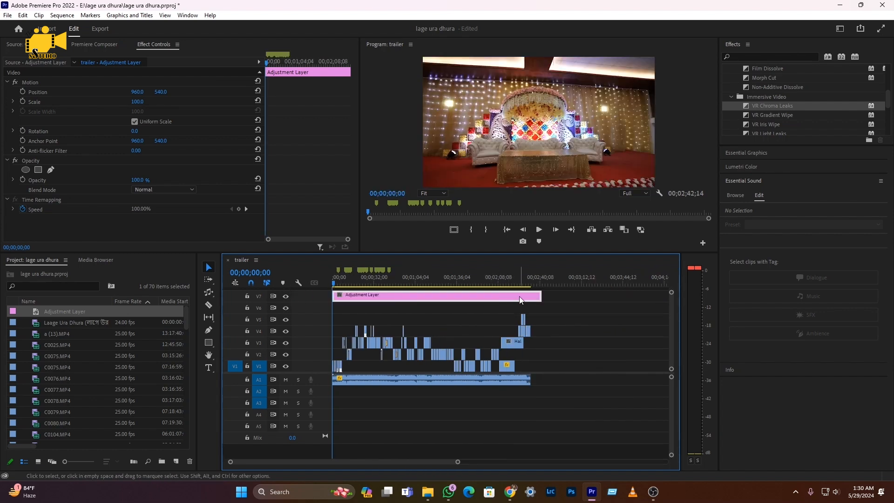
drag(541, 296, 531, 296)
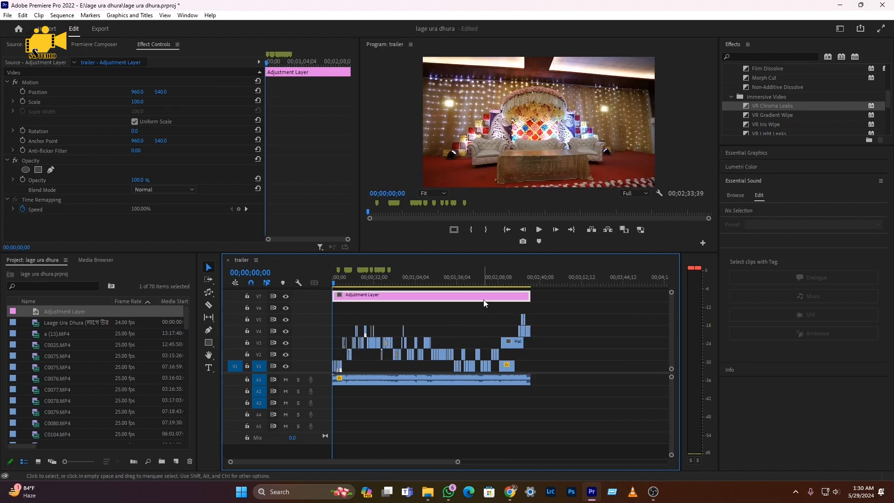
click(754, 56)
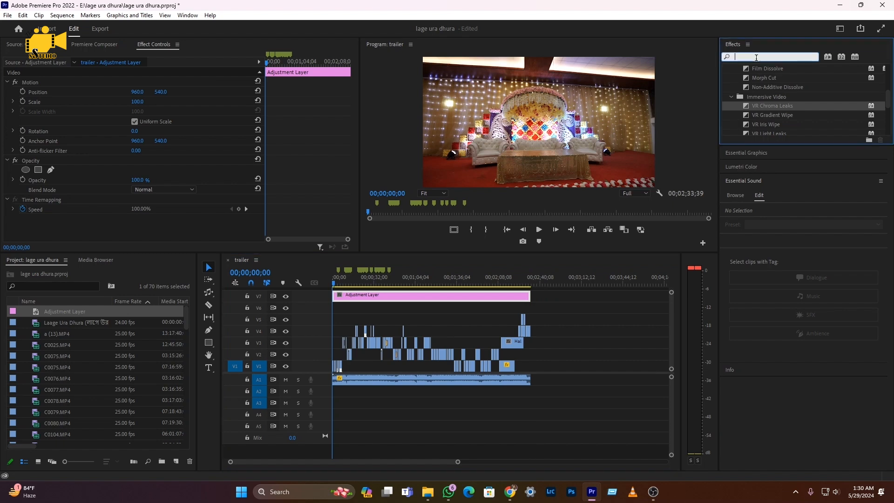
text(crop)
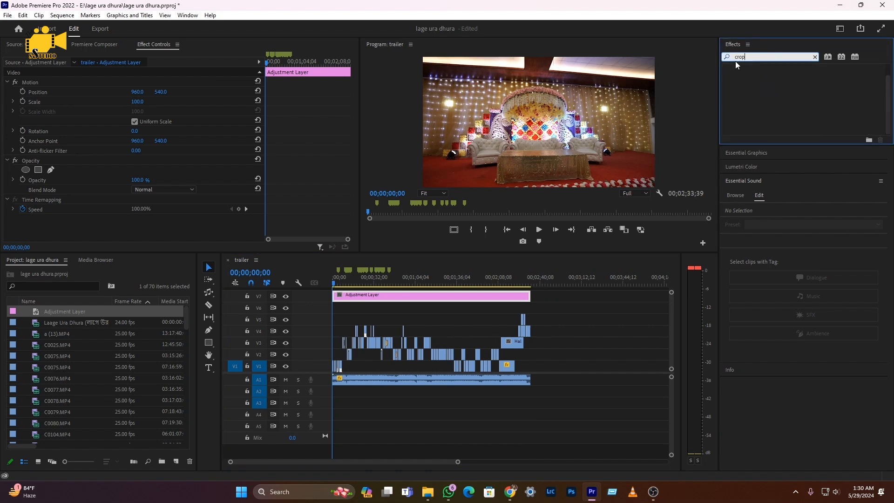
key(BackSpace)
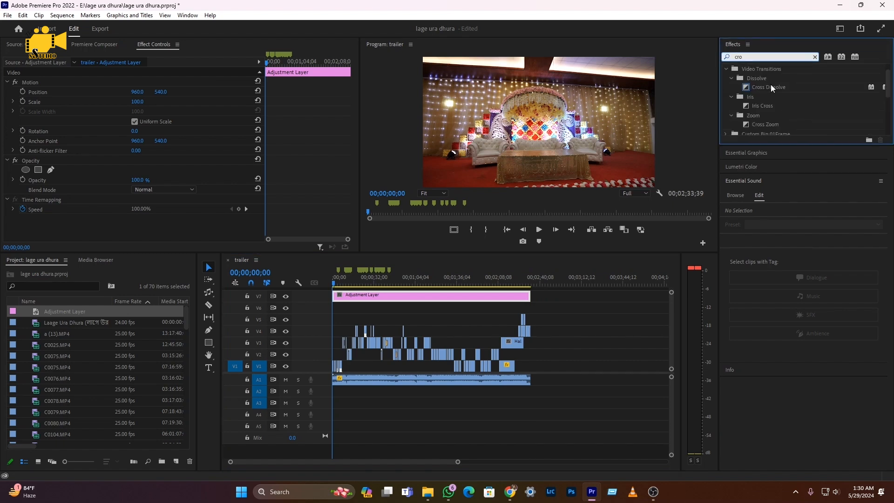
key(BackSpace)
key(BackSpace)
key(BackSpace)
click(731, 44)
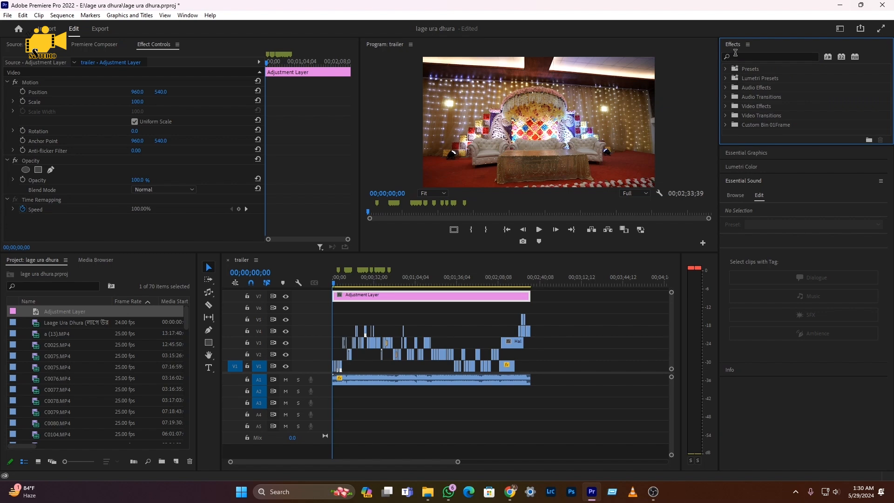
- Search the effects for "crop" and apply the Crop video effect to the adjustment layer on V7
click(744, 56)
text(c)
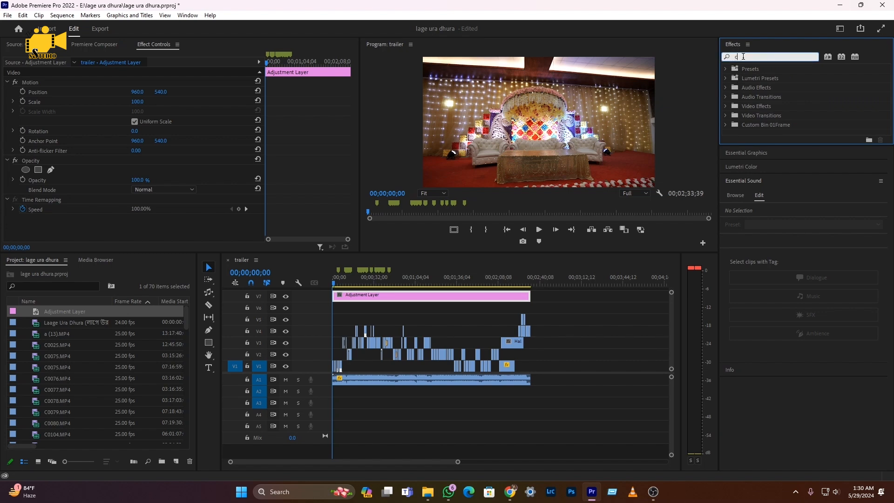
text(rop)
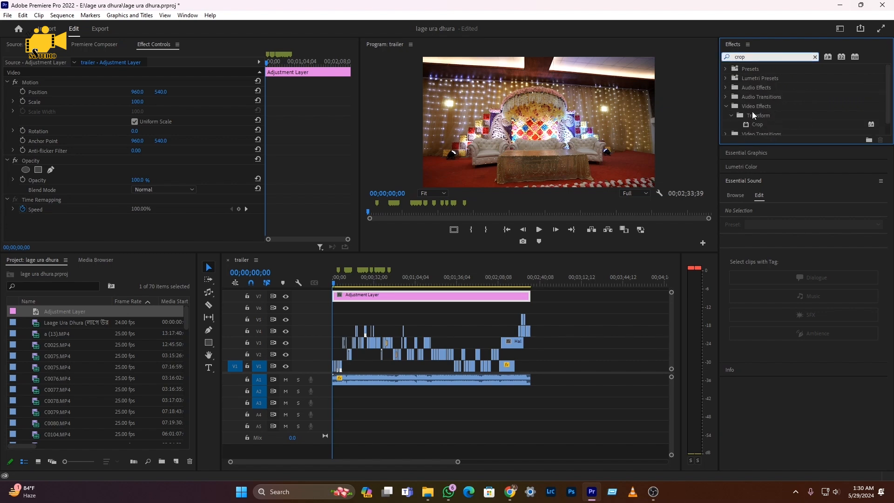
drag(757, 125, 418, 297)
- Set the adjustment layer's Crop to 10% at both Top and Bottom for letterbox bars
scroll(42, 182, down, 3)
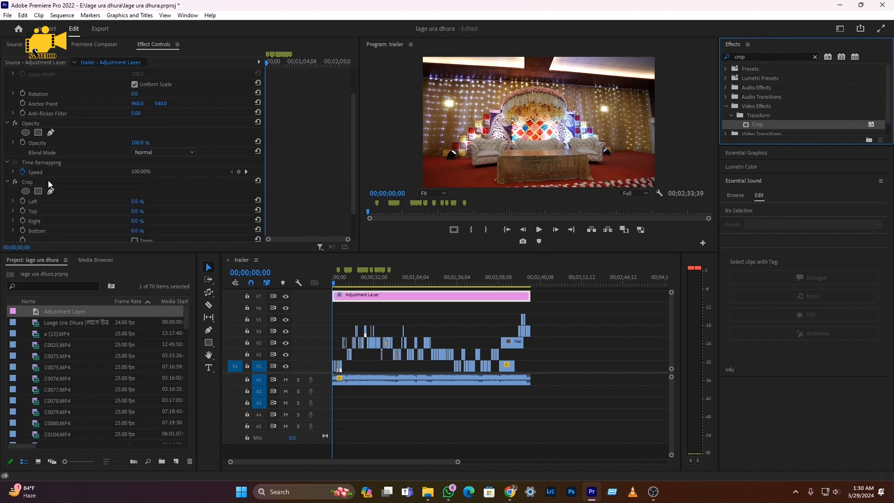
click(134, 184)
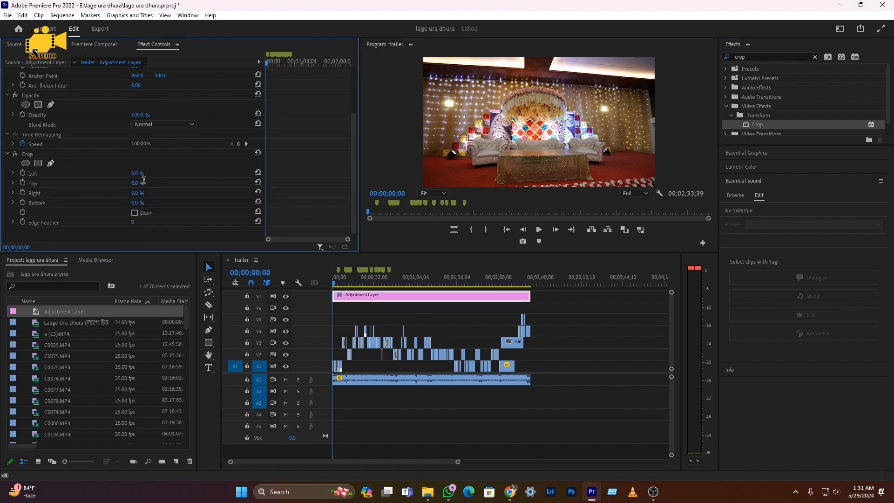
key(Return)
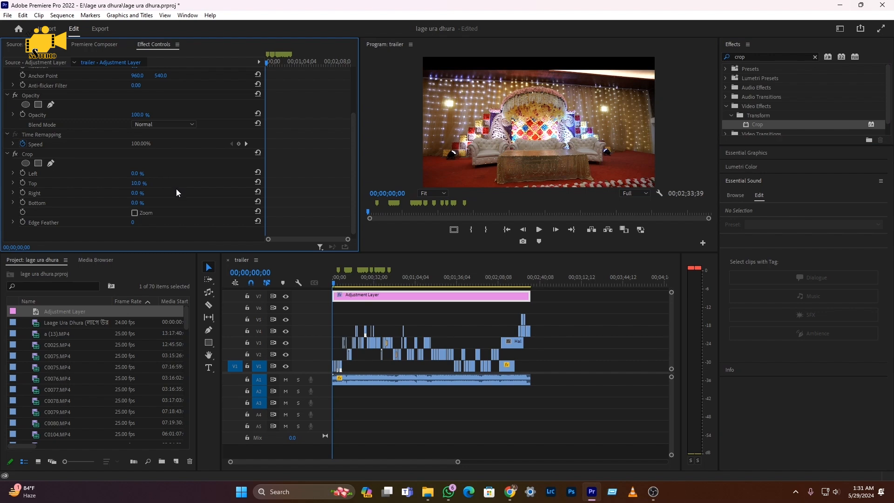
text(10)
key(Return)
- Play the letterboxed trailer full screen from its beginning to check the cropped framing
click(349, 284)
drag(349, 285, 307, 284)
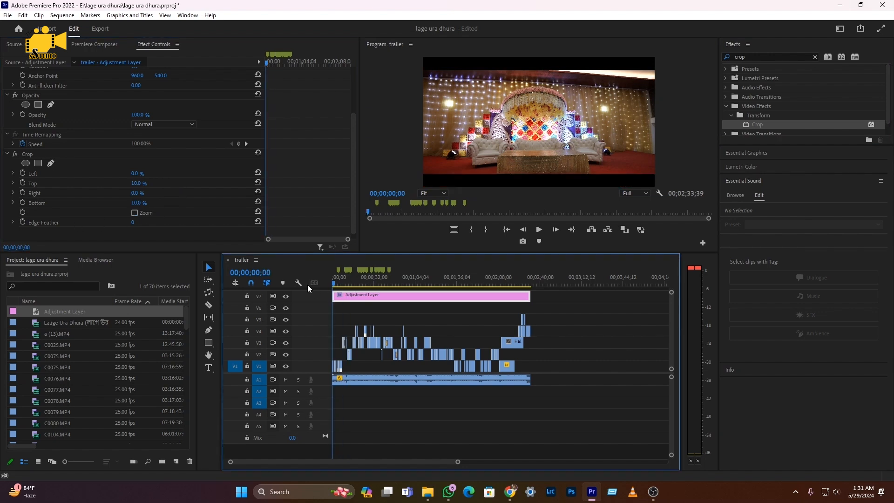
key(ctrl+grave)
key(space)
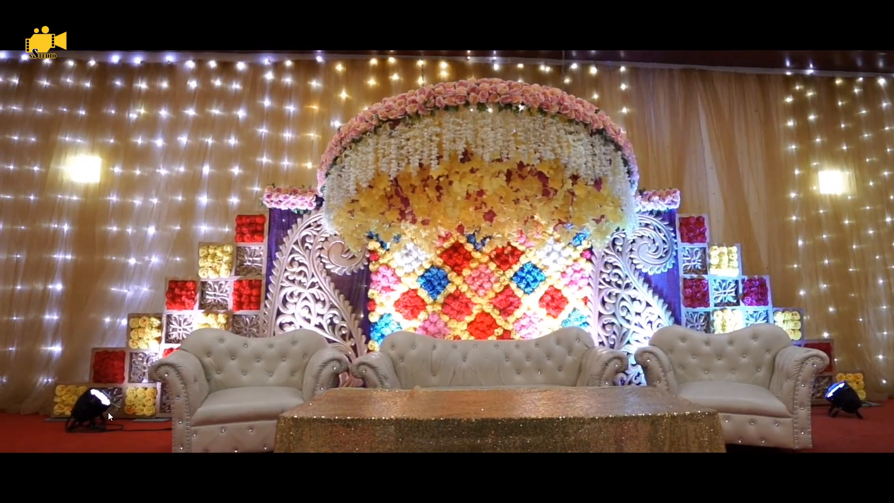